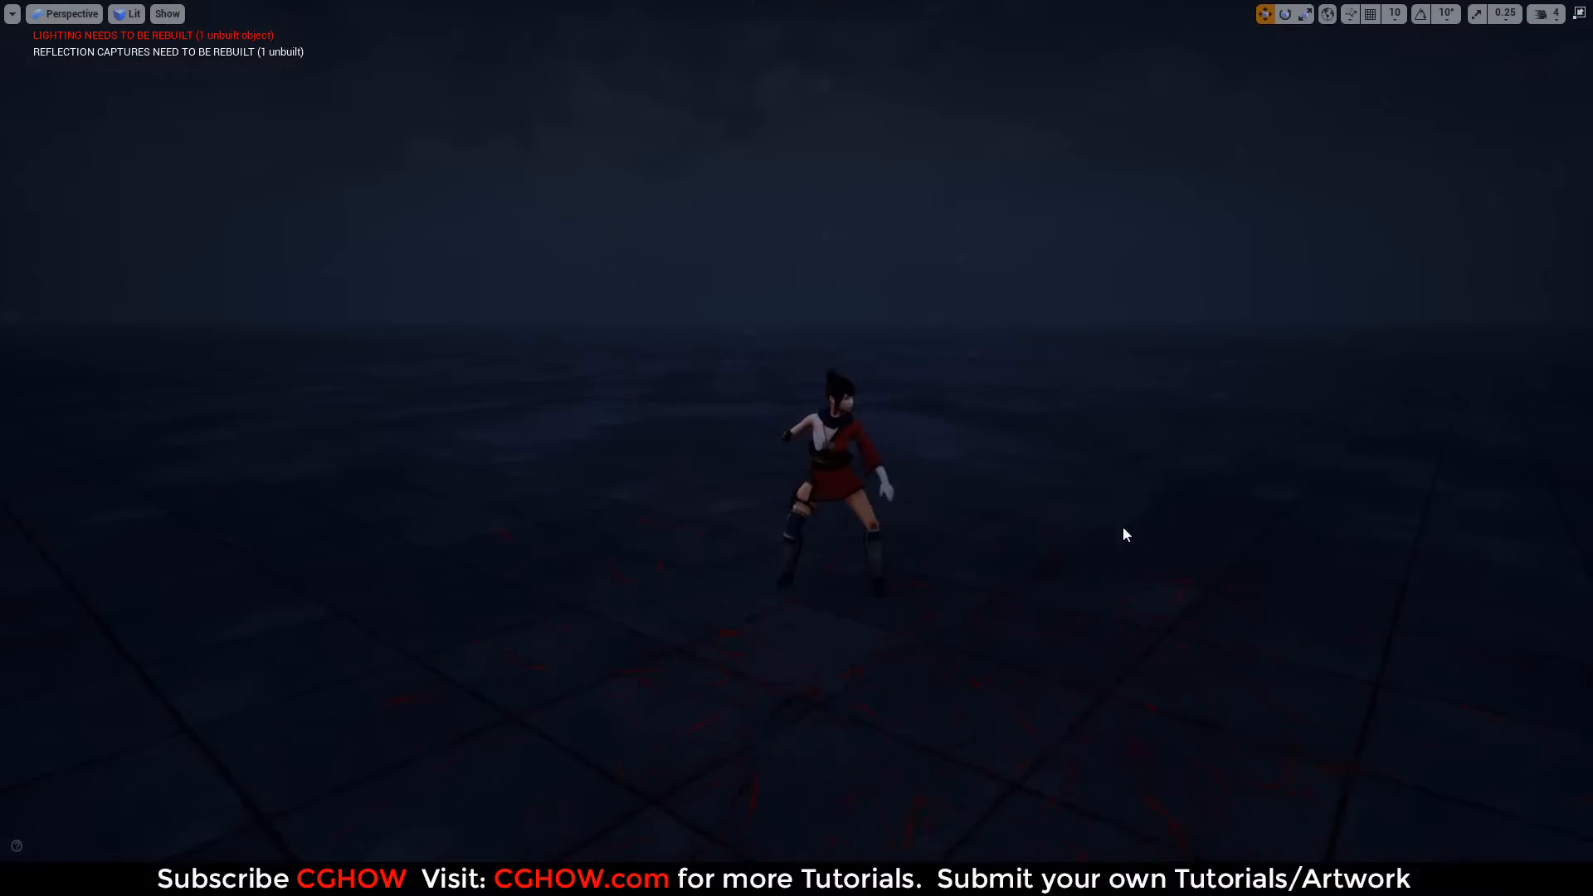
Step: Exit the full-screen viewport, open the death_comp composite and inspect its p_ice_attack and P_body_particles notify settings
middle_drag(1122, 527, 1203, 527)
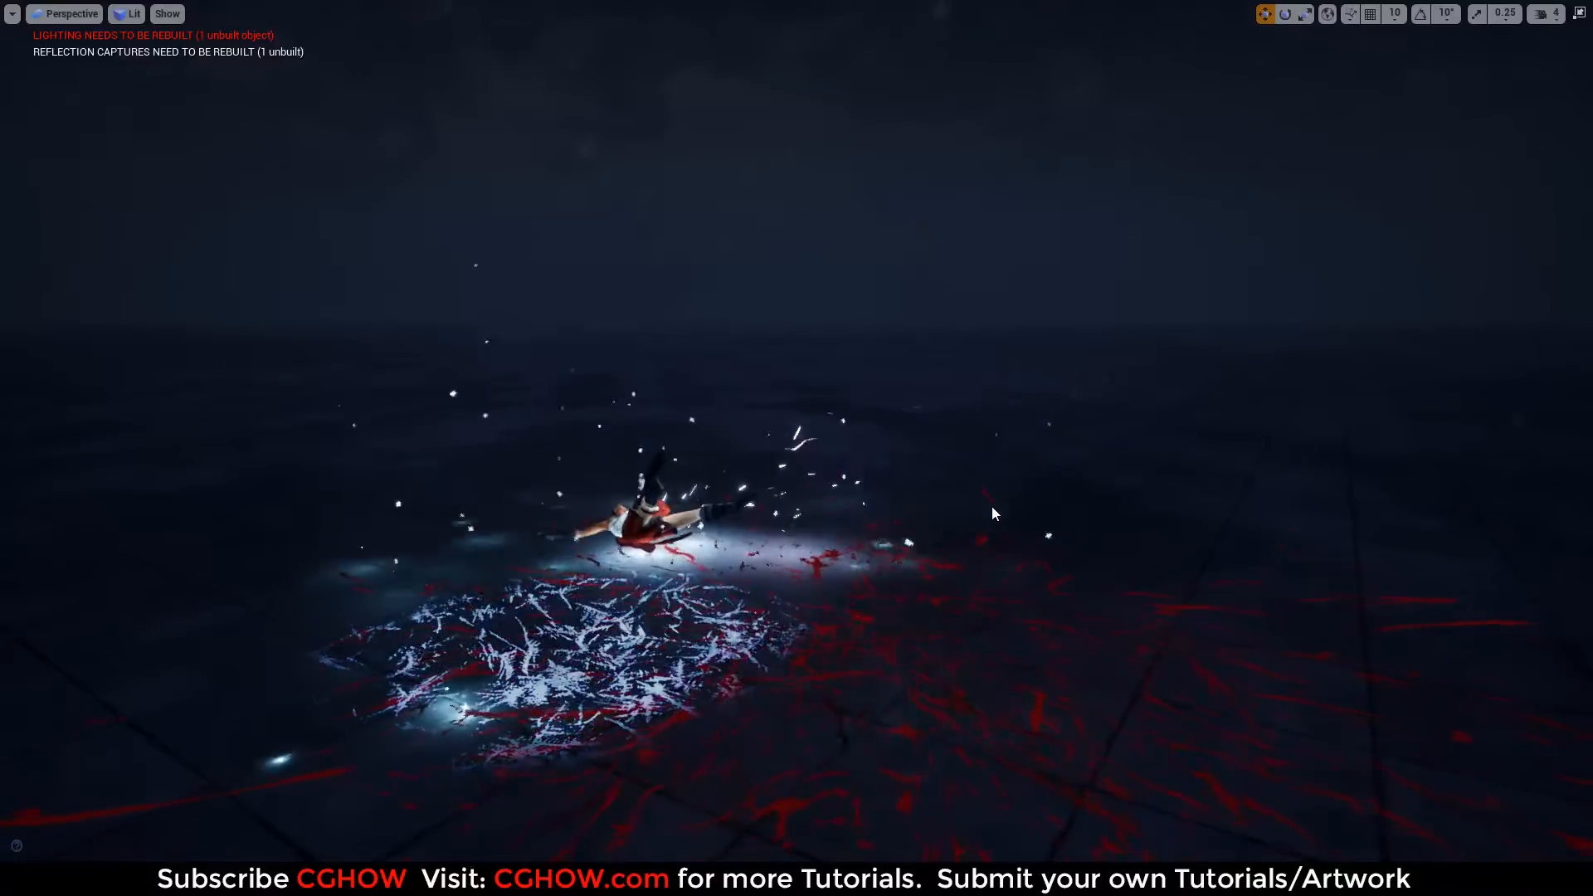
key(F11)
key(Escape)
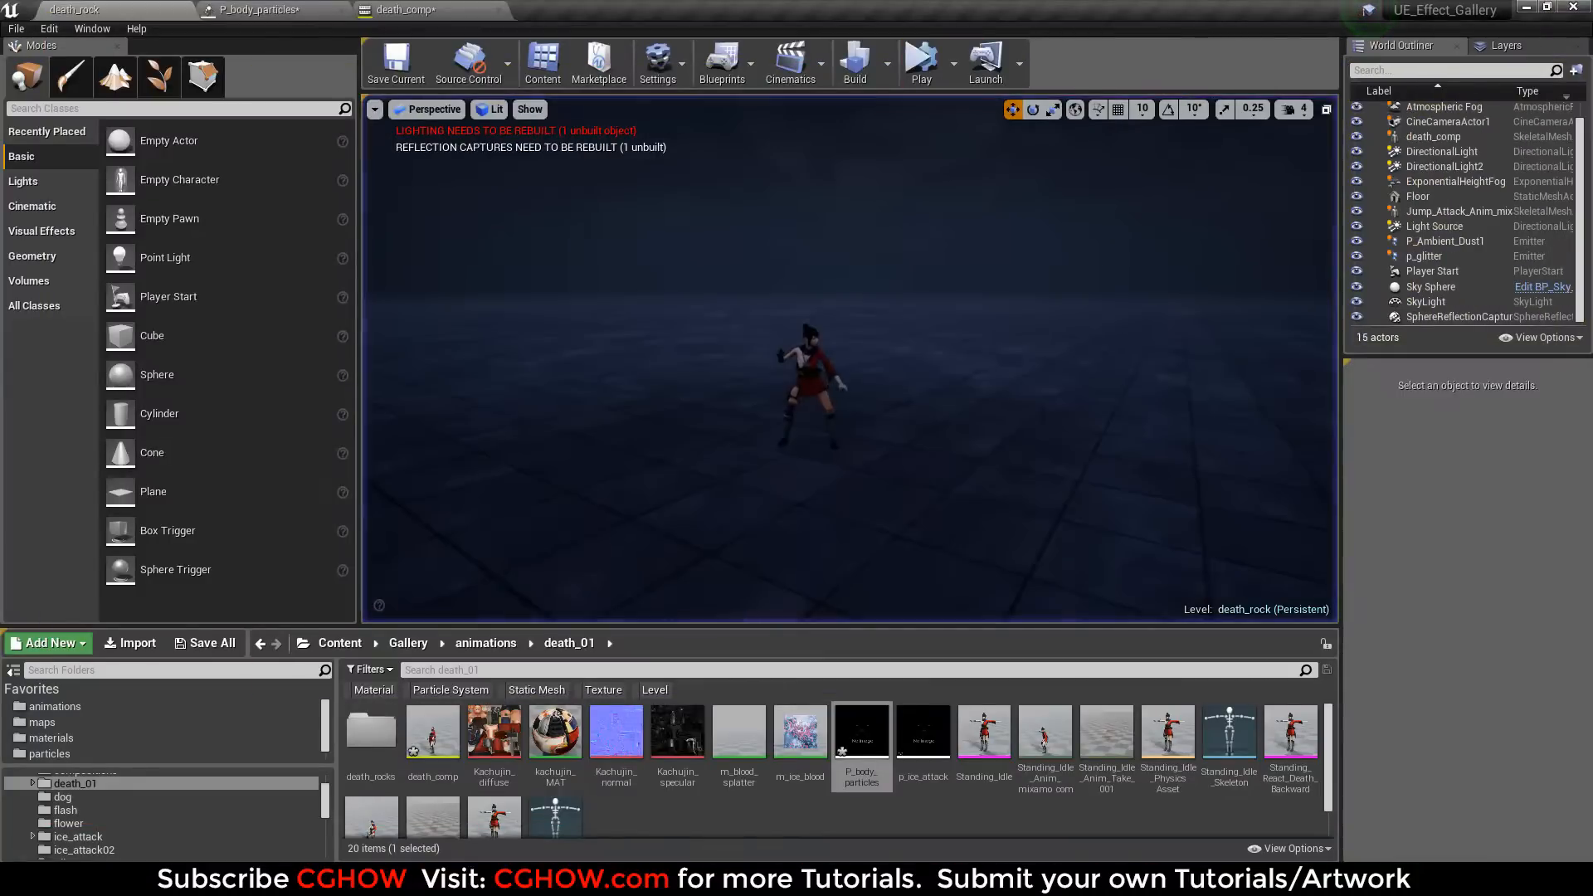
double_click(1456, 642)
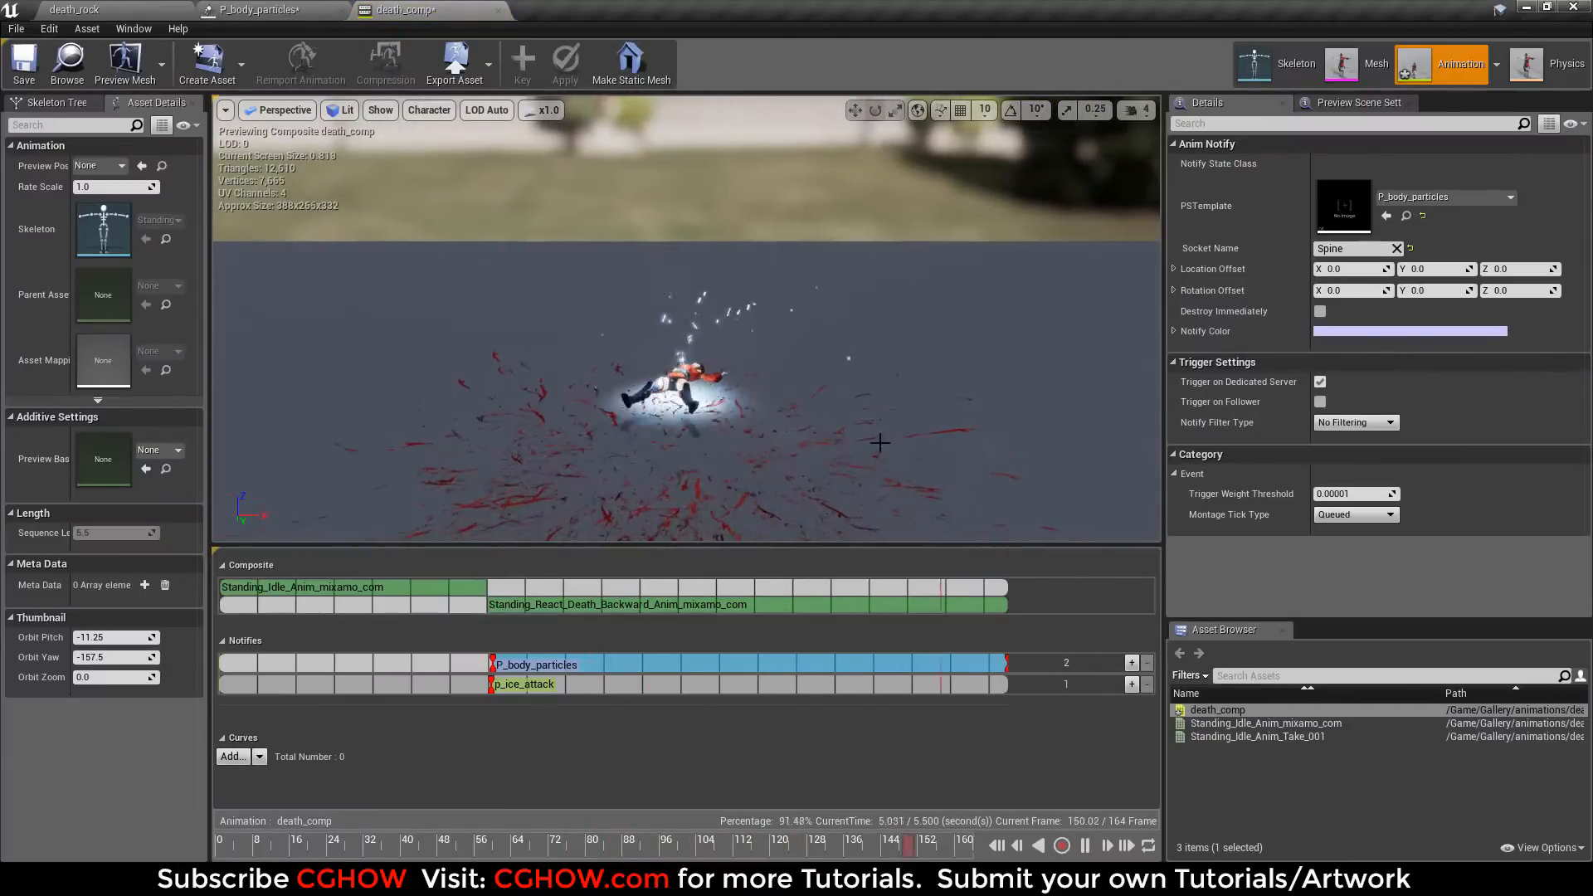
click(523, 689)
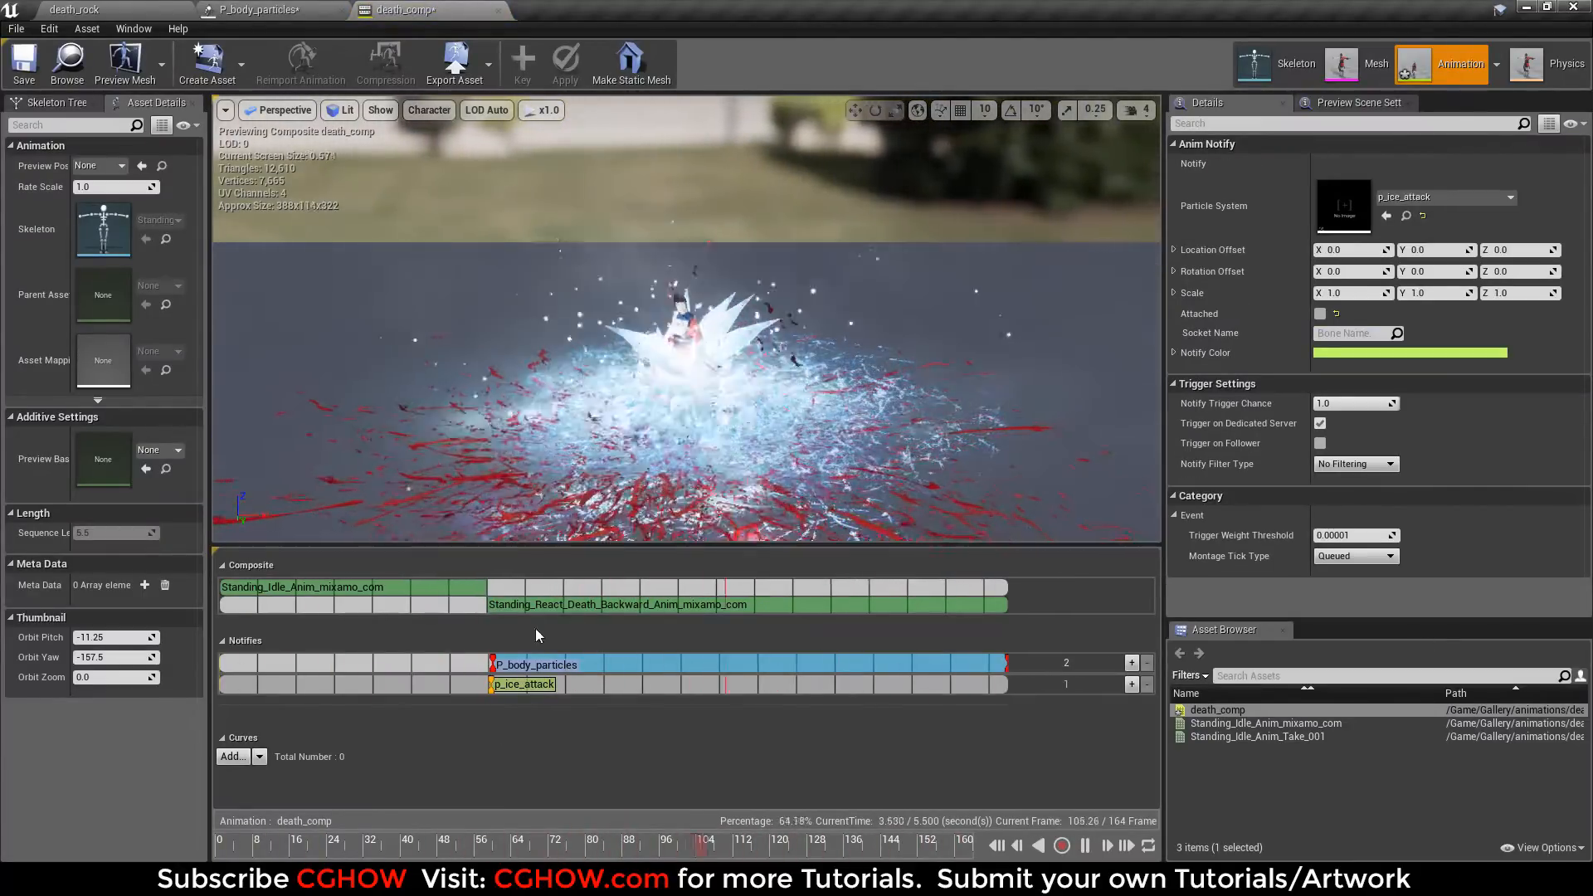
click(536, 665)
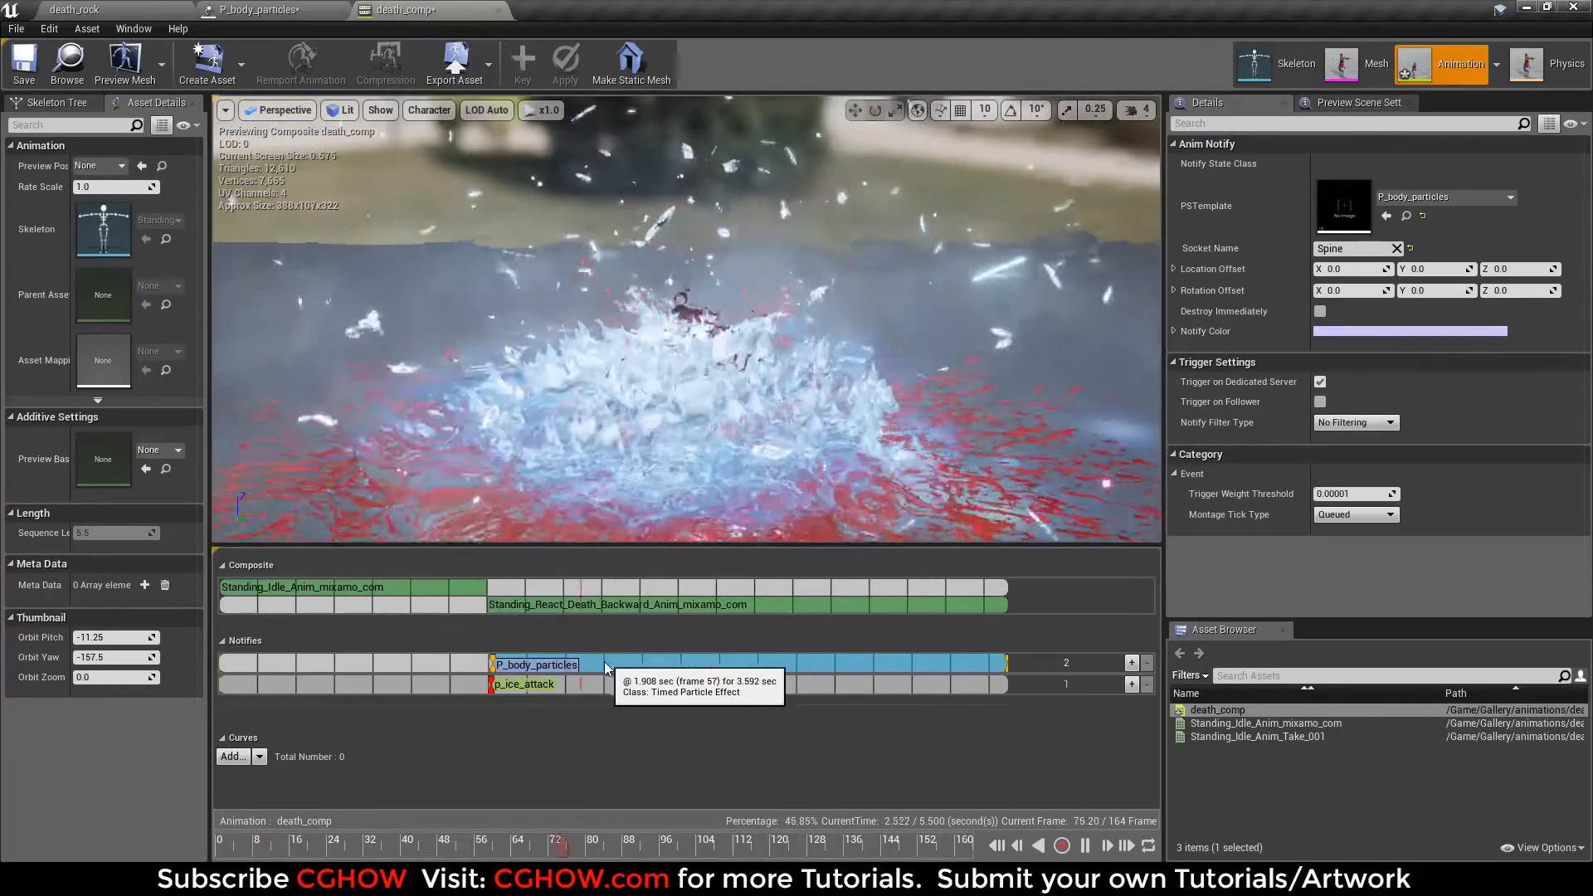
Step: Open the P_body_particles particle system and turn off Preview Light Radius for the first emitter's Light module
double_click(1343, 206)
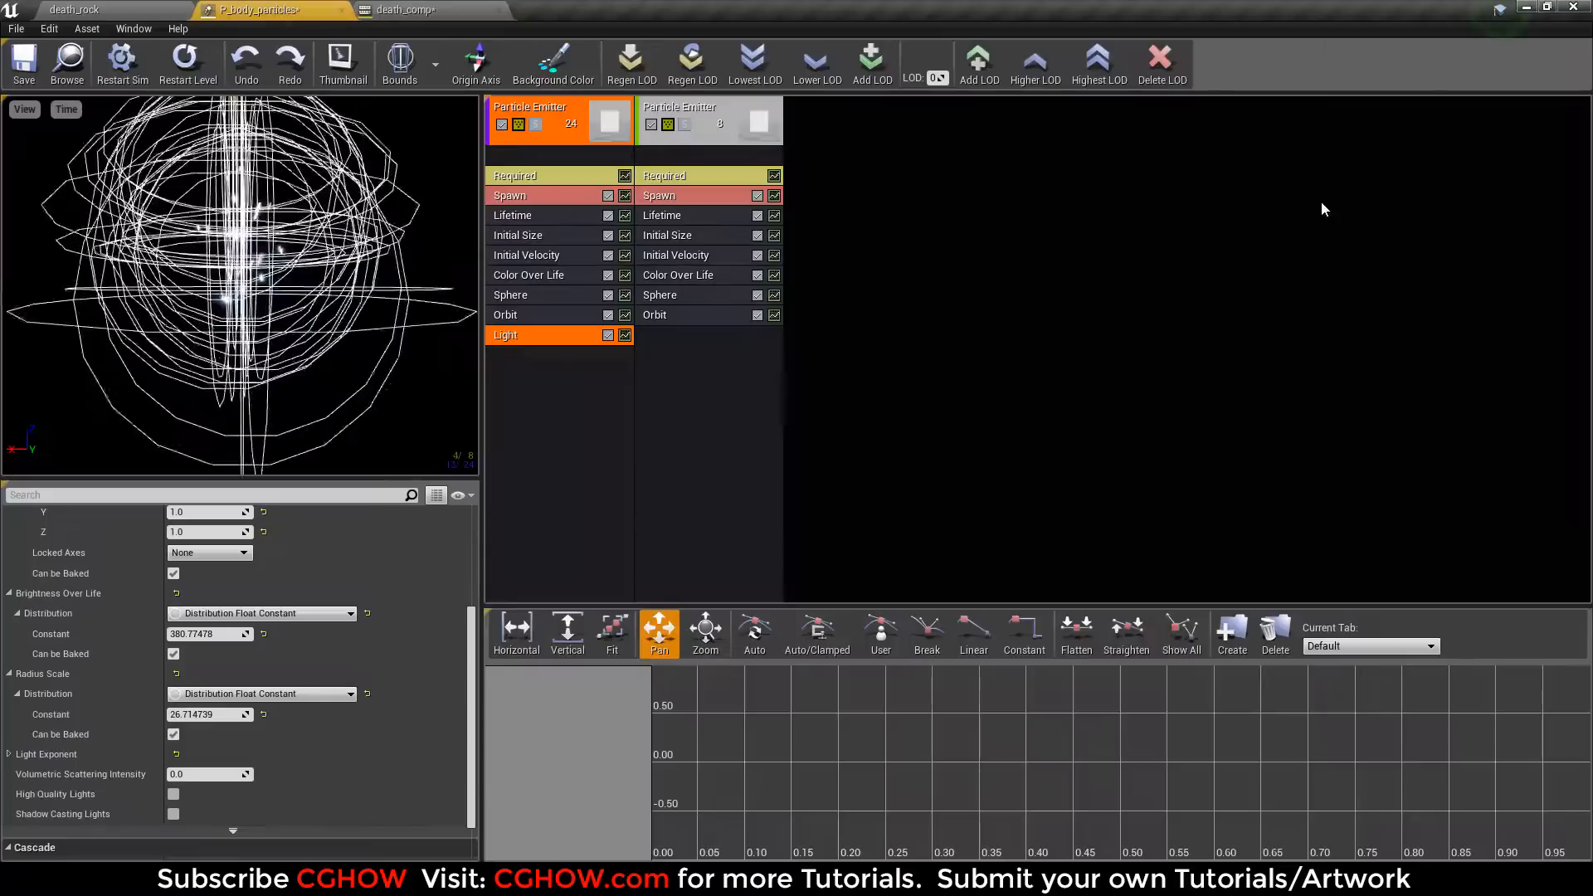
scroll(202, 624, up, 5)
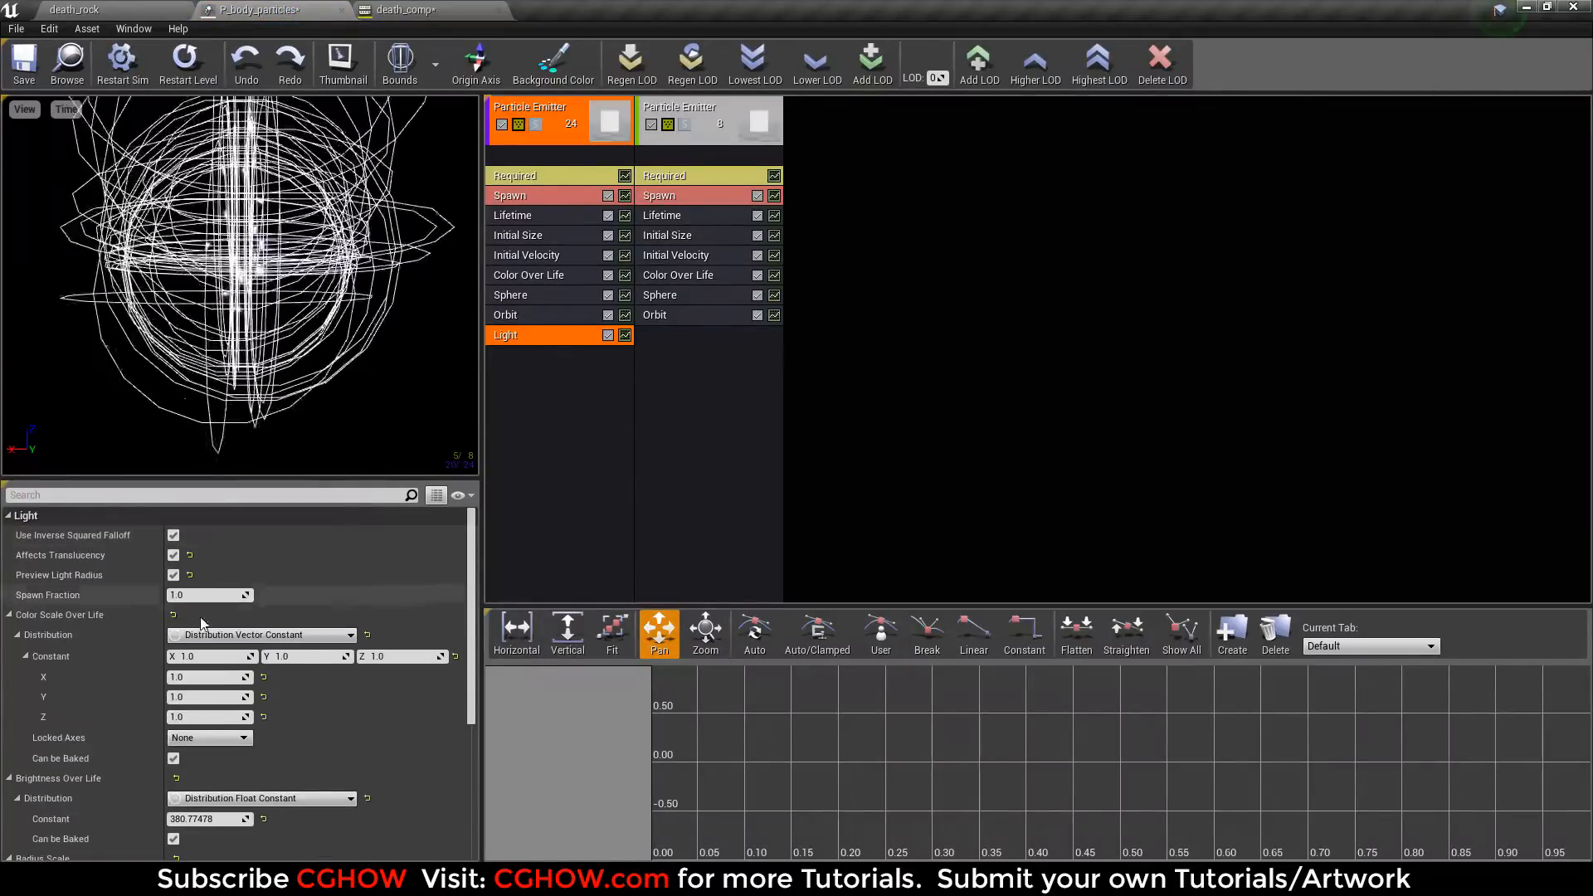
click(172, 575)
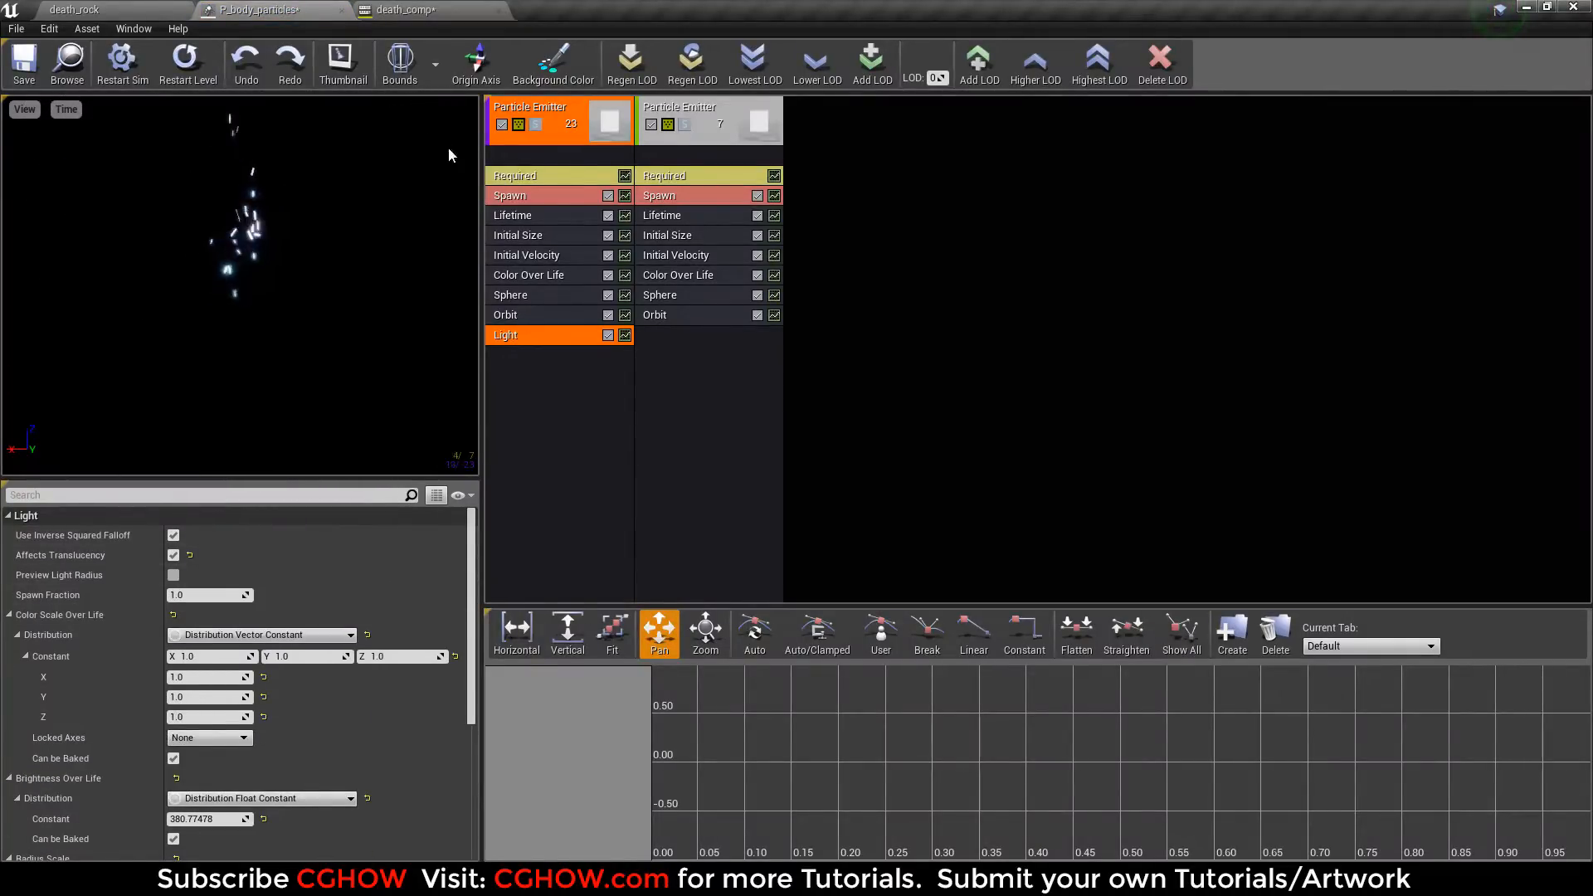
click(403, 7)
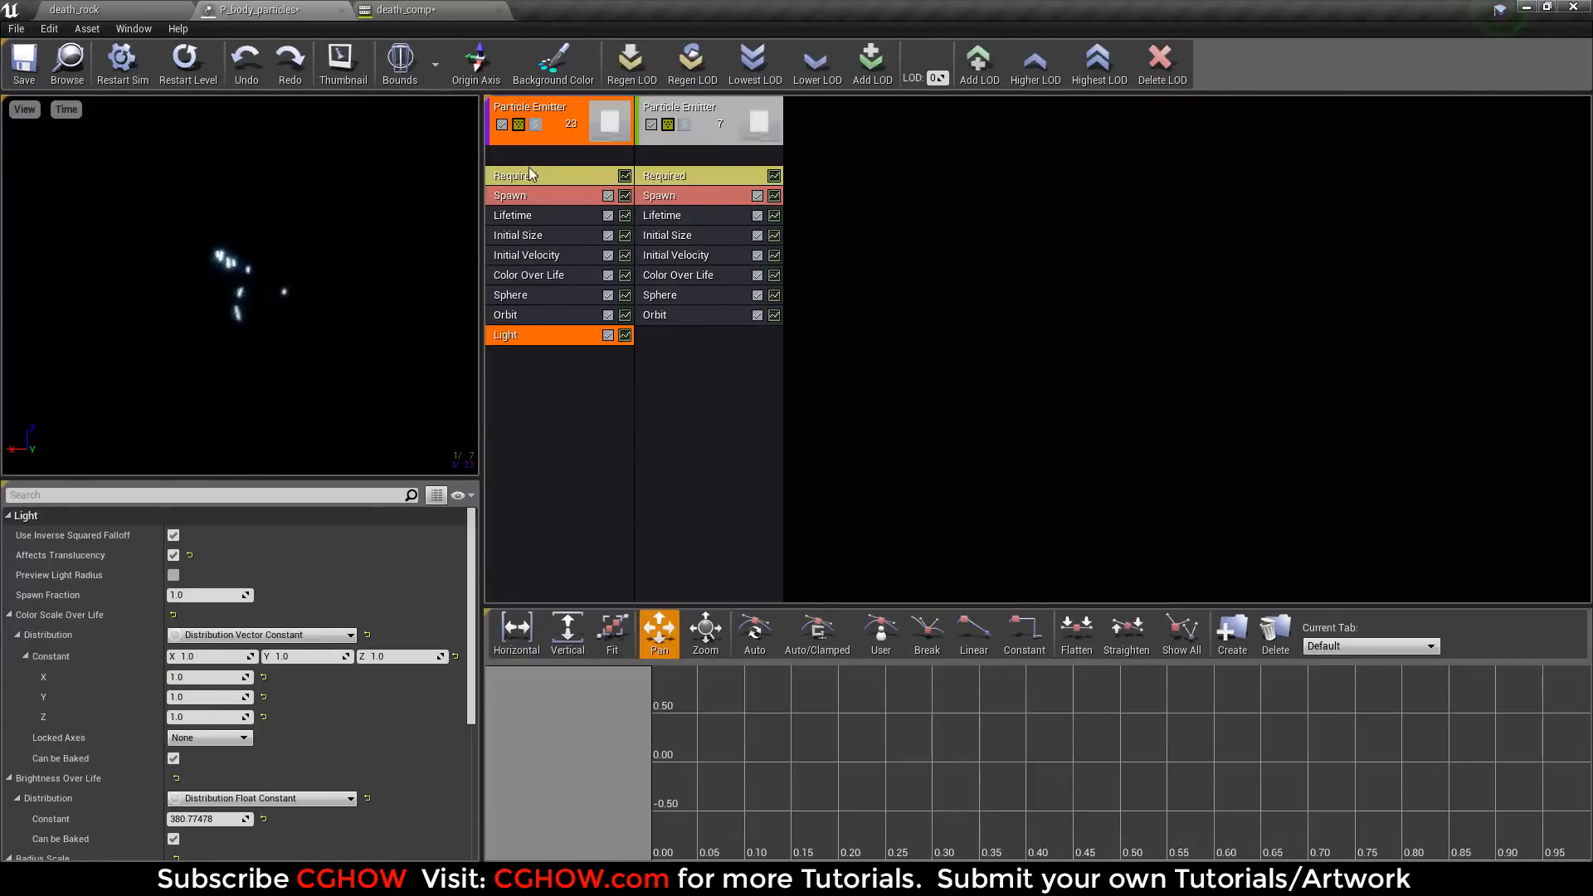
Step: Examine the first emitter's m_sparks01 material and its texture sample, closing it without applying changes
click(531, 173)
double_click(202, 555)
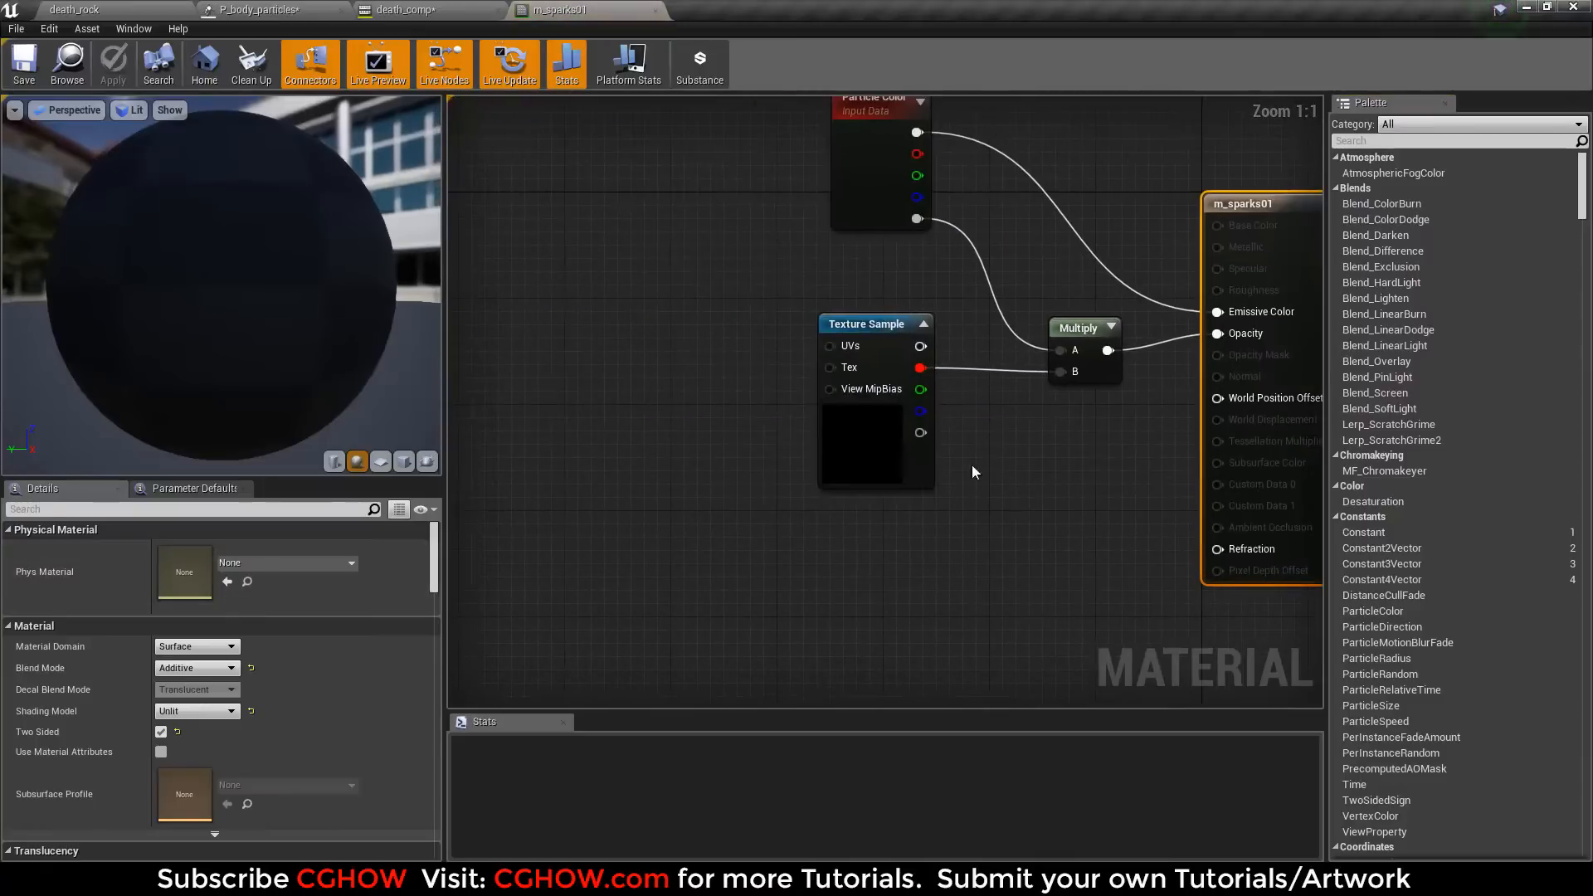
drag(846, 462, 780, 489)
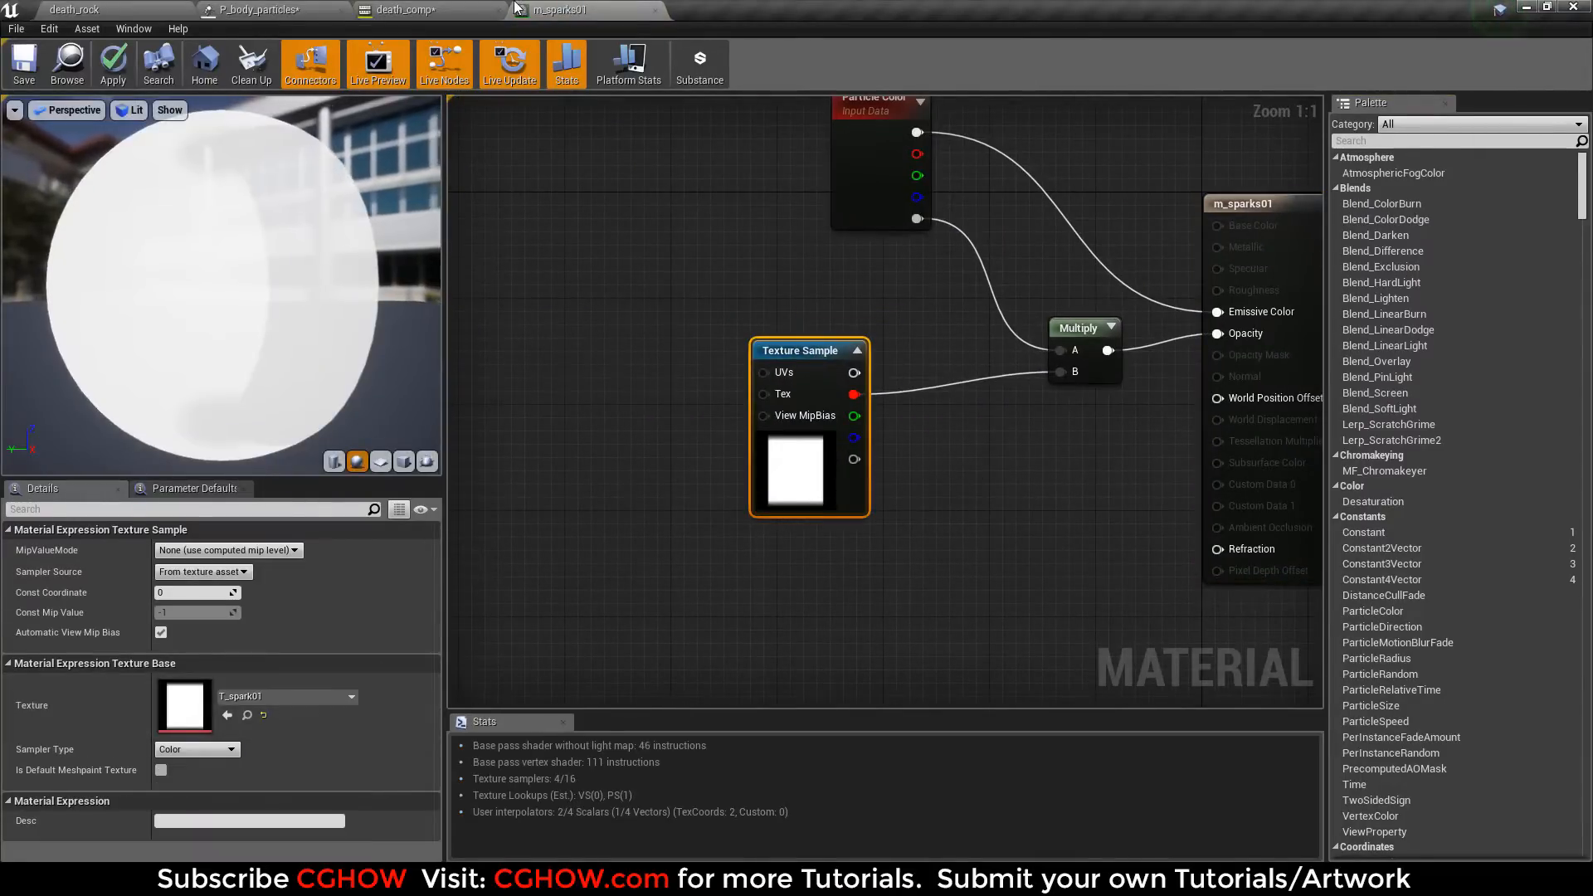
middle_click(516, 4)
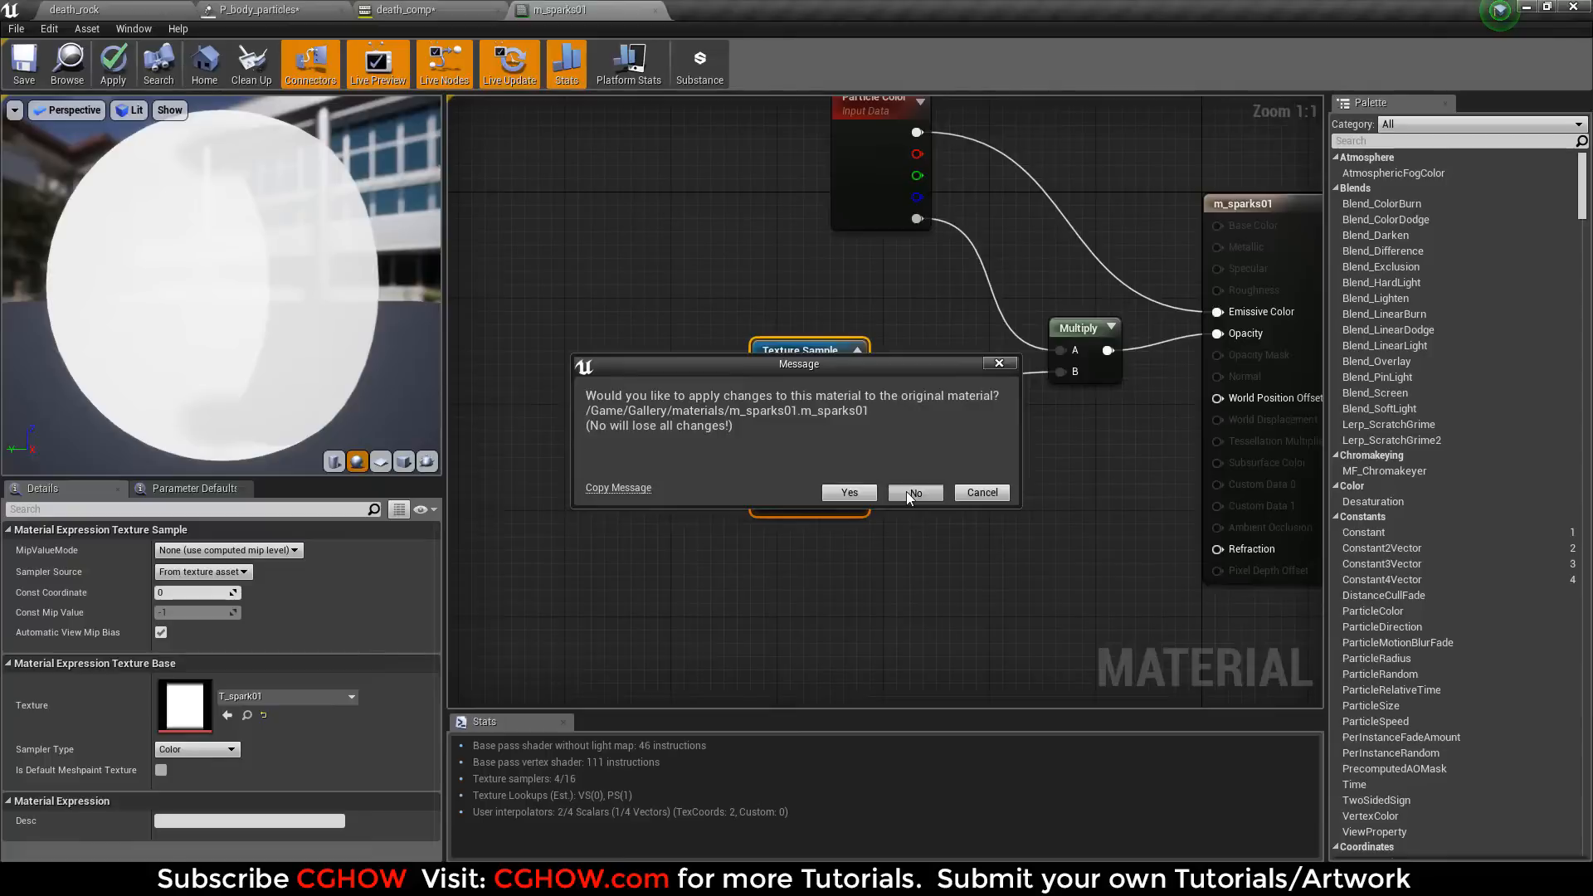
click(909, 494)
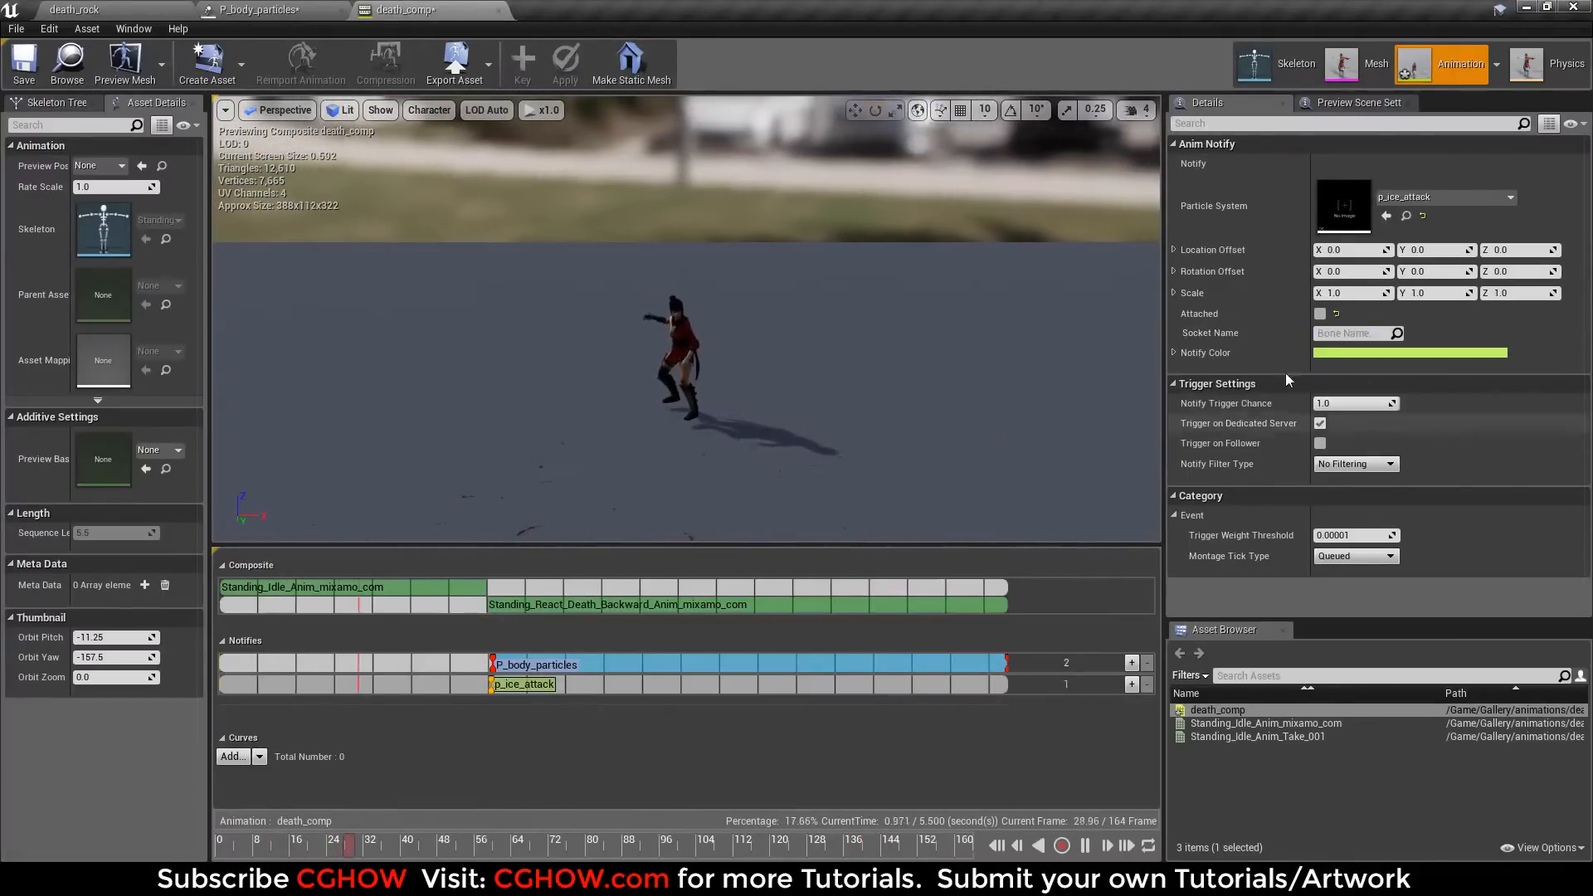
Step: Open the p_ice_attack particle system from its notify and solo the ice01 emitter
double_click(1337, 207)
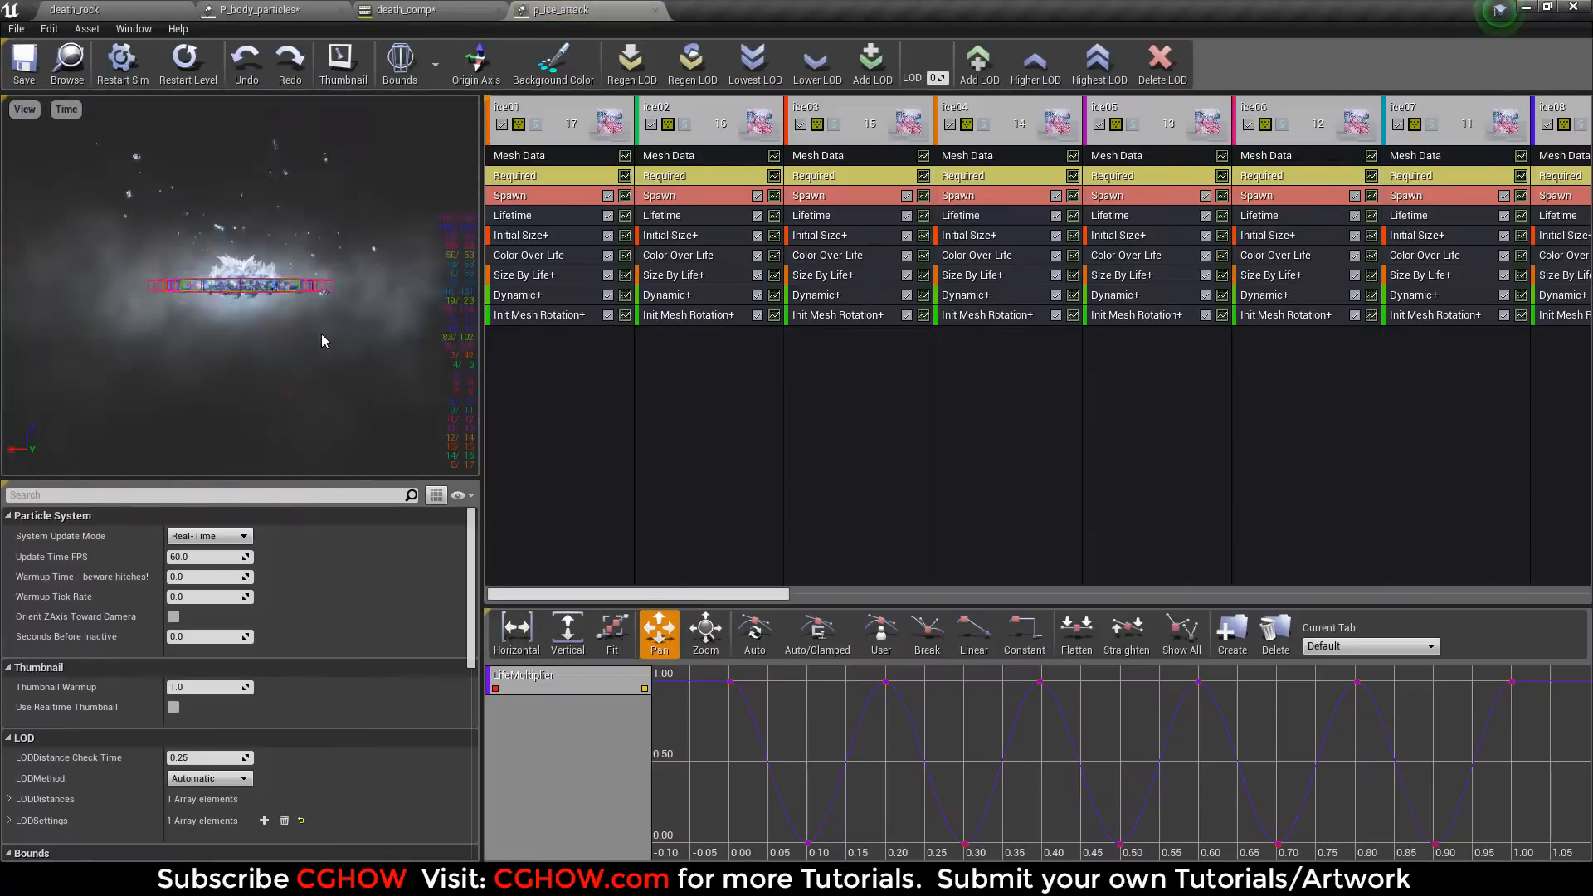
drag(321, 334, 330, 393)
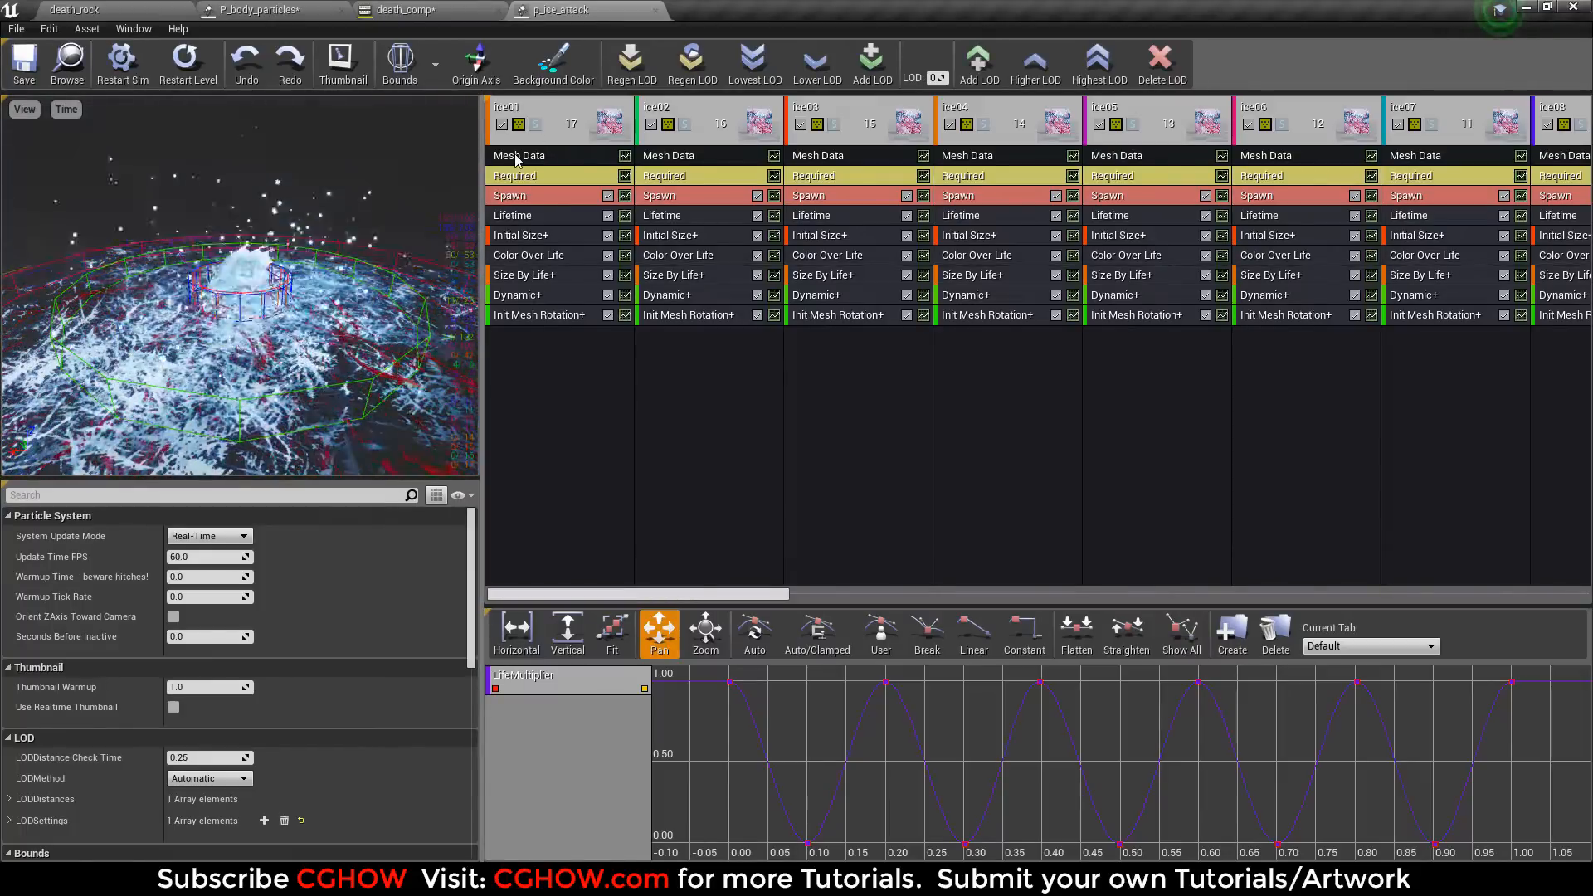
click(535, 123)
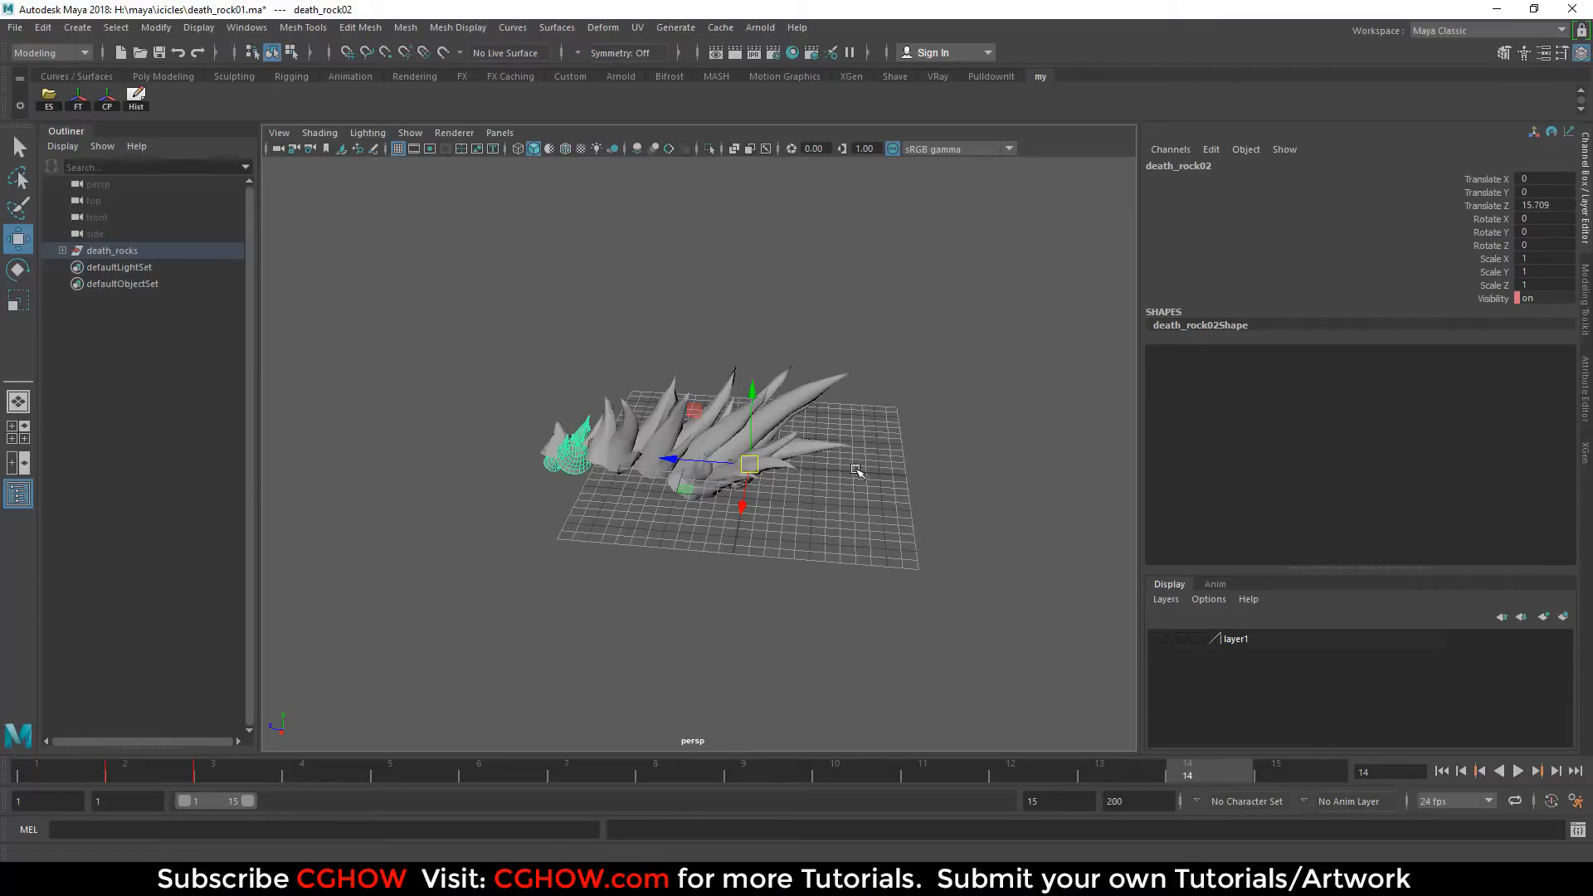
Step: In Maya, examine the individual death_rocks spike meshes from several angles
click(677, 520)
alt+drag(677, 519, 795, 558)
alt+drag(566, 534, 901, 520)
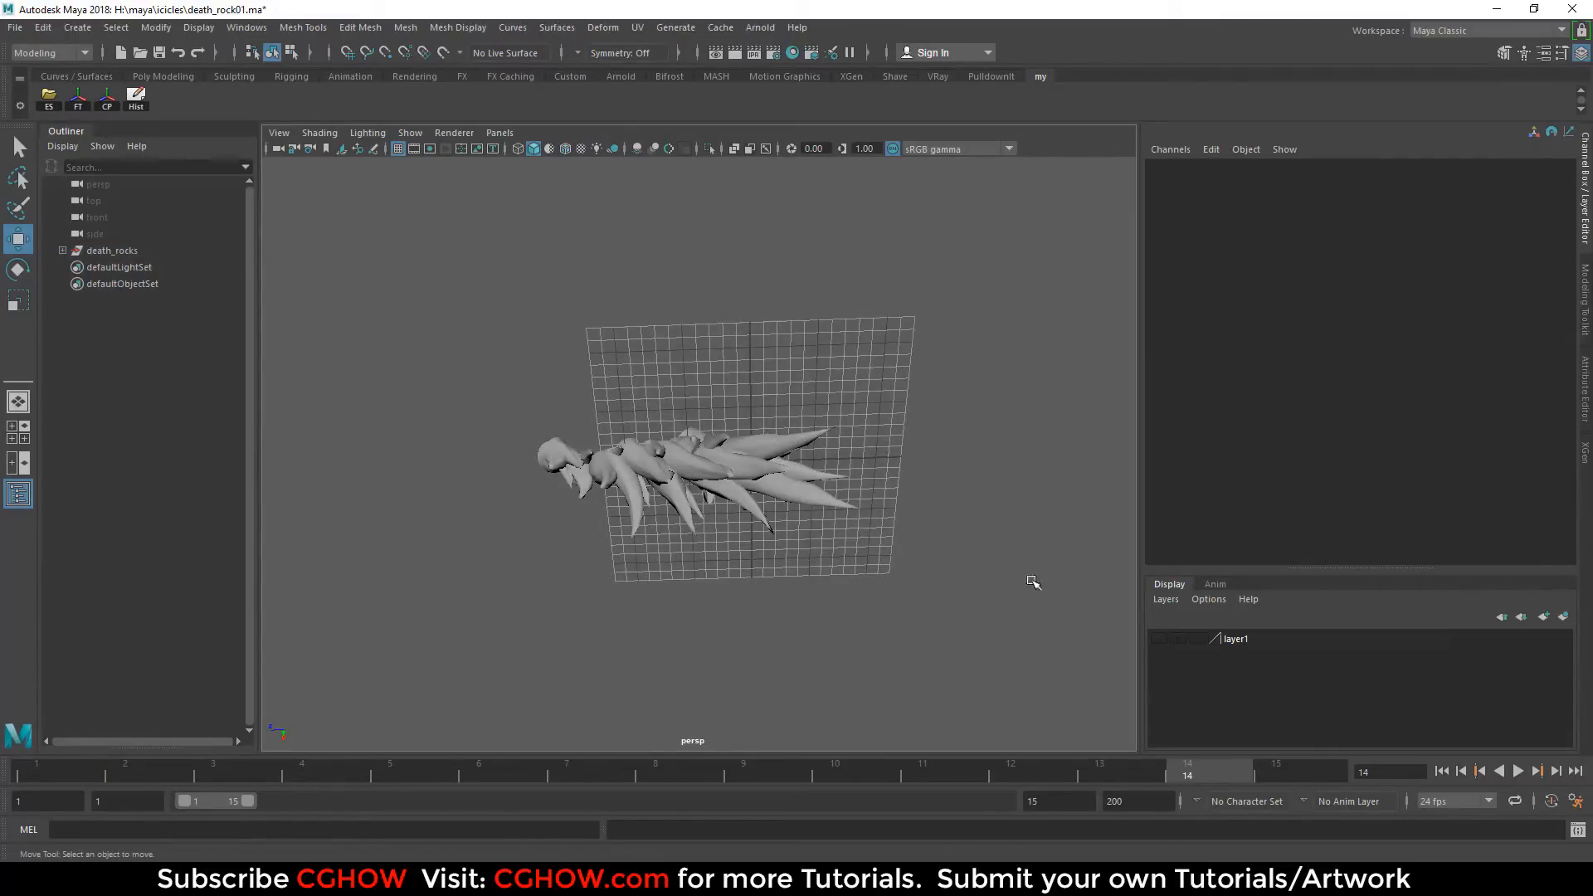
alt+drag(730, 496, 705, 459)
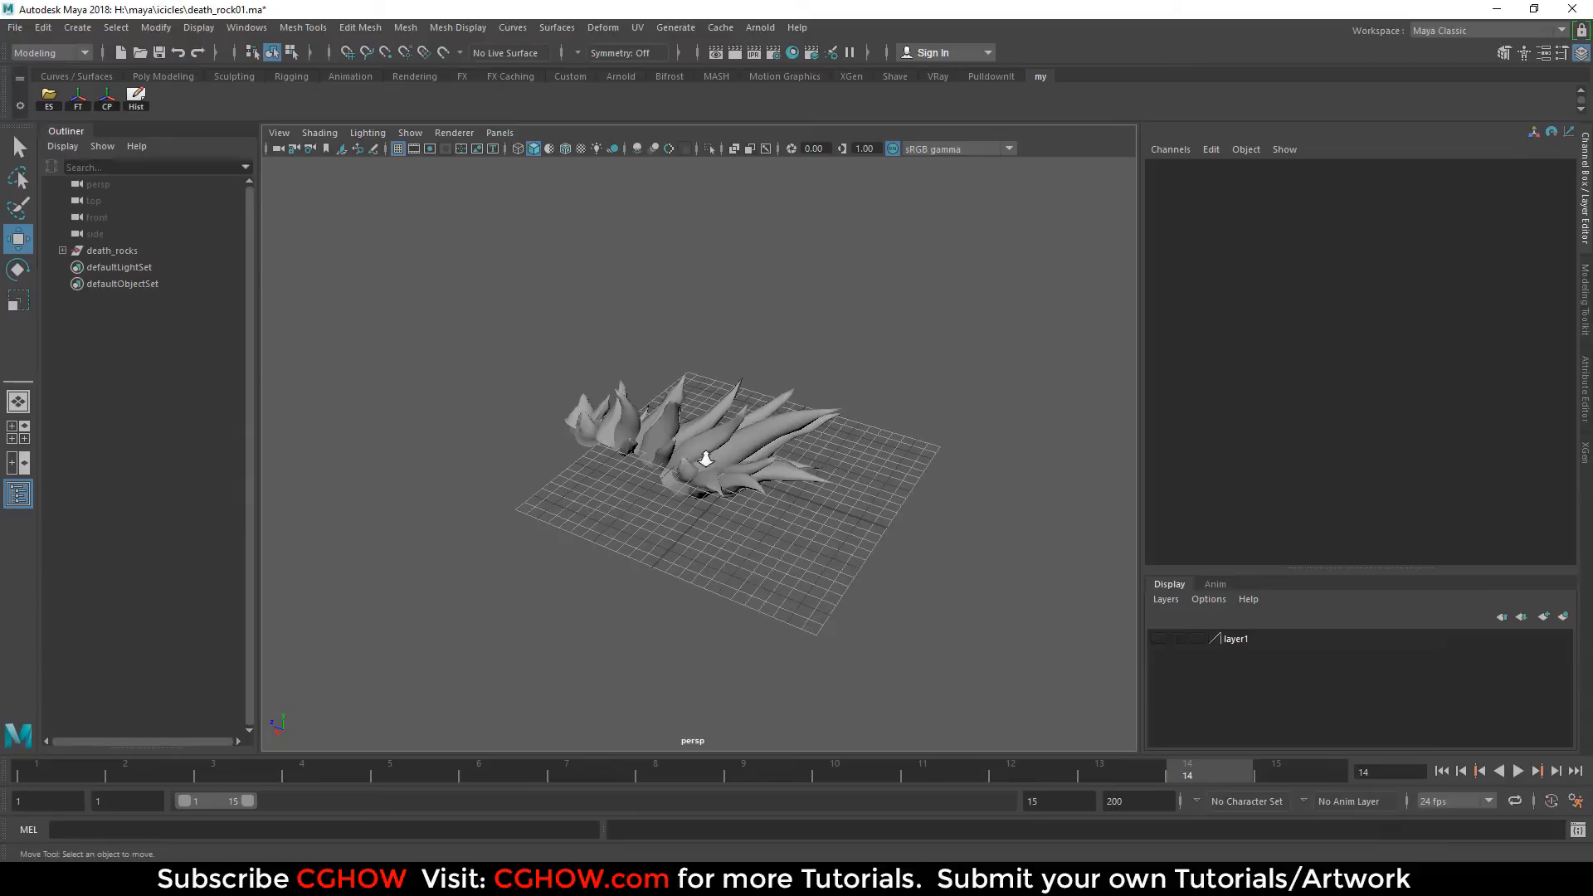
scroll(705, 459, up, 3)
click(544, 405)
alt+drag(524, 493, 554, 472)
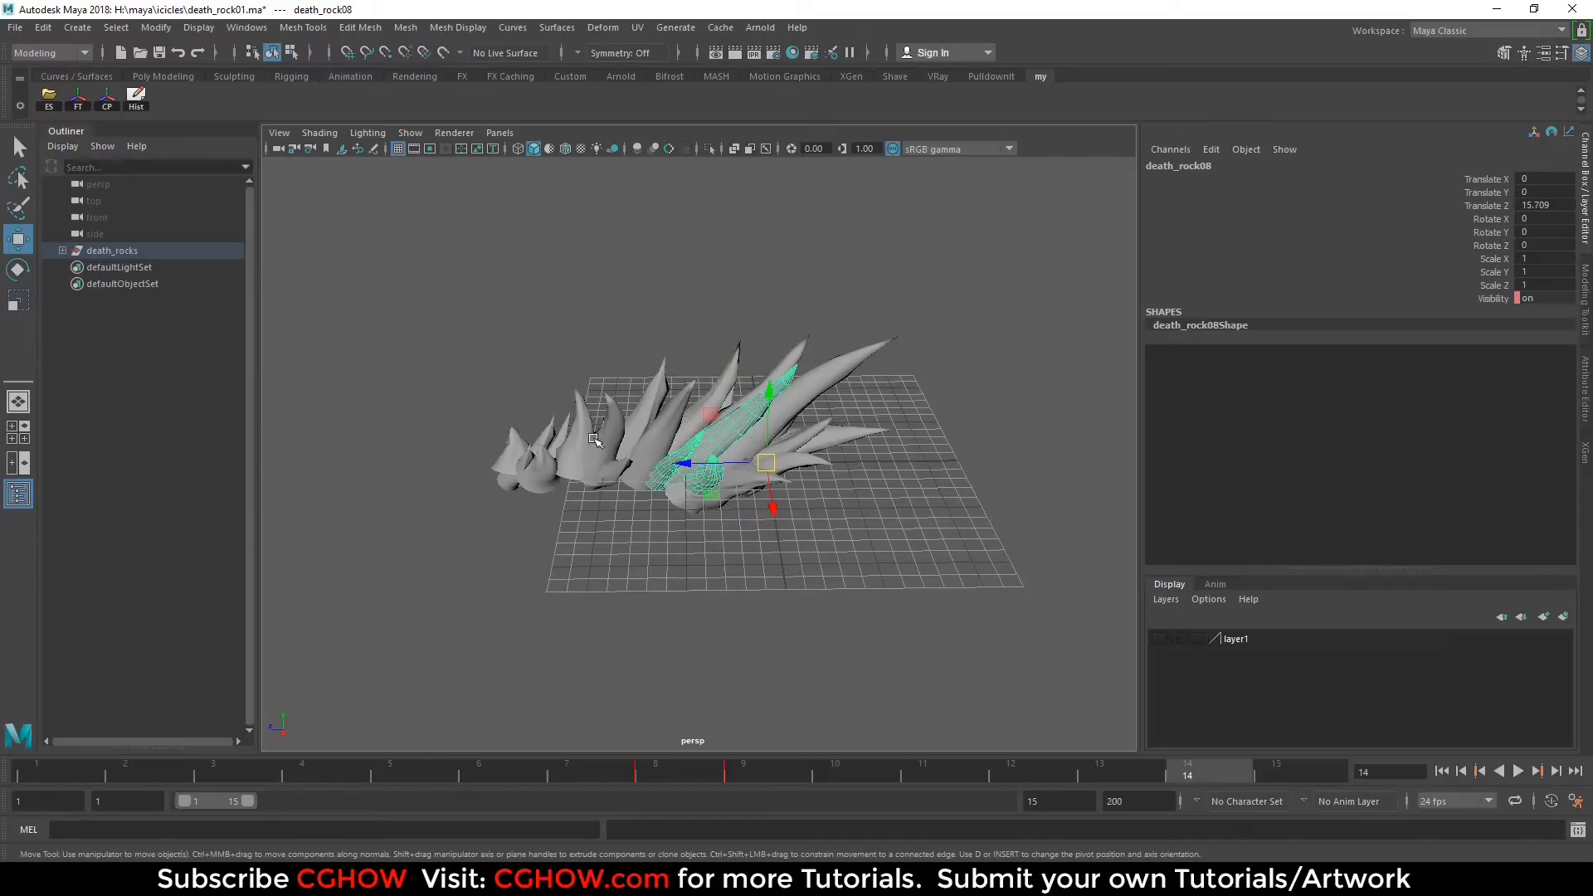
alt+drag(758, 521, 540, 508)
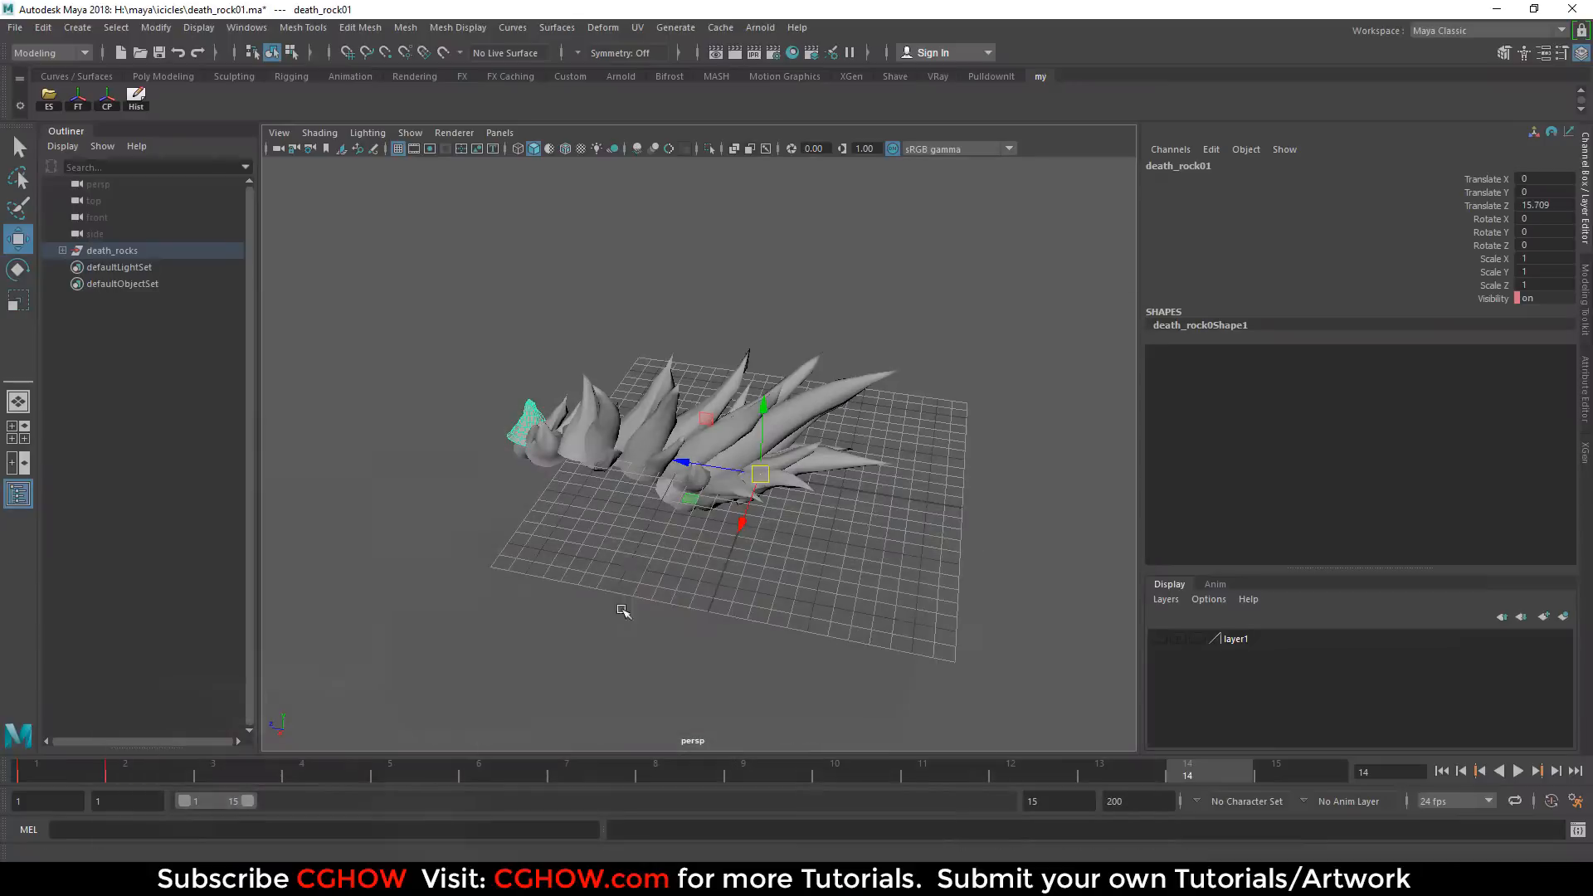
Step: Rotate death_rock01 around the grid centre to about -18 degrees on the Y axis
alt+drag(623, 604, 577, 596)
key(e)
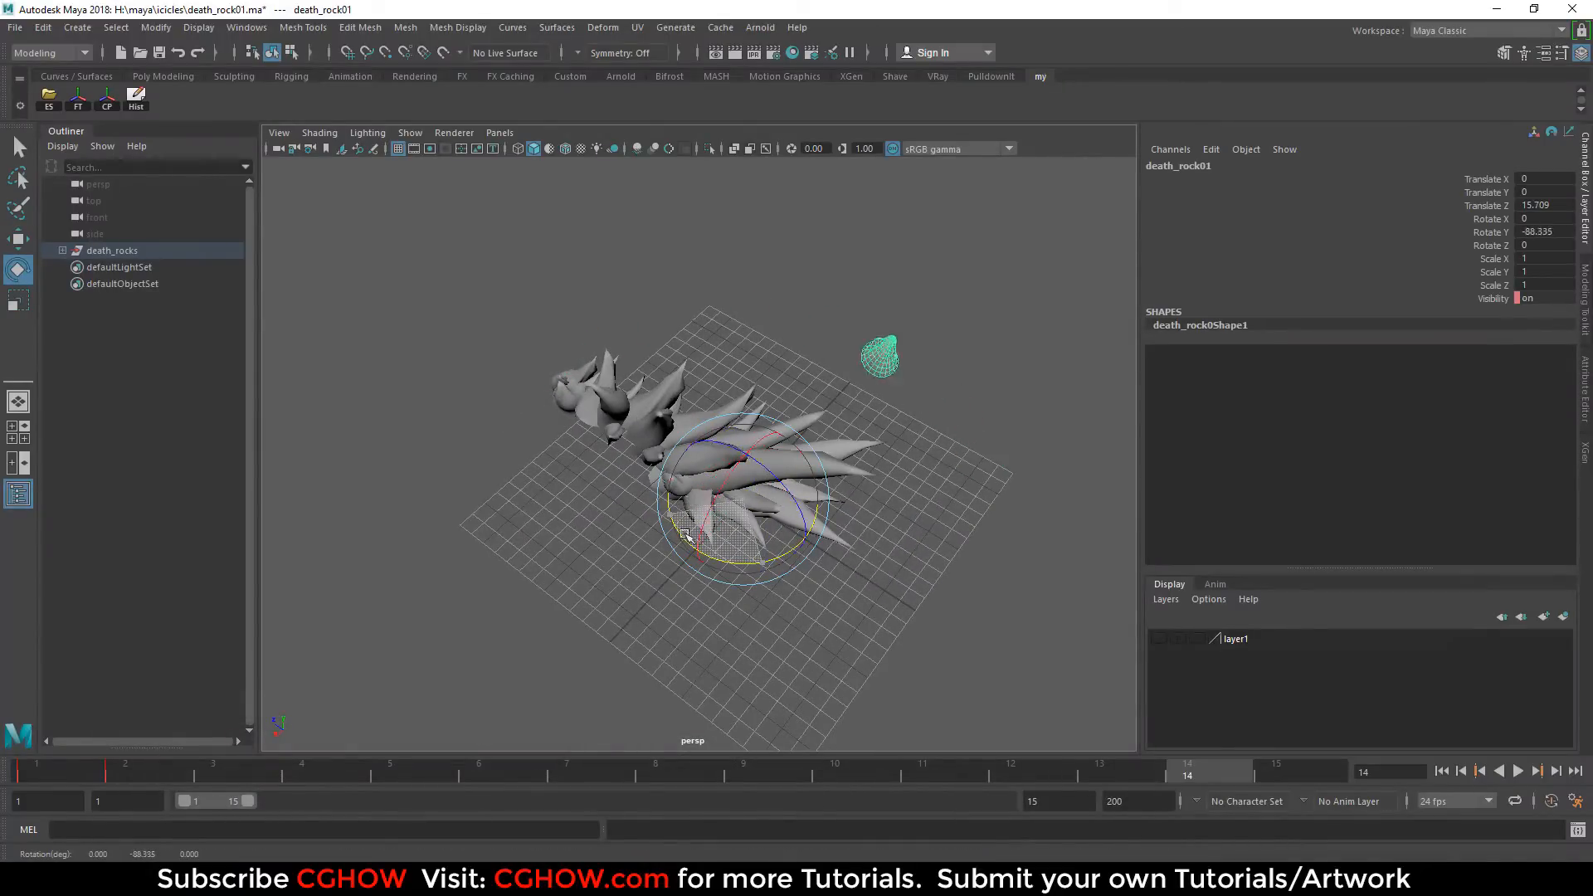
drag(685, 535, 946, 510)
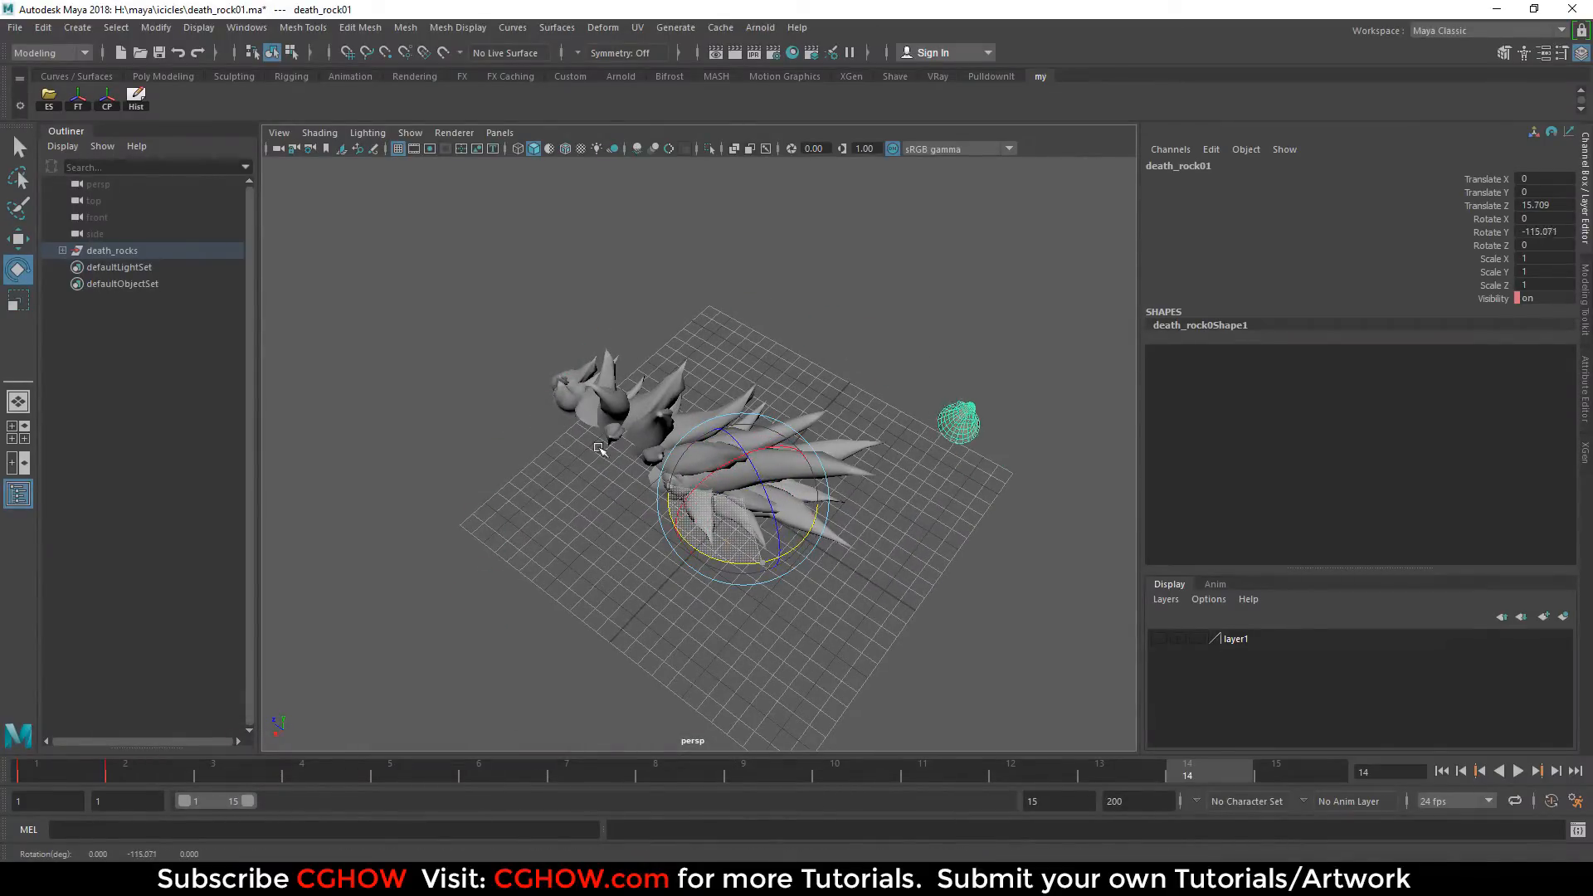
middle_drag(599, 449, 895, 475)
drag(621, 501, 622, 501)
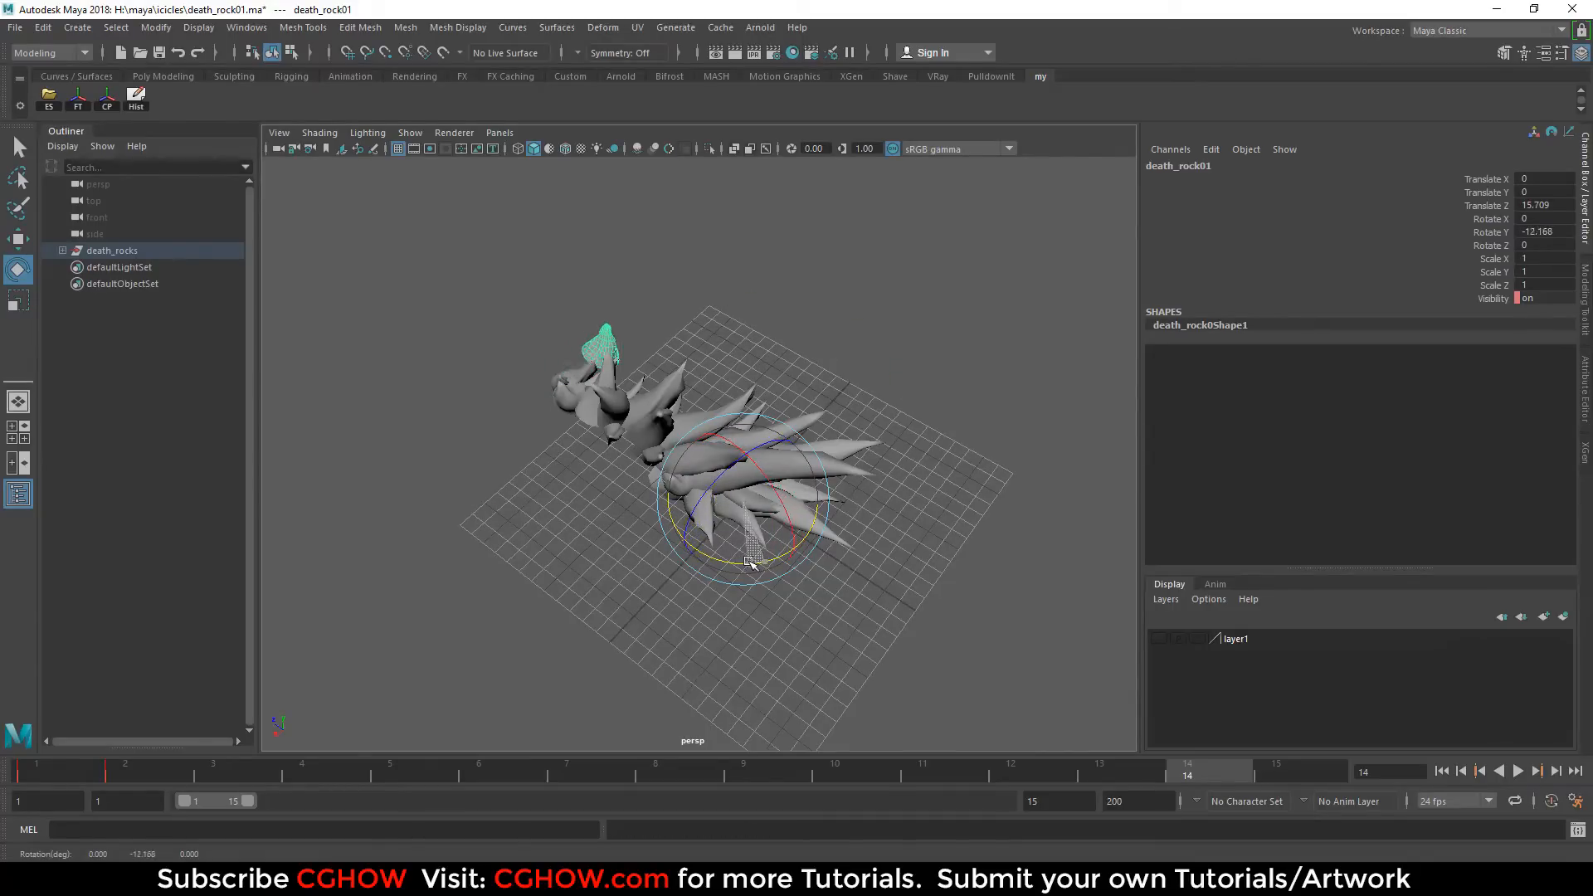
Step: Duplicate death_rock01 repeatedly with a repeated Y rotation of about -17 degrees to form a ring of rocks around the centre
key(shift+d)
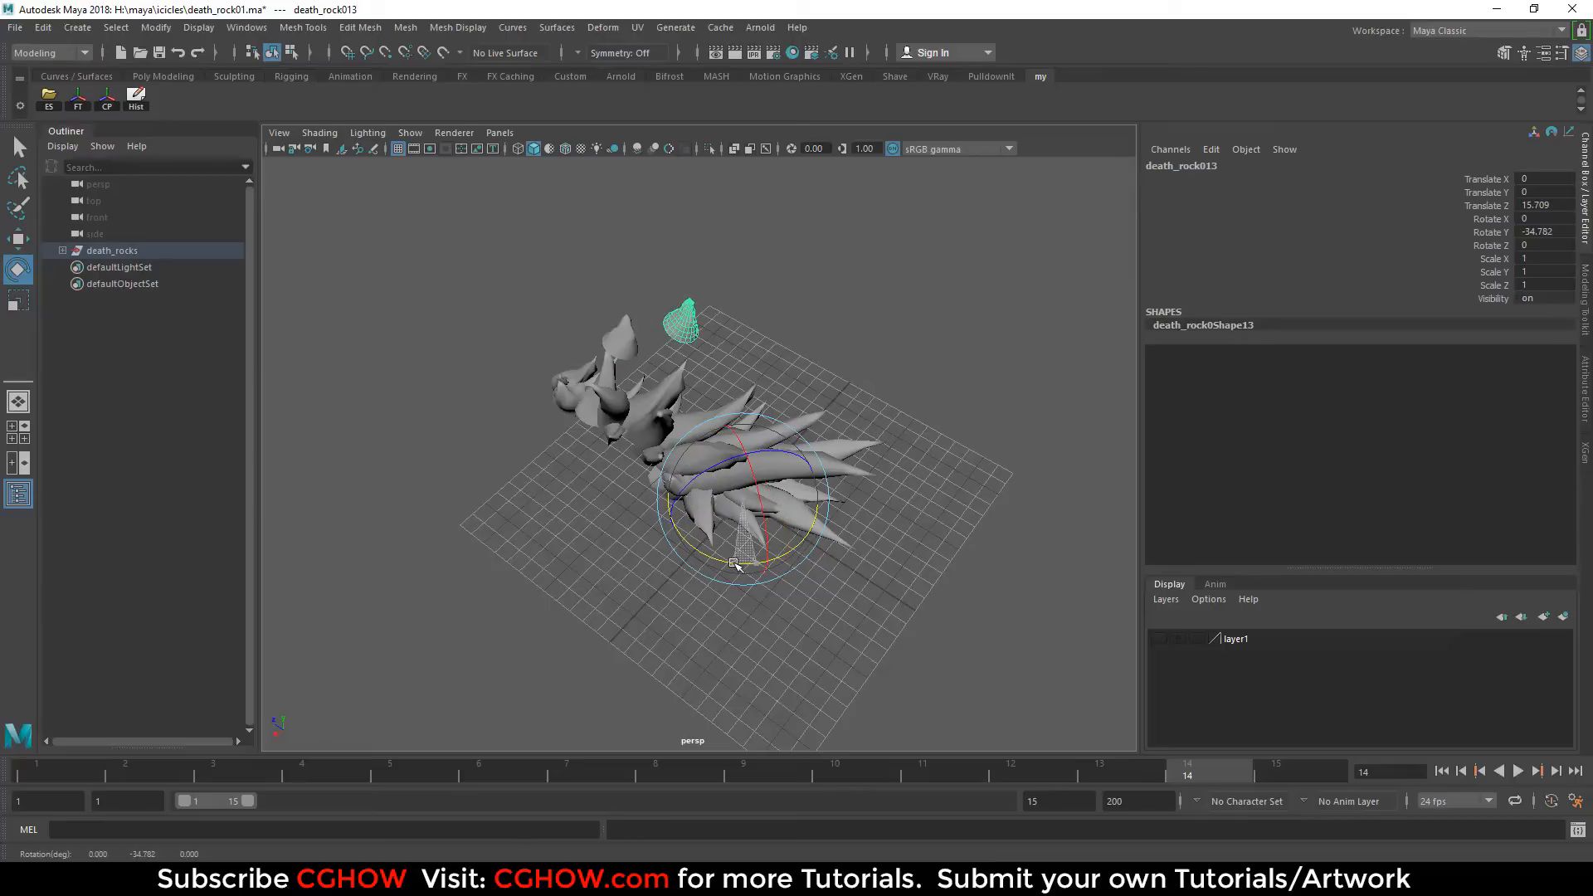
key(shift+d)
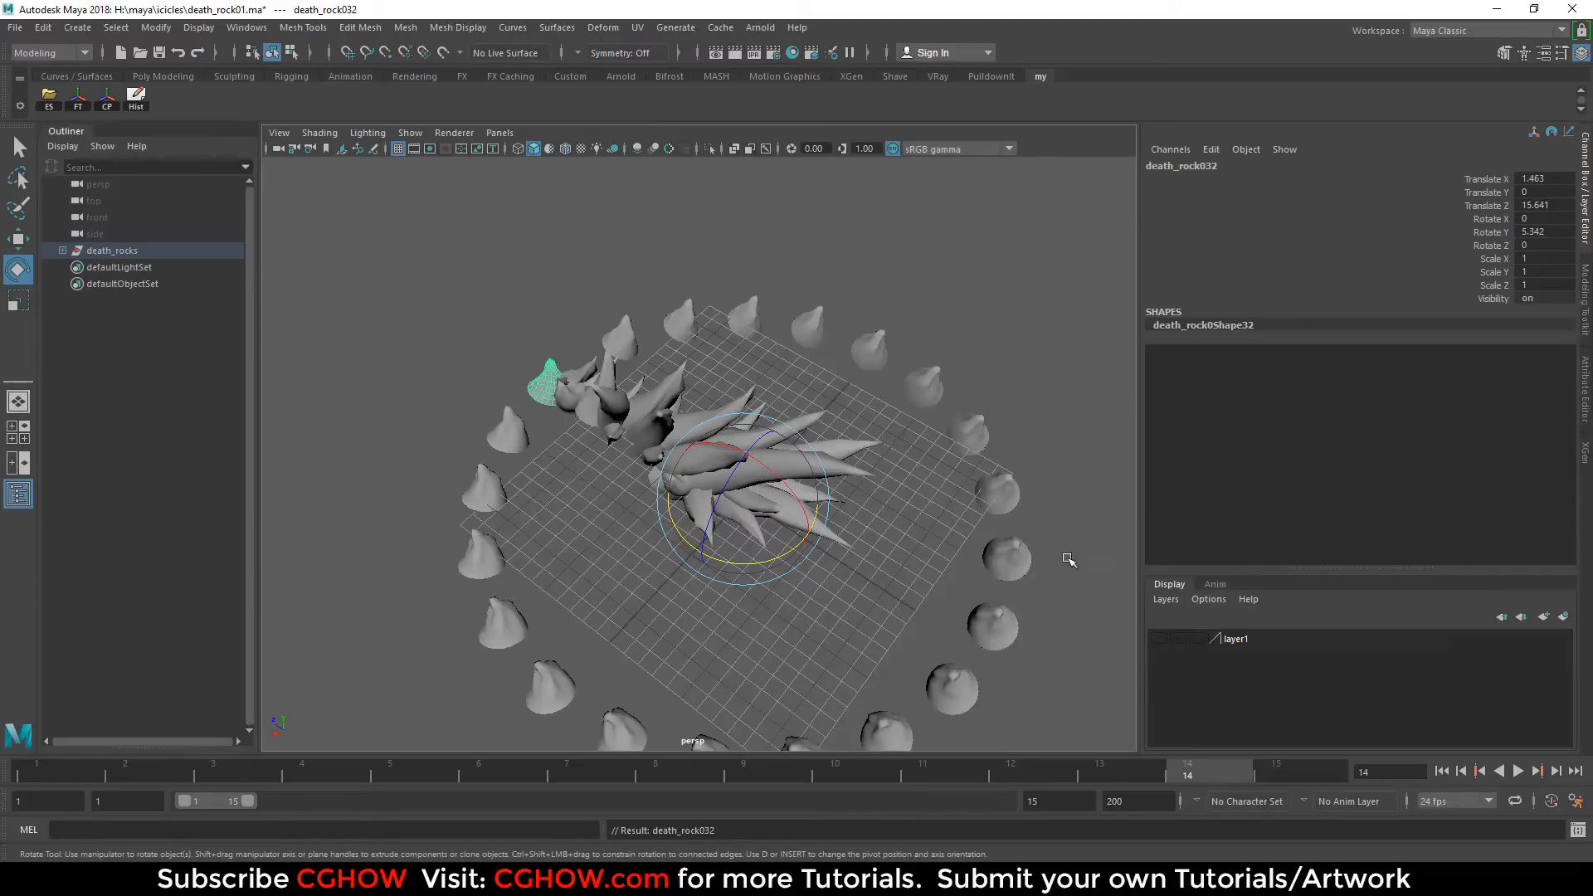
alt+drag(741, 525, 750, 564)
Step: Undo the ring duplication of death_rock01 back to the first copy, including that copy's rotation
key(ctrl+z)
key(ctrl+z)
key(ctrl+z)
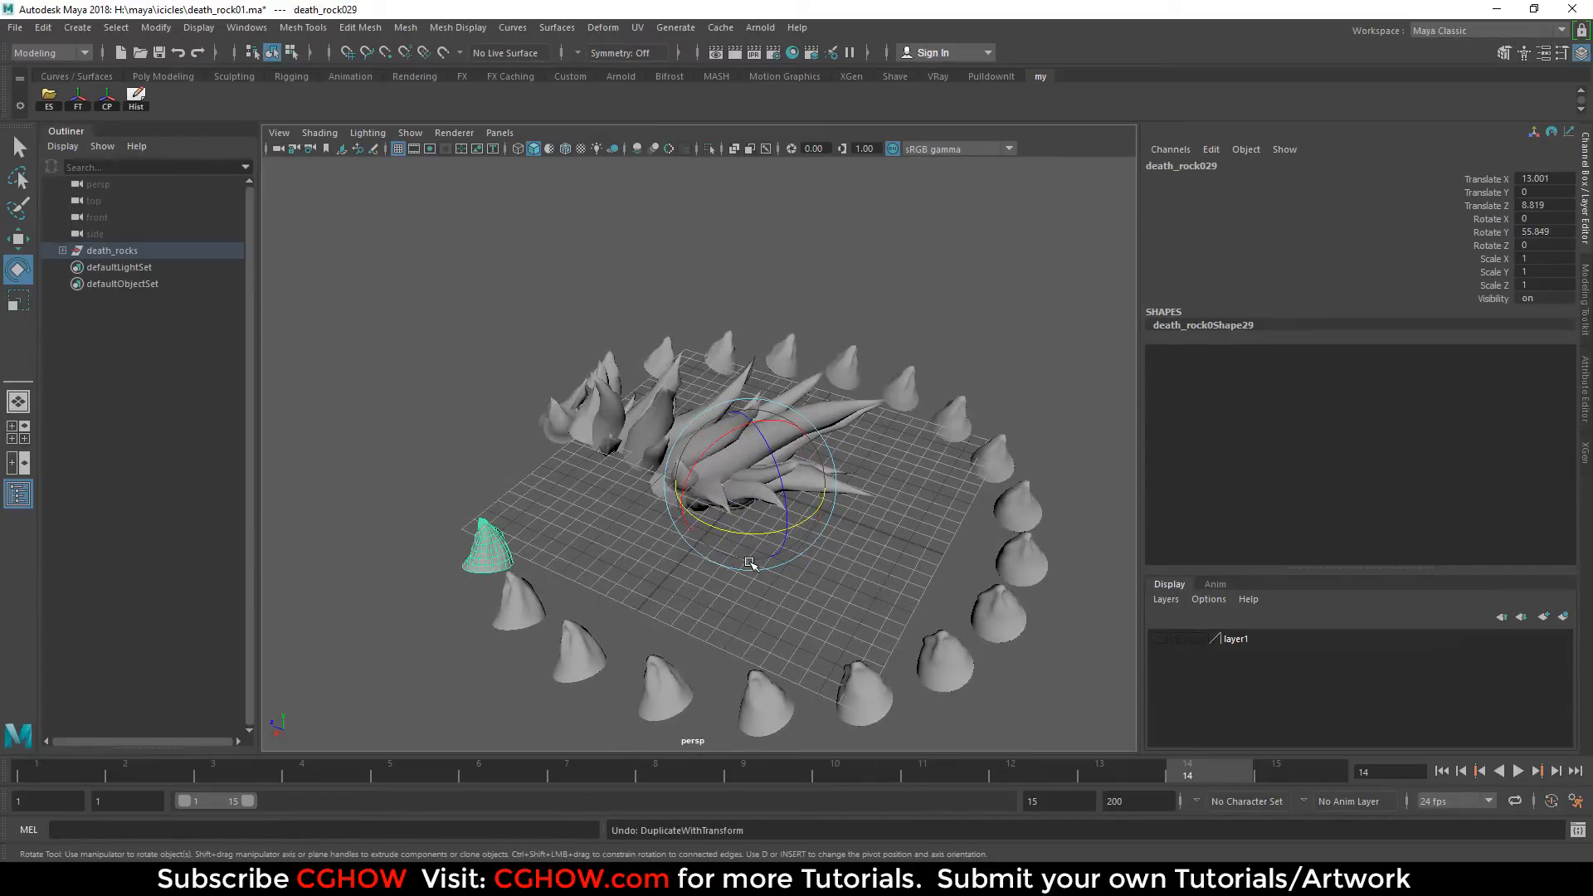
key(ctrl+z)
key(ctrl+z)
key(ctrl+z)
key(ctrl+z)
key(ctrl+z)
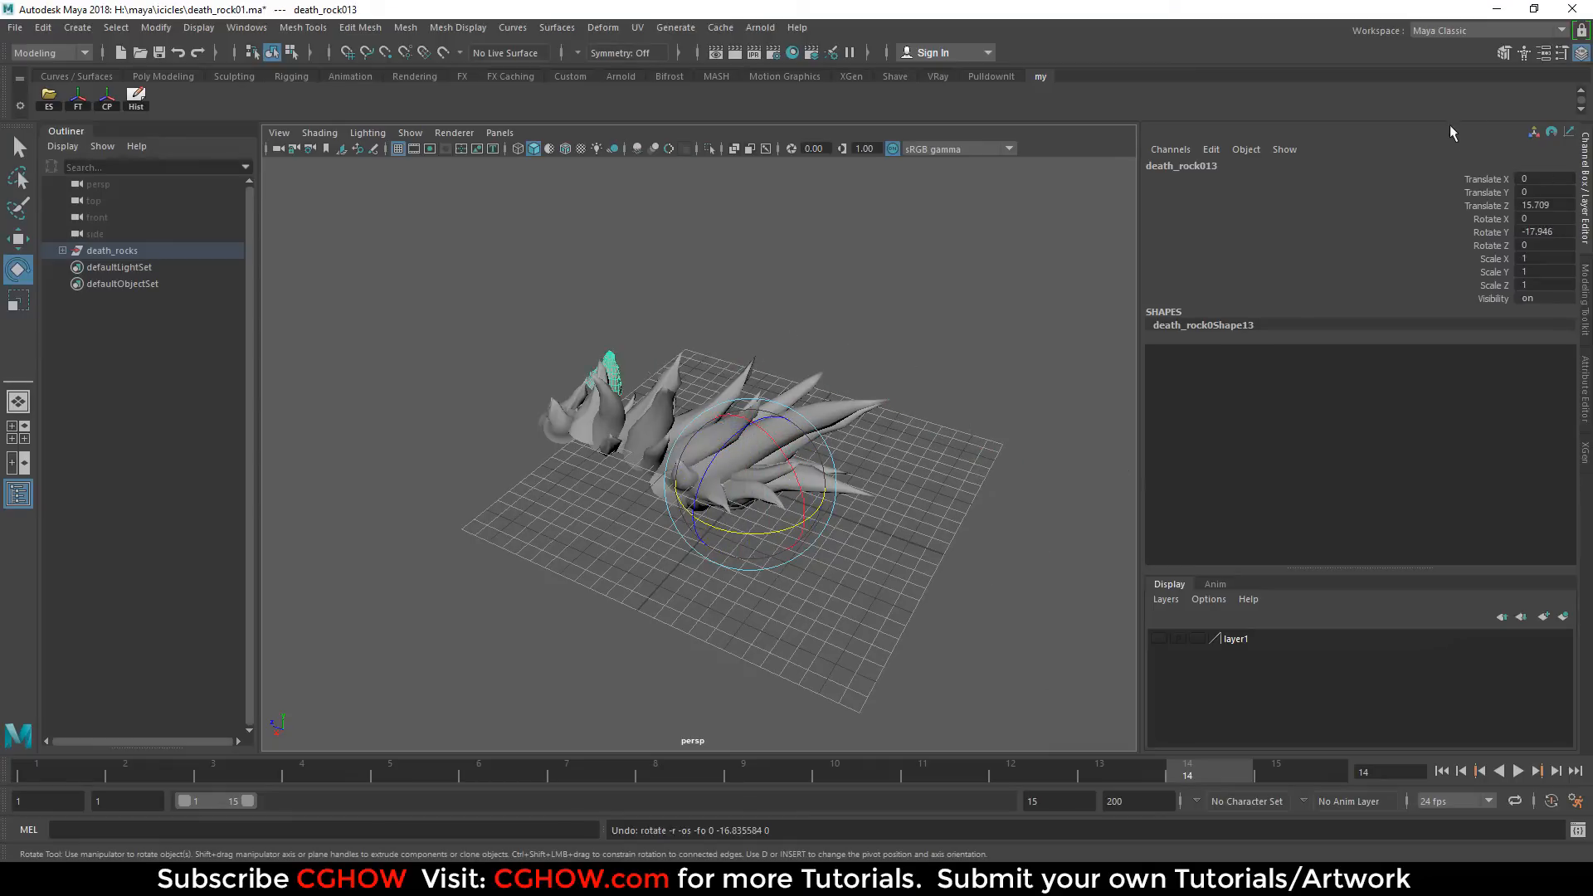
Step: Return to Unreal Engine and check the ice01 emitter's Spawn burst list entry and Init Mesh Rotation range
click(1496, 9)
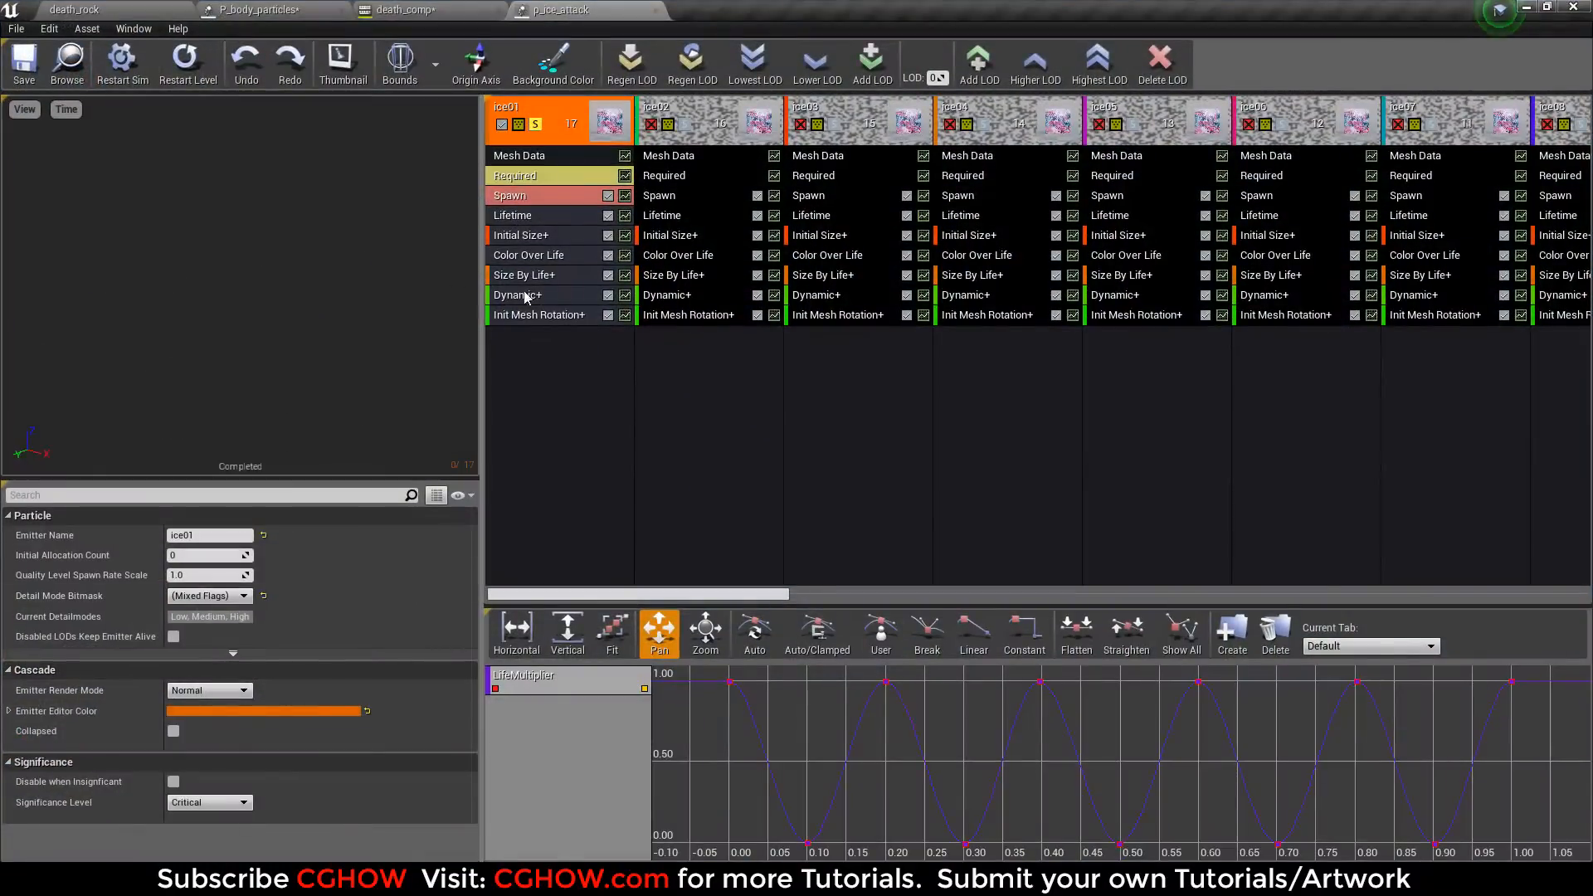
click(528, 203)
scroll(229, 703, down, 5)
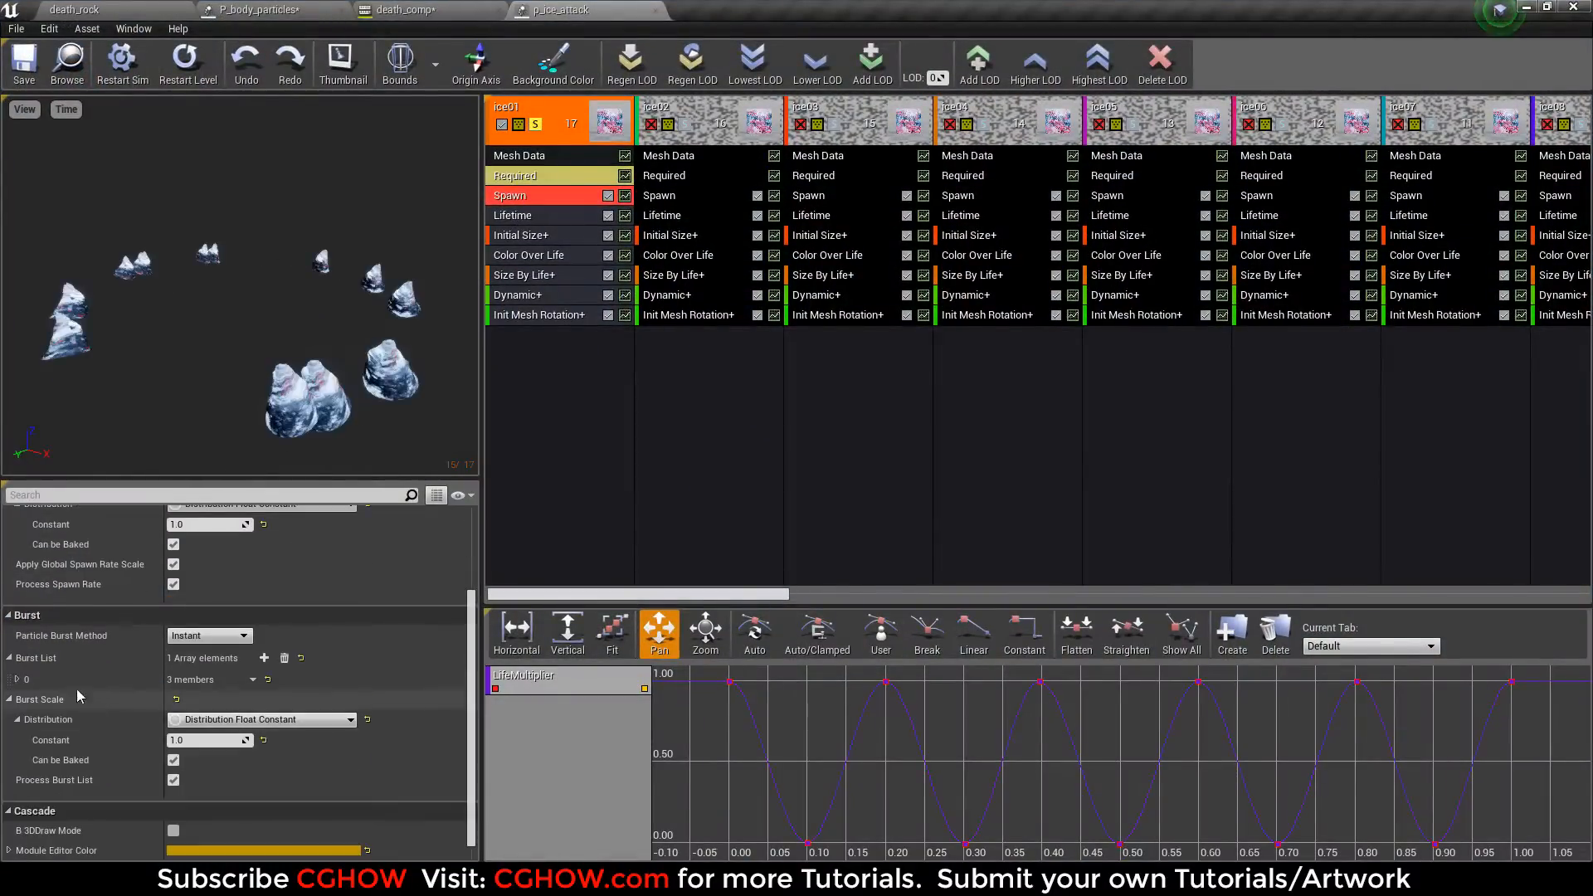
click(19, 679)
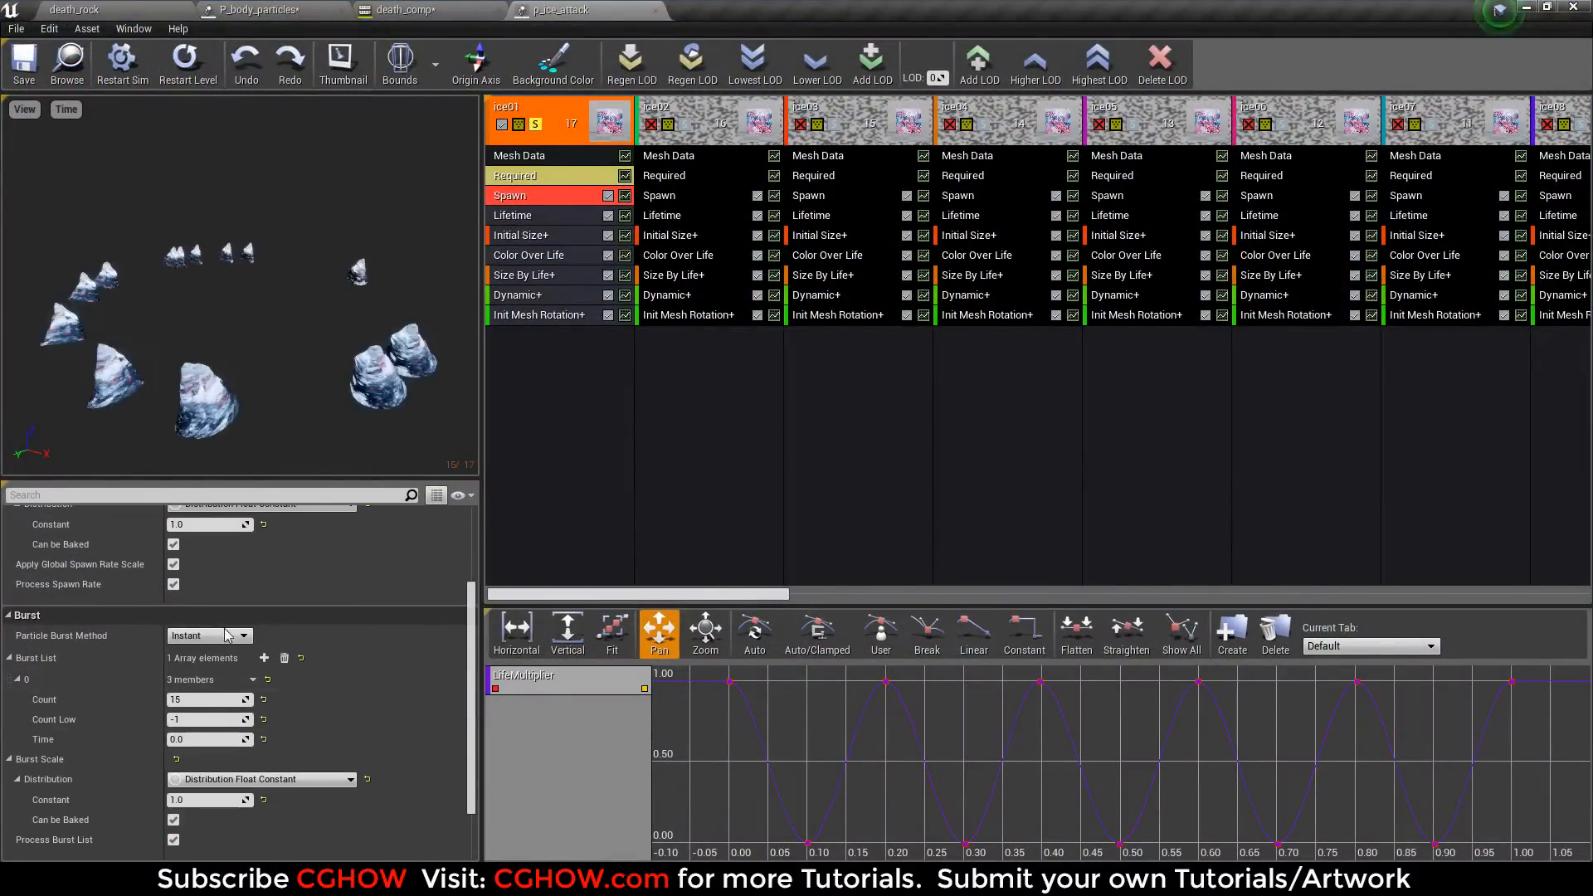
click(535, 320)
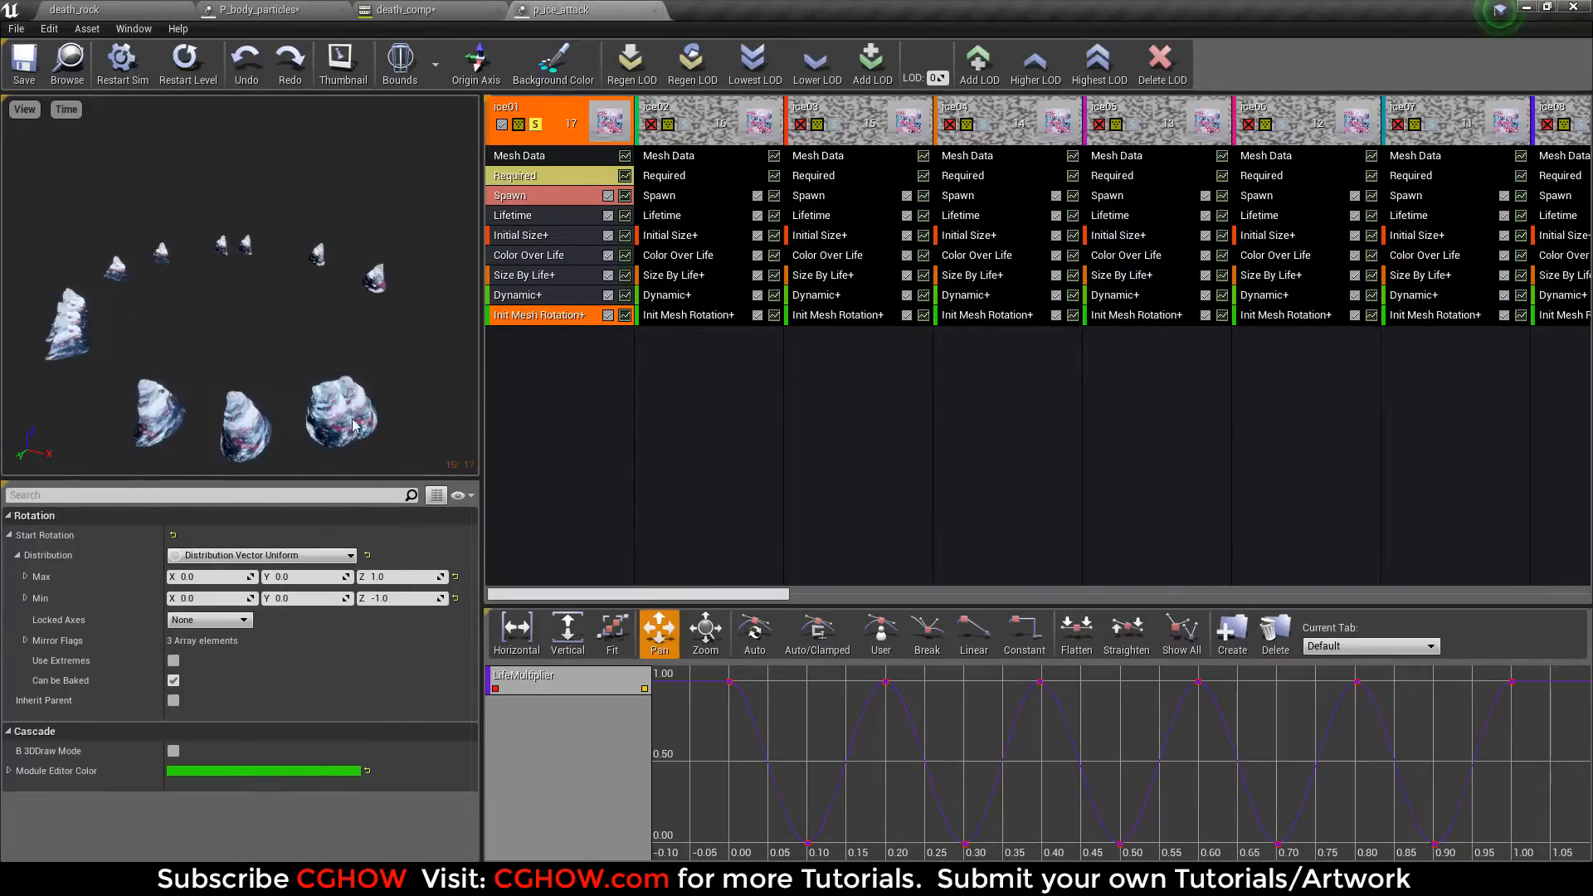
Step: Examine the curve points of the ice01 emitter's Size By Life module
click(522, 274)
scroll(272, 666, down, 5)
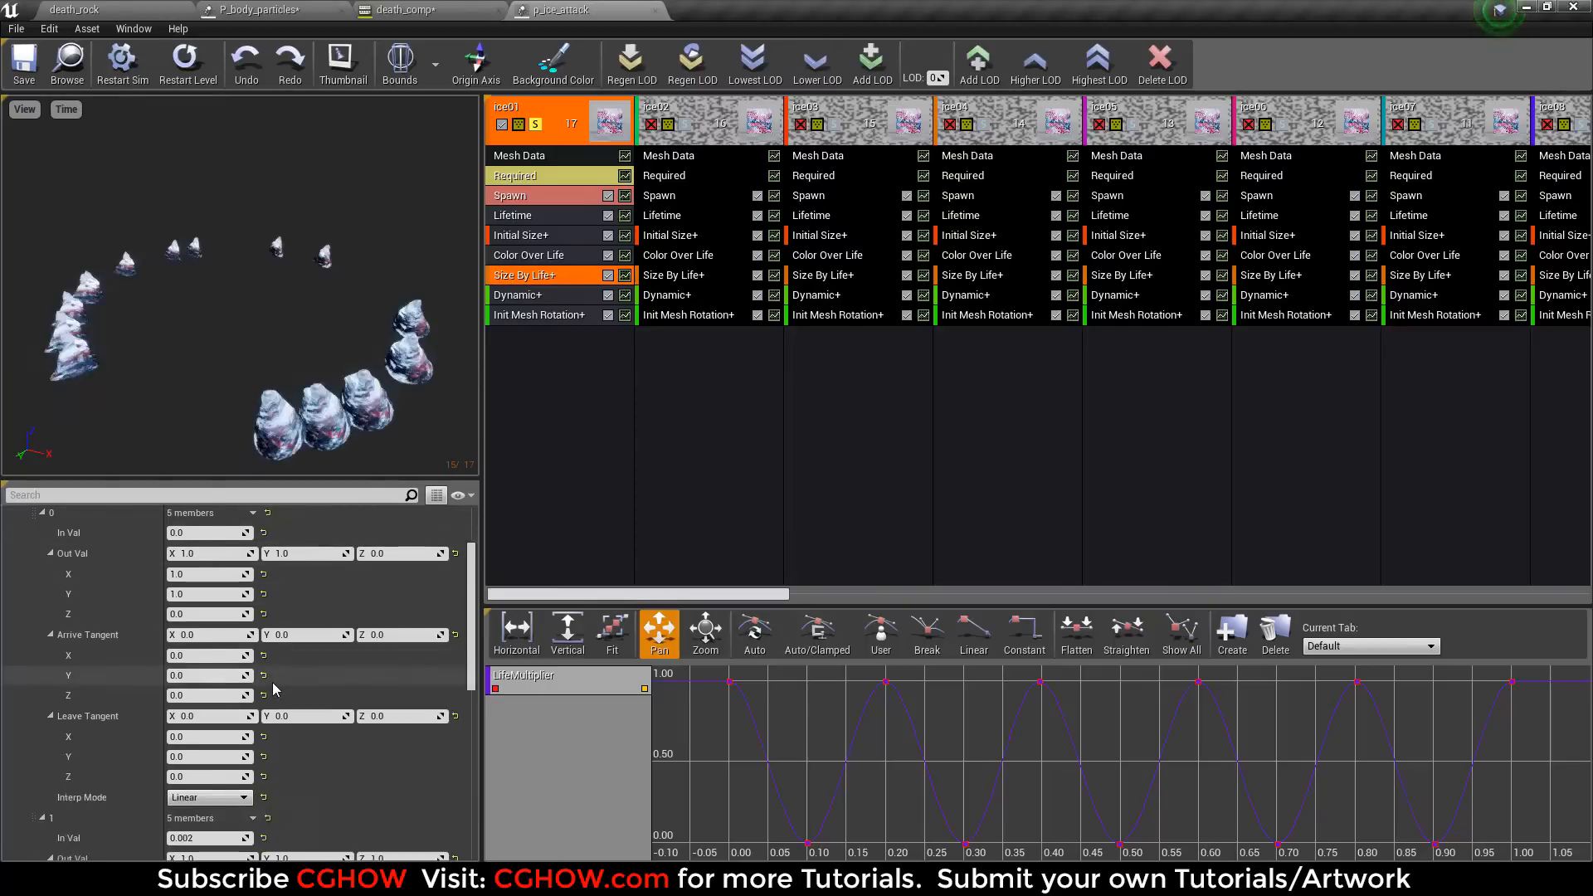
scroll(277, 649, up, 2)
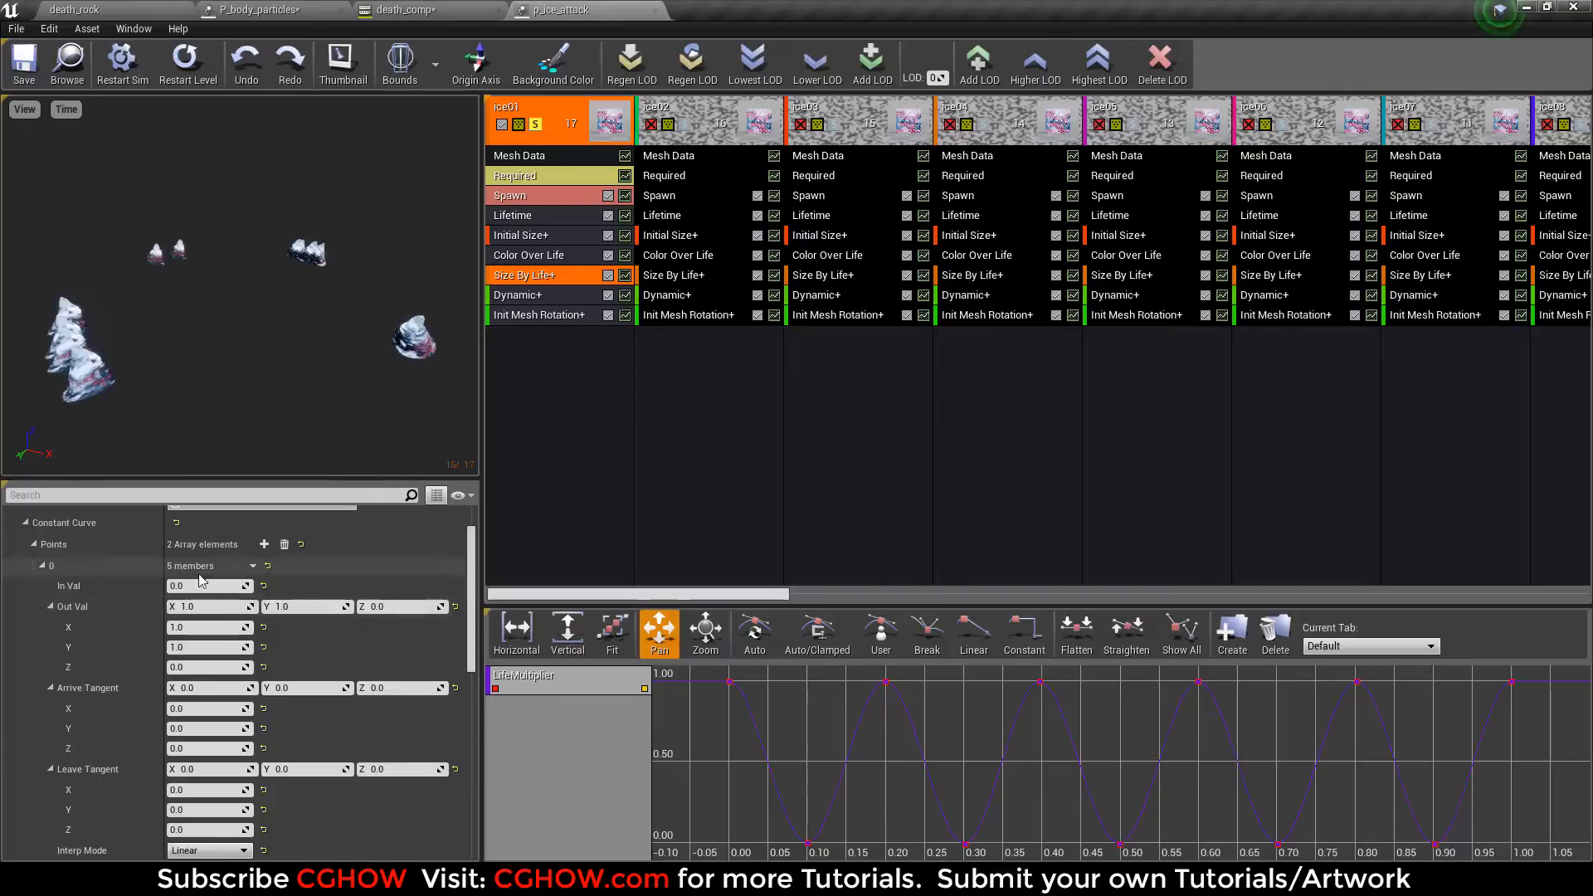
scroll(191, 604, up, 1)
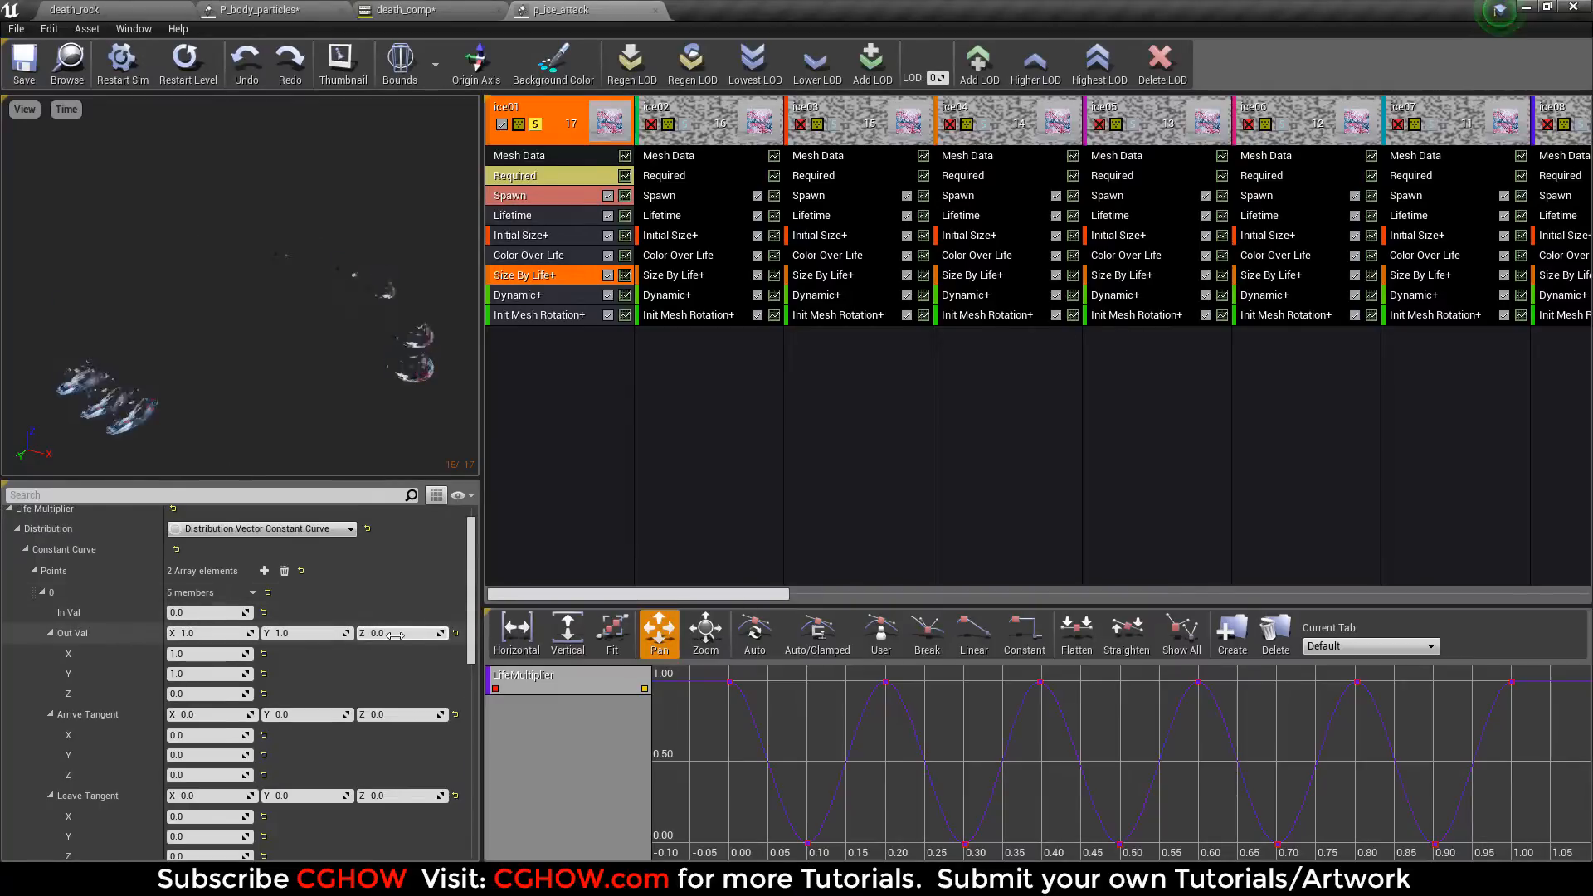
scroll(395, 636, down, 6)
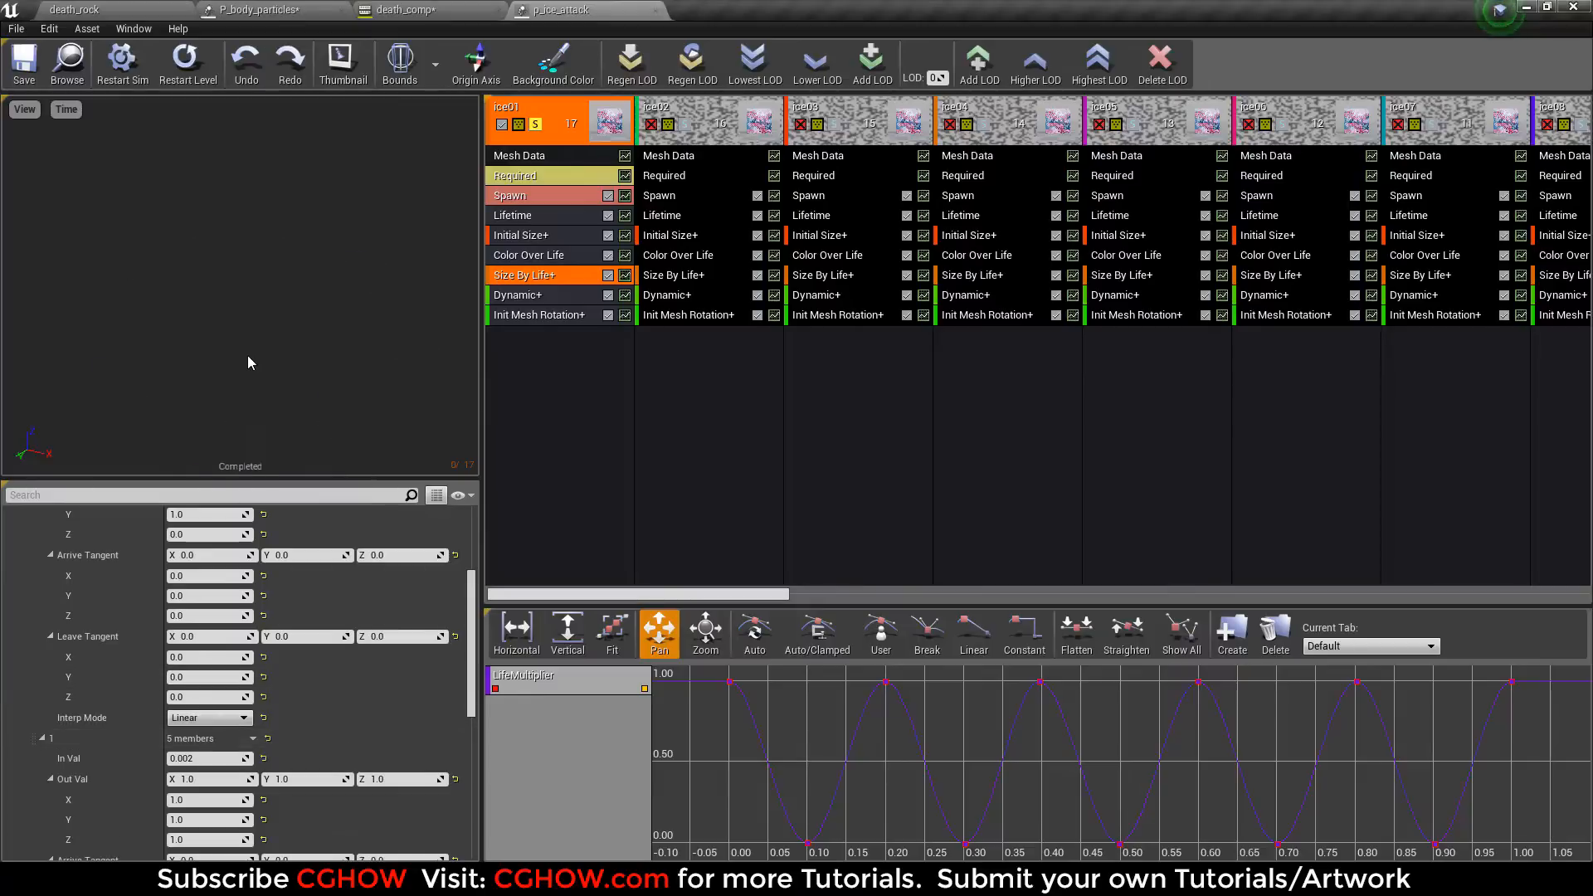
Step: Open the m_ice_blood material from the ice01 emitter's Required module and view its node graph
click(523, 174)
scroll(209, 556, up, 5)
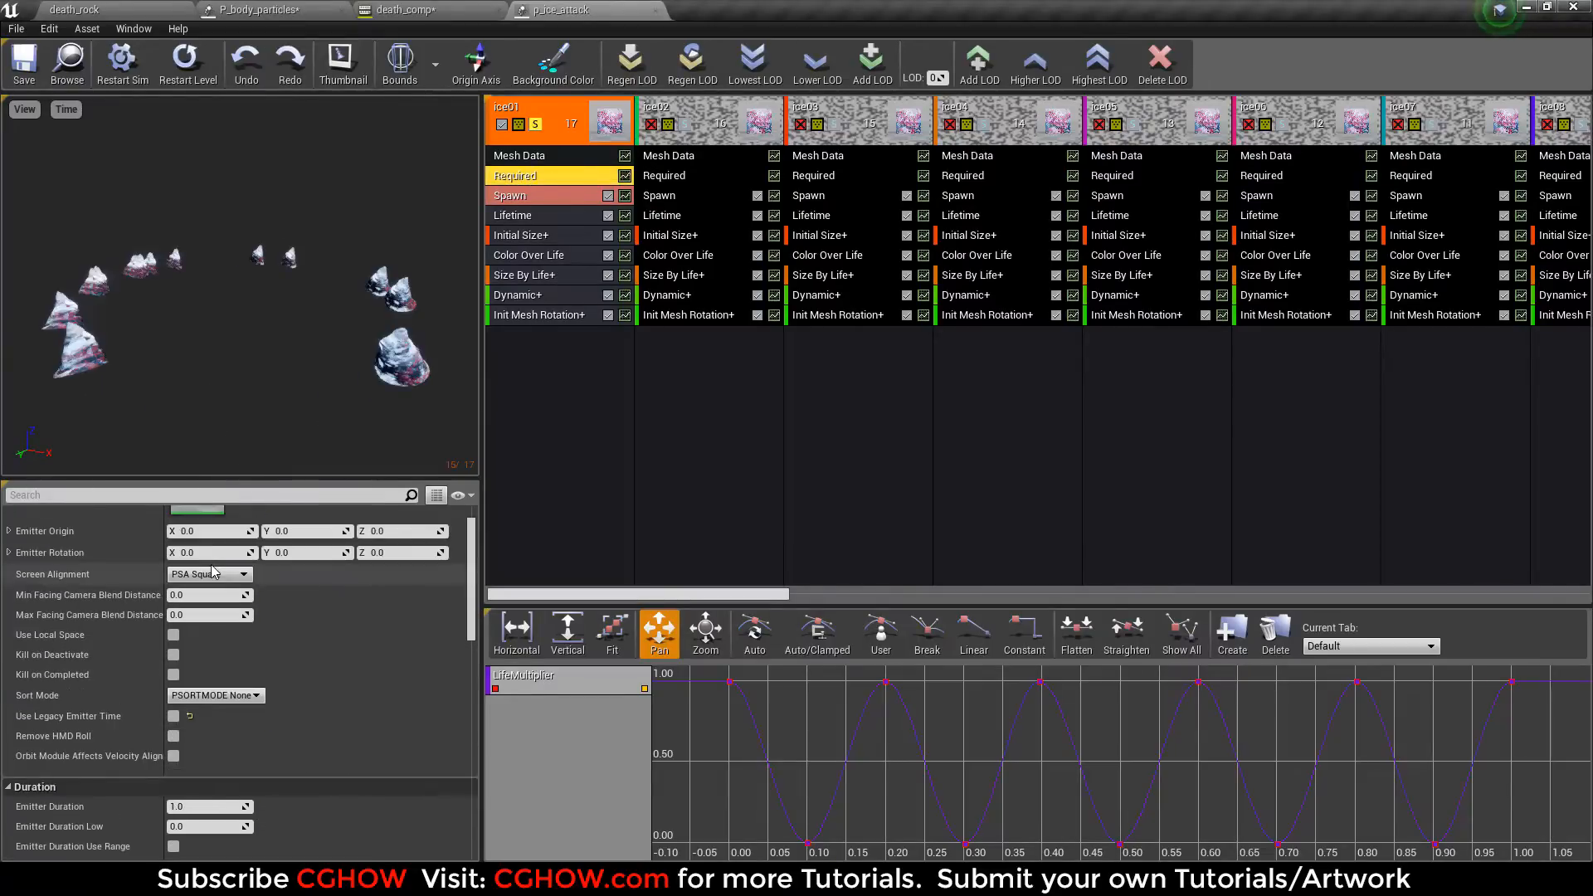
double_click(207, 556)
right_drag(620, 515, 981, 456)
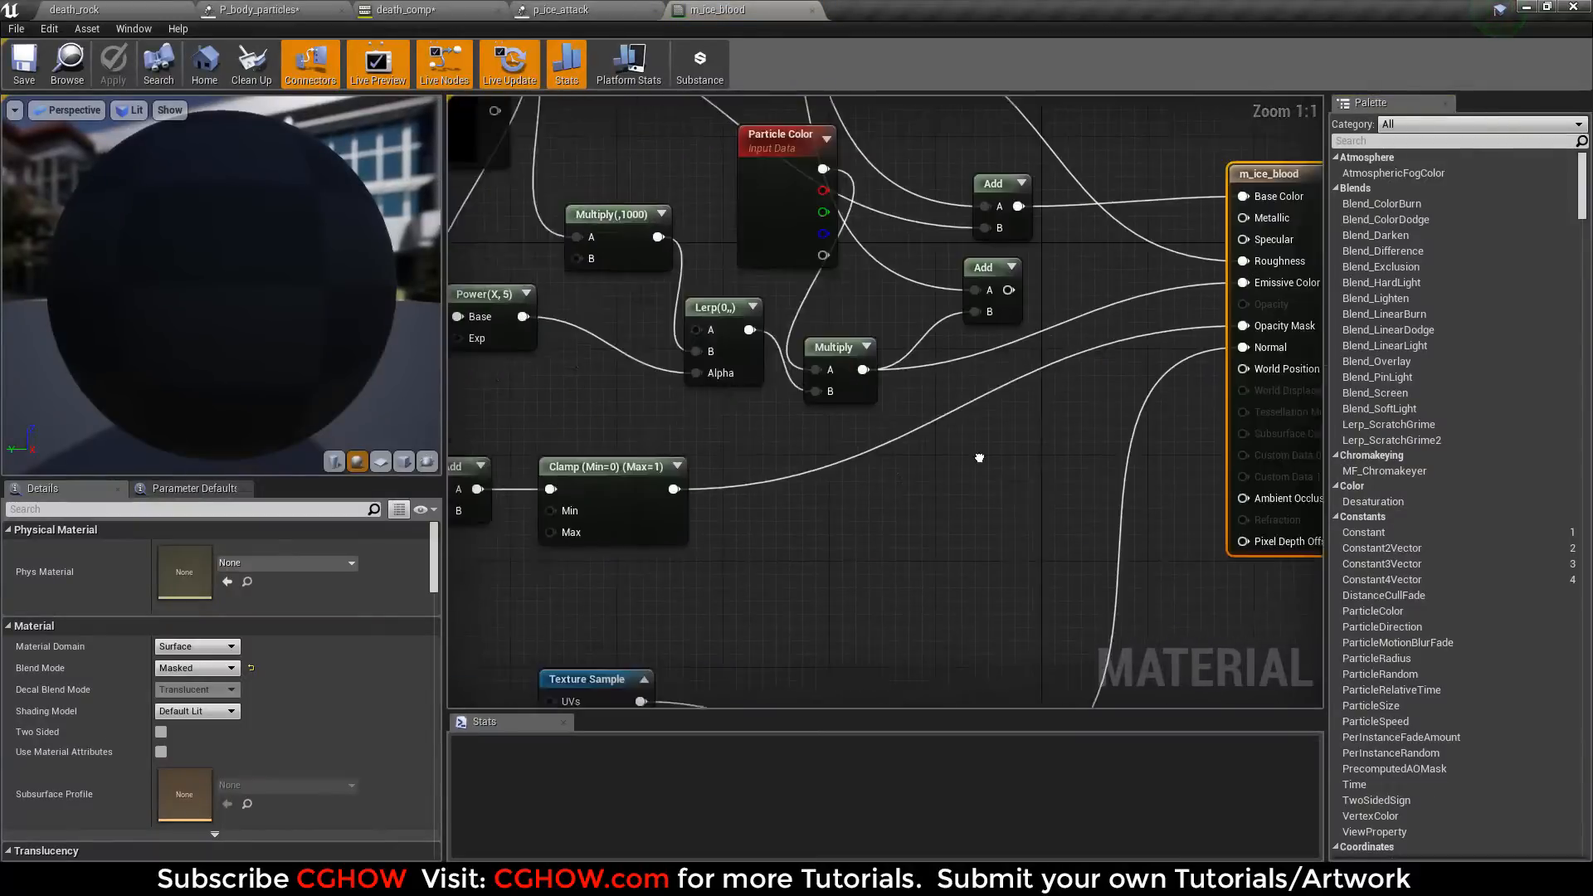
scroll(862, 536, down, 5)
right_drag(861, 533, 868, 490)
scroll(868, 490, up, 1)
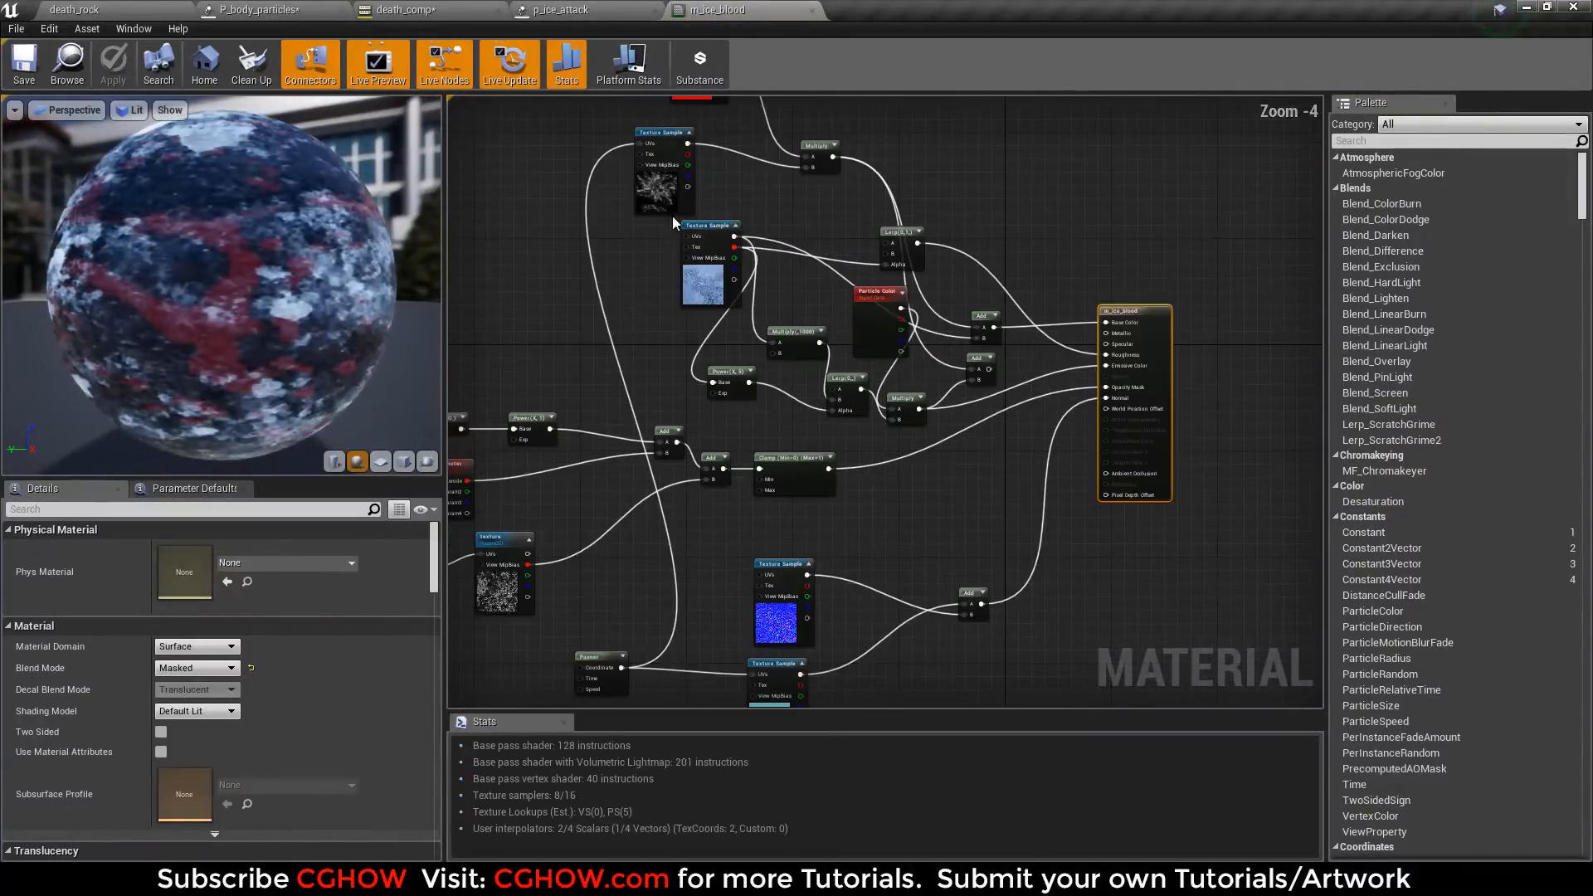
Step: Inspect the t_ice01 color texture and the t_ice01_n normal texture used in the material, closing each viewer
double_click(697, 269)
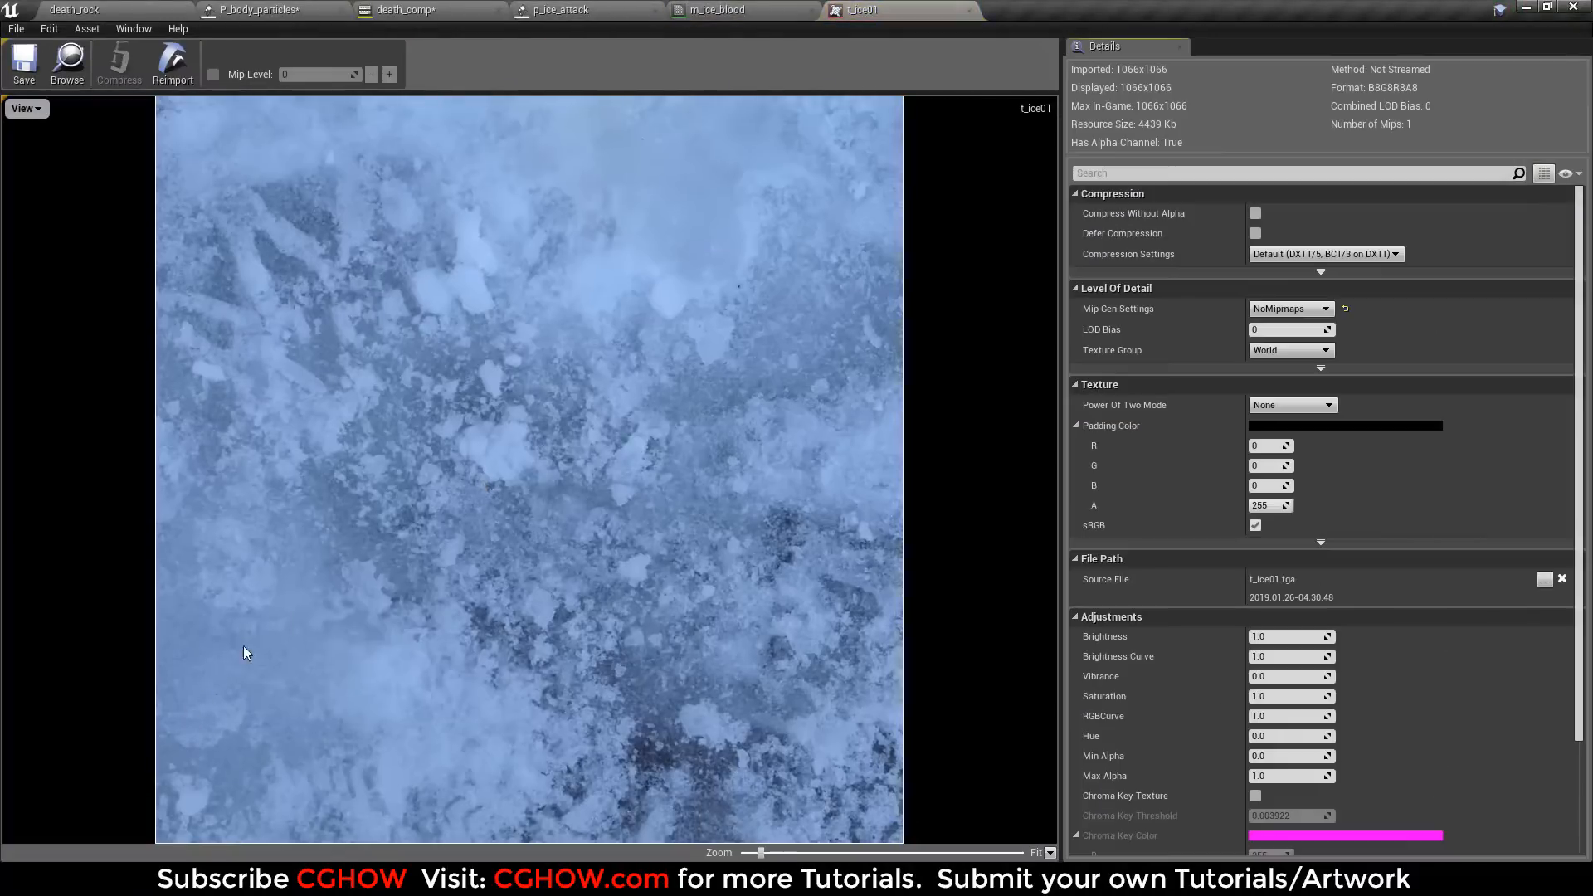
middle_click(842, 7)
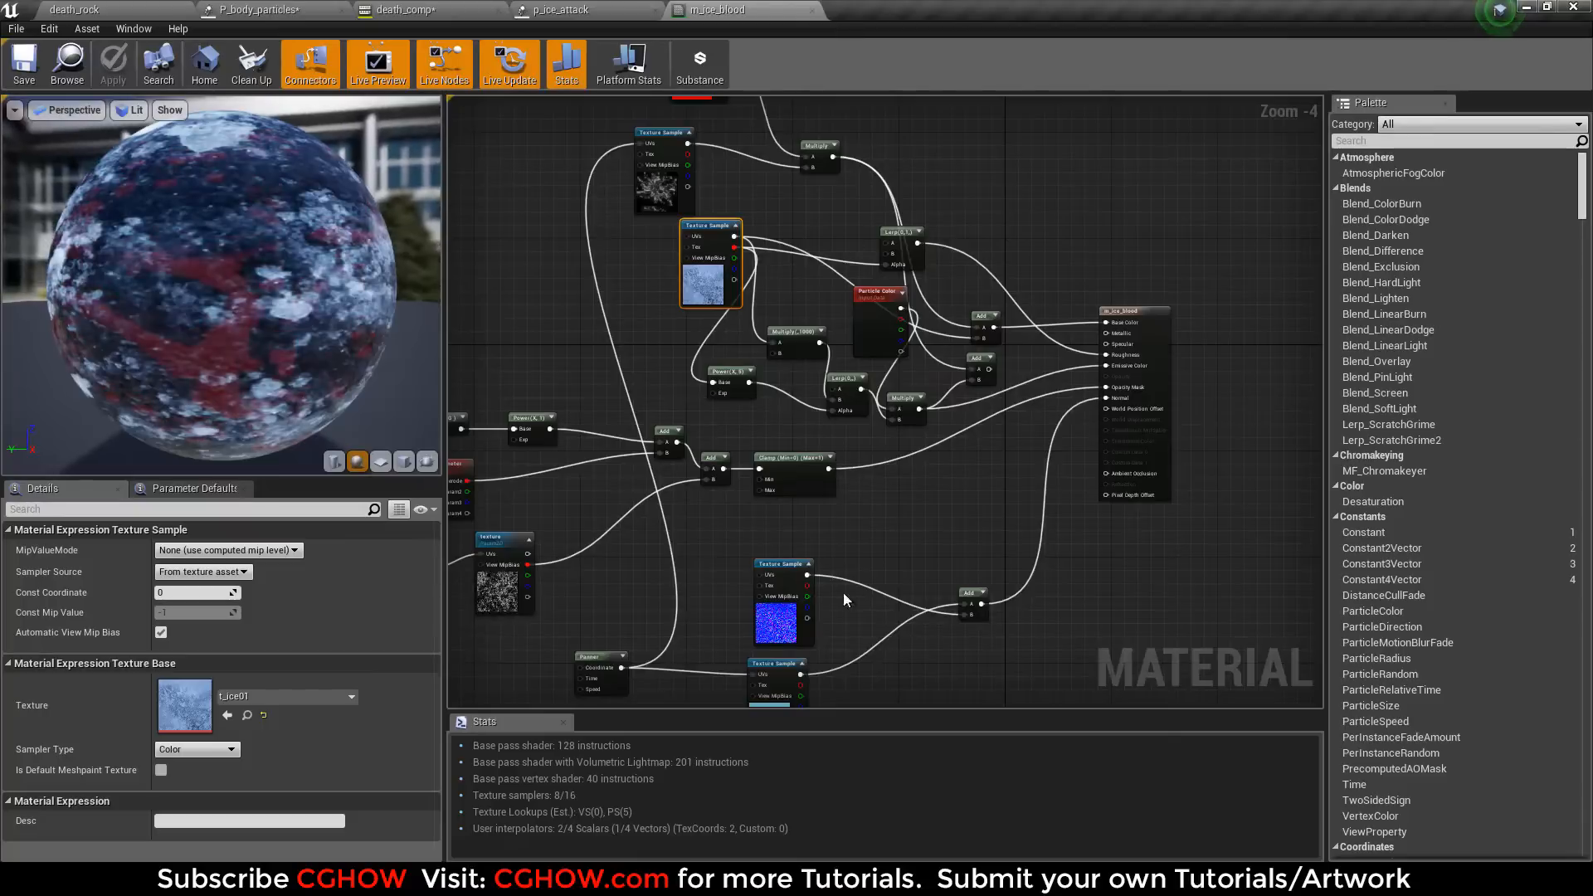
click(769, 619)
double_click(190, 712)
middle_click(902, 6)
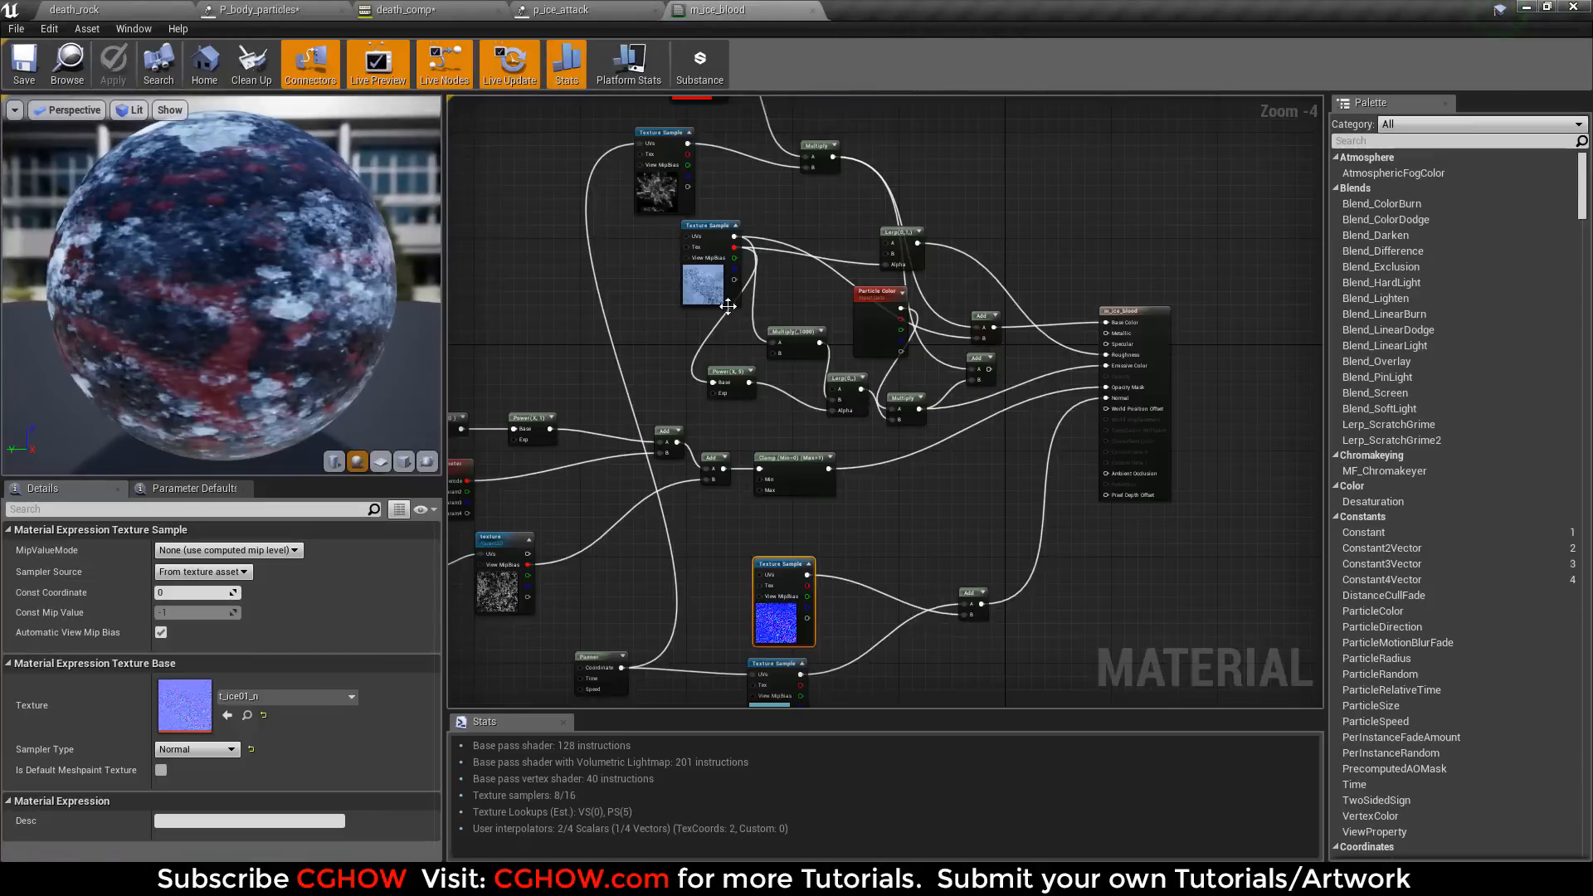
Step: Locate the blood splatter branch of the graph and inspect its splatter_Tex texture at full size
right_drag(709, 341, 585, 485)
scroll(584, 486, up, 1)
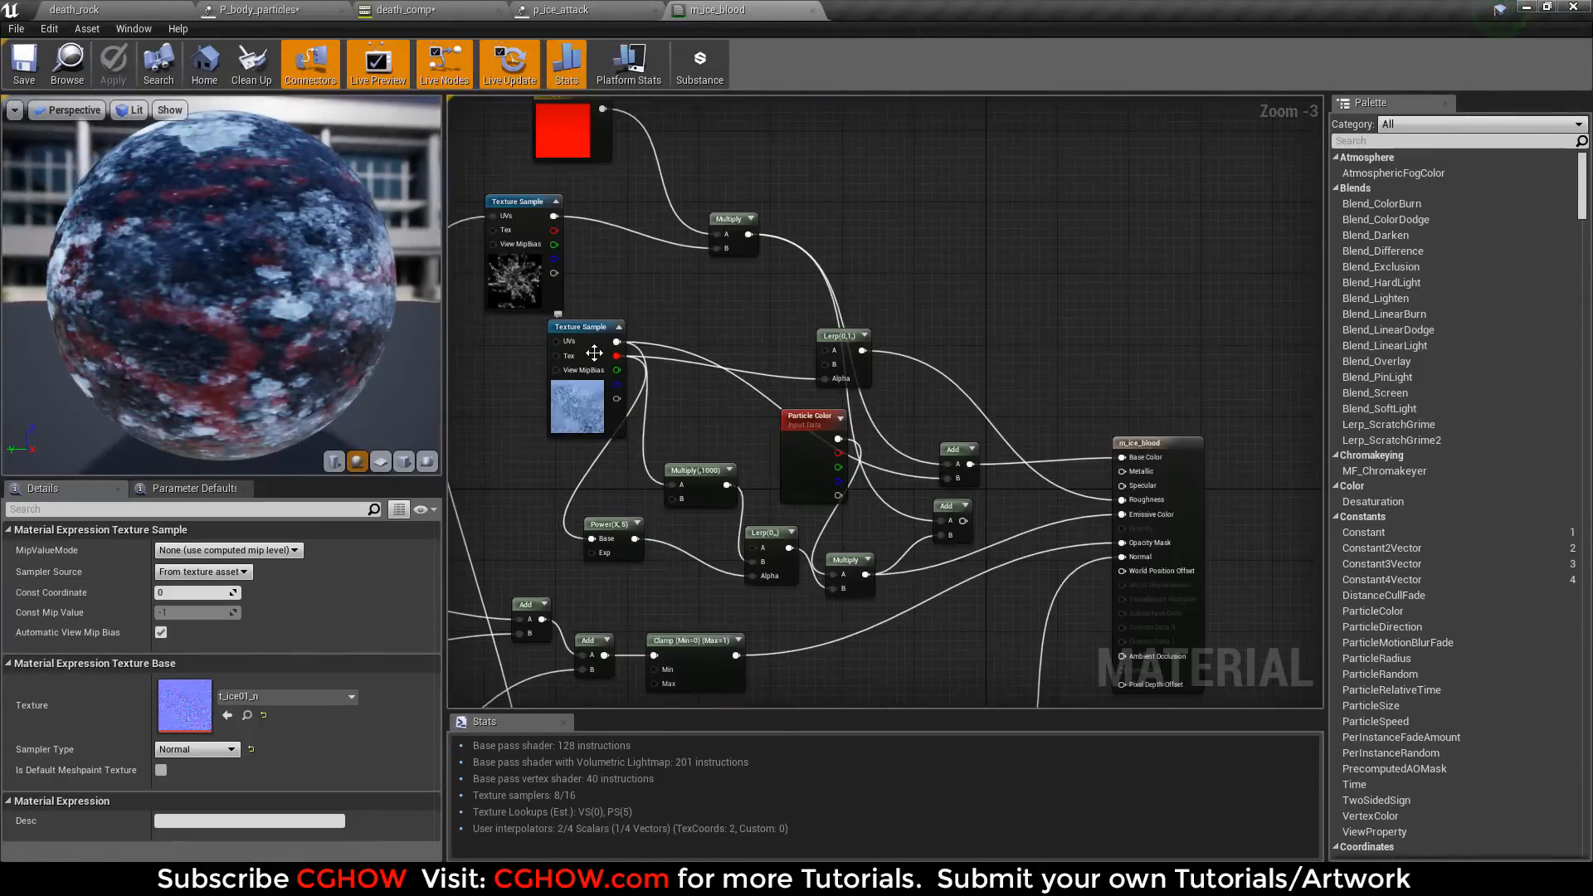
right_drag(664, 346, 869, 418)
drag(295, 372, 212, 346)
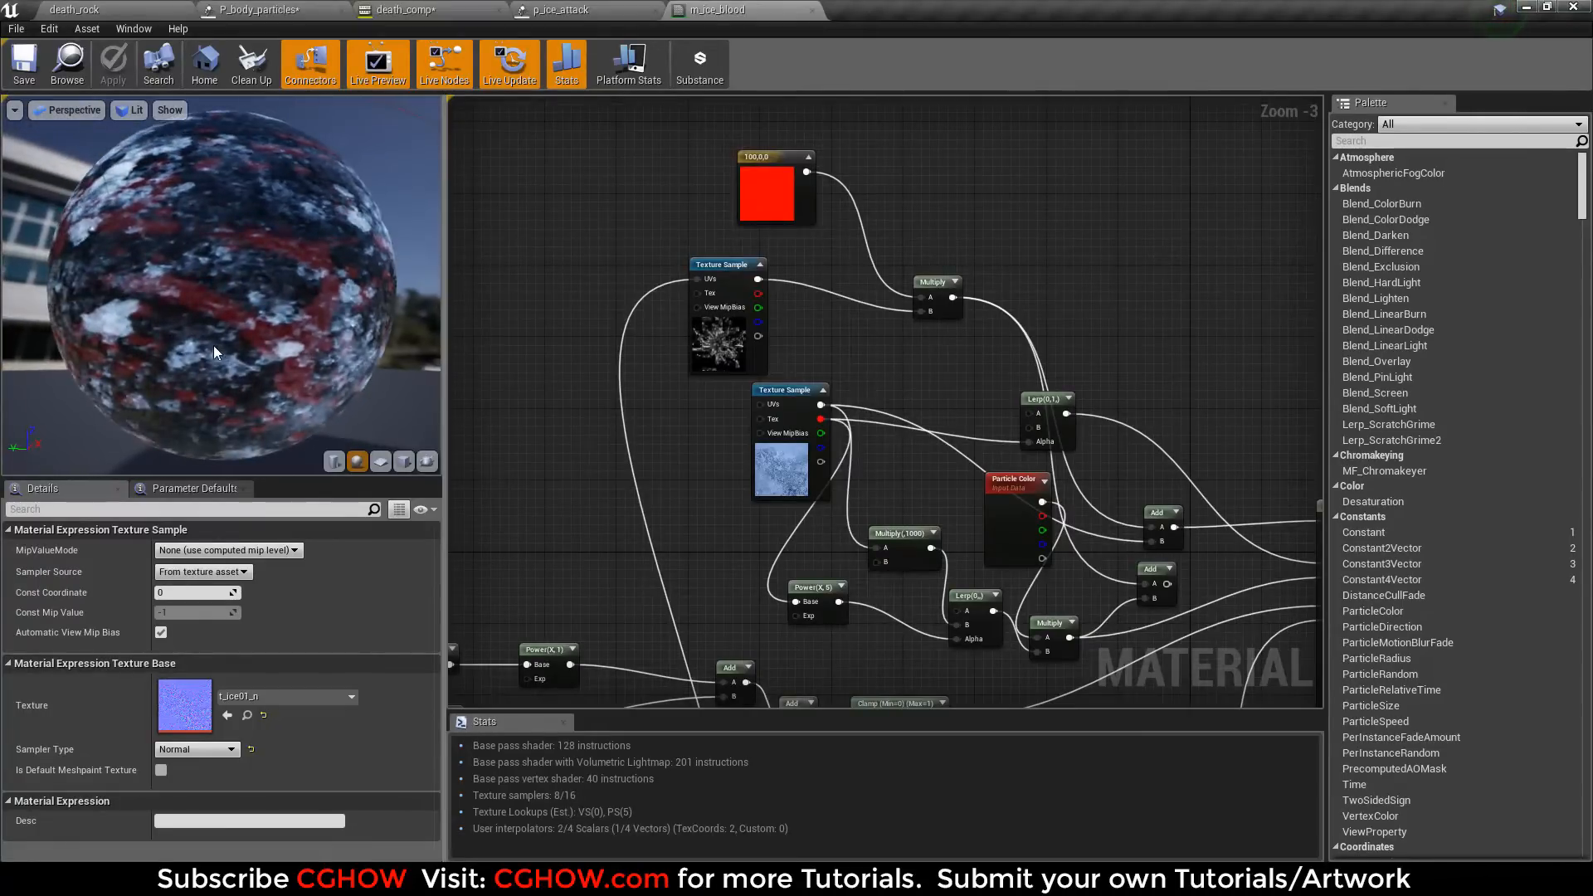
right_drag(658, 467, 661, 440)
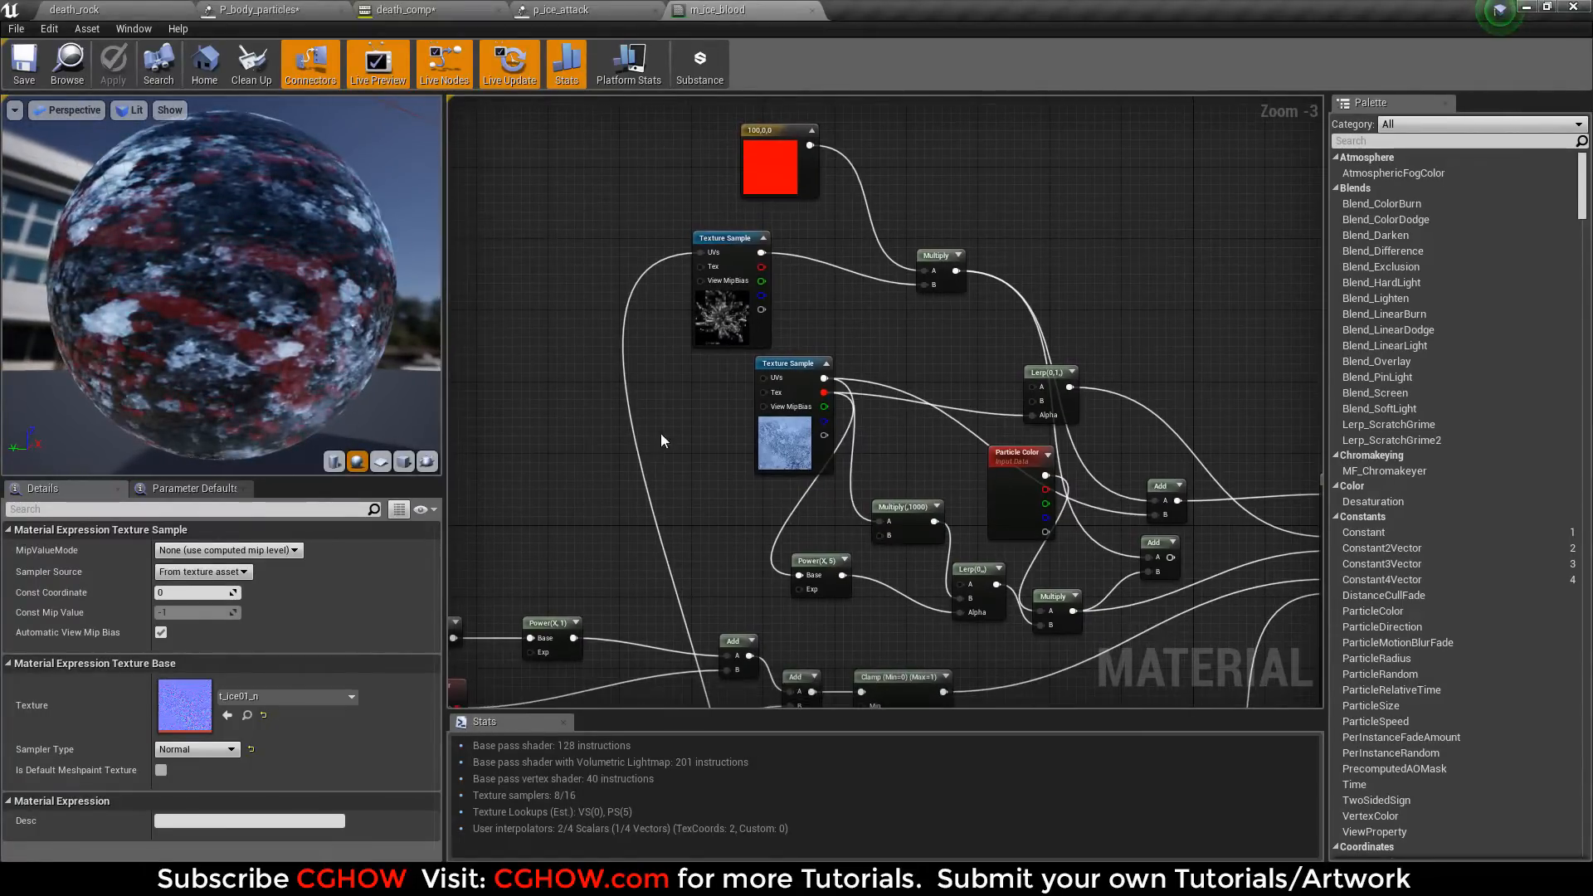
click(739, 310)
double_click(191, 705)
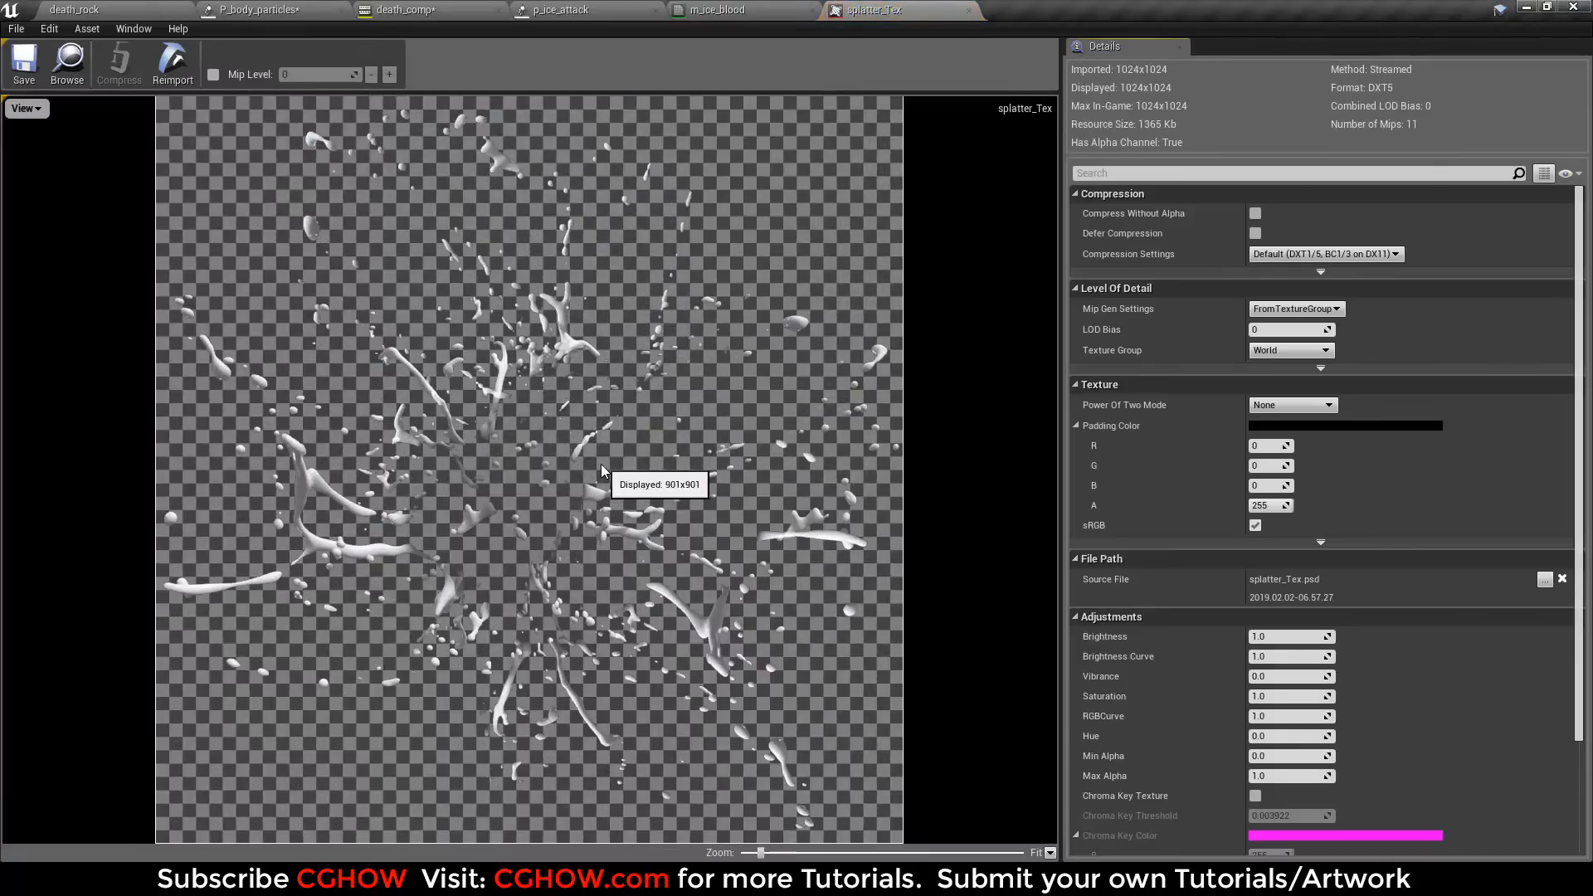
middle_click(863, 7)
Step: Examine the Multiply node combining the 100,0,0 red constant with the splatter texture, and its effect on the preview sphere
scroll(910, 424, up, 4)
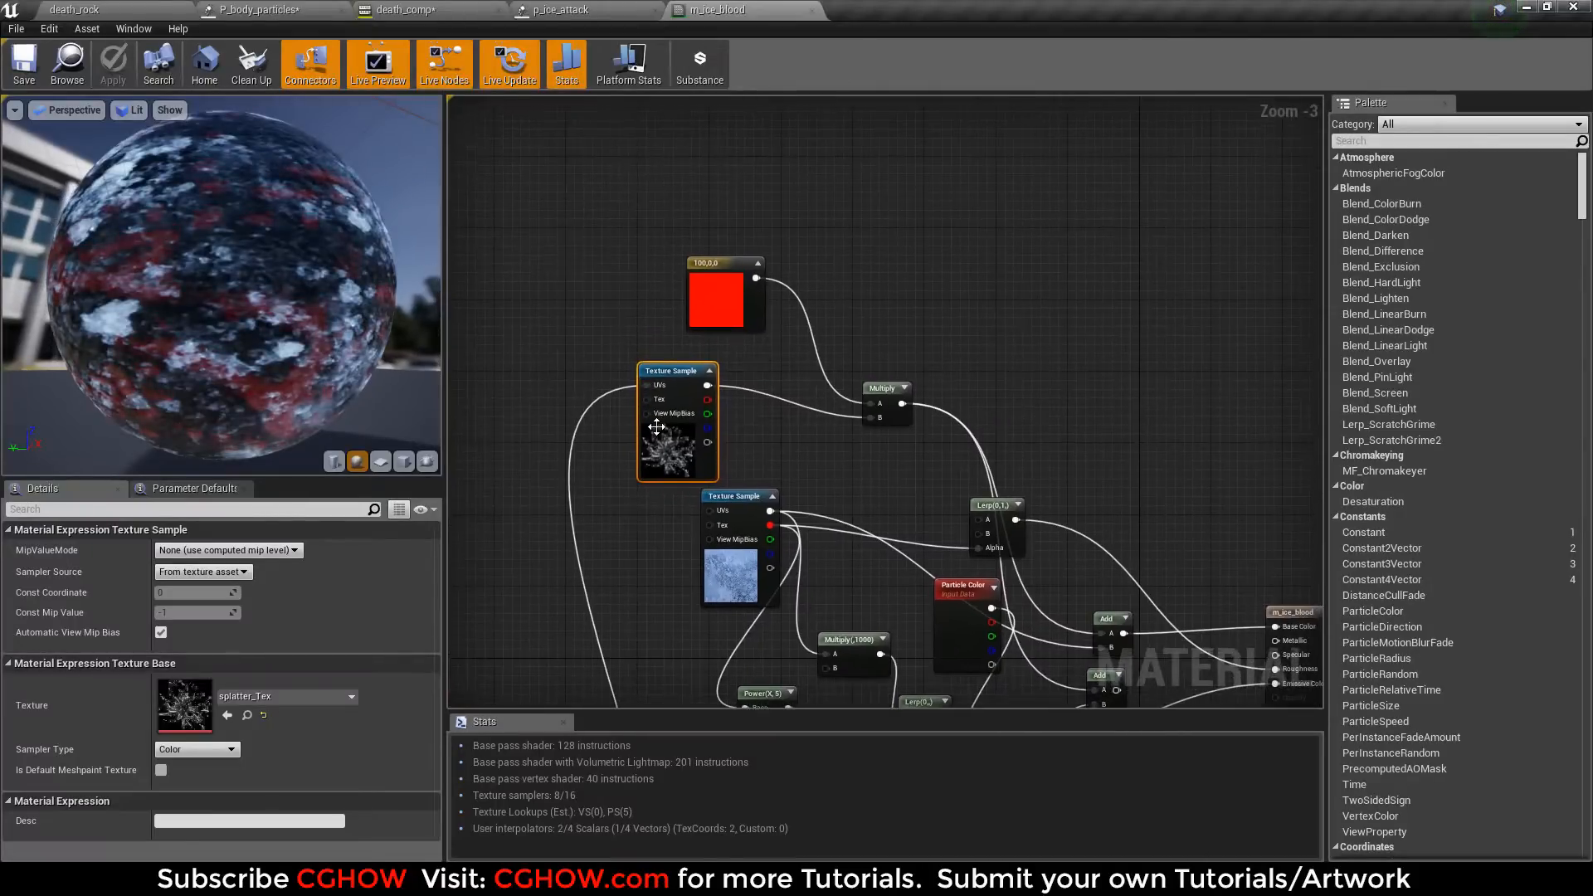
drag(1006, 379, 992, 339)
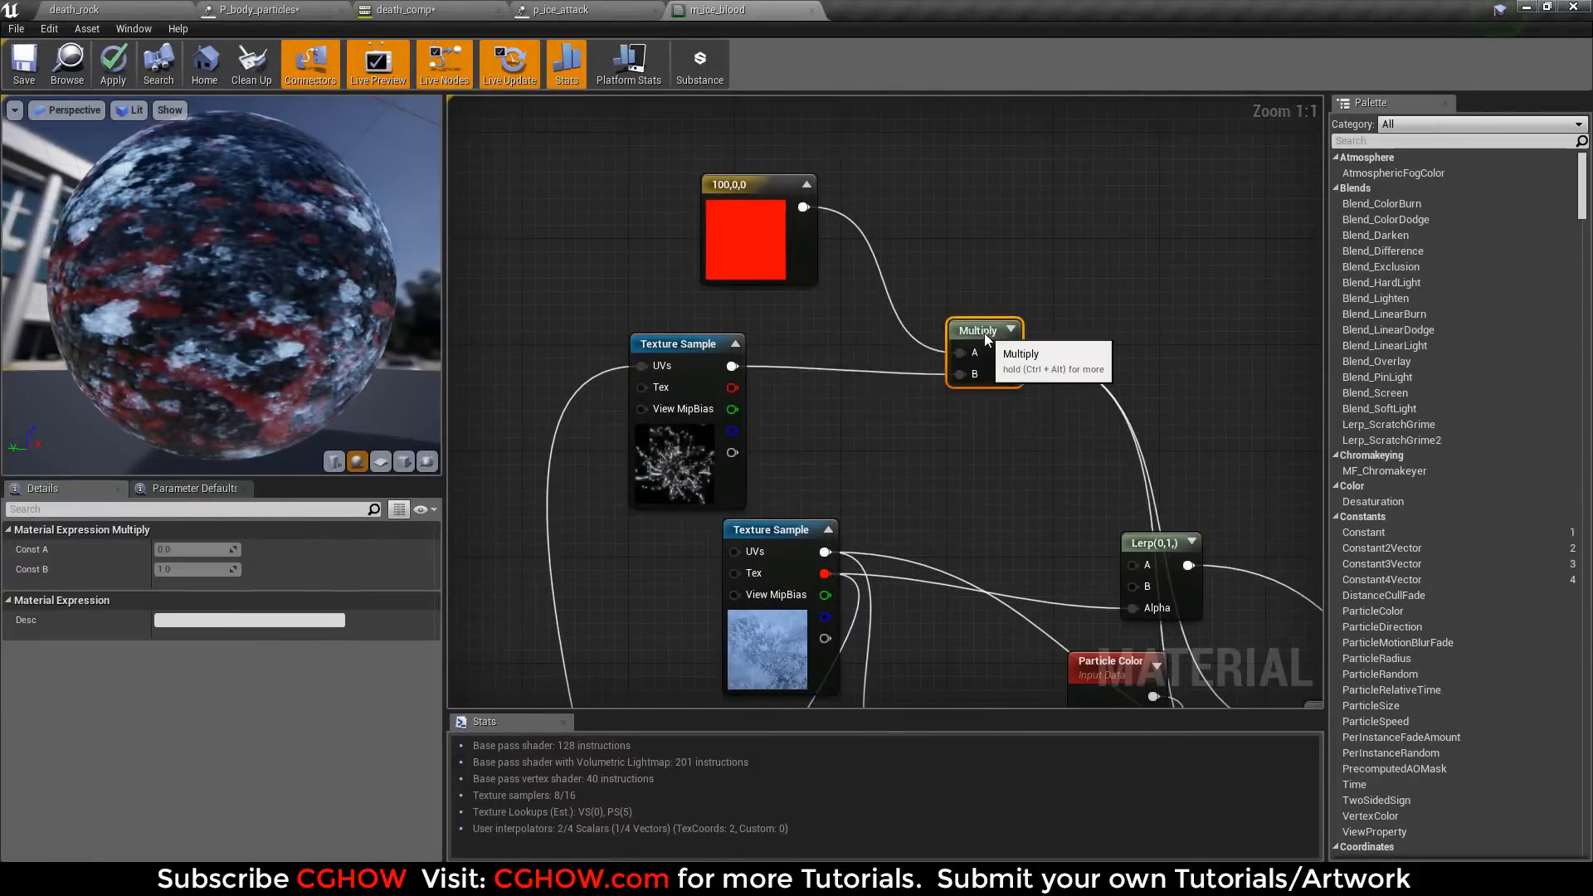
drag(746, 245, 659, 256)
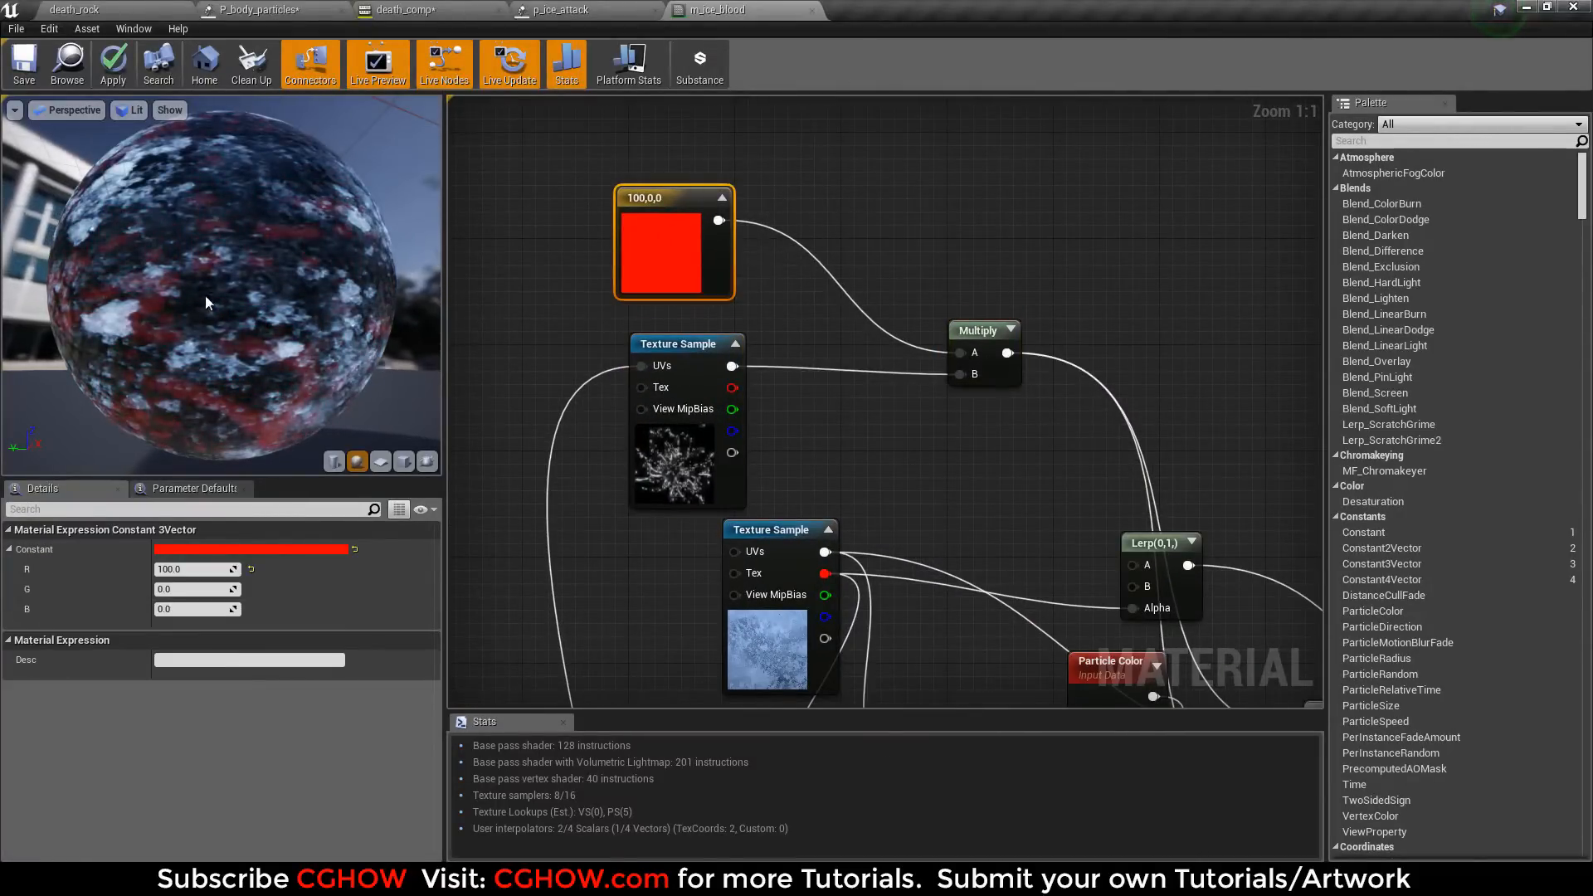
drag(159, 367, 160, 351)
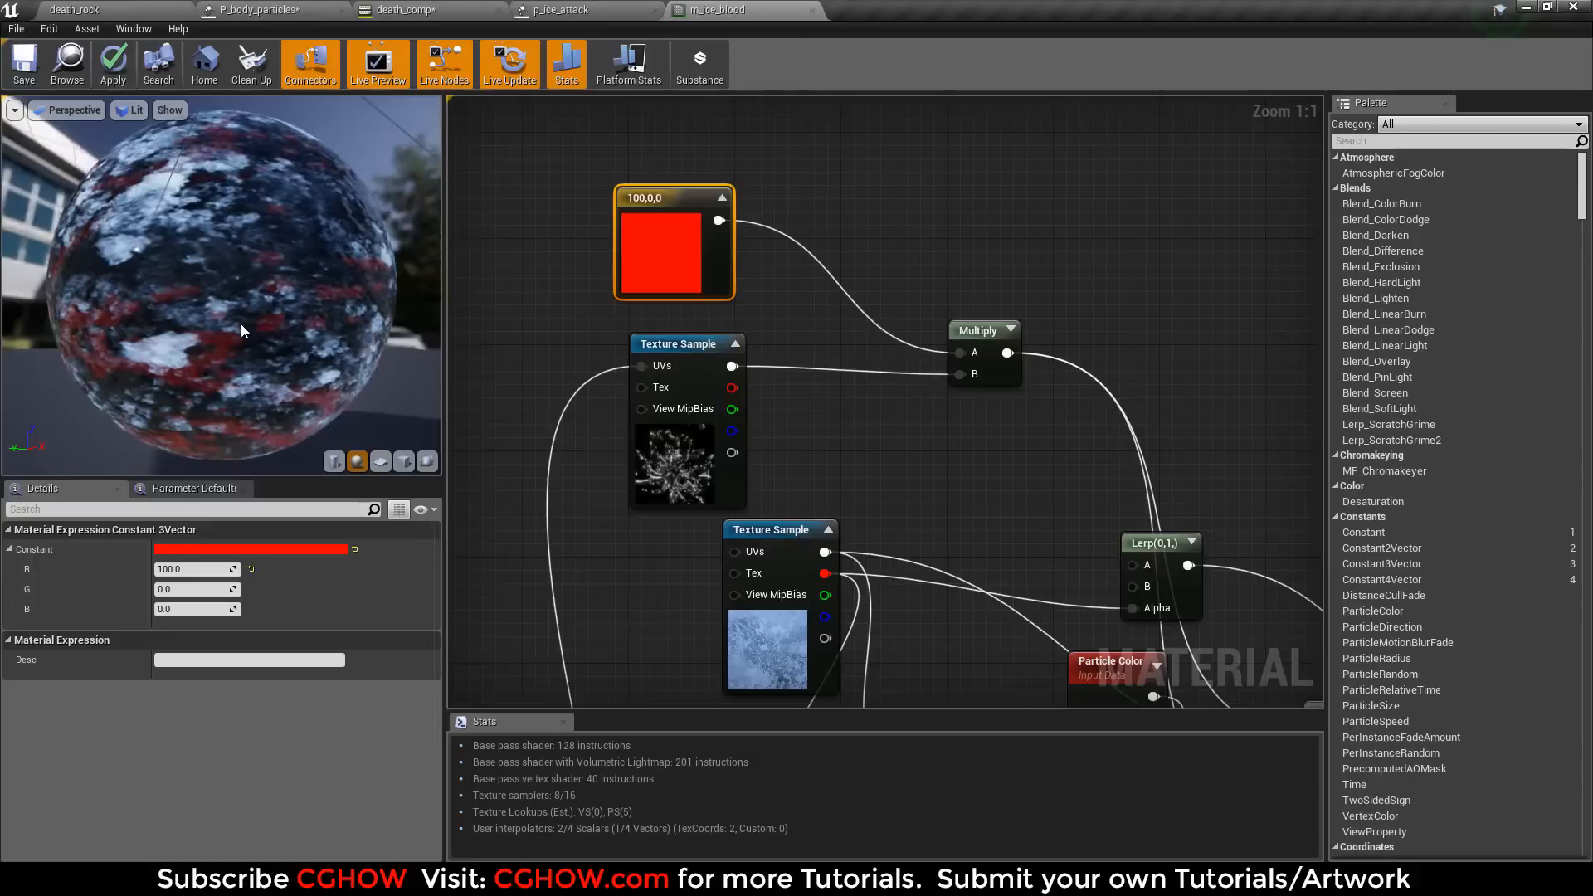
Step: Trace the Panner node's connections to the splatter texture and the splatter normal map
right_drag(605, 559, 847, 295)
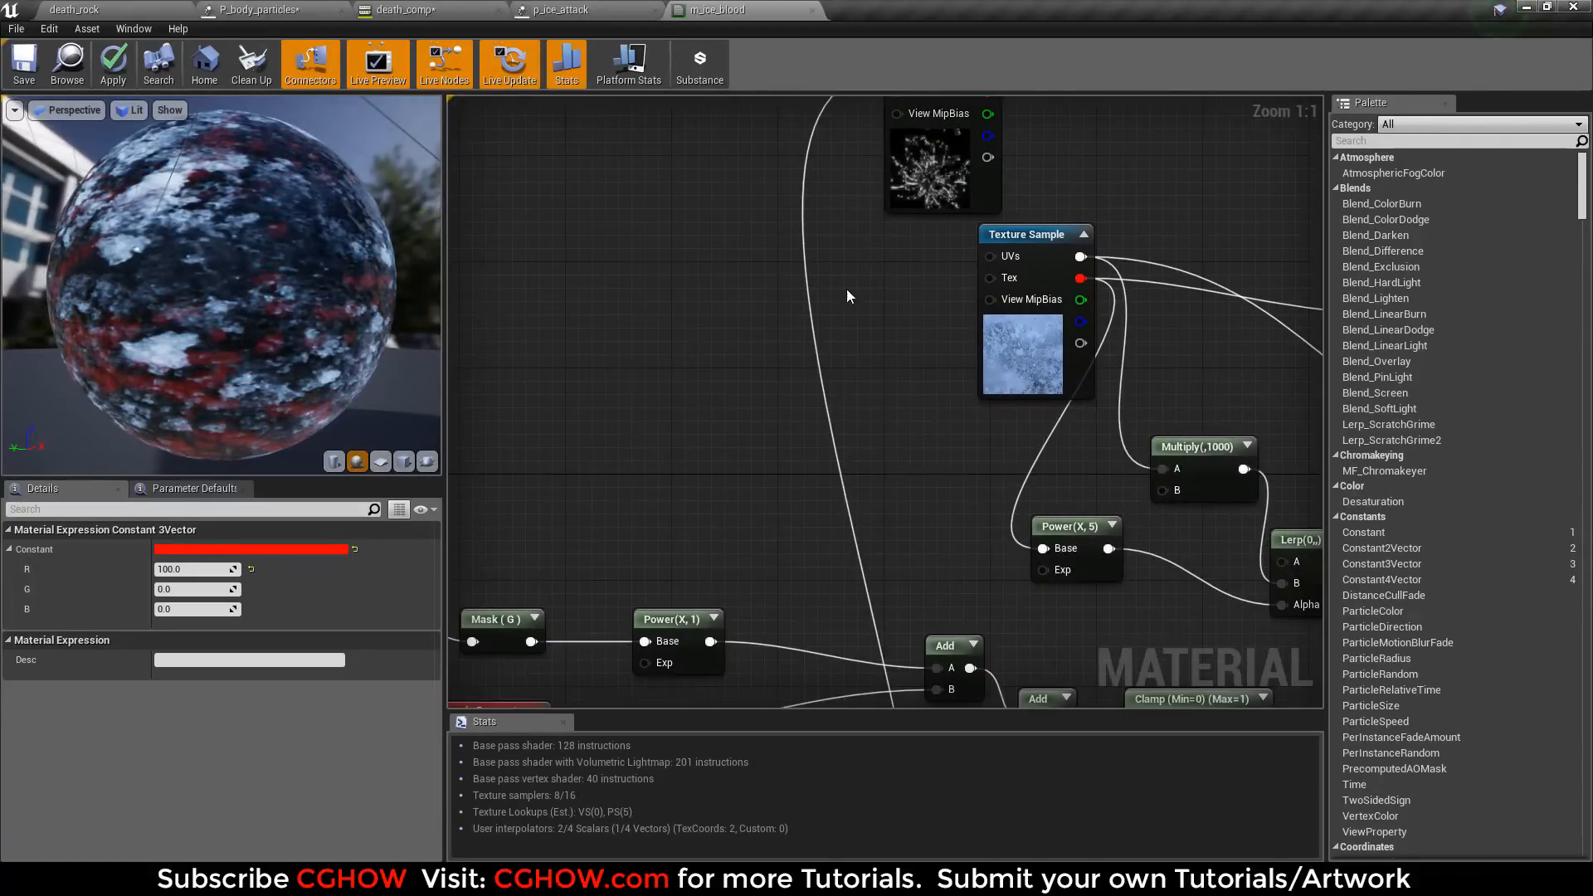
right_drag(833, 613, 804, 266)
right_drag(864, 662, 884, 285)
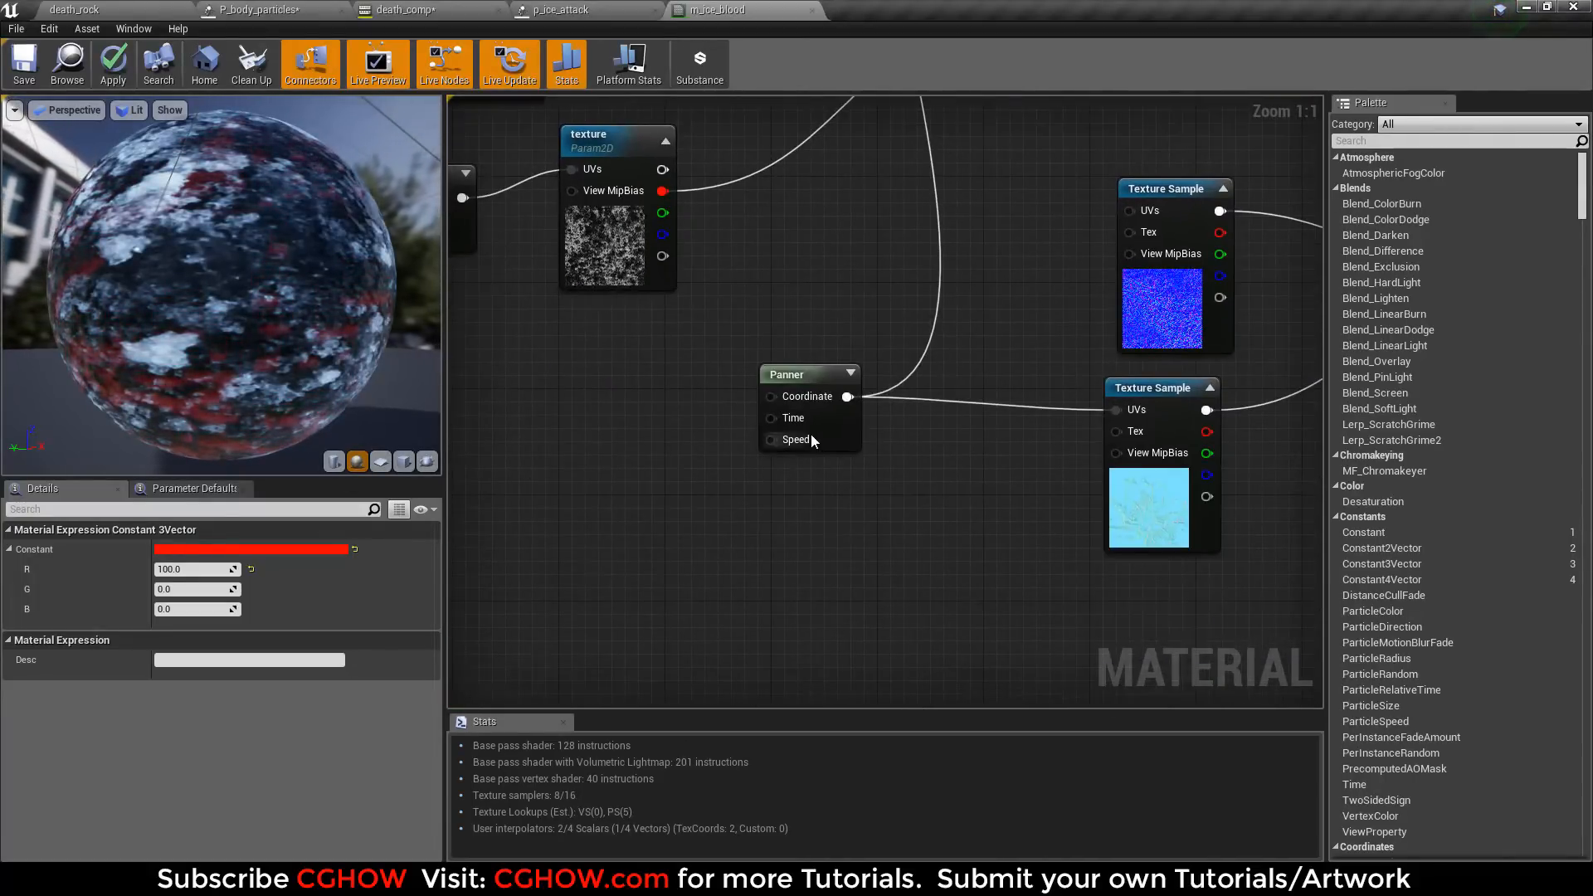
right_drag(862, 408, 755, 531)
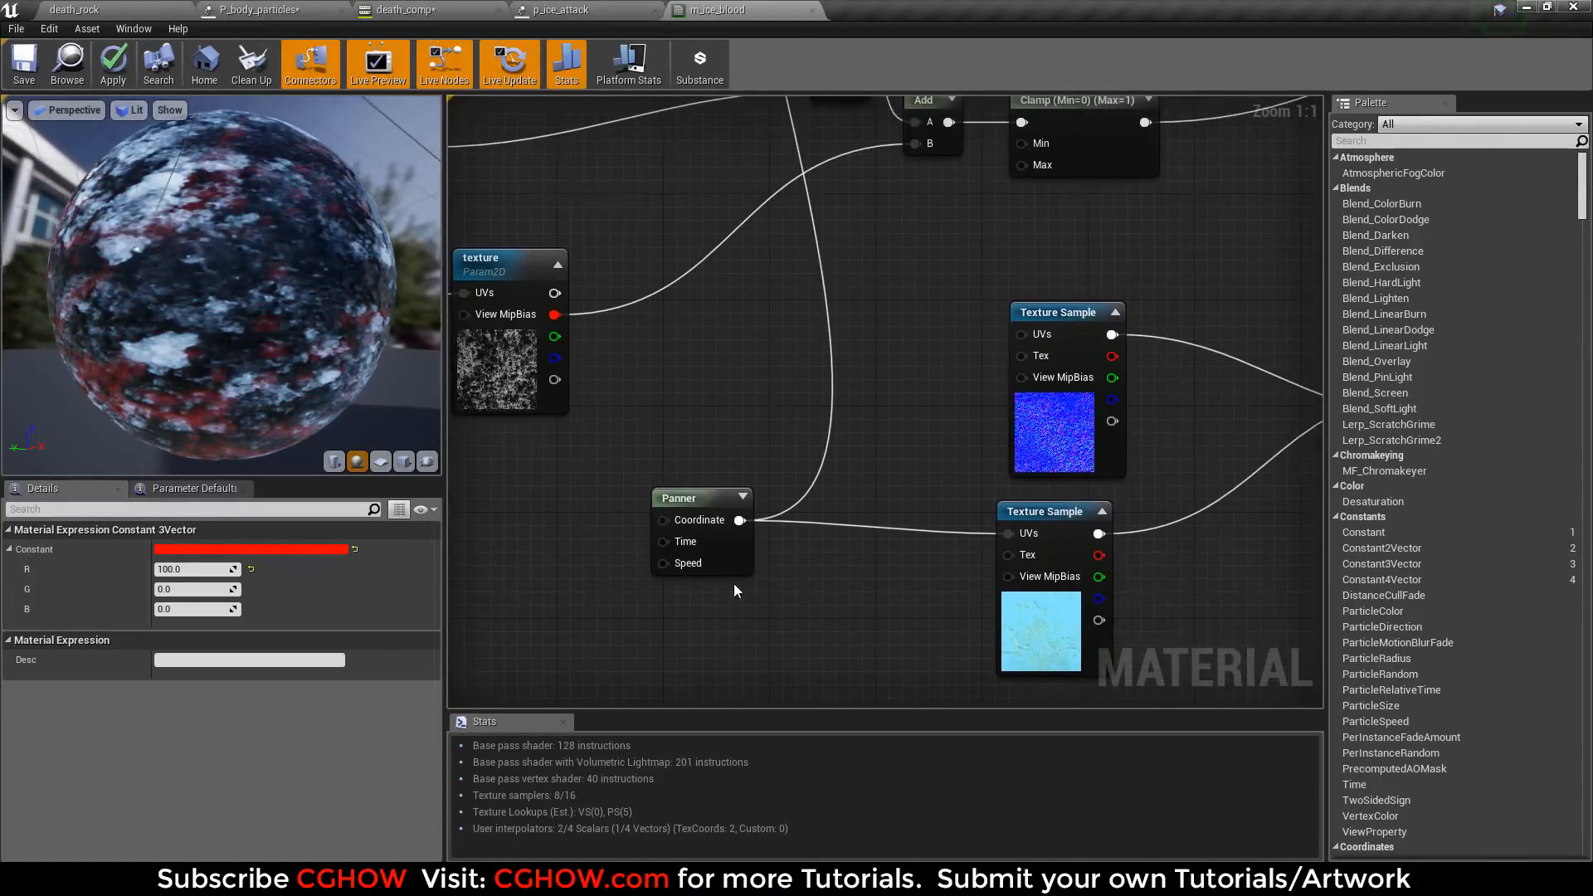
right_drag(735, 465, 692, 702)
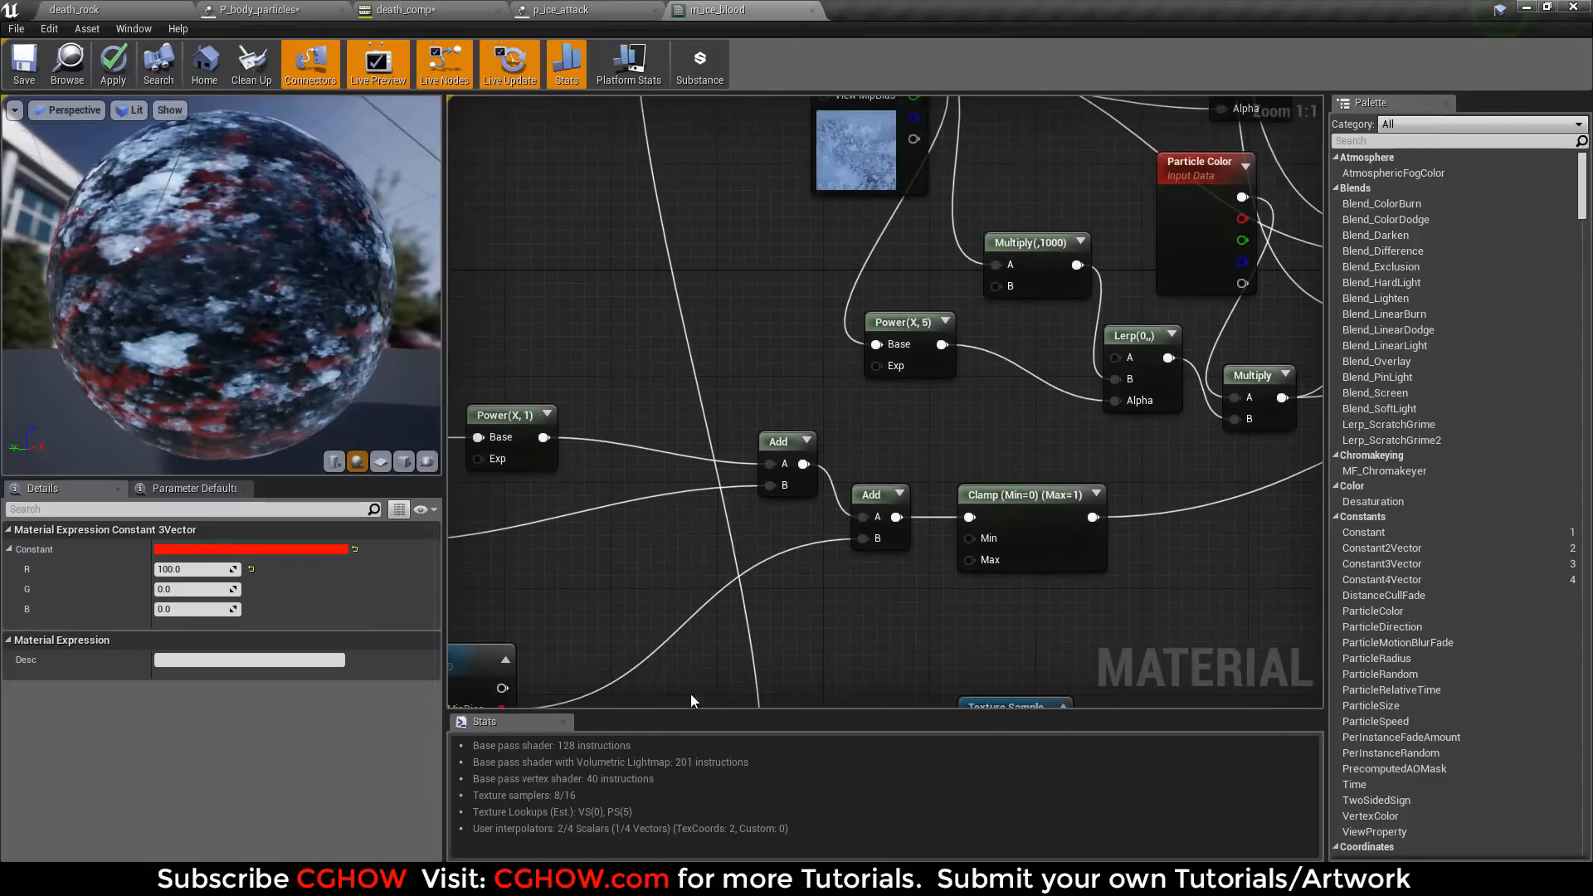
right_drag(680, 284, 687, 540)
right_drag(726, 213, 726, 284)
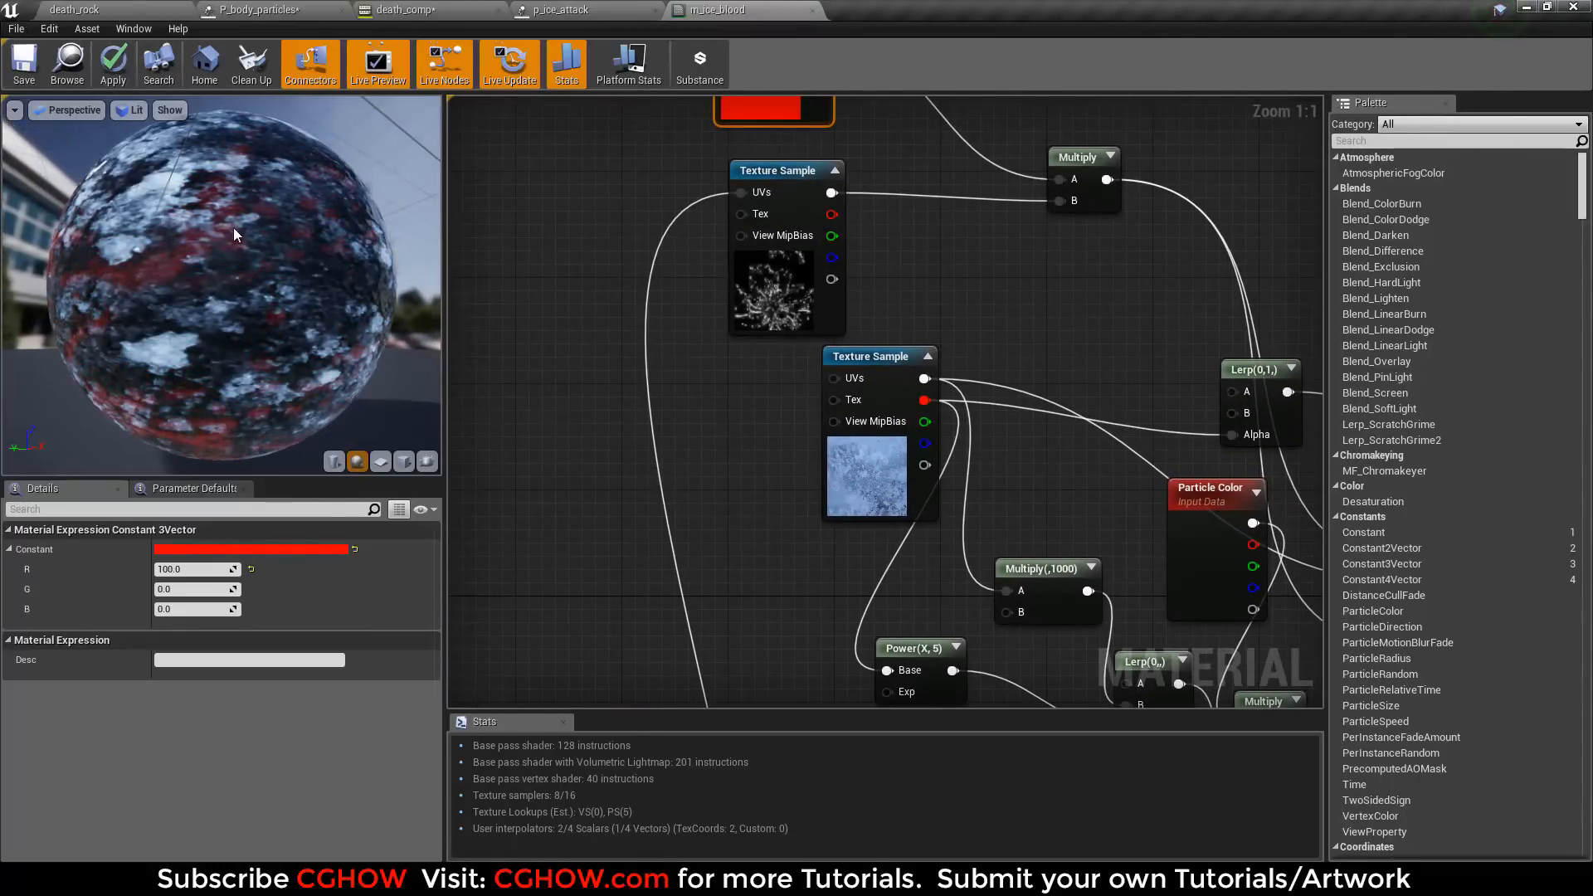
Step: Examine the ice texture branch through the Power, Lerp and Particle Color nodes to the m_ice_blood output inputs
right_drag(870, 511, 739, 248)
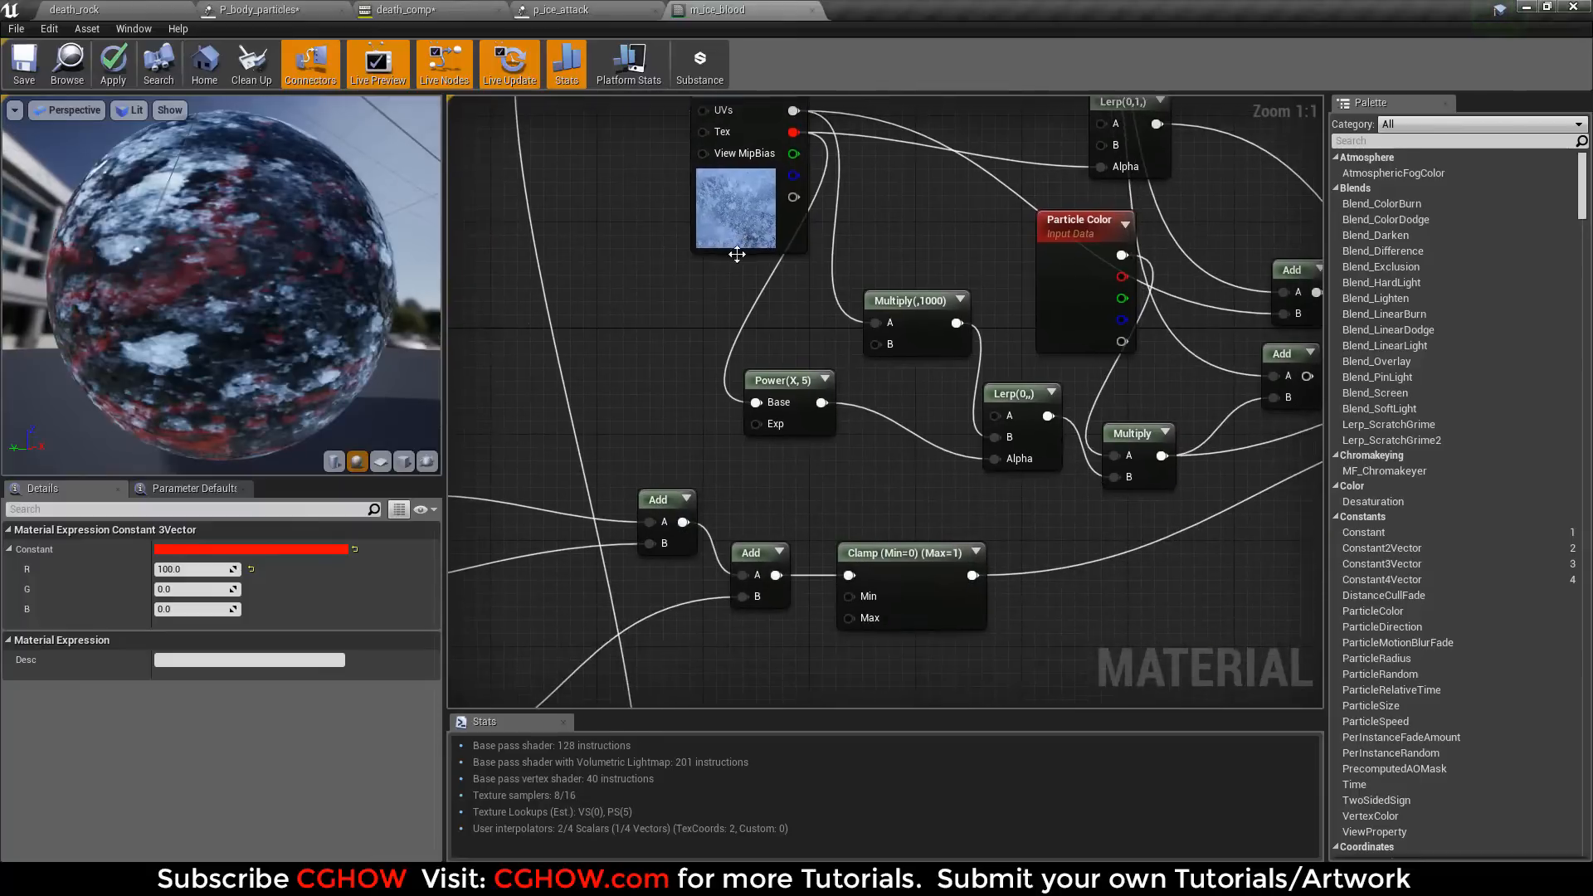
right_drag(814, 371, 703, 351)
drag(265, 273, 473, 255)
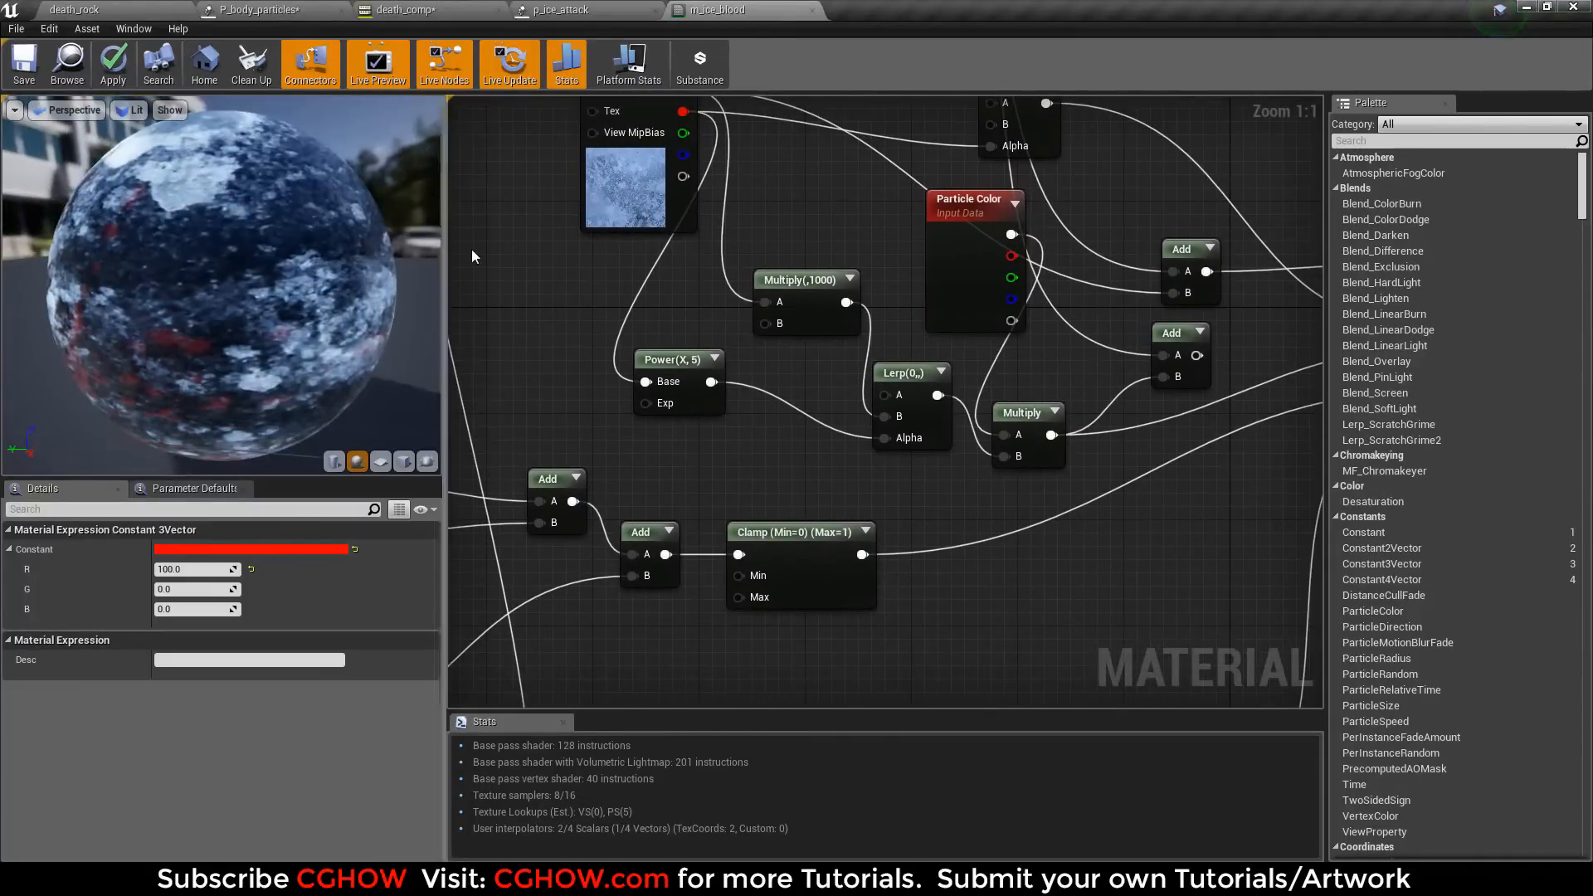
right_drag(973, 355, 733, 333)
mouse_move(746, 269)
mouse_down()
mouse_move(666, 283)
mouse_move(732, 243)
mouse_up()
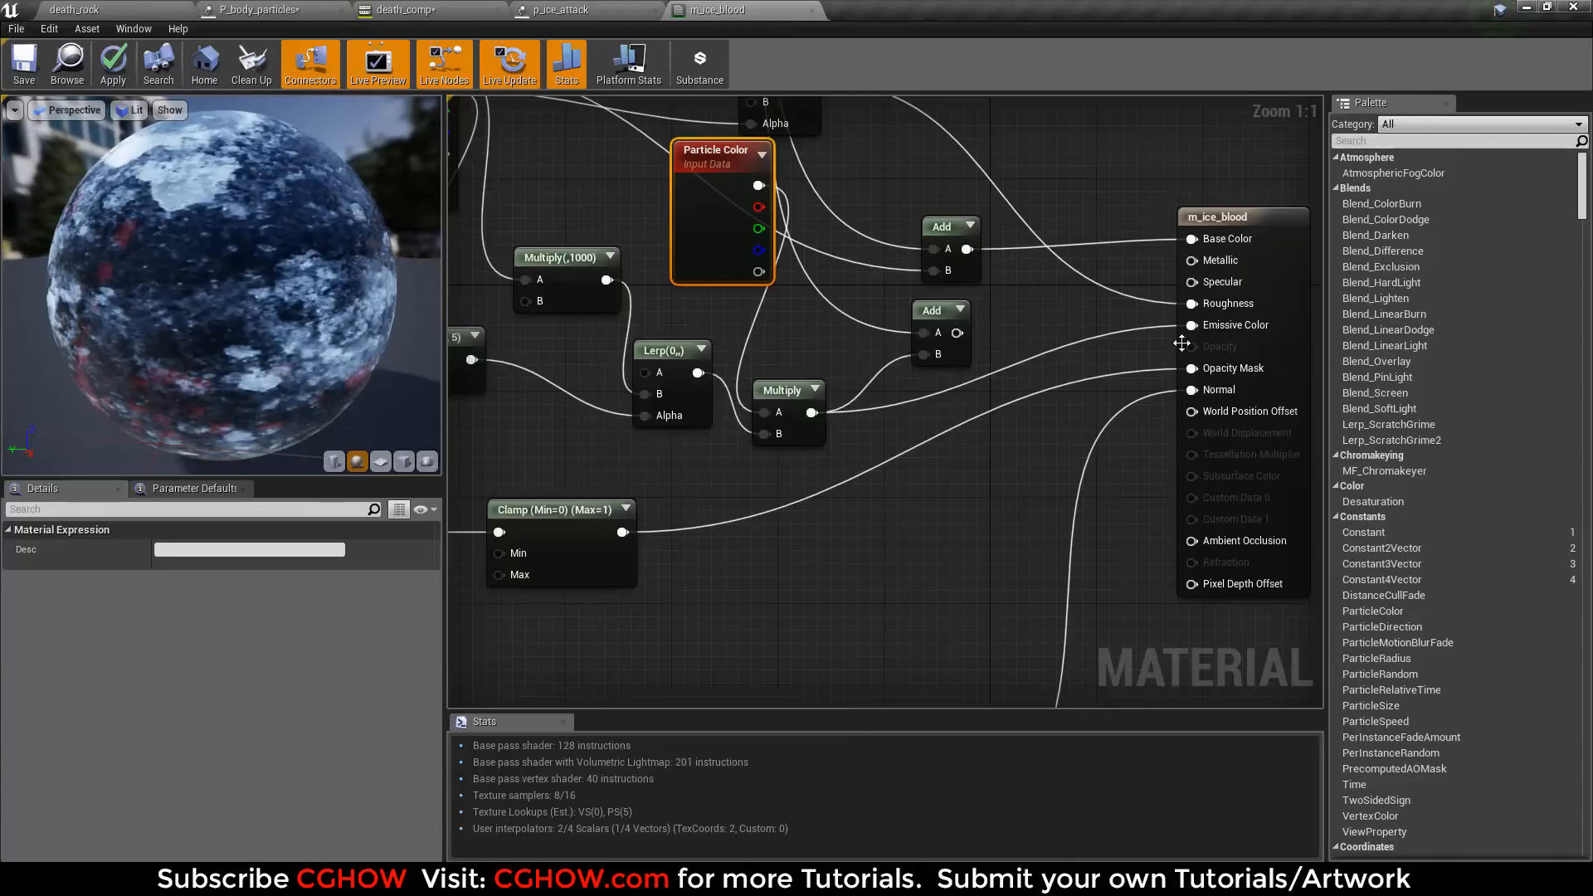
drag(1233, 214, 1193, 214)
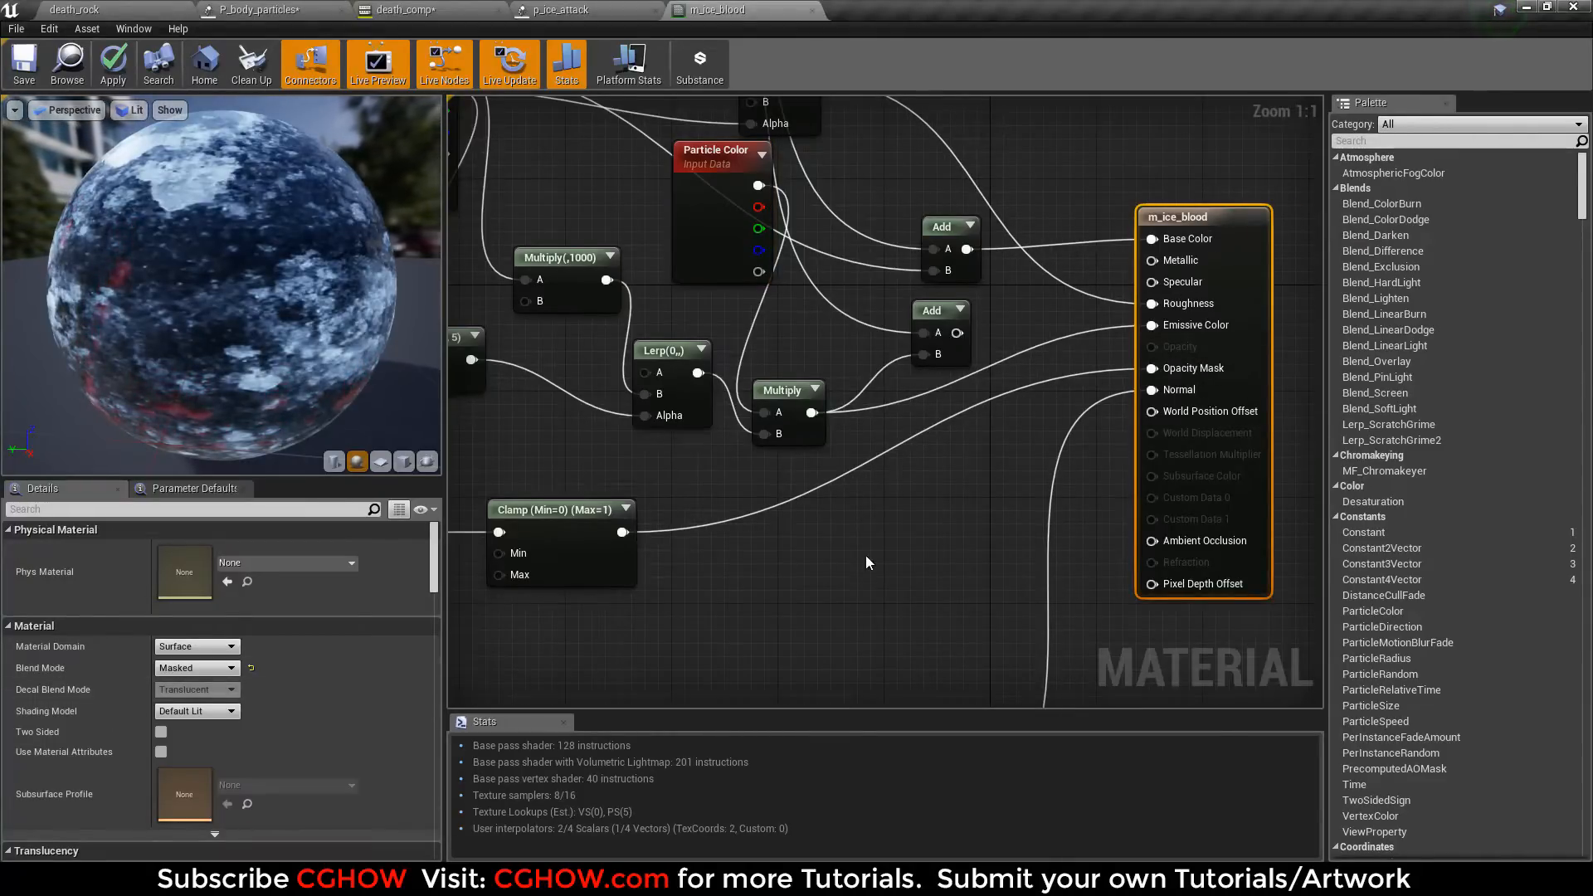
right_drag(1234, 375, 1293, 352)
Step: Follow the opacity mask branch back to its texture parameter and inspect the t_noise03 texture
right_drag(868, 514, 1206, 469)
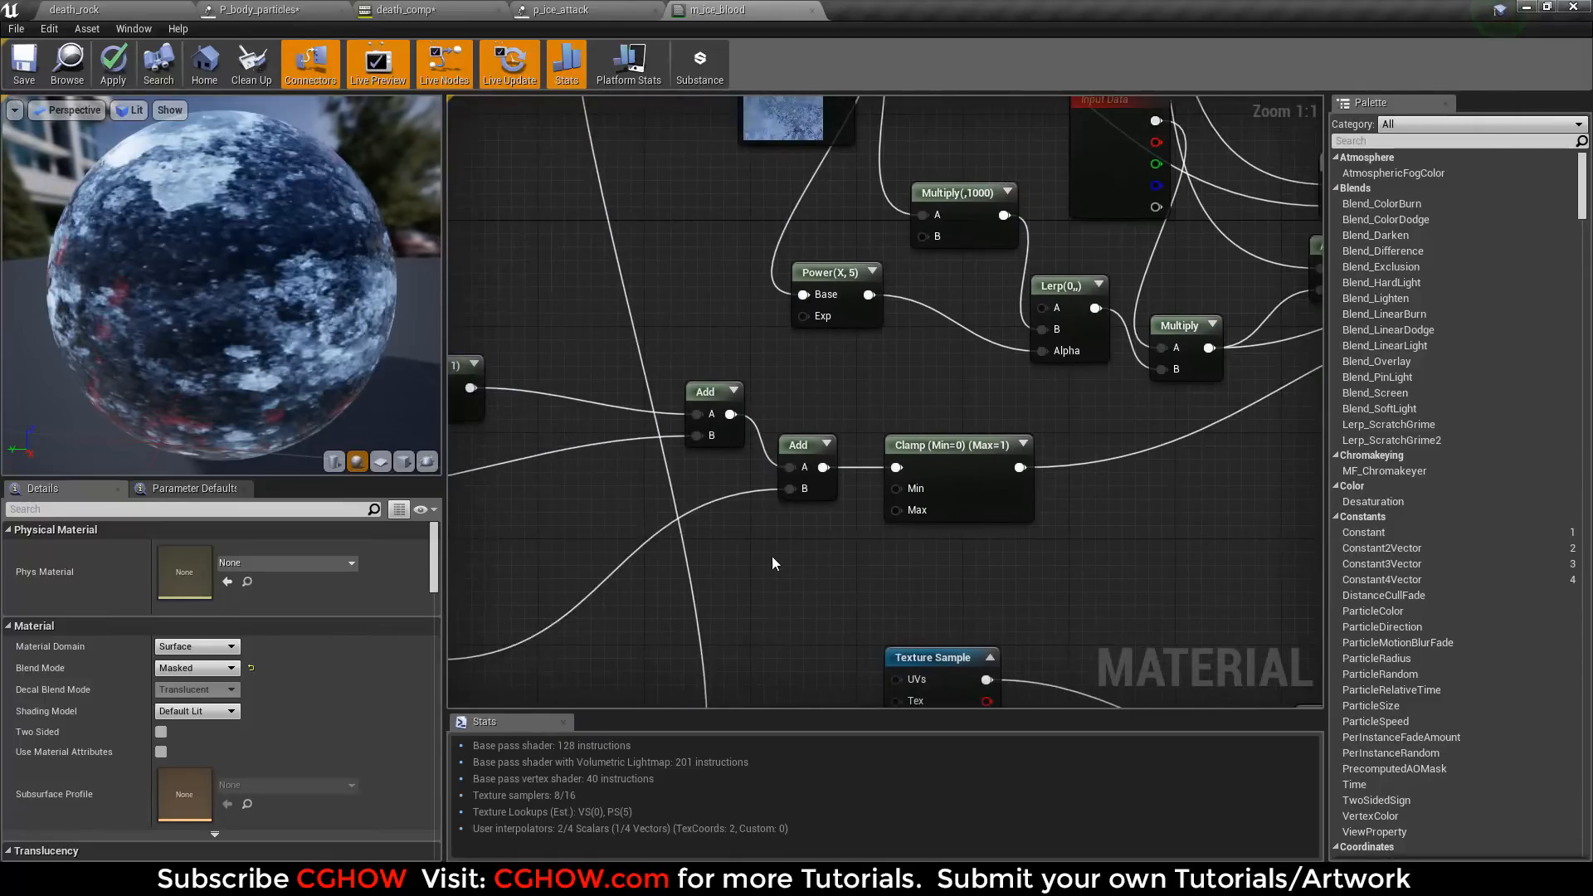
scroll(772, 558, down, 1)
right_drag(772, 559, 1059, 489)
right_drag(785, 499, 1011, 415)
click(936, 535)
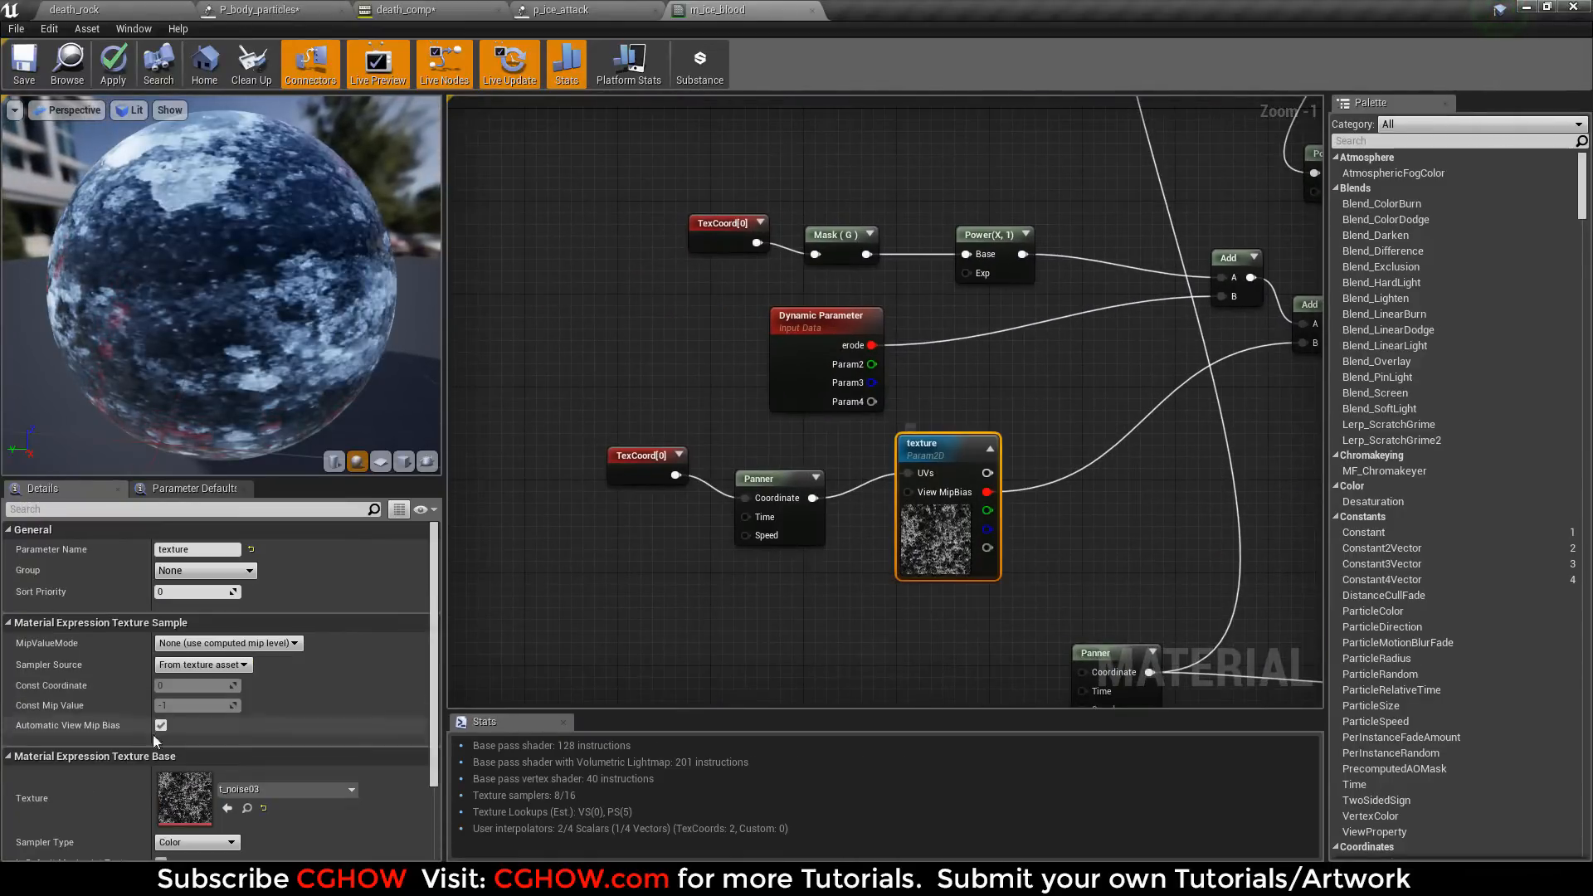
double_click(186, 793)
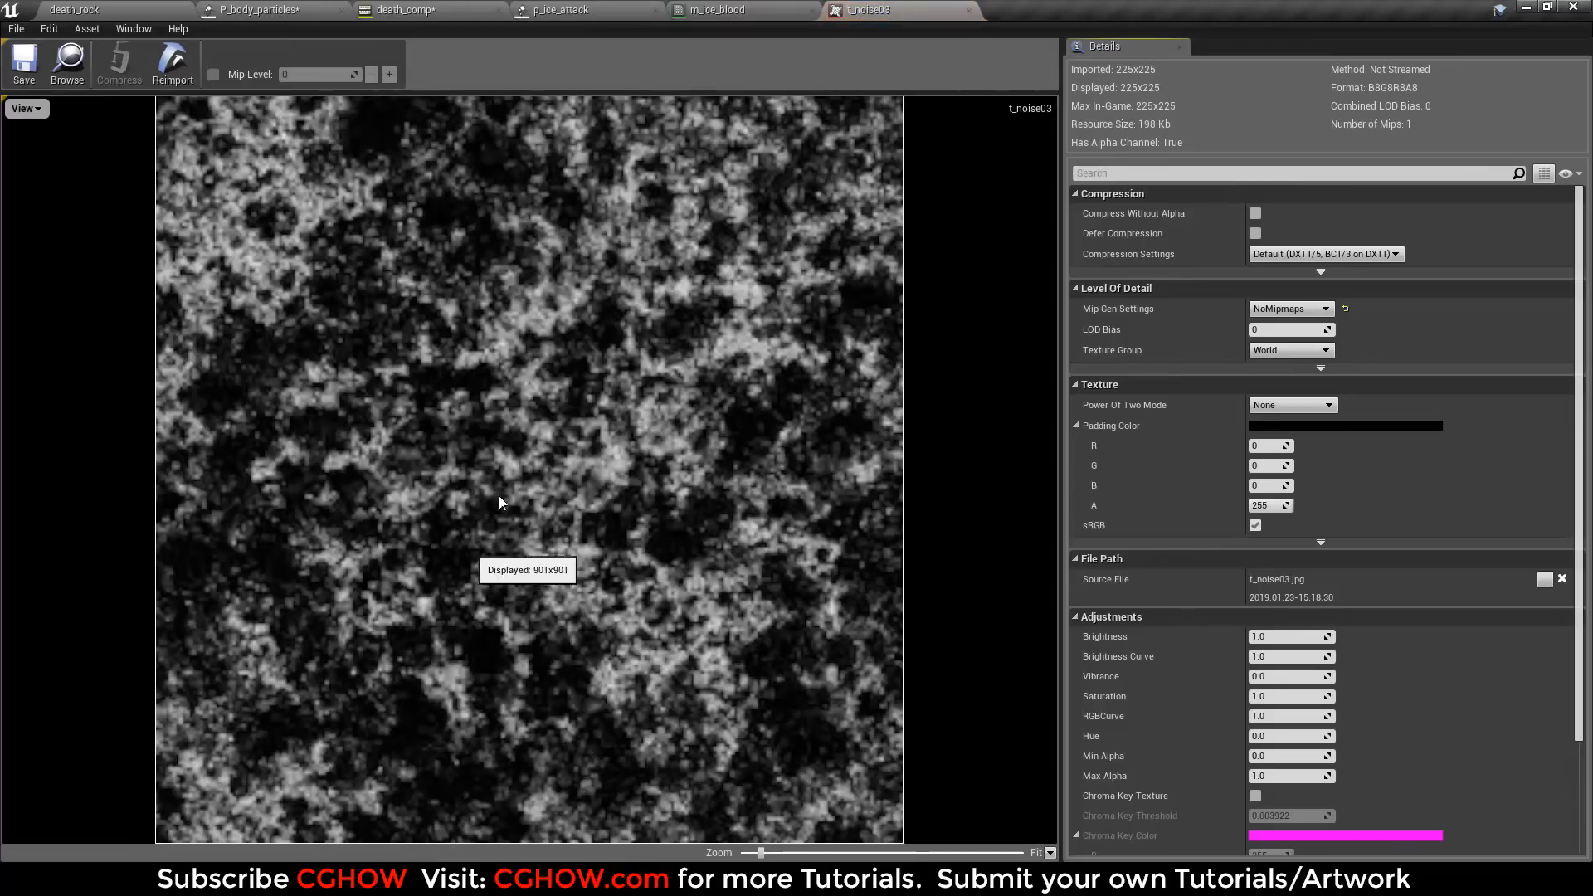
middle_click(868, 3)
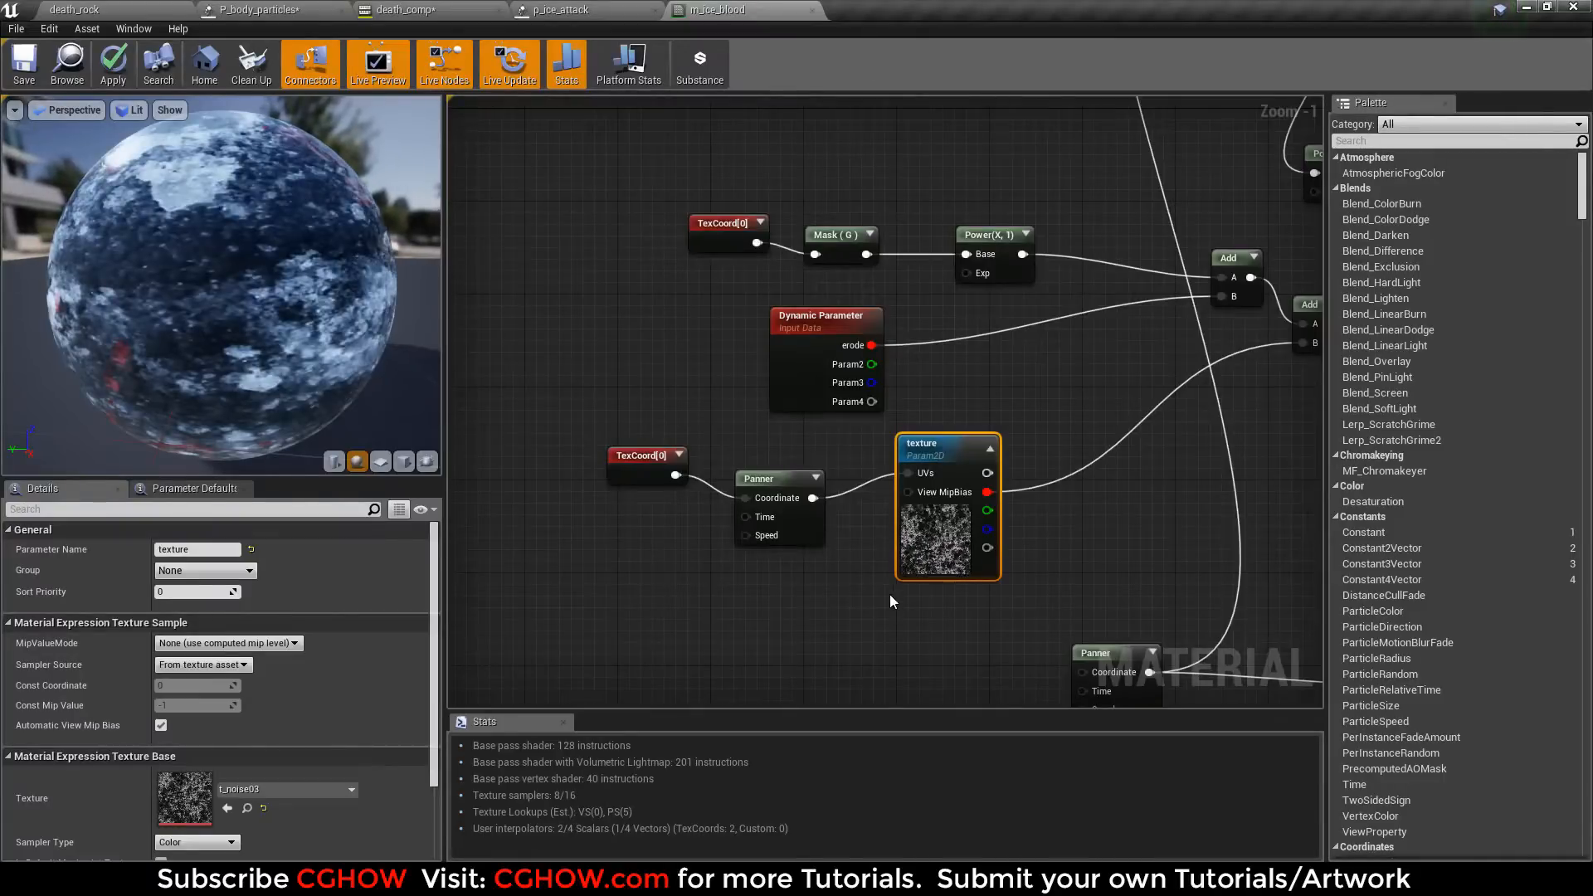
Step: Examine the Dynamic Parameter node feeding the opacity mask branch and its first parameter name, erode
right_drag(828, 583, 675, 657)
right_drag(706, 542, 545, 608)
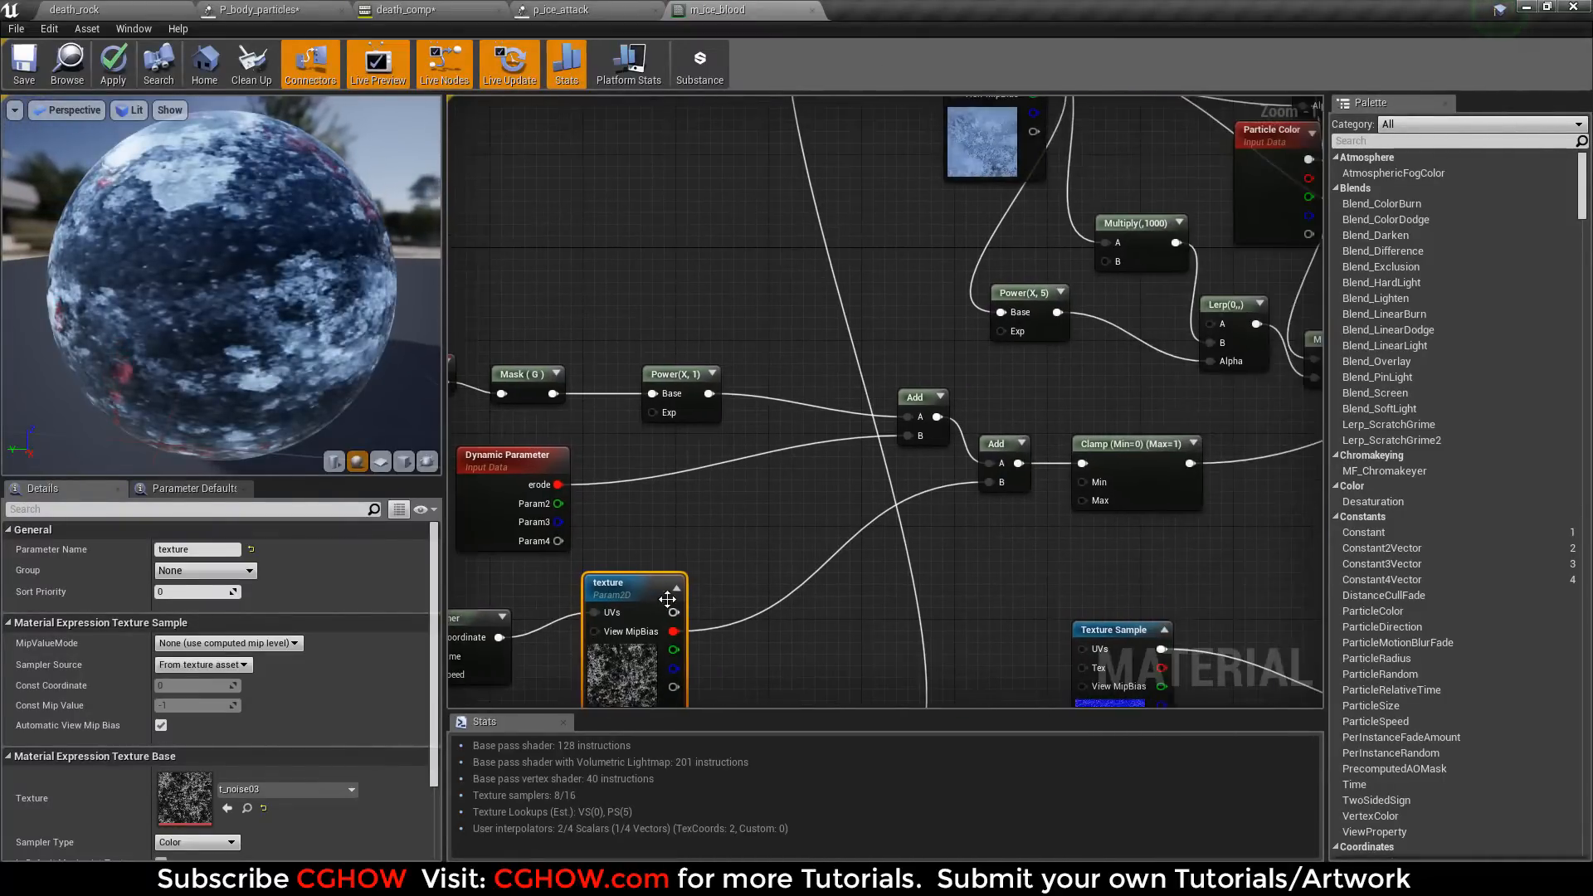
right_drag(647, 541, 730, 532)
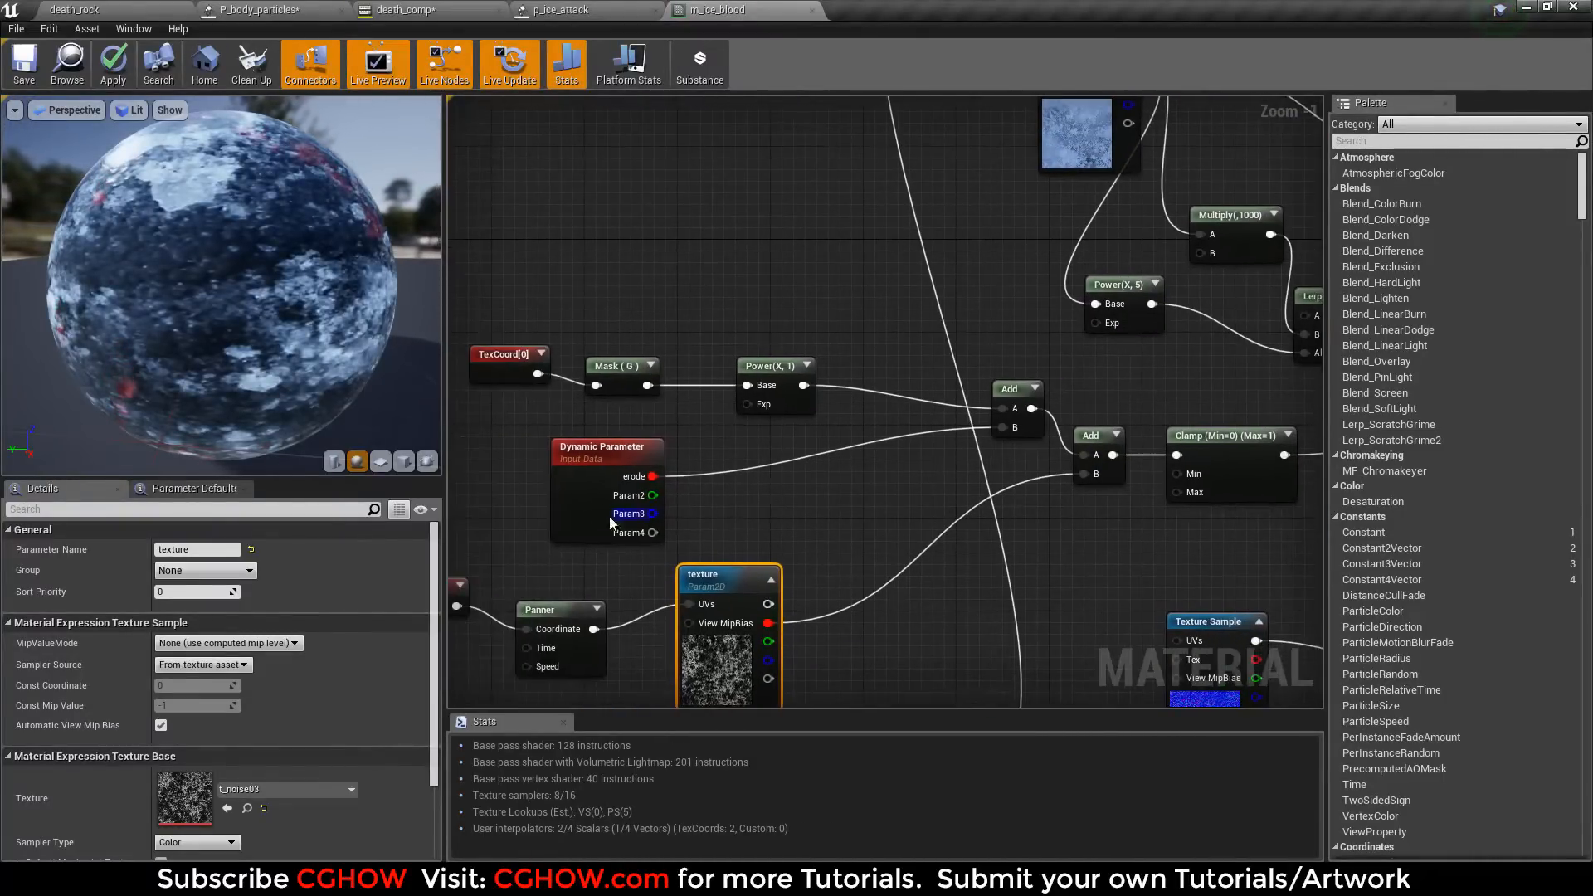
click(585, 501)
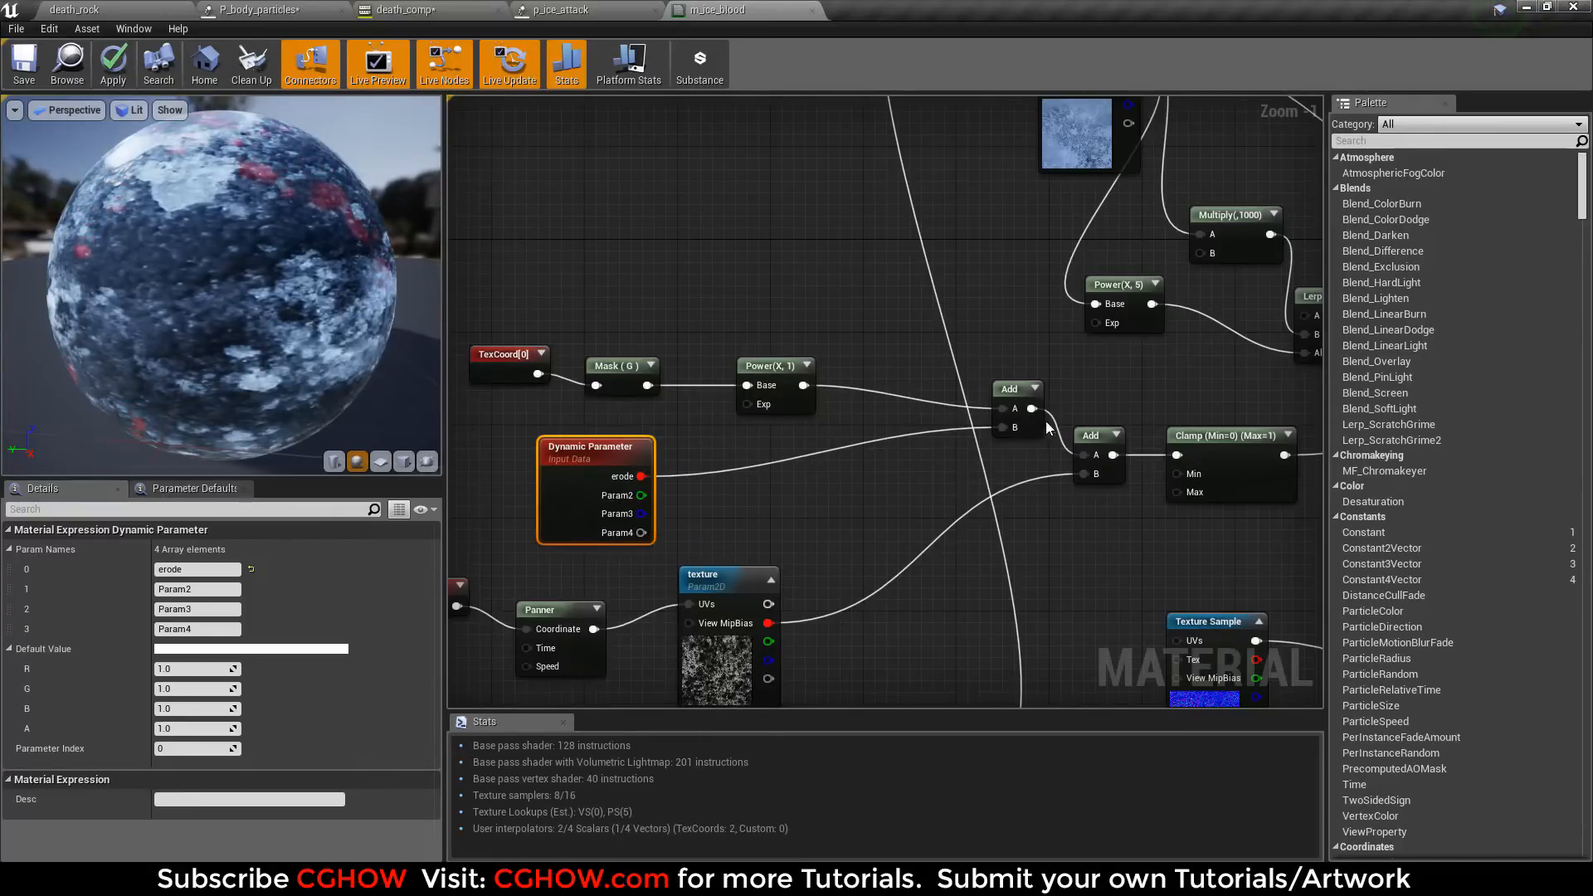
mouse_move(567, 456)
mouse_down()
mouse_move(535, 479)
mouse_move(546, 456)
mouse_up()
click(194, 569)
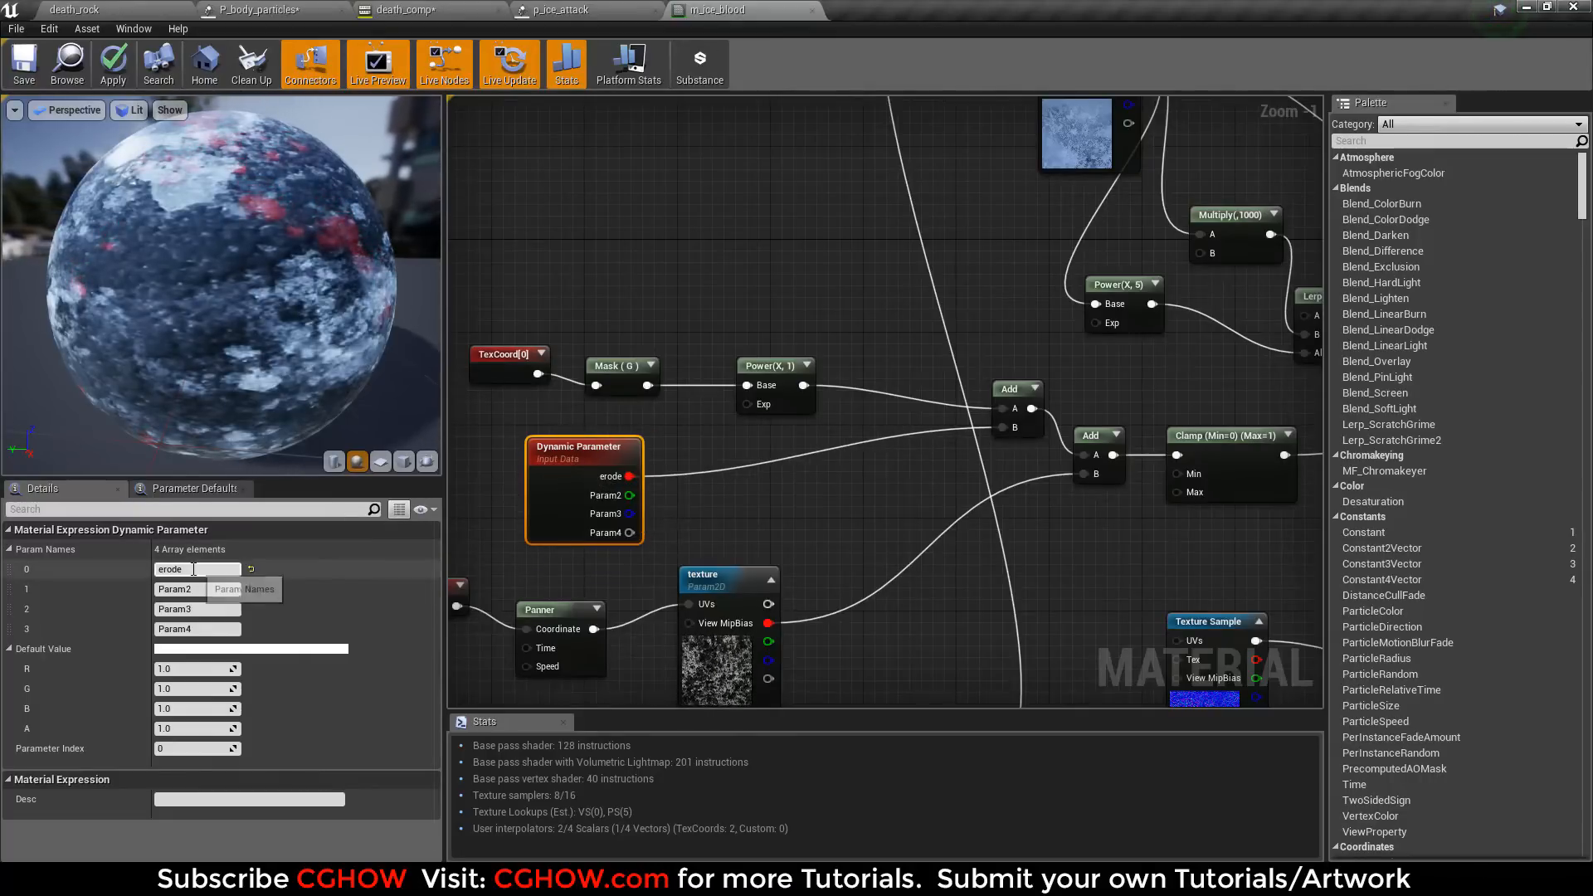
double_click(175, 570)
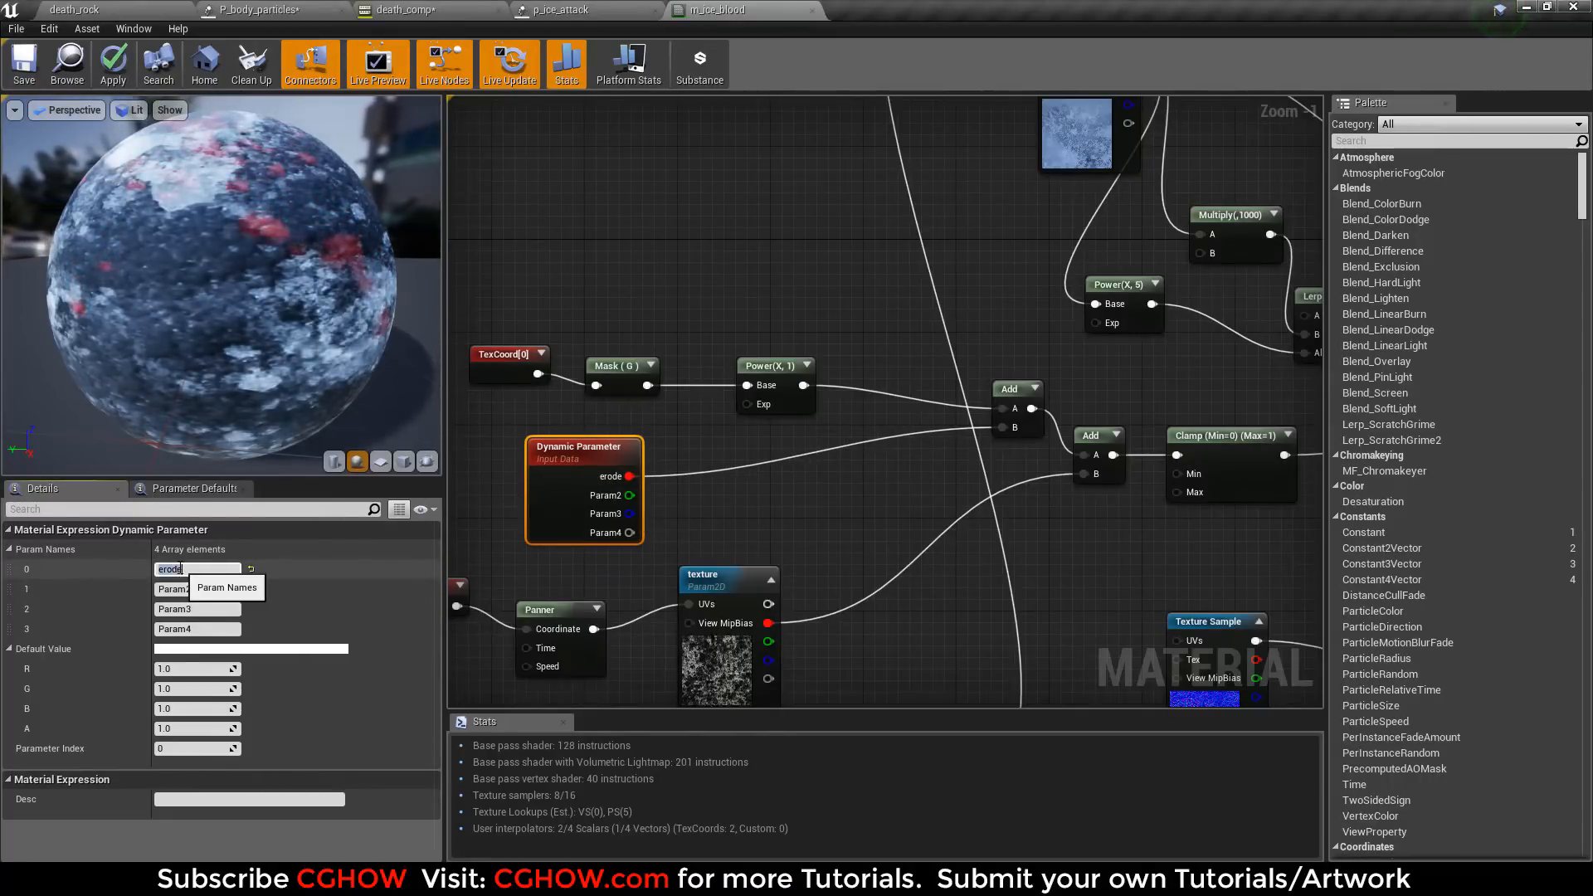
Step: Check the Dynamic Parameter node's default R value and close the m_ice_blood material without applying its changes
click(184, 669)
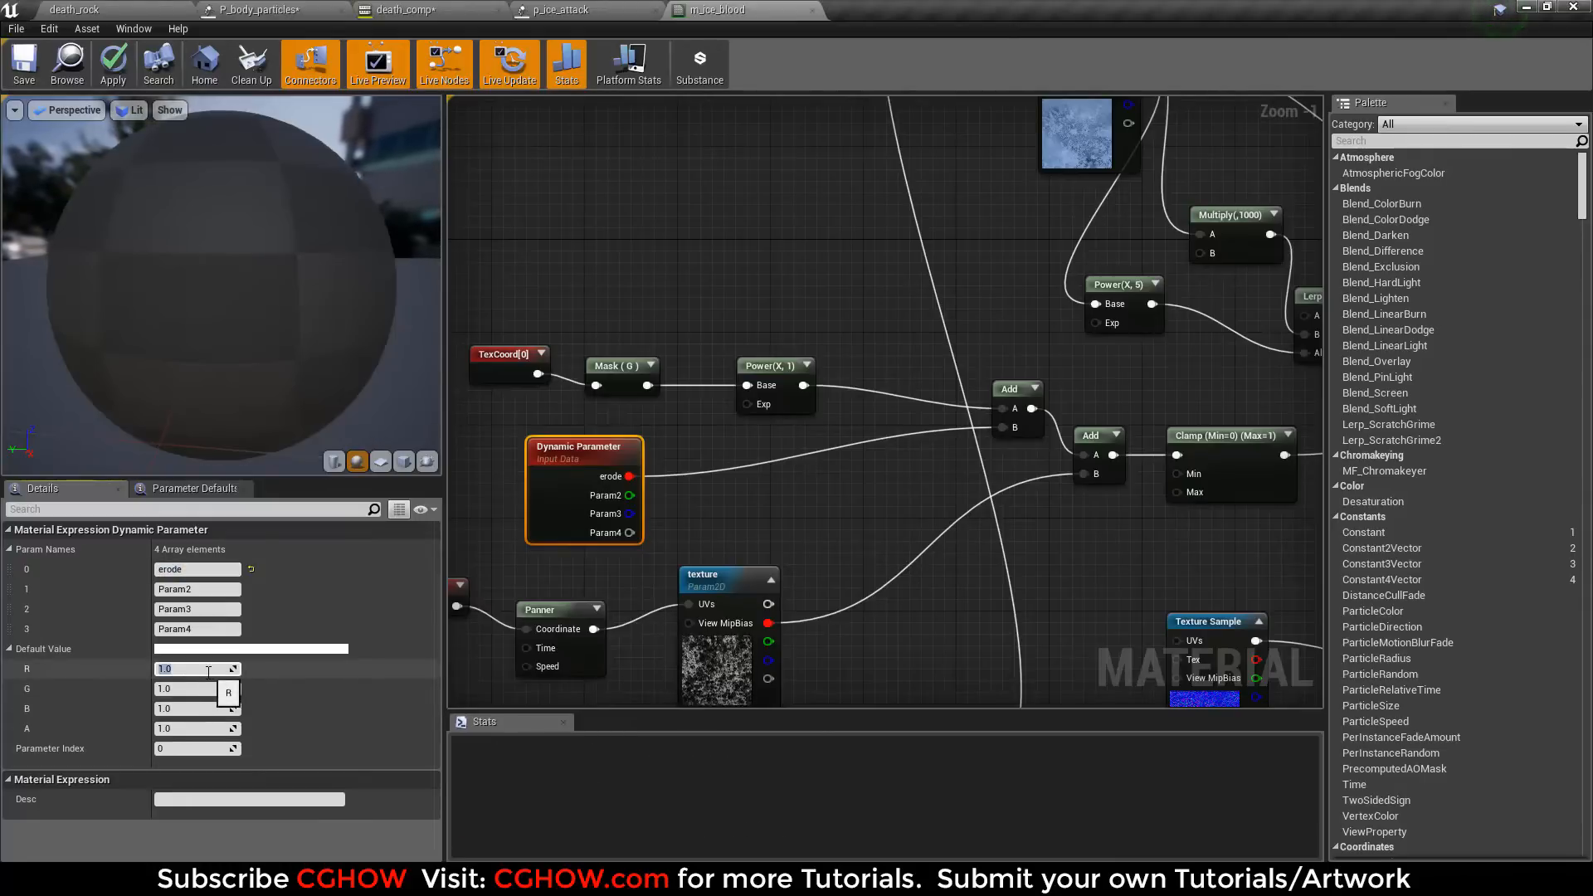
drag(544, 484, 567, 461)
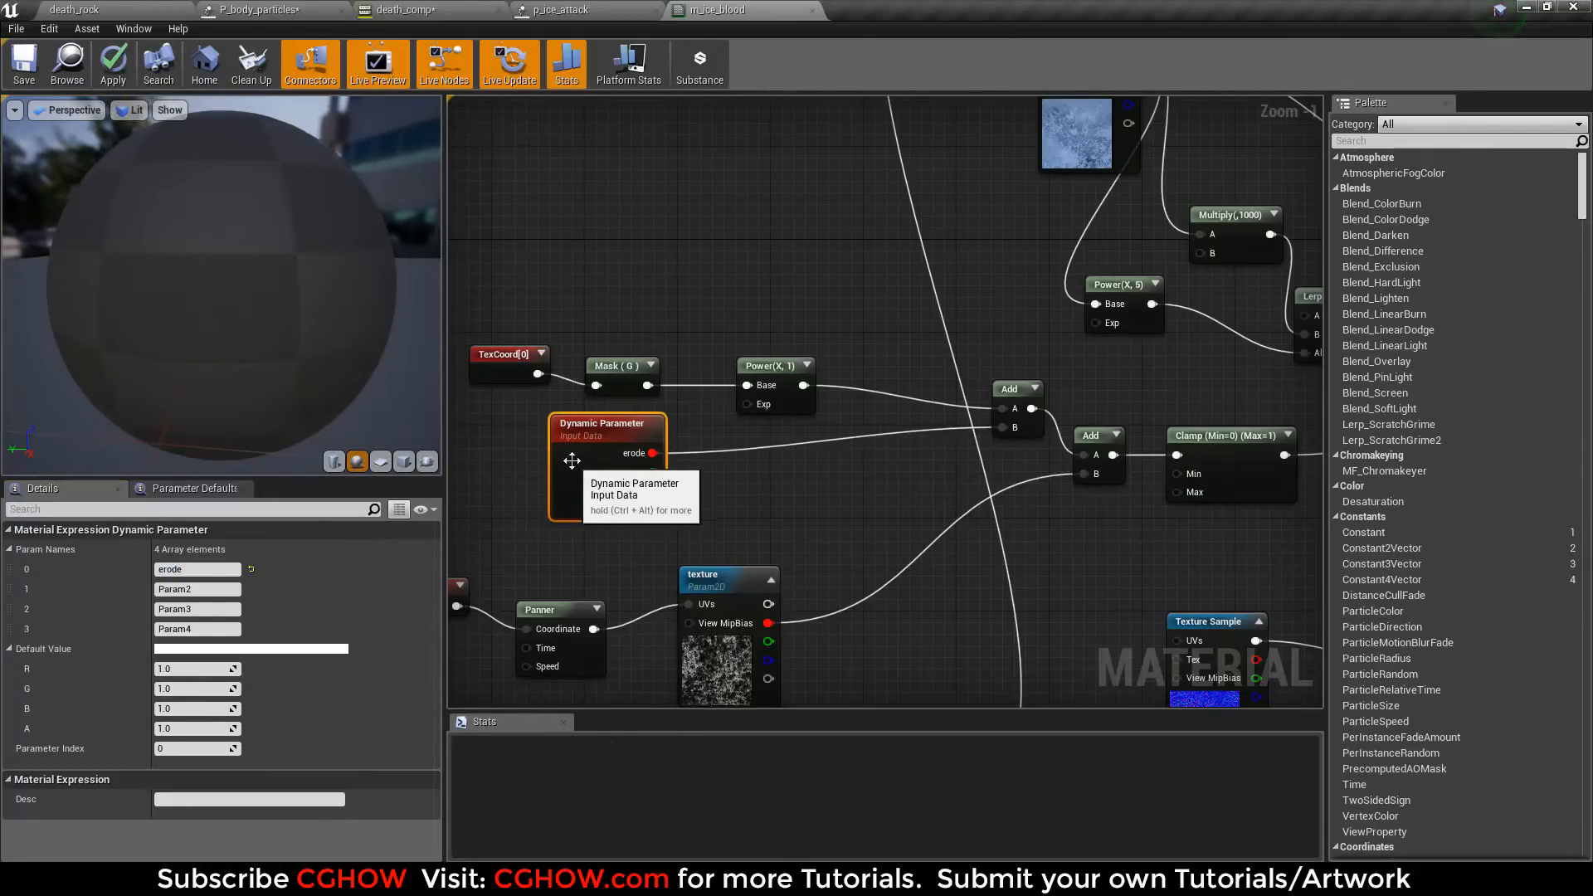
middle_click(738, 5)
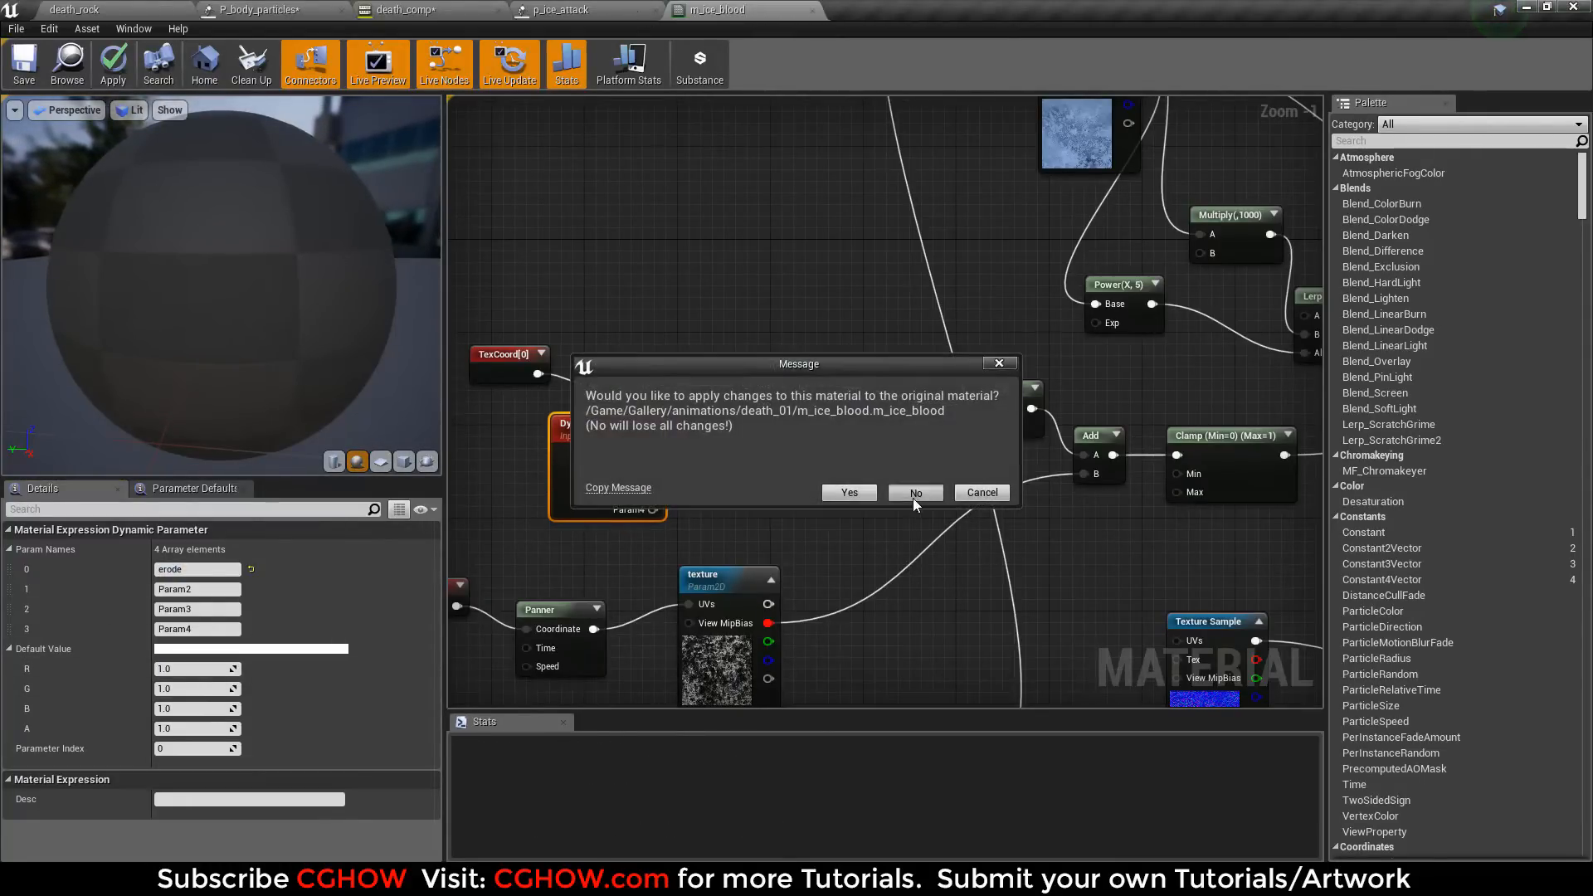
click(914, 495)
Step: Refresh the ice01 emitter's Dynamic module and inspect the constant curve points of its erode parameter
right_click(535, 297)
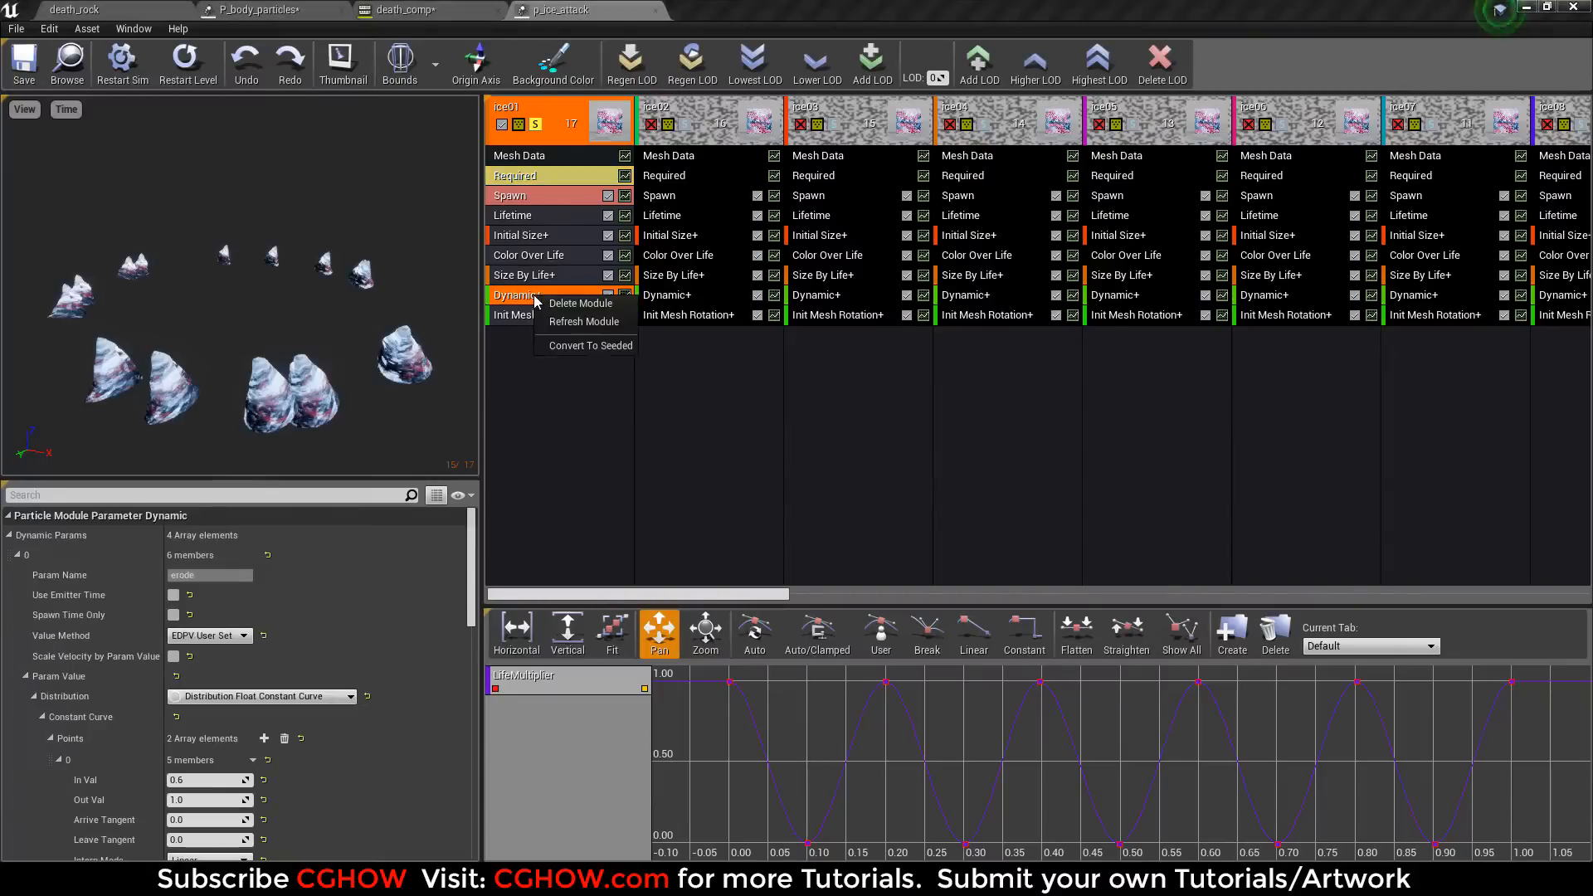
click(581, 321)
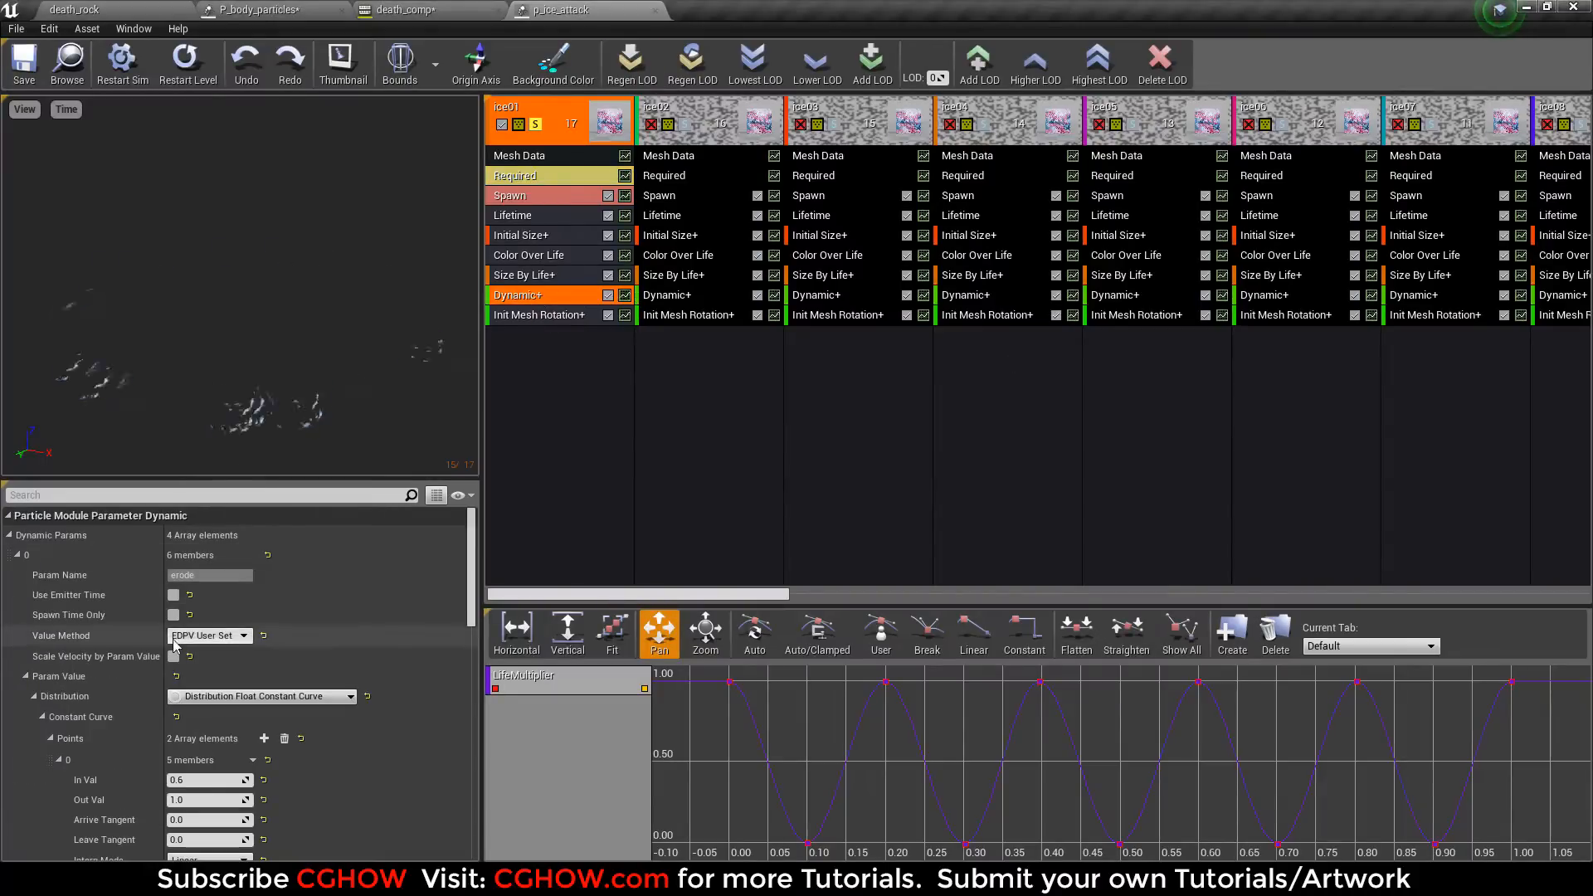
scroll(320, 740, down, 3)
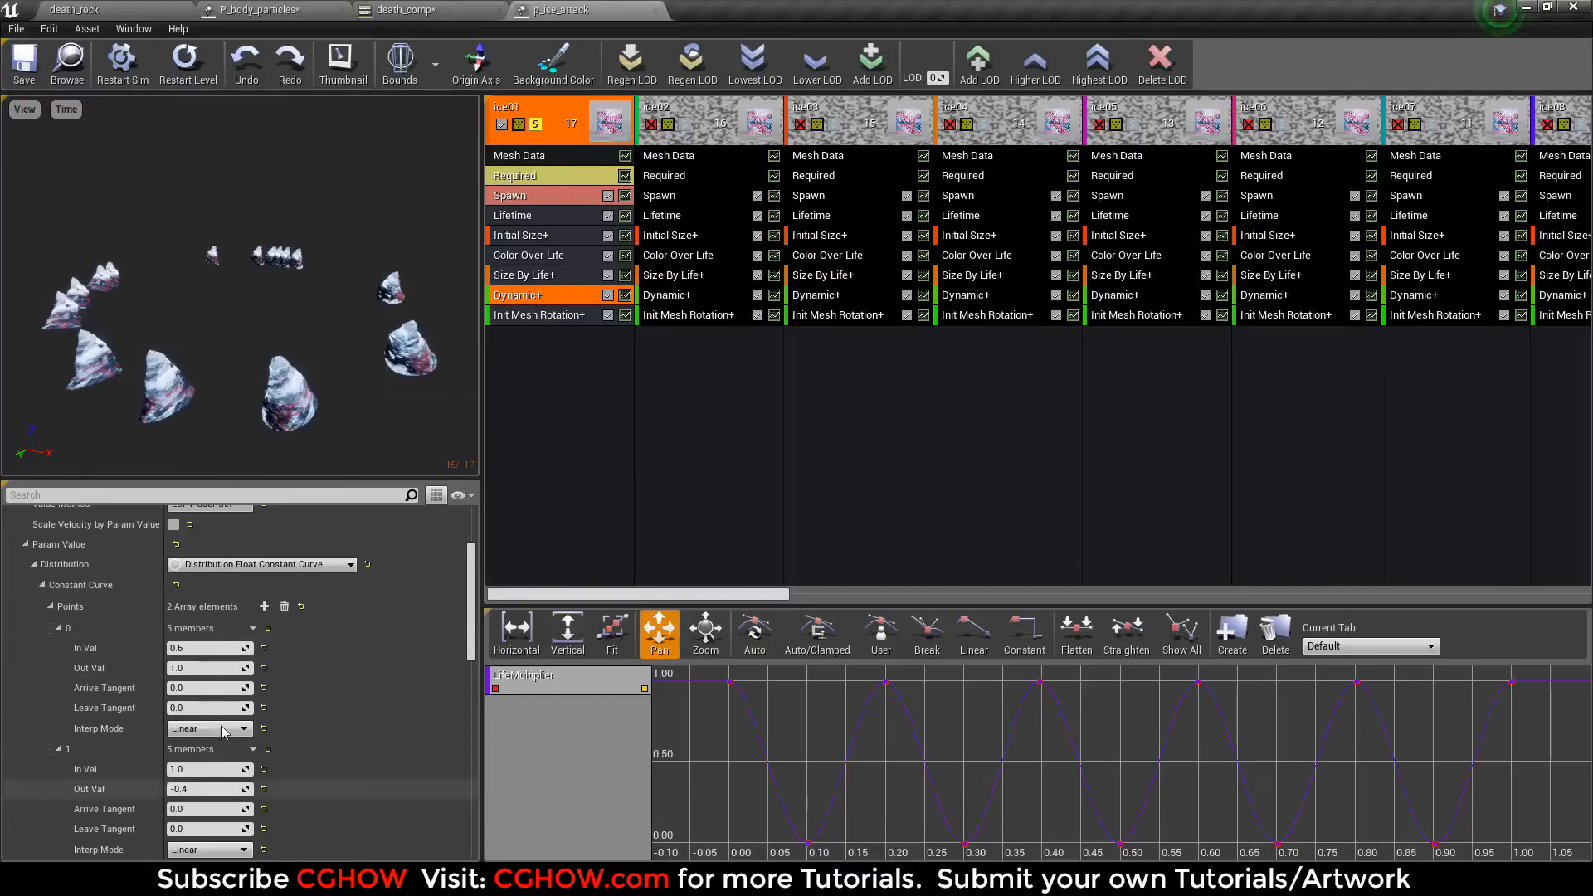
click(206, 648)
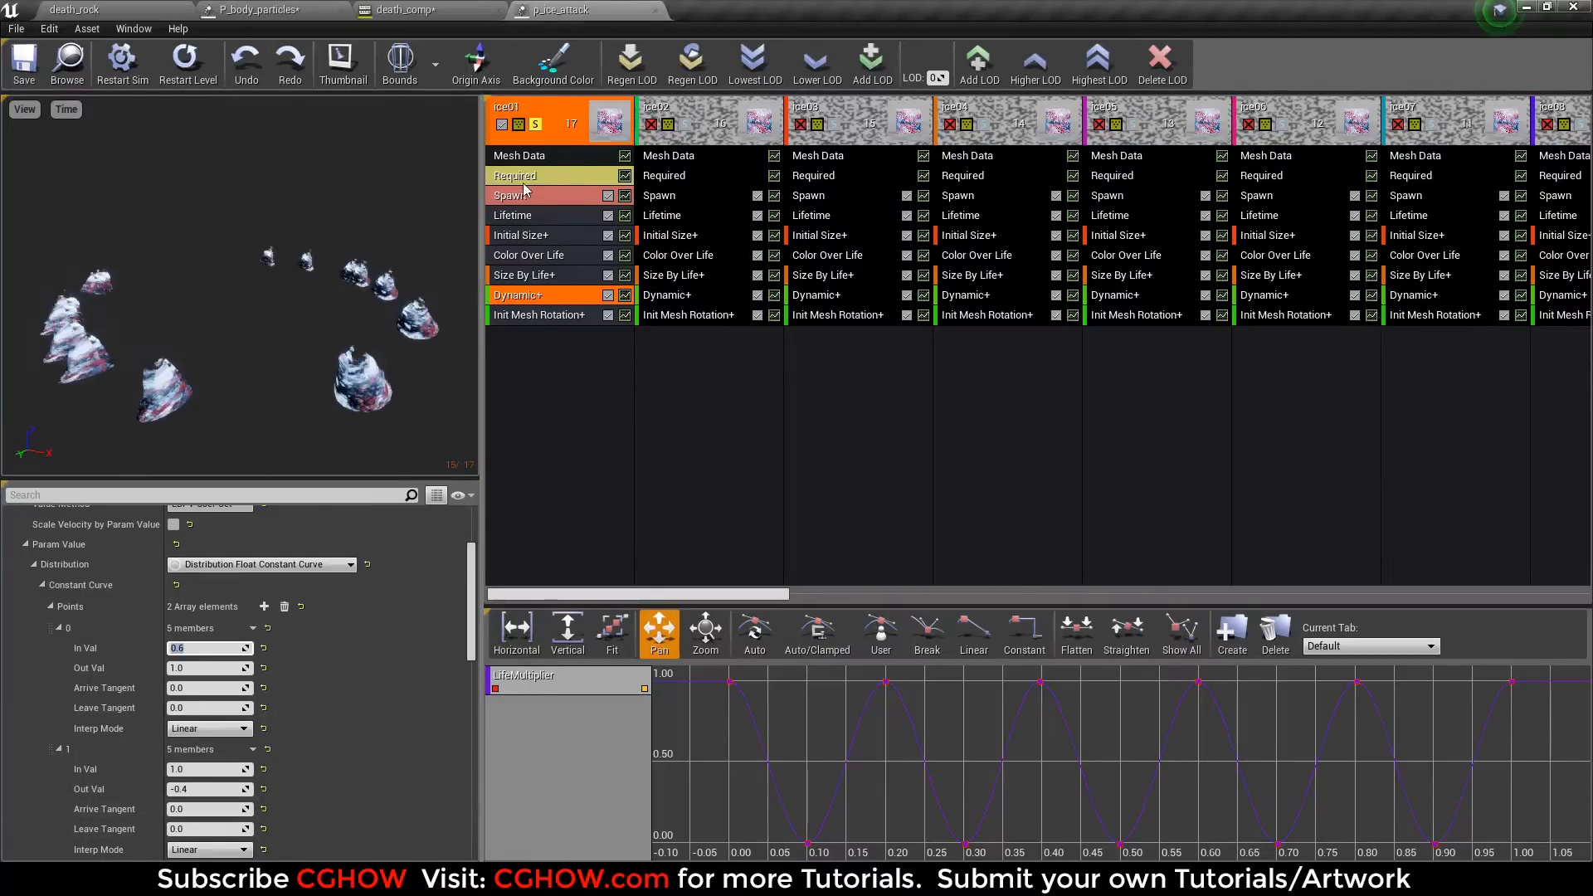
Step: Open the death_rock01 mesh from ice01's Mesh Data and examine the matching rock models in Maya
click(520, 156)
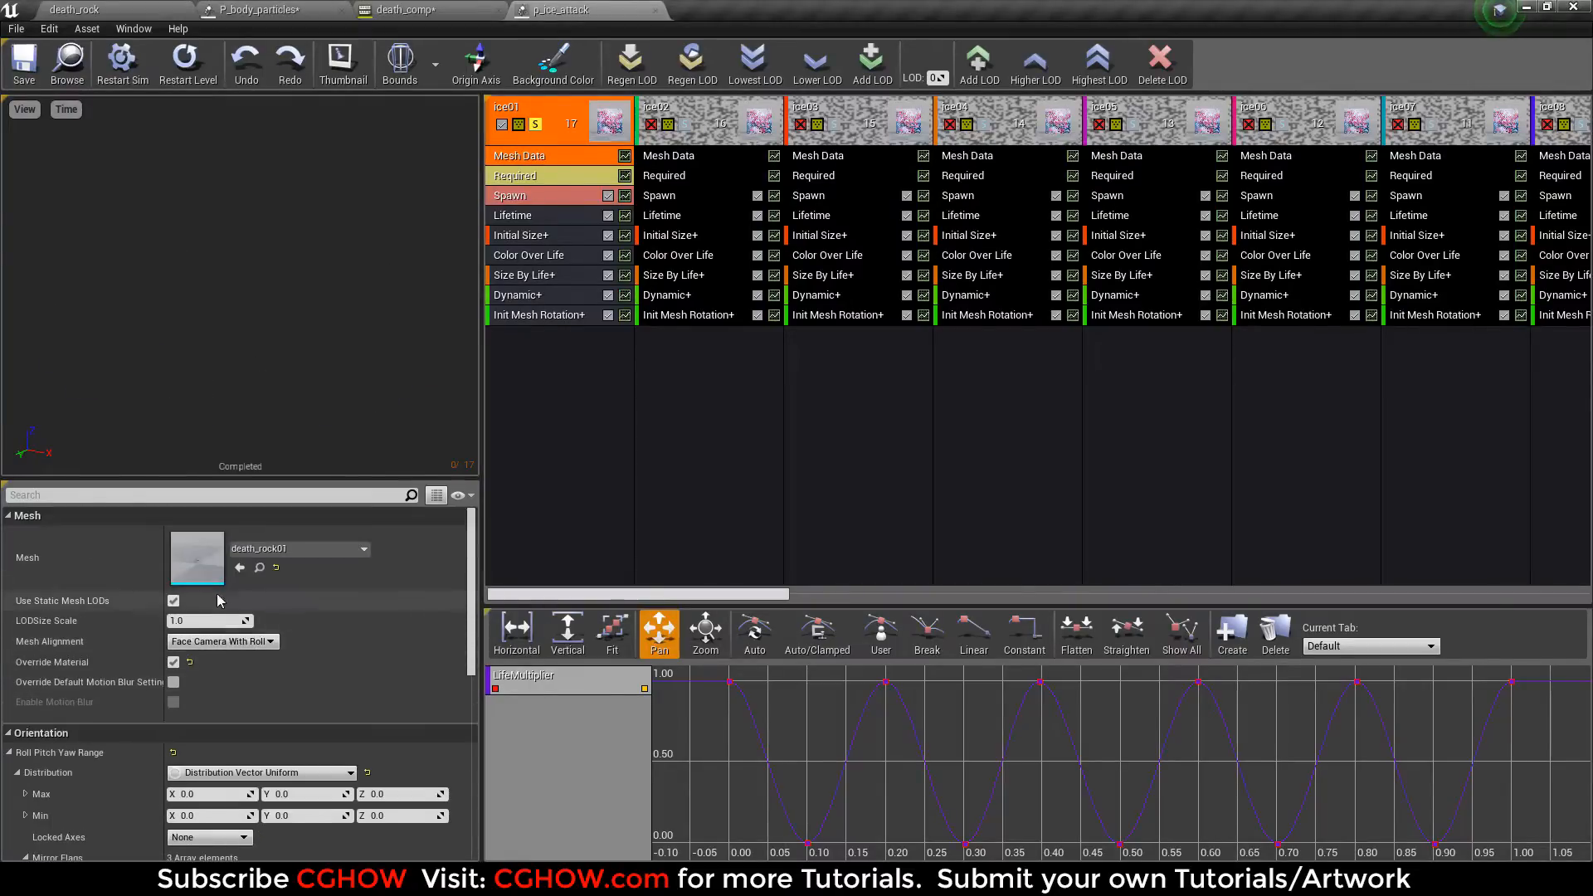
double_click(199, 572)
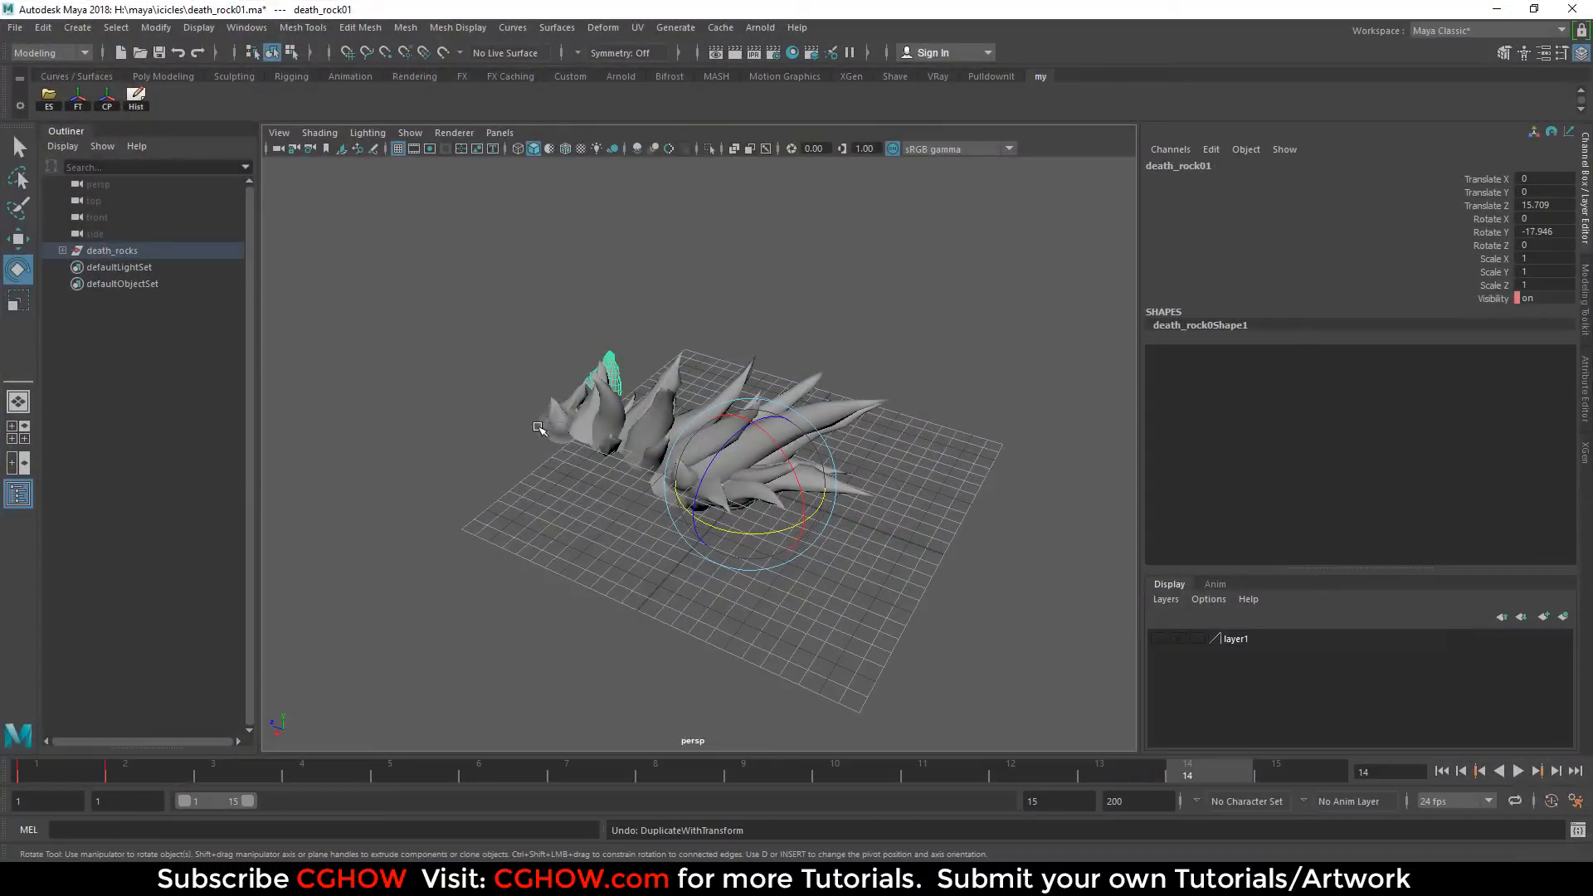
alt+drag(545, 476, 479, 475)
click(518, 438)
alt+drag(540, 547, 573, 609)
drag(782, 521, 809, 523)
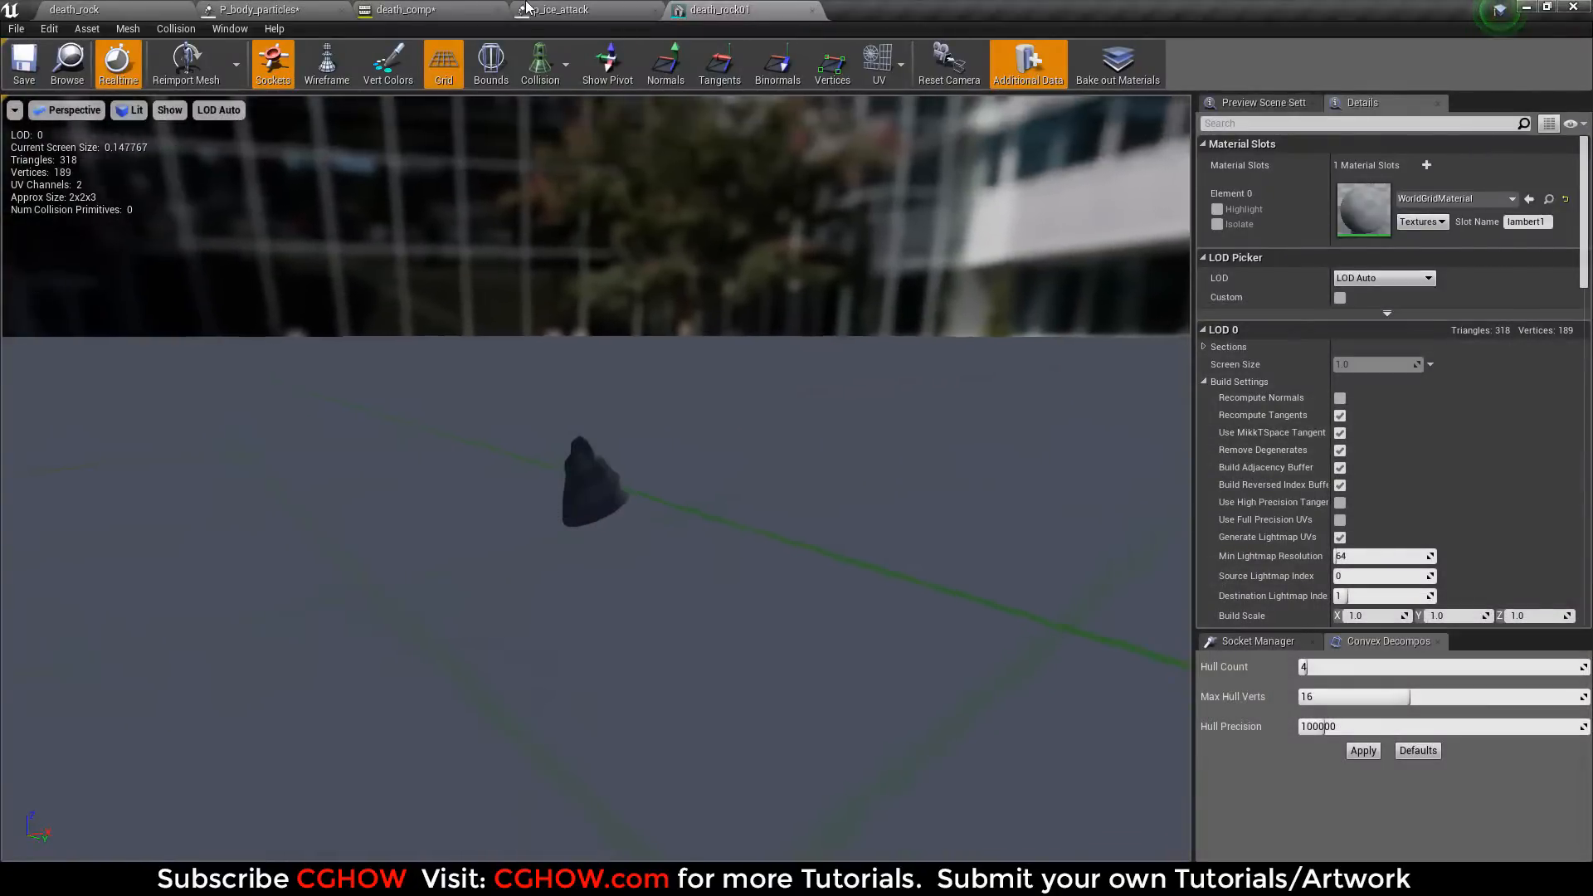
Step: Return to p_ice_attack in Unreal Engine, solo ice02 instead of ice01, and compare its replayed effect with the death_rock02 model in Maya
click(561, 9)
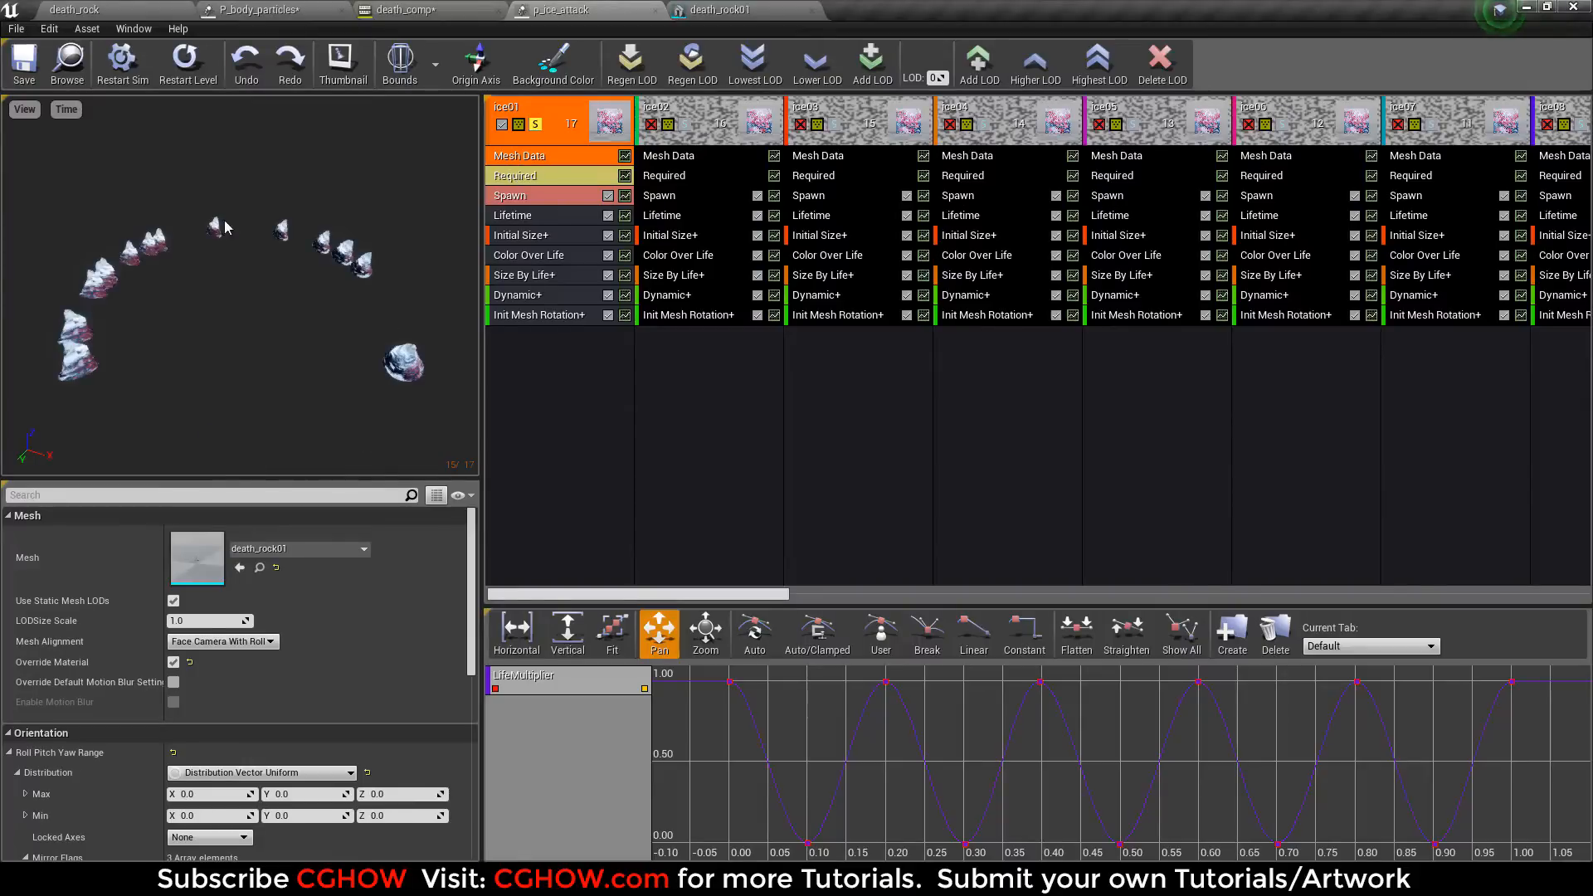
click(535, 124)
click(685, 124)
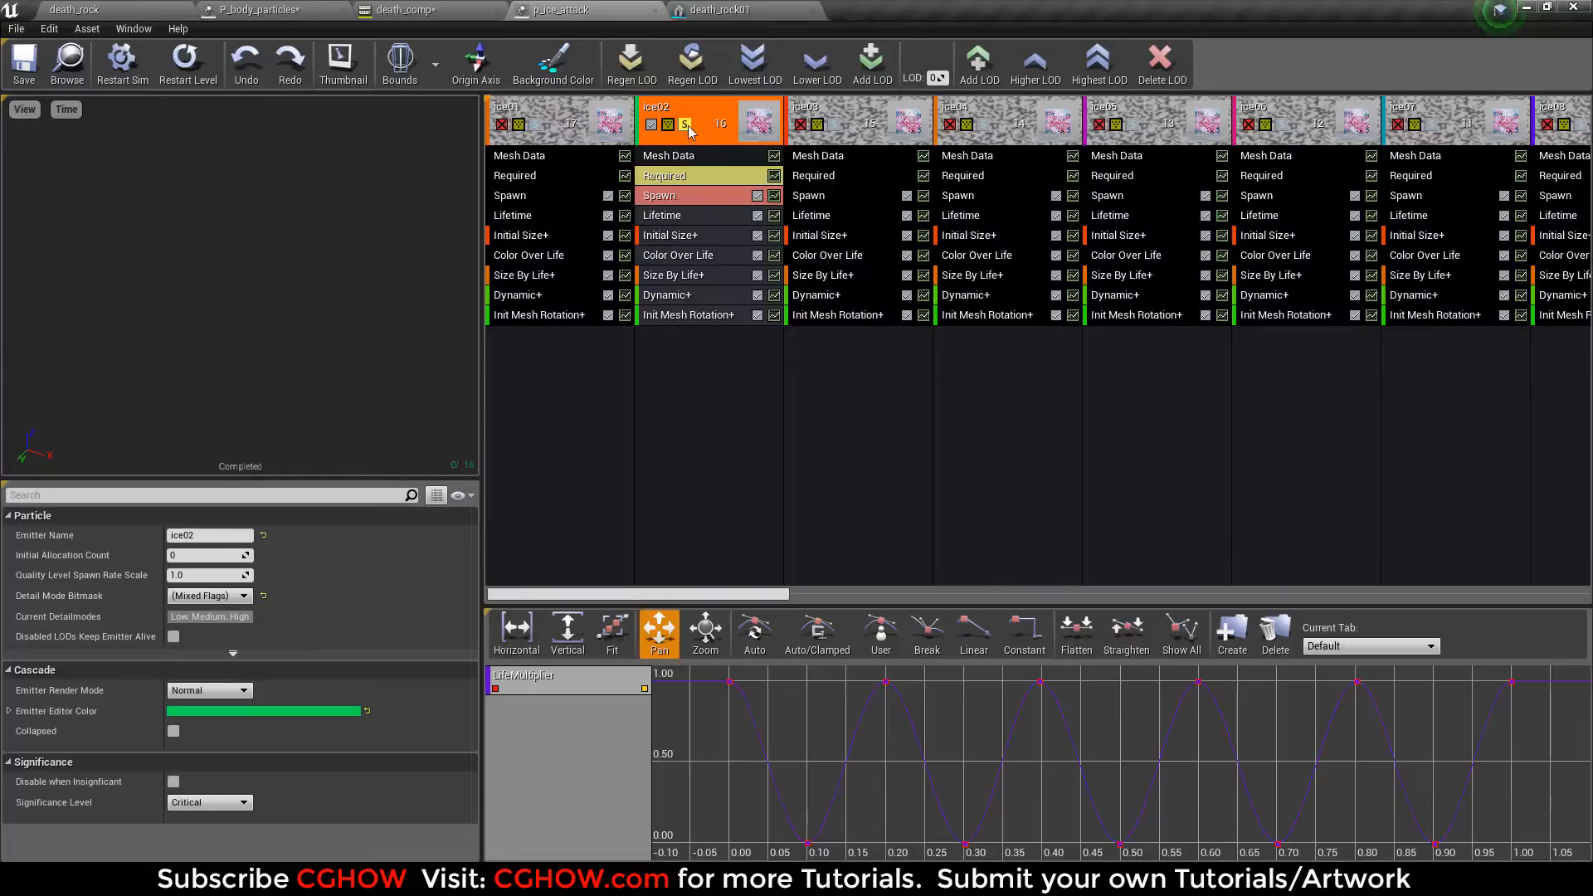
click(179, 85)
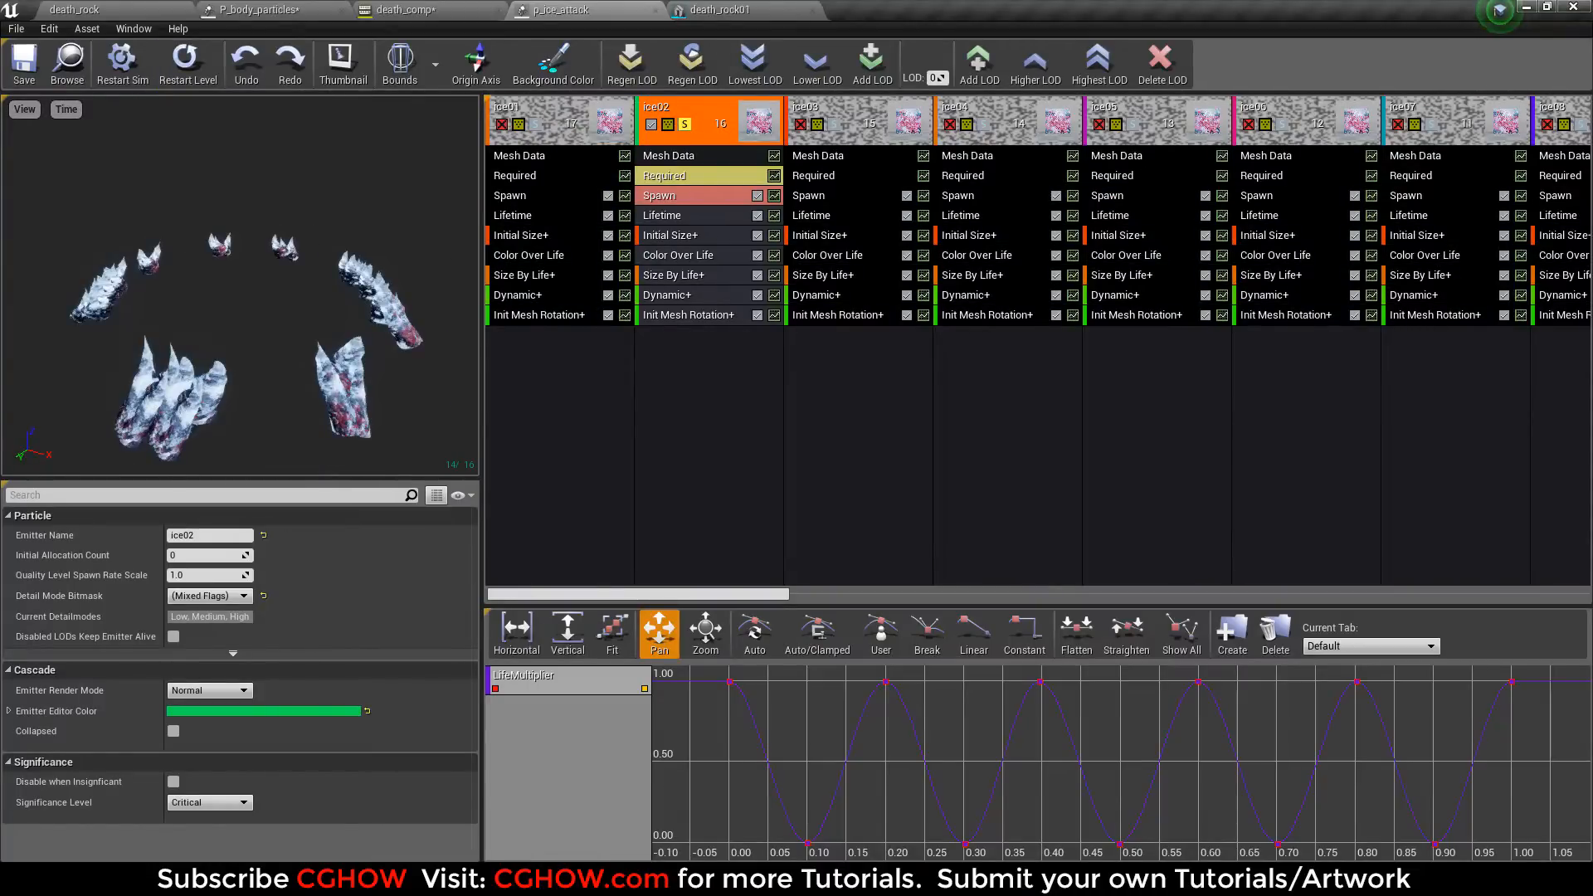
click(531, 879)
click(674, 880)
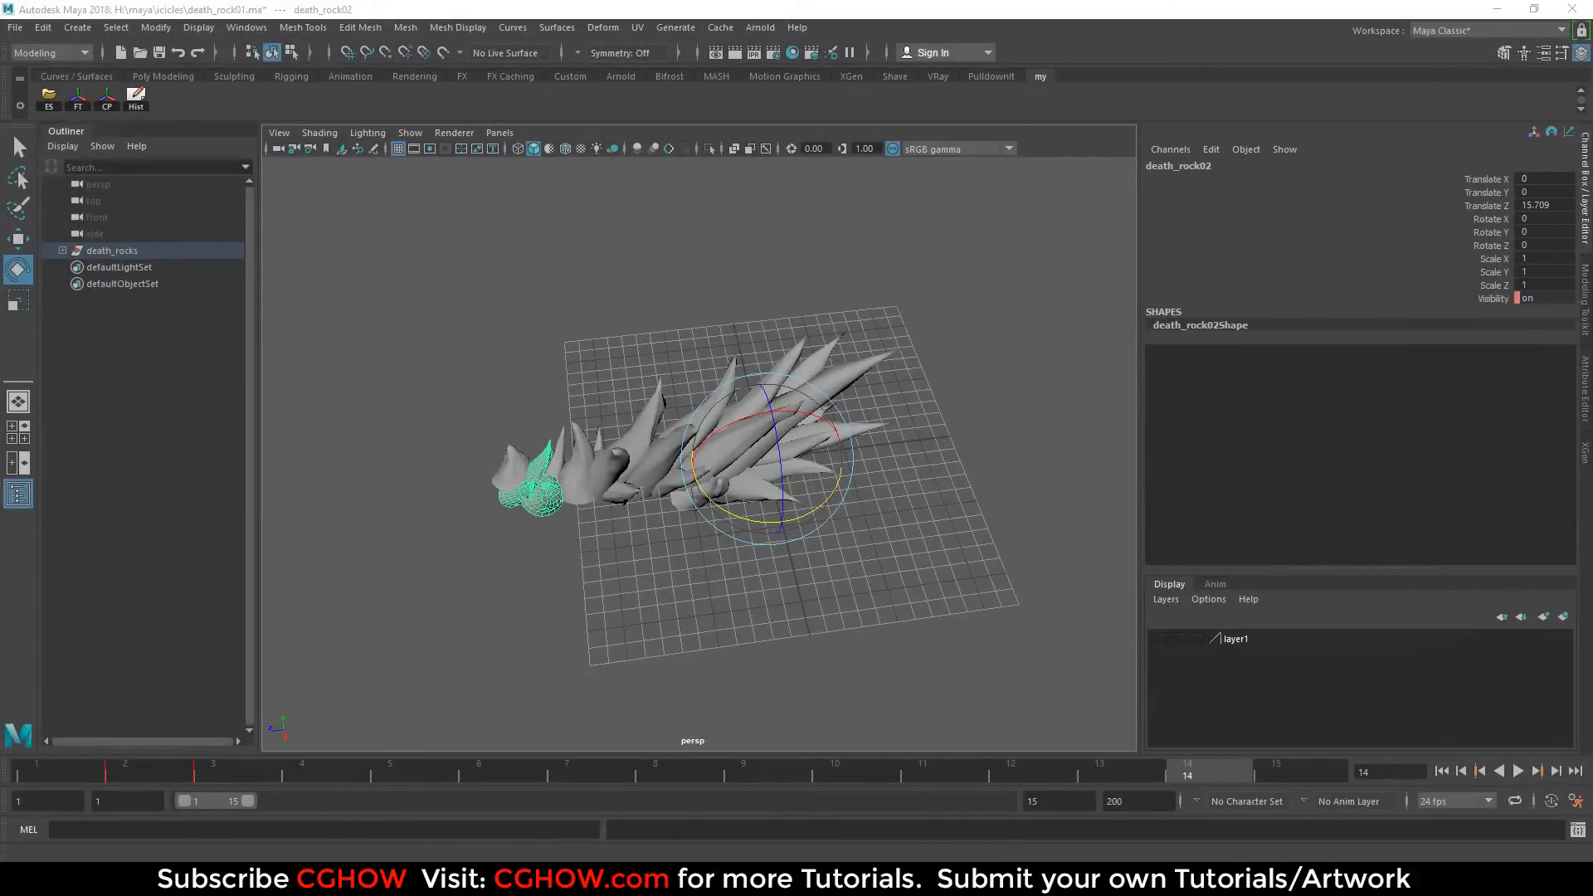
Step: Solo only the ice03 emitter in Unreal Engine, compare it with the rock models in Maya, and turn its solo off
click(832, 129)
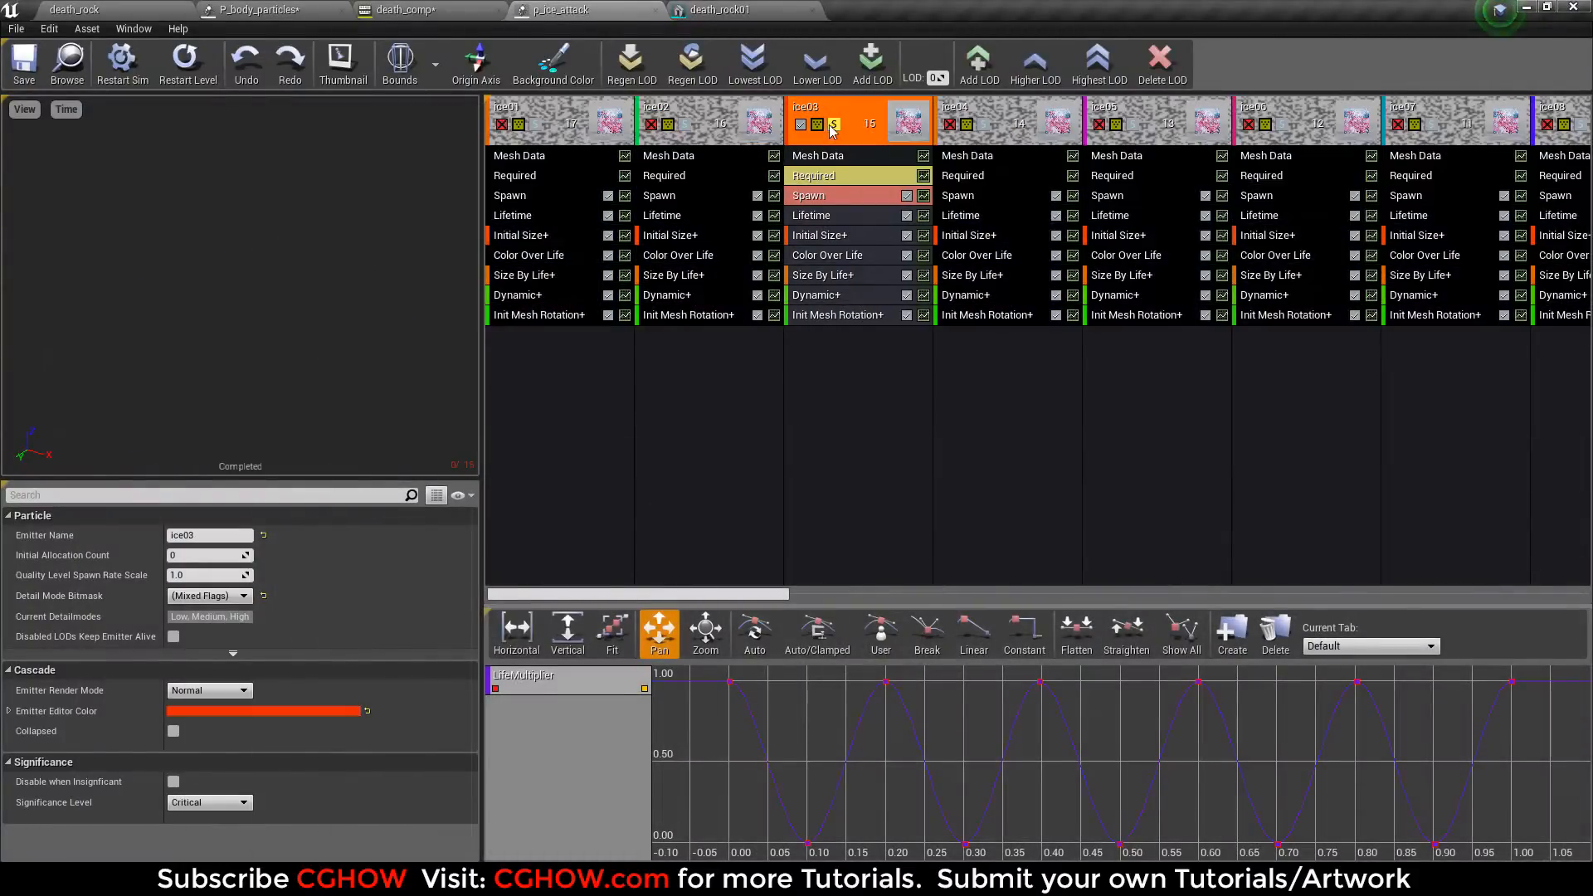
click(618, 879)
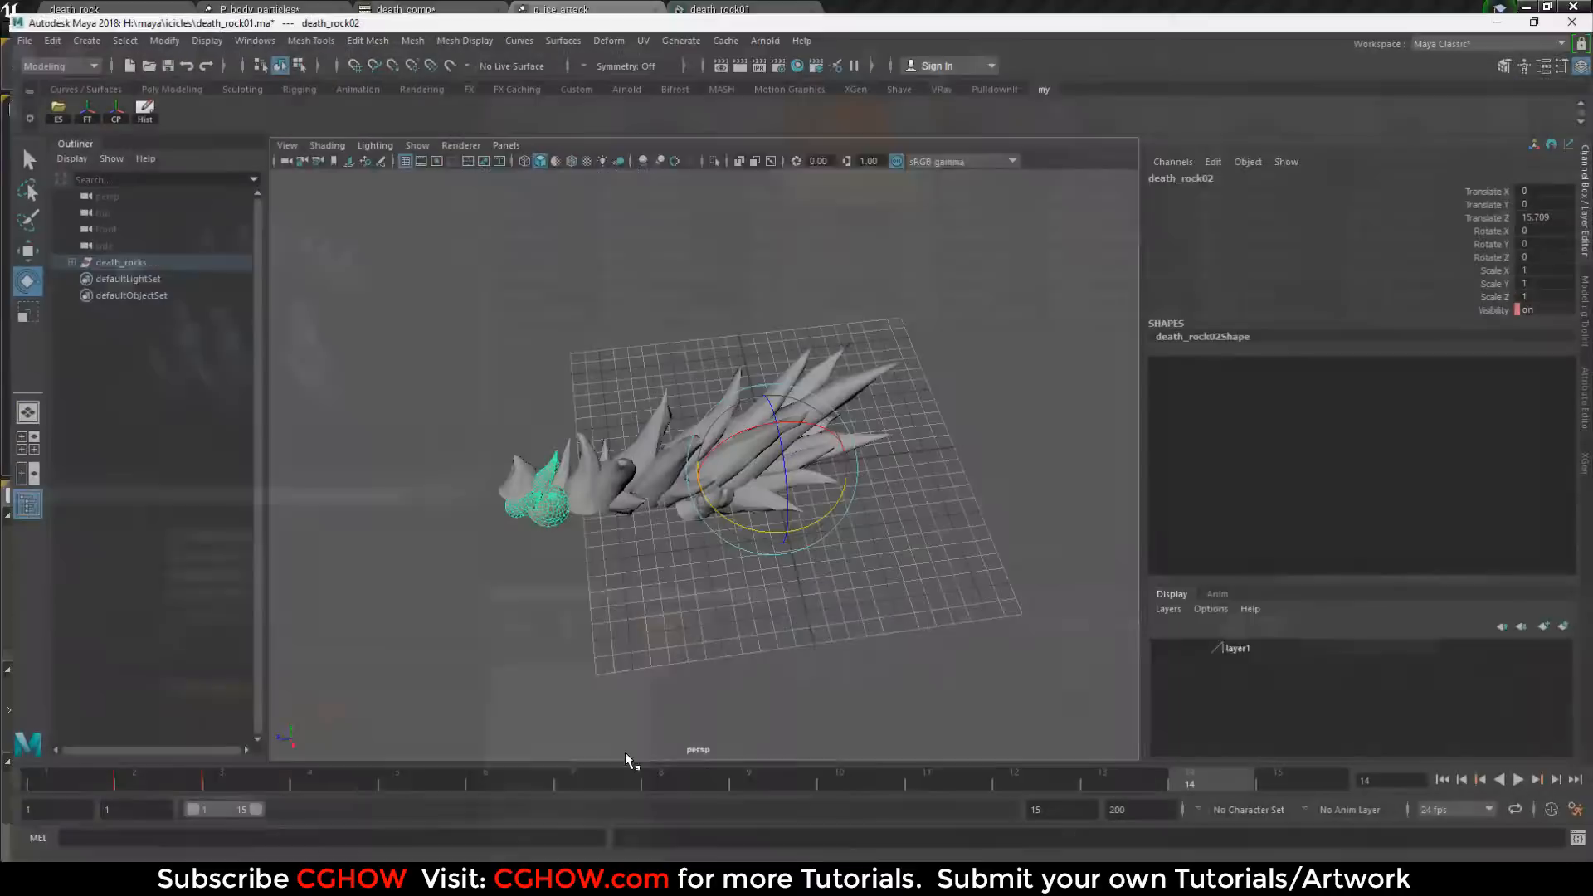
click(674, 879)
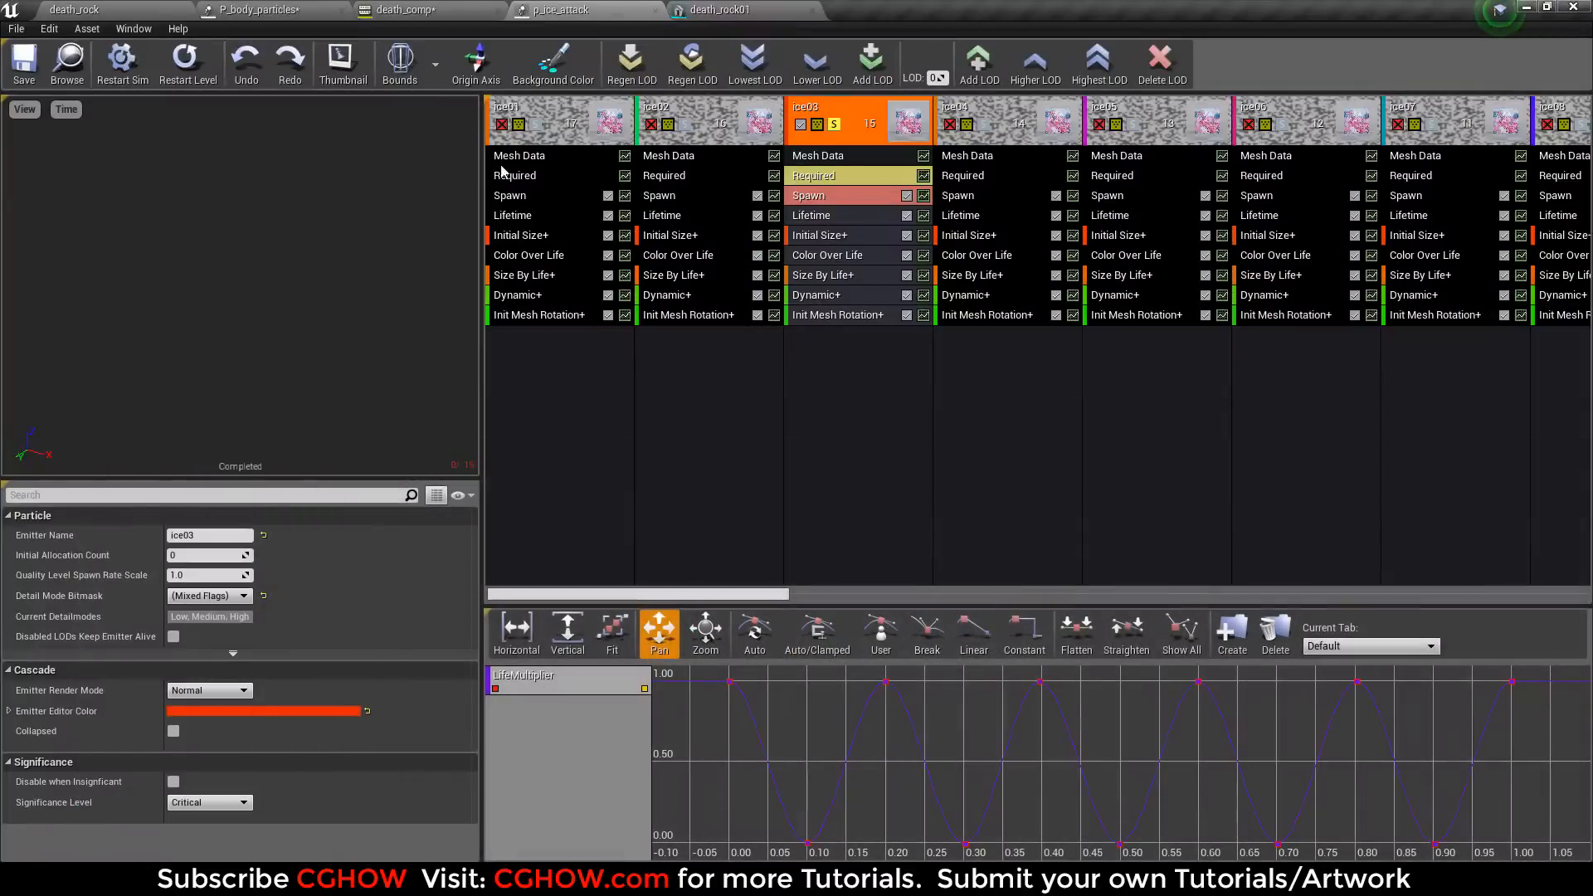
click(833, 126)
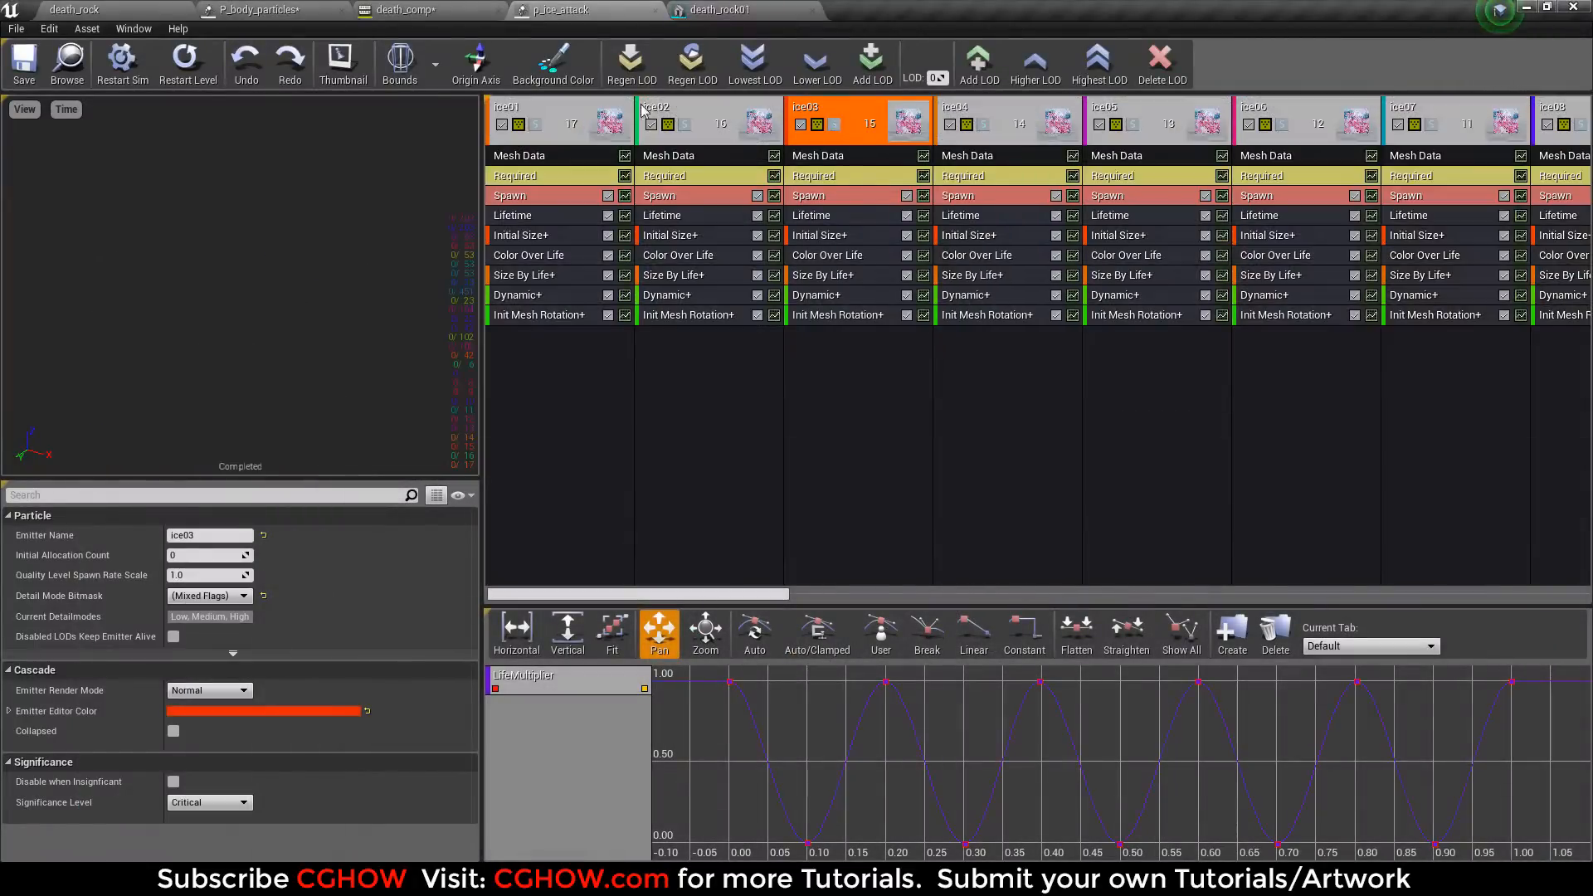
Step: Solo the ice01, ice02, ice03 and ice04 emitters cumulatively to preview the ice rings building up
click(535, 125)
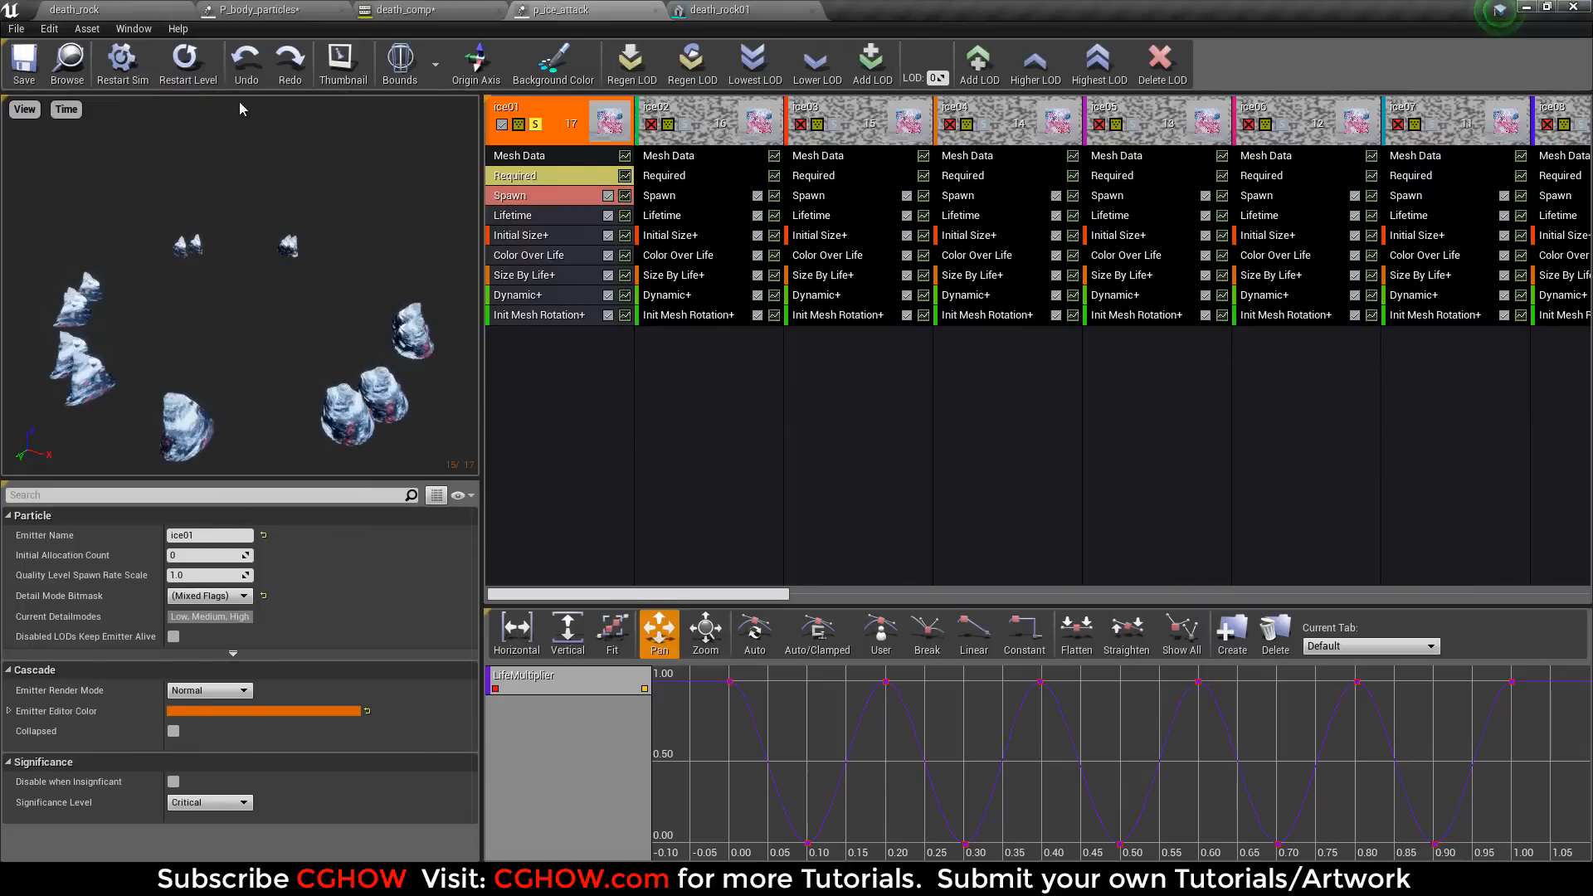
click(685, 124)
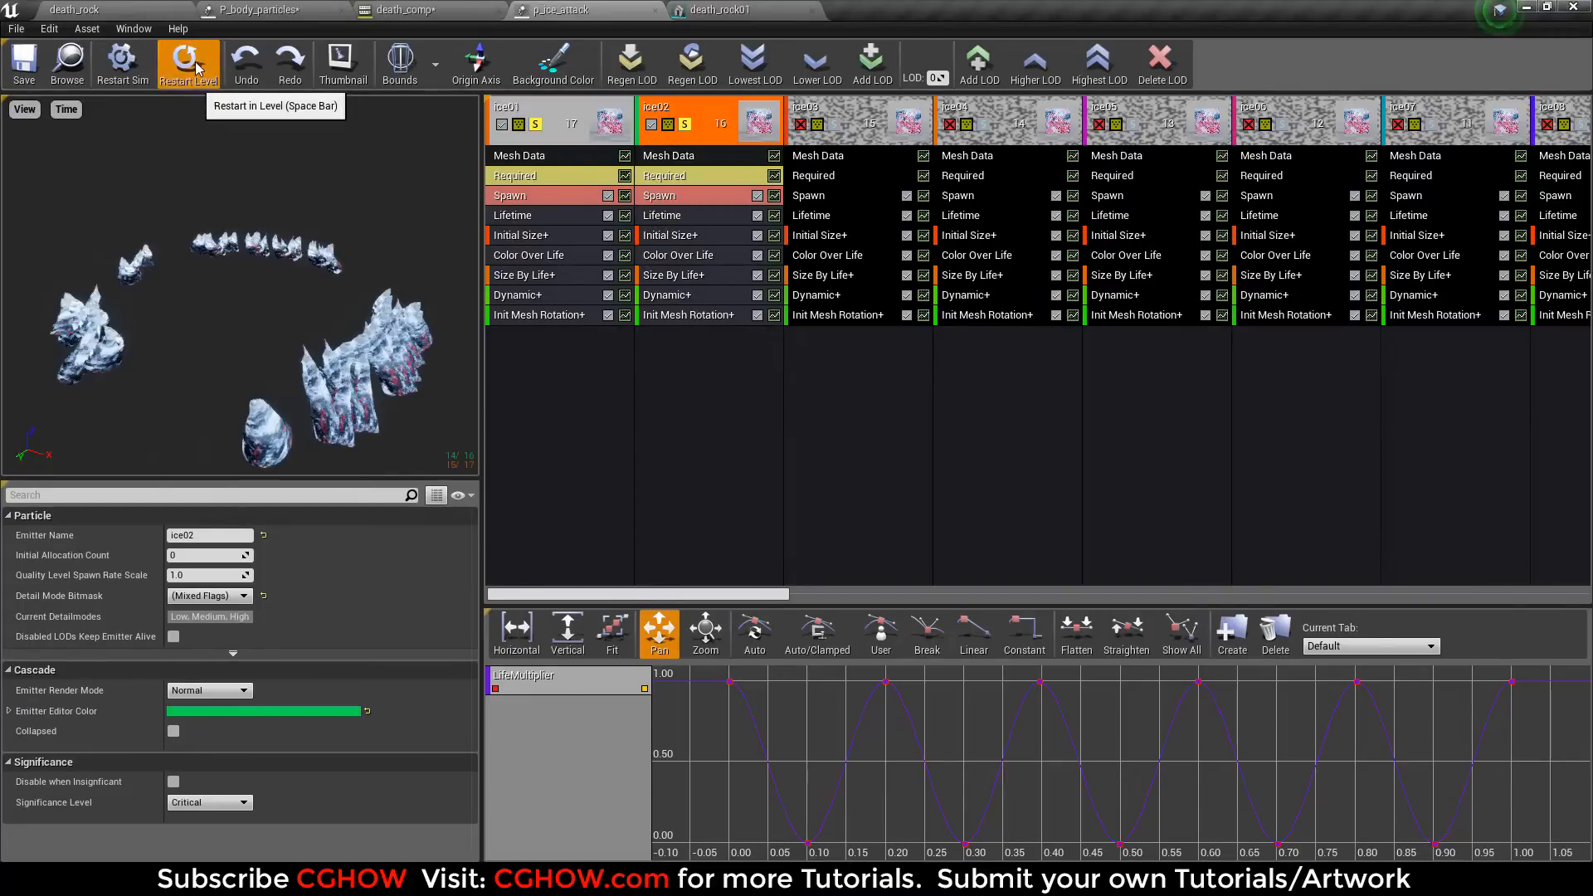
click(833, 125)
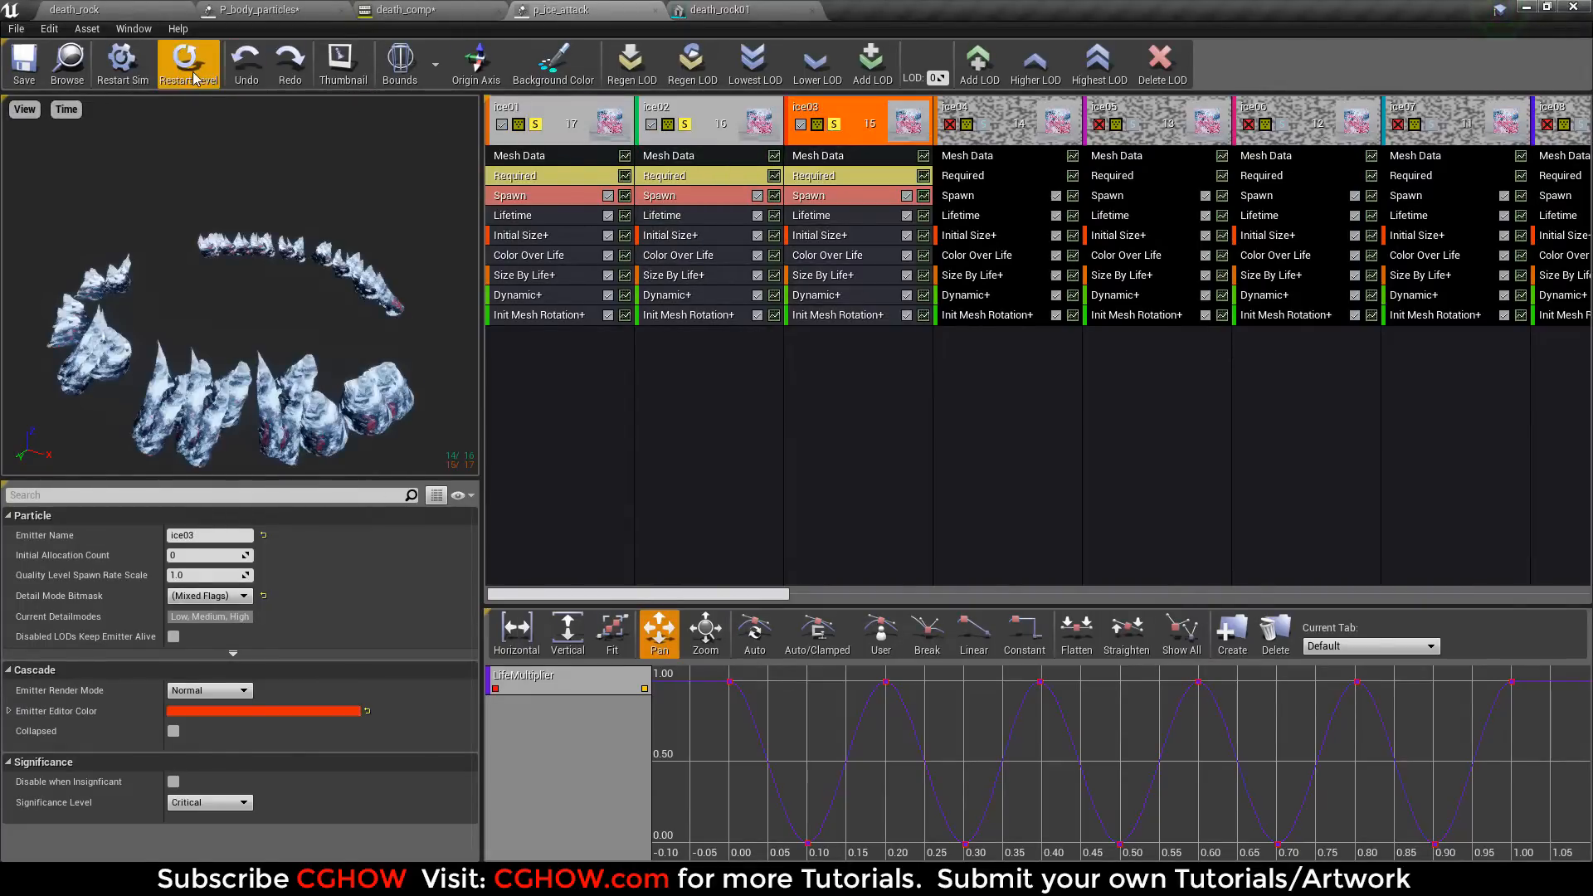
click(987, 125)
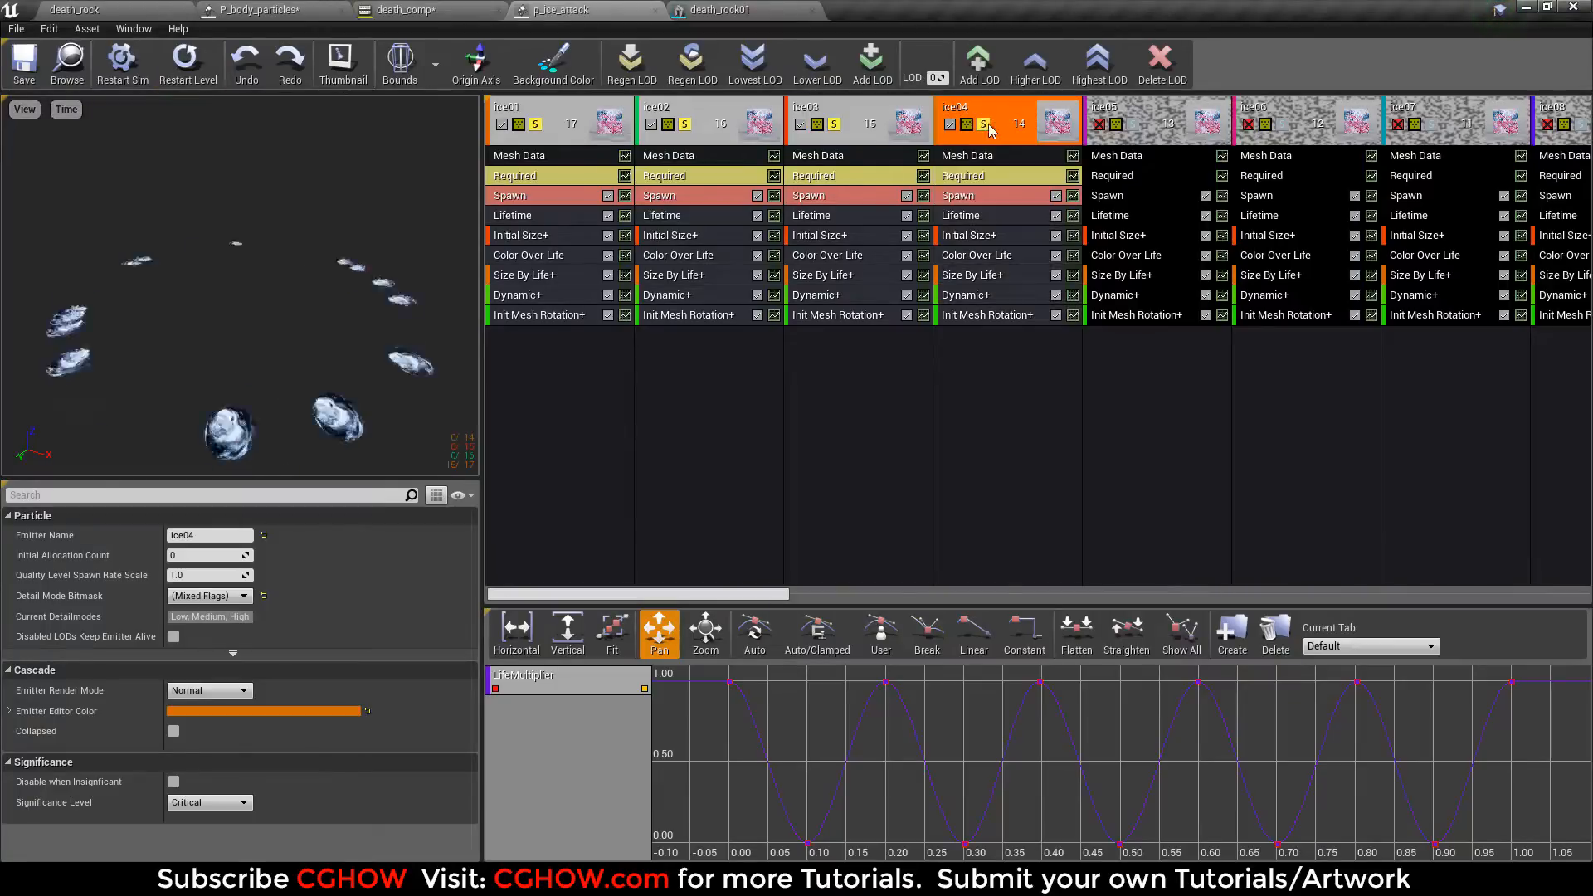
Step: Inspect the Dynamic, Init Mesh Rotation and Initial Size modules shared by the ice emitters
click(637, 294)
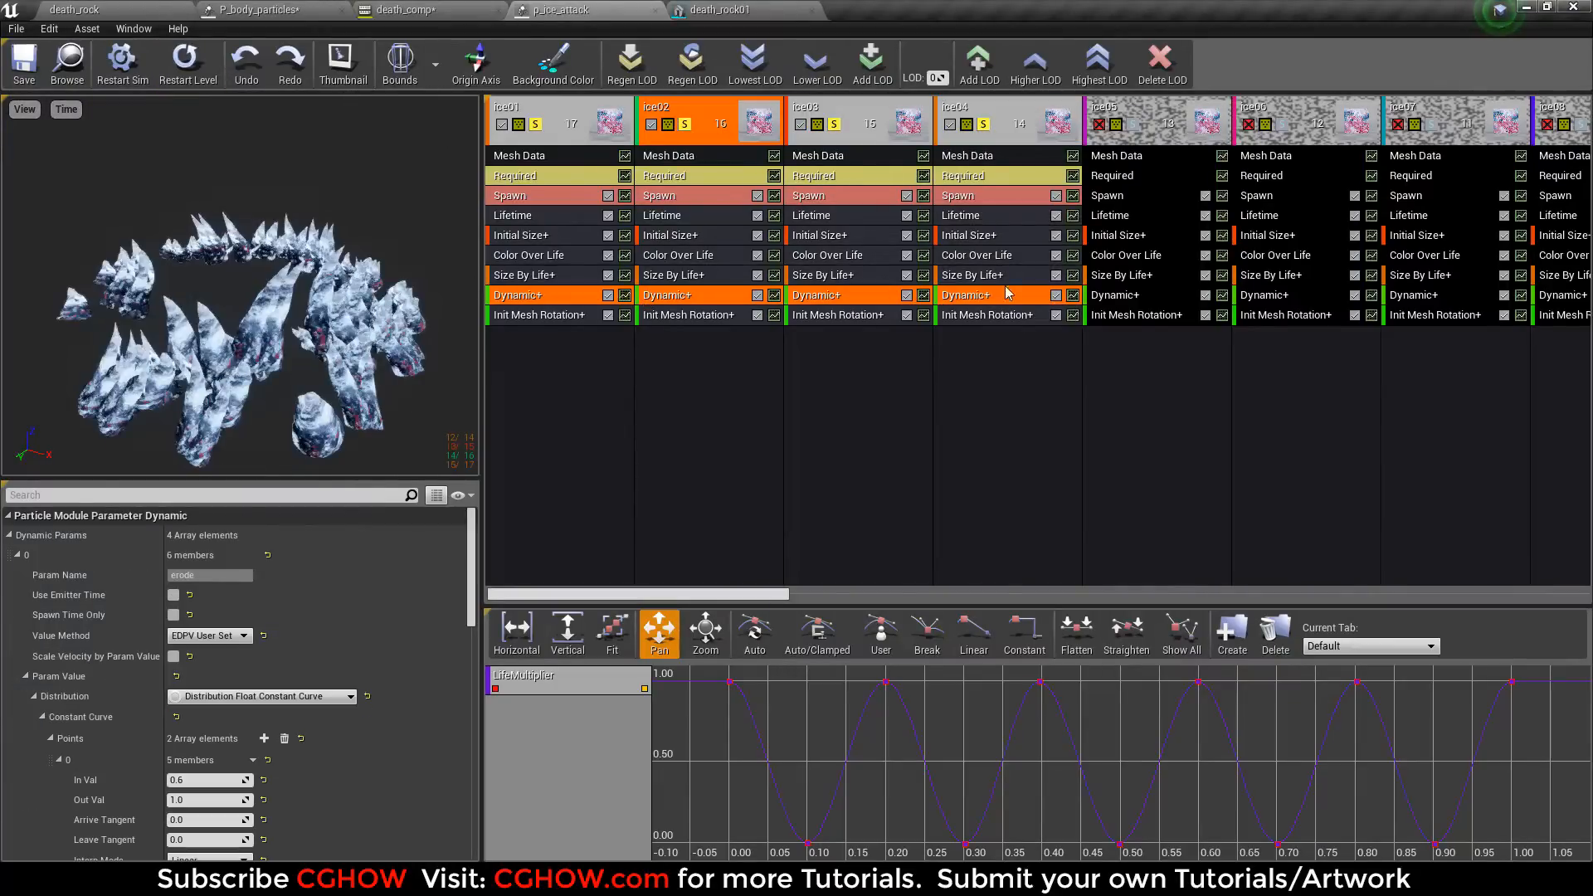
click(672, 318)
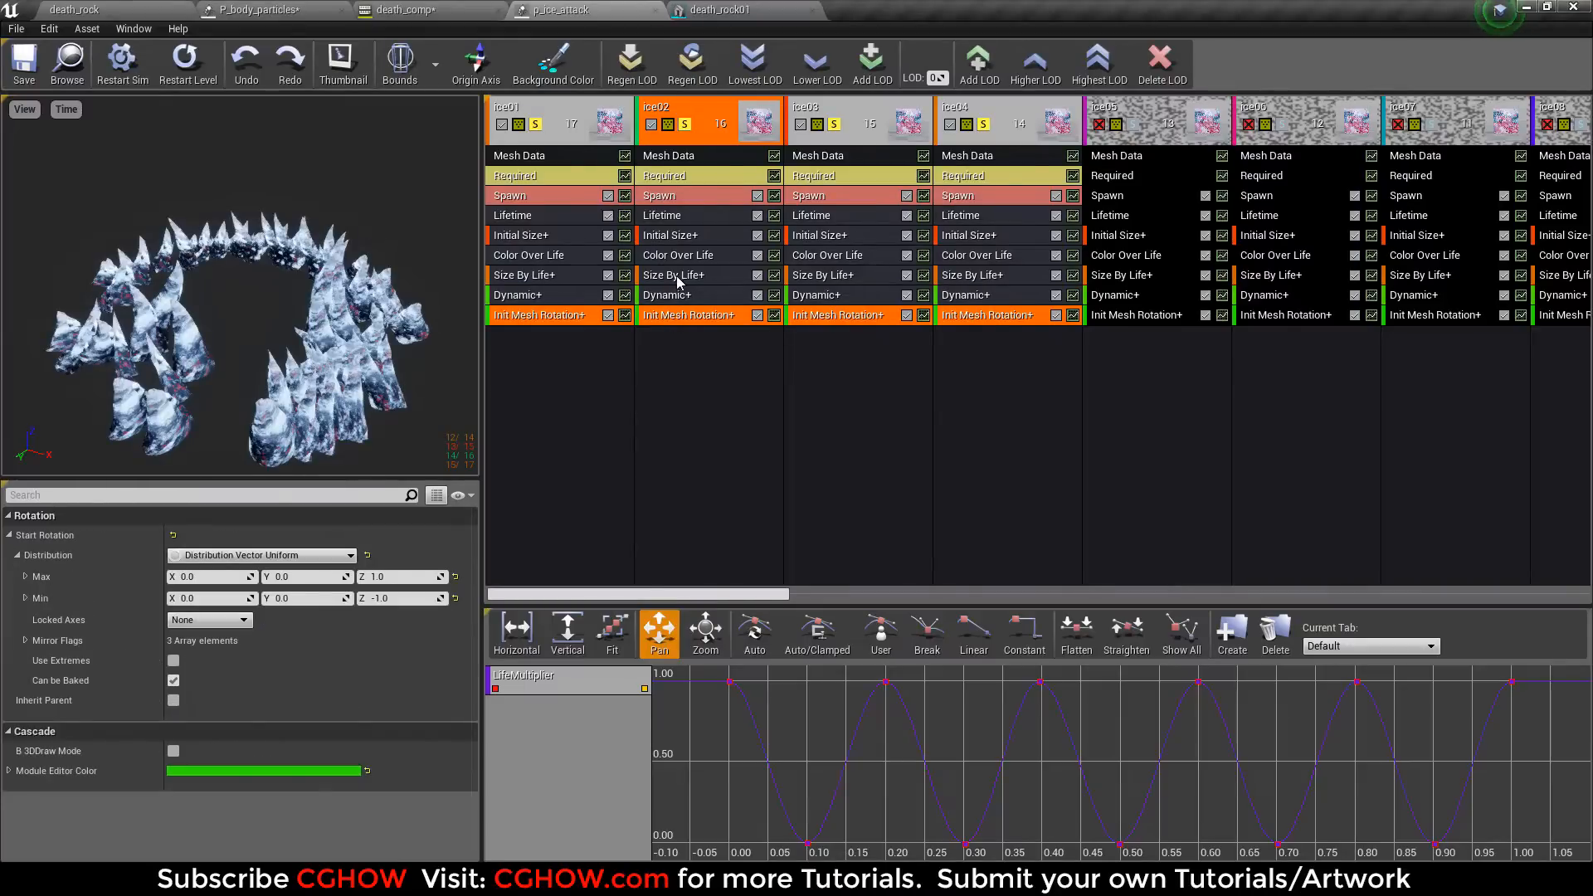
click(862, 235)
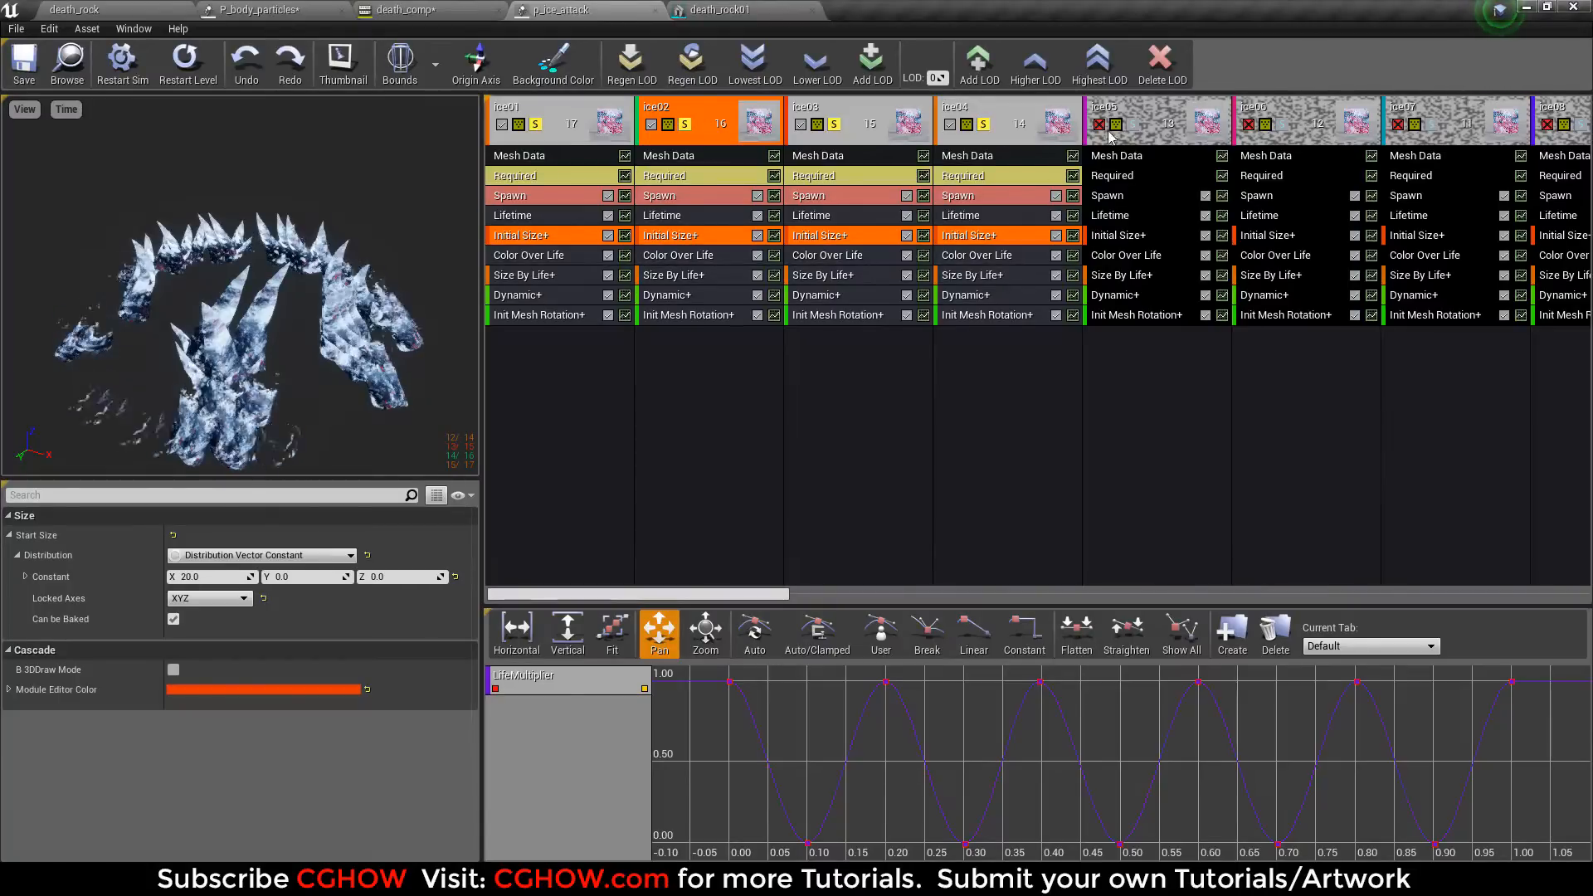
Step: Add the ice05, ice06, ice07 and ice08 emitters to the soloed set
click(1132, 125)
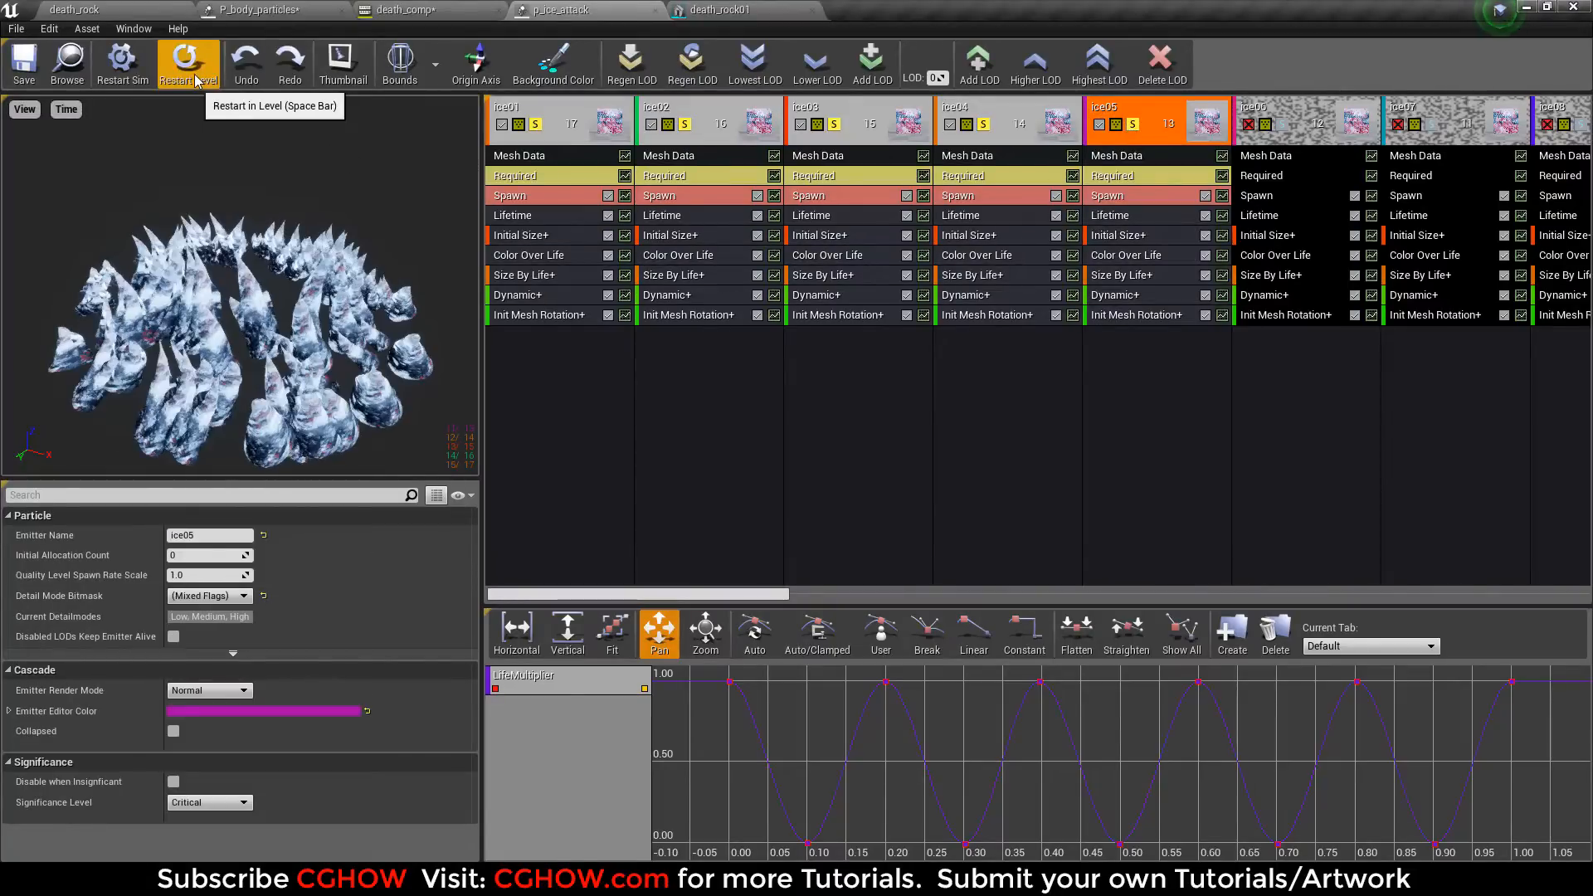
click(1281, 124)
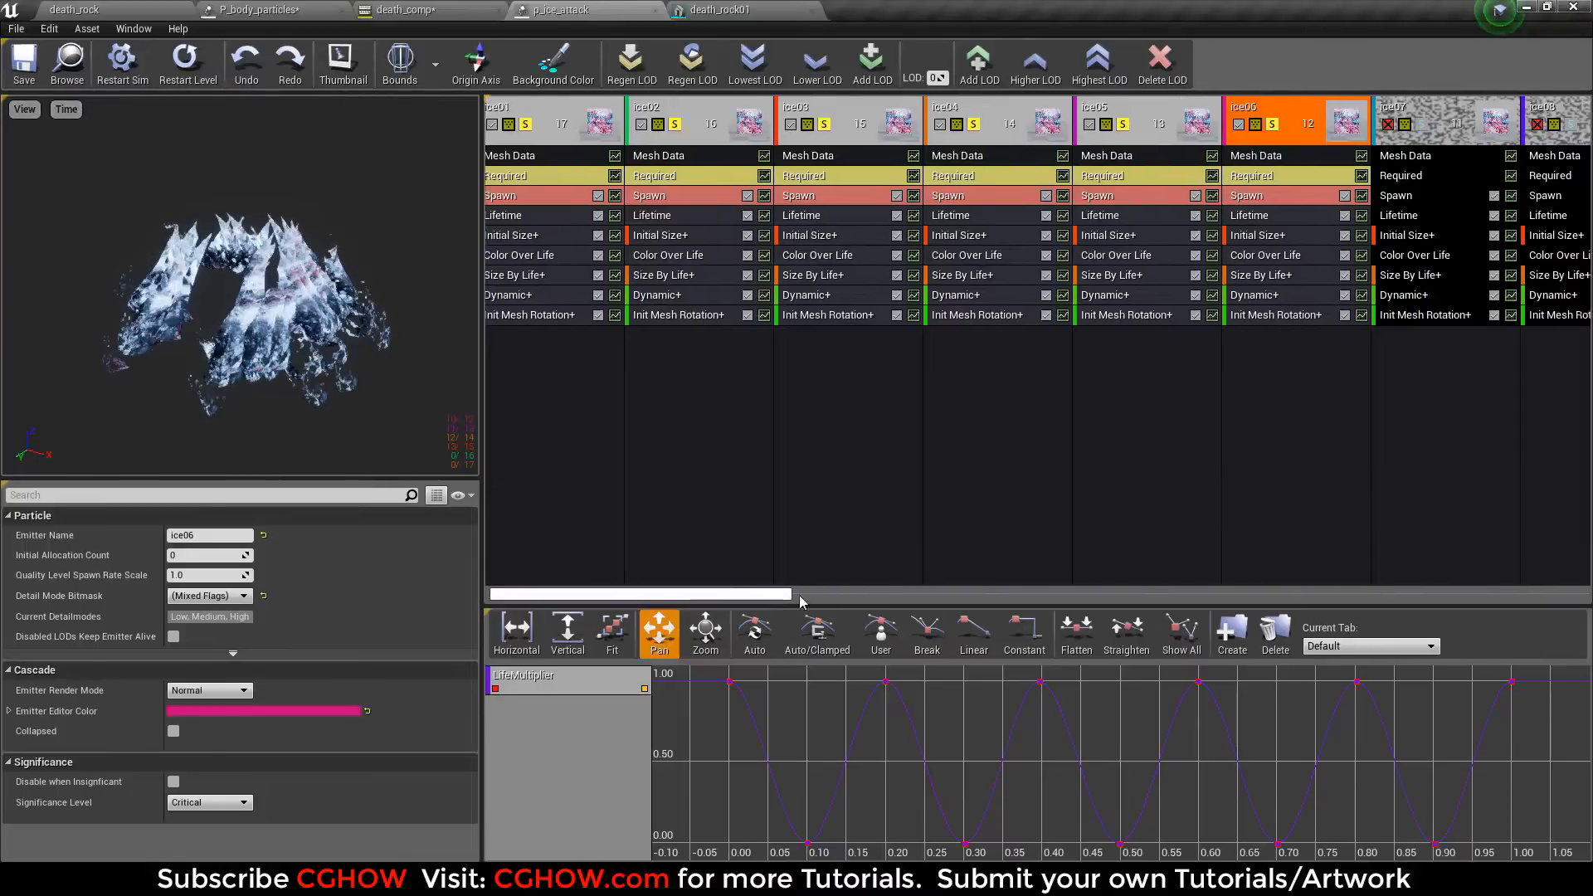
drag(780, 595, 960, 595)
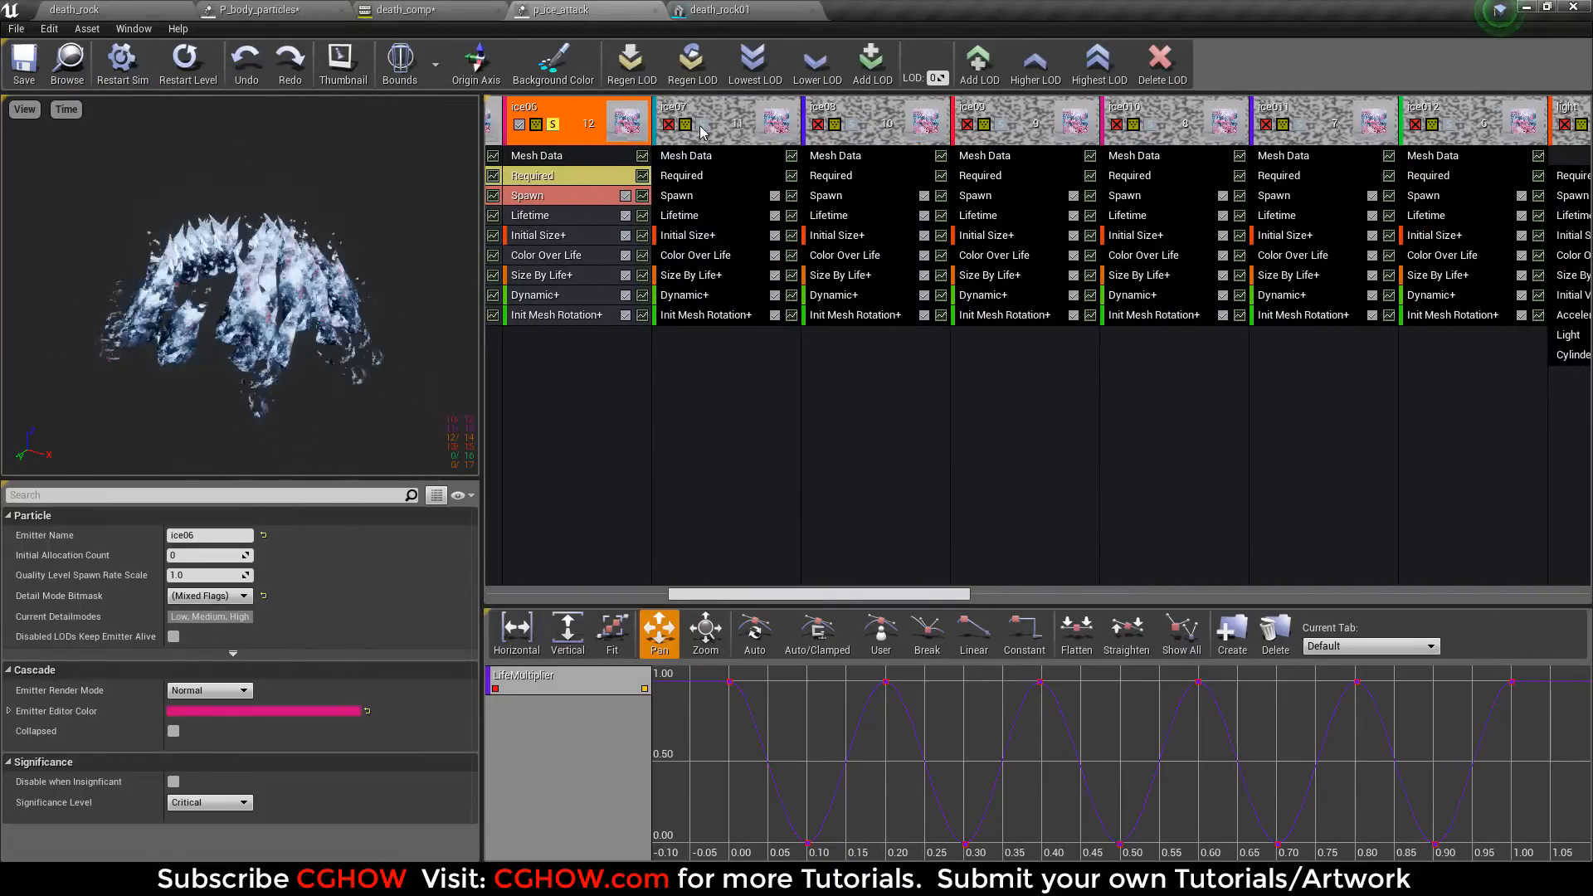
click(702, 124)
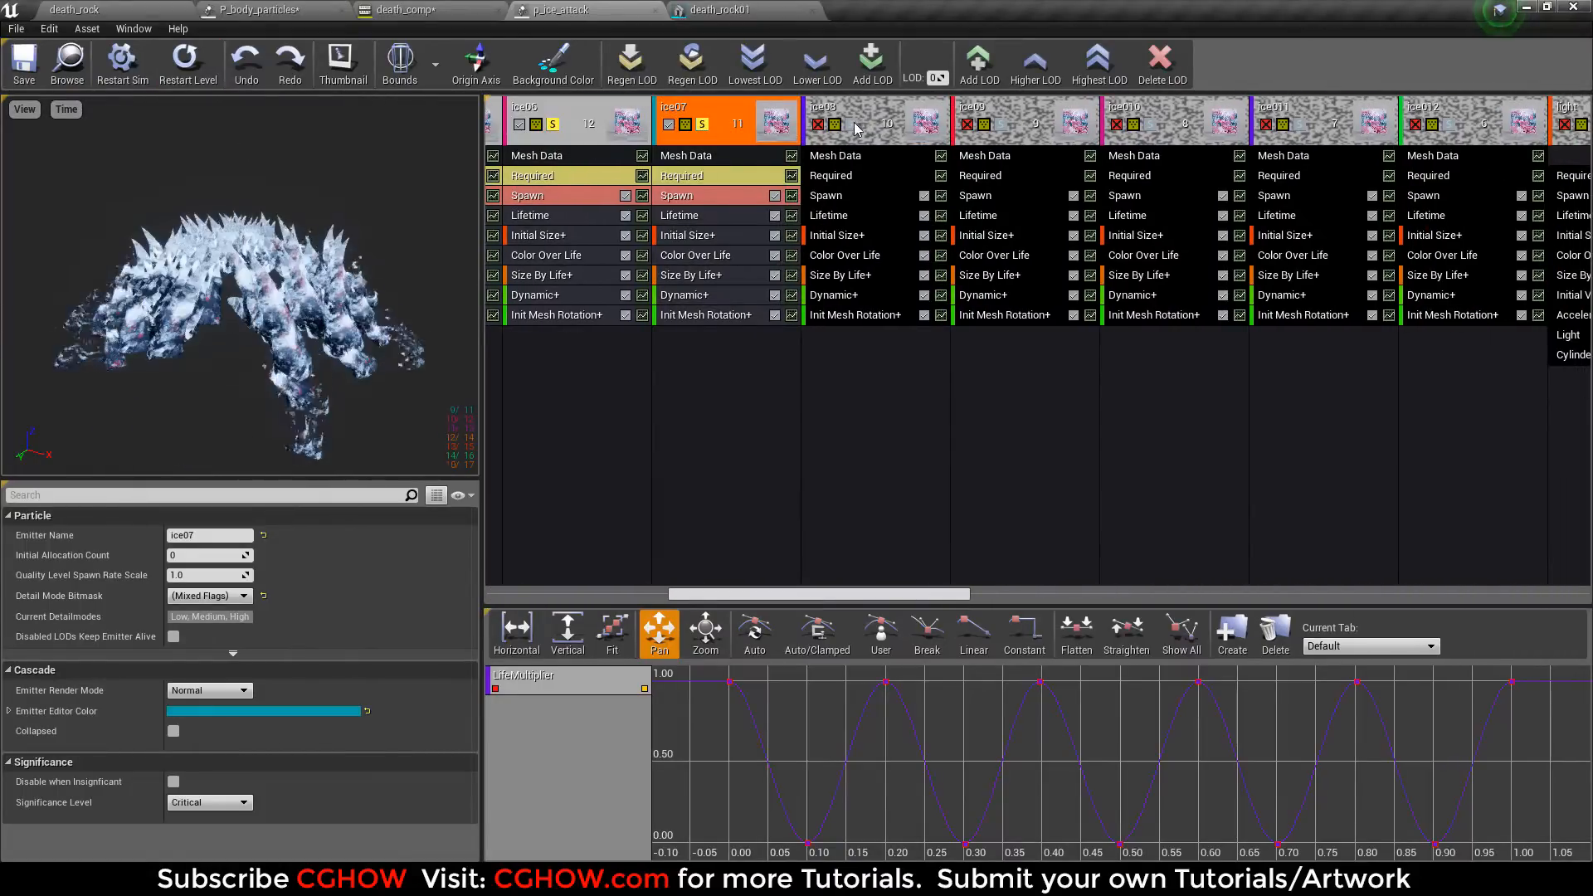
click(852, 124)
Step: Examine the Mesh Data modules of the ice07, ice06 and ice01 to ice04 emitters to compare their assigned rock meshes
click(687, 155)
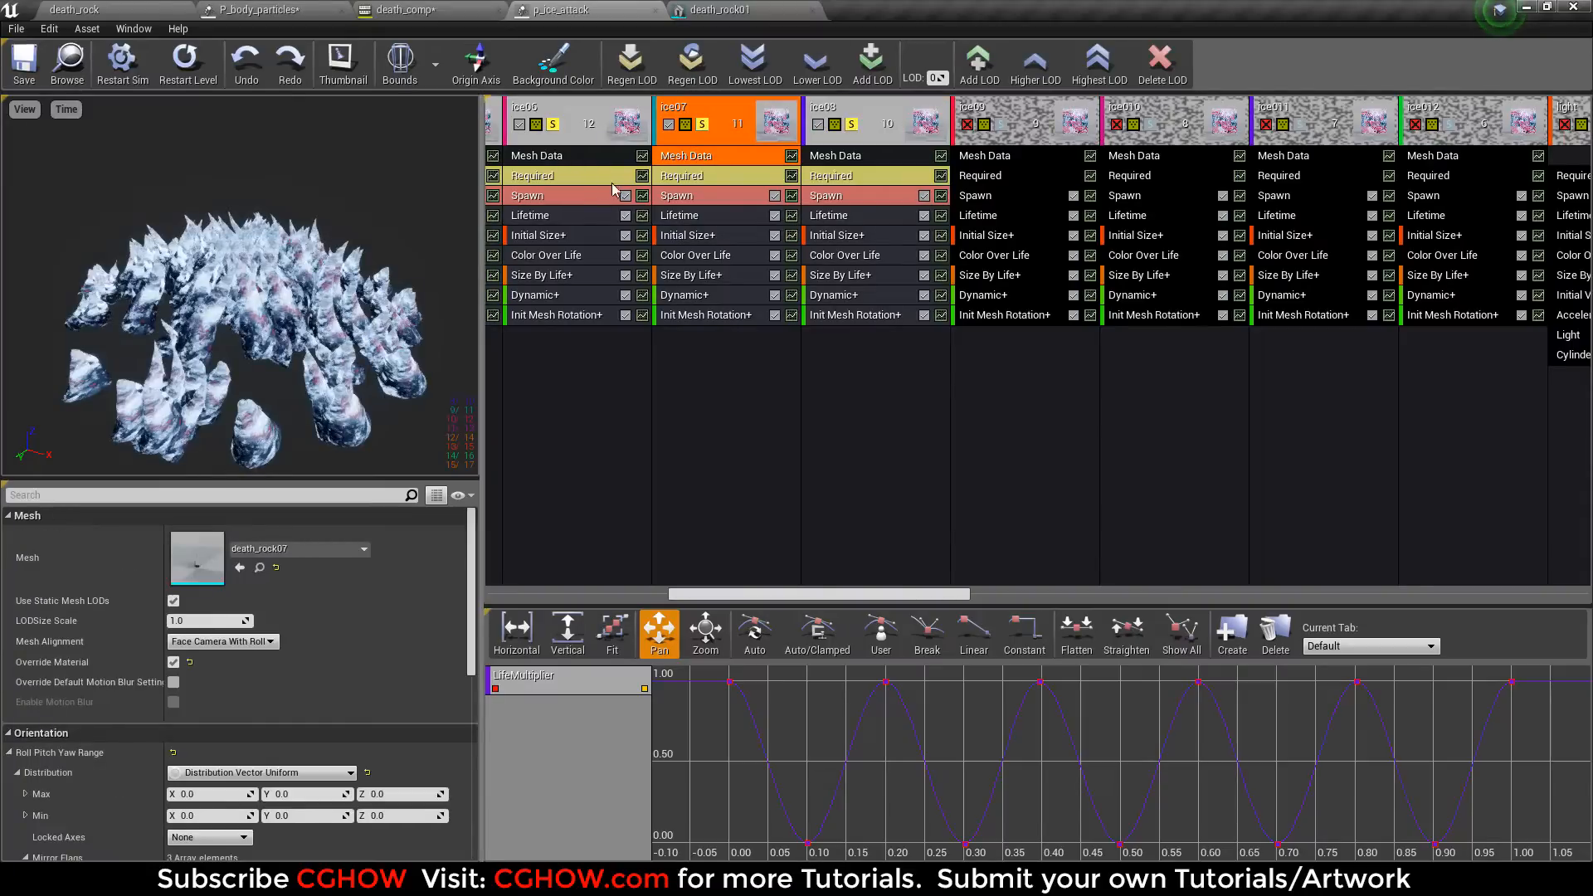
click(547, 155)
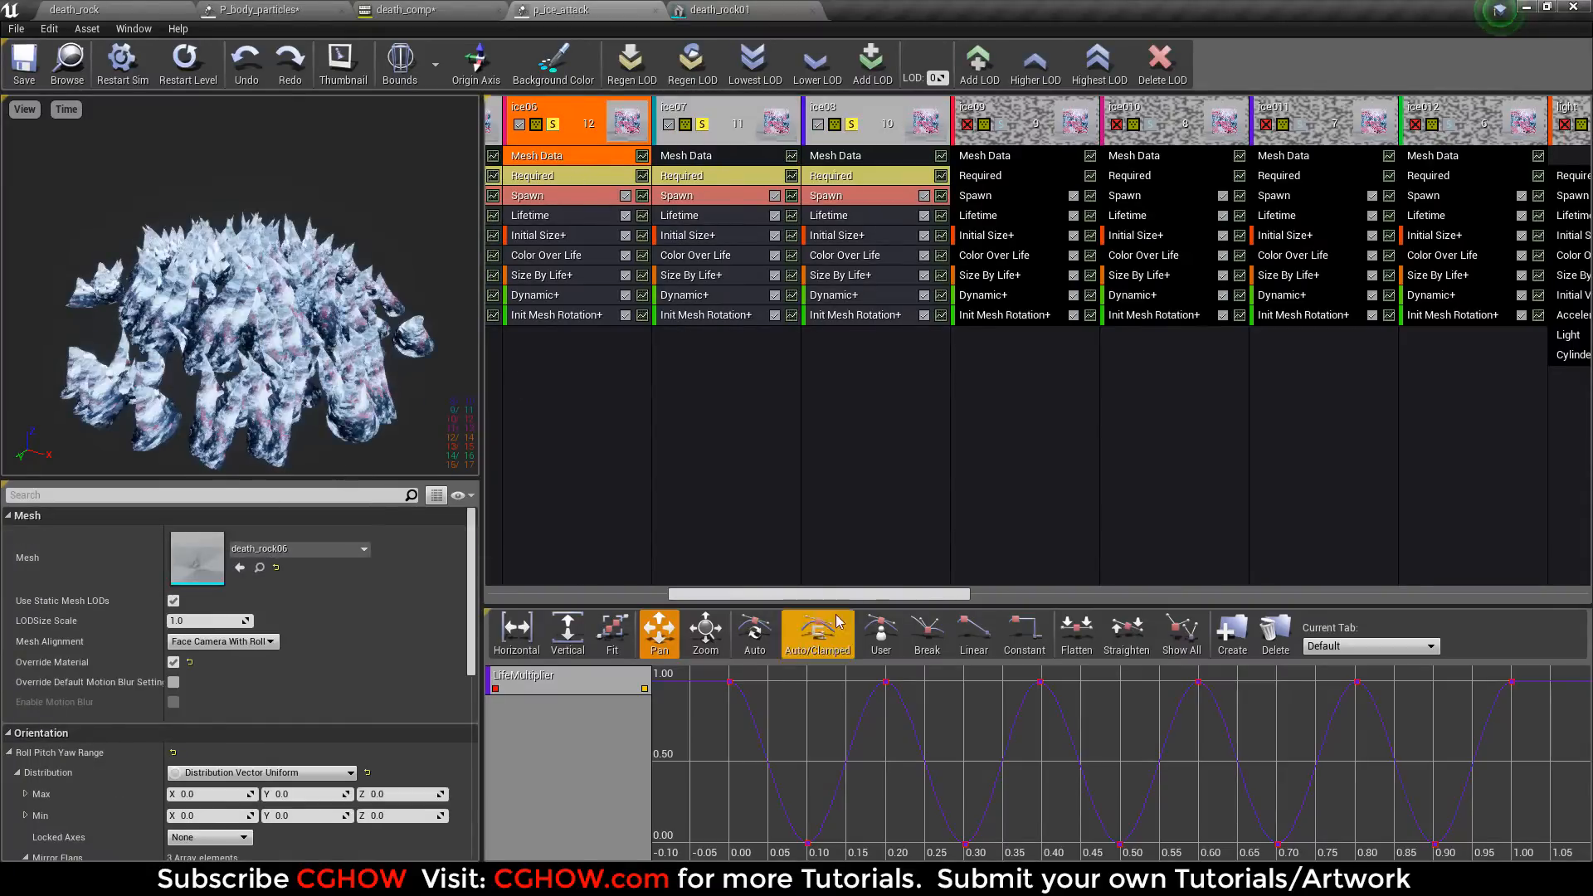
drag(813, 594, 538, 579)
click(531, 156)
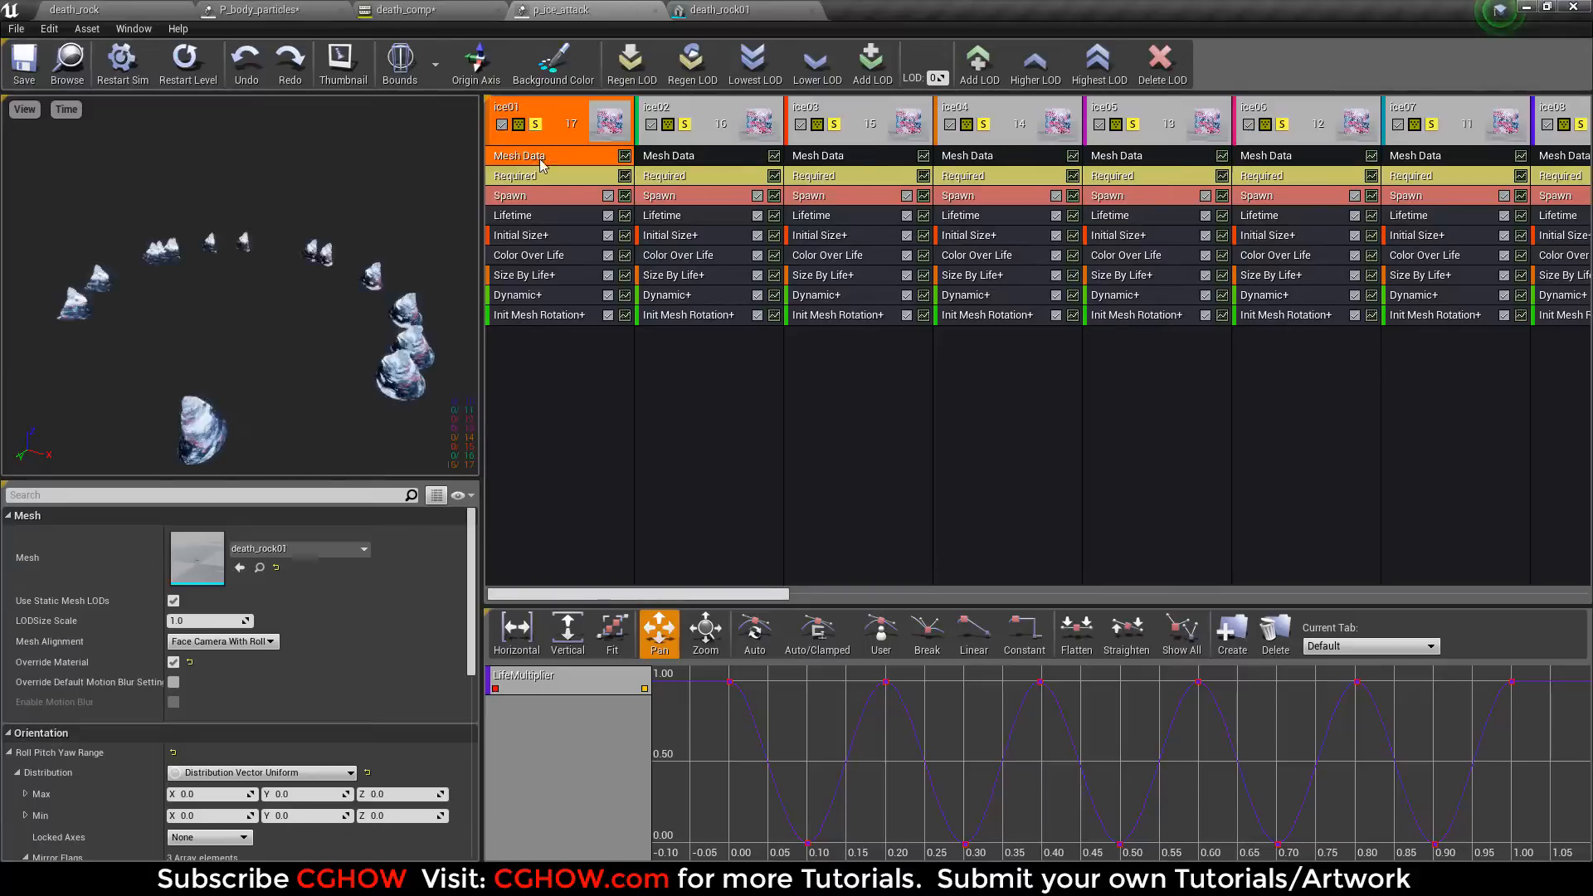
click(689, 156)
click(836, 162)
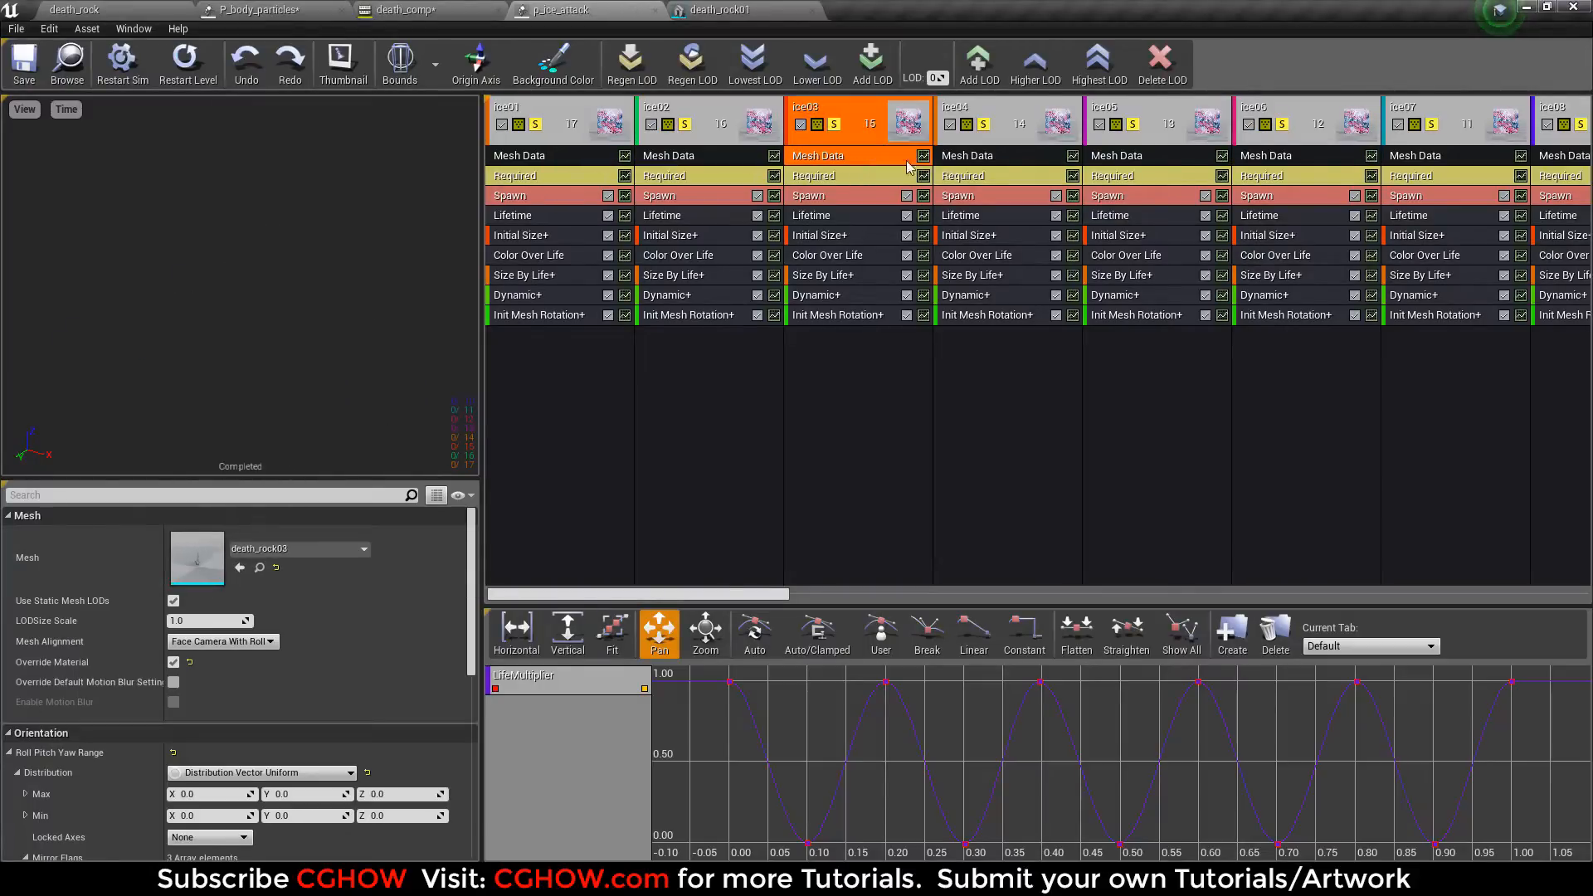
click(973, 162)
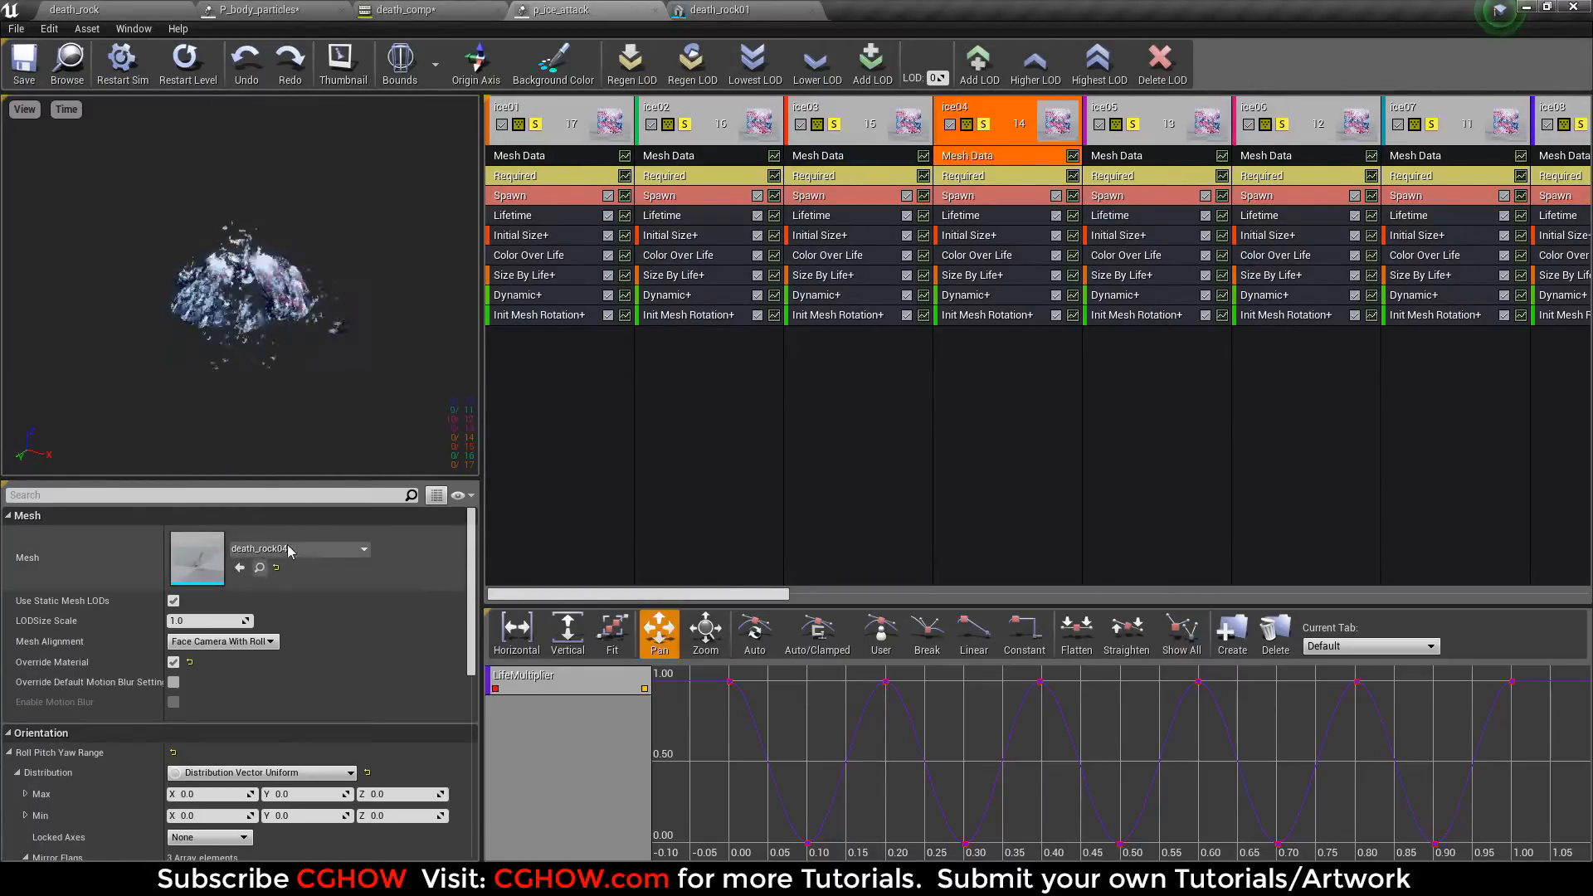
click(604, 162)
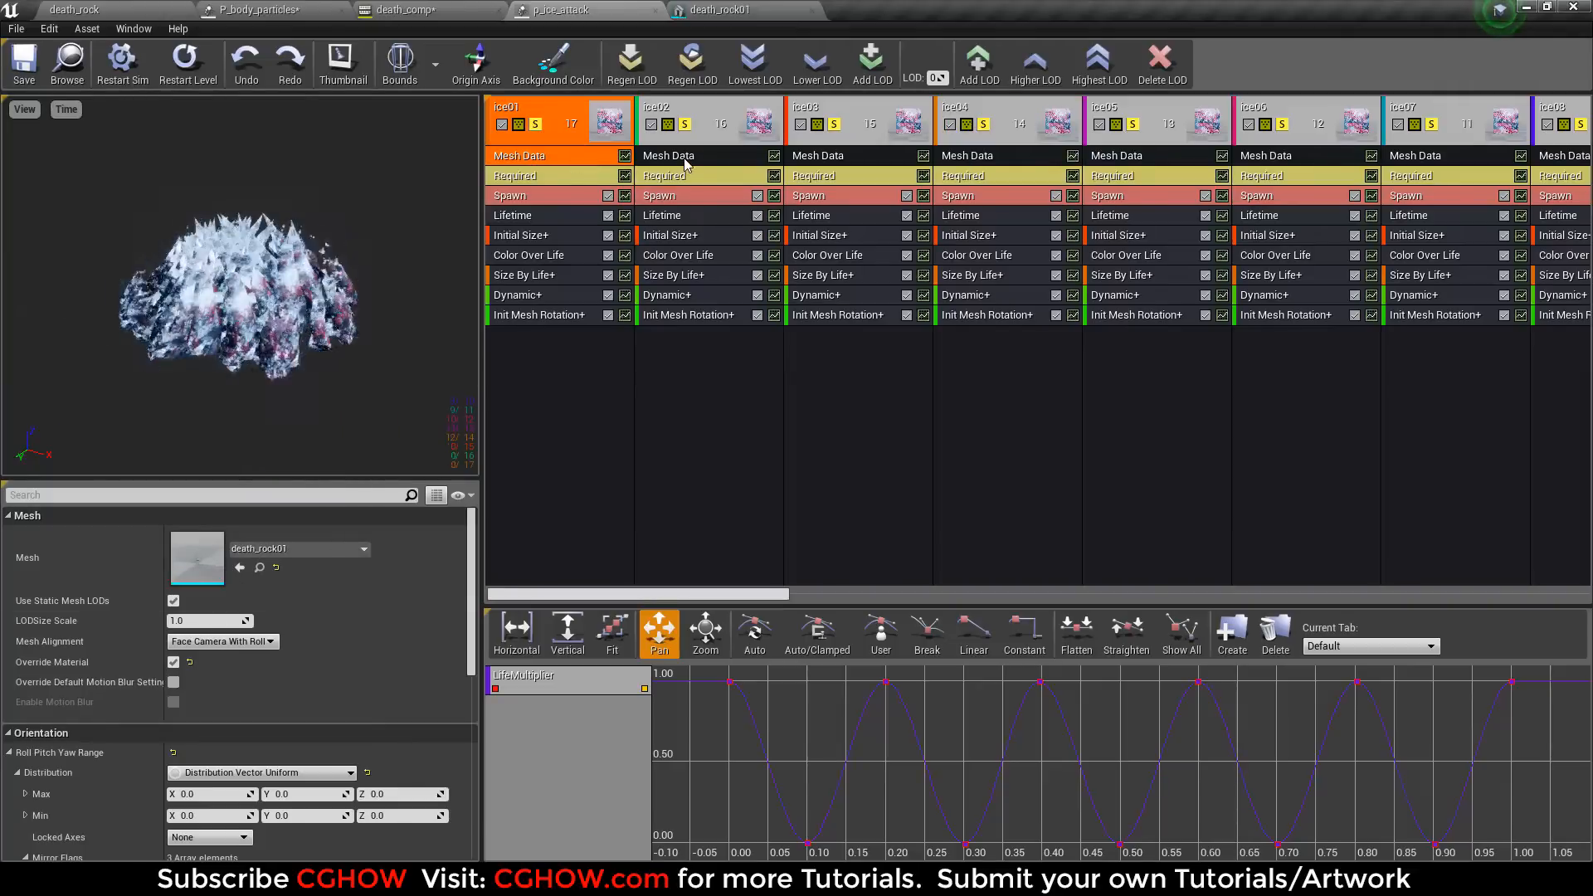
click(722, 158)
click(971, 158)
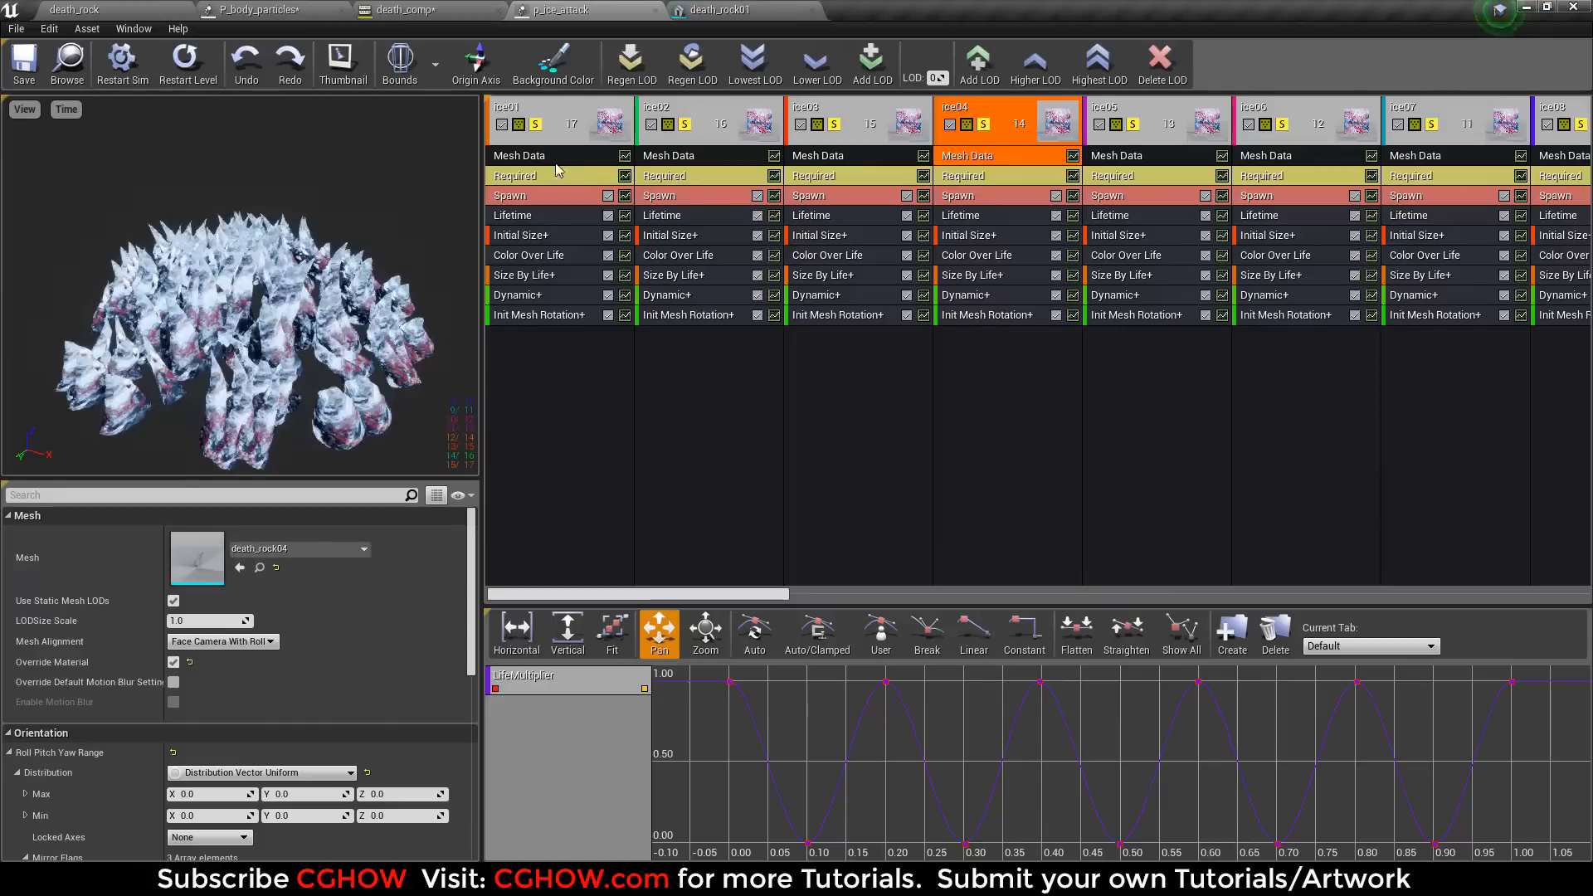
Step: Clear the solo from all ice emitters and solo only ice01 and ice02
click(989, 127)
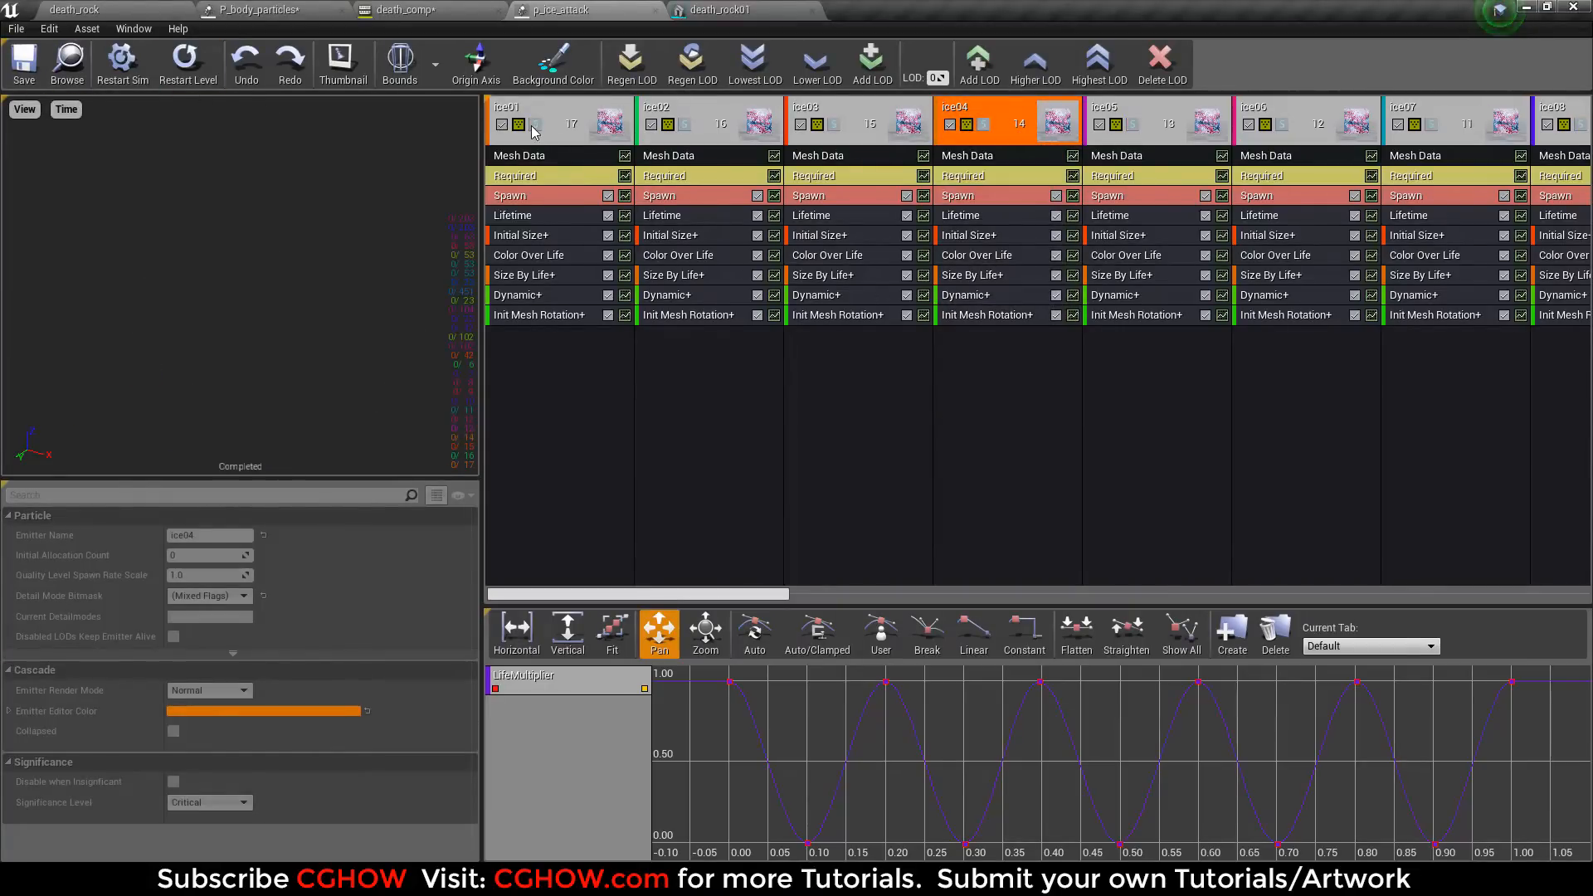
click(534, 125)
click(685, 125)
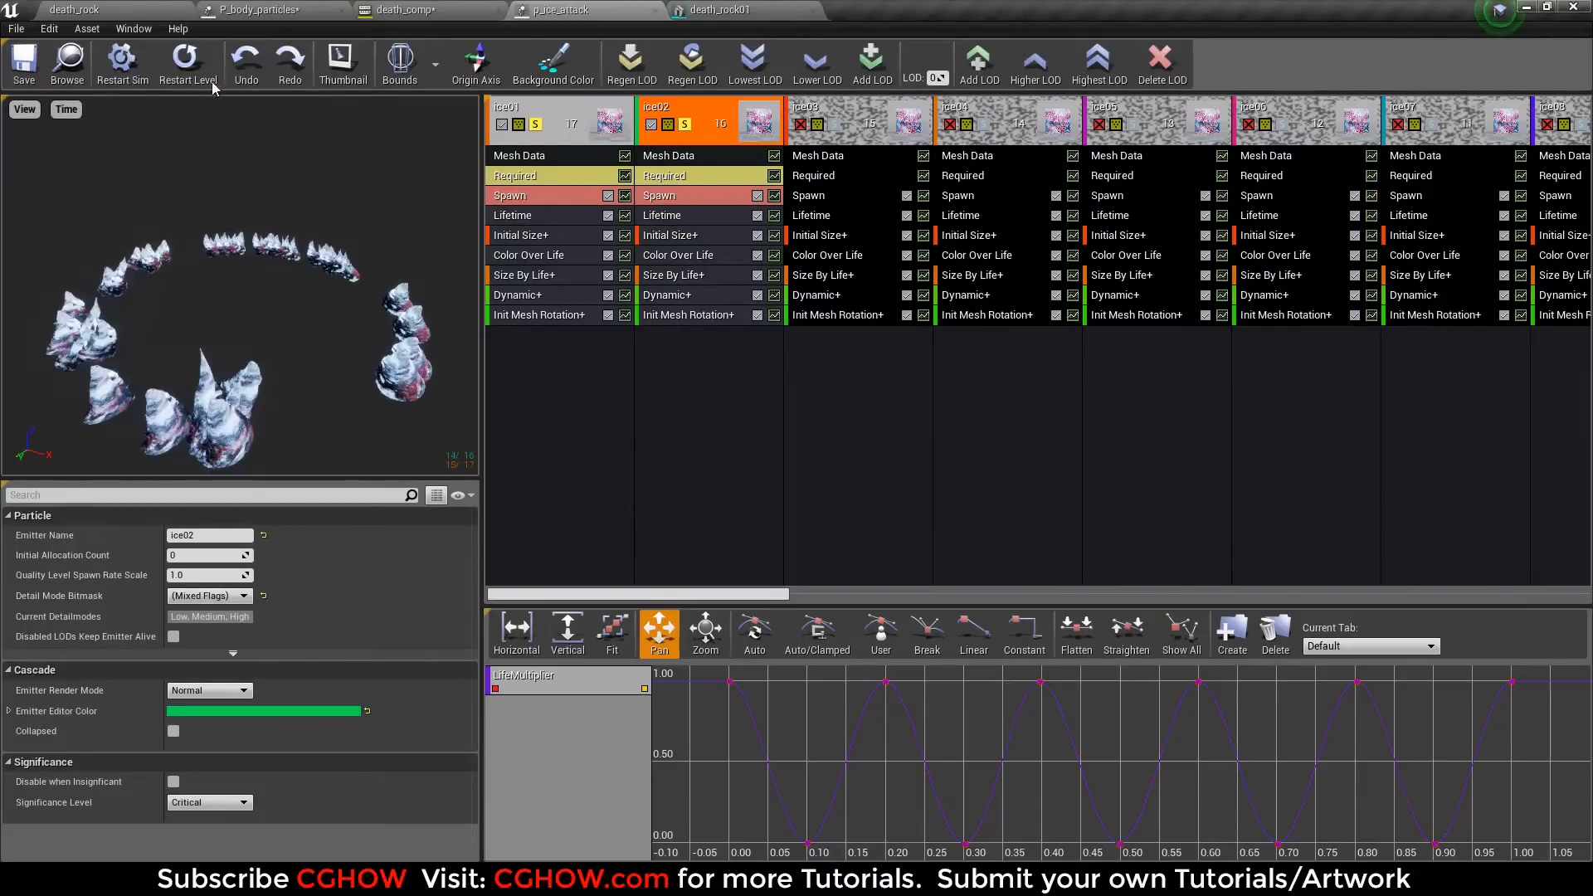
Step: Compare the Emitter Delay values in the Required modules of ice01 and ice02
click(578, 174)
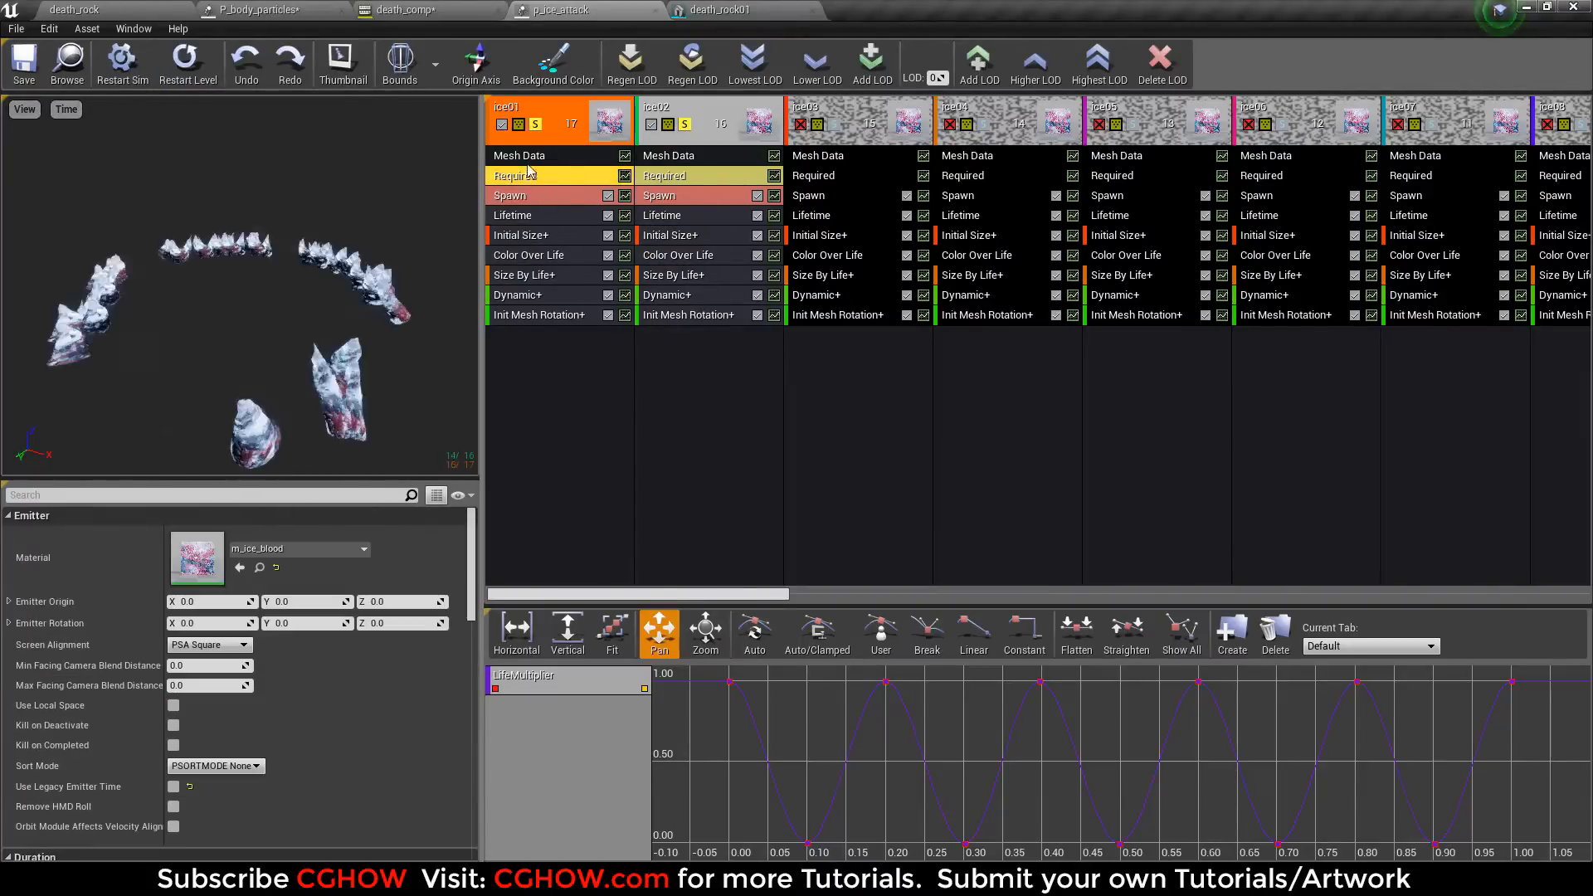
scroll(366, 682, down, 5)
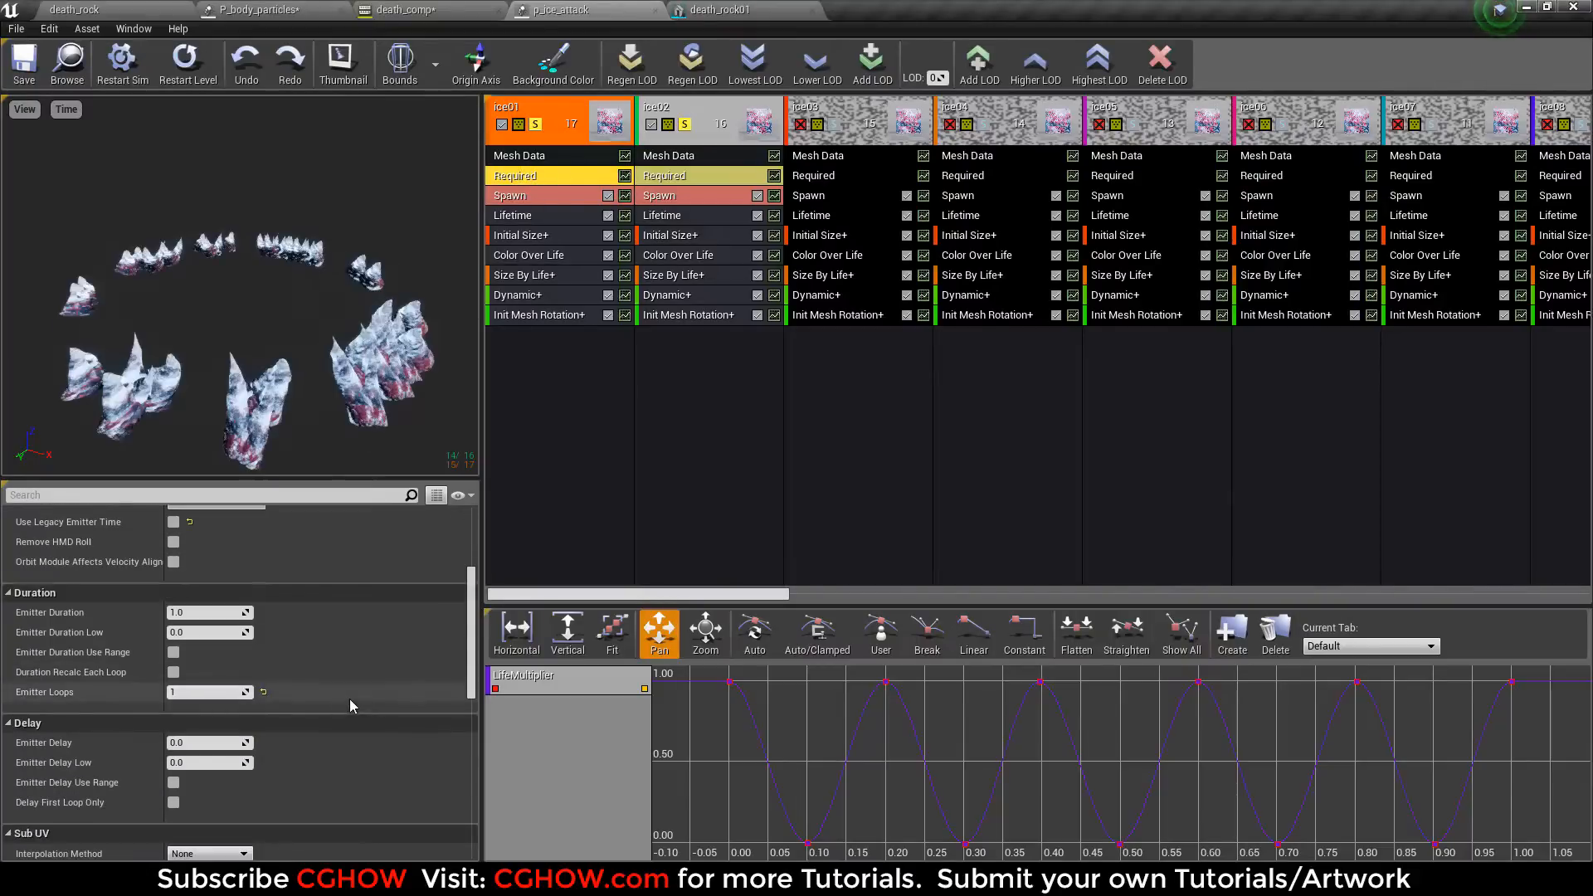
click(676, 179)
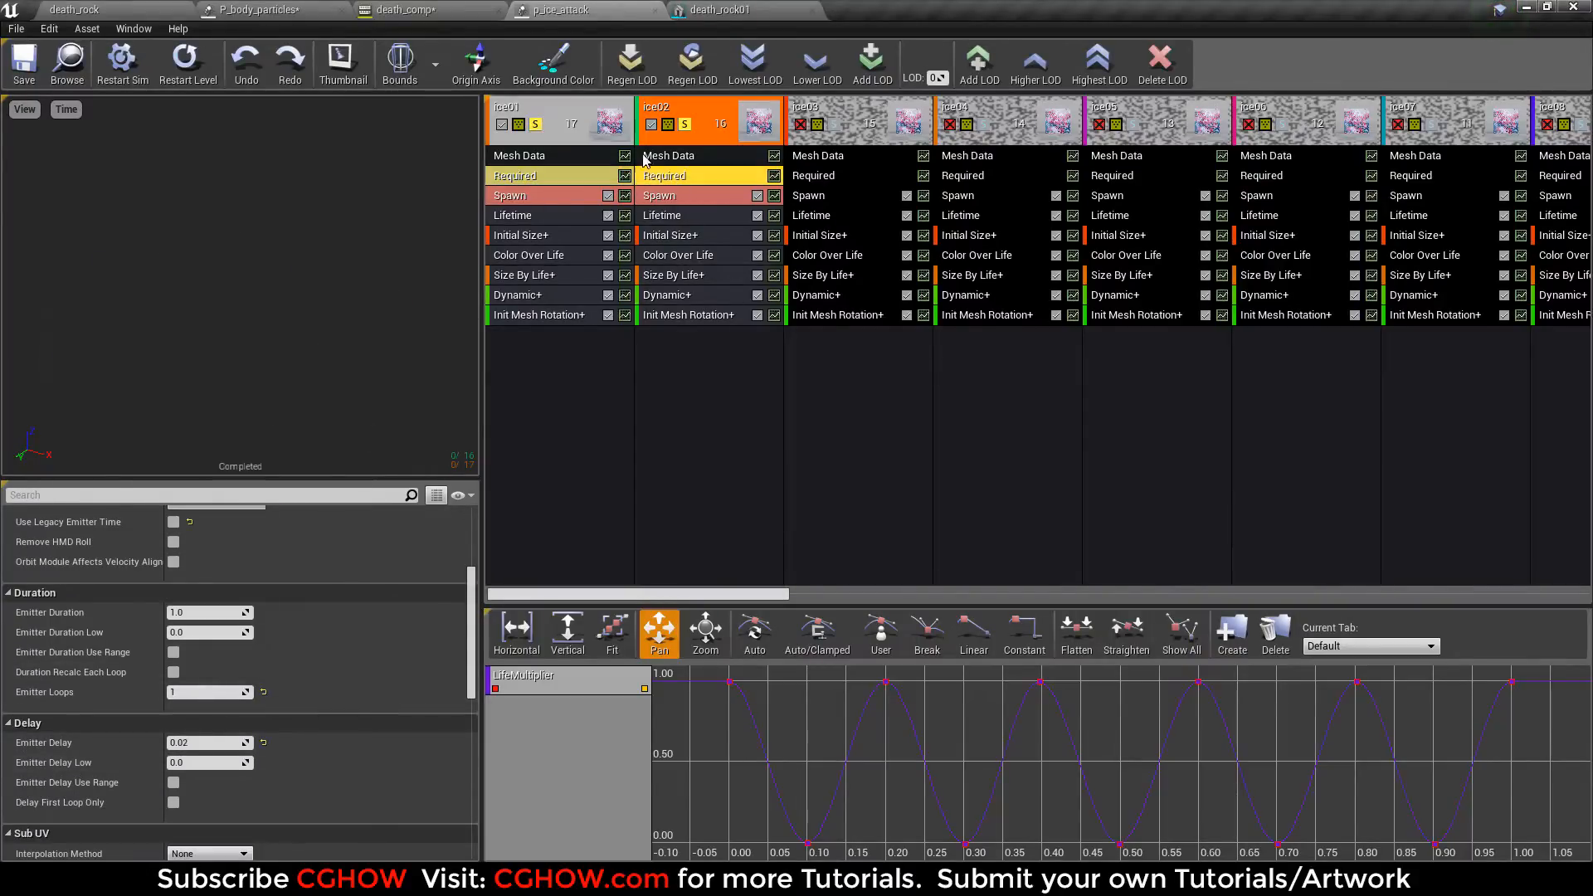
Step: Add ice03 and ice04 to the soloed emitters and check the Emitter Delay in their Required modules
click(834, 125)
click(839, 175)
scroll(325, 738, down, 10)
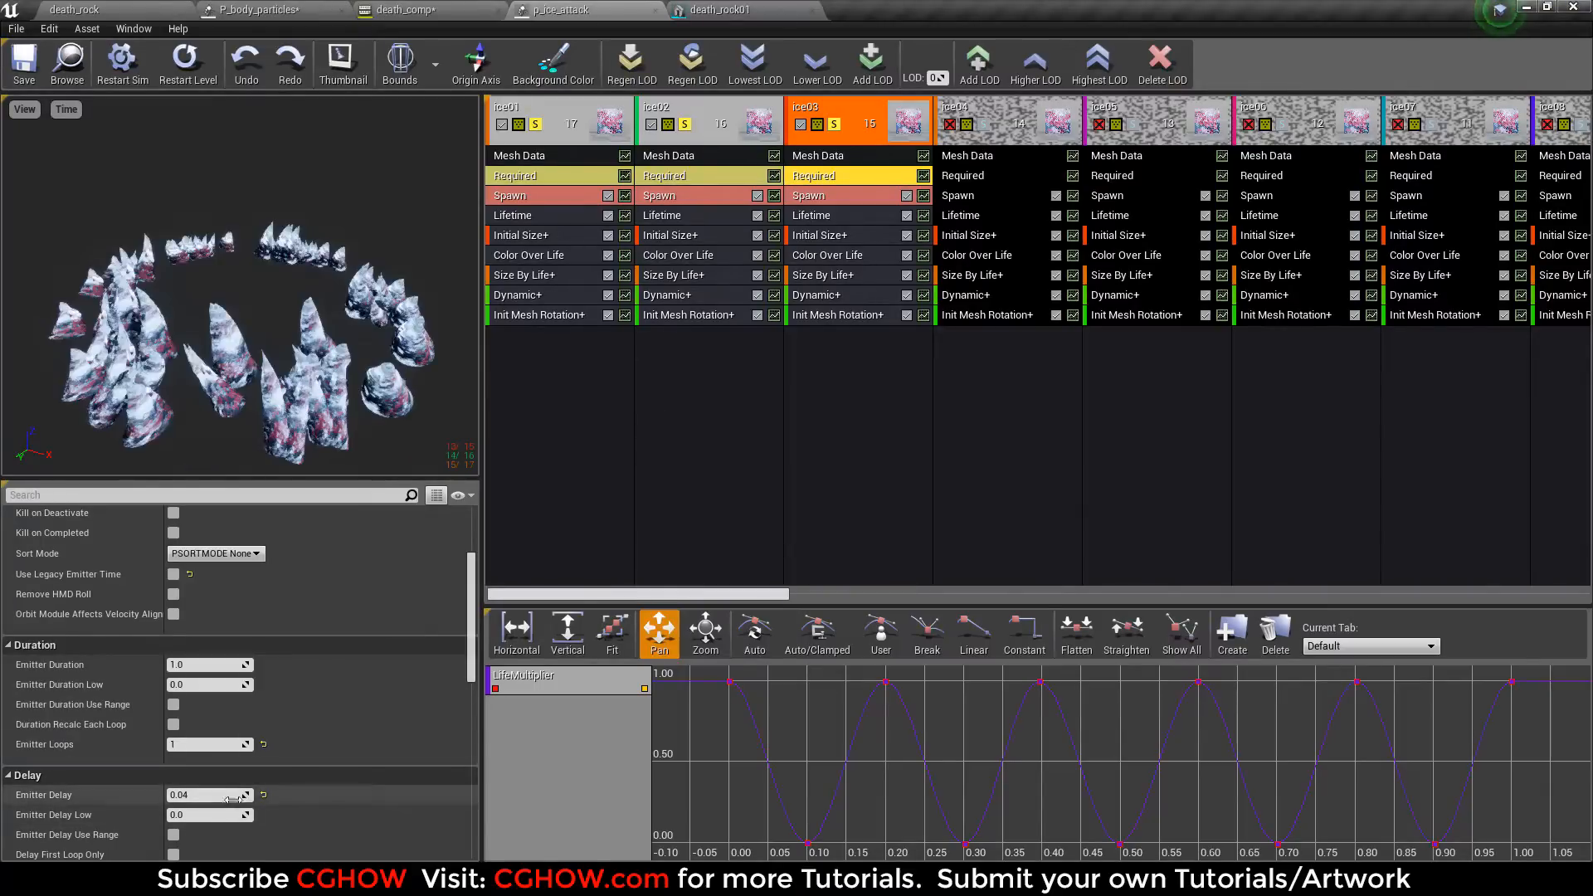
click(950, 124)
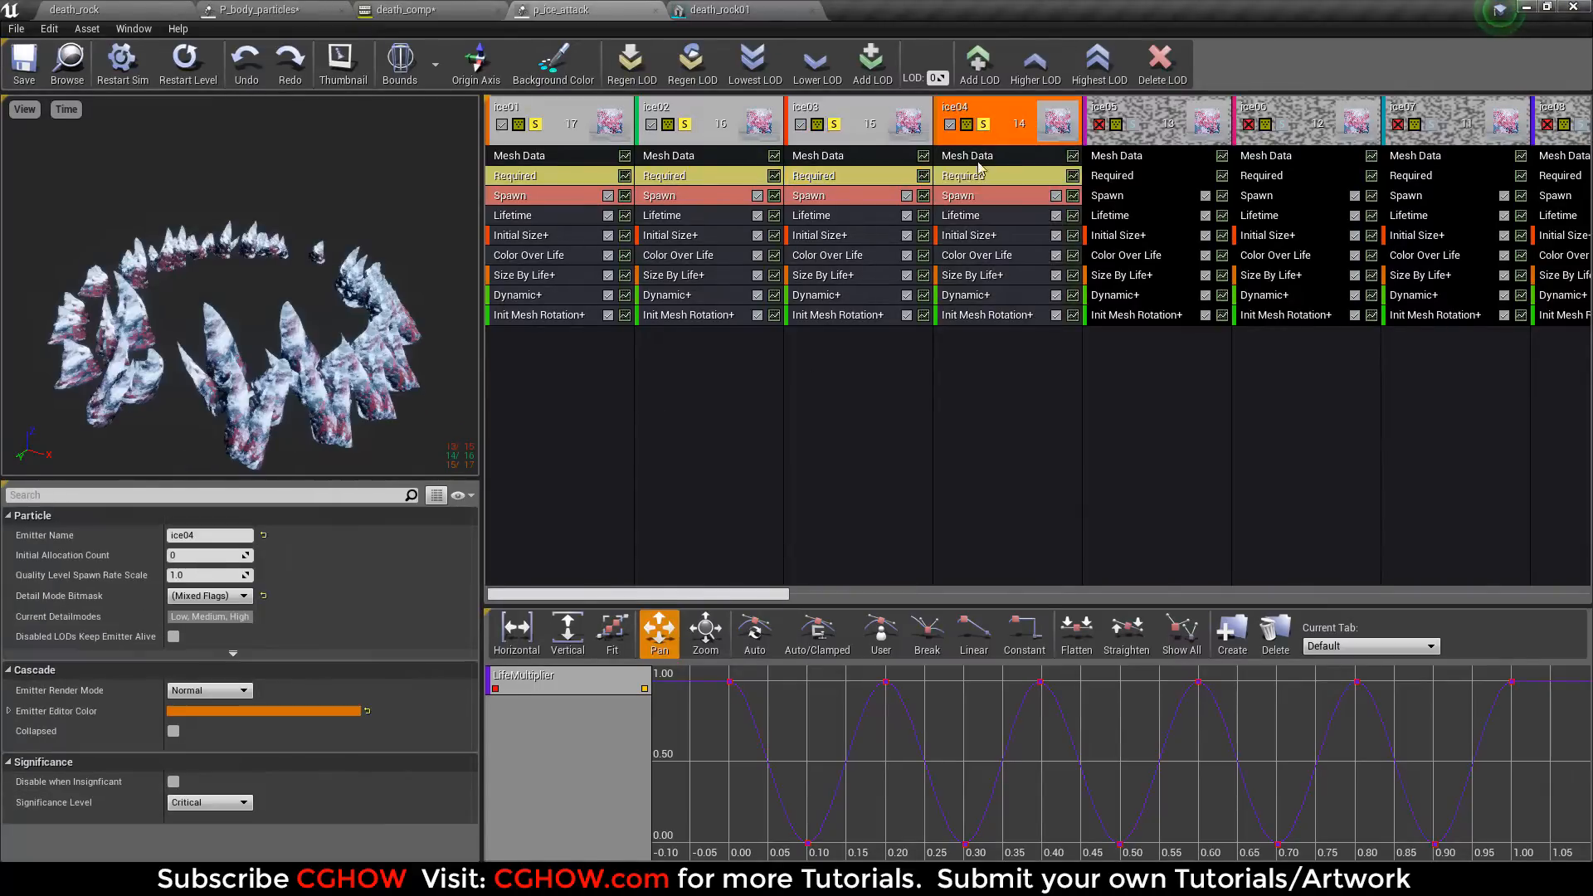
scroll(380, 661, down, 5)
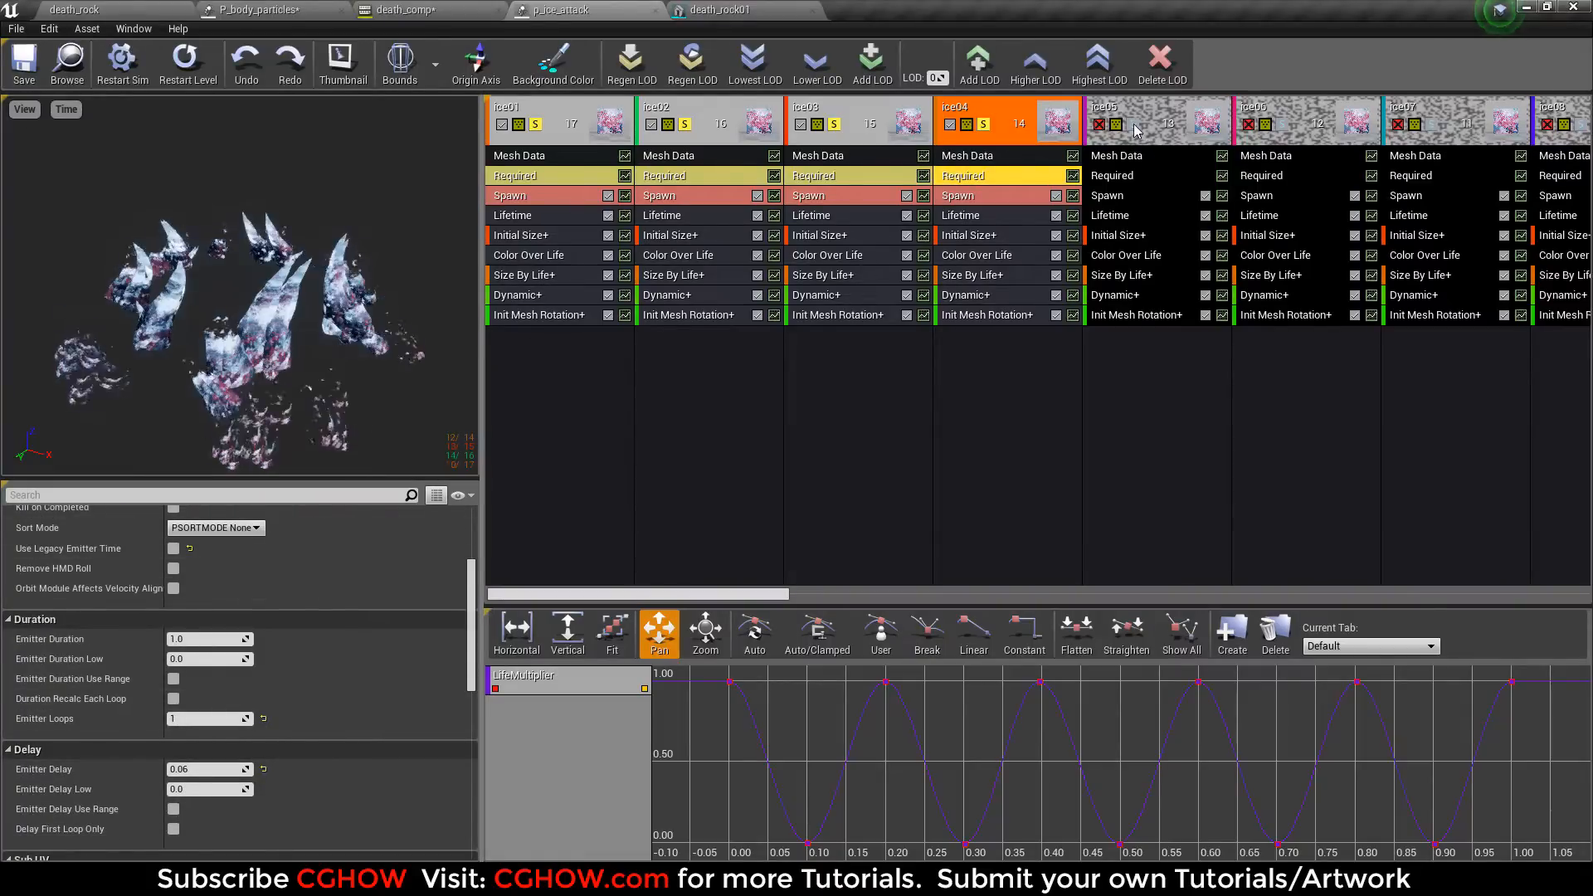
Step: Add ice05 to the soloed emitters and check the Emitter Delay in its Required module
click(1099, 124)
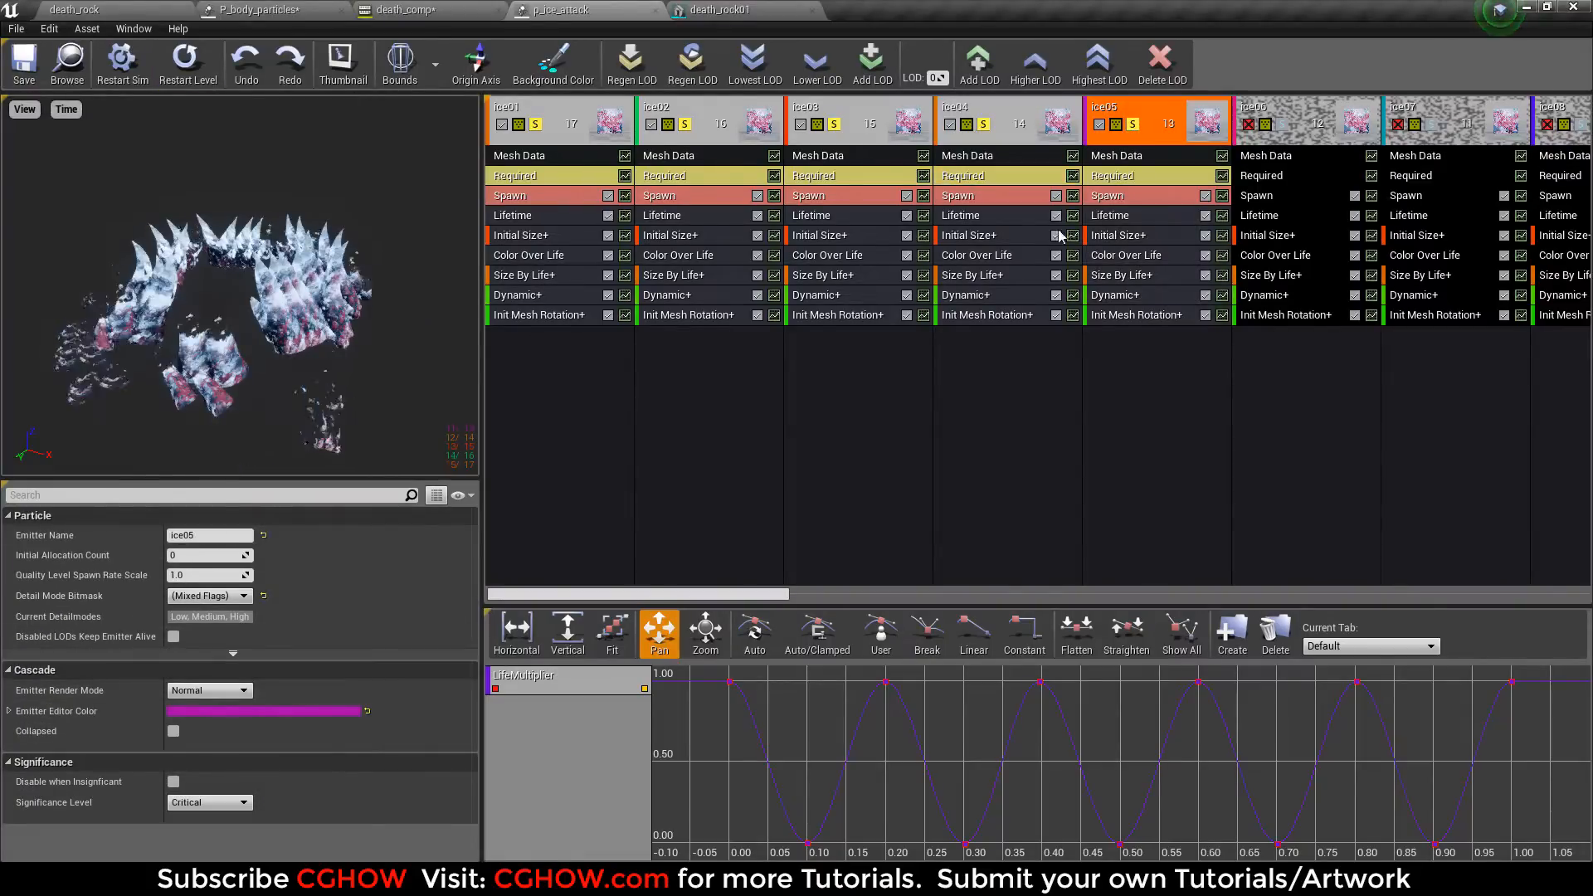
click(1116, 175)
scroll(226, 747, down, 5)
scroll(225, 745, down, 1)
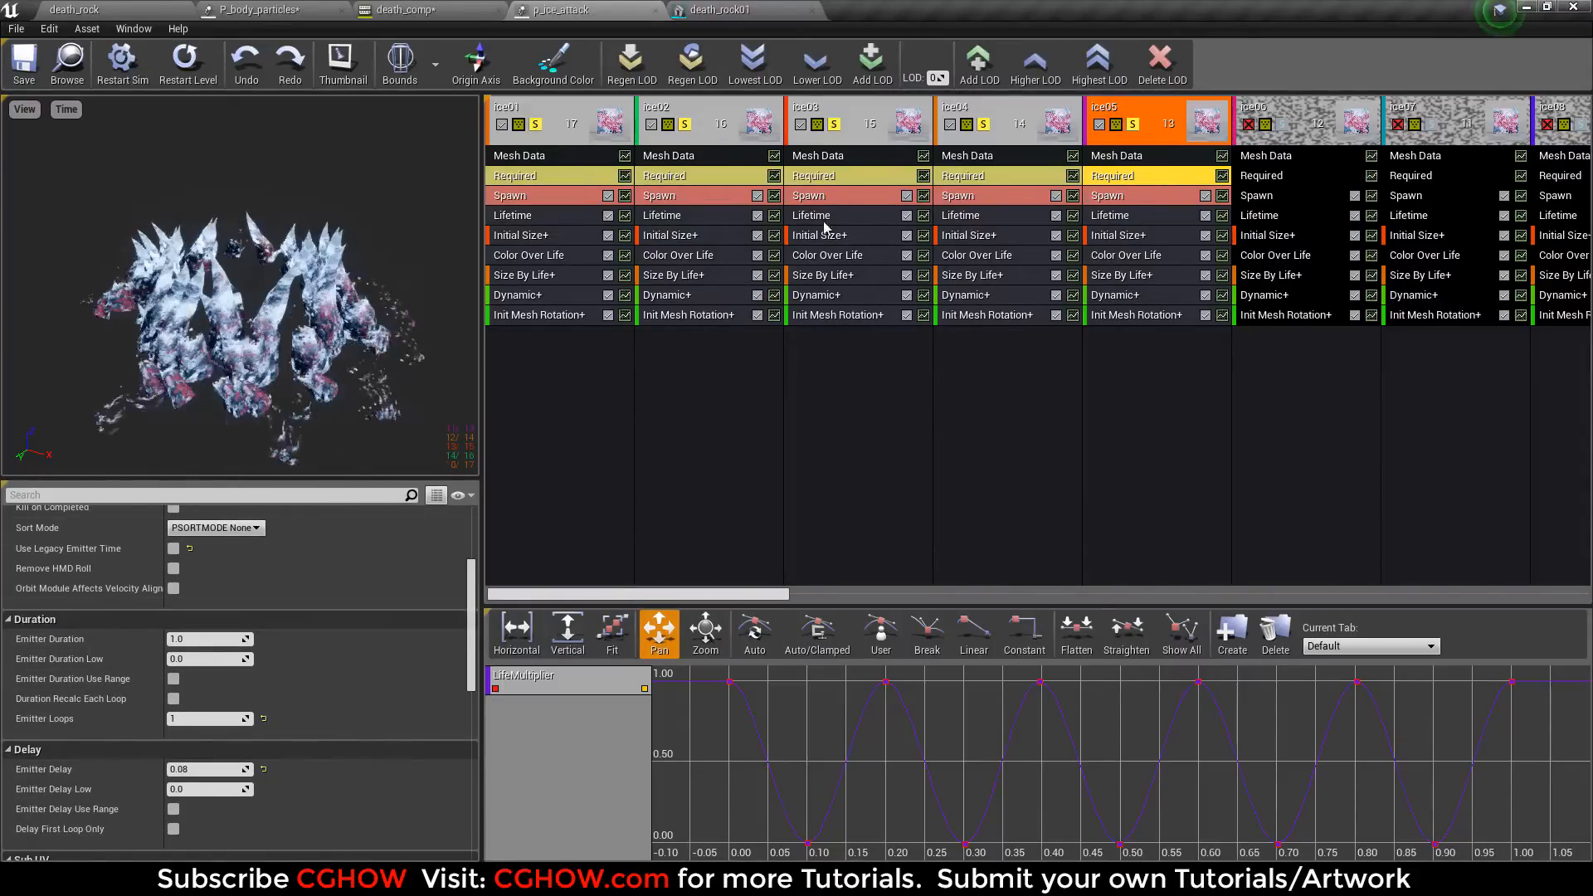
Step: Review the Mesh Data of ice02, ice03 and ice05 and the Emitter Delay of ice04
click(674, 157)
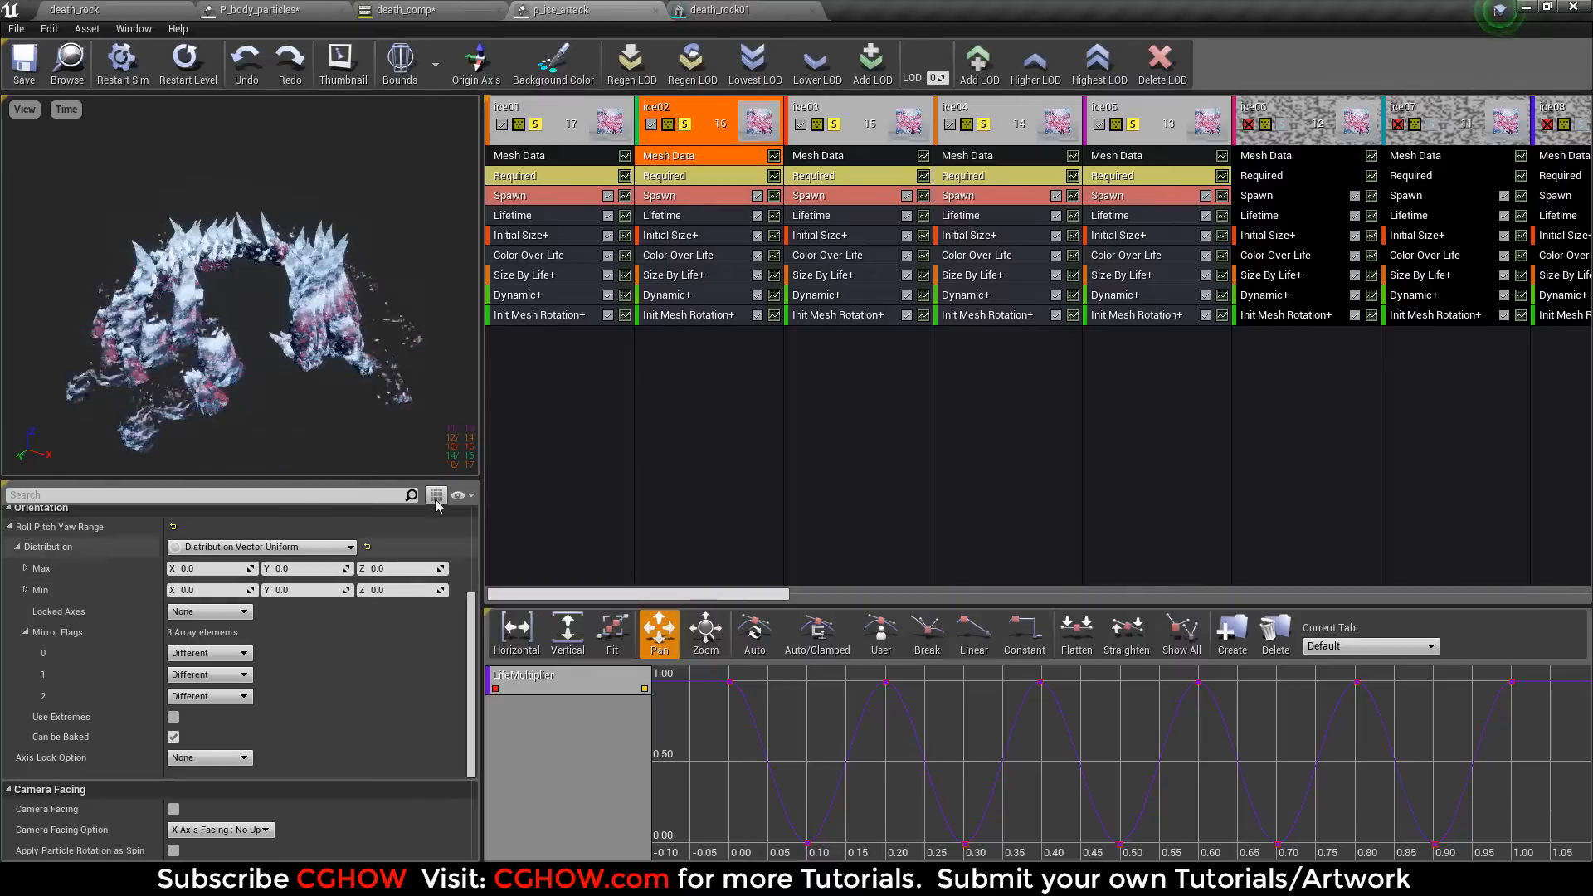
click(871, 158)
click(1116, 158)
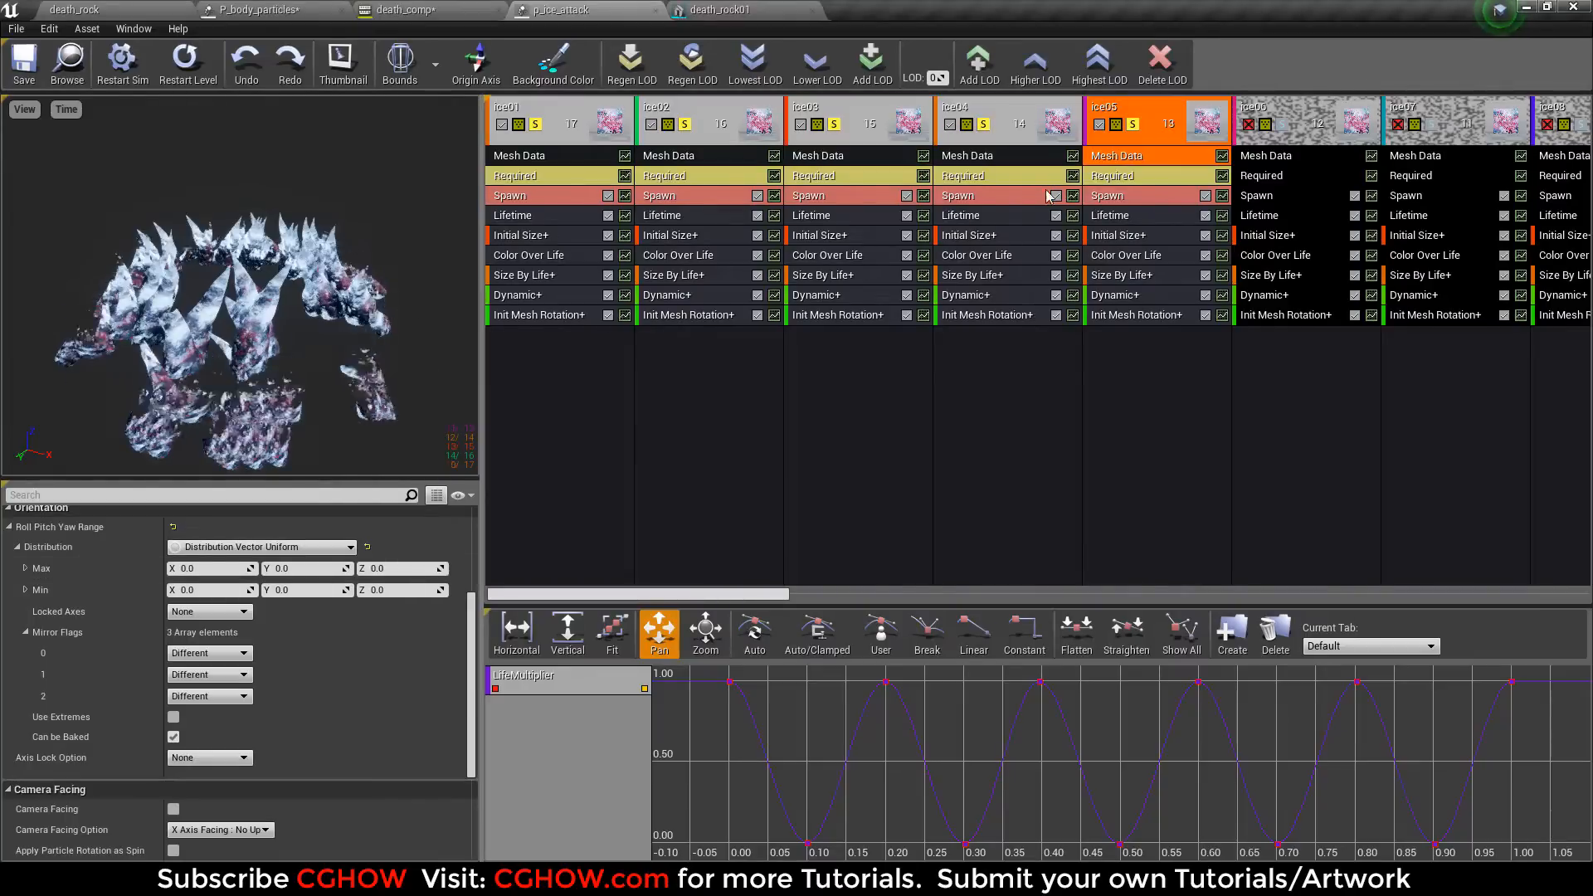
click(989, 176)
scroll(187, 629, down, 10)
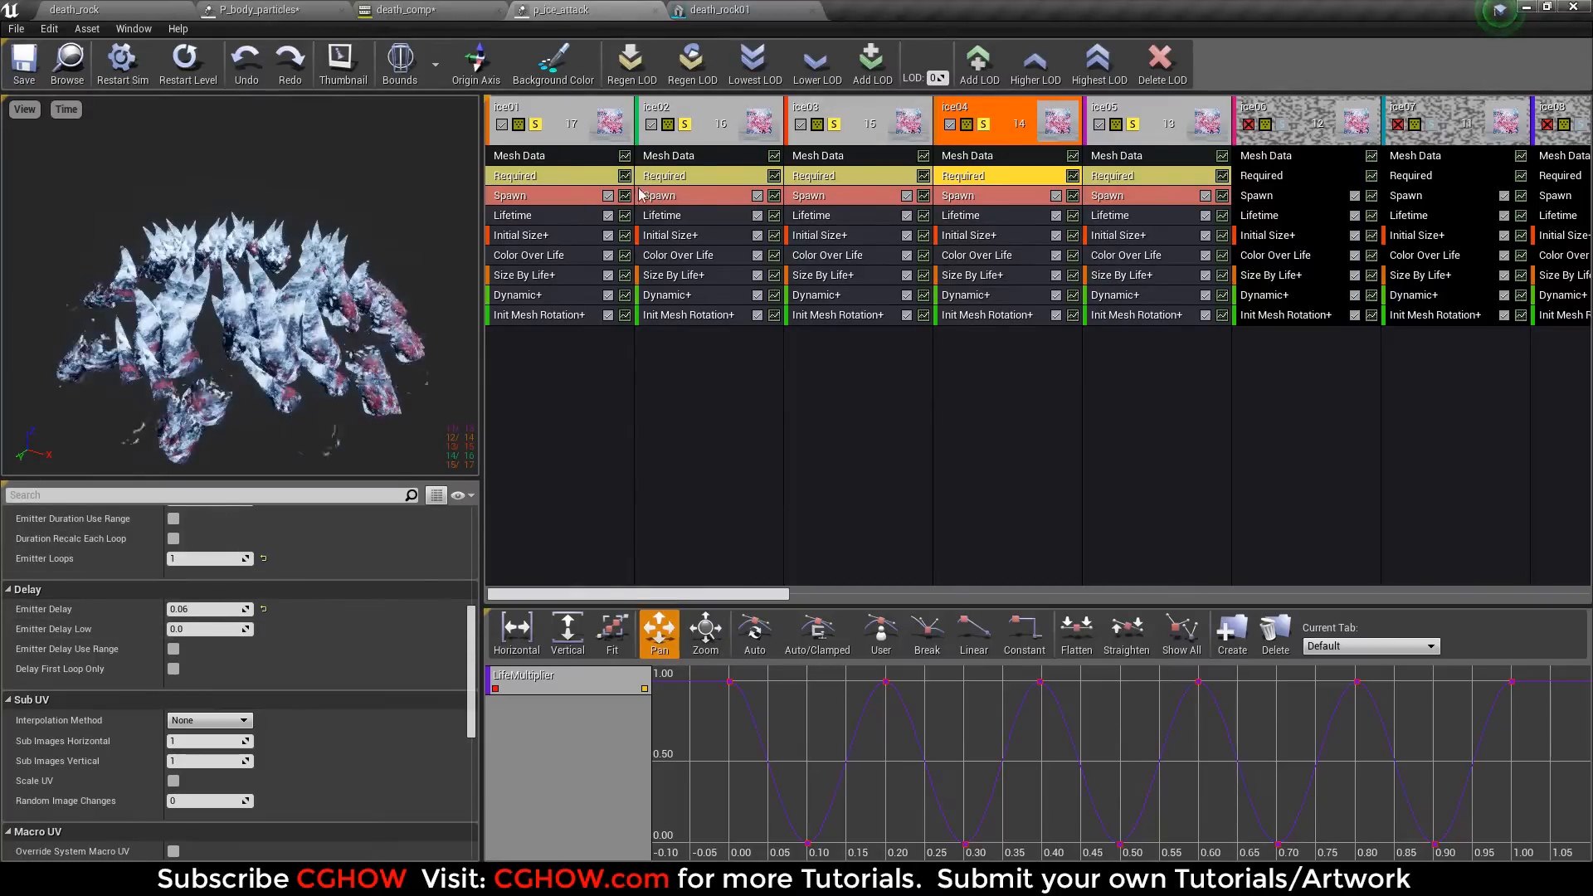
Step: Add ice06, ice07 and ice08 to the soloed emitters and check the Emitter Delay of ice08
click(1281, 131)
drag(743, 596, 858, 596)
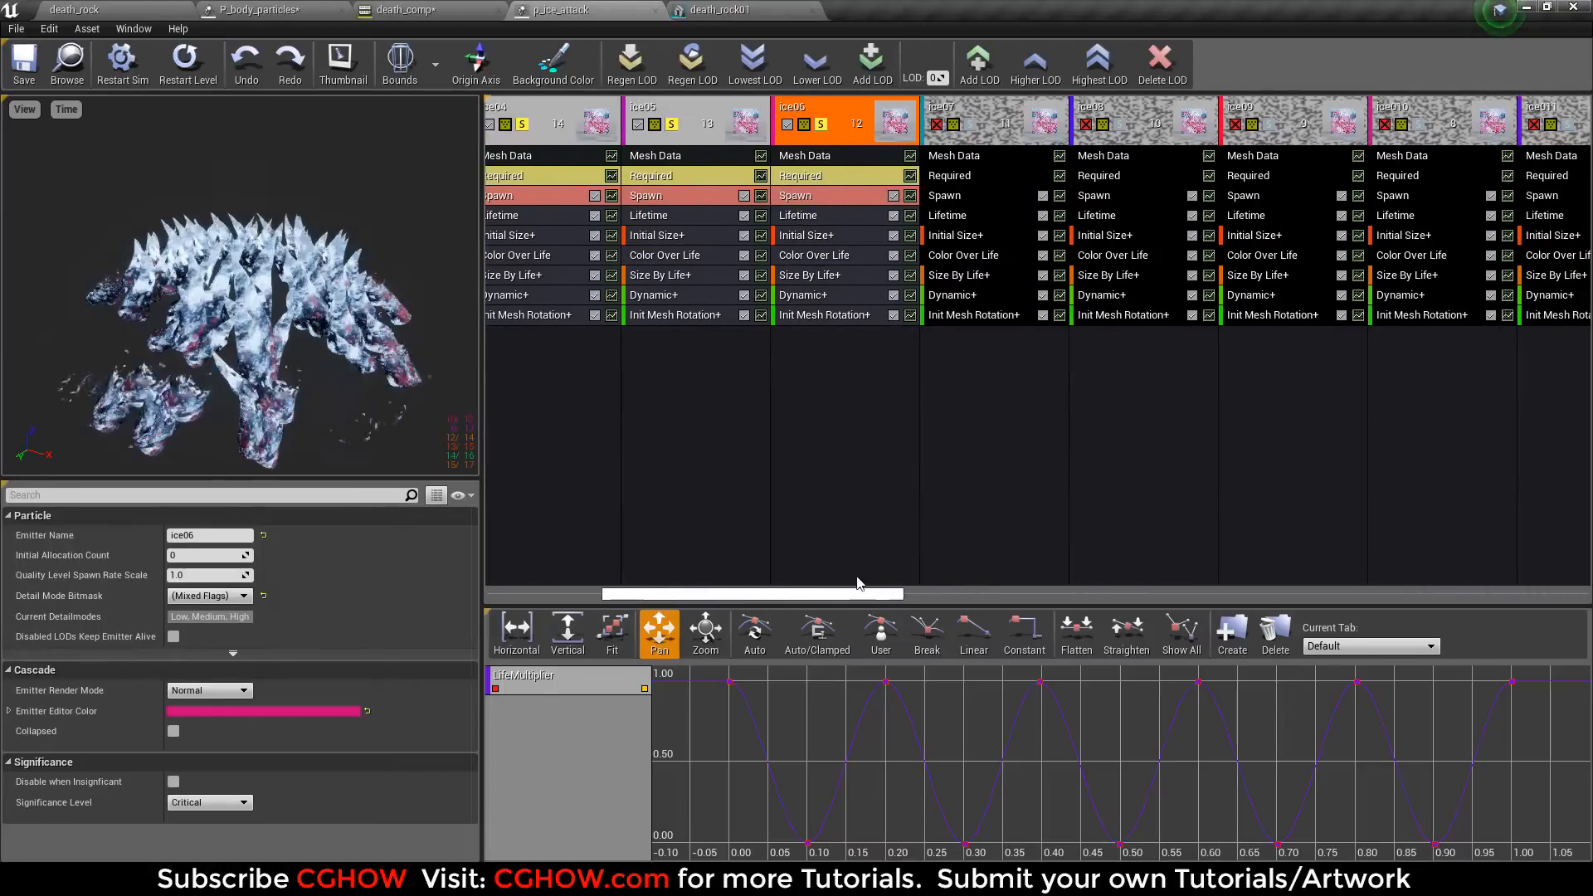
click(977, 129)
click(1122, 128)
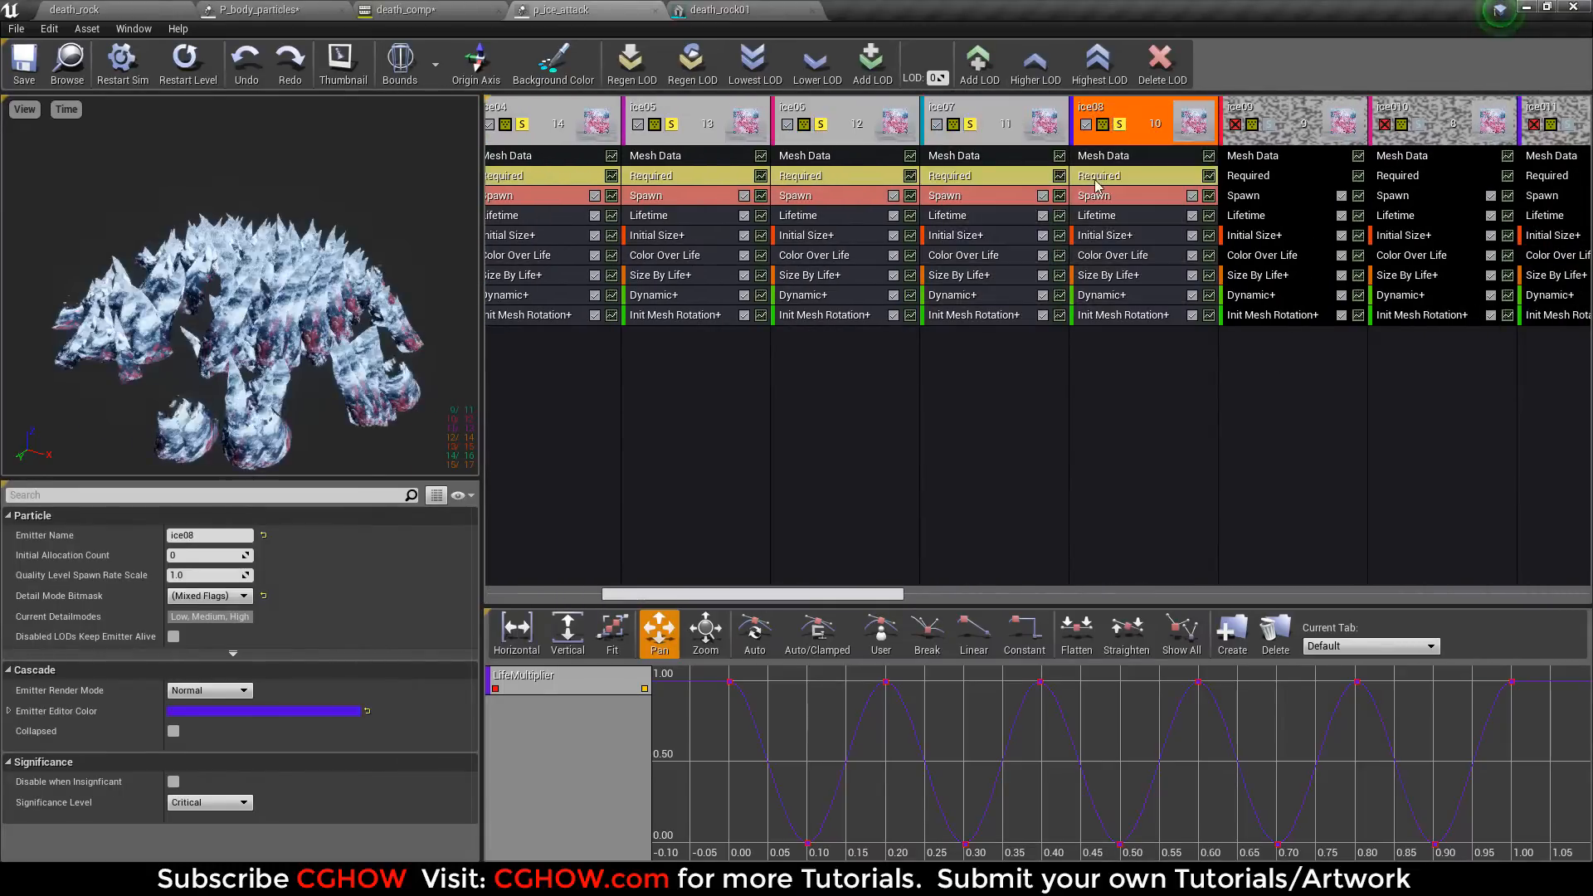
click(1101, 177)
scroll(236, 732, down, 2)
scroll(234, 731, down, 5)
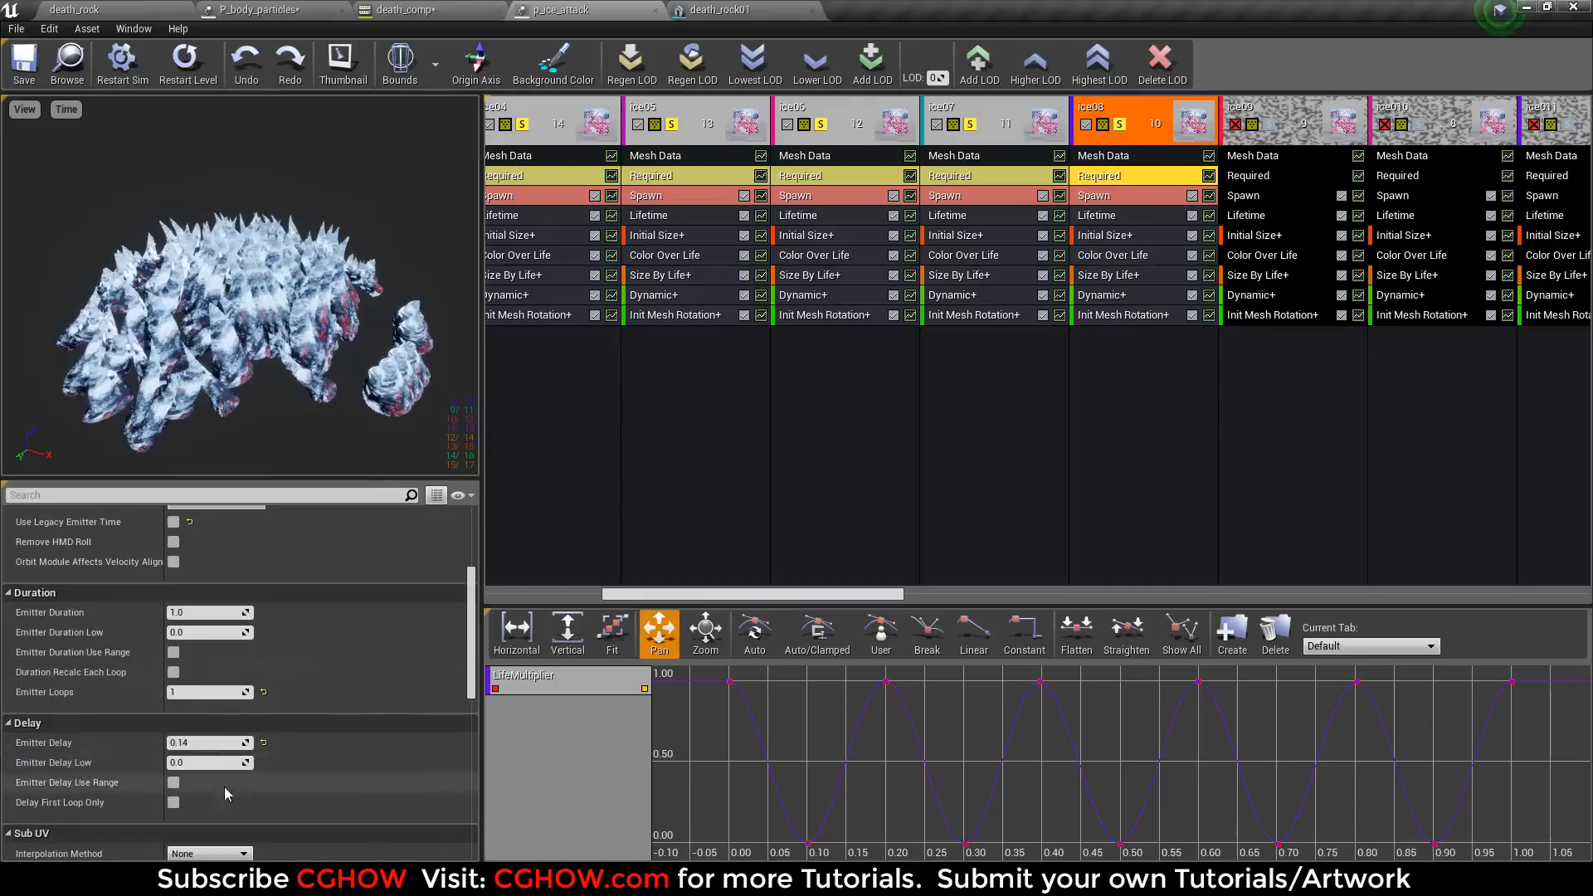
Step: Add ice09, ice010, ice011 and ice012 to the solo, check ice012's Emitter Delay, and restart the effect in the level
drag(886, 597, 1018, 579)
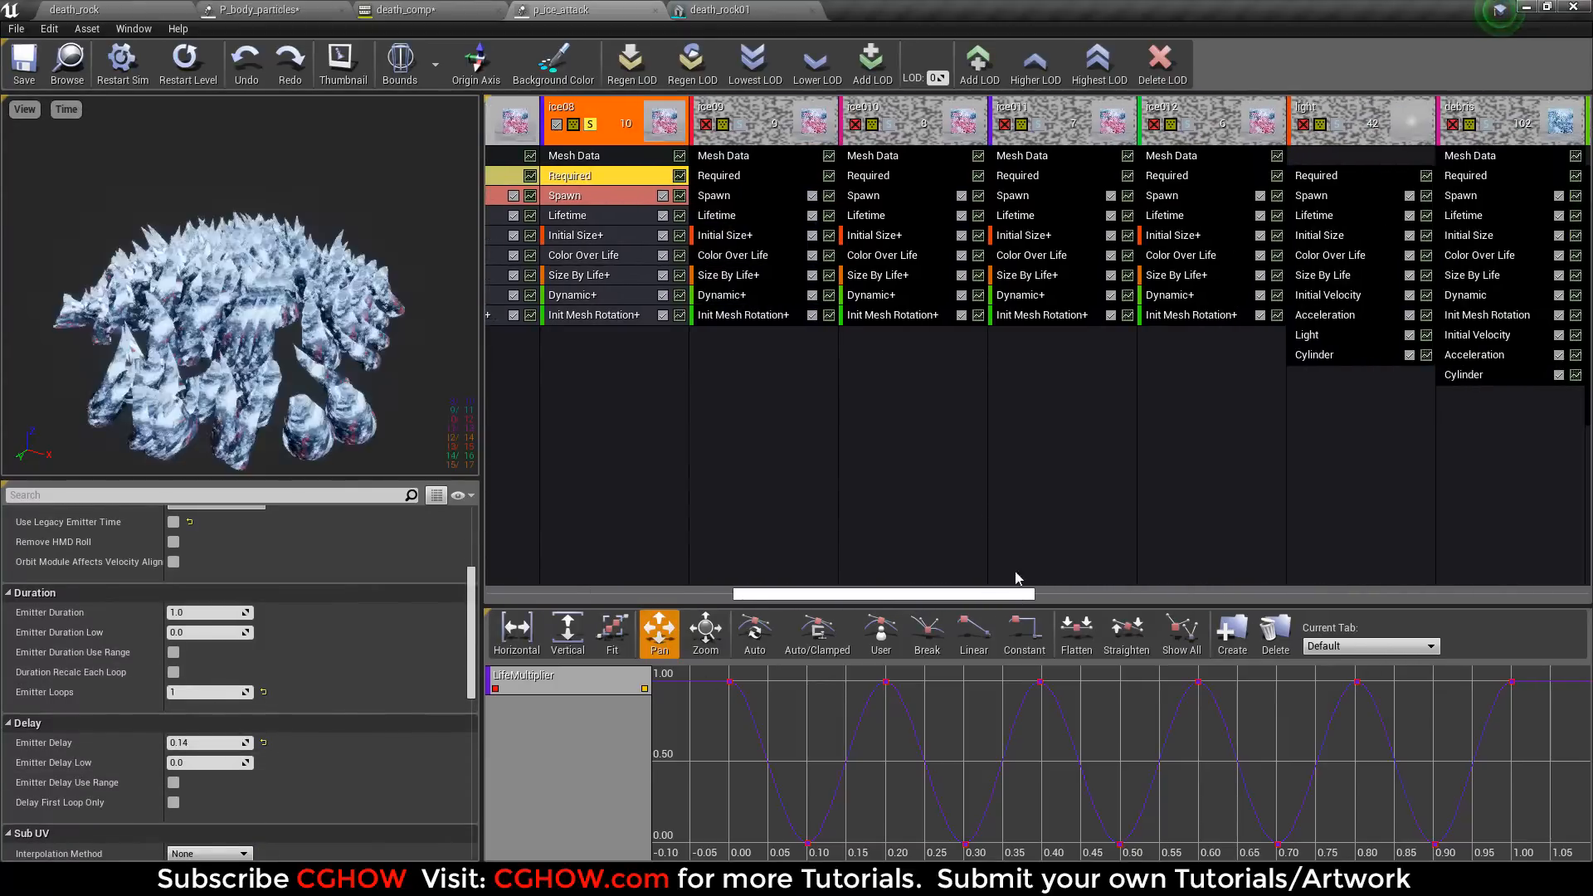
click(739, 124)
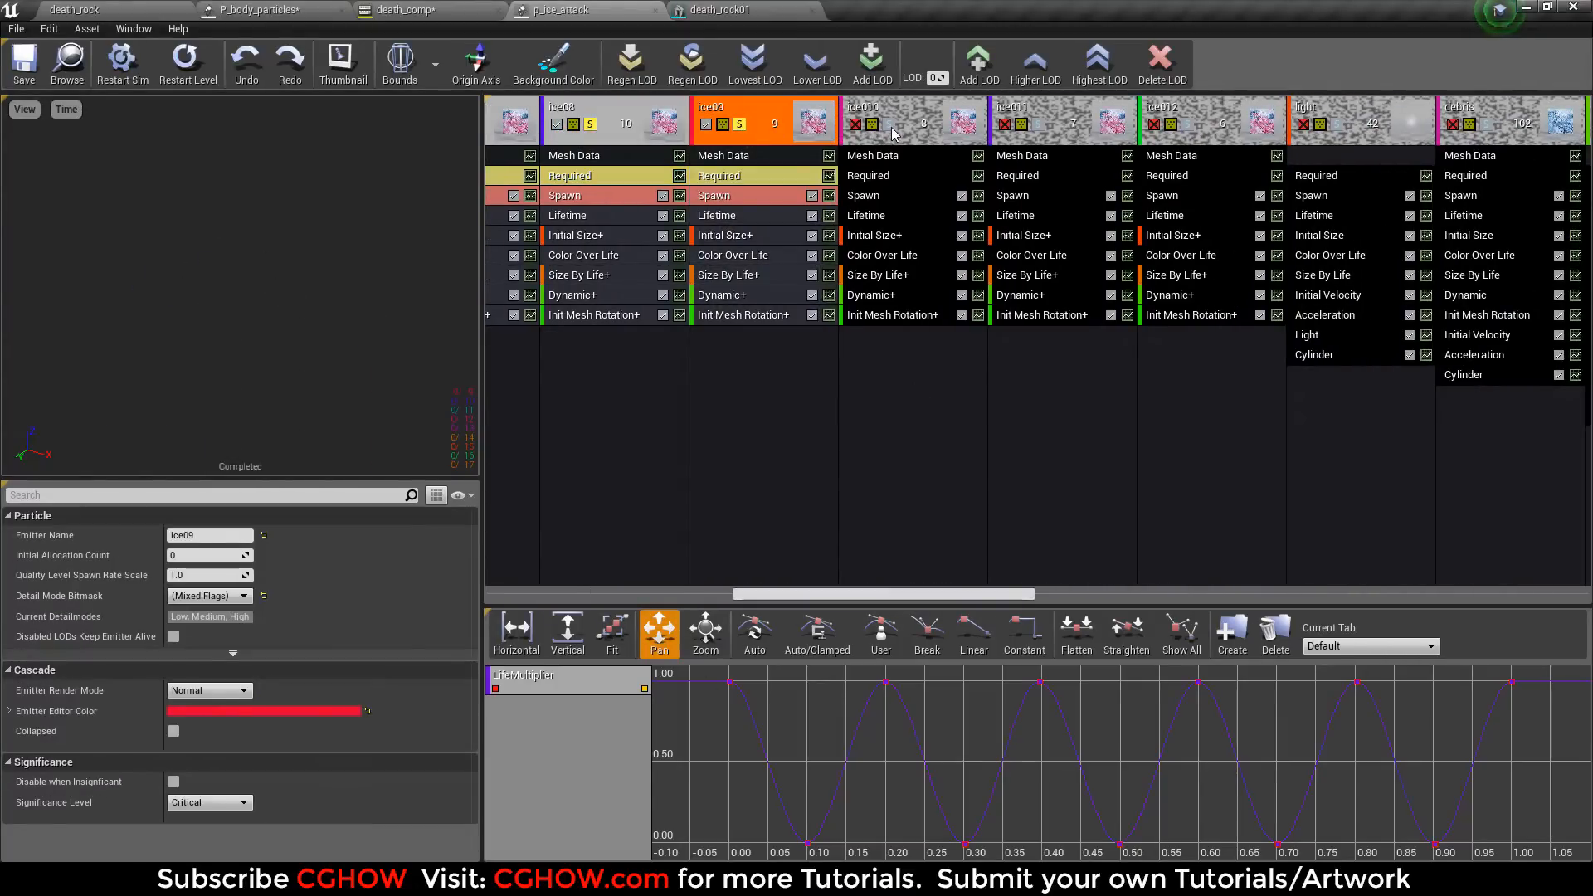
click(888, 123)
click(1038, 123)
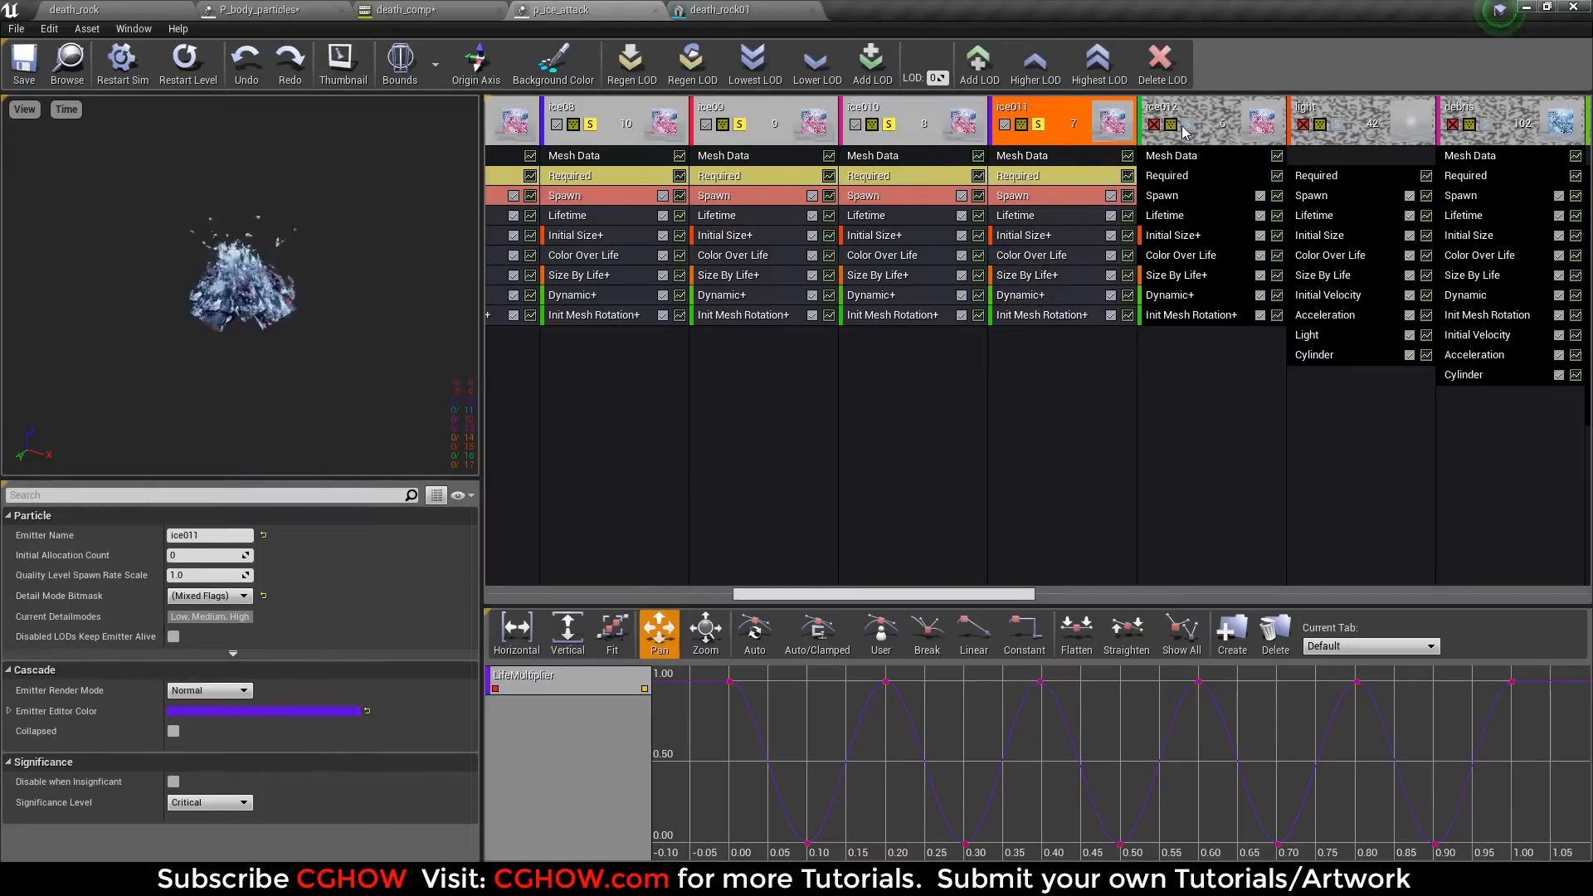
click(1186, 124)
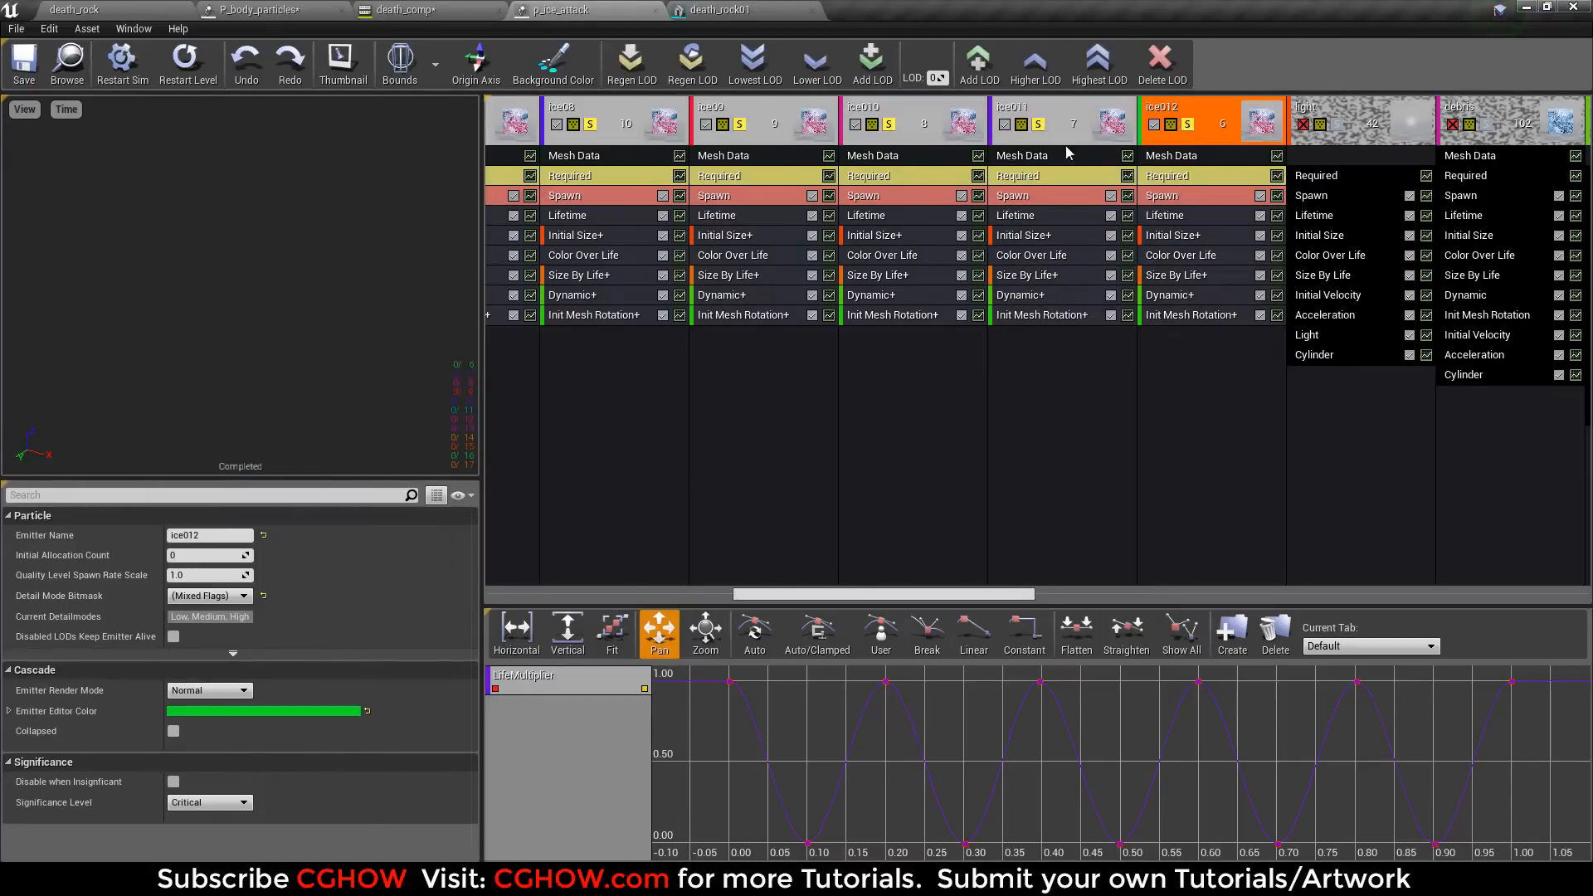
click(1175, 177)
scroll(316, 549, down, 5)
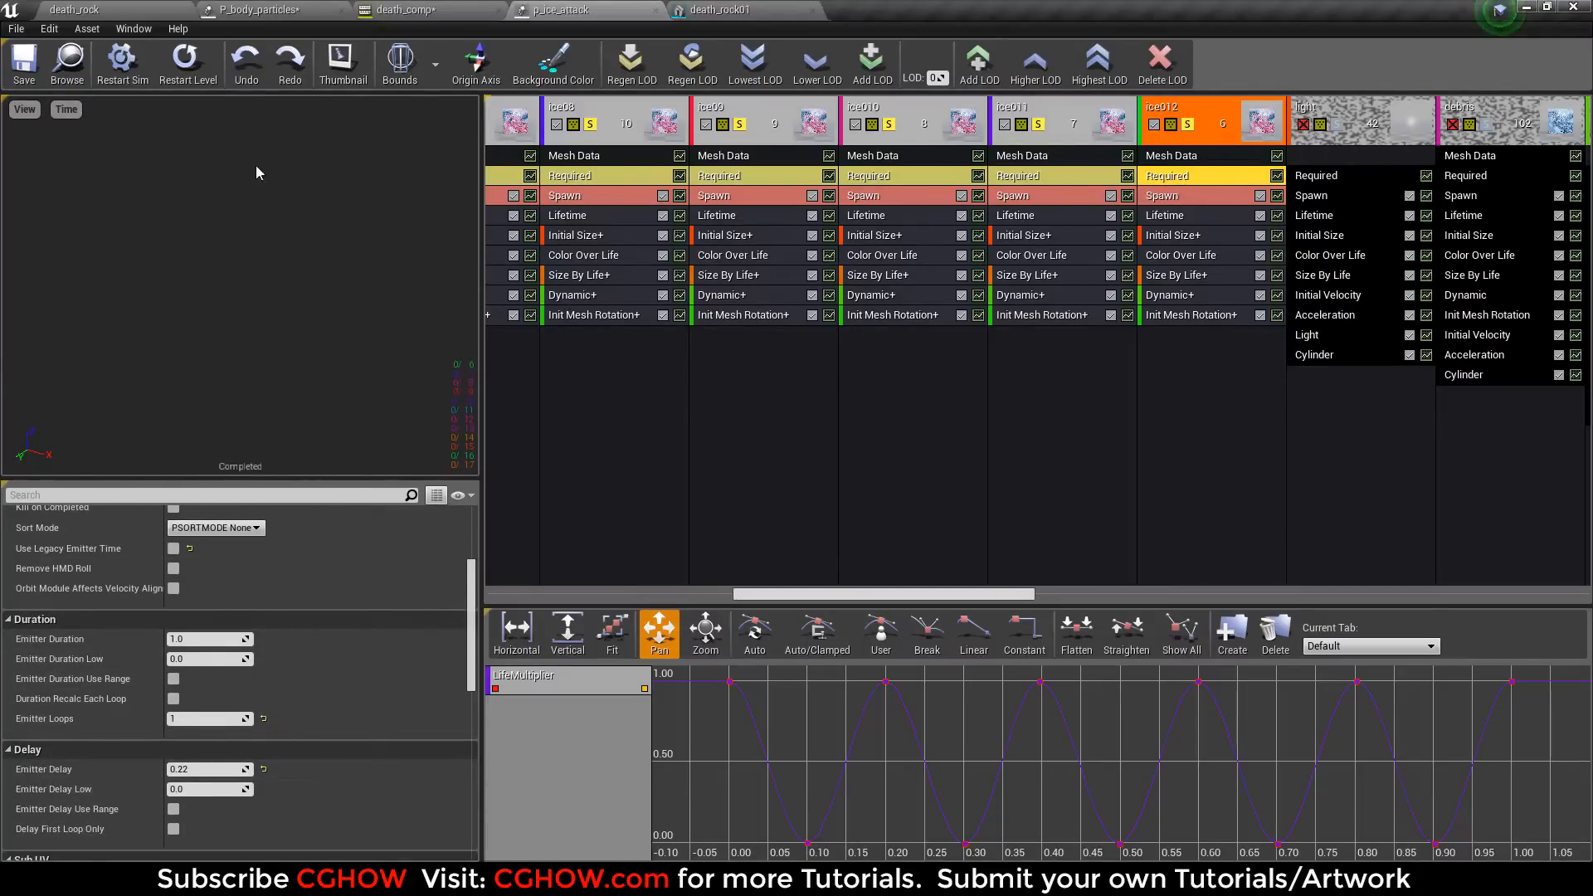
click(184, 59)
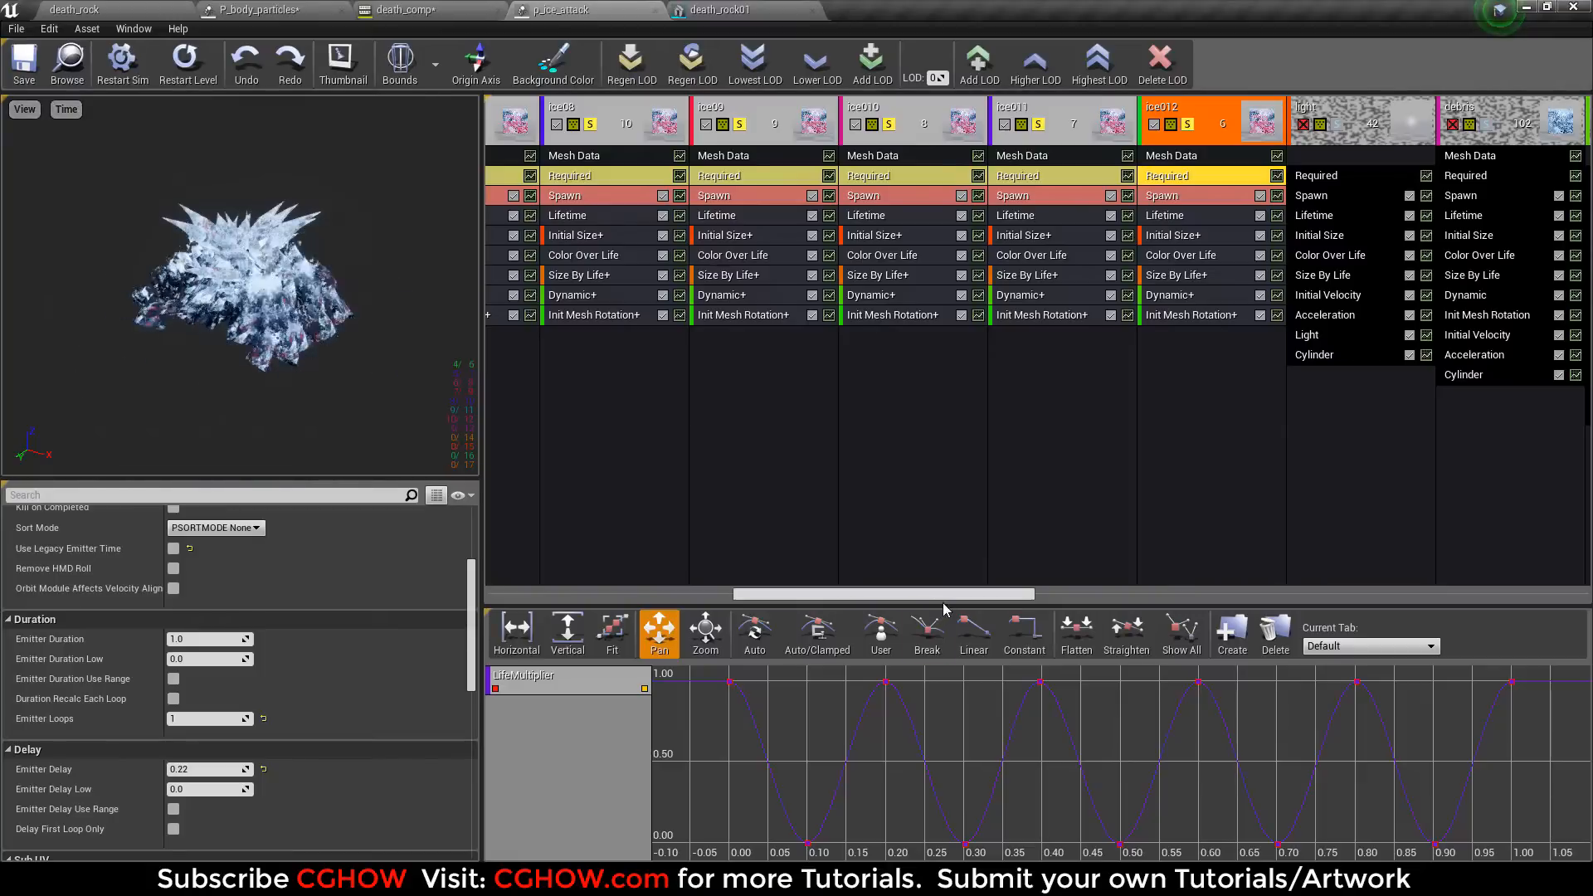
Step: Add the light emitter to the soloed set and inspect the M_radial_ramp material assigned in its Required module
drag(966, 594, 1094, 594)
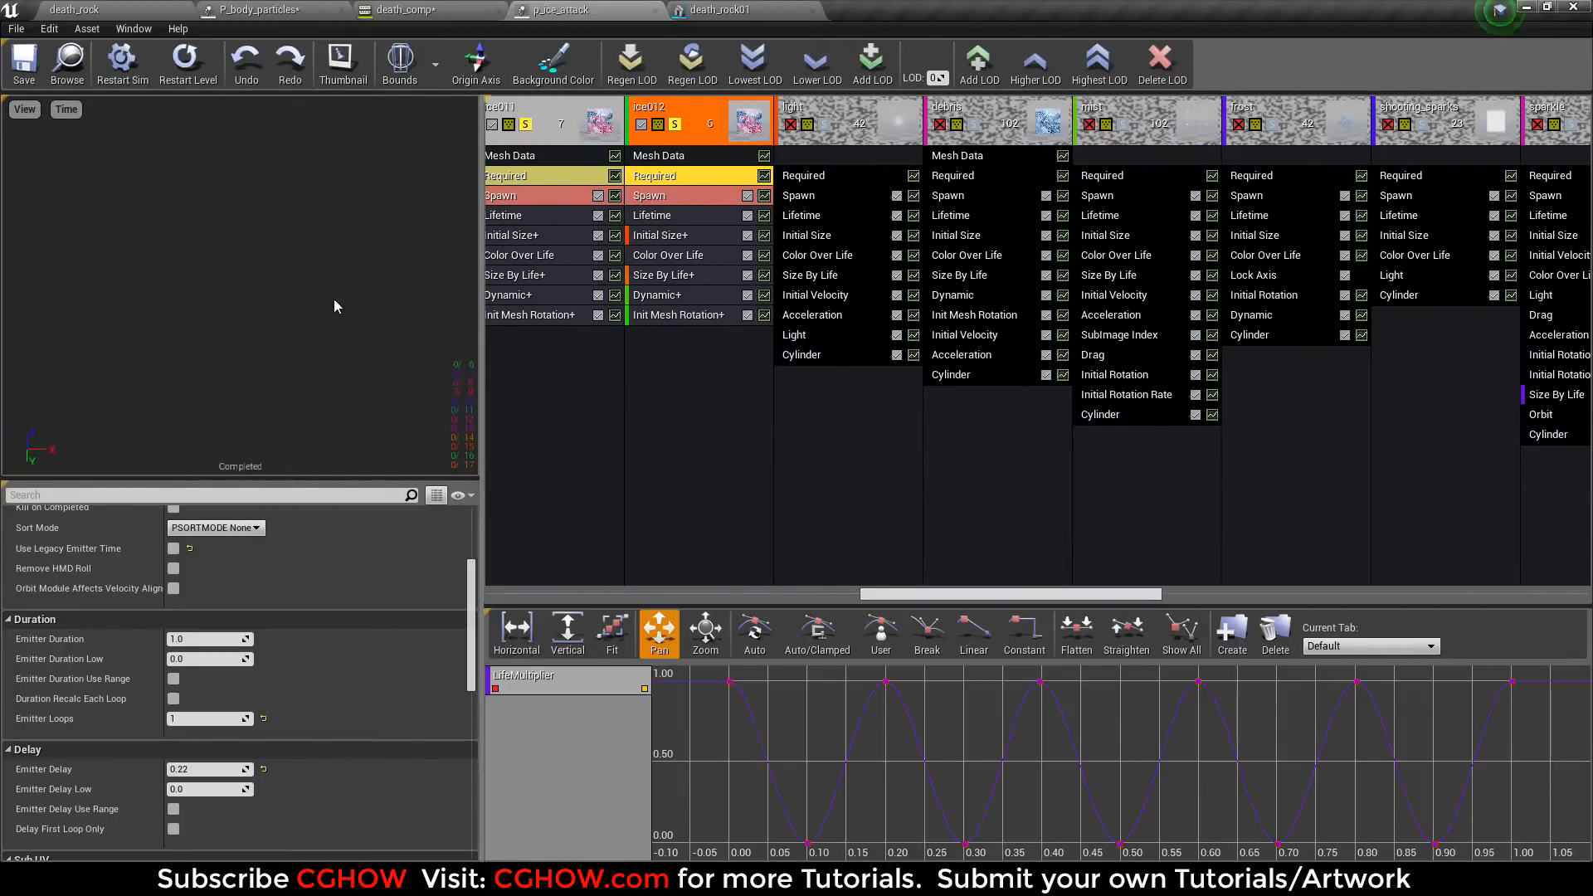
click(790, 123)
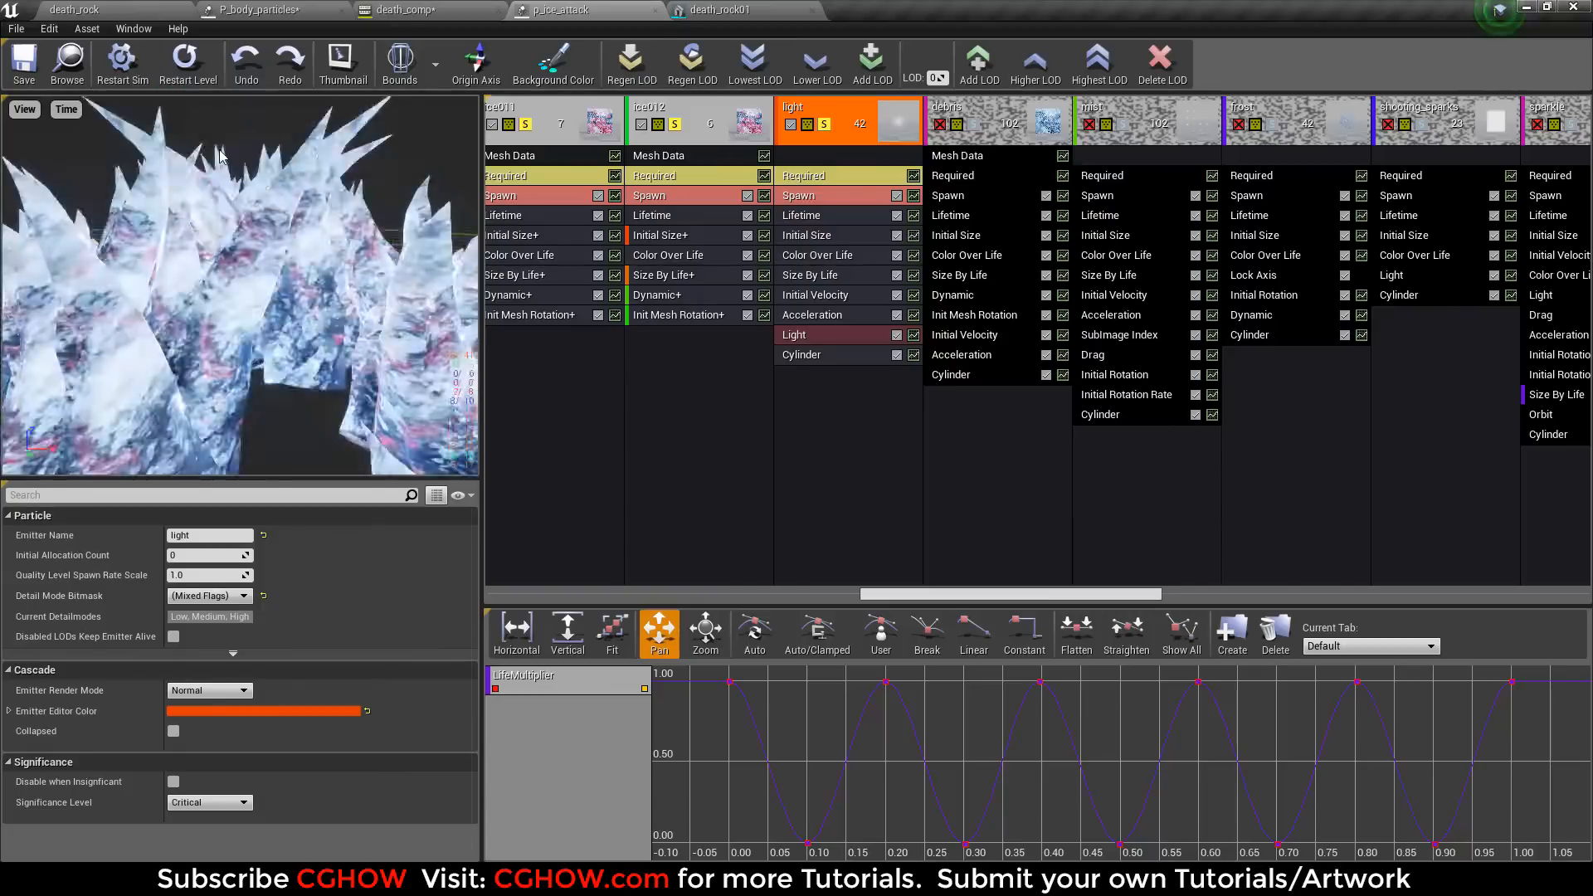
click(817, 176)
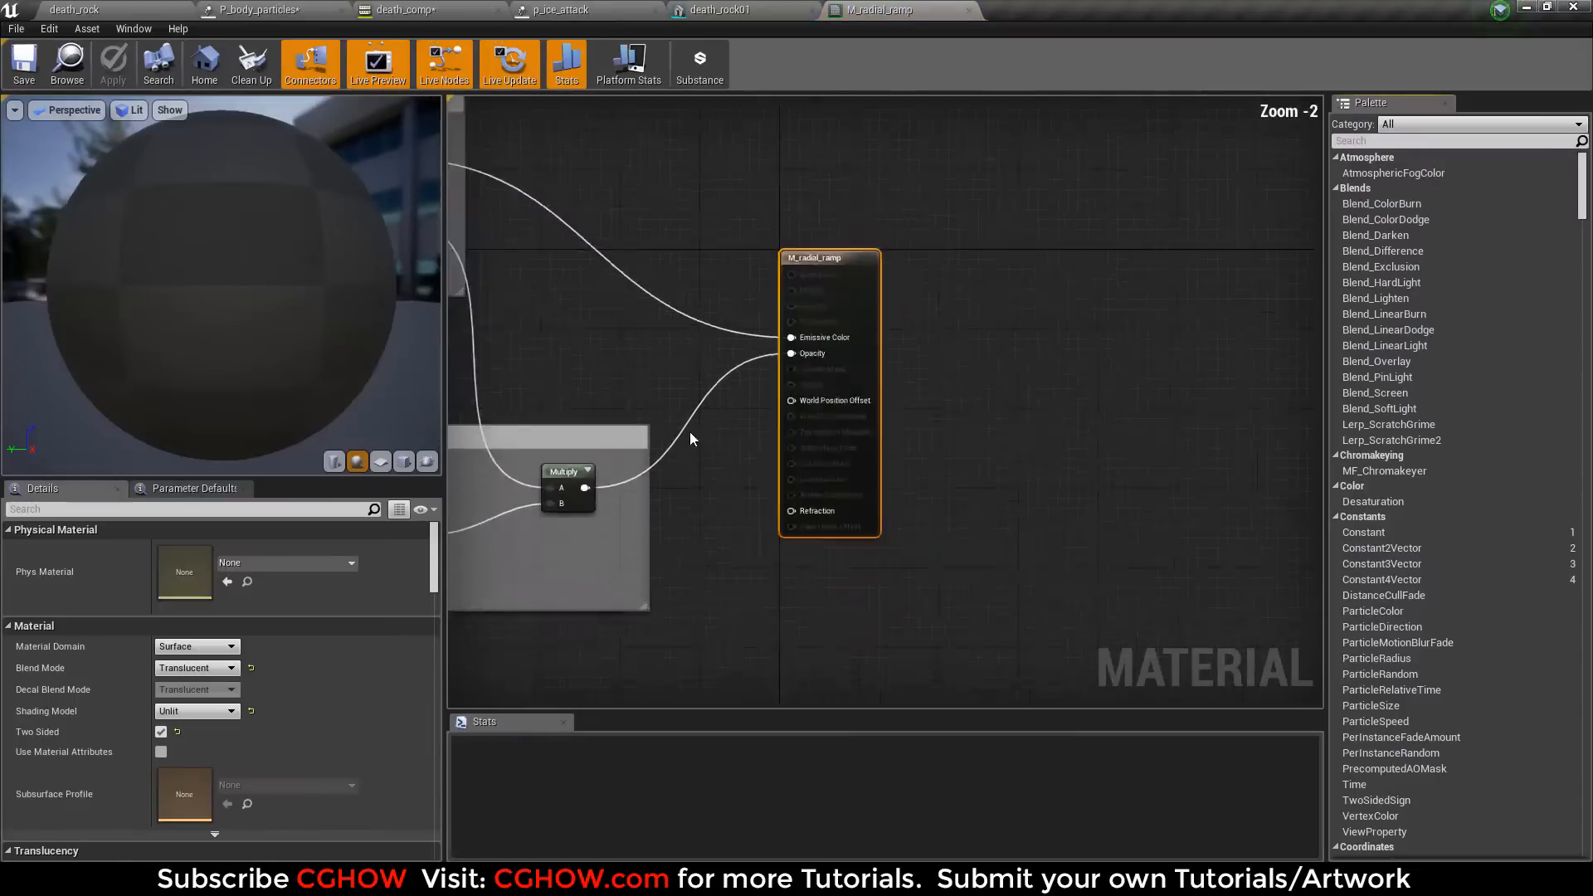
Step: Close the M_radial_ramp and death_rock01 editors and examine the light emitter's Light and Cylinder modules
middle_click(885, 6)
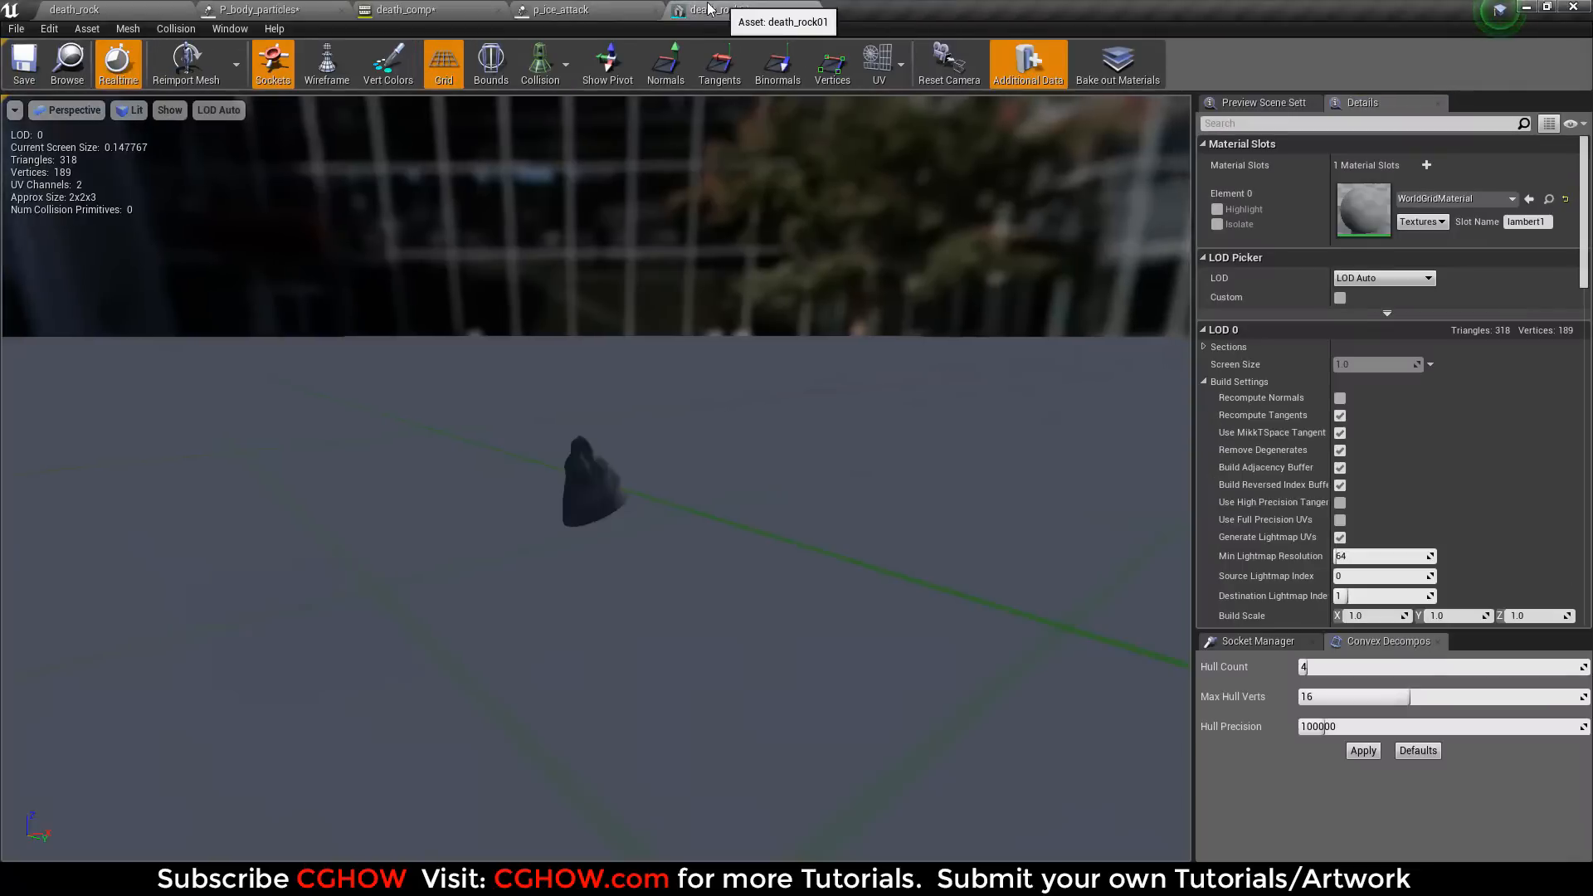
middle_click(720, 7)
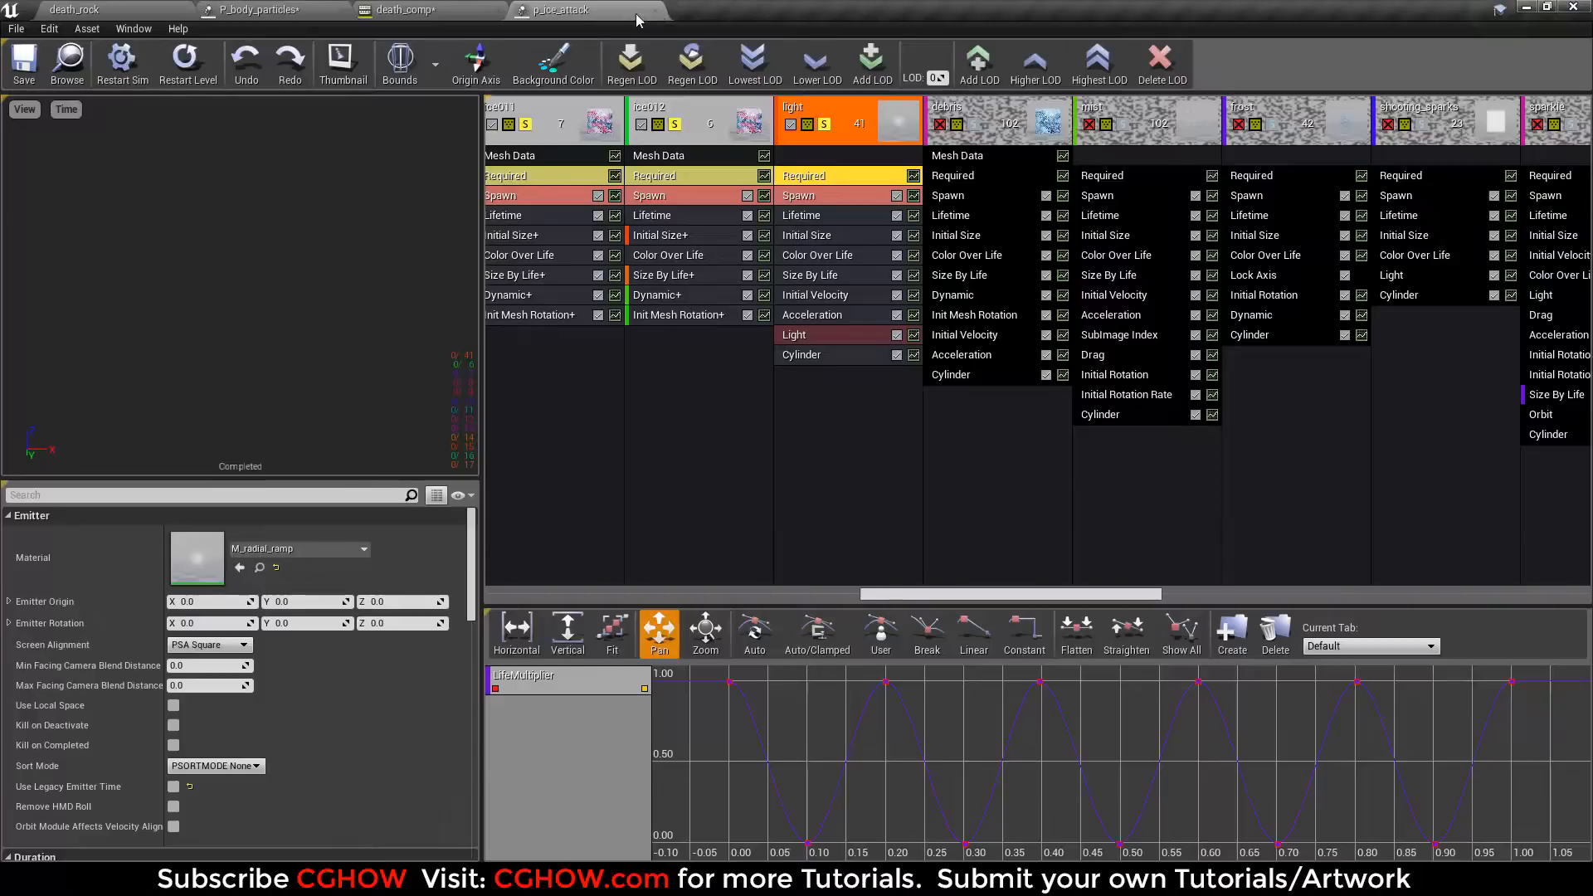
click(805, 336)
click(816, 362)
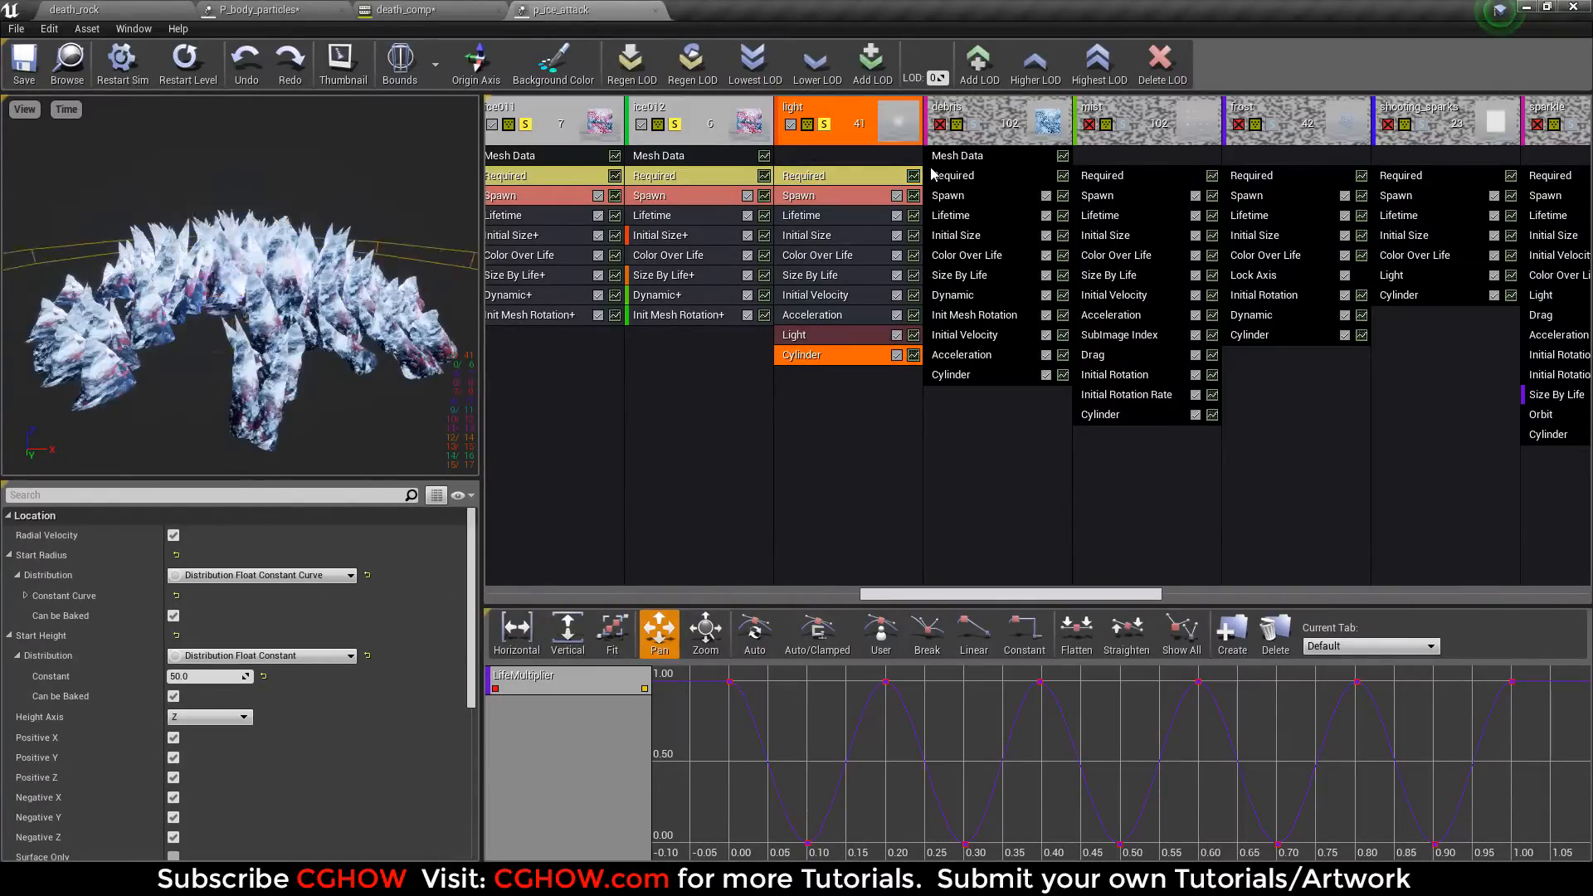
Step: Add the debris emitter to the soloed set, restart the effect in the level, and check the emitter's Initial Velocity
click(979, 130)
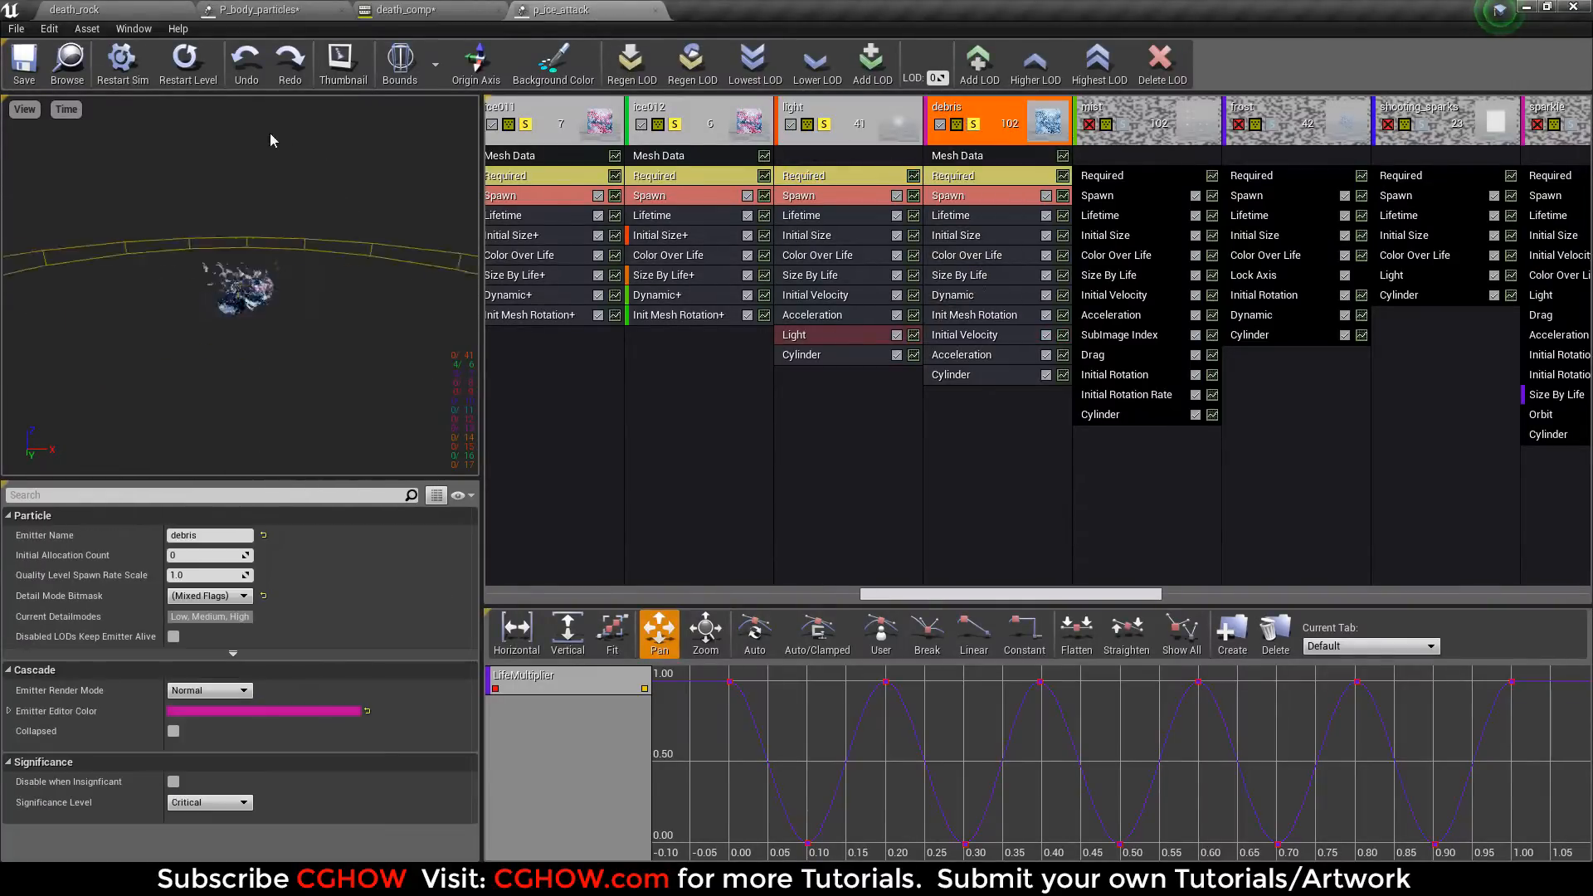
click(208, 66)
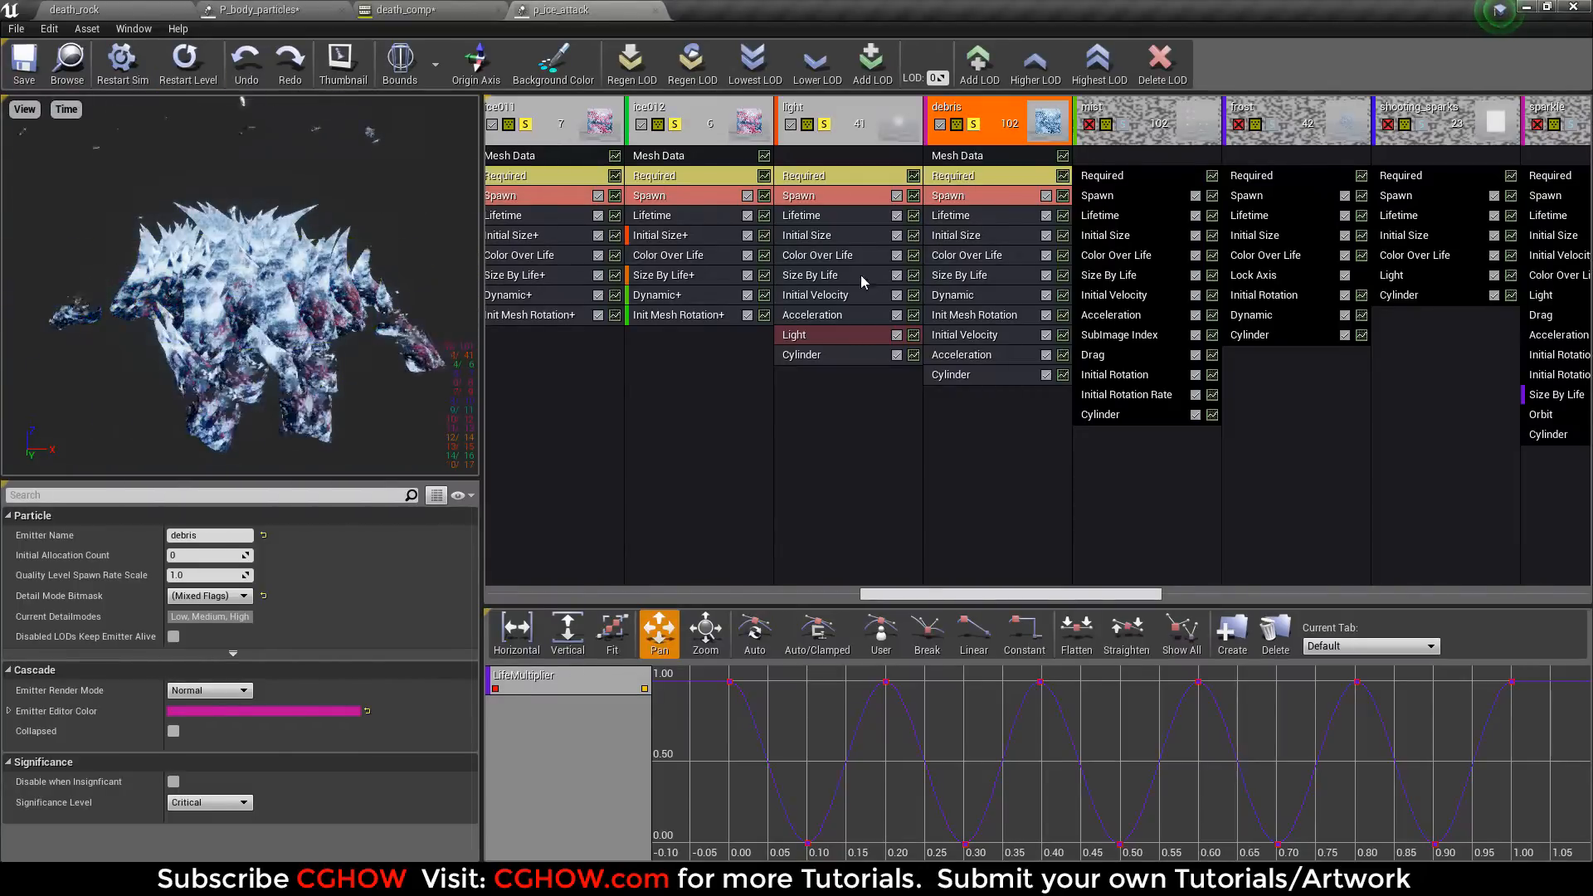
click(987, 338)
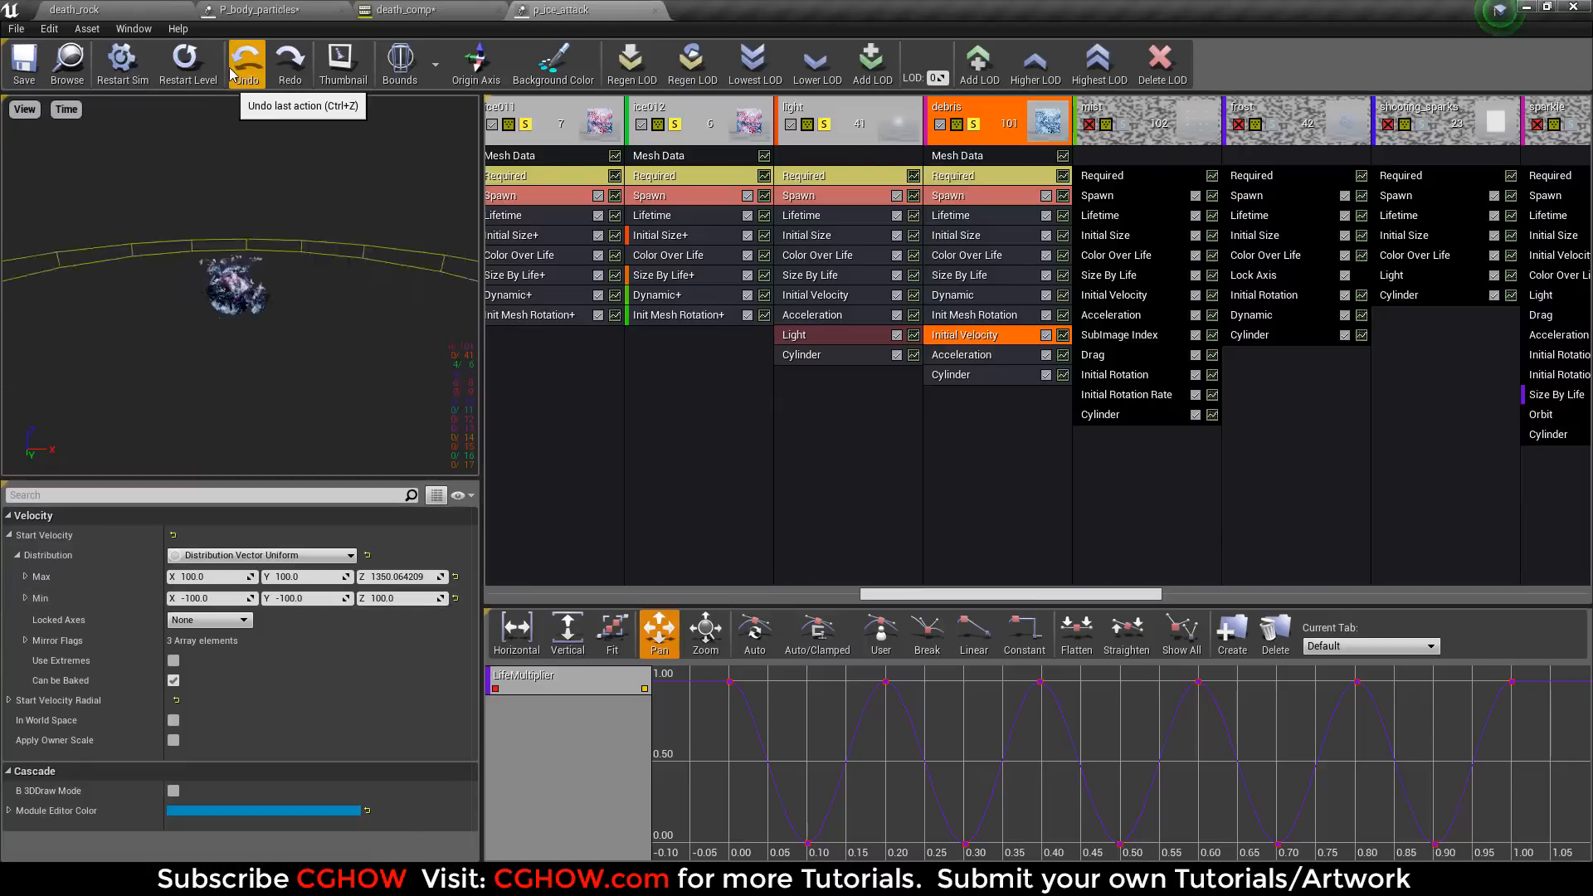
Step: Inspect the sm_debris01 mesh assigned in debris's Mesh Data and close its mesh editor
click(944, 156)
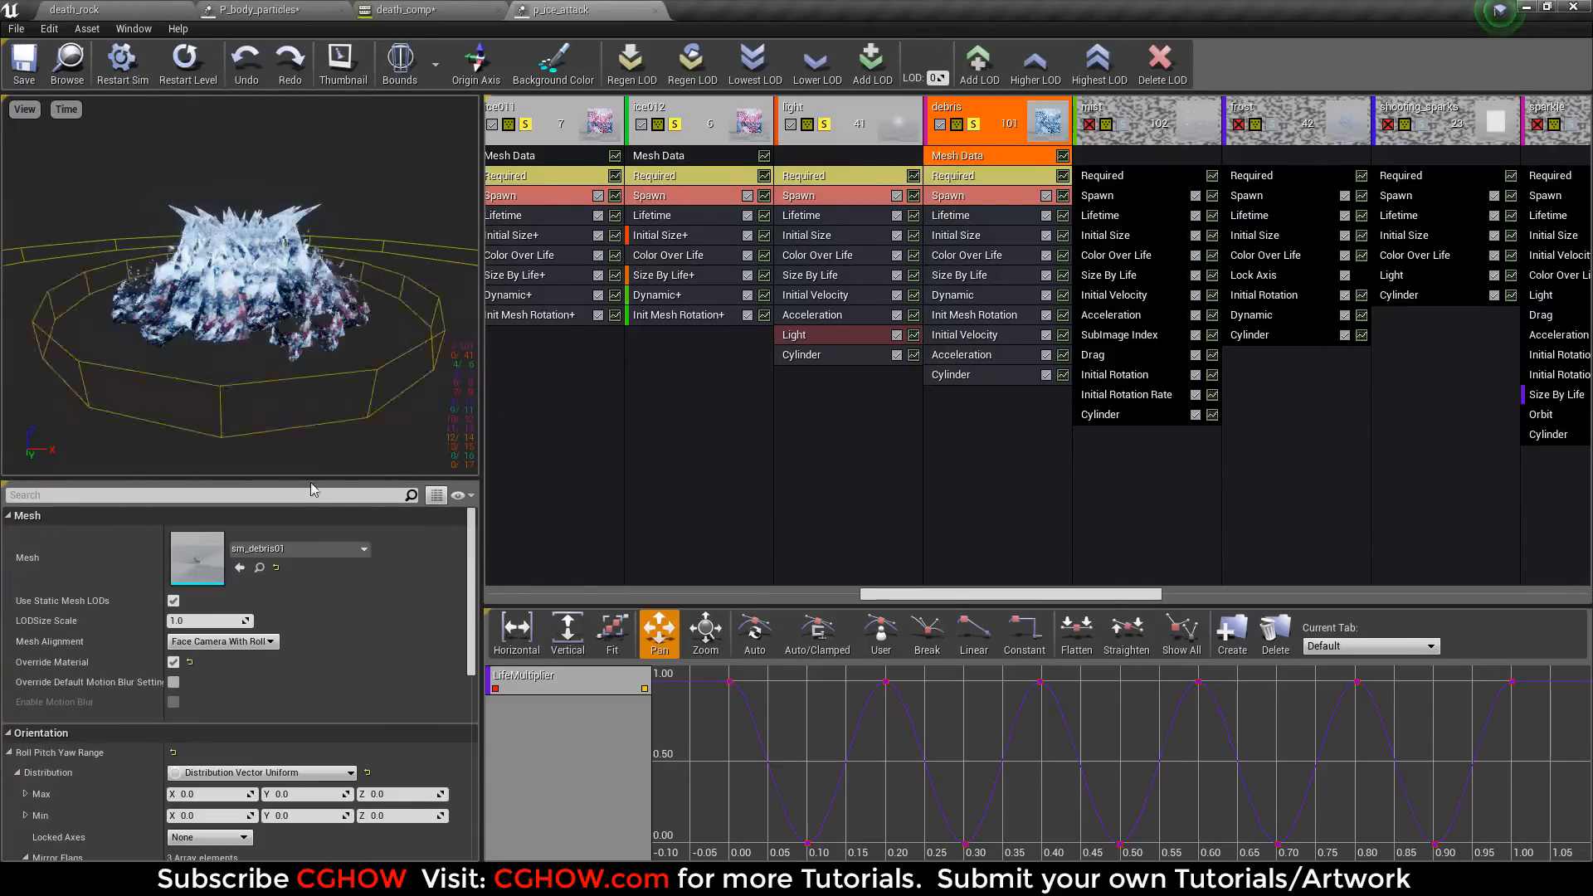
double_click(203, 559)
right_drag(330, 541, 358, 498)
drag(358, 498, 423, 501)
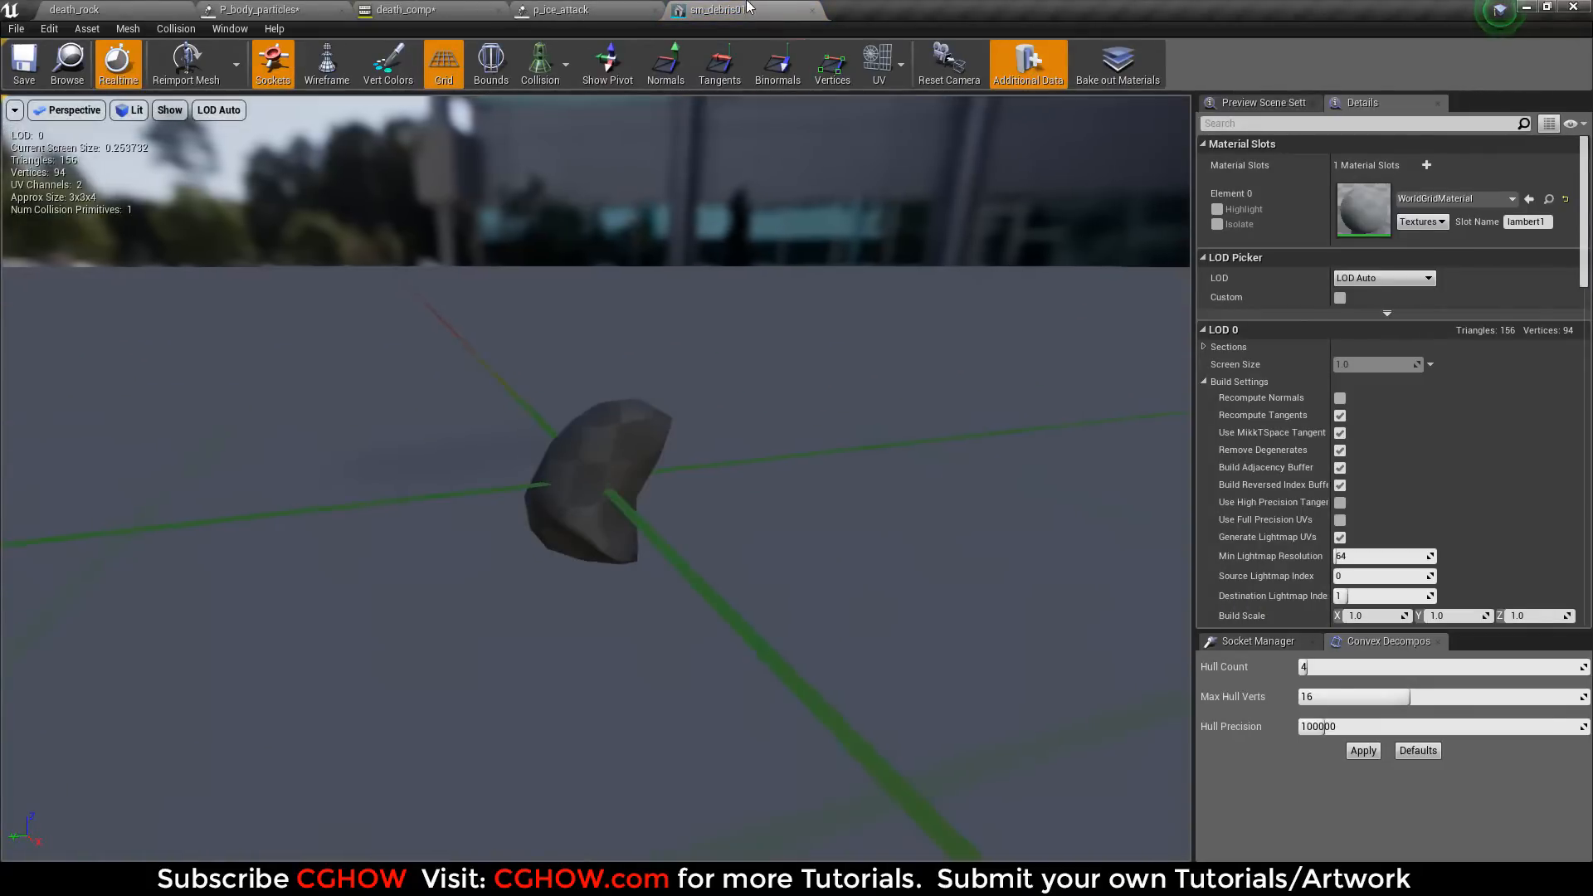
click(812, 9)
Step: Examine the debris emitter's Required material, Dynamic erode curve, Cylinder location and Acceleration settings
click(962, 176)
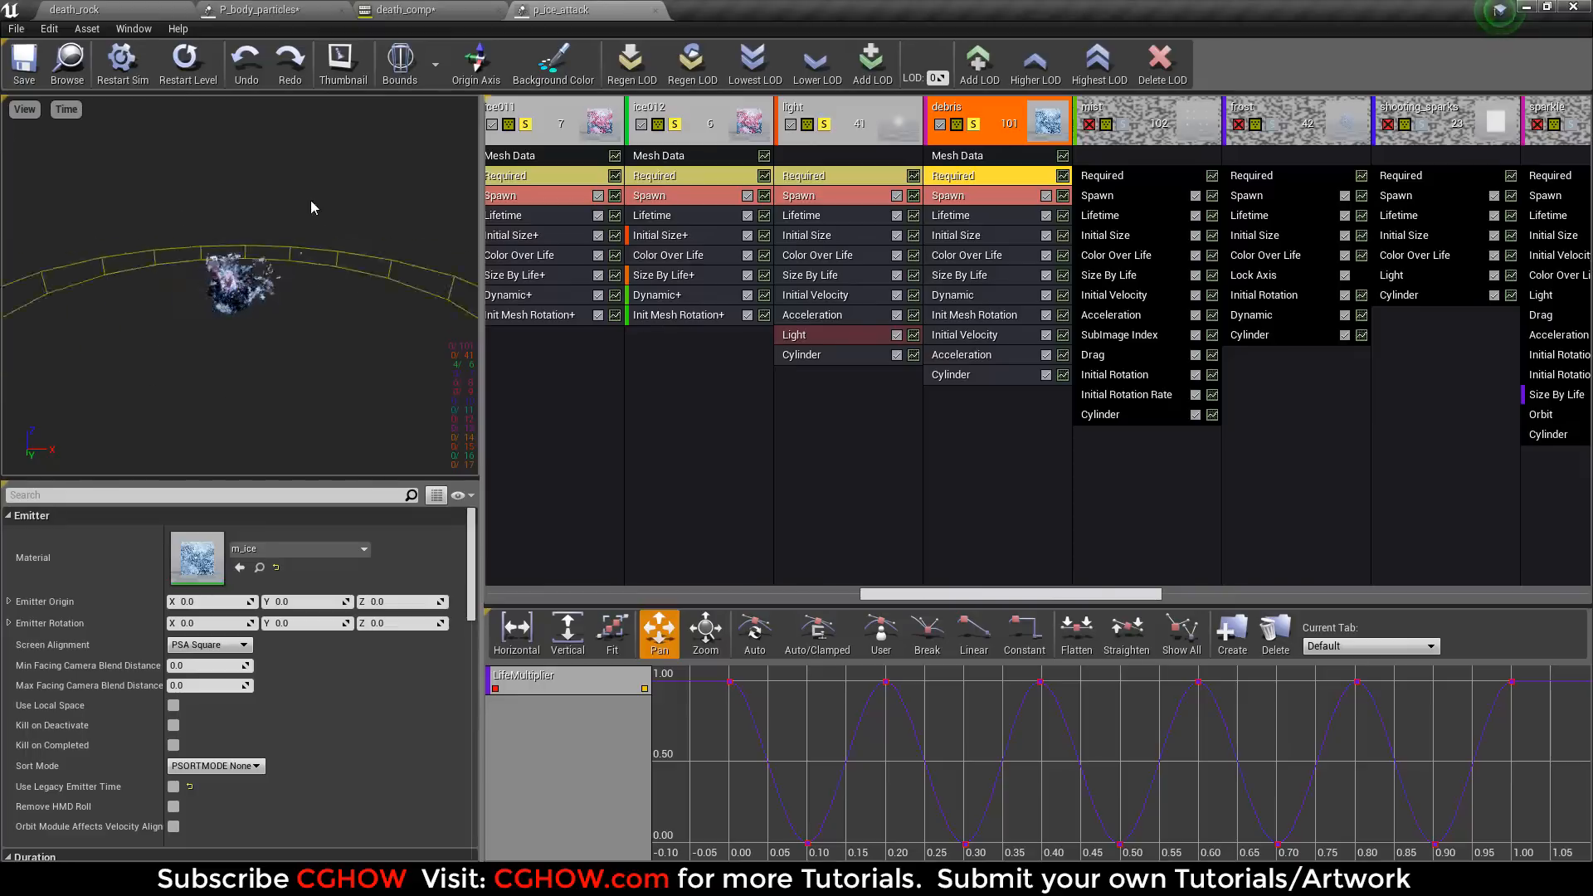
click(952, 295)
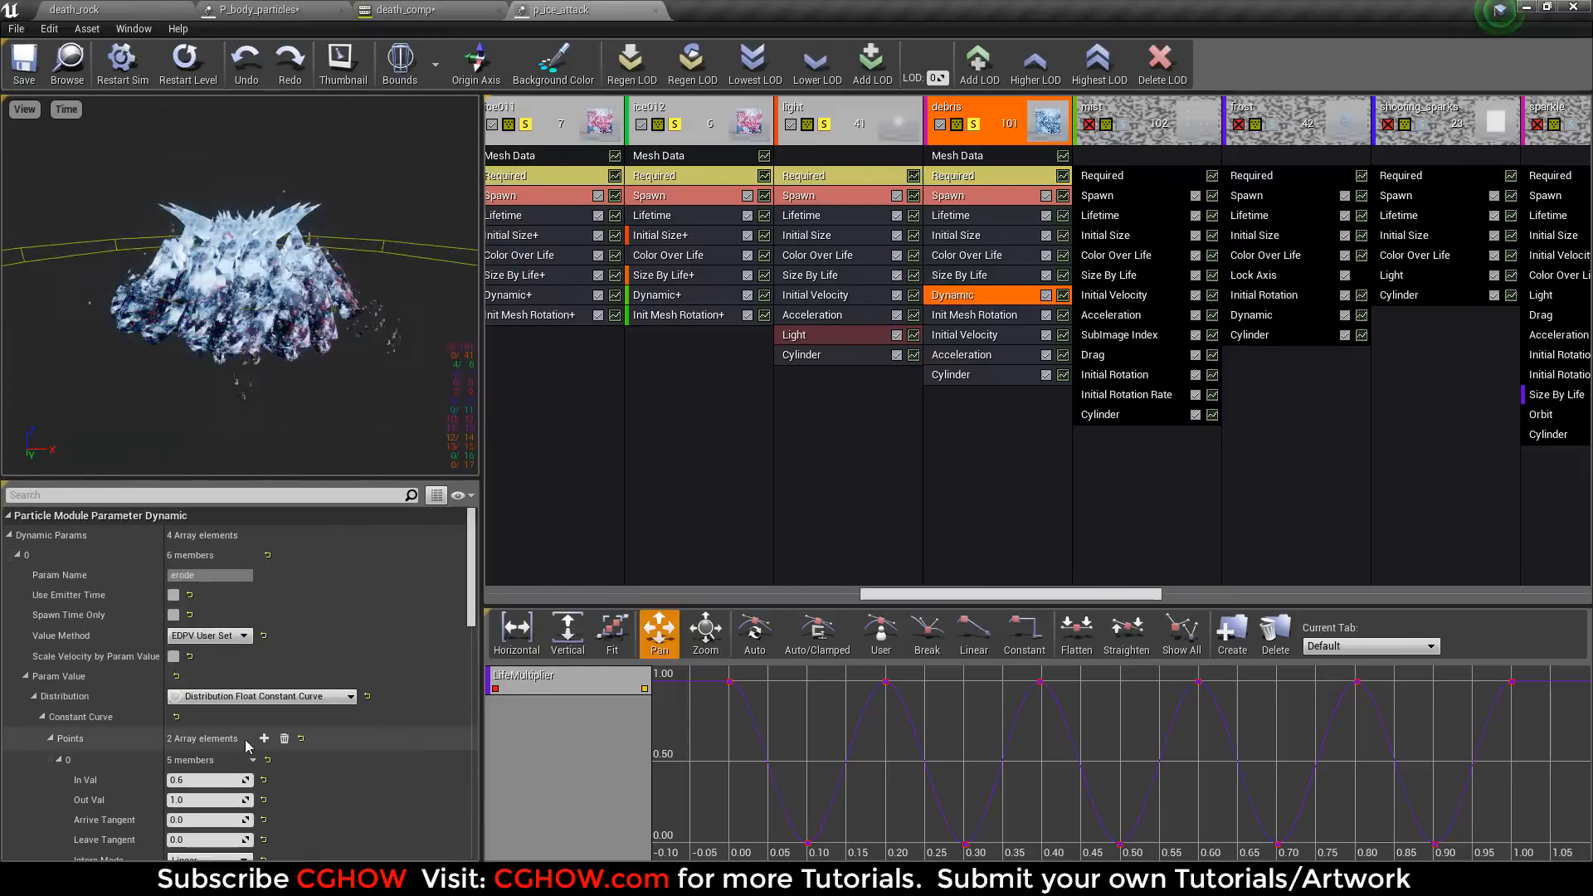
scroll(162, 709, down, 5)
scroll(161, 709, down, 1)
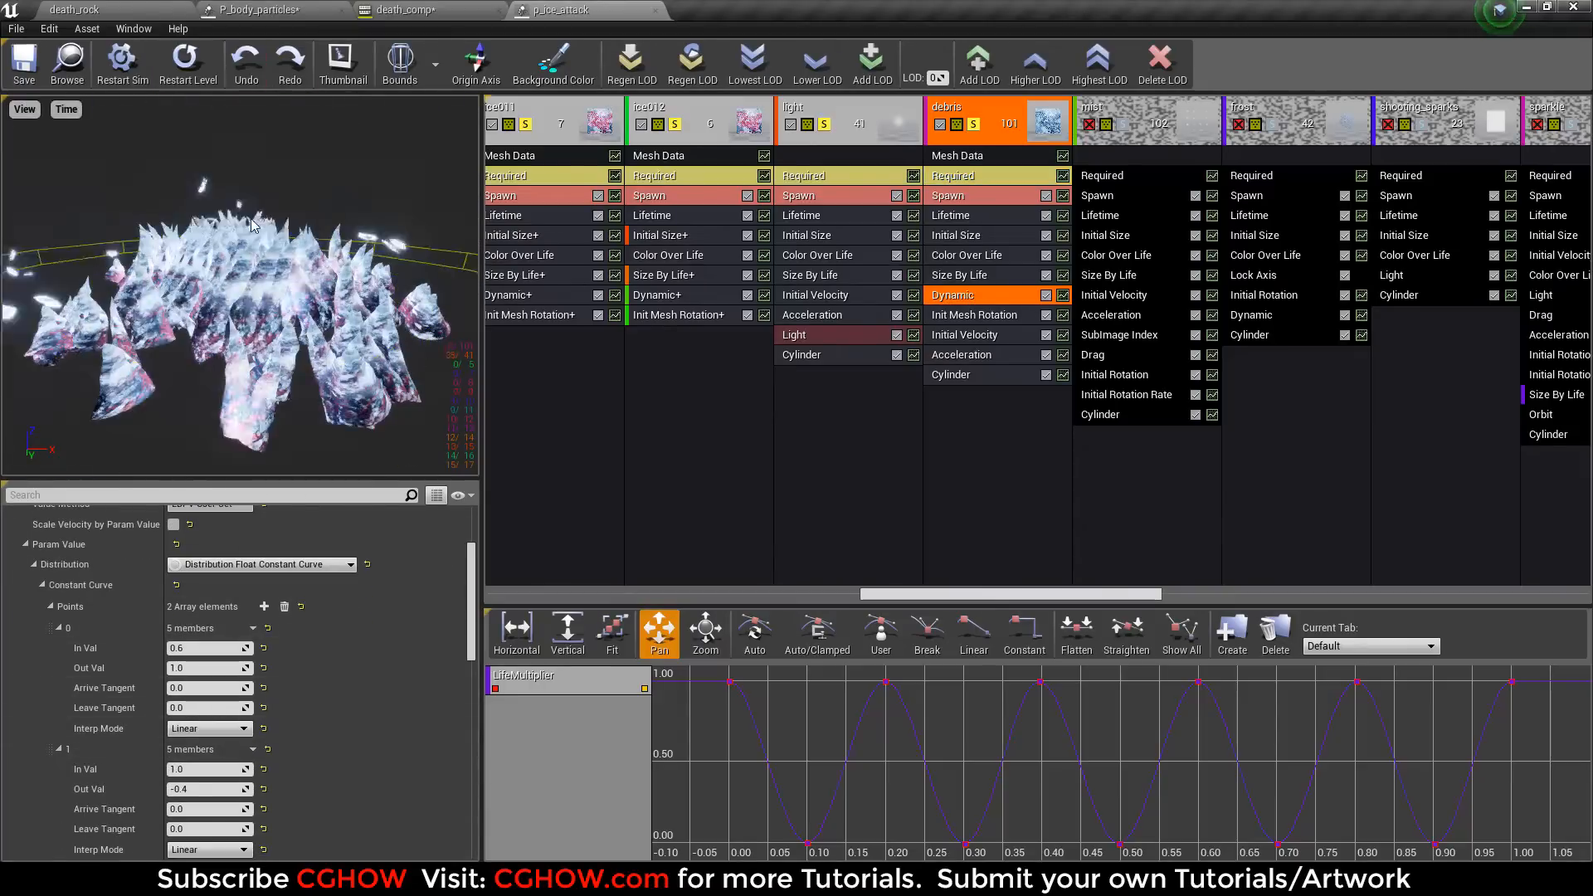
click(976, 375)
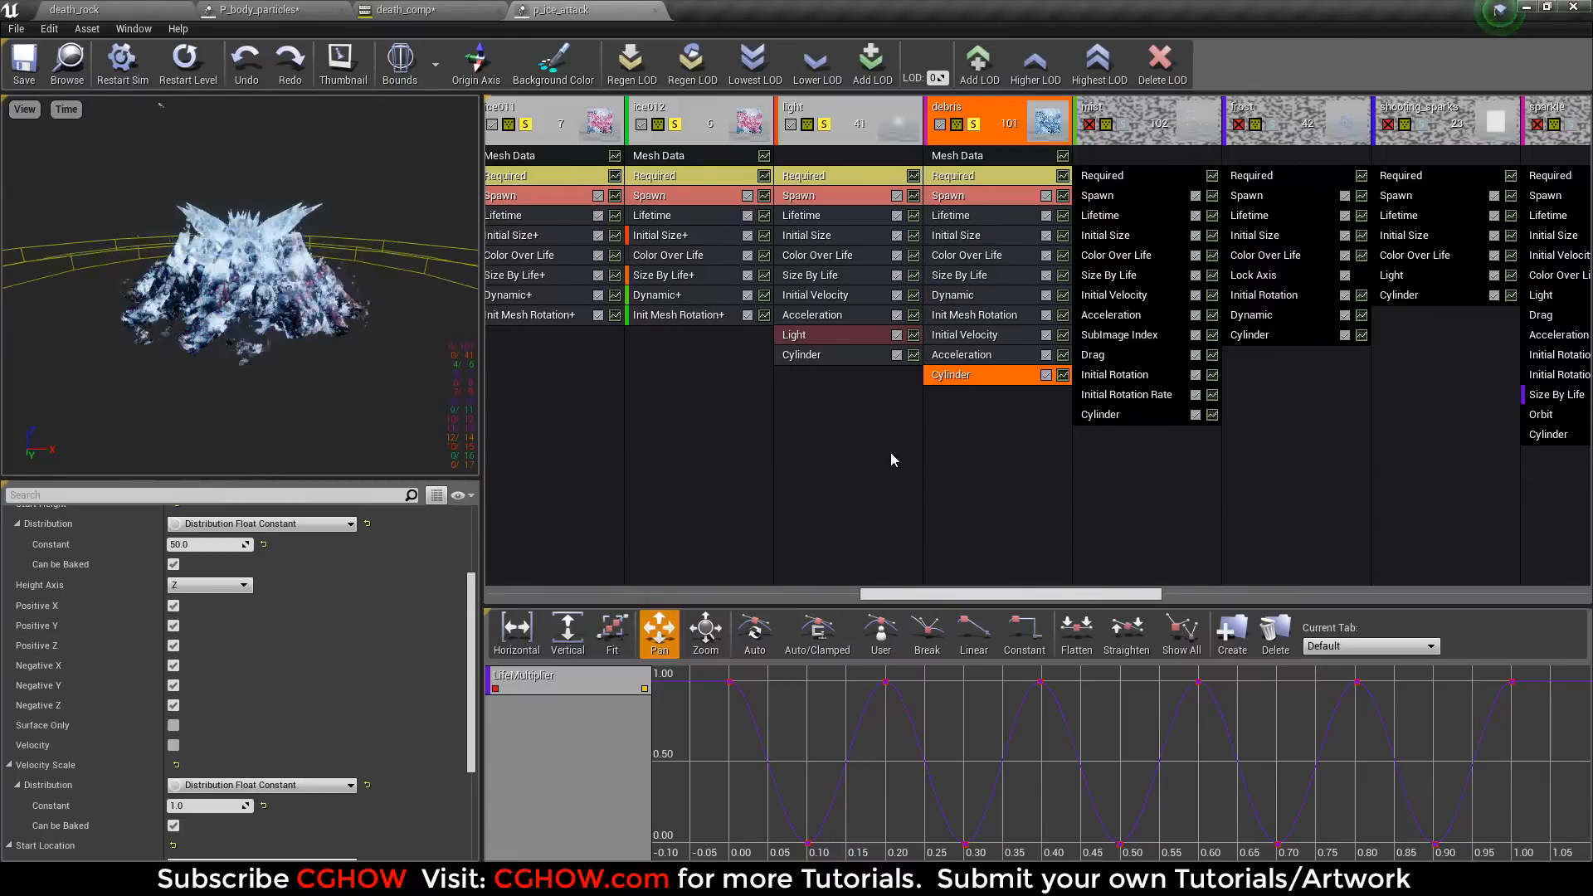
scroll(239, 701, down, 5)
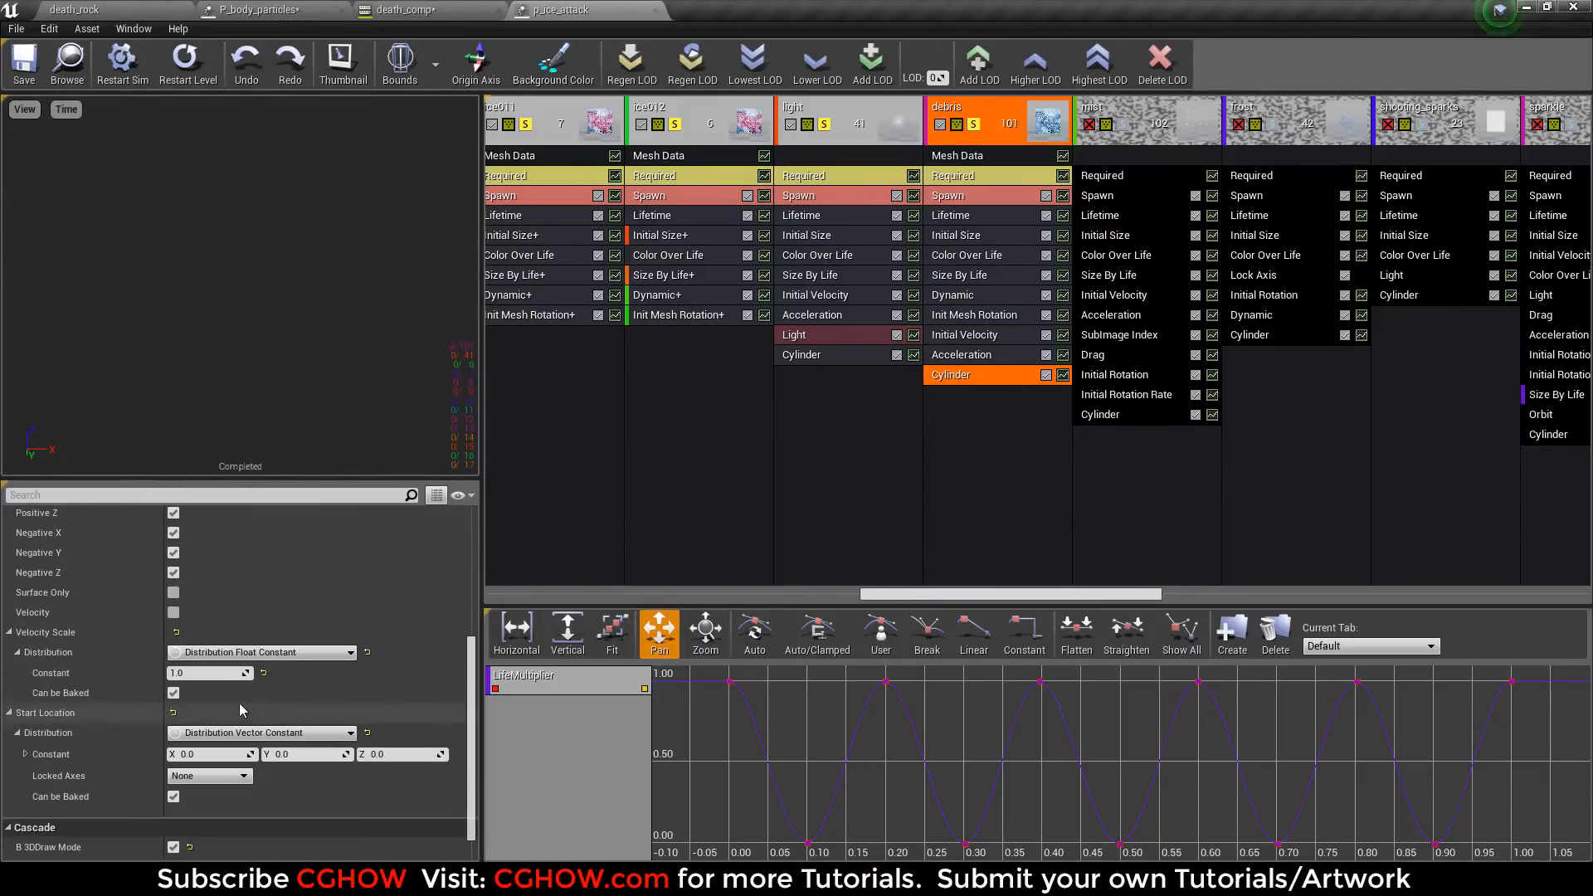
click(963, 355)
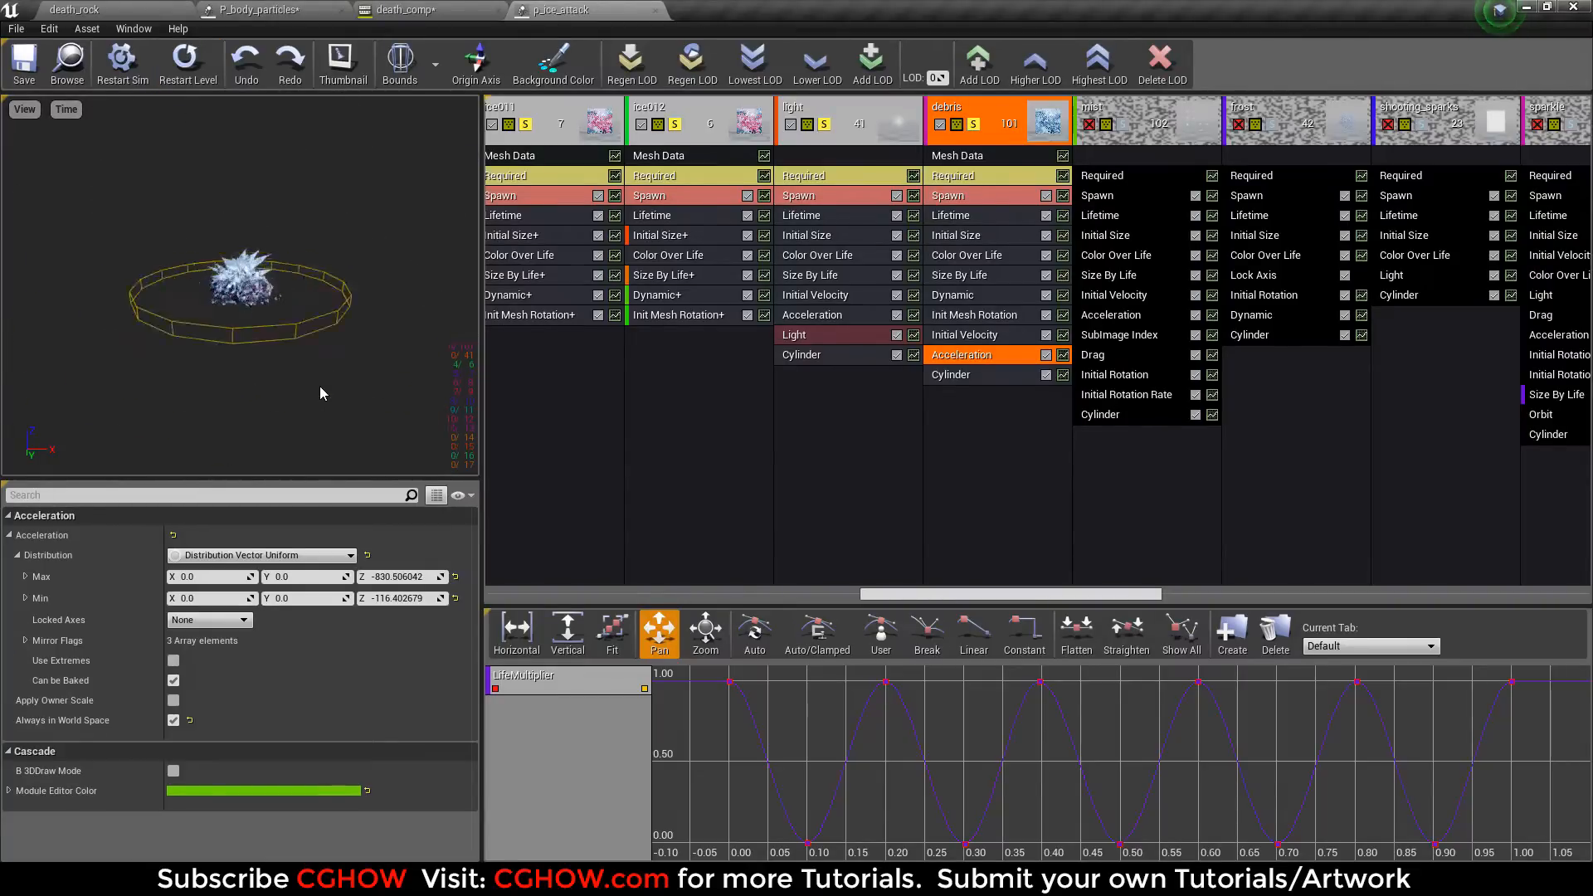
Step: Add the mist emitter to the soloed set and restart the effect in the level
click(1124, 125)
click(185, 73)
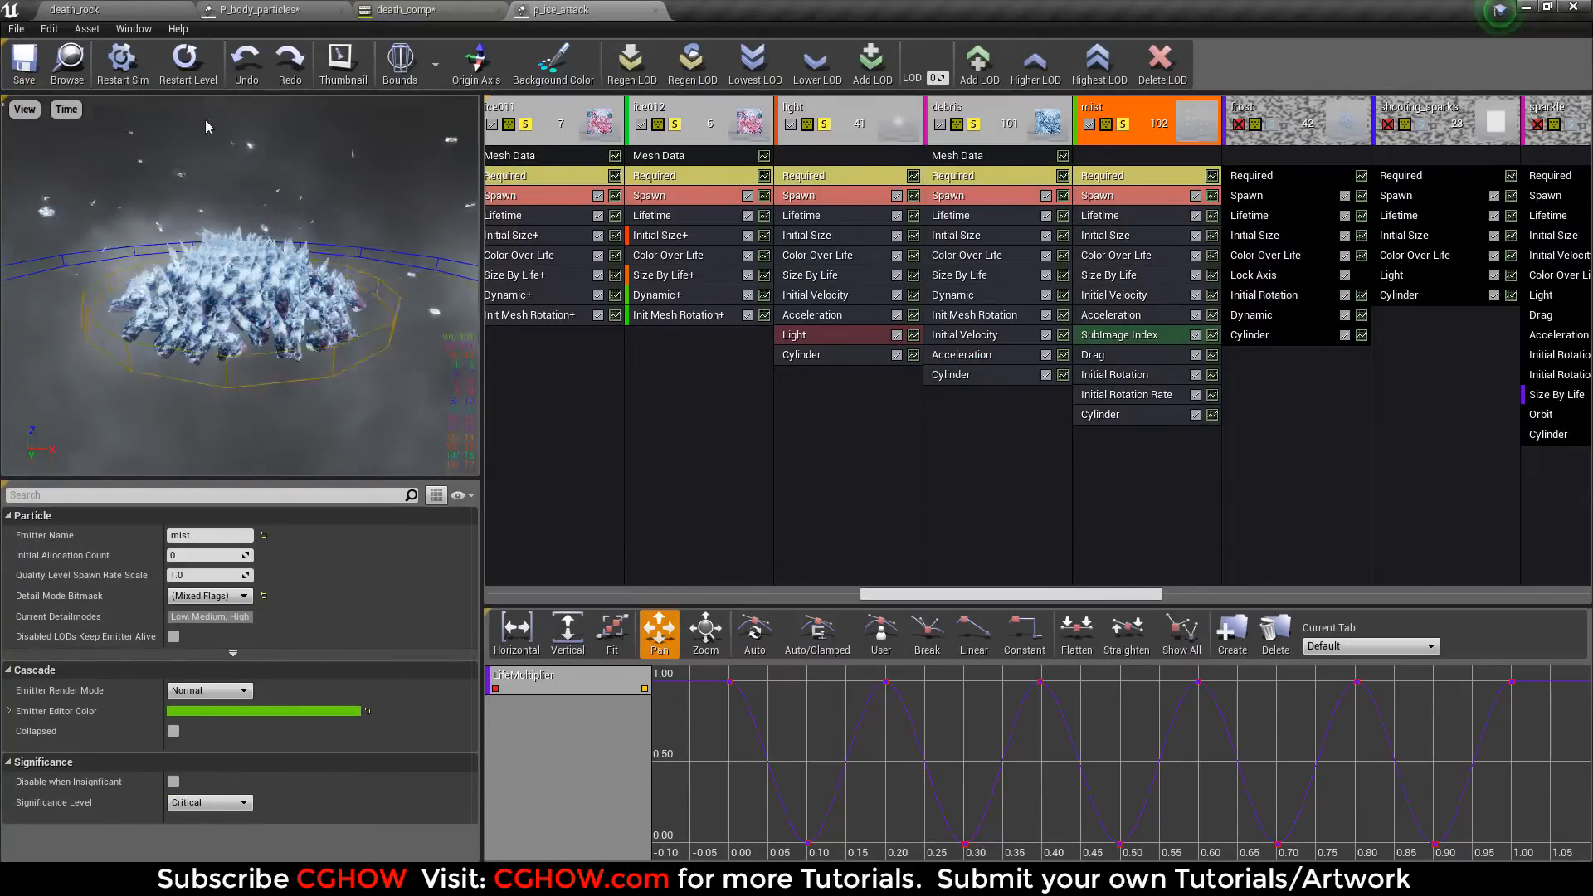
click(191, 69)
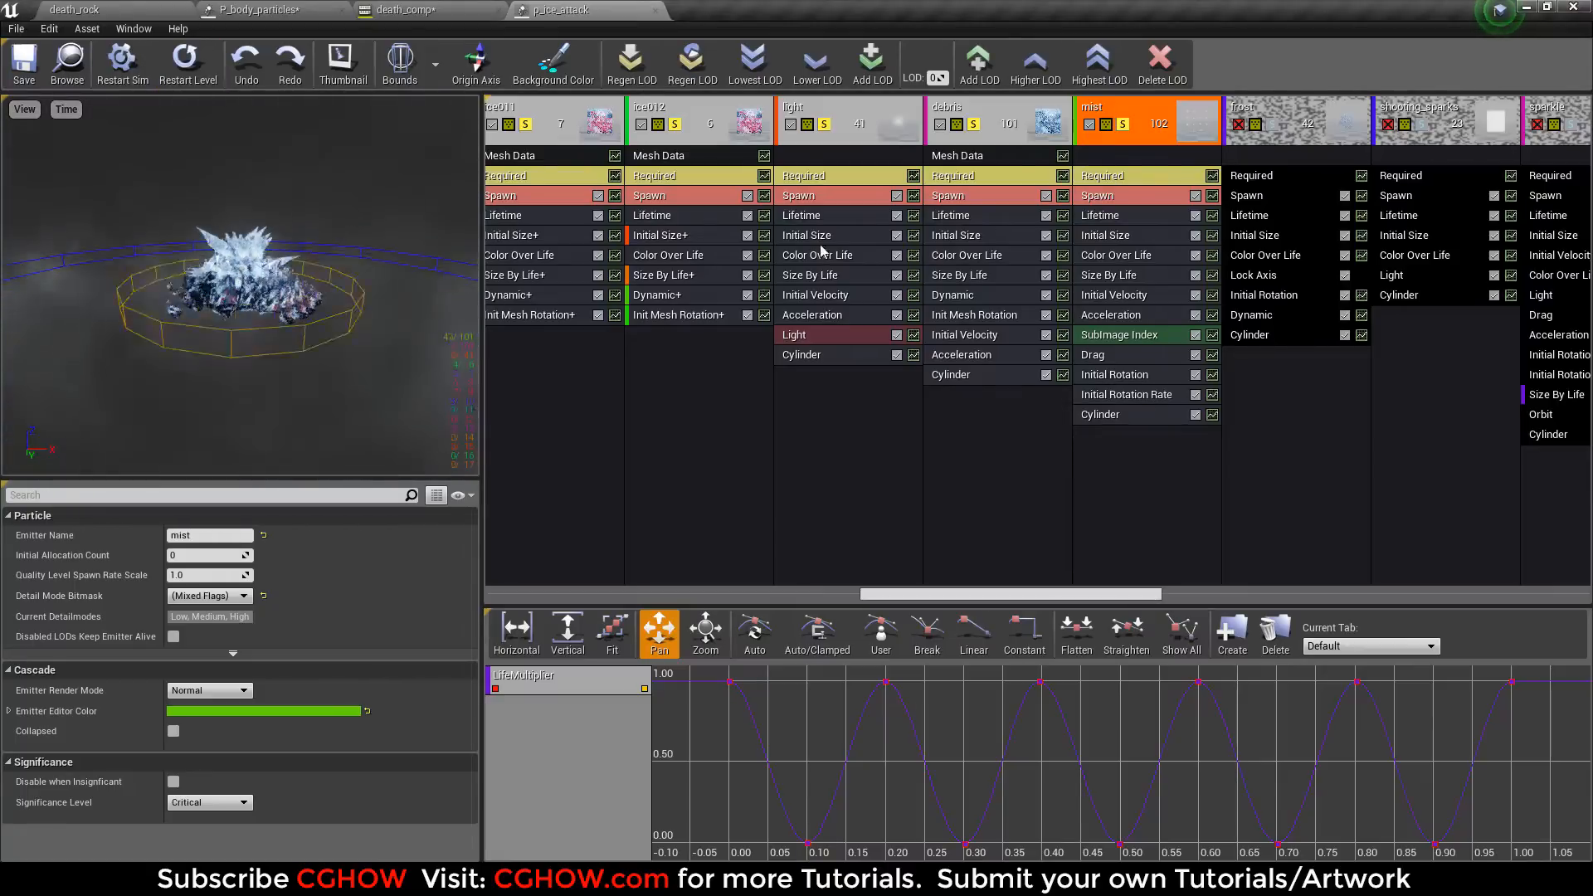
Step: Examine the mist emitter's Cylinder, Initial Velocity, Acceleration and Drag modules and replay the effect
click(1103, 415)
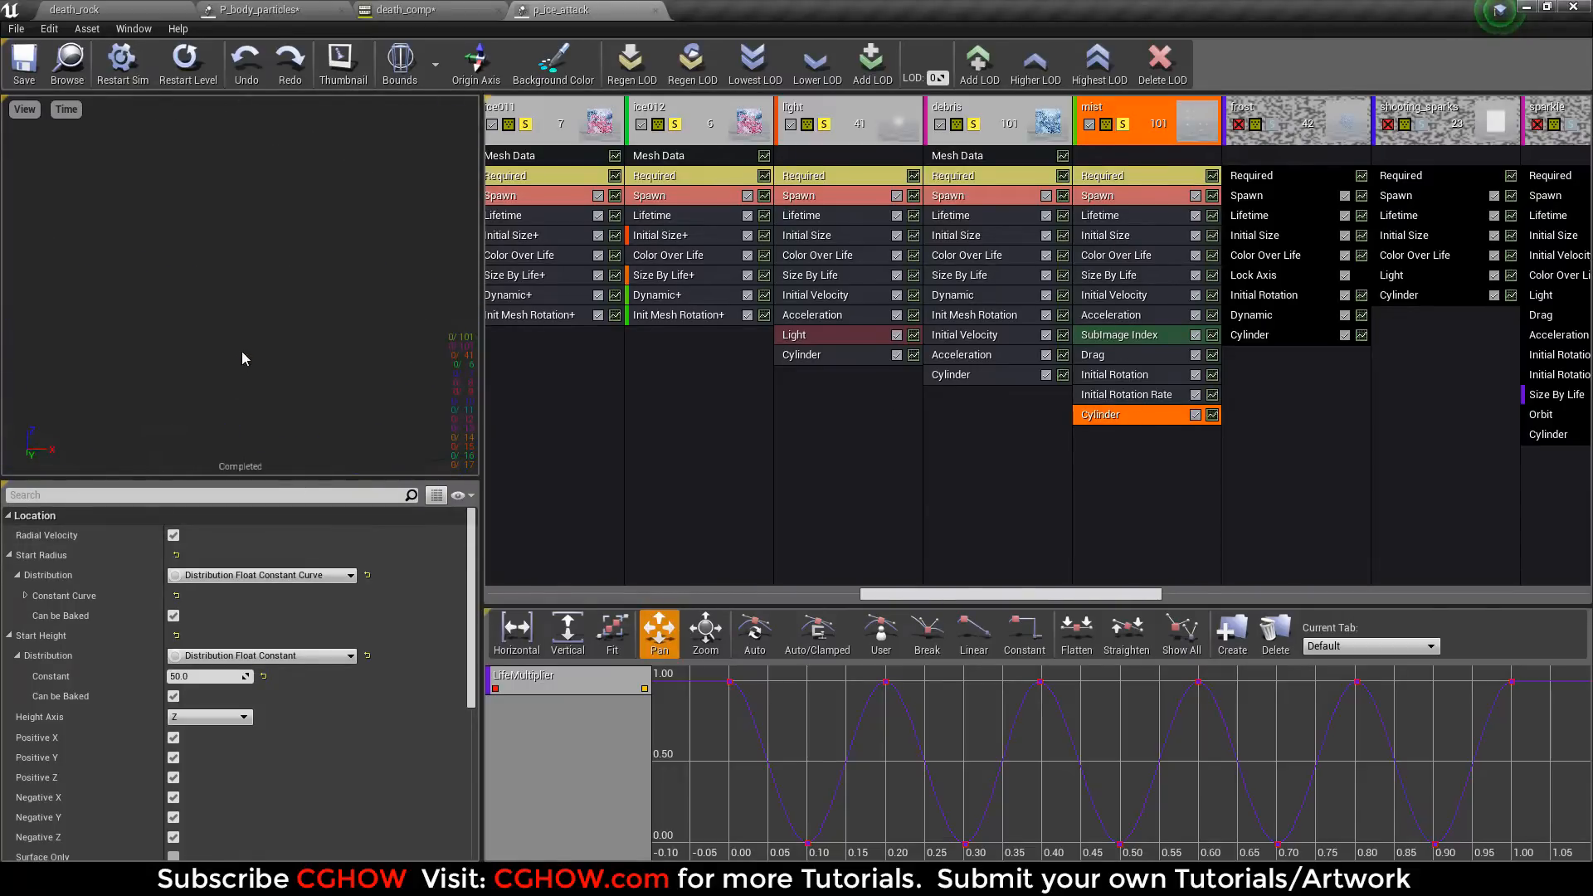
click(1112, 296)
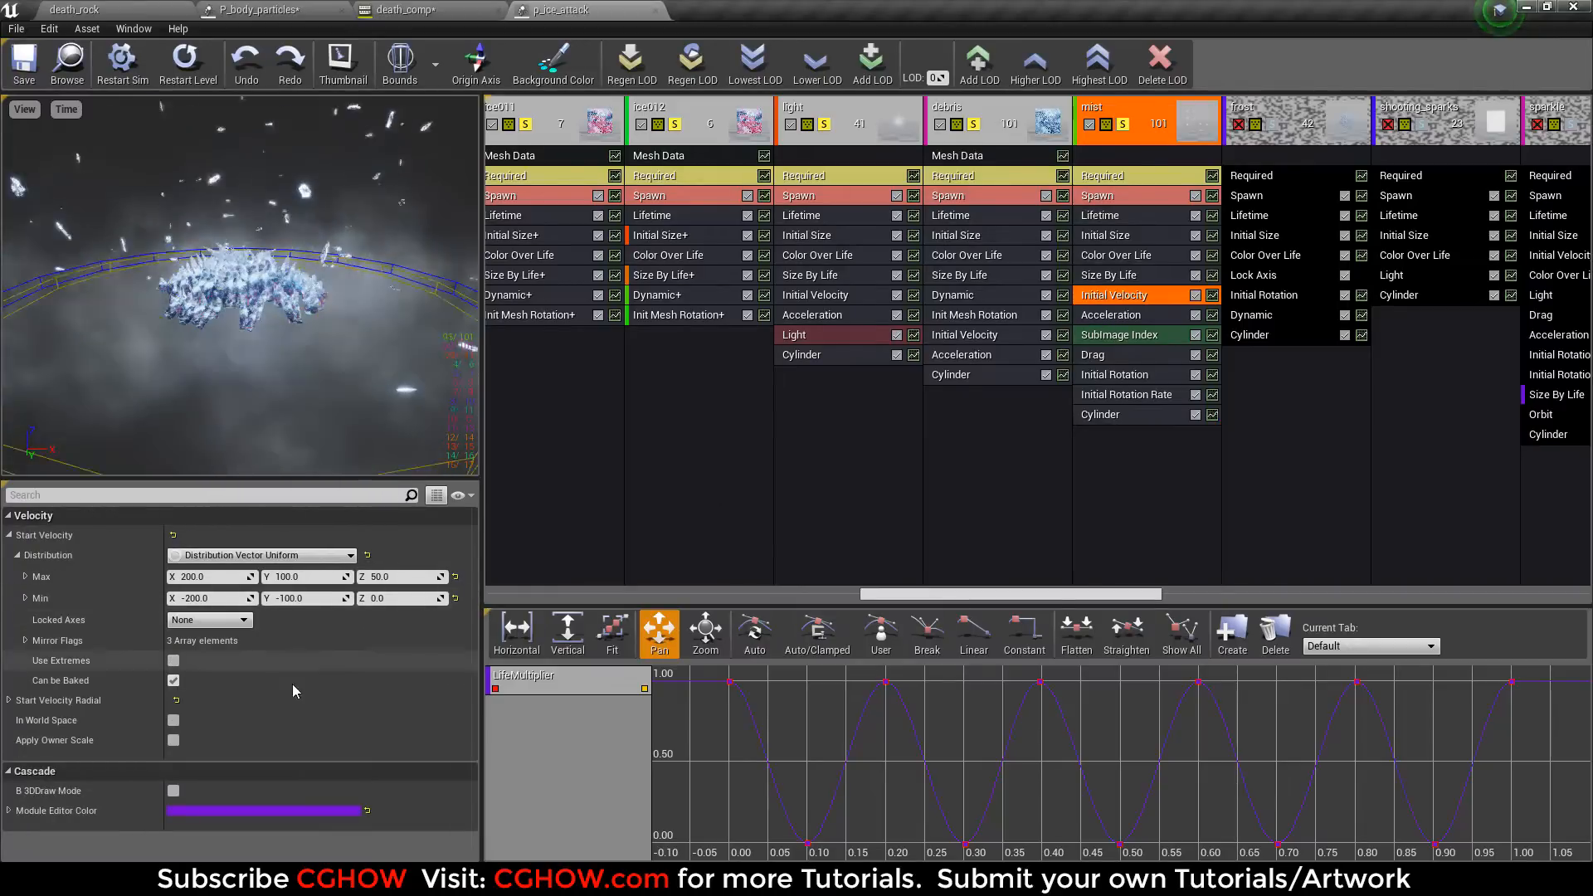
click(1111, 316)
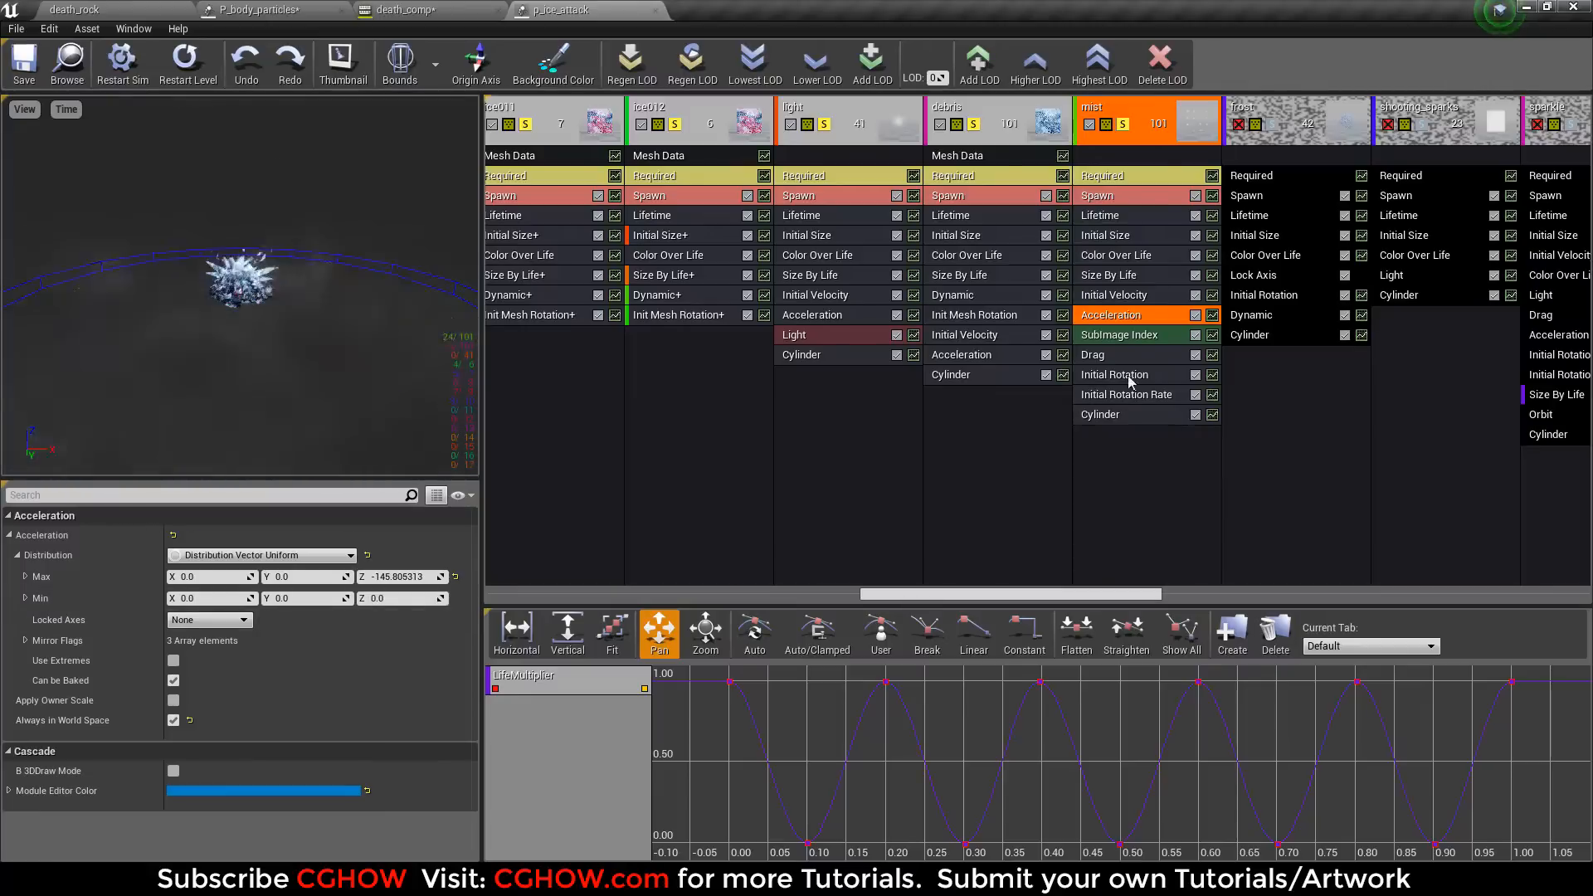
click(1112, 355)
click(184, 65)
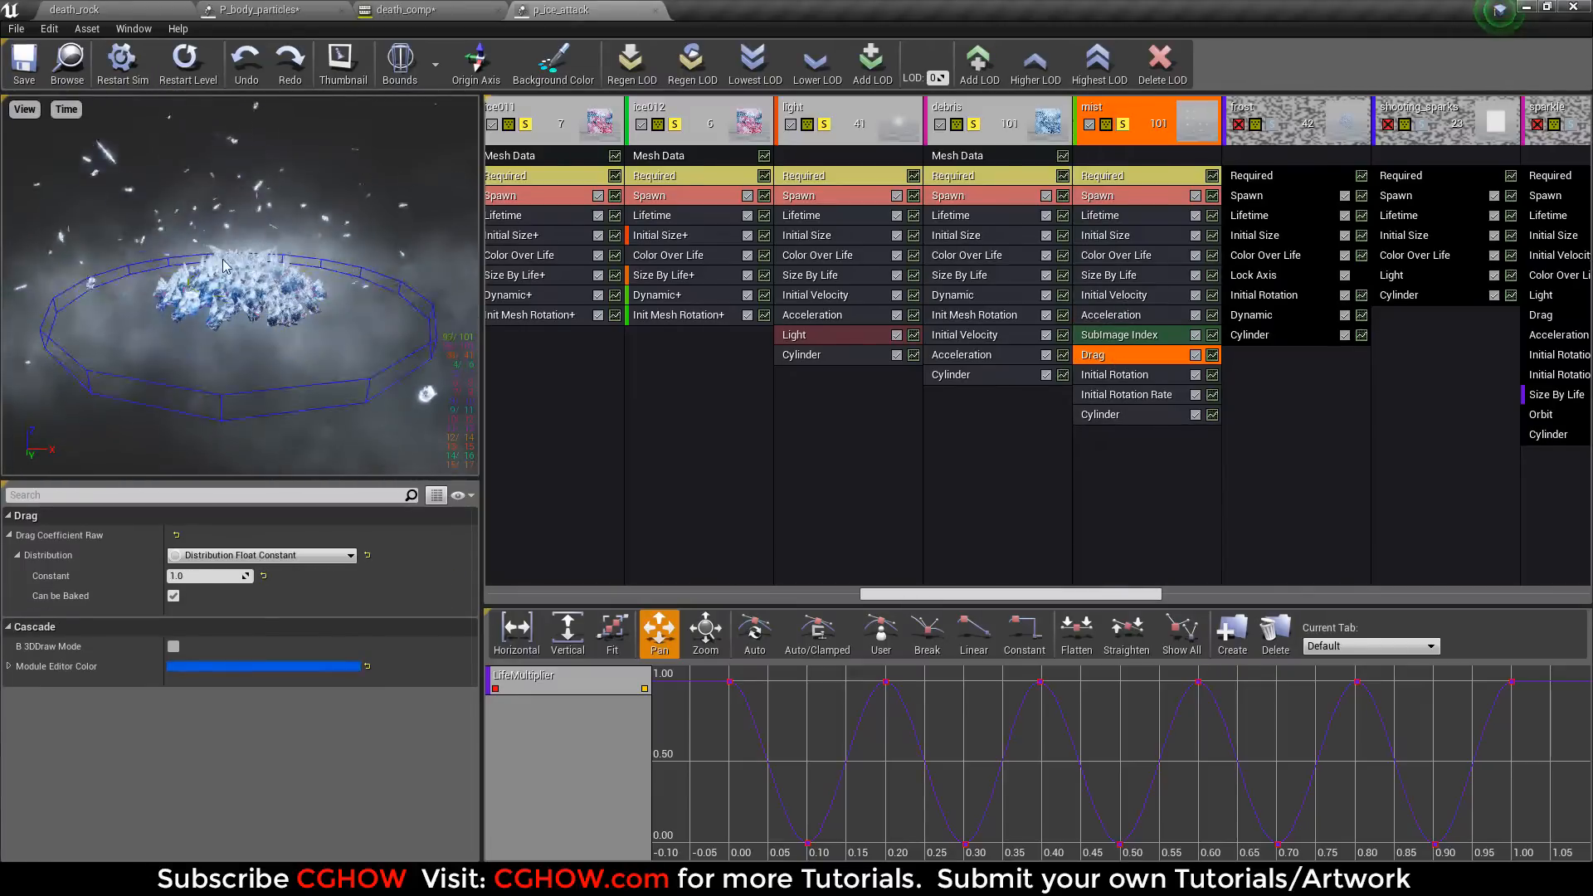
Step: Inspect mist's m_smoke01 material and its t_smoke_subUV_4x4_01 texture, and close both editors
click(1094, 175)
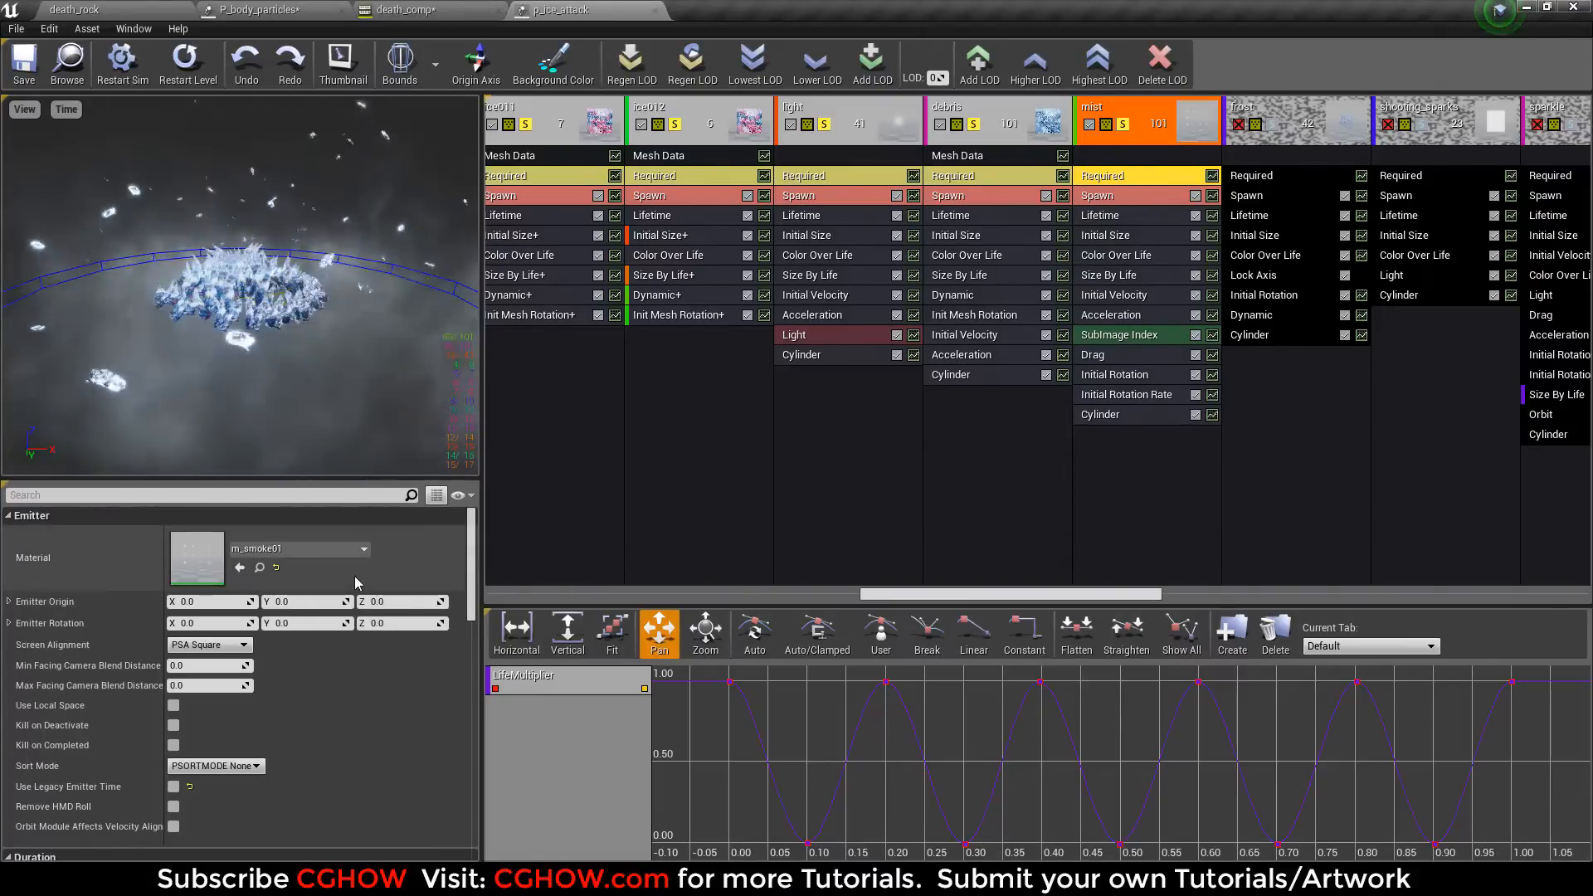
double_click(211, 556)
scroll(585, 478, down, 2)
right_drag(585, 478, 958, 429)
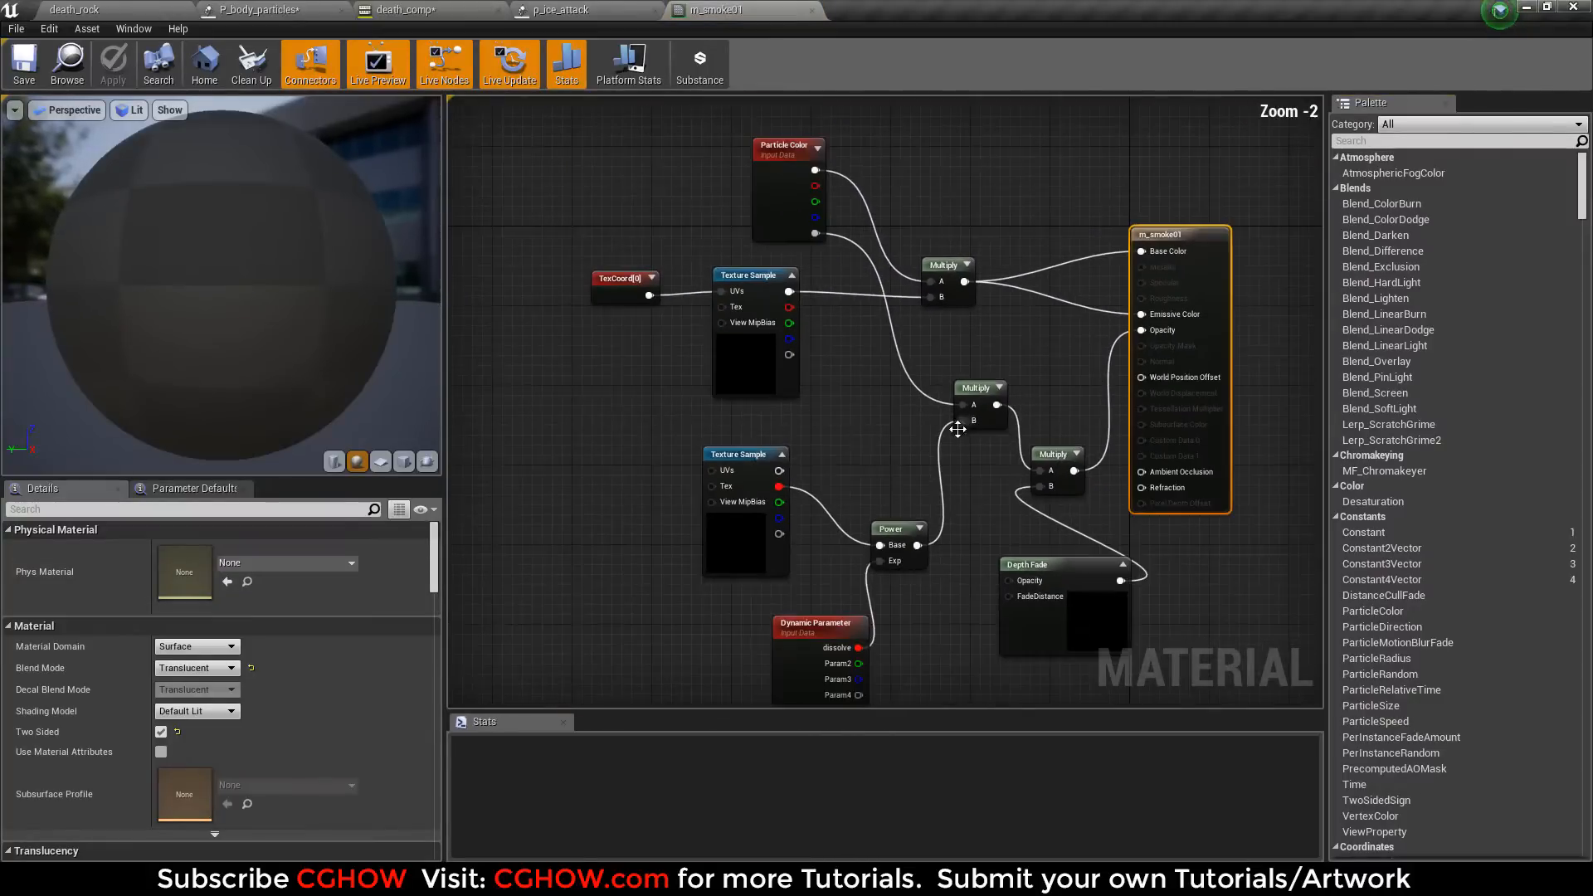
click(742, 543)
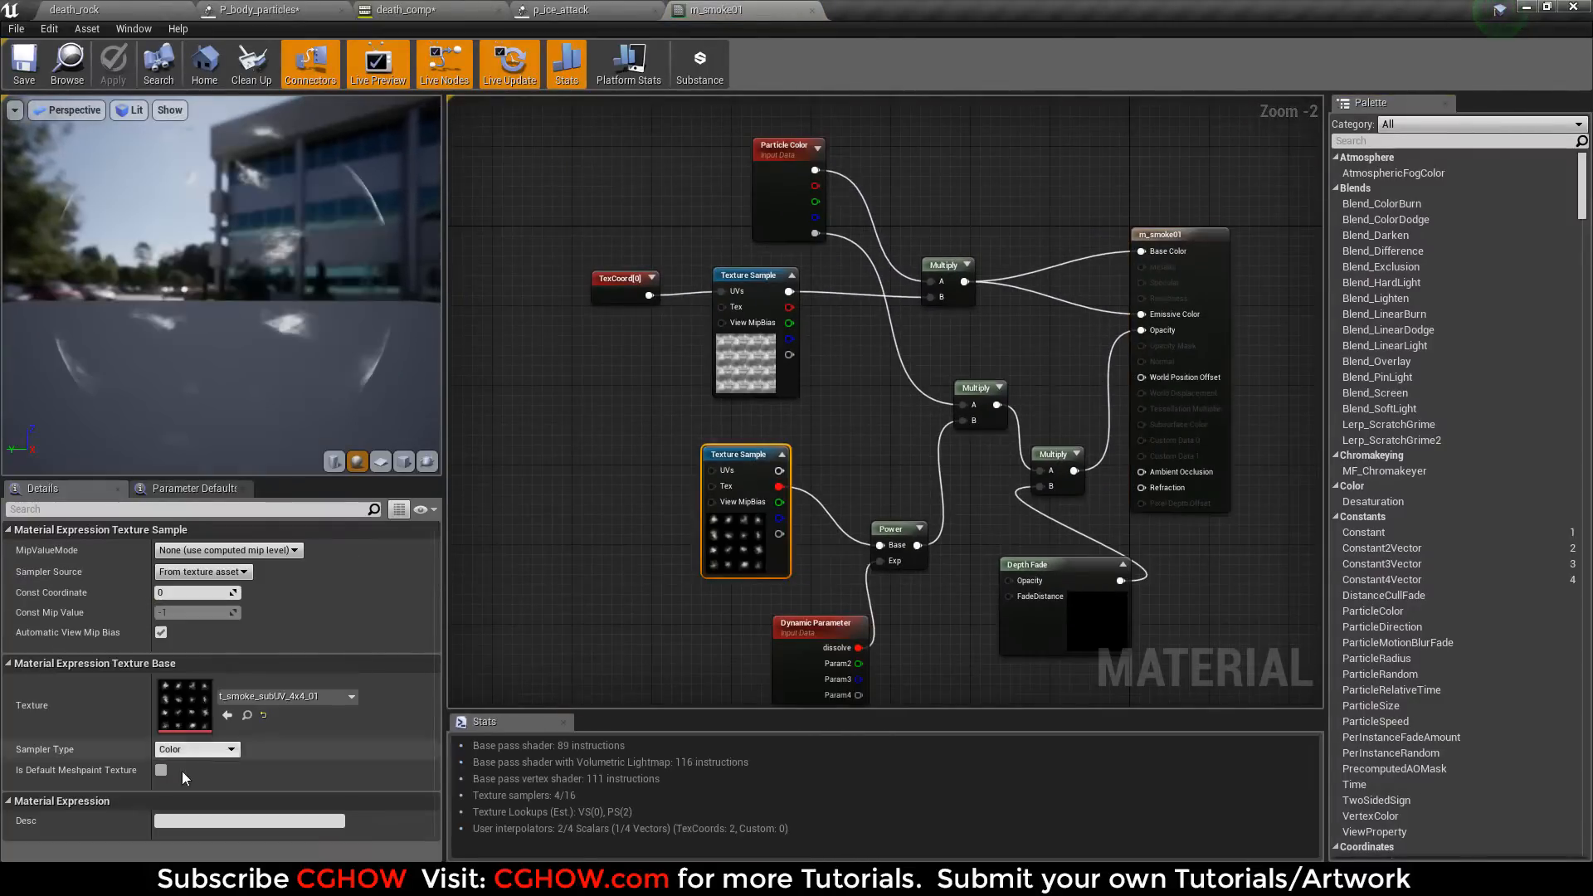
double_click(174, 717)
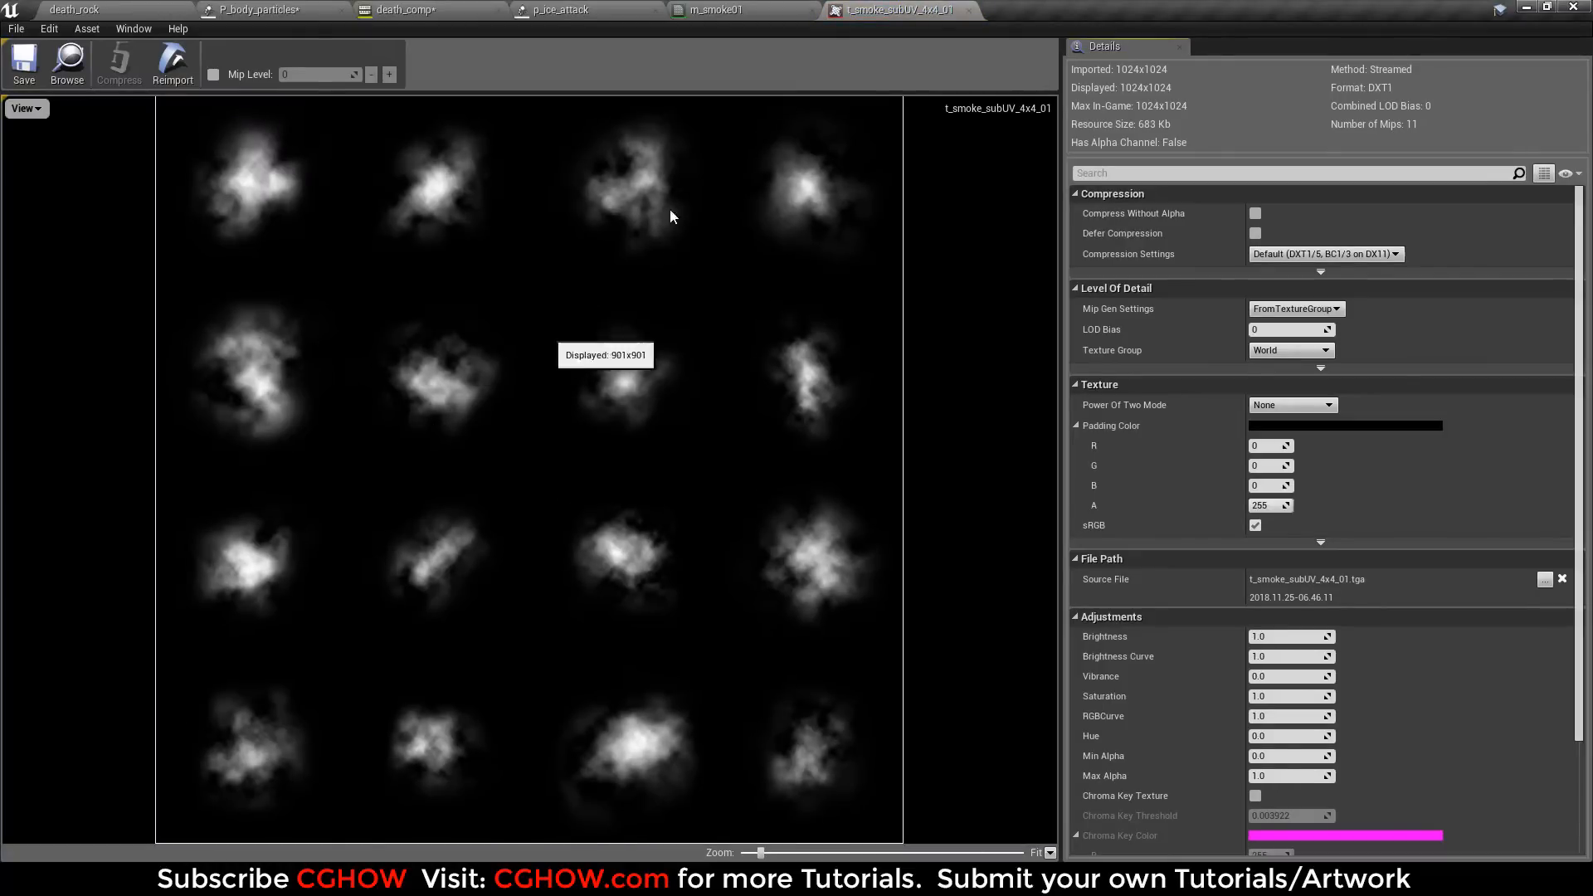
middle_click(910, 4)
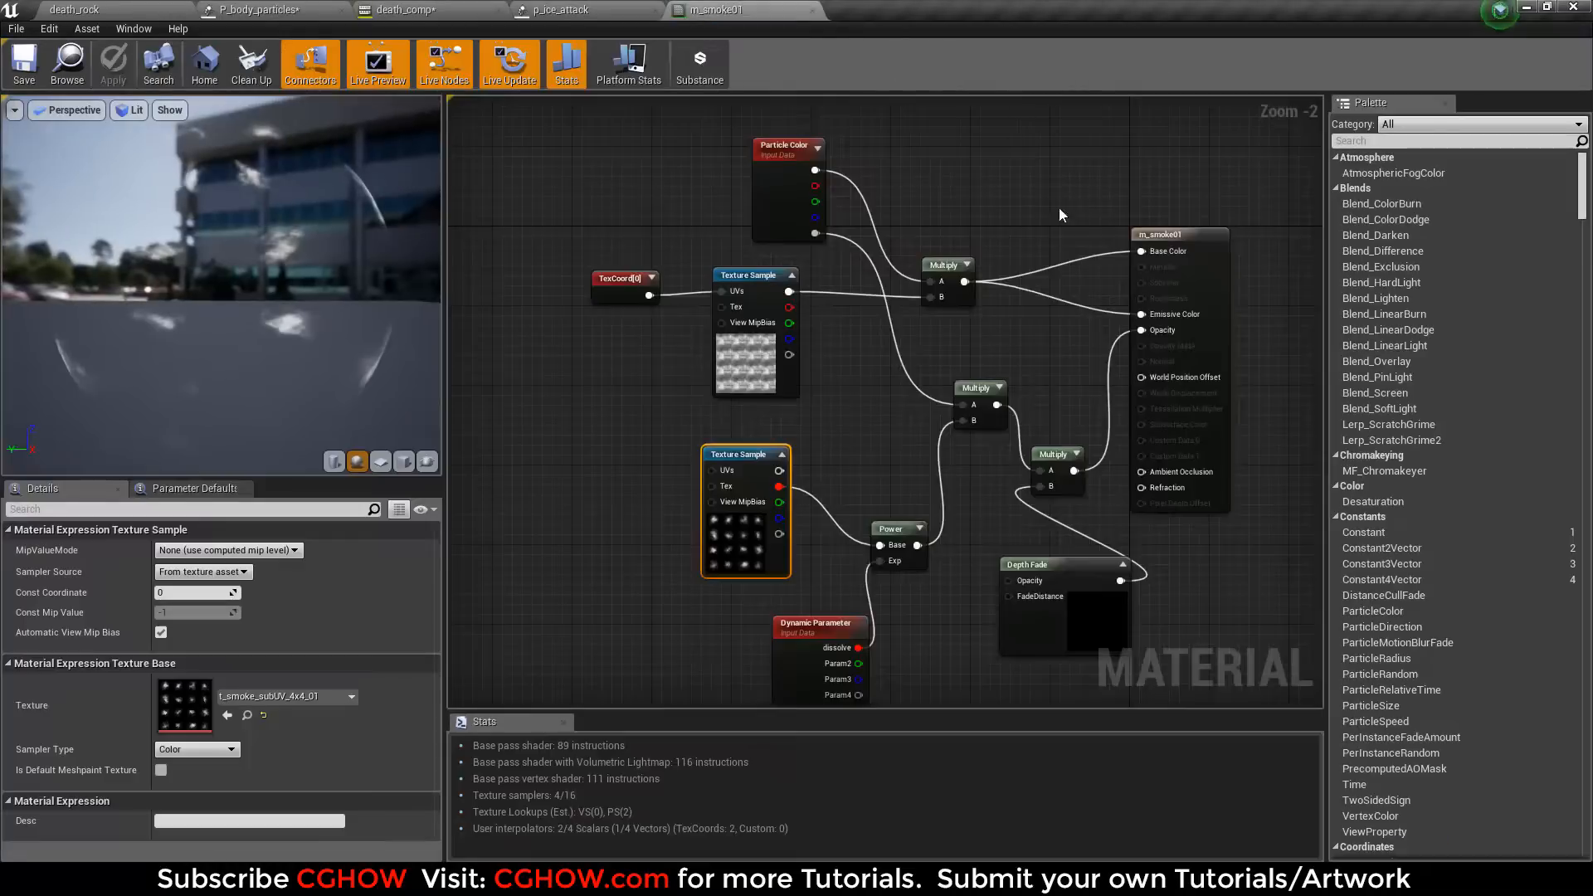
middle_click(692, 5)
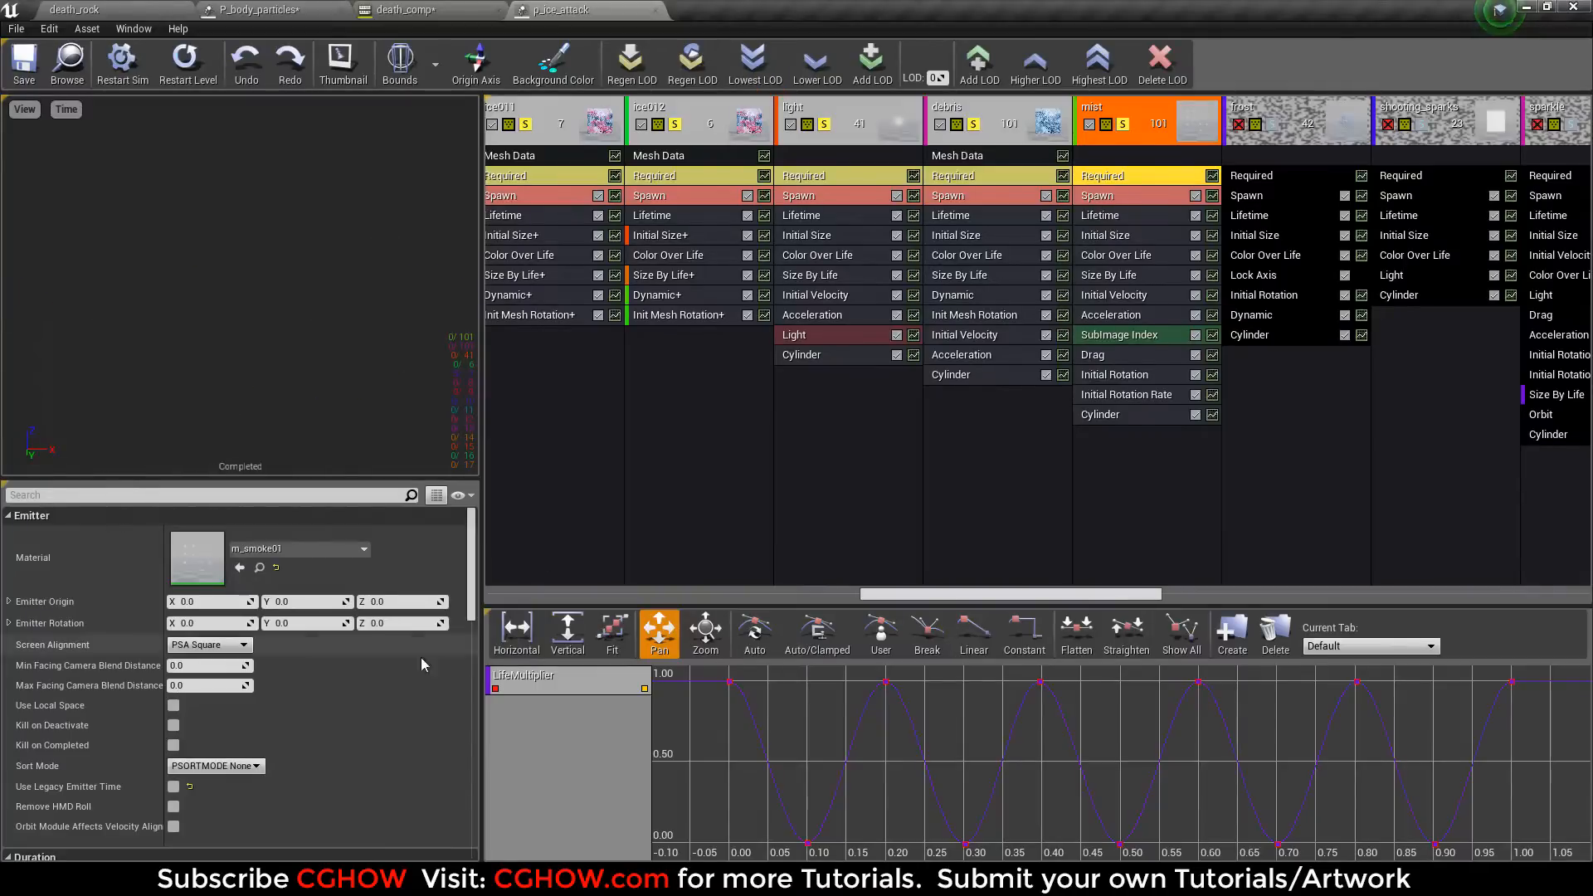
Step: Check the Sub UV settings in mist's Required module and the curves in its Color Over Life module
scroll(344, 690, down, 10)
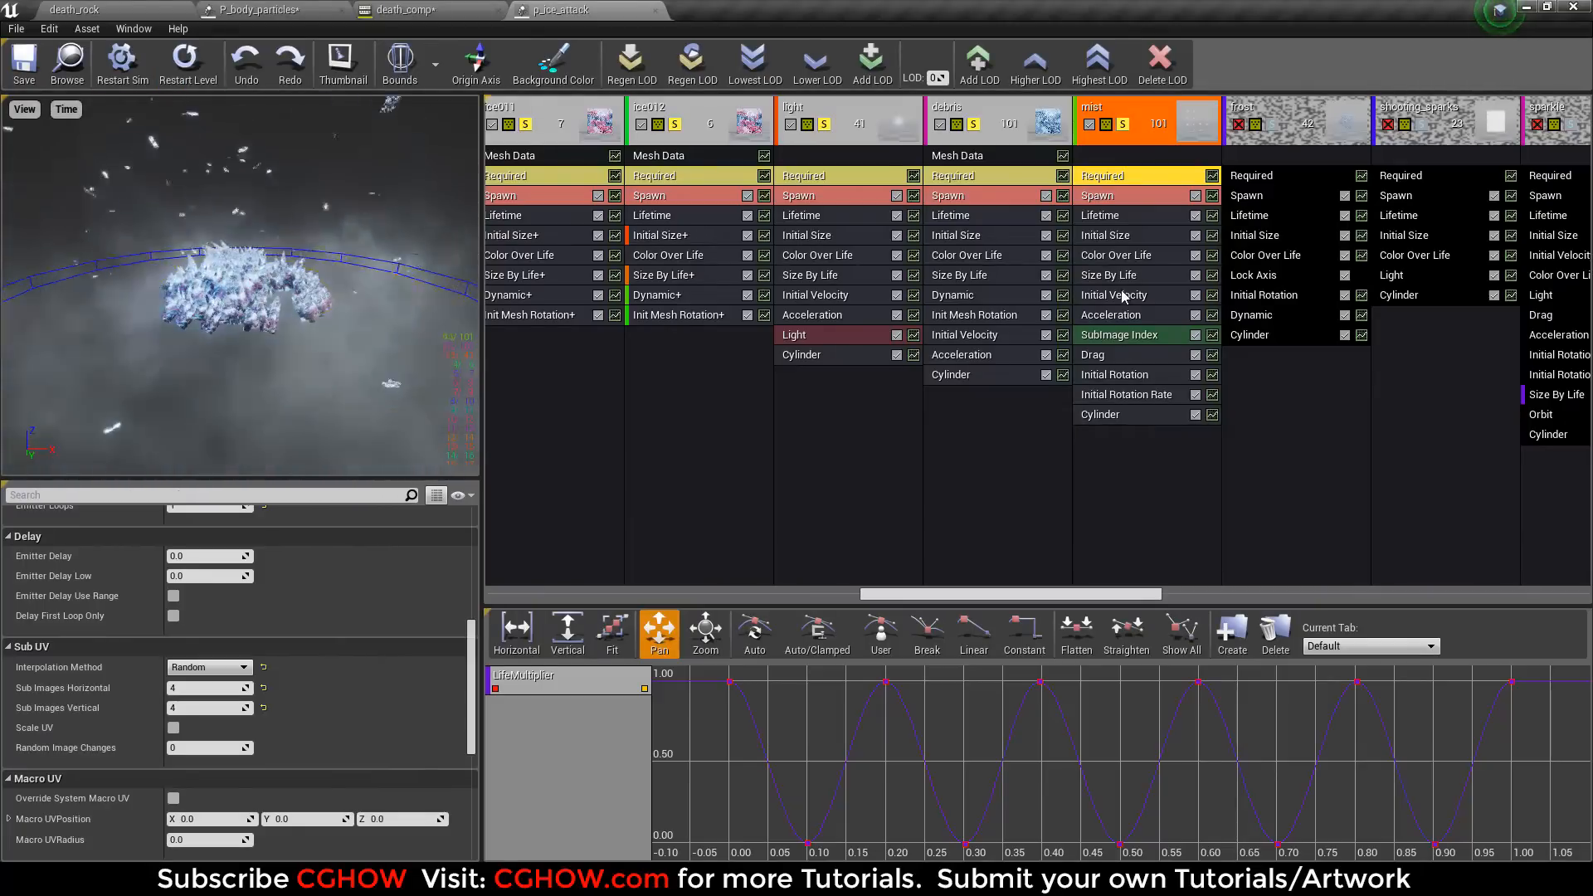
click(1115, 254)
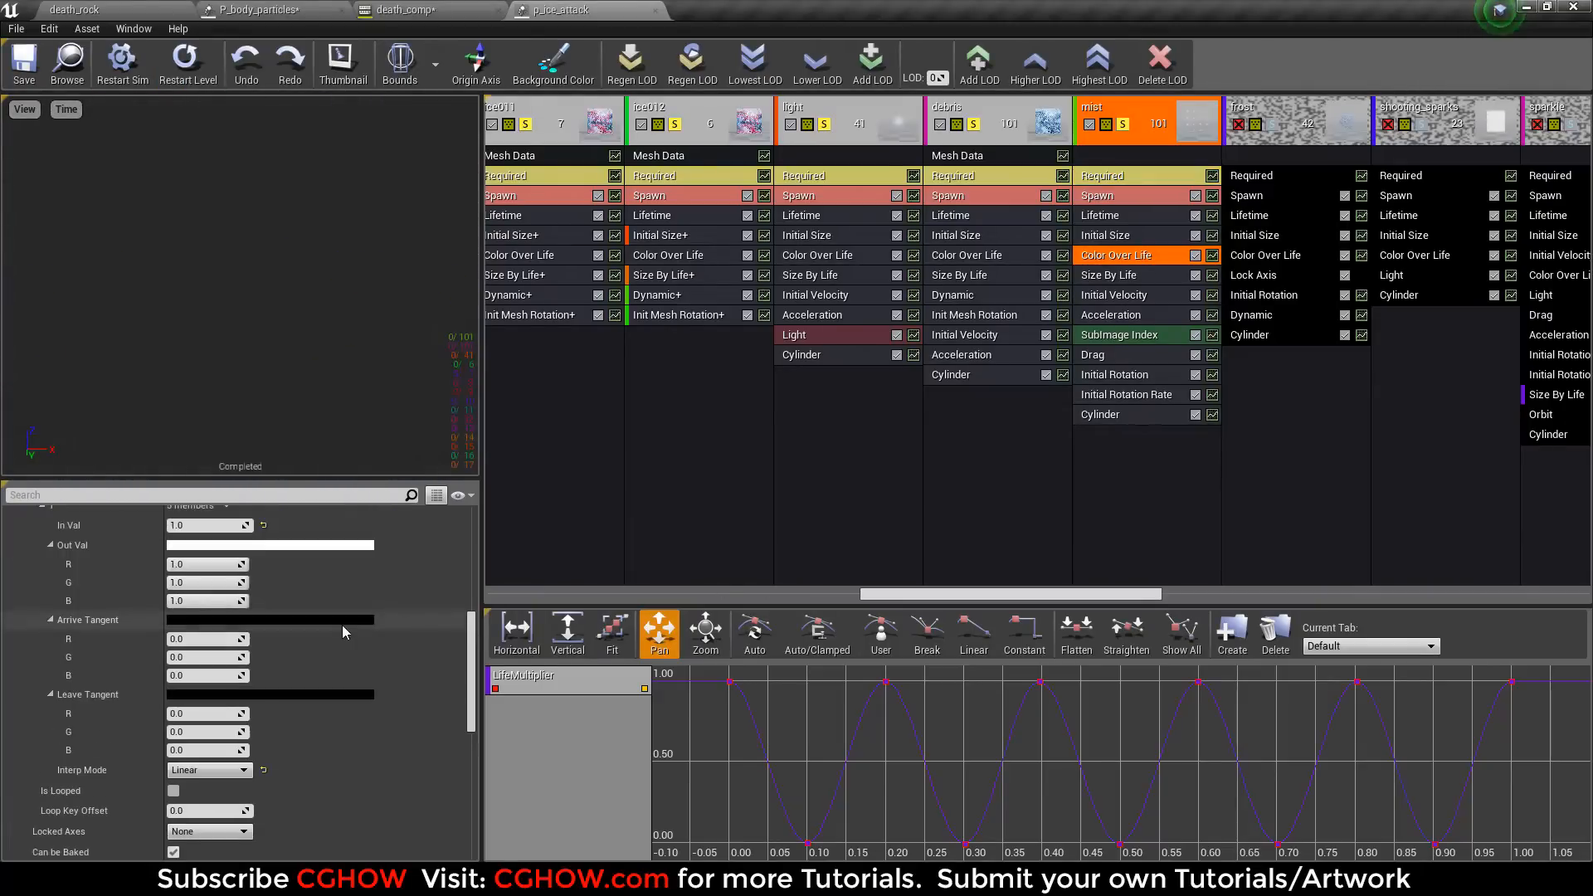
scroll(342, 625, down, 10)
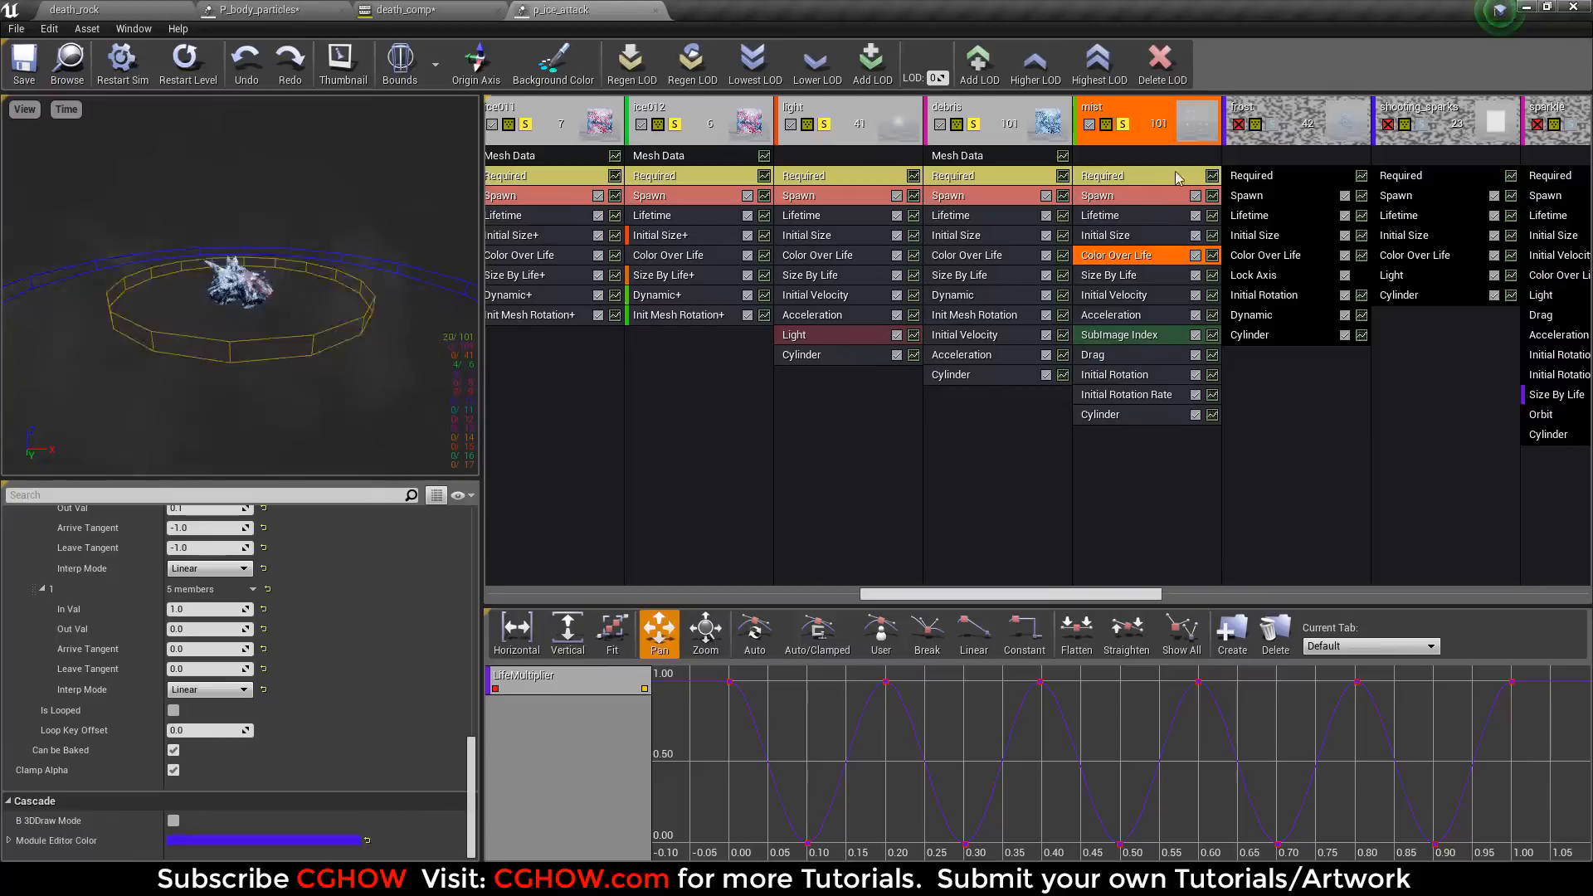
Step: Solo only the frost emitter and restart the effect in the level to view it alone
click(1274, 133)
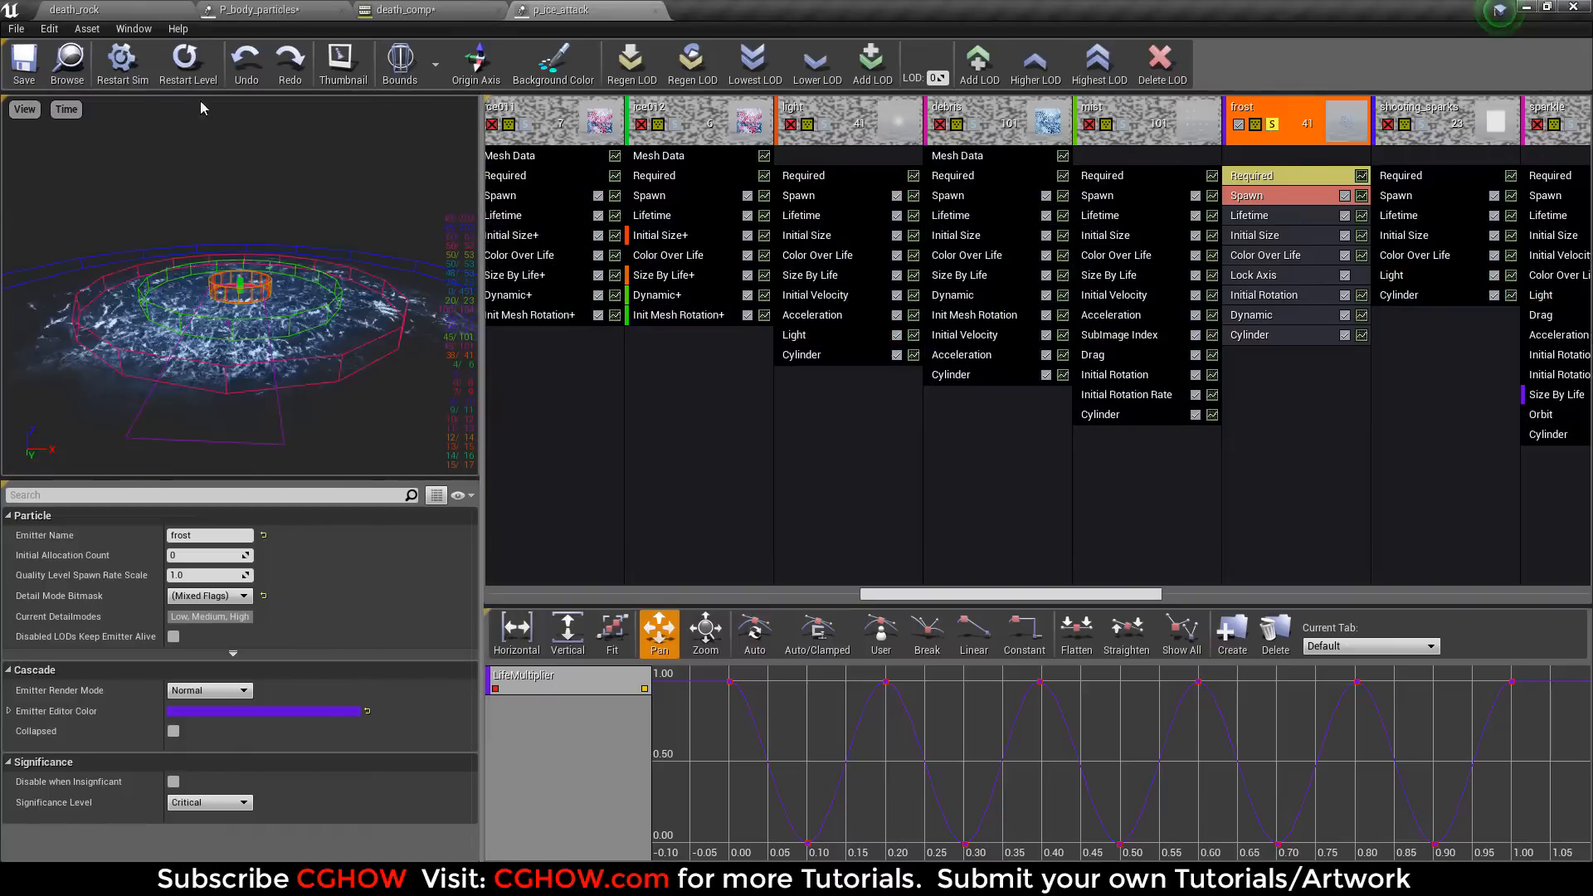
click(186, 75)
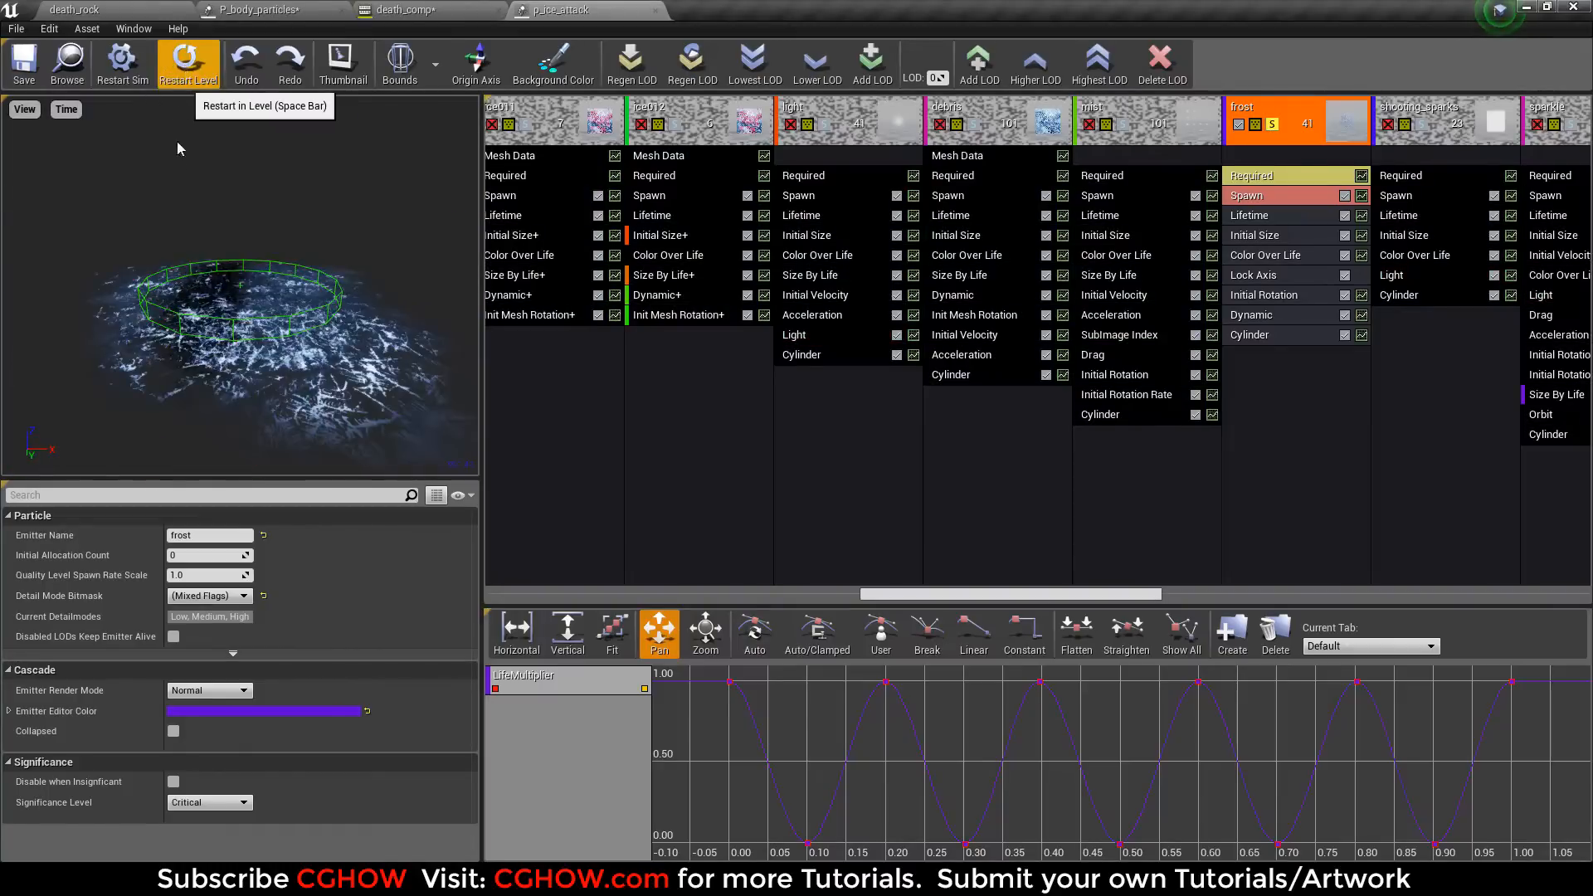
drag(124, 224, 126, 253)
click(191, 78)
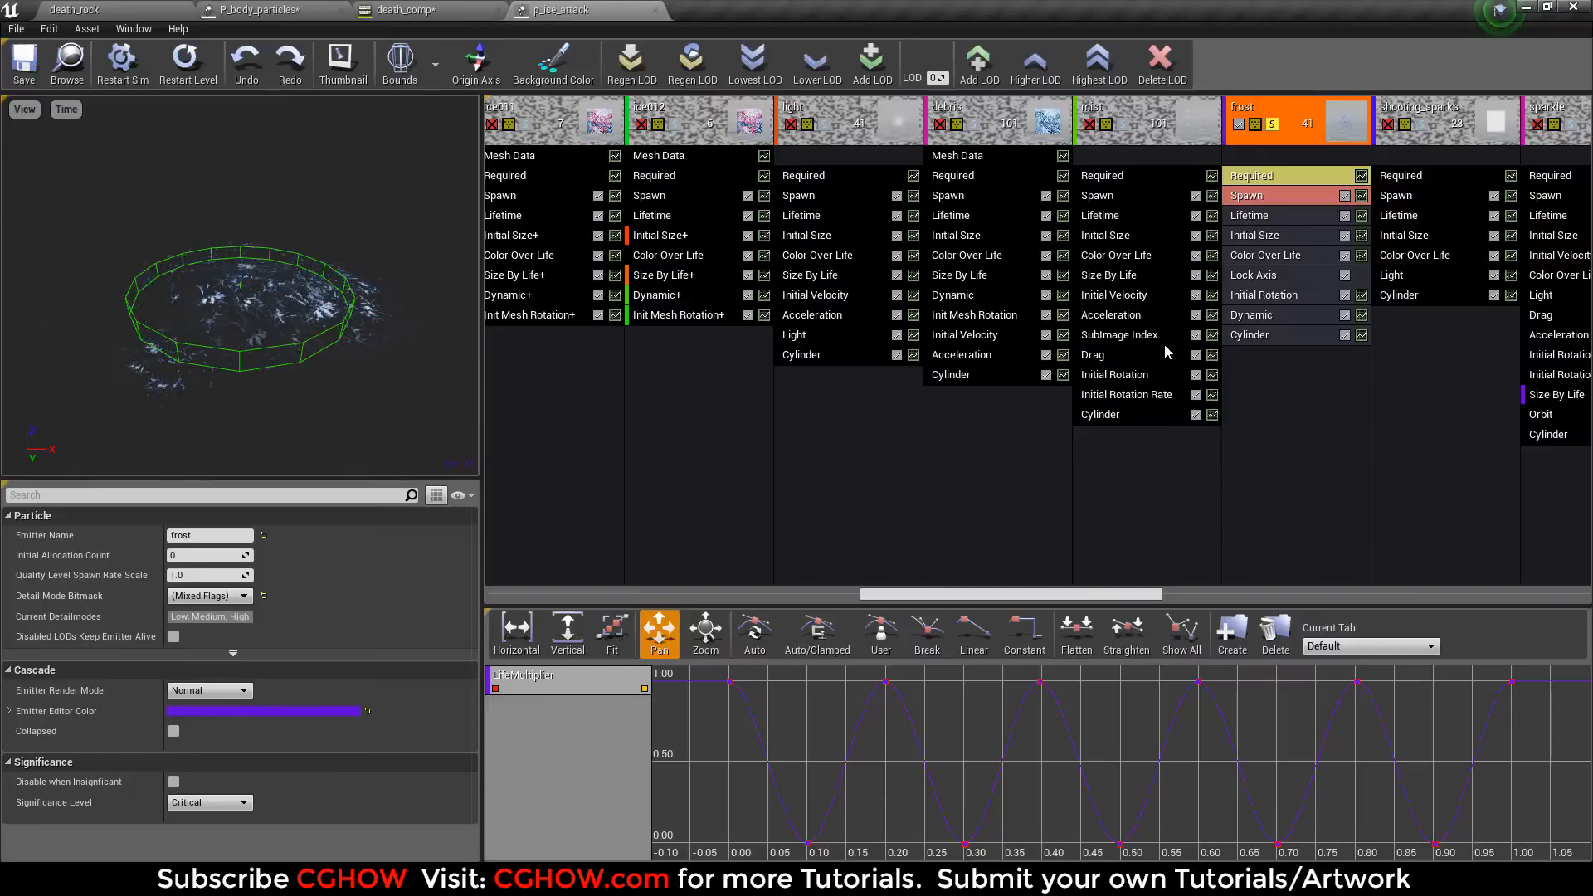
Step: Inspect frost's Cylinder module, and toggle its Lock Axis module off and back on to compare how the particles are oriented
click(1241, 340)
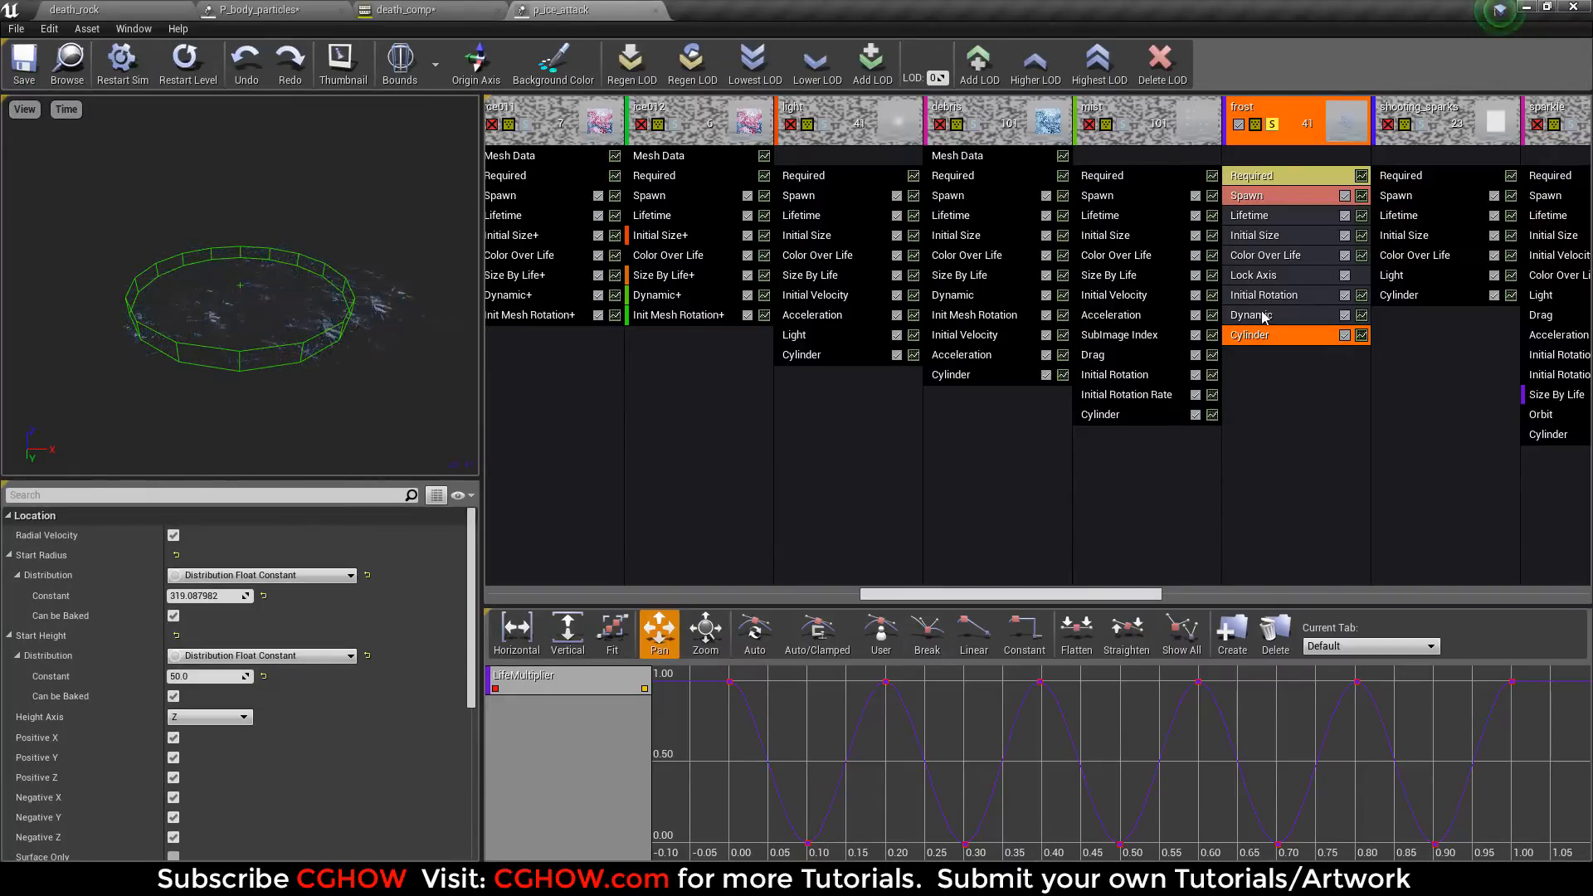
click(1274, 275)
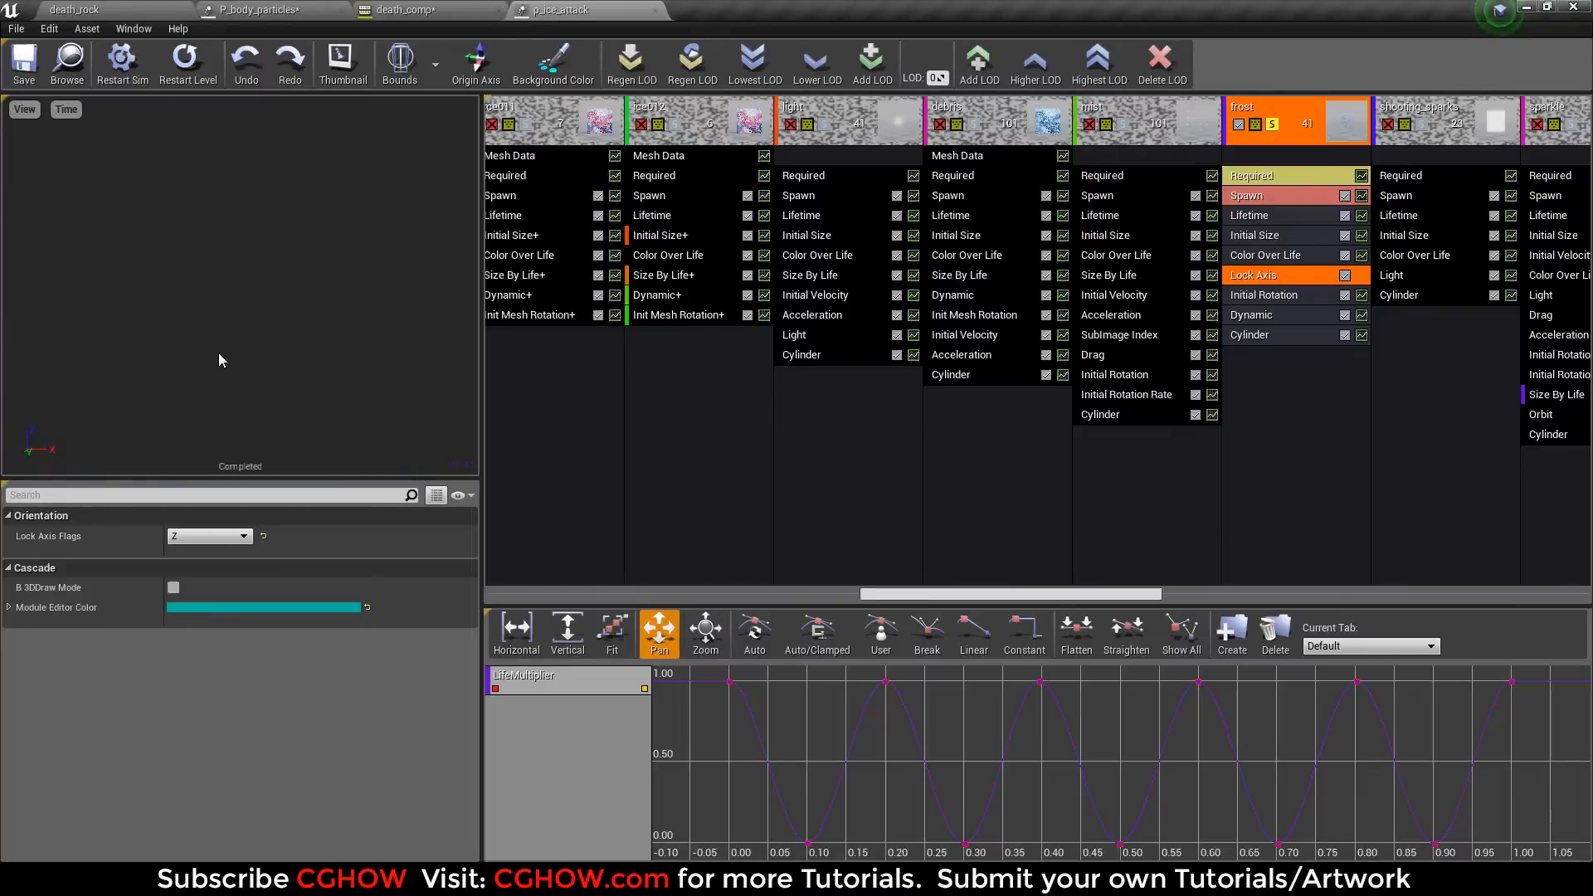
click(1345, 275)
drag(291, 332, 166, 290)
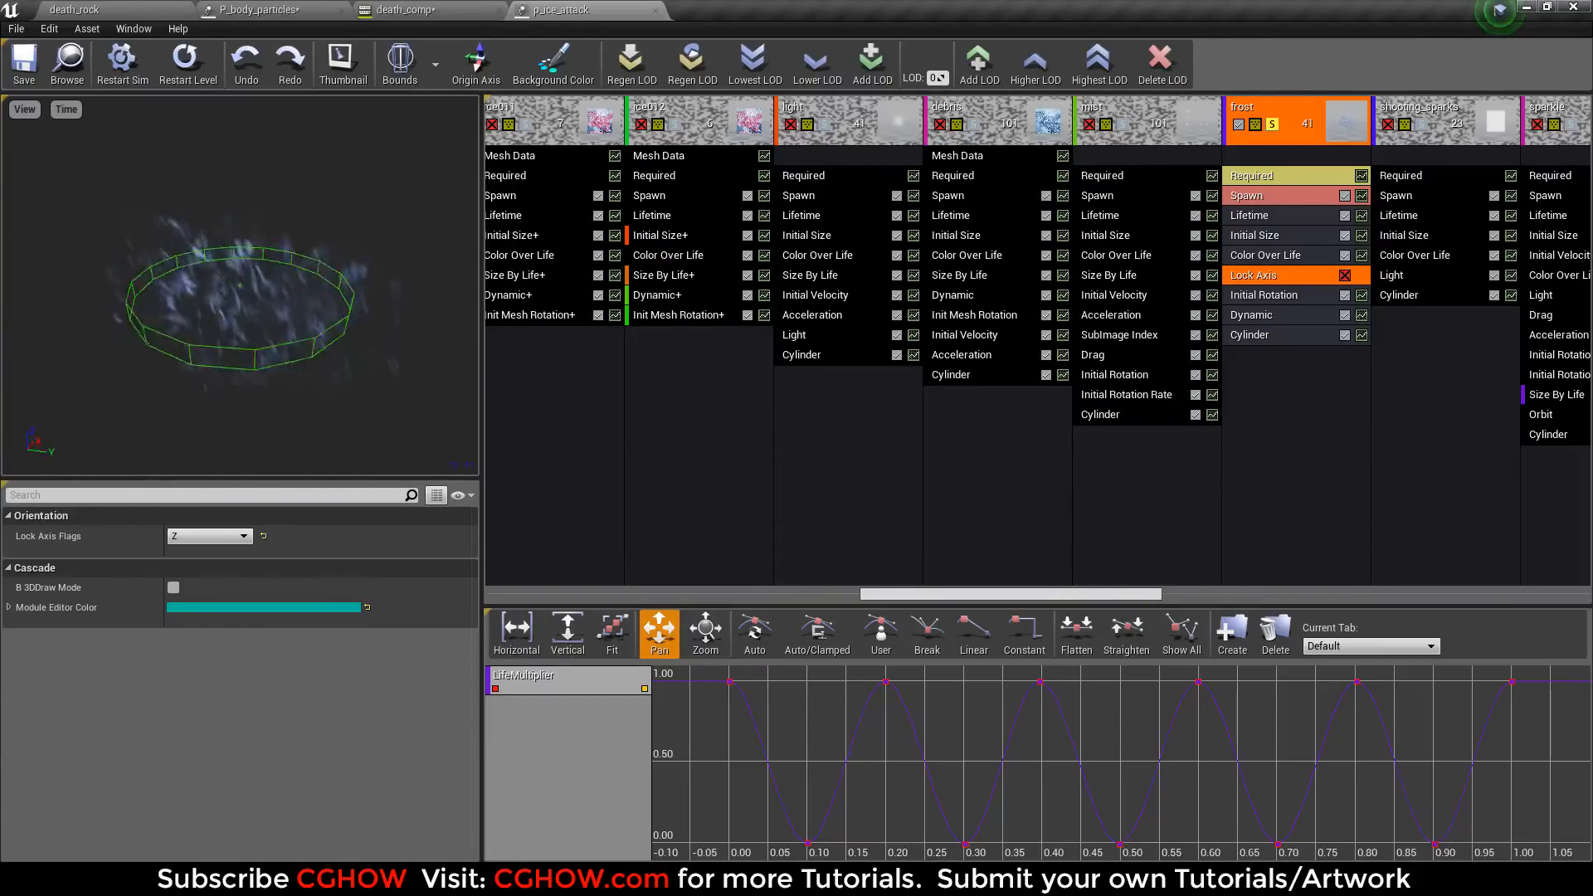
click(1345, 275)
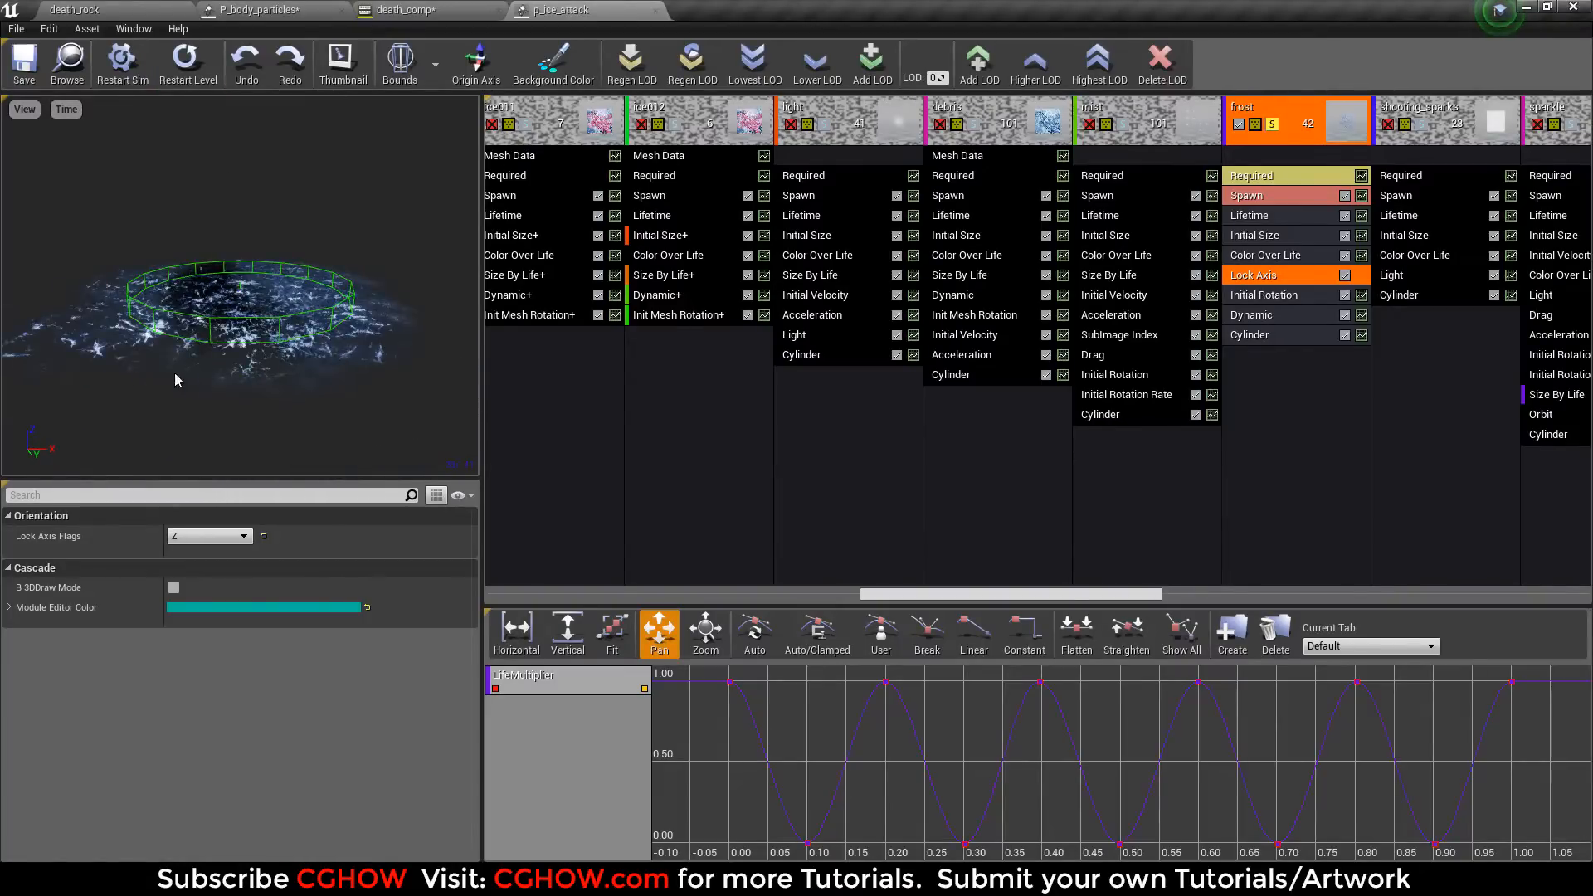
drag(175, 375, 220, 384)
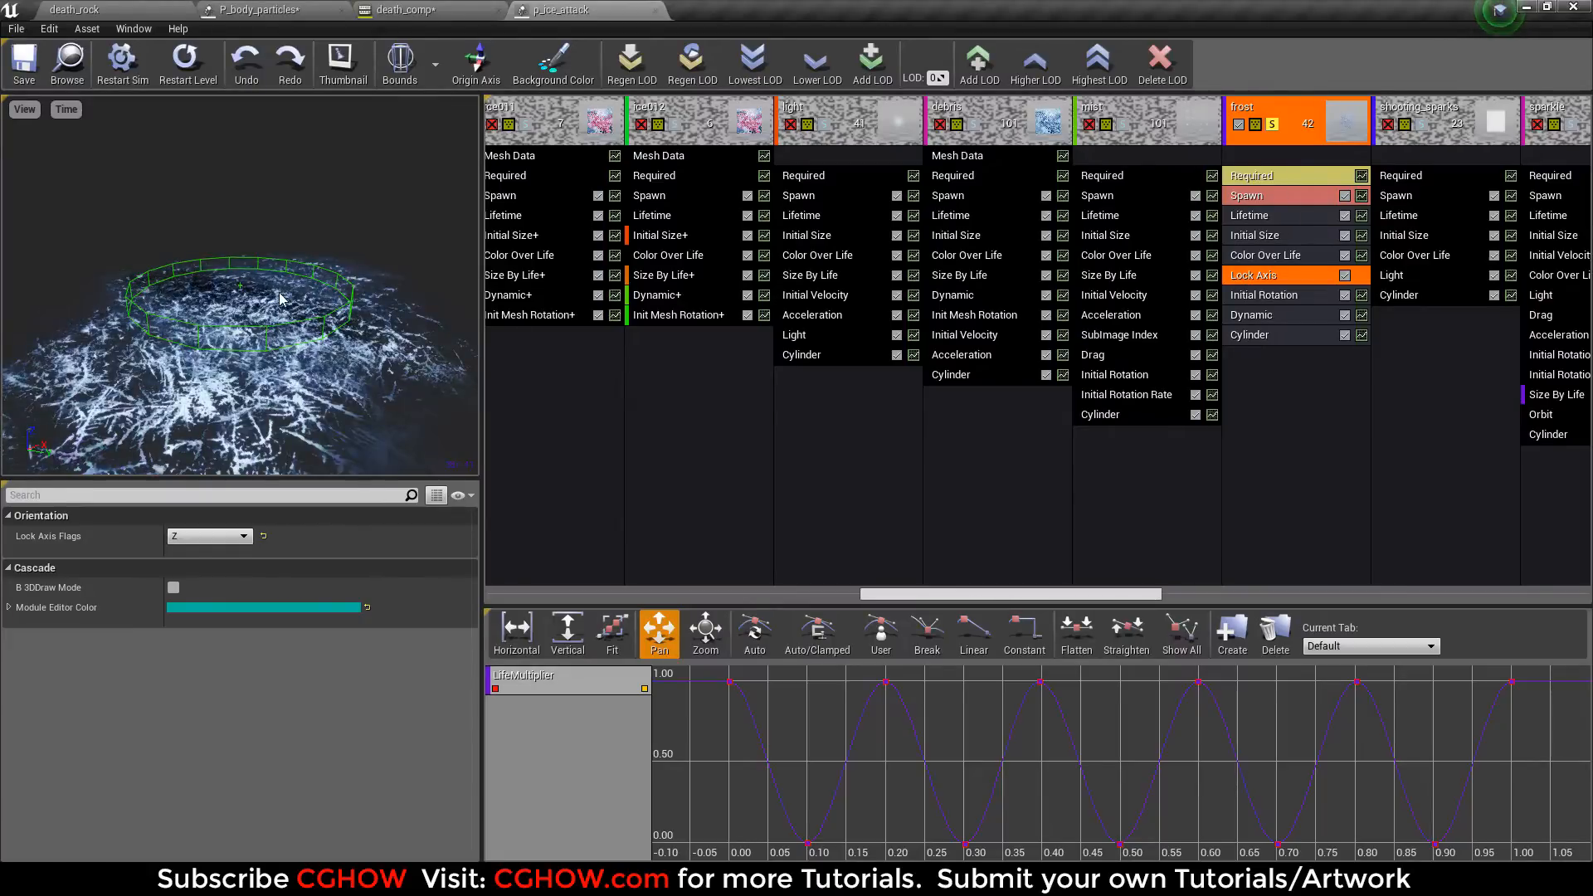
Step: Open the m_frost material from frost's Required module, inspect its t_ice01 texture, and close the texture editor
click(1277, 172)
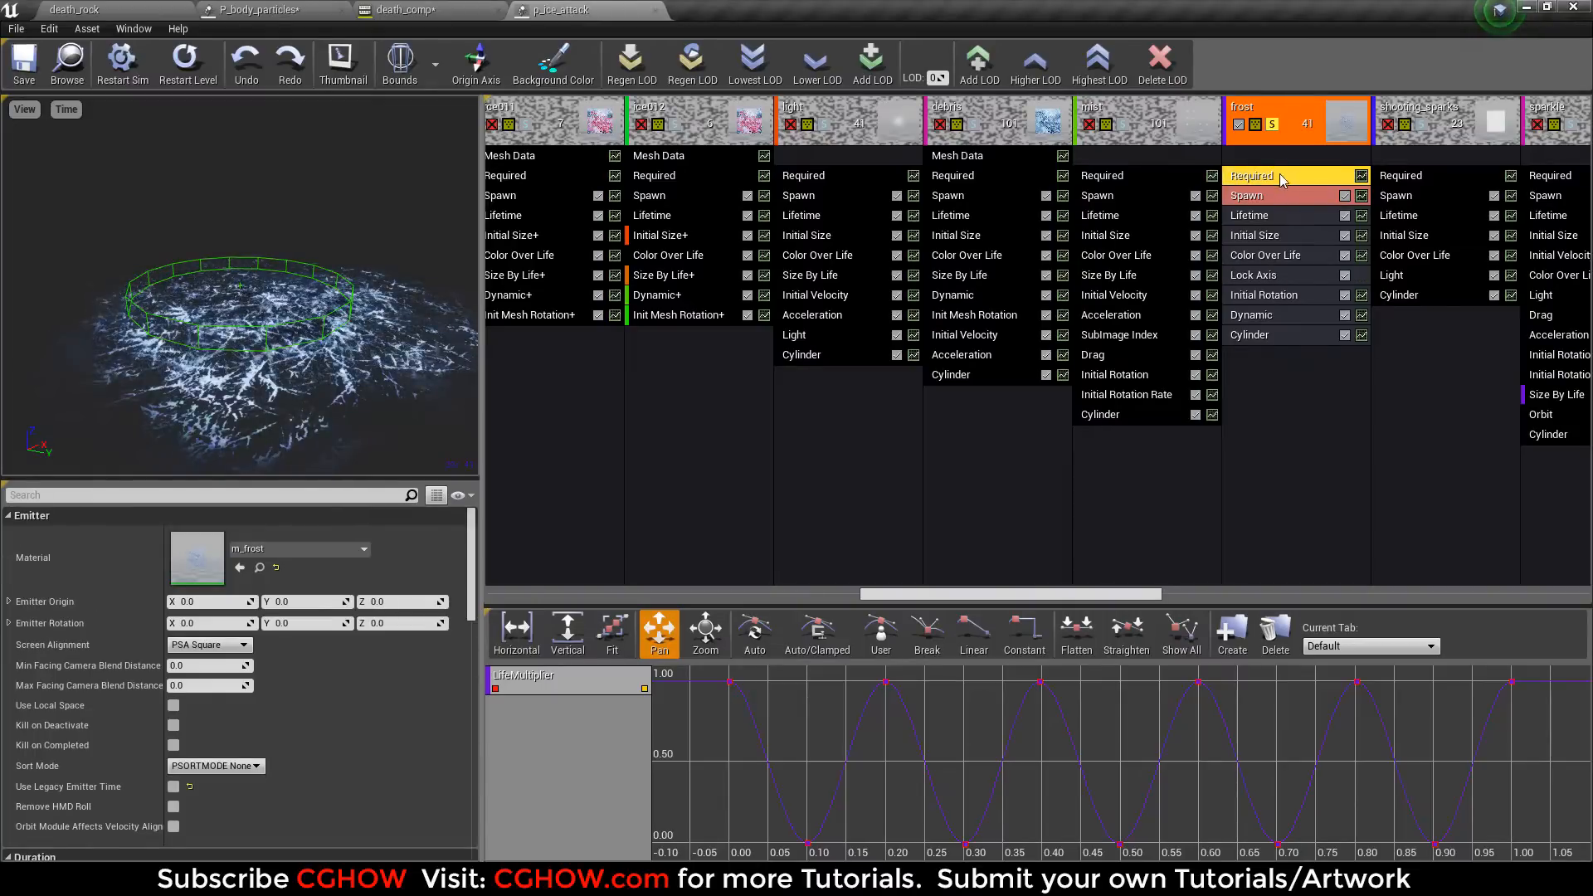
double_click(190, 572)
right_drag(484, 420, 1012, 484)
scroll(946, 501, down, 2)
right_drag(799, 525, 942, 597)
click(628, 332)
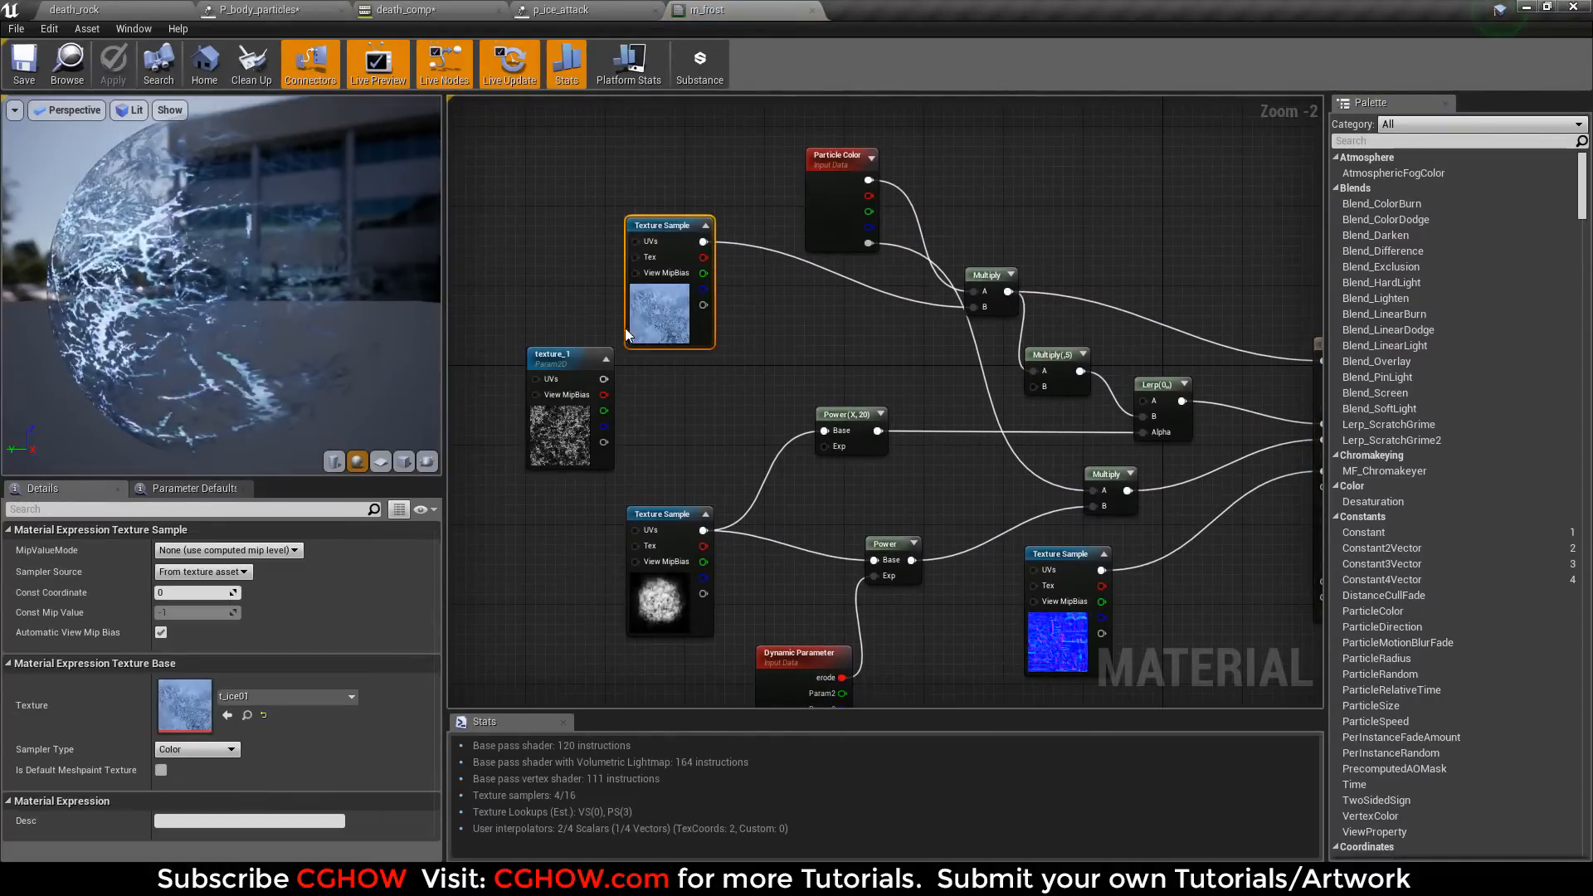
double_click(662, 336)
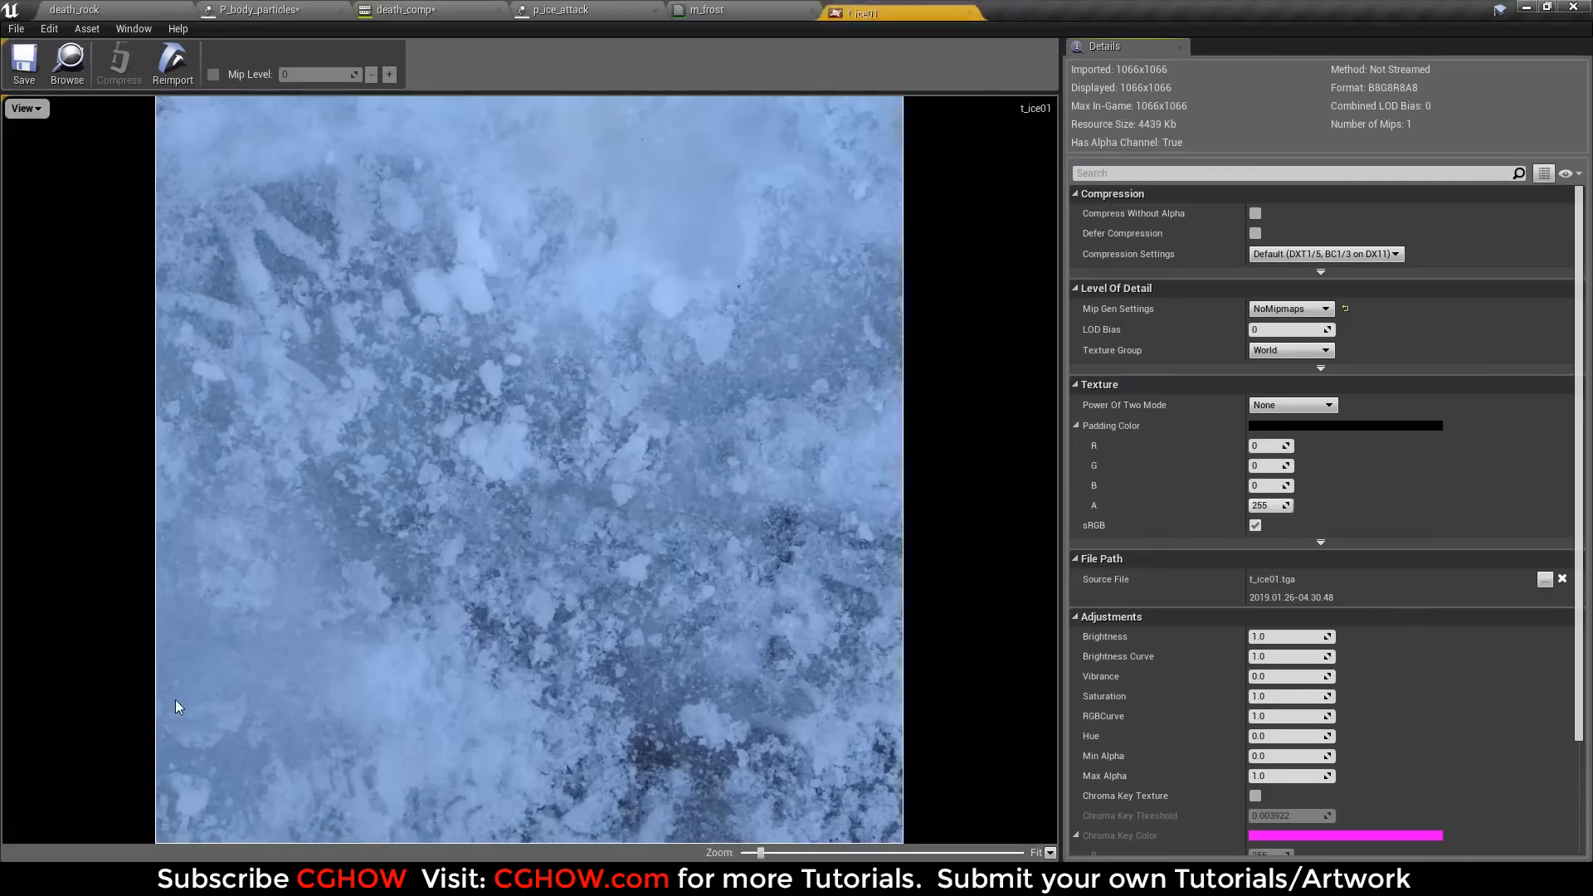
click(968, 9)
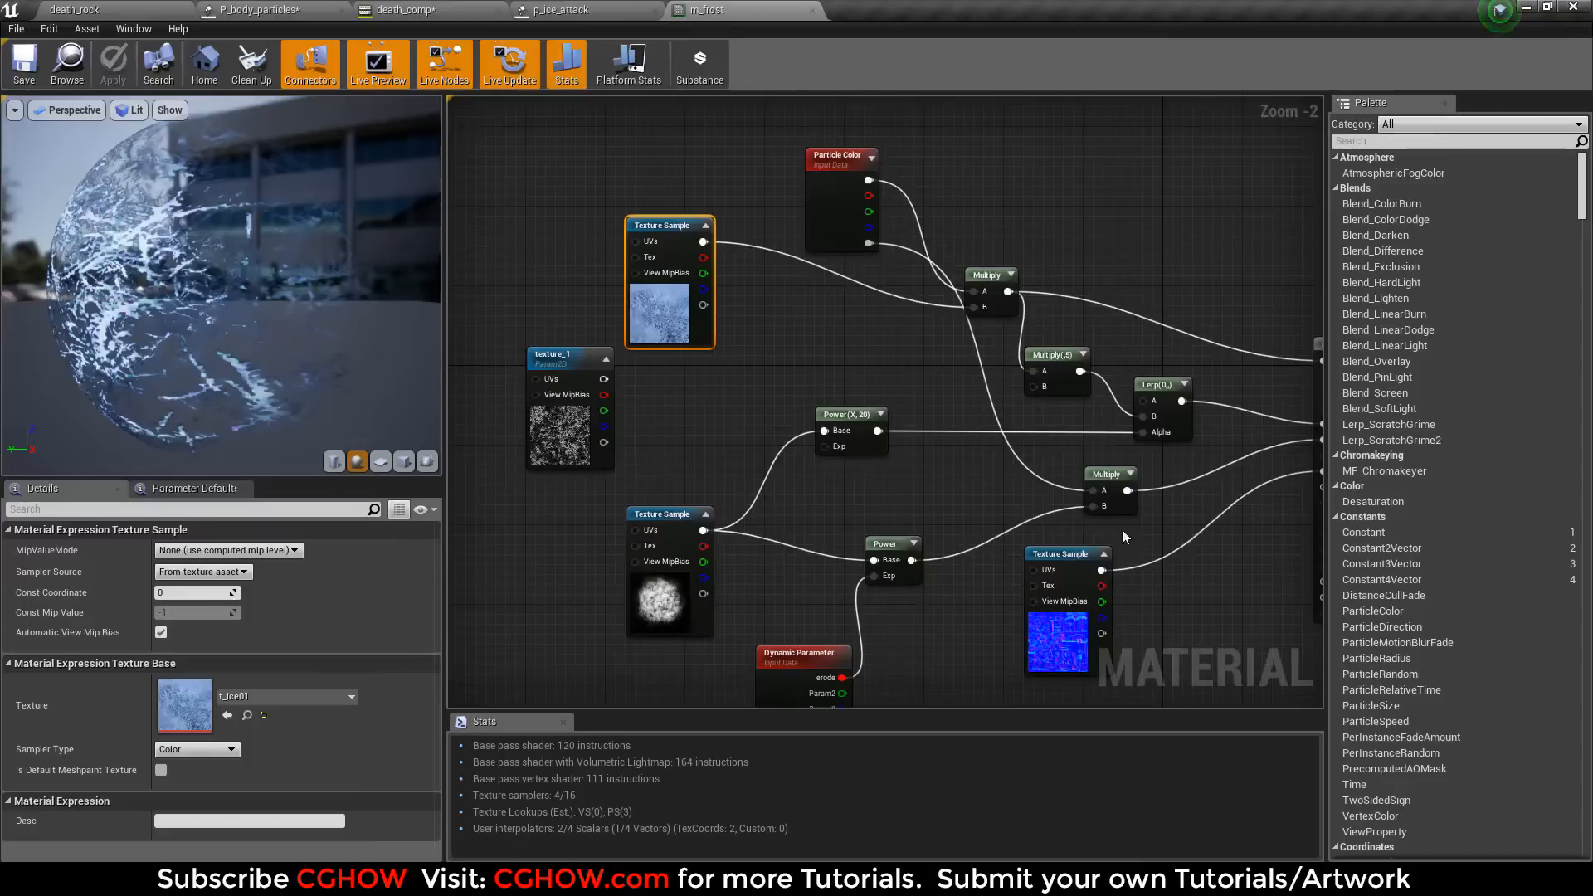
Step: Inspect the frost_mask texture used in the m_frost graph, and close its editor
click(1071, 629)
double_click(649, 592)
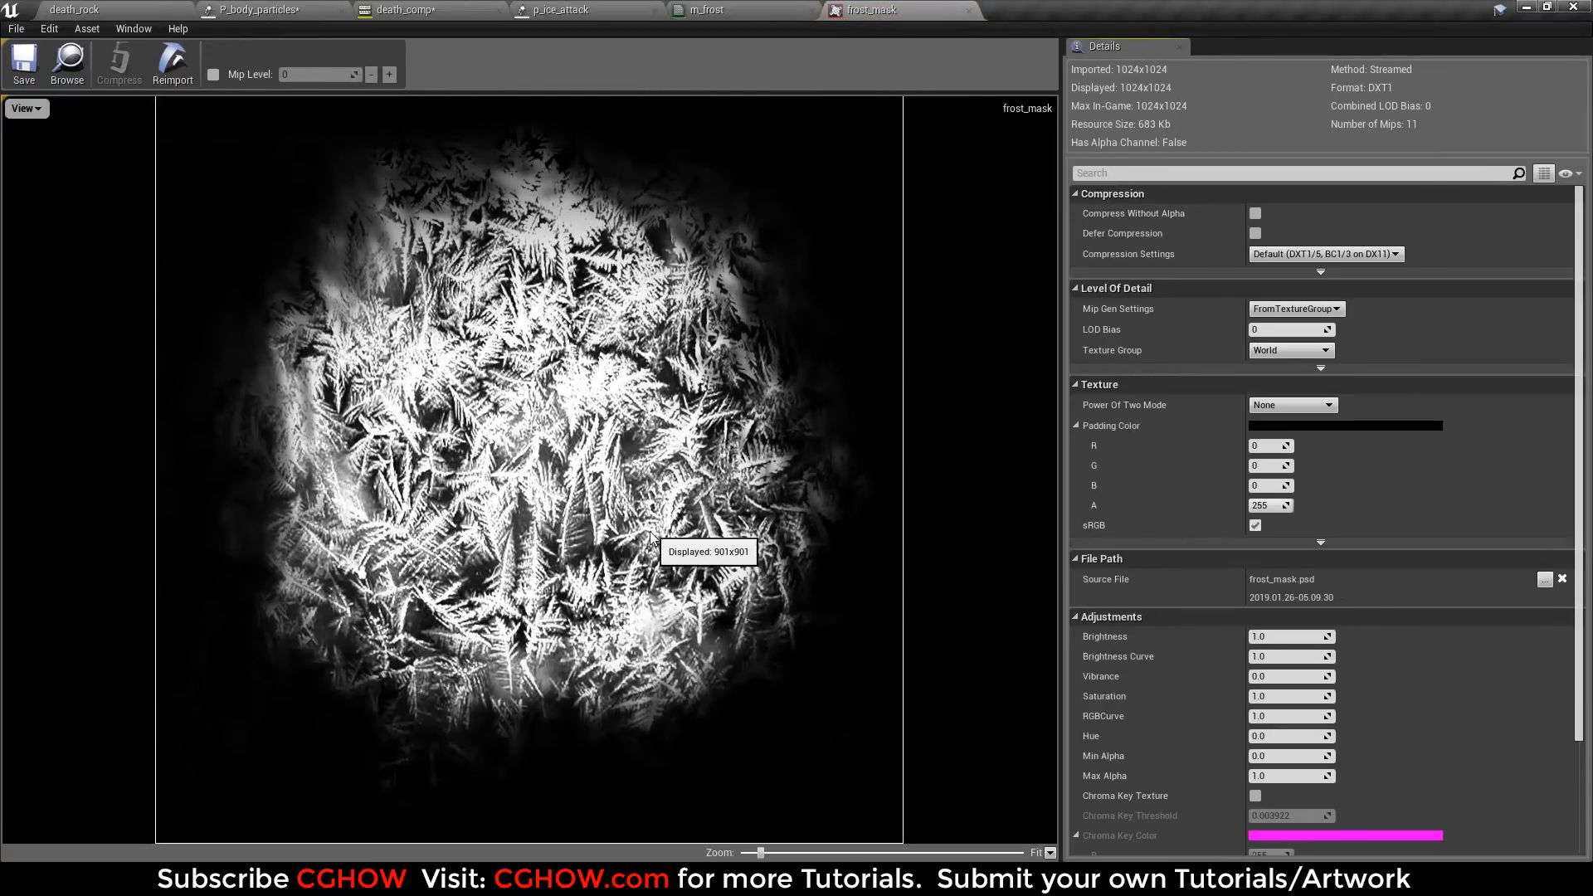
middle_click(929, 8)
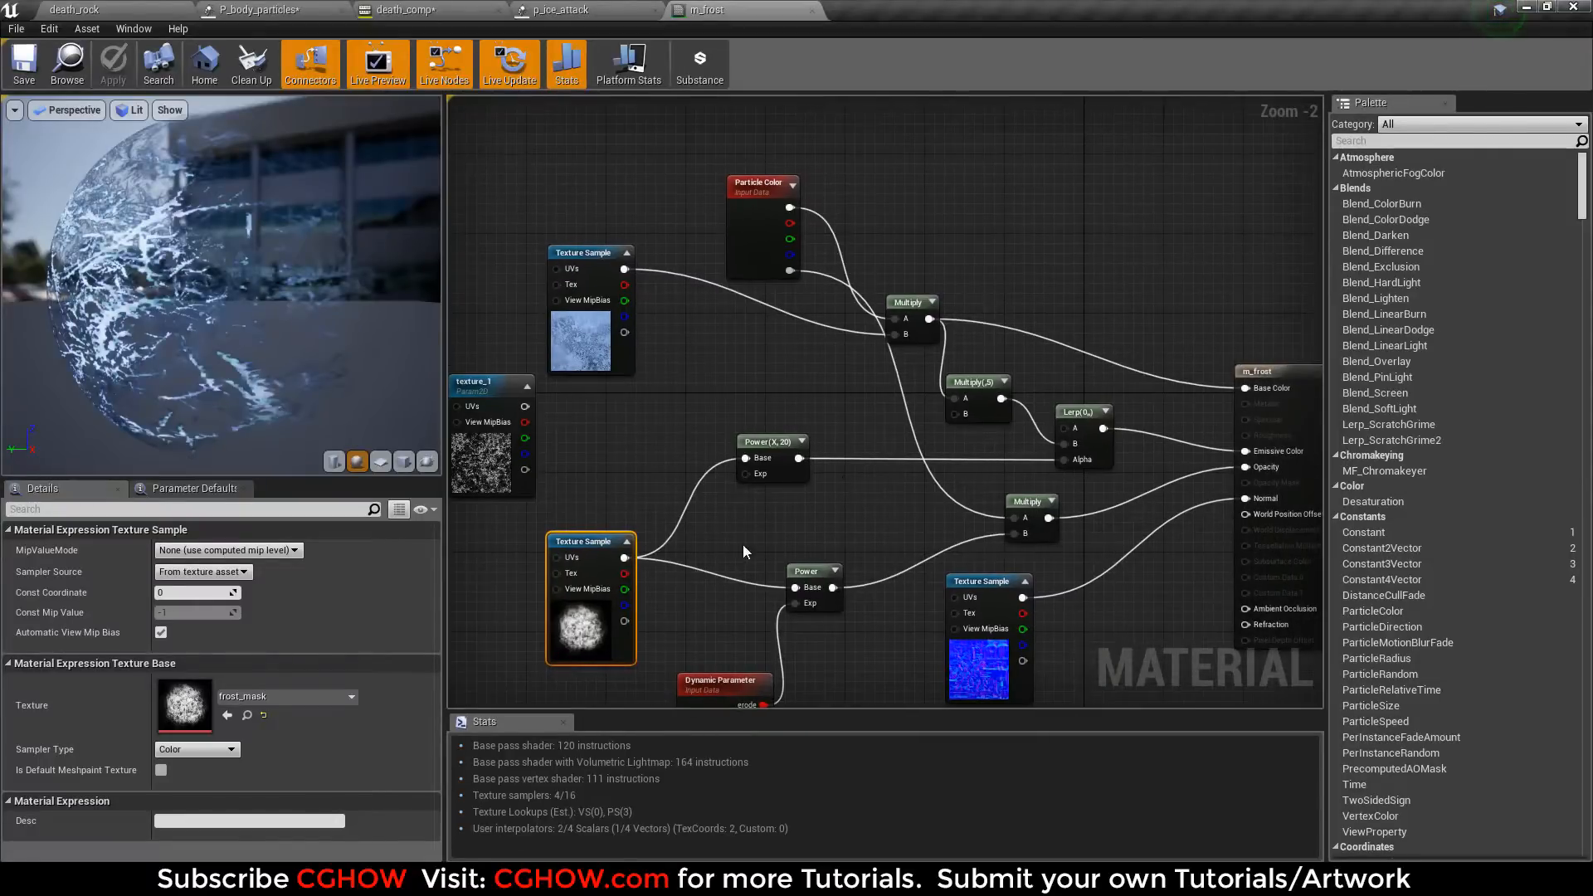
Step: Examine how m_frost's erode Dynamic Parameter drives the Power of frost_mask, previewing on a cube, and close the material
drag(813, 569, 793, 569)
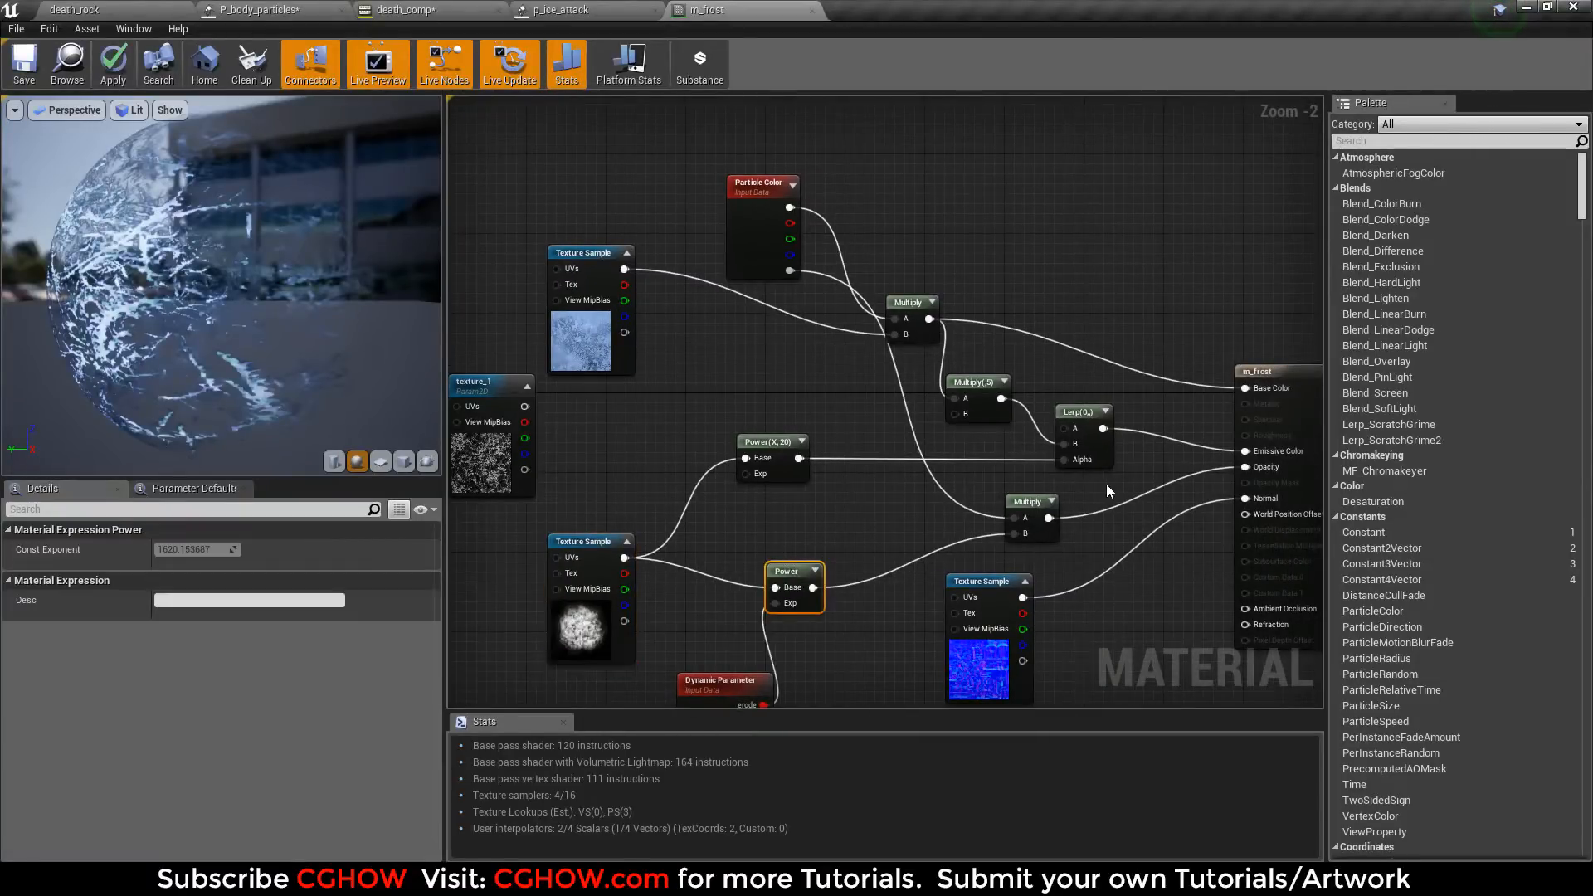
click(400, 463)
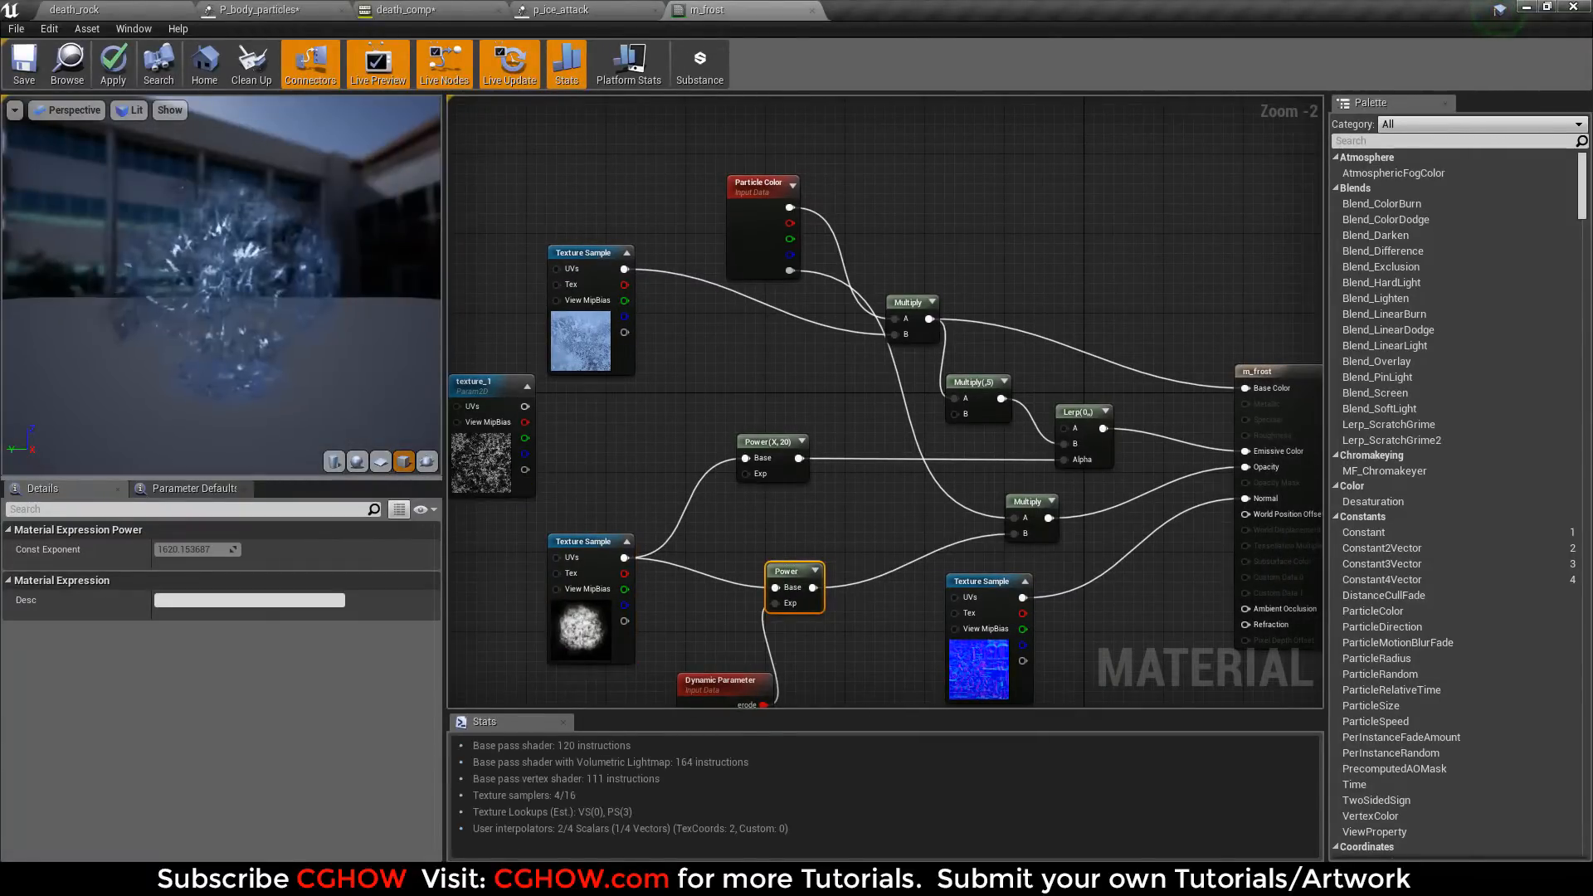
right_drag(659, 603, 653, 445)
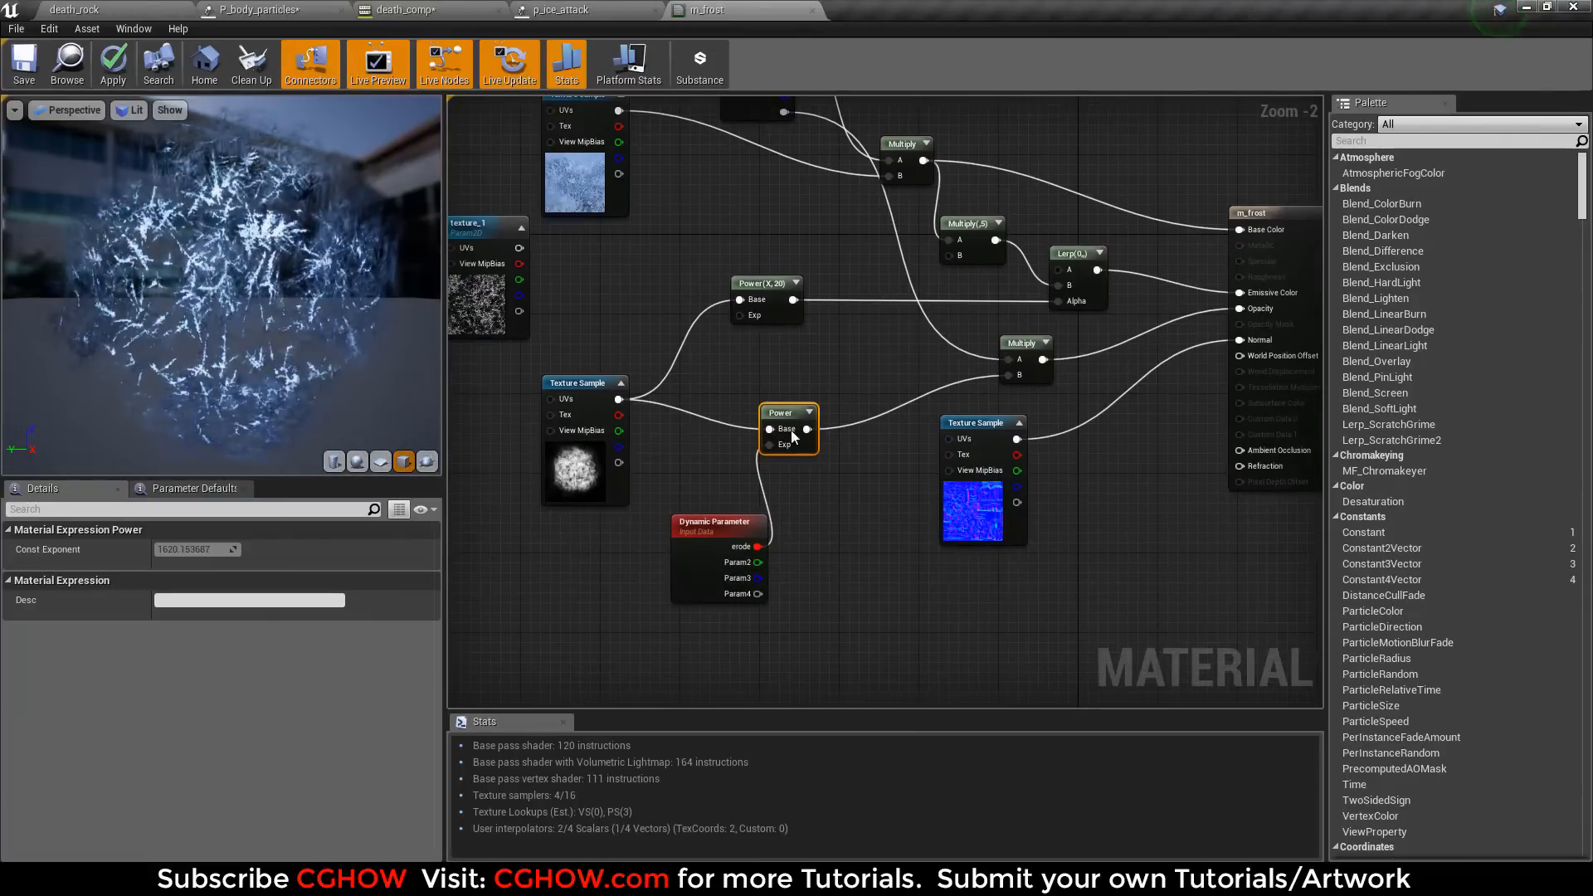
drag(713, 531, 672, 550)
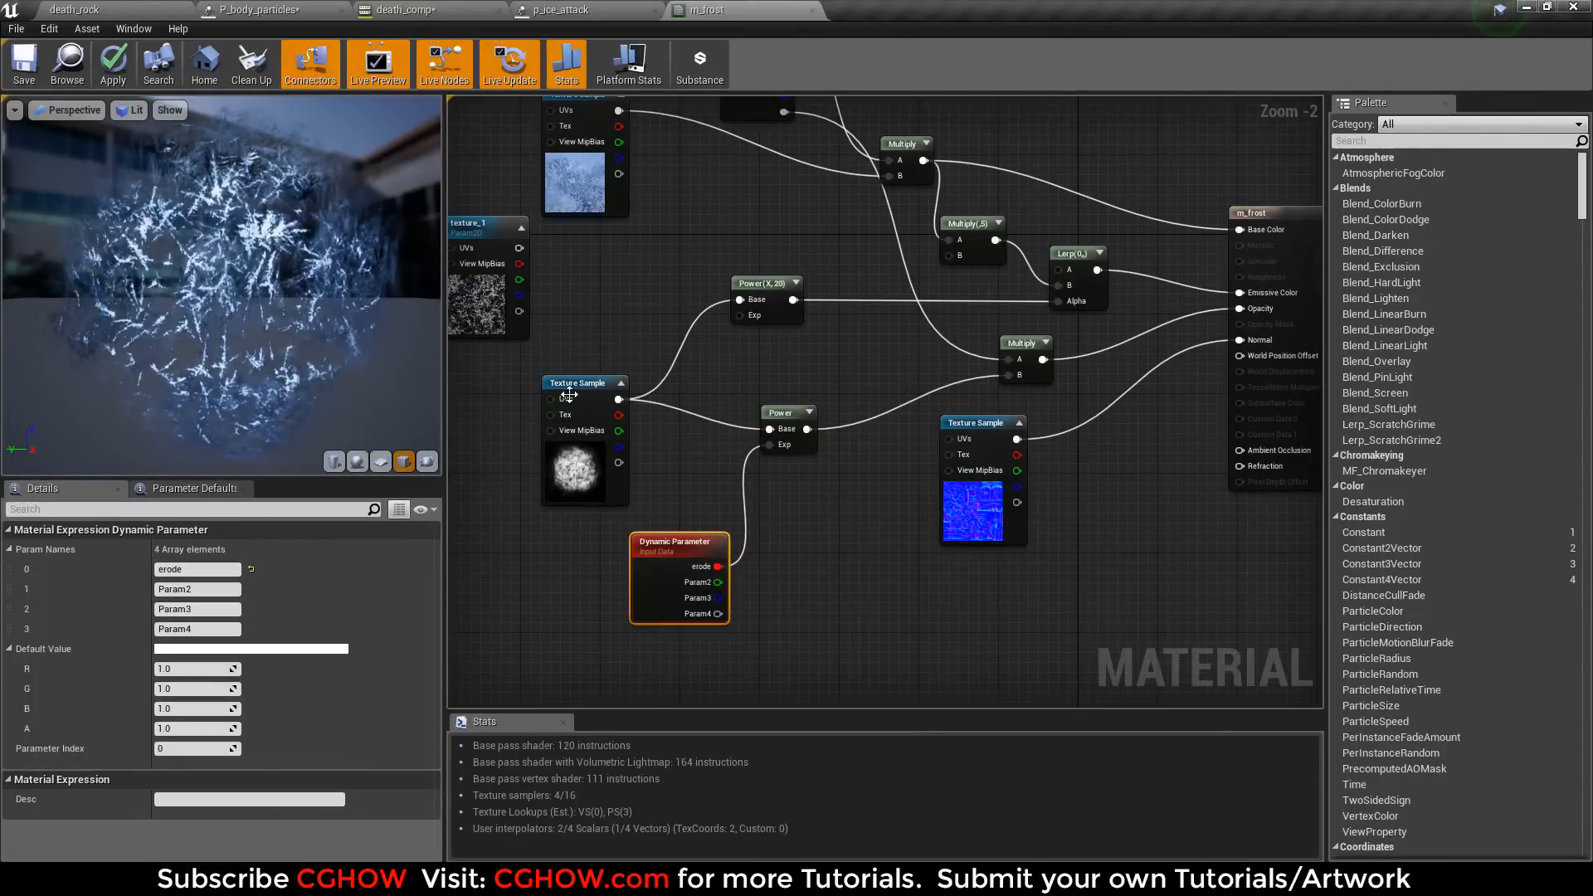
drag(294, 315, 291, 318)
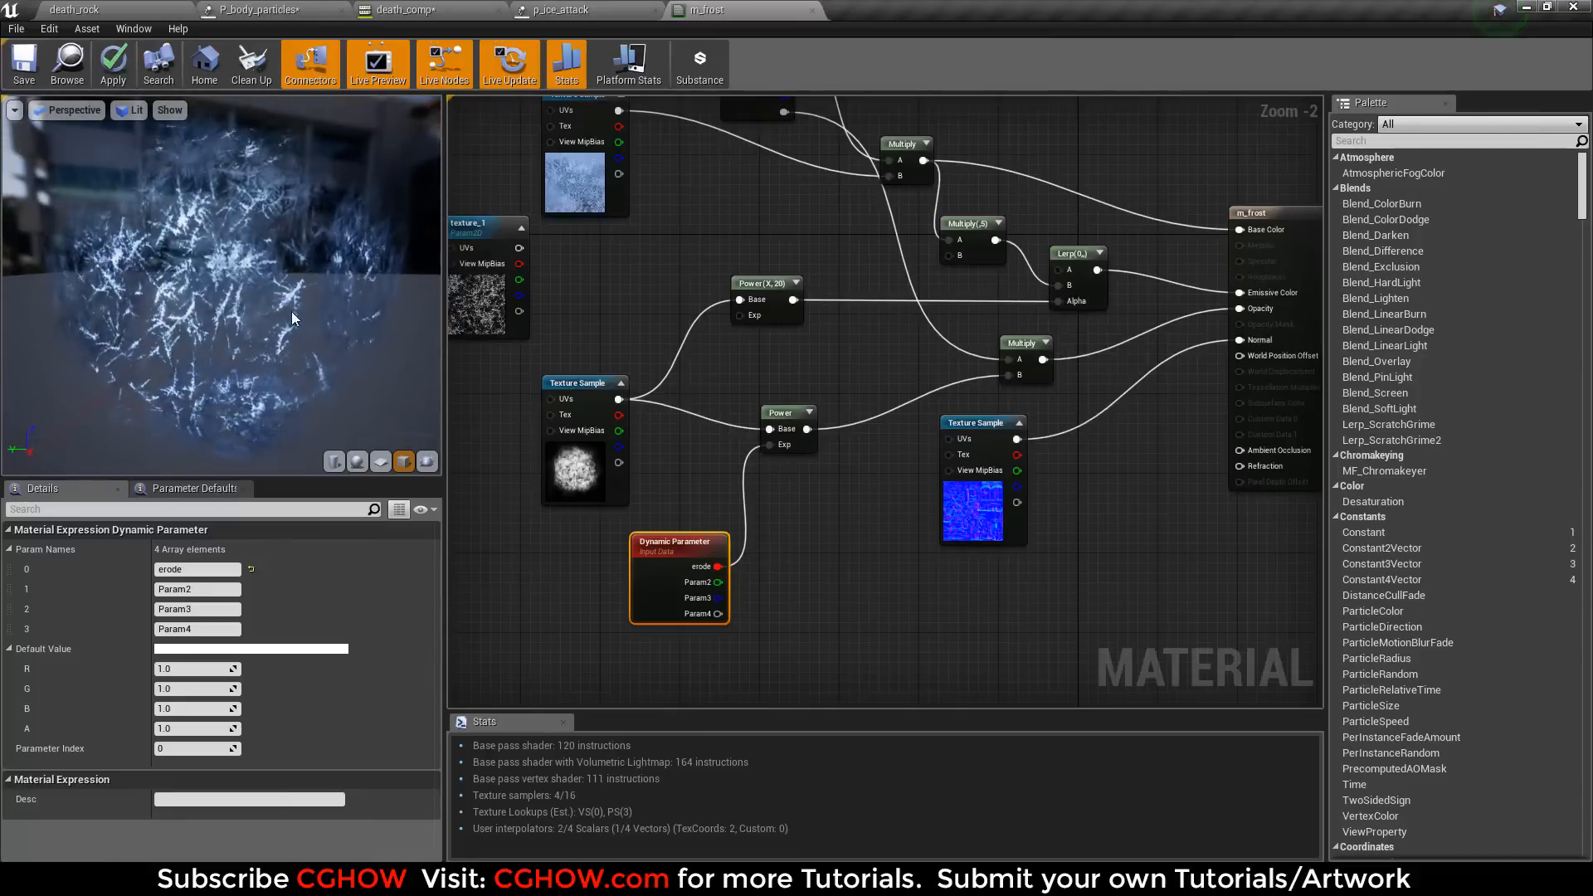
click(566, 452)
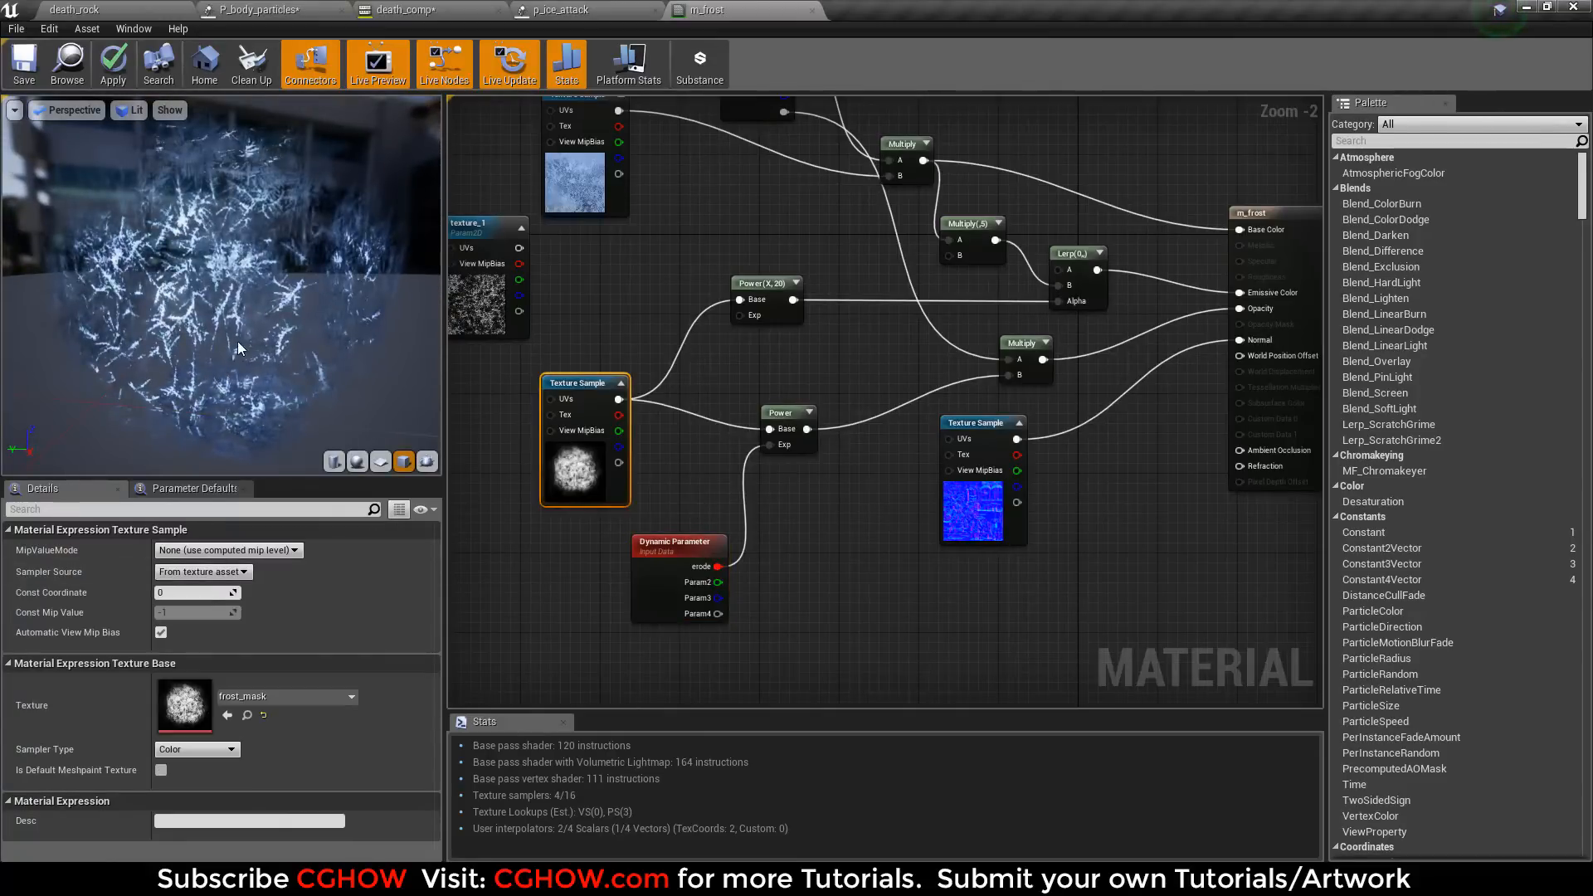
mouse_move(357, 386)
mouse_down()
mouse_move(336, 432)
mouse_move(365, 410)
mouse_up()
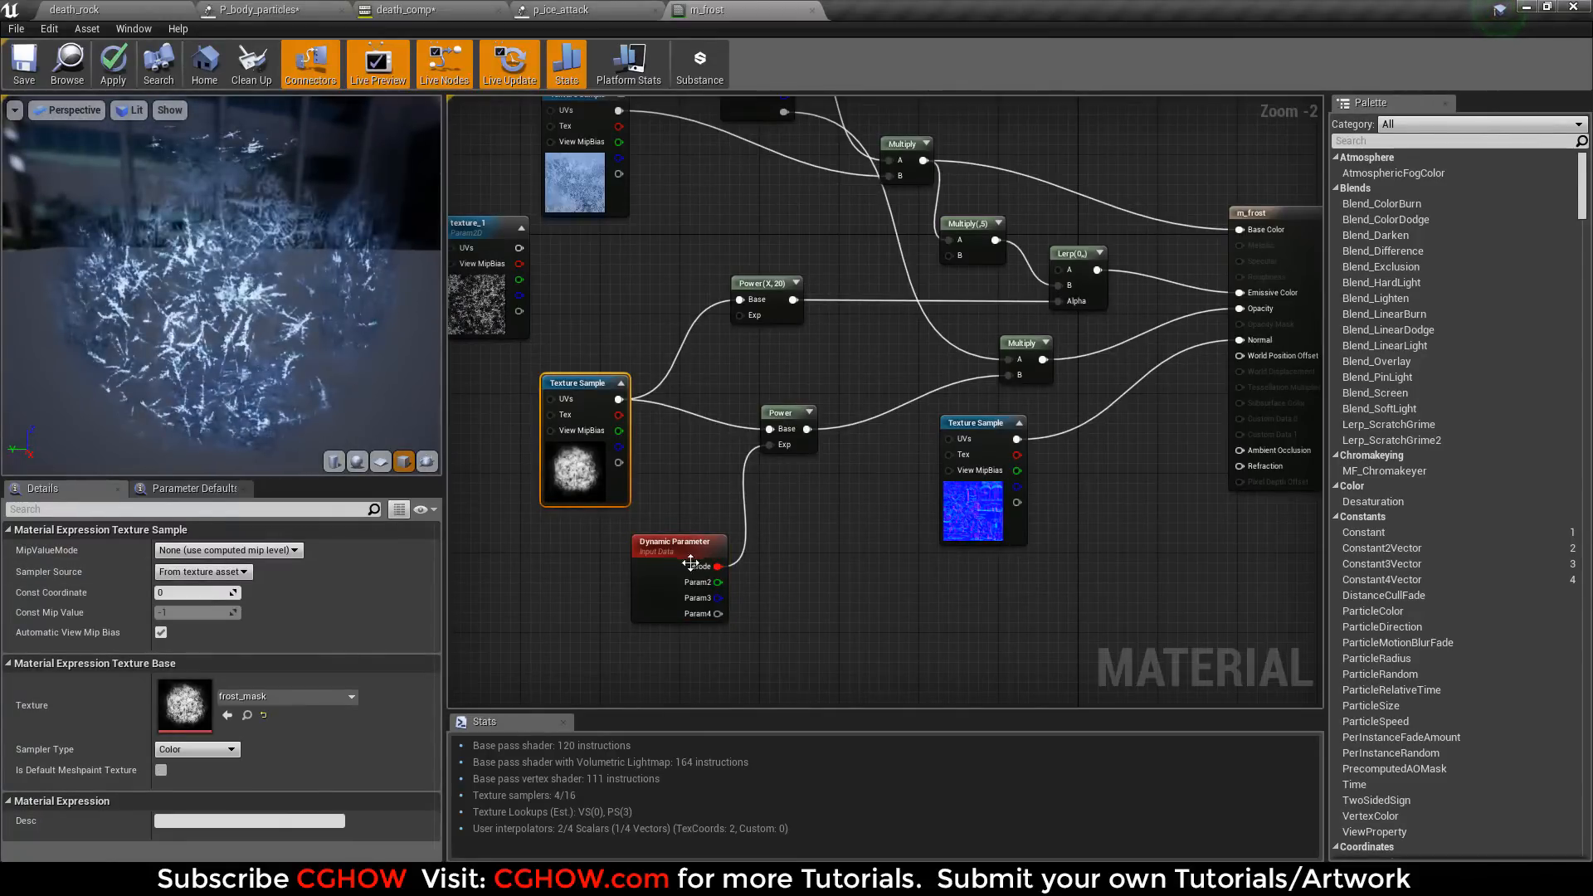
drag(693, 575, 672, 585)
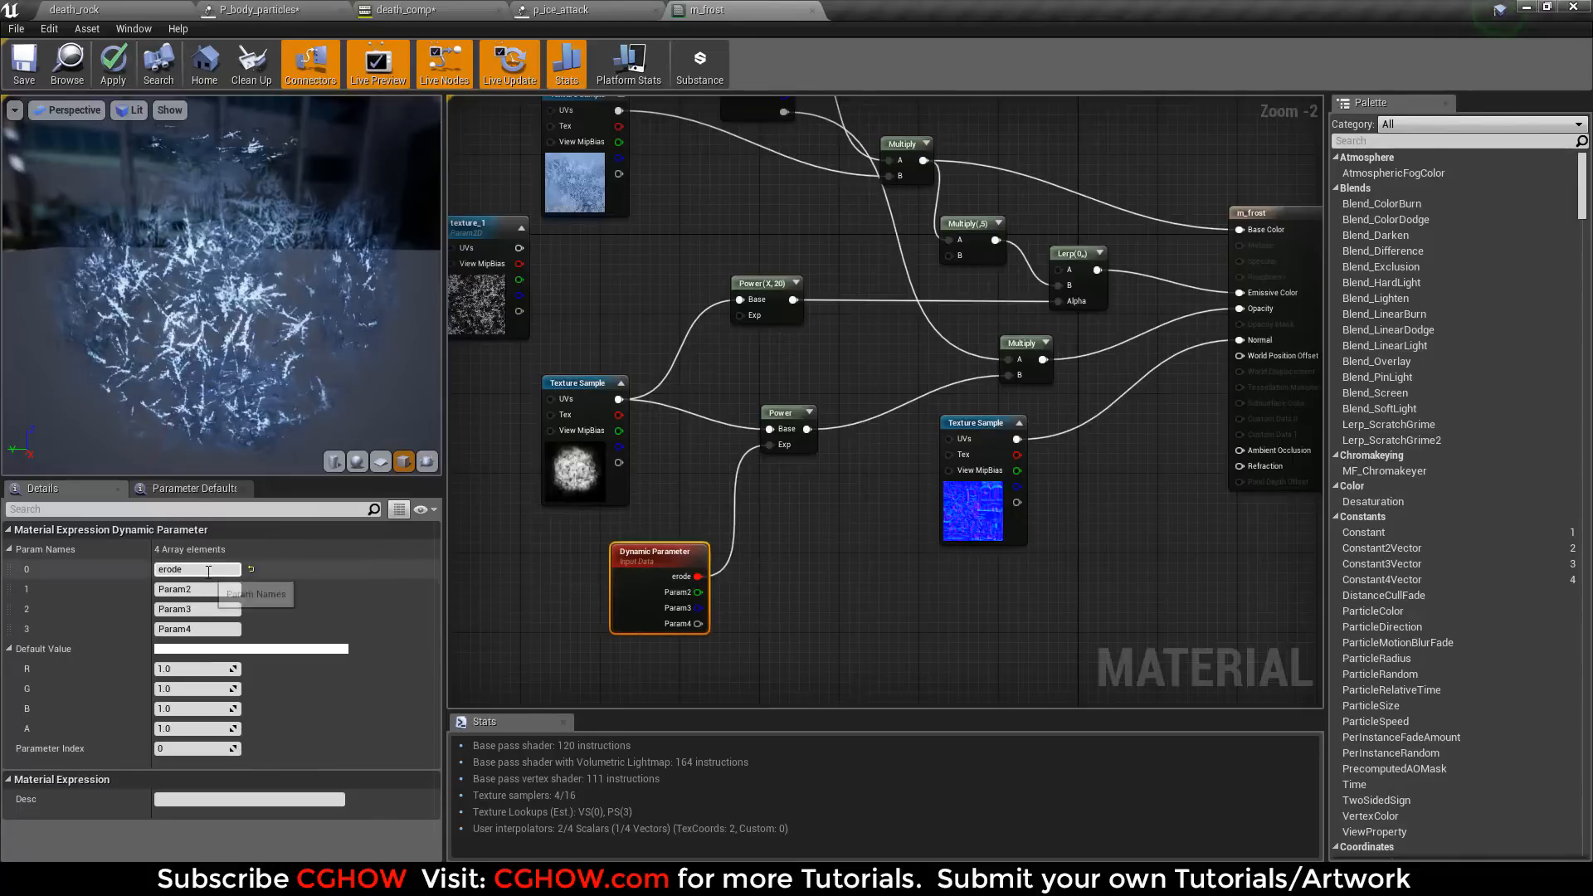
click(811, 10)
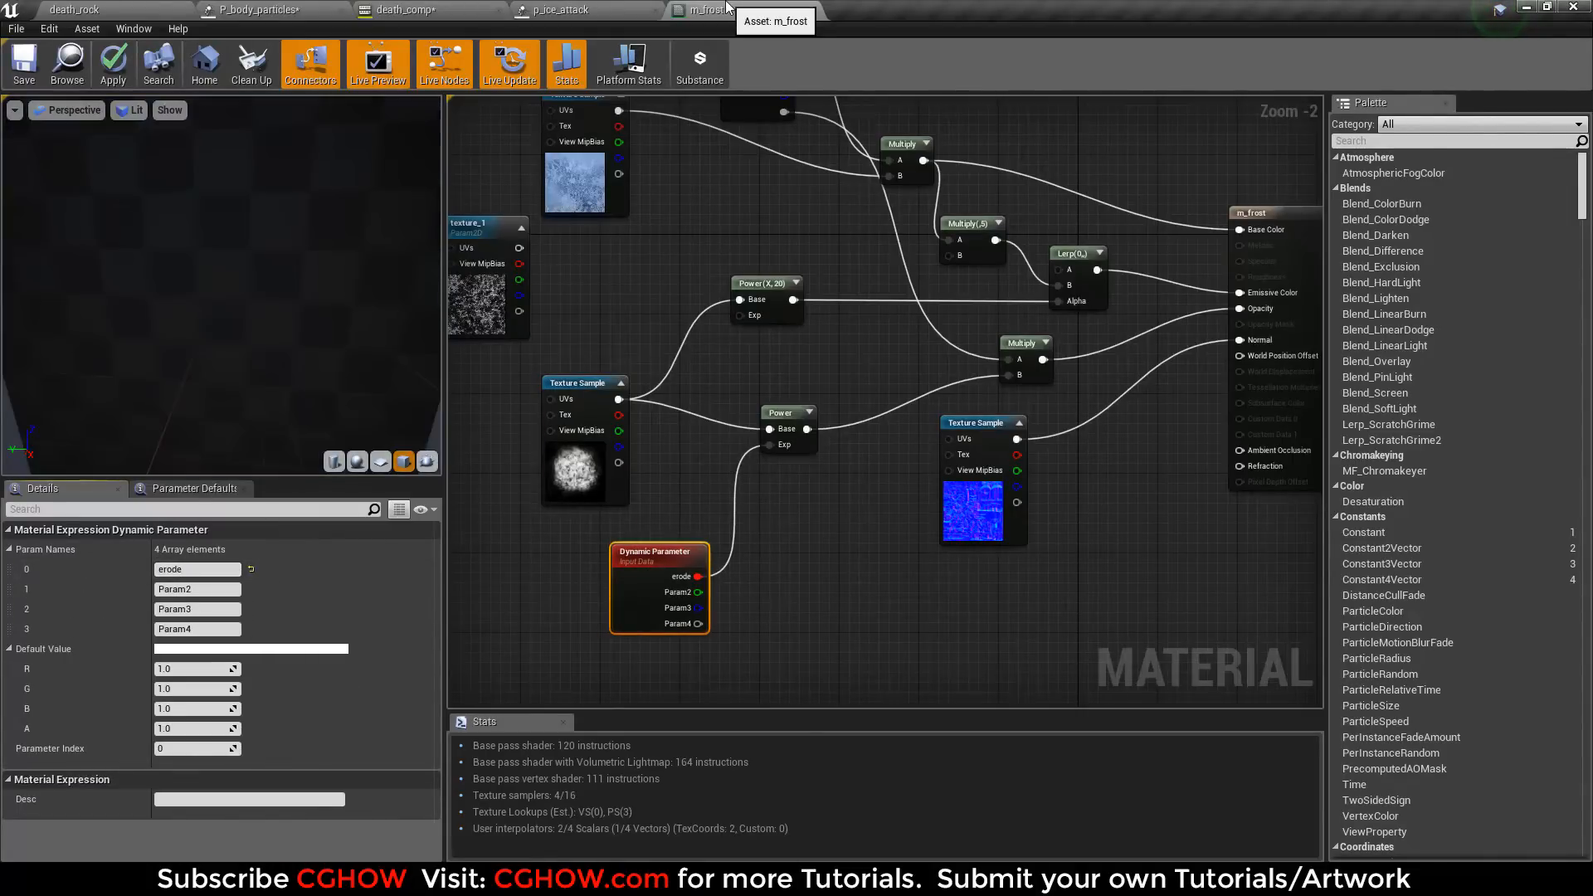
click(924, 494)
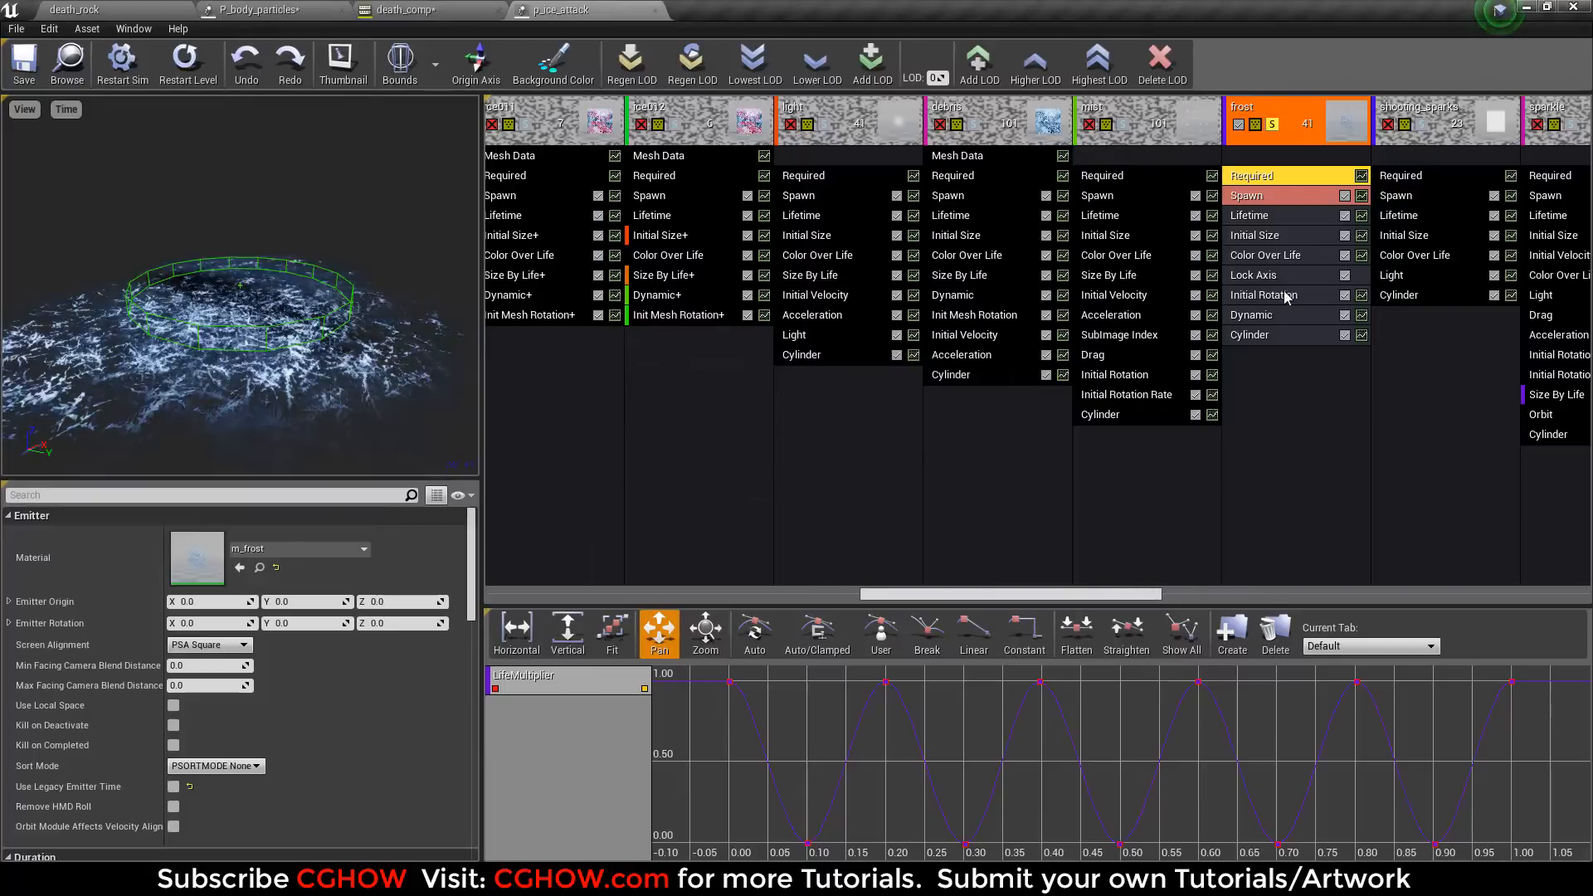
Step: Check the erode curve points in frost's Dynamic module, and restart the effect in the level to watch the erosion
click(1253, 315)
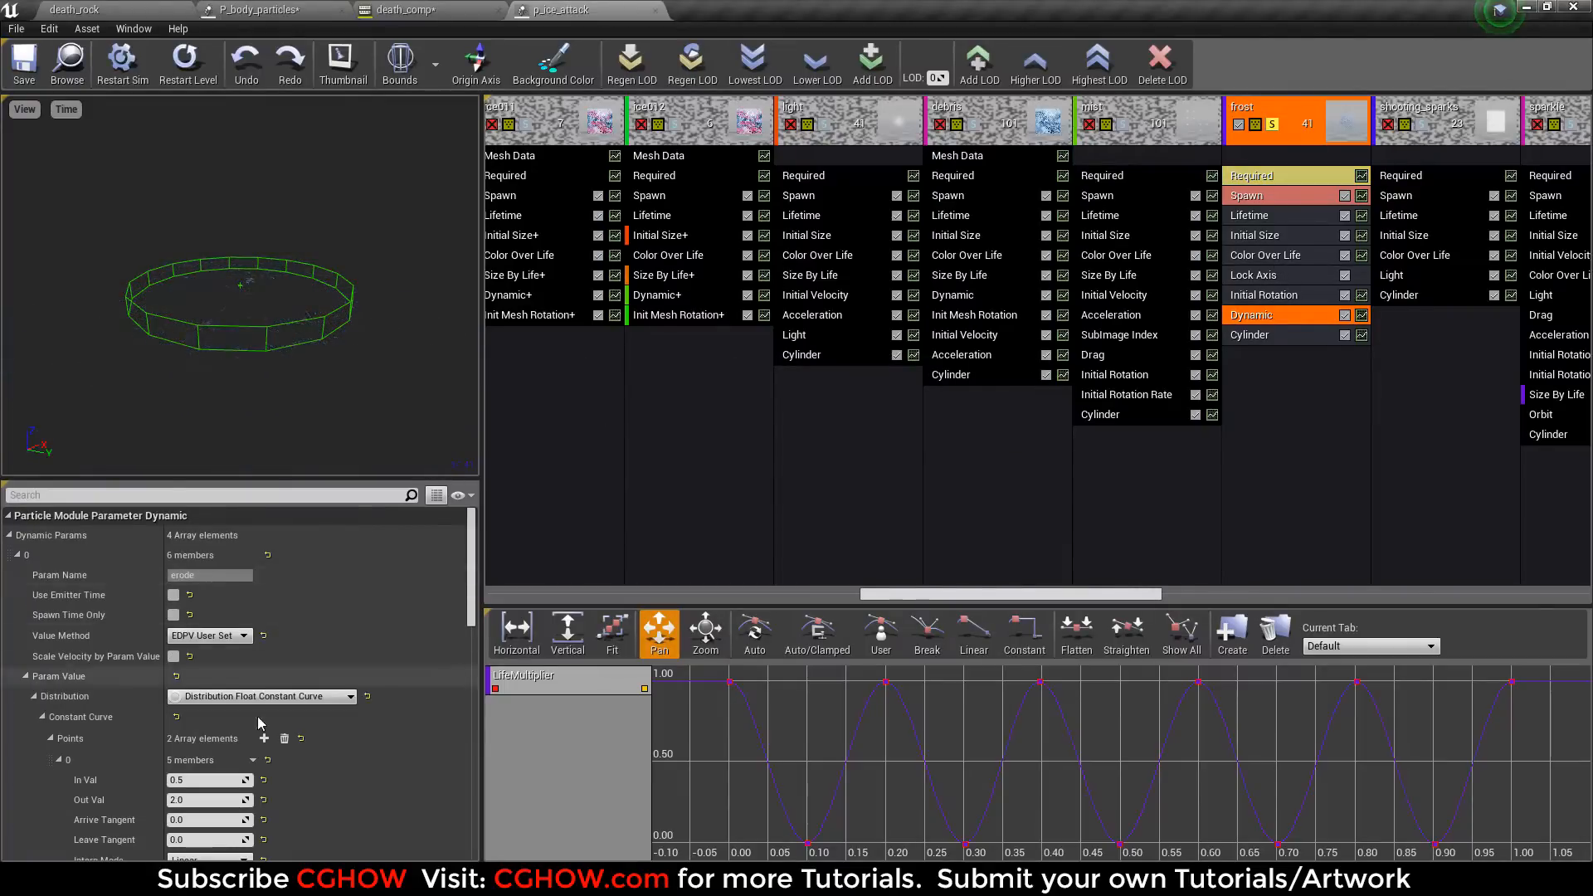
scroll(249, 663, down, 5)
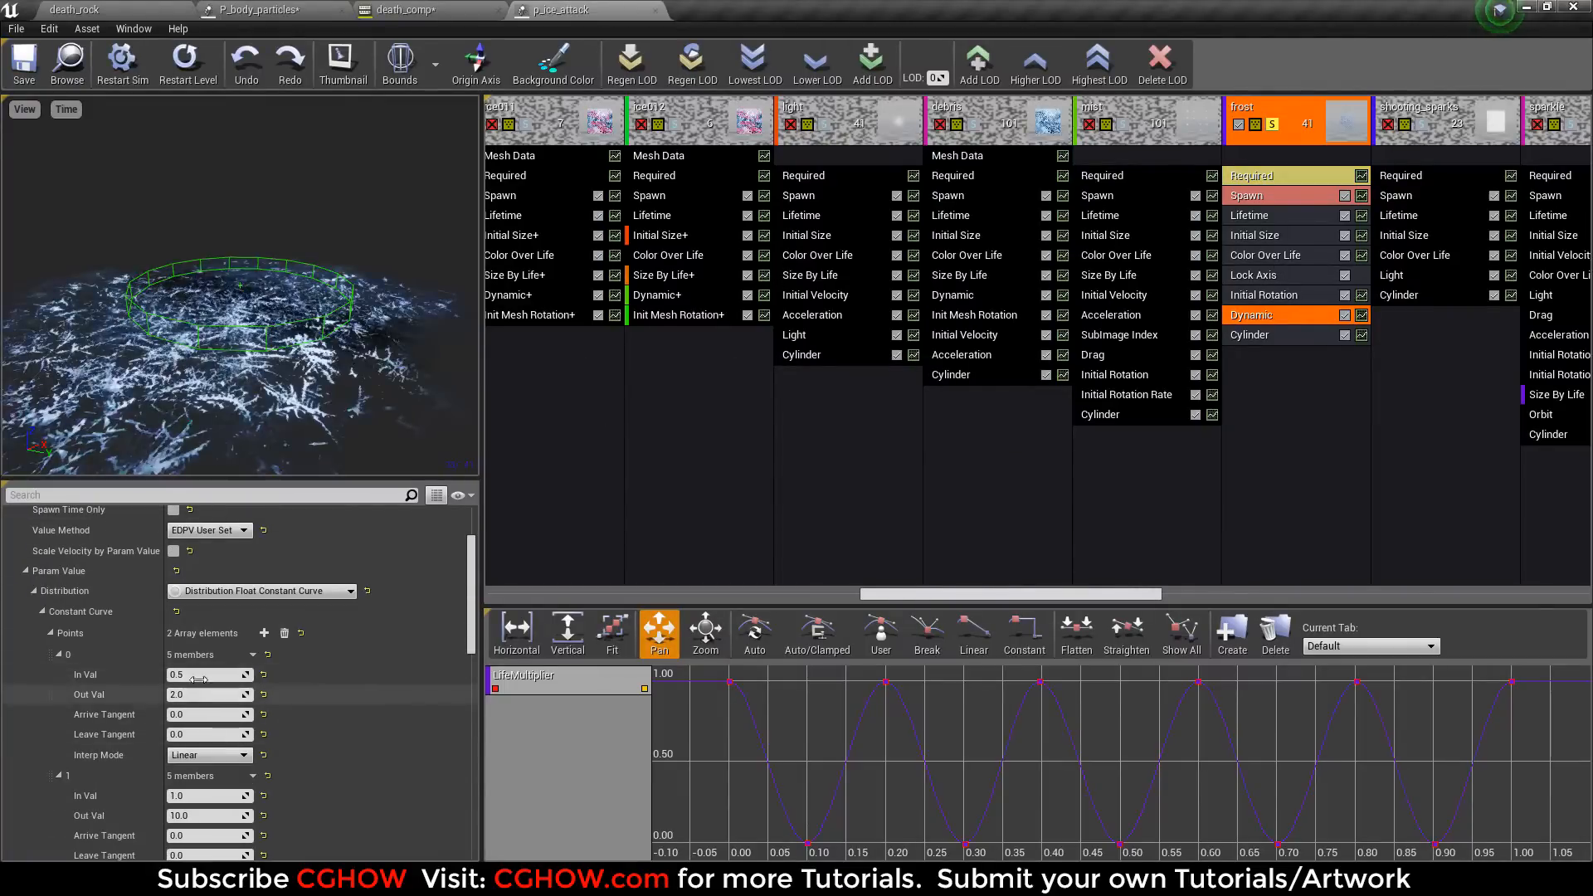
click(190, 70)
drag(344, 358, 338, 393)
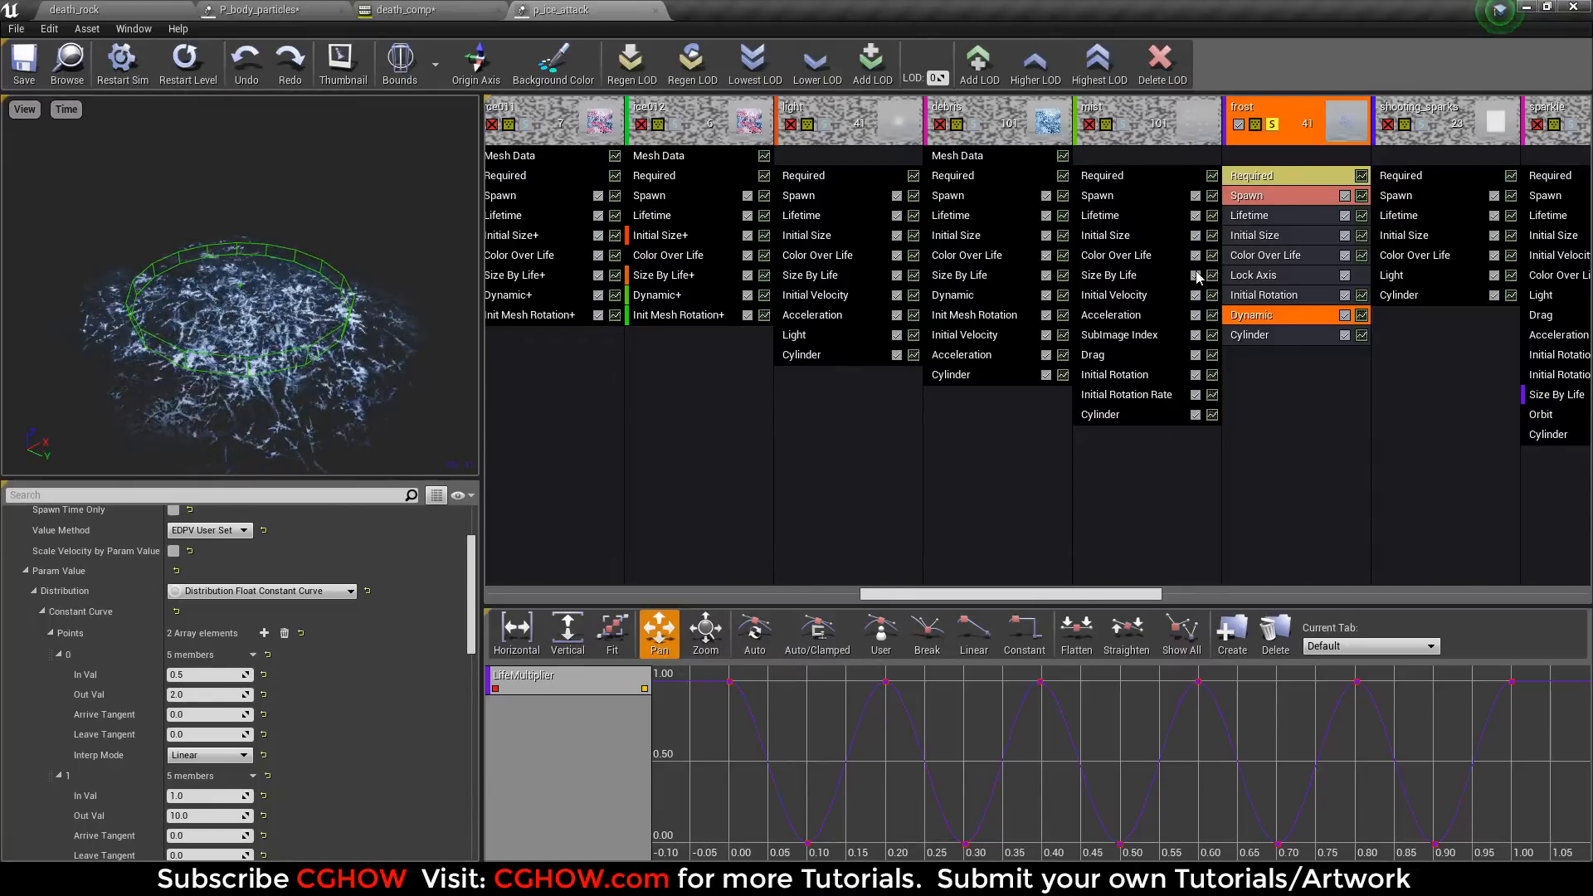
click(188, 62)
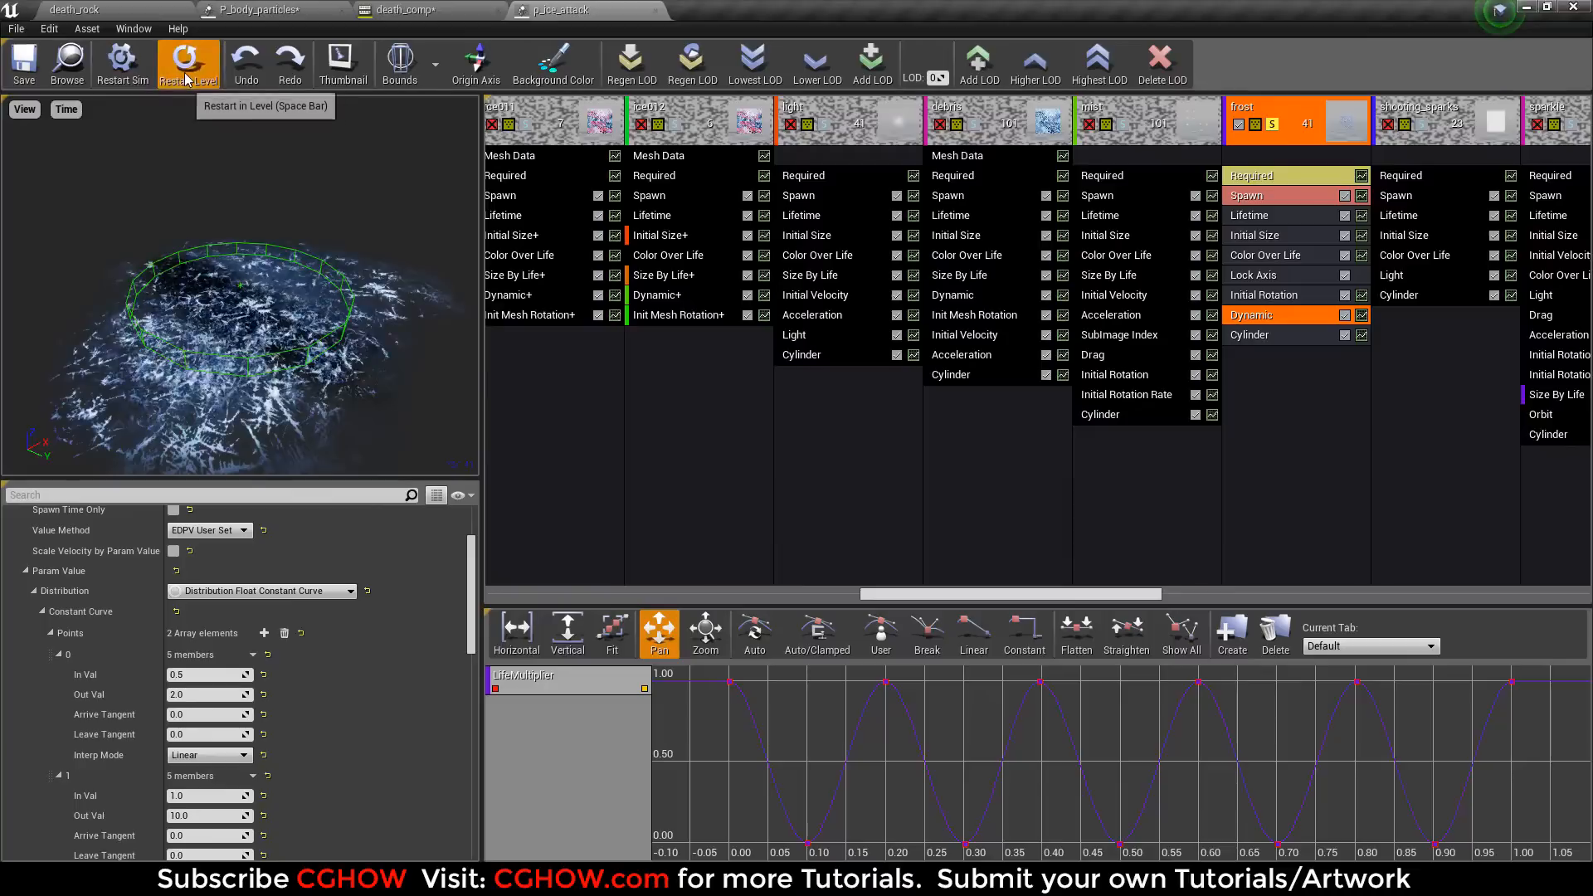
Step: Turn off frost's solo, solo the shooting_sparks emitter, and restart the effect in the level
drag(1057, 594, 1168, 594)
click(827, 124)
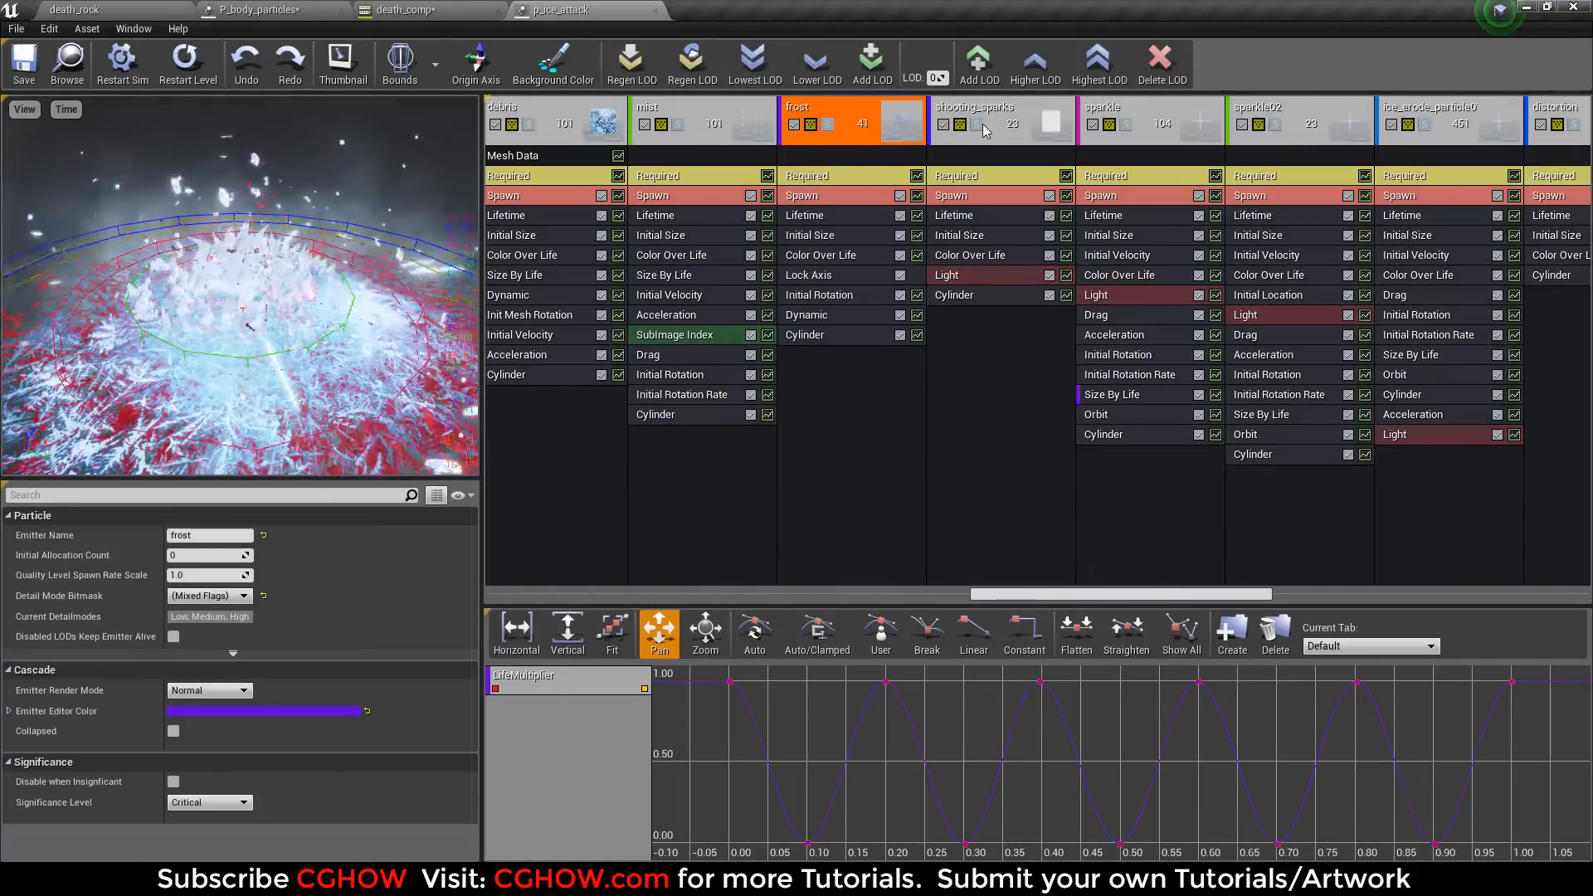
click(977, 124)
click(188, 79)
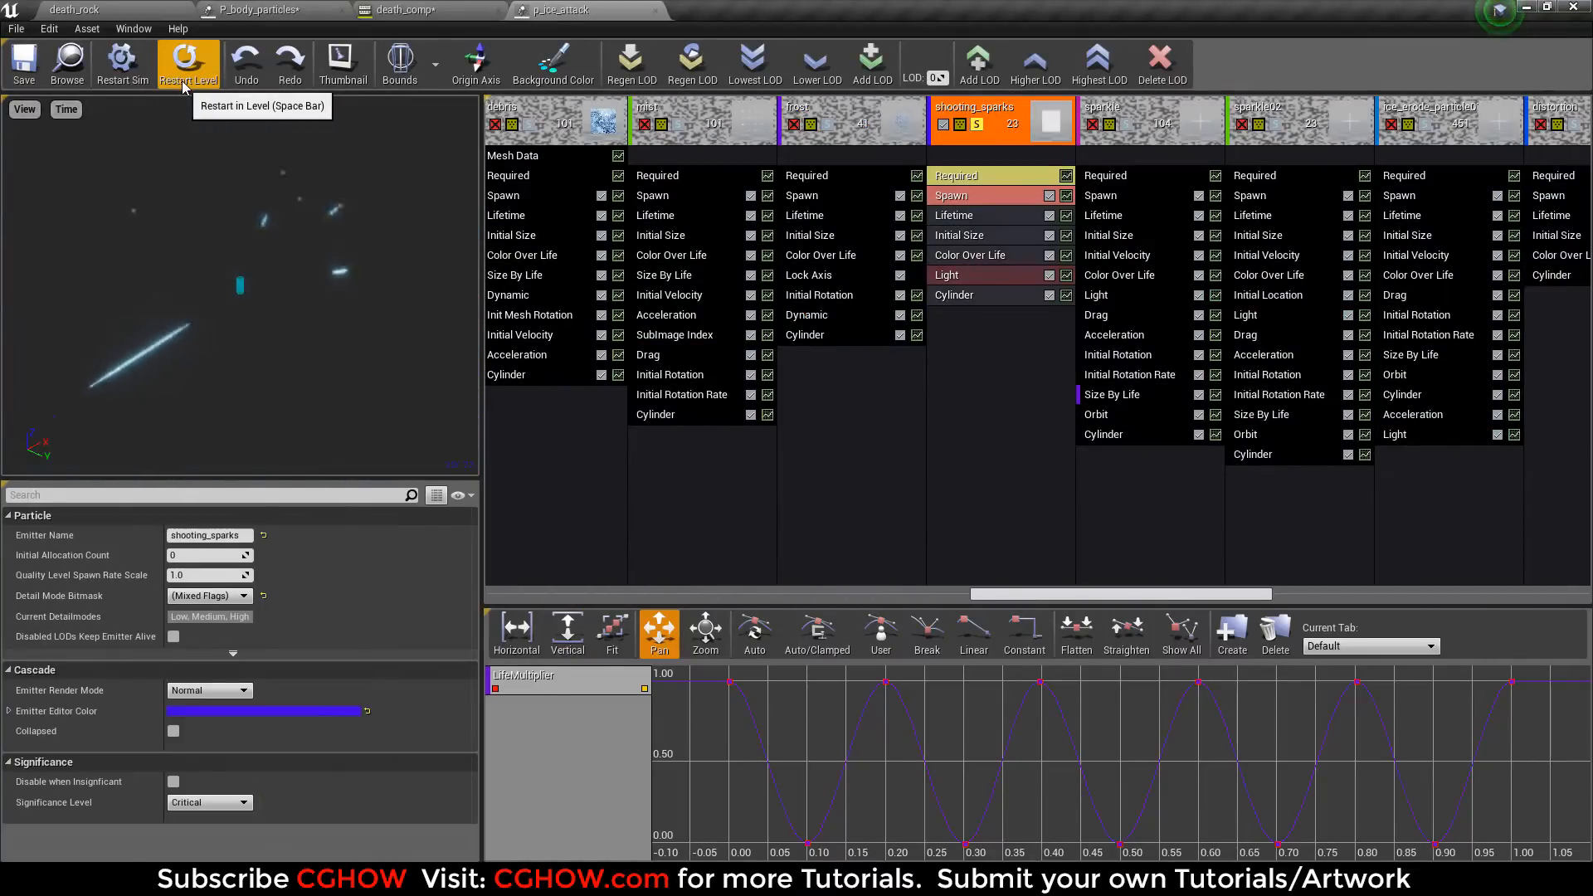
Step: Inspect the m_sparks01 material assigned in shooting_sparks' Required module, and close the material editor
click(937, 174)
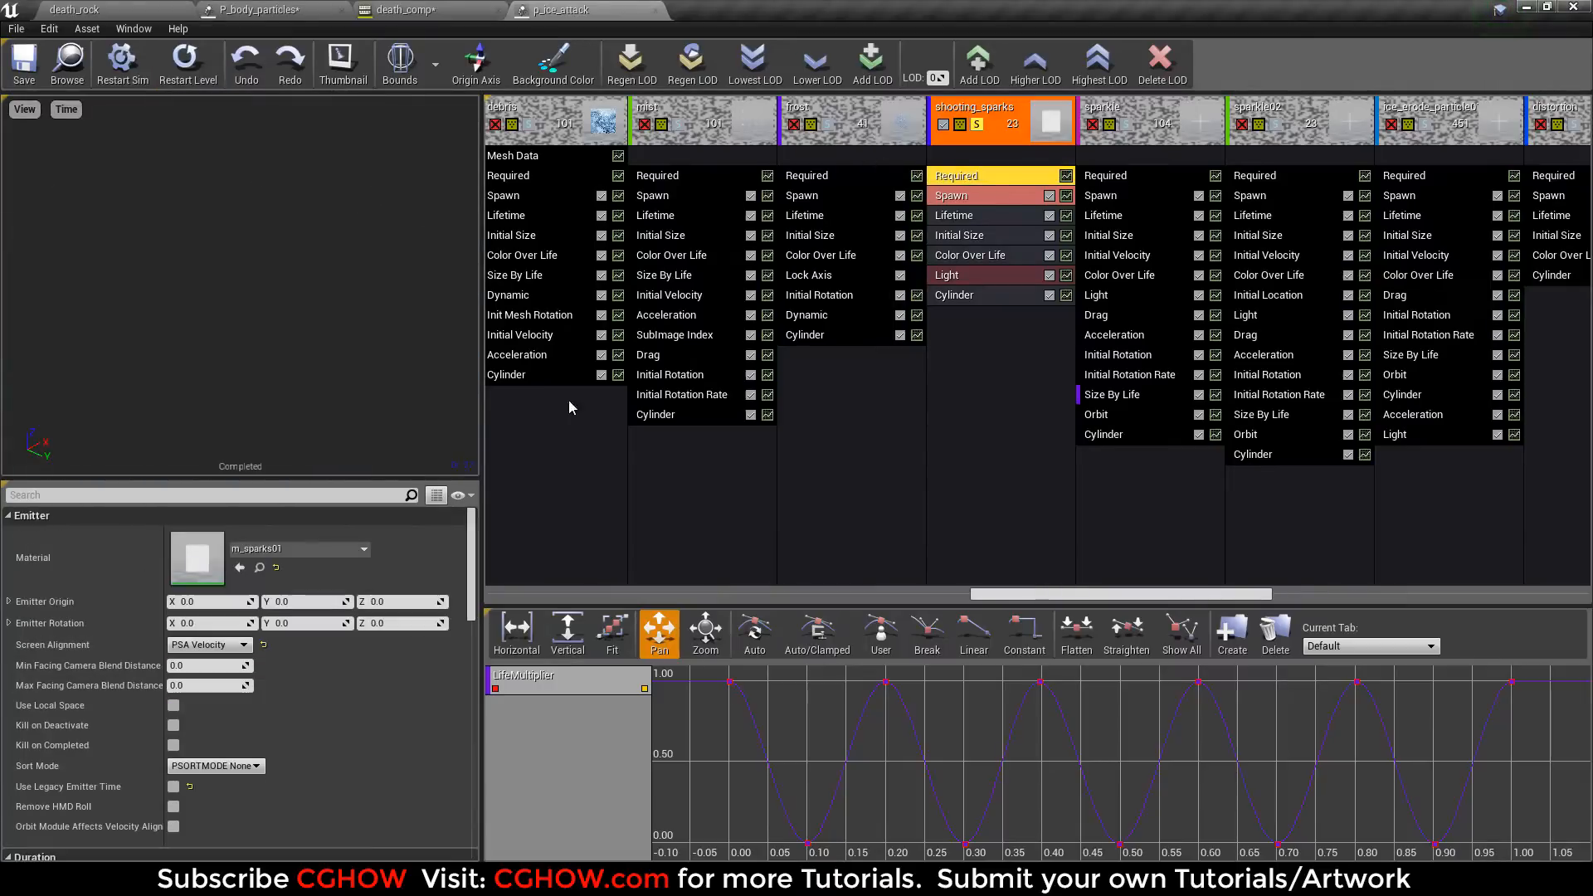
double_click(206, 559)
right_drag(548, 404, 1249, 437)
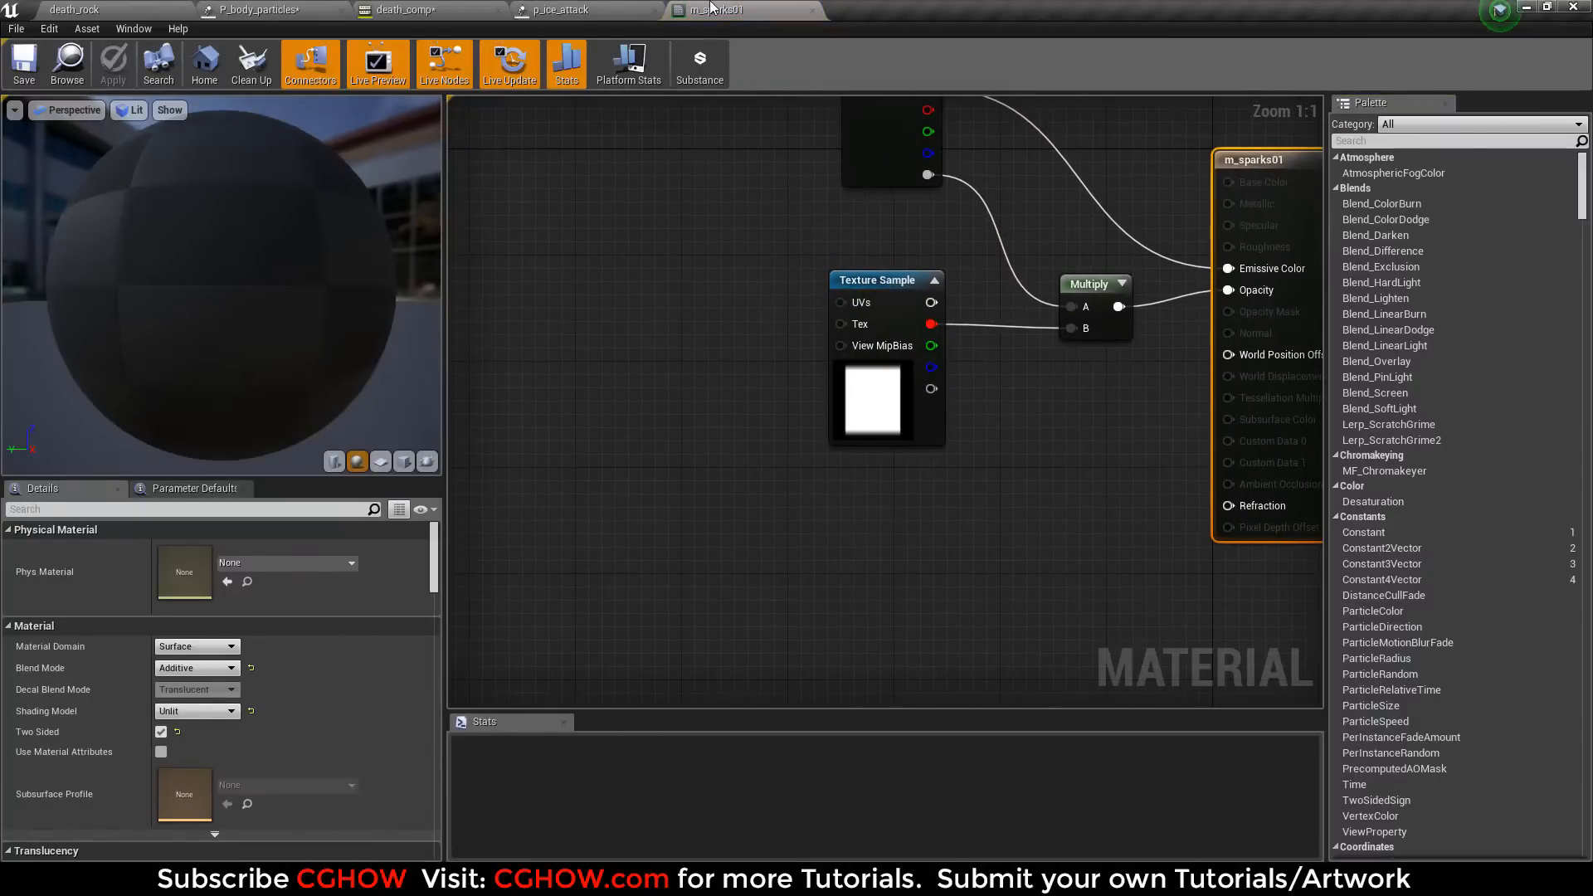
middle_click(712, 9)
Step: Review shooting_sparks' Cylinder, Light, Color Over Life, Required and Initial Size modules, toggling Preview Light Radius in the Light module
click(962, 296)
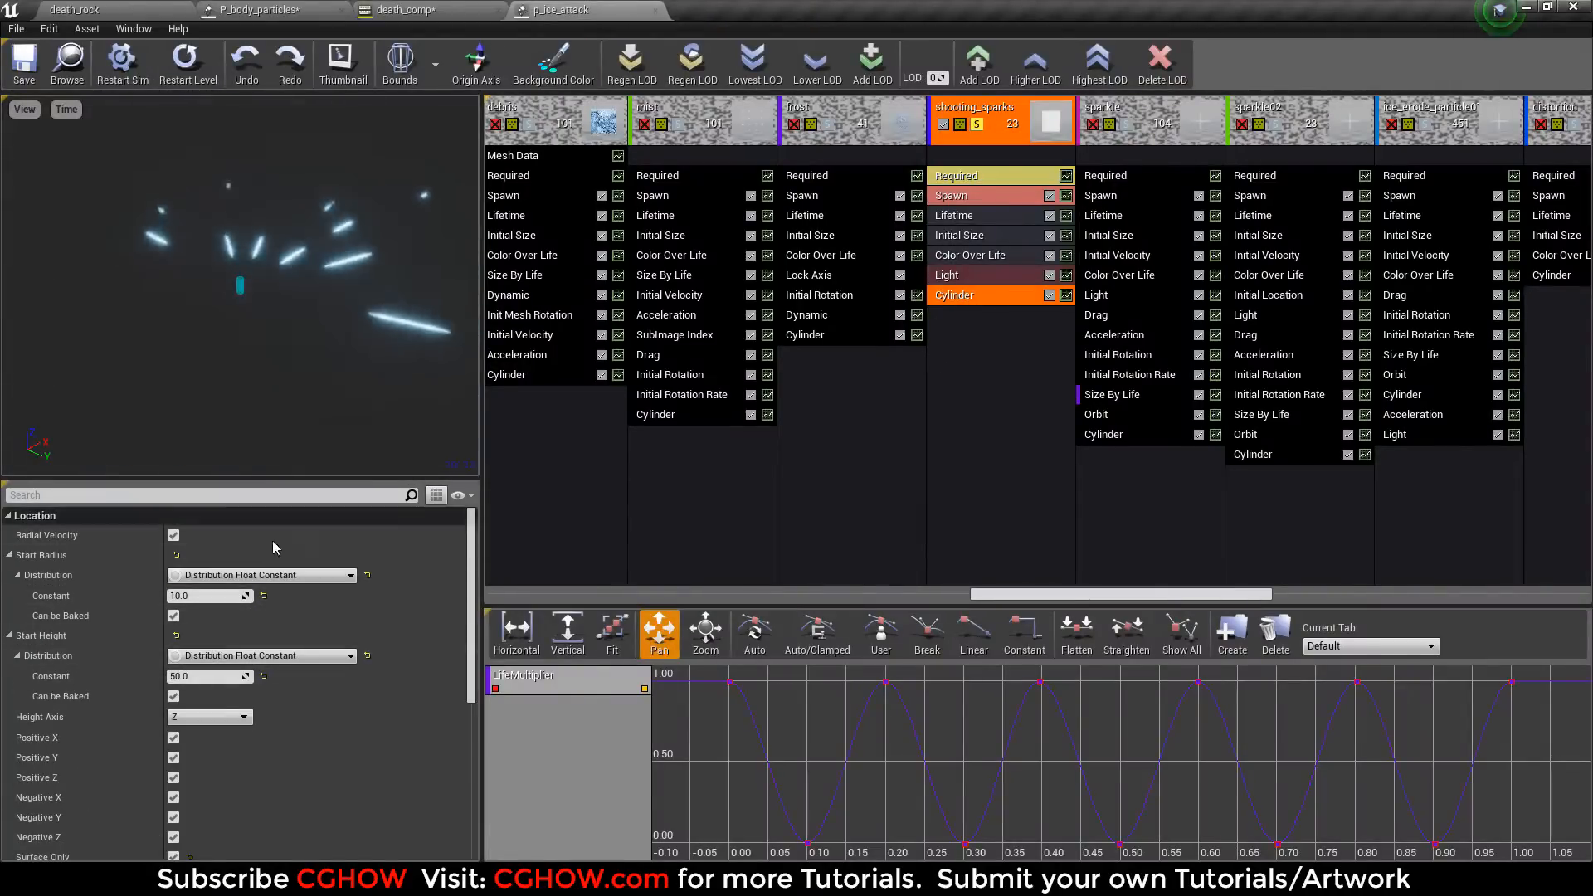
click(975, 276)
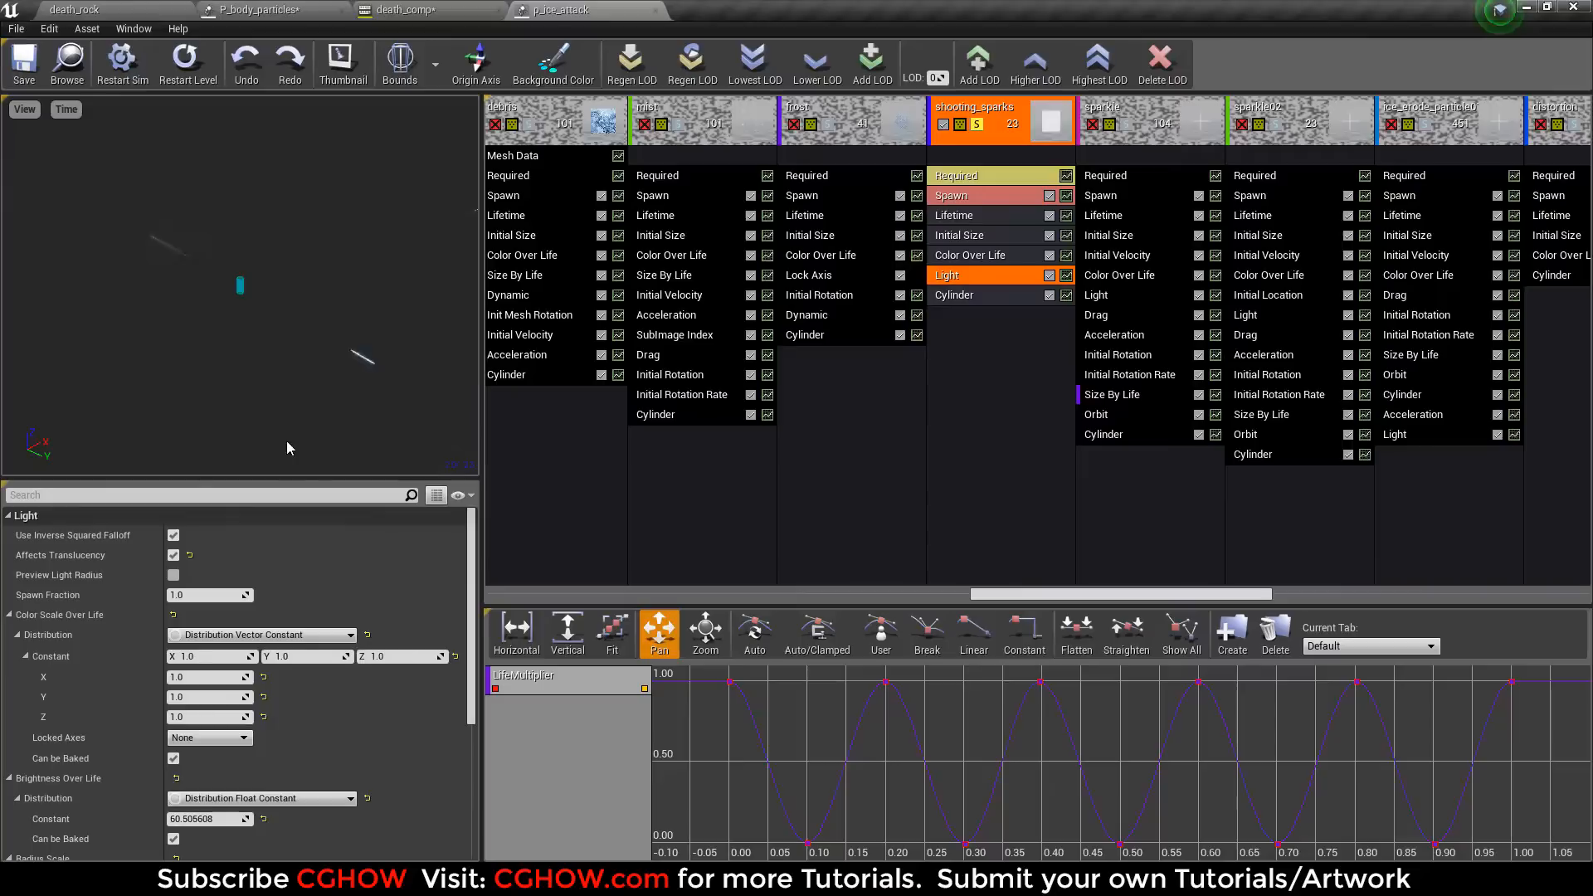
click(173, 575)
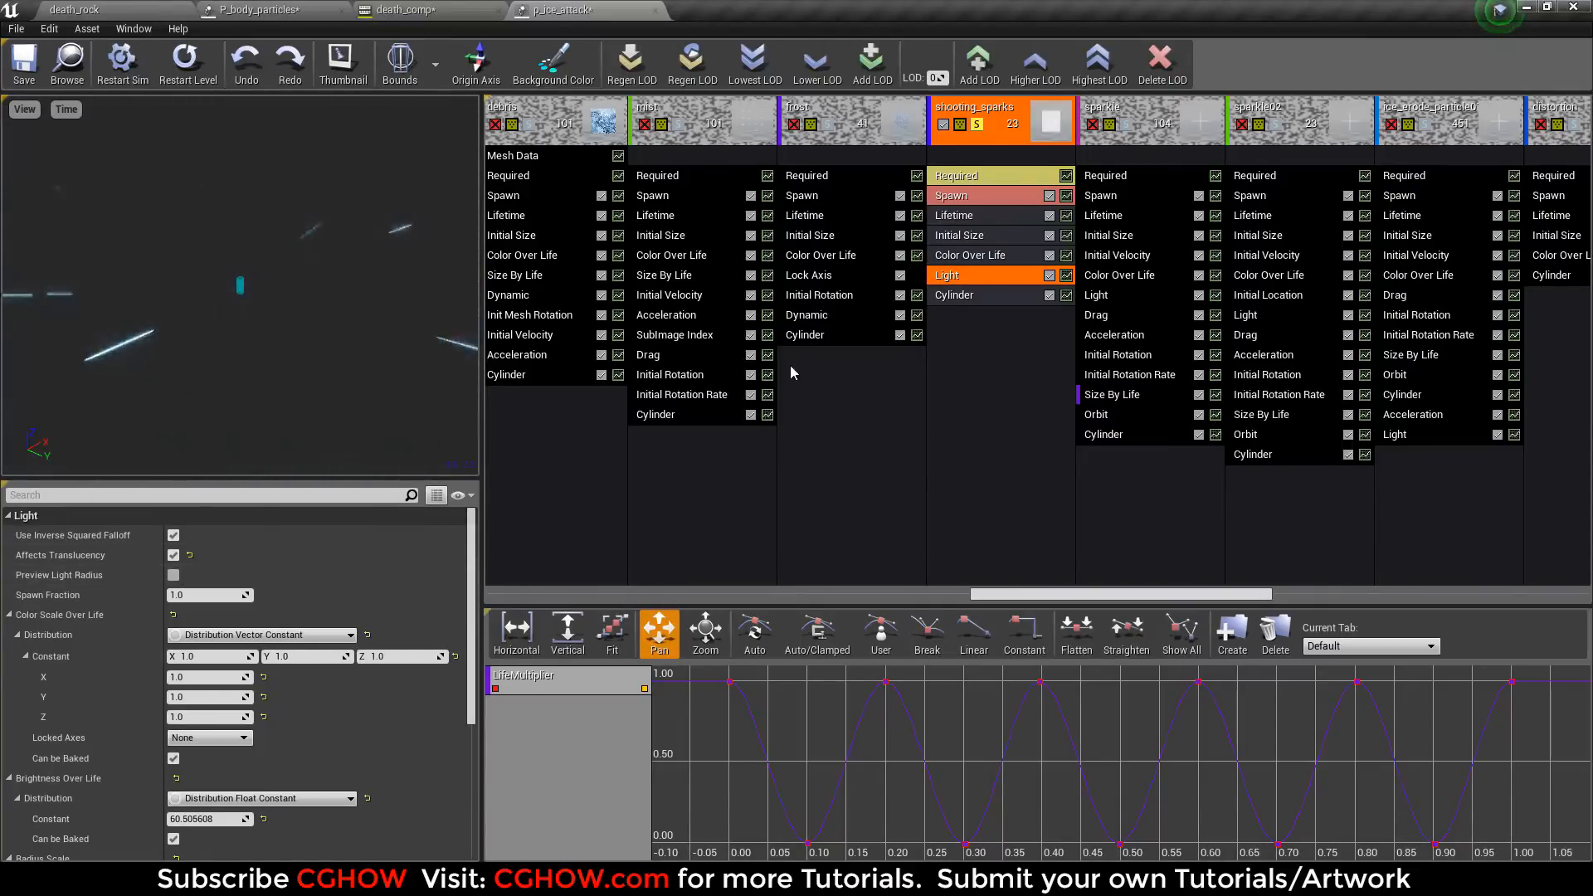
click(996, 257)
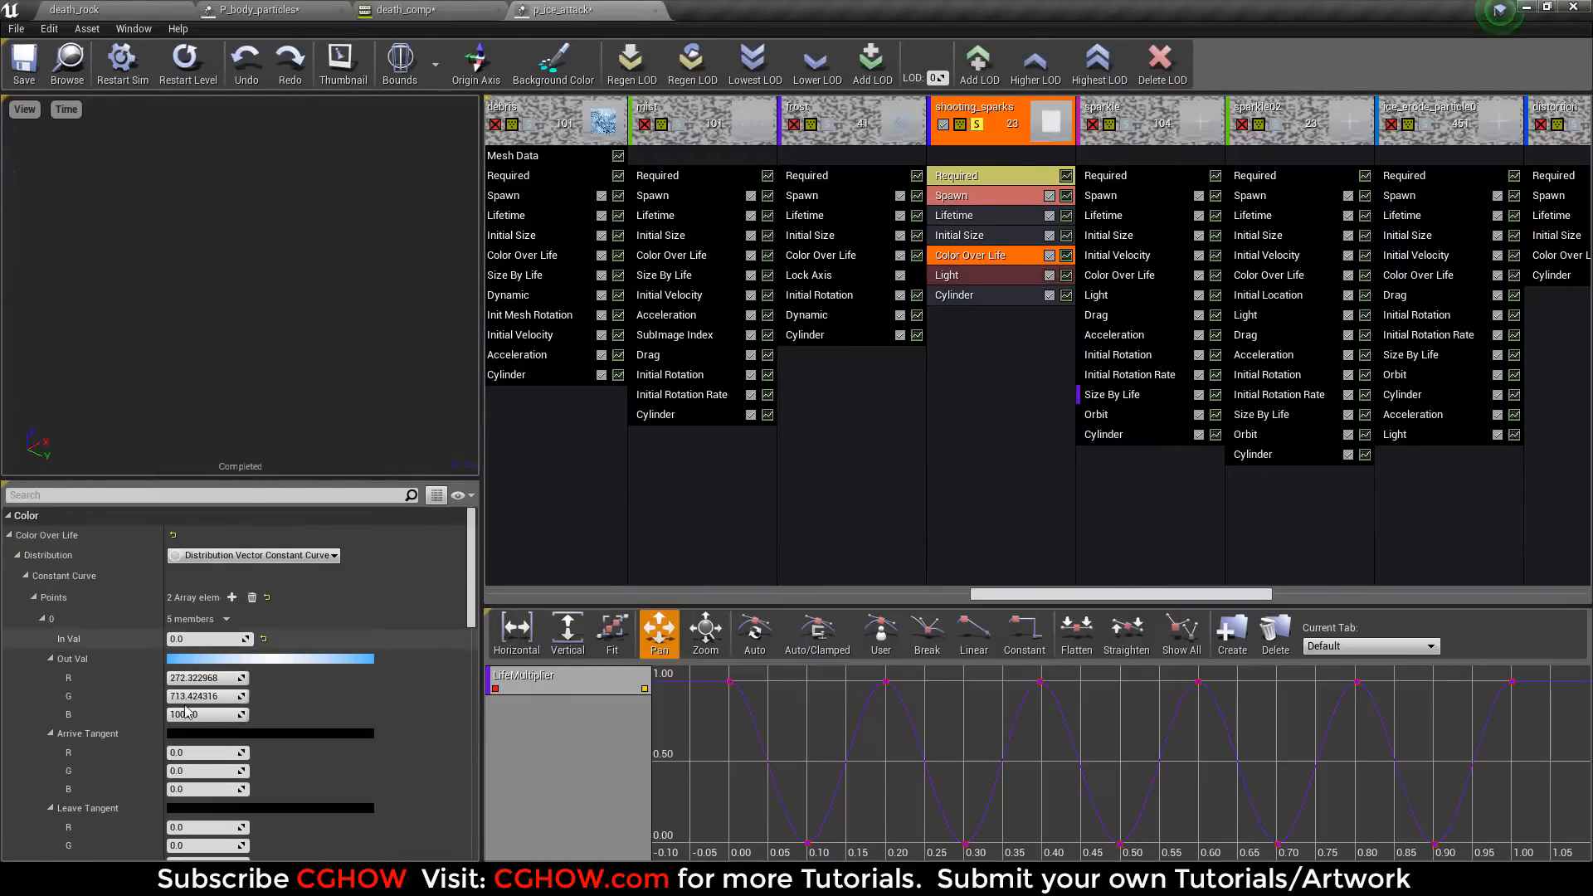
click(972, 176)
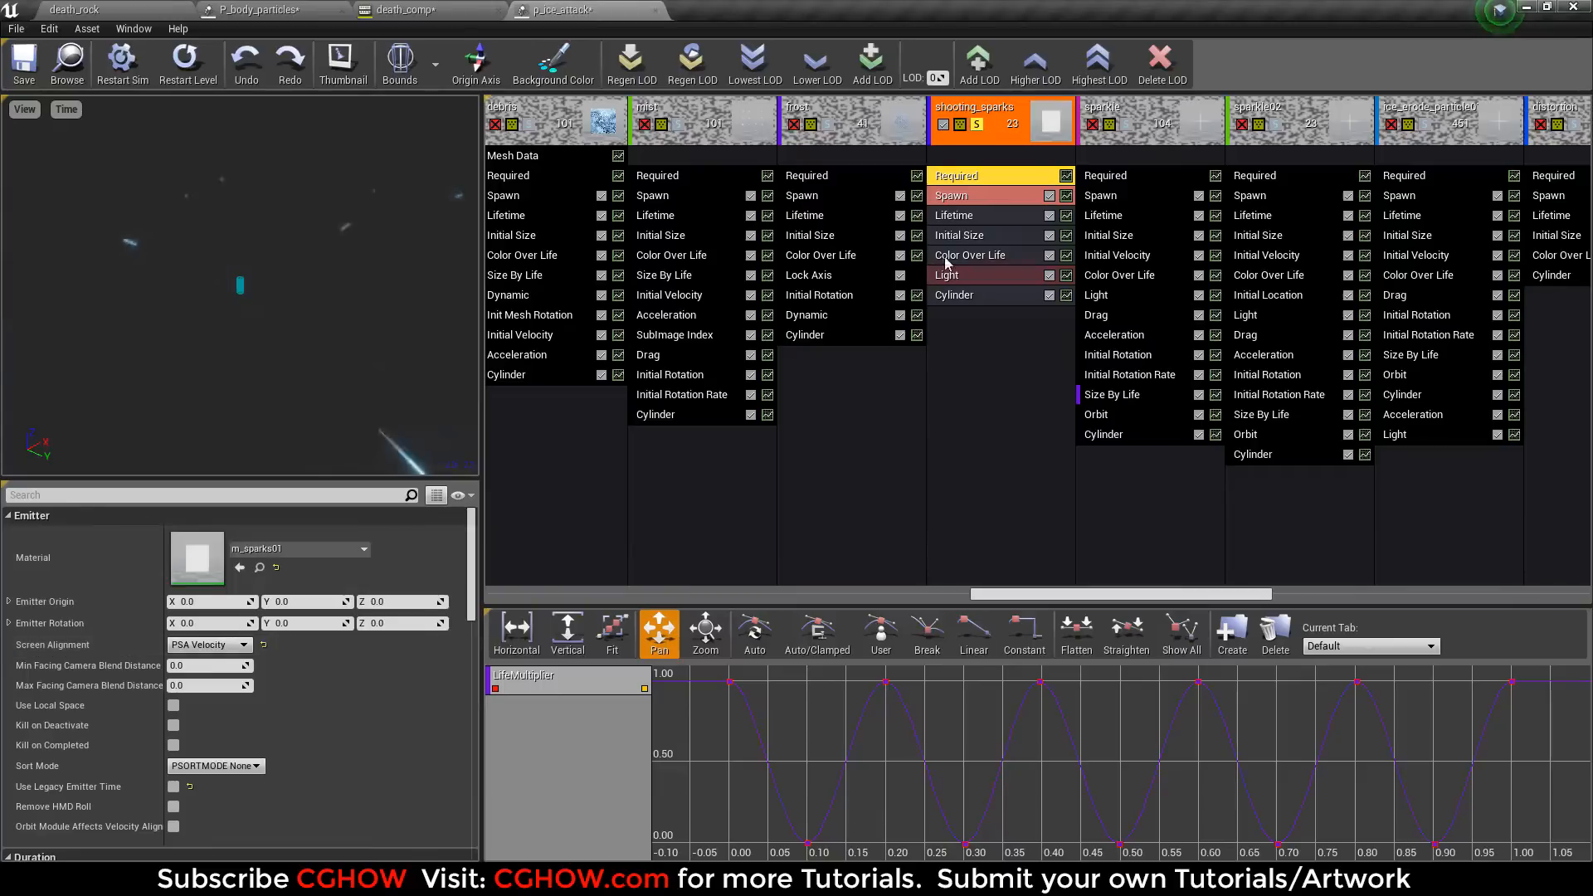
click(976, 235)
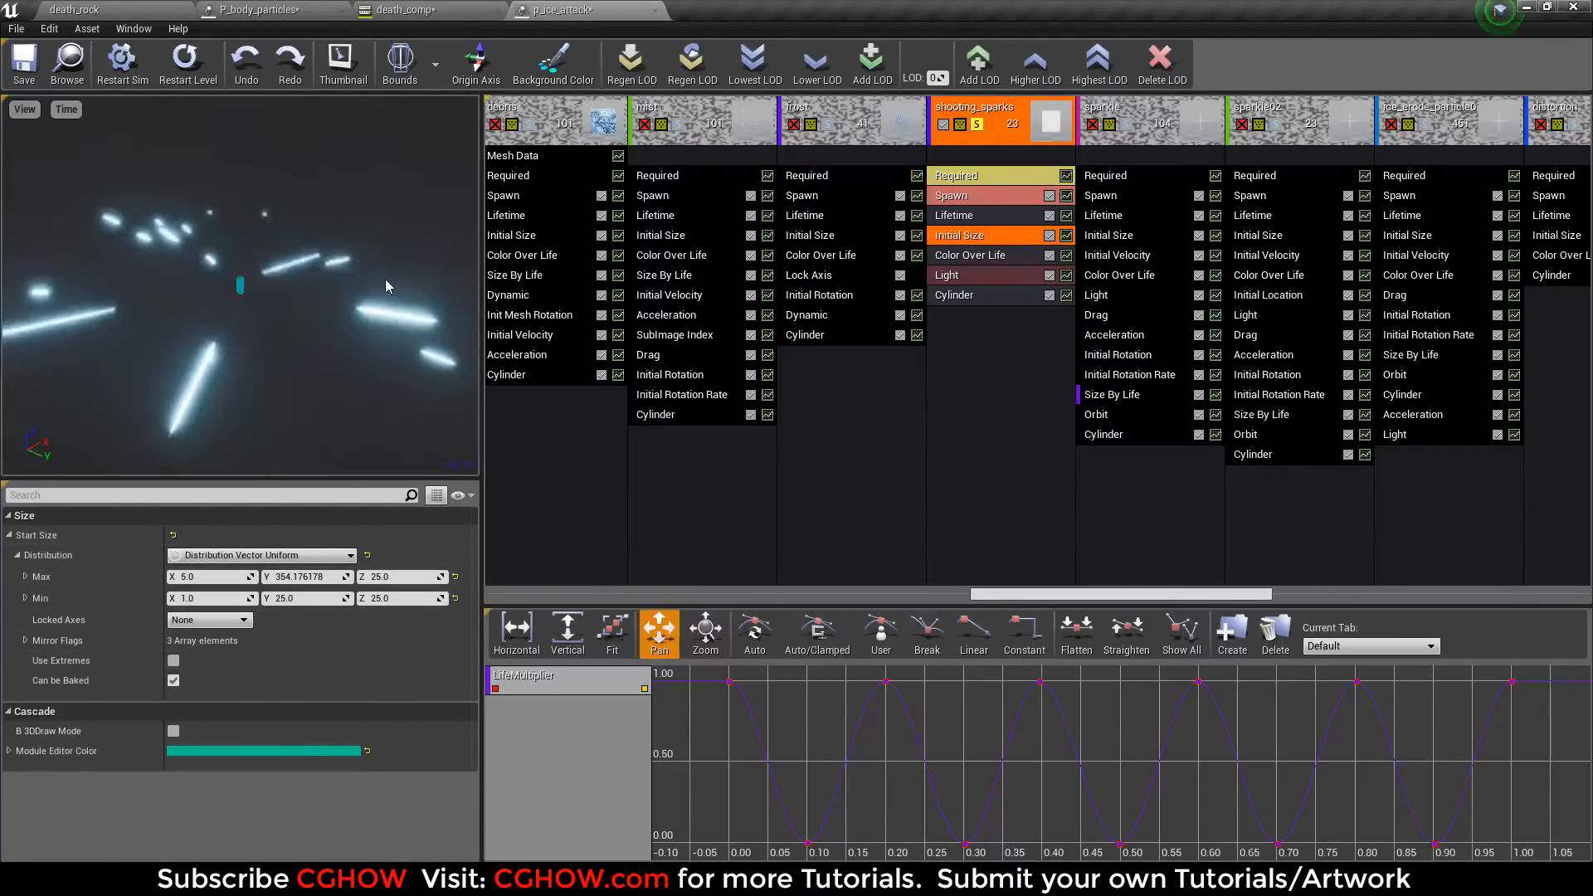
Step: Turn off shooting_sparks' solo, solo the sparkle emitter, and restart the effect in the level
click(977, 125)
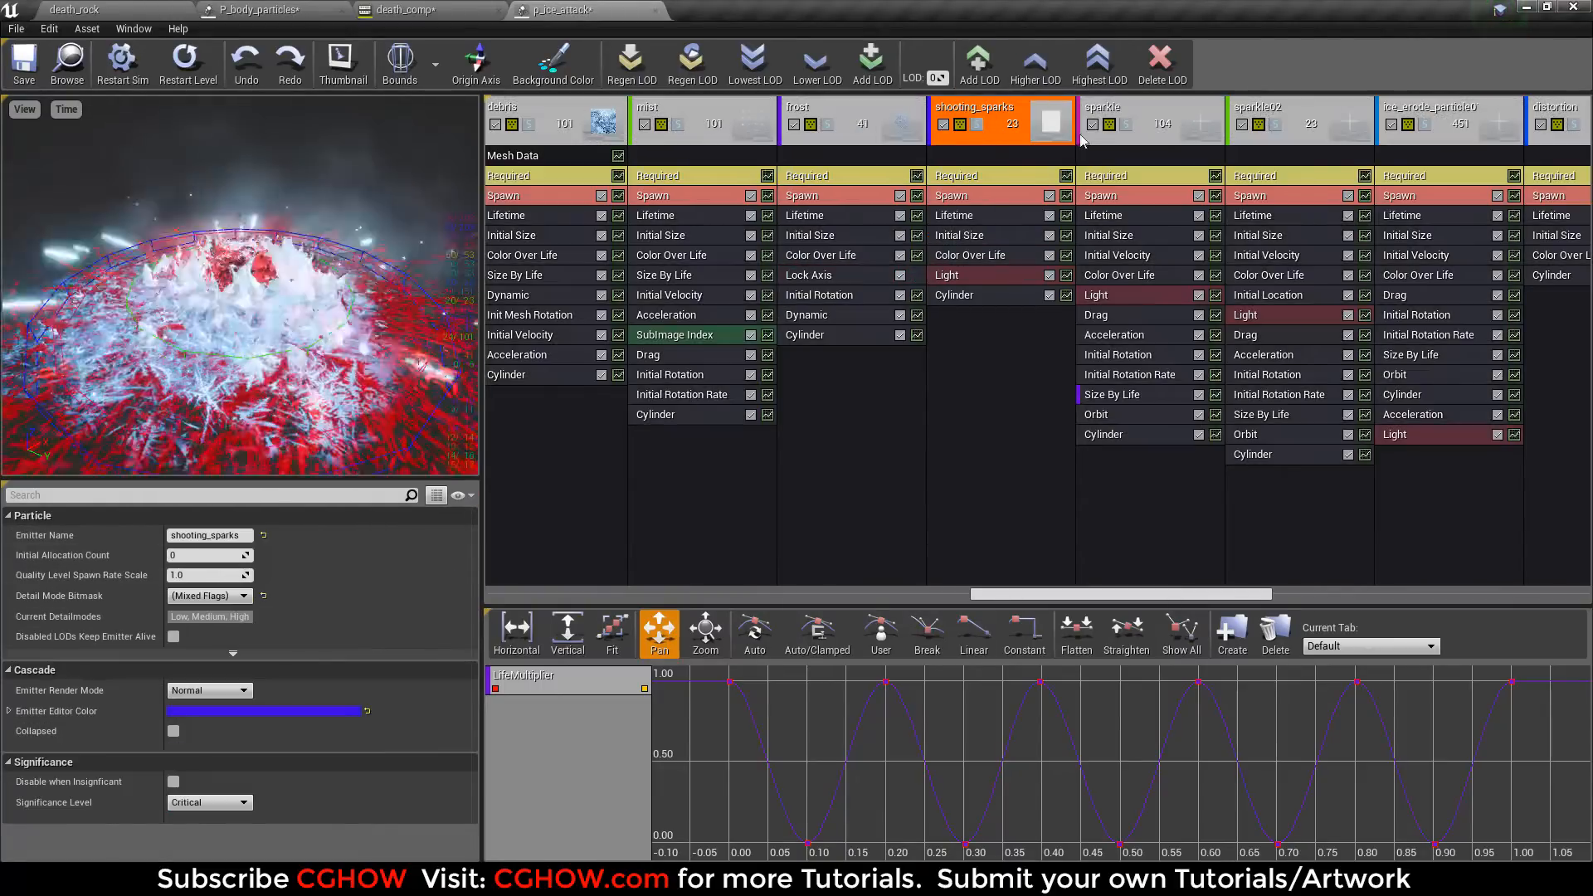
click(1125, 124)
click(206, 86)
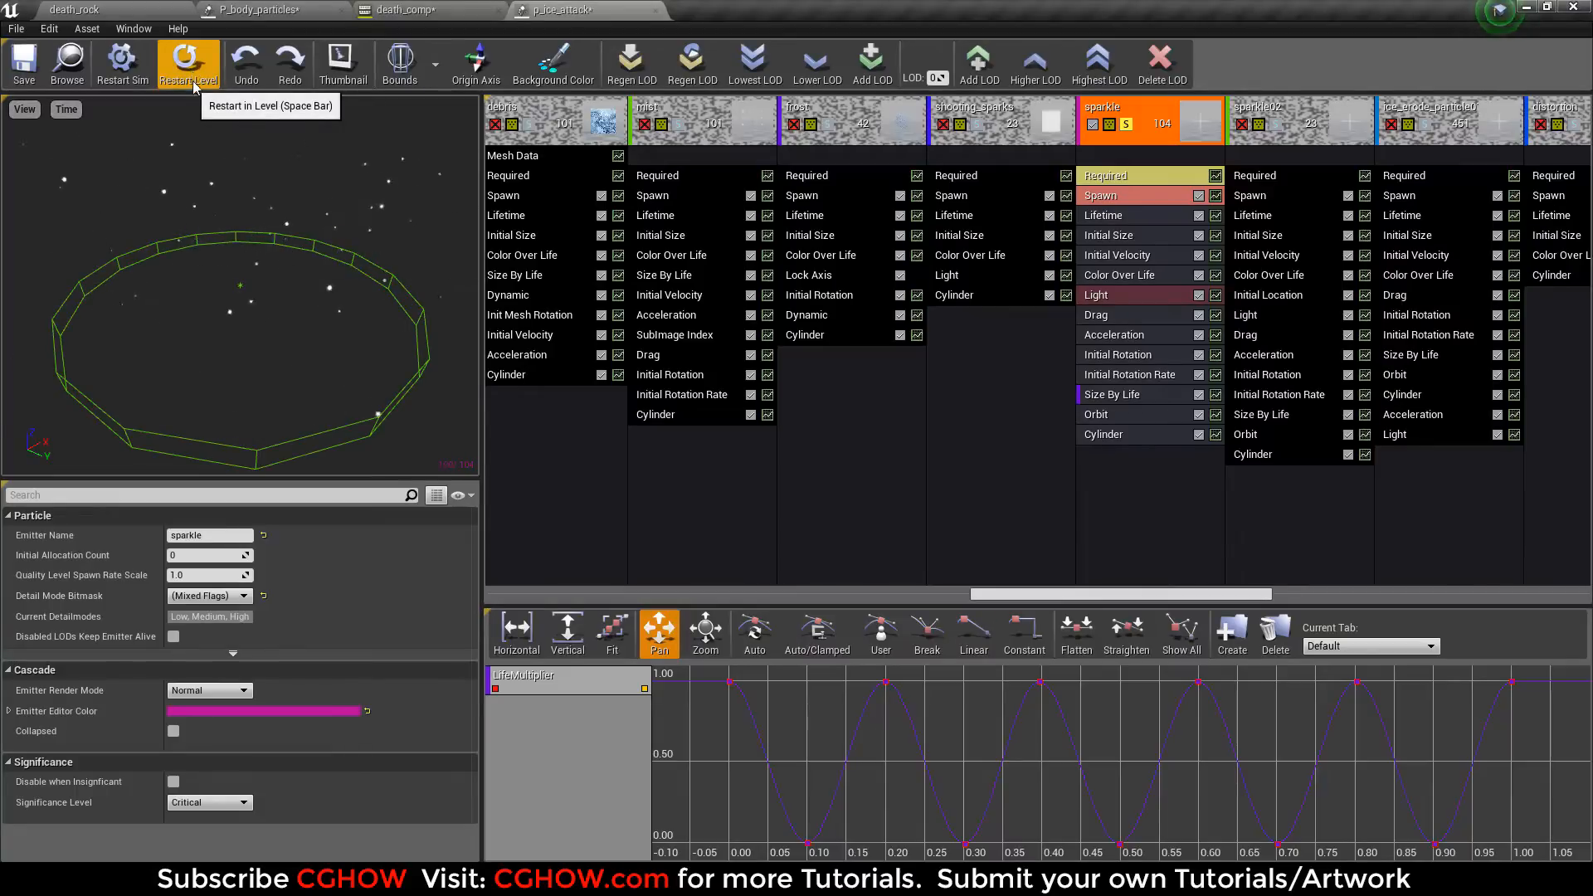
Step: Inspect the m_sparkle material from sparkle's Required module and its t_sparkle texture sample, and close the material editor
click(1121, 182)
double_click(207, 557)
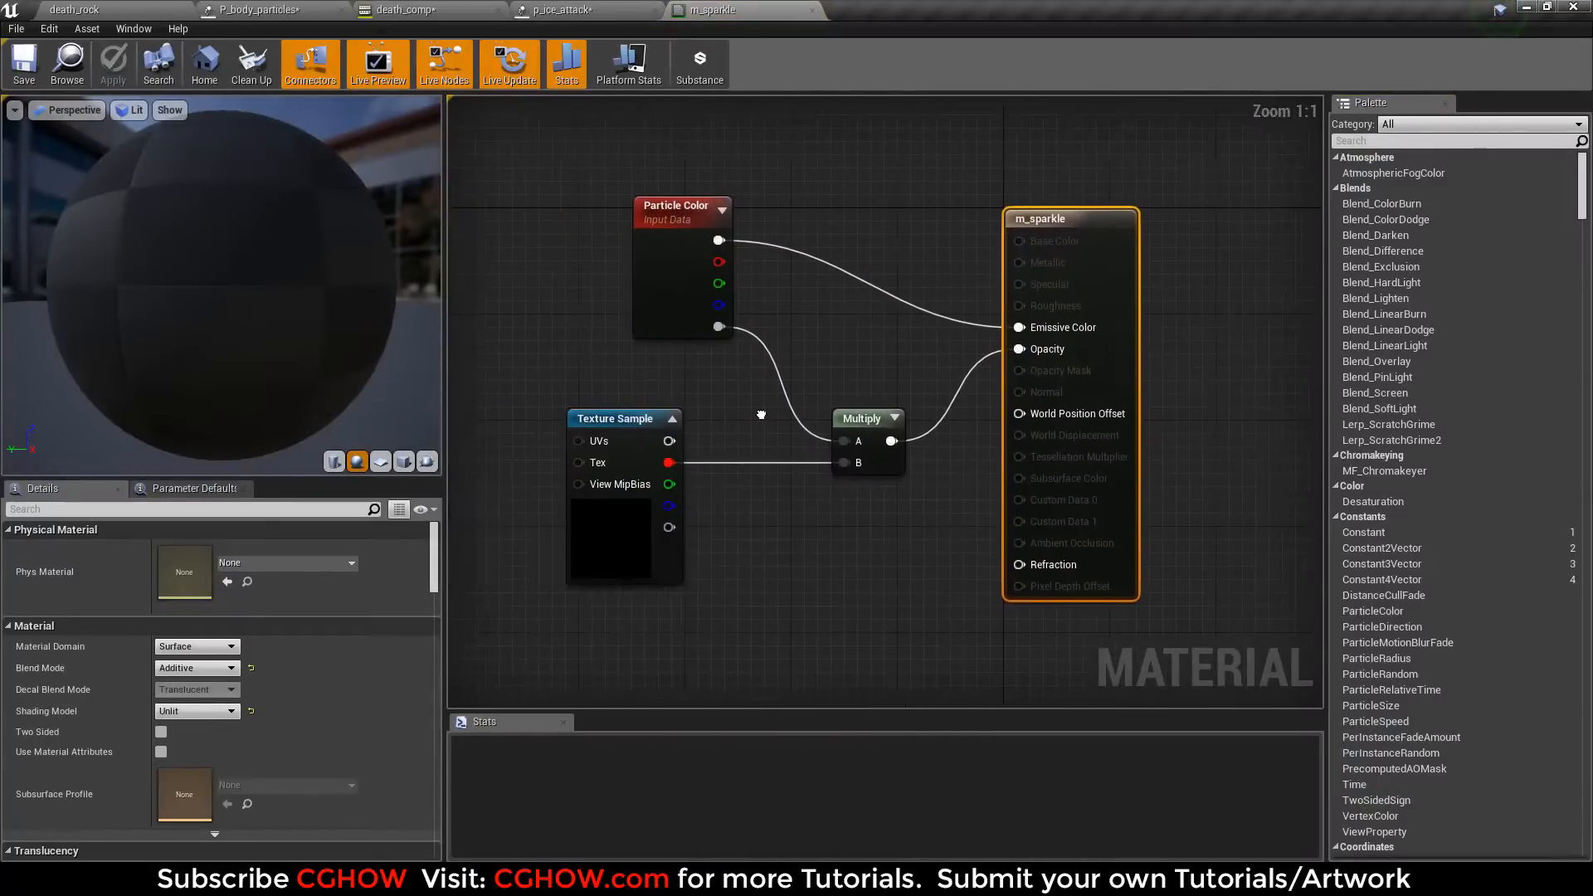
right_drag(761, 414, 843, 399)
click(703, 531)
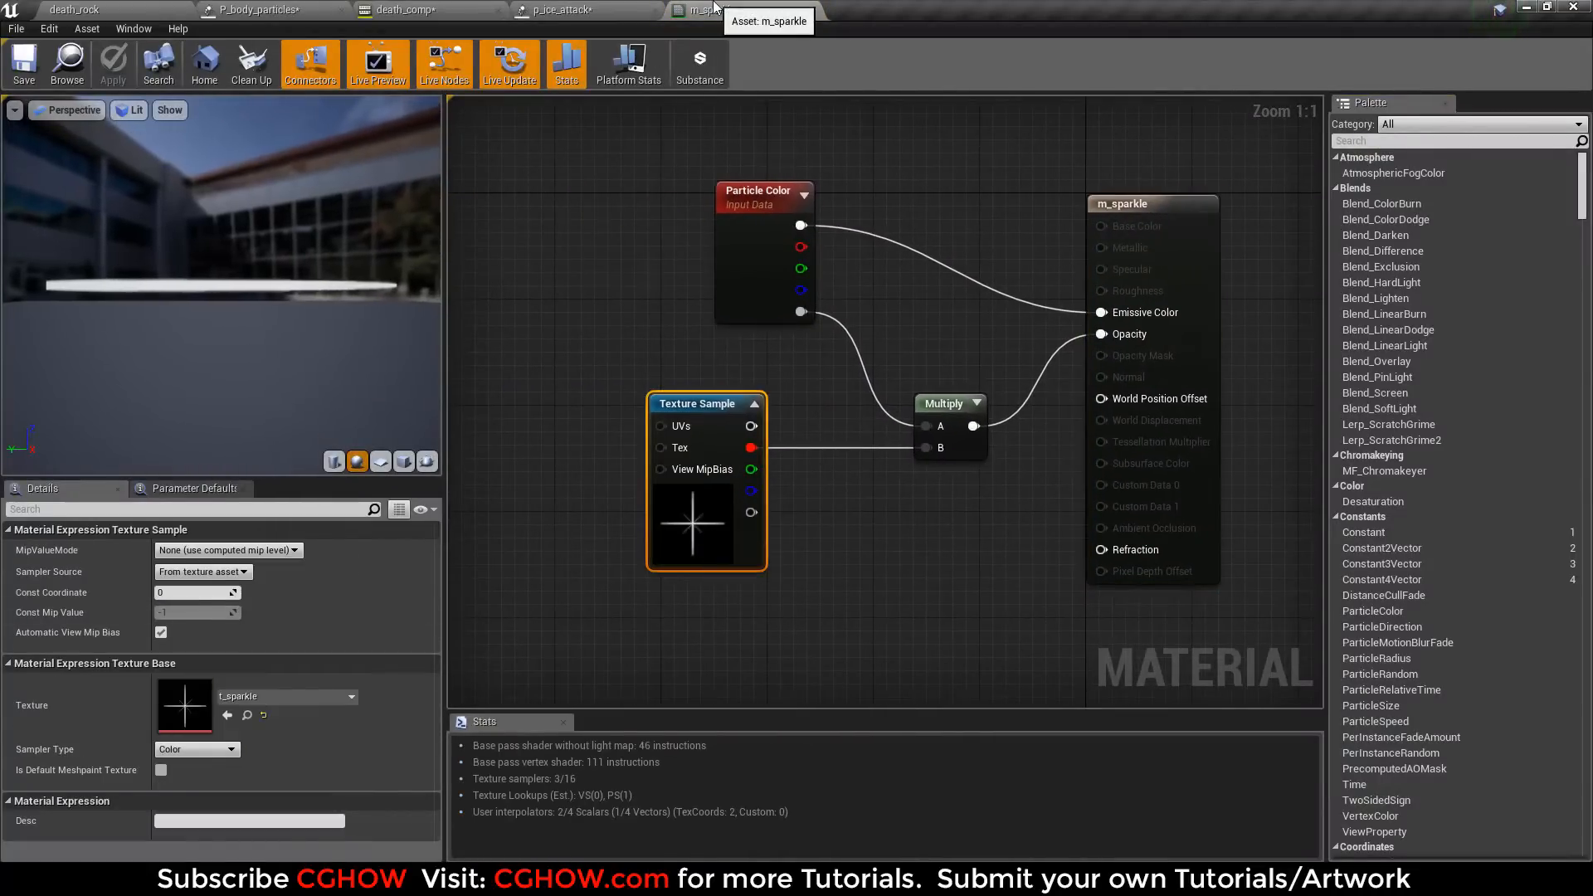
middle_click(715, 6)
Step: Review the sparkle emitter's Cylinder location settings and its Orbit module's offset settings
click(1127, 436)
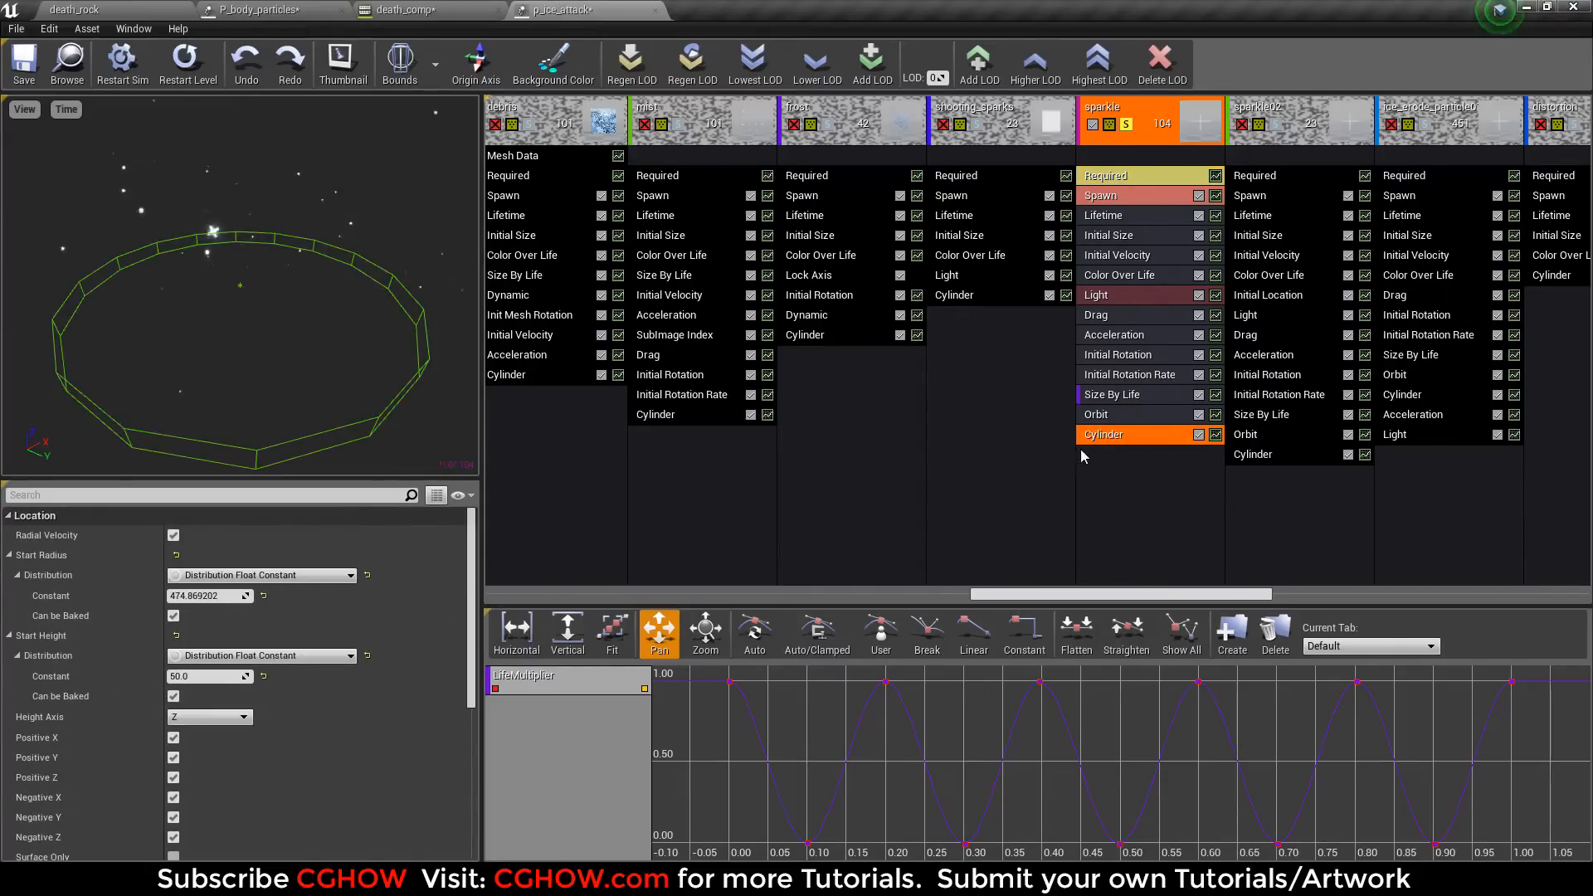
drag(187, 390, 184, 363)
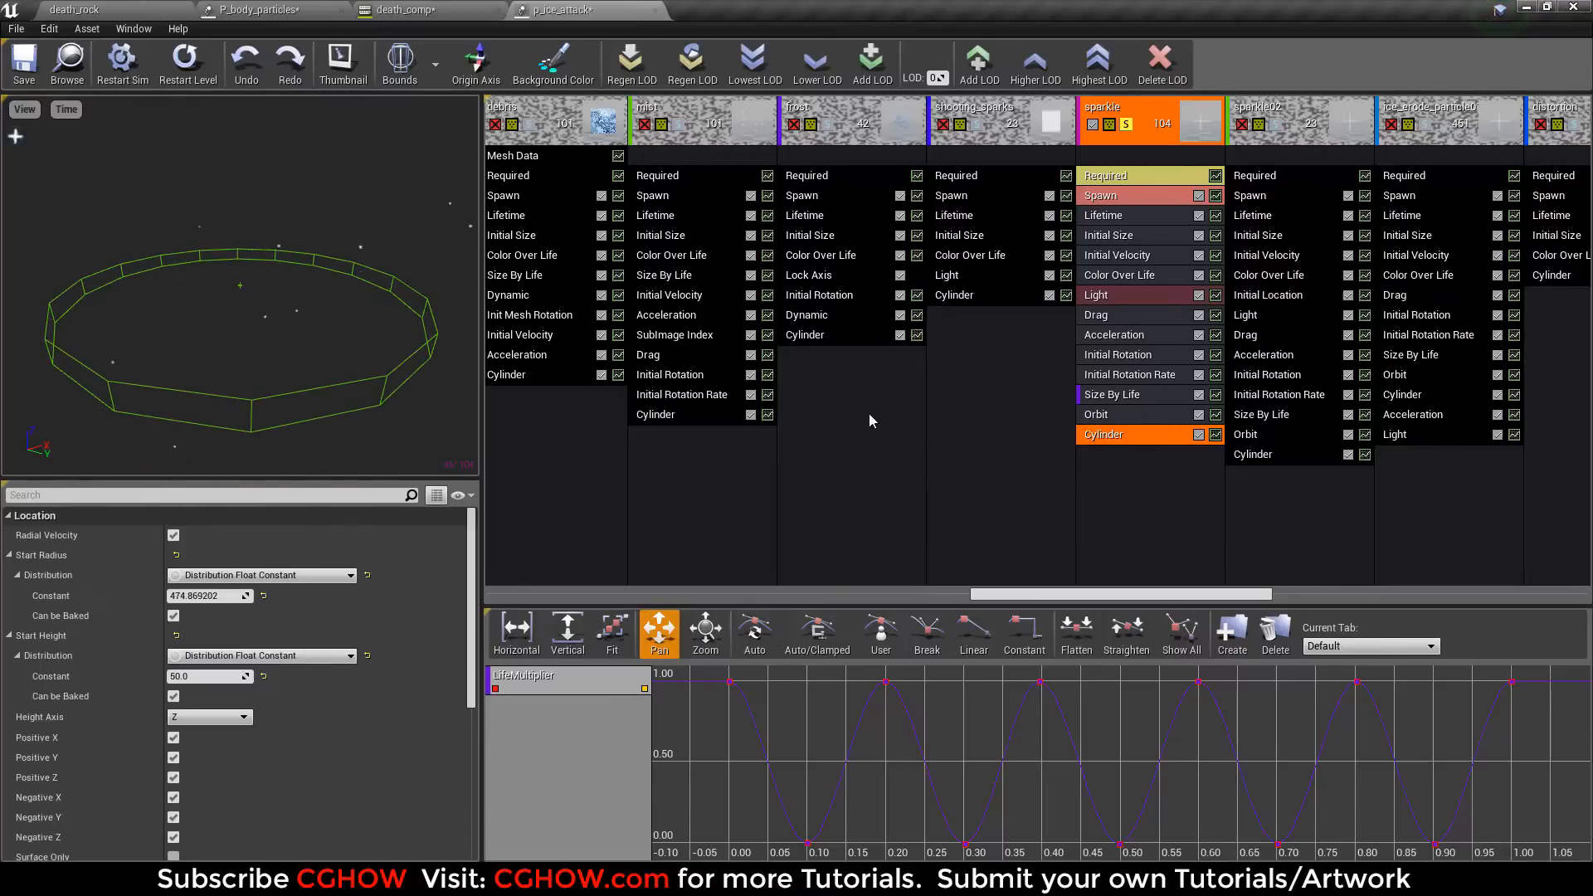
click(1112, 415)
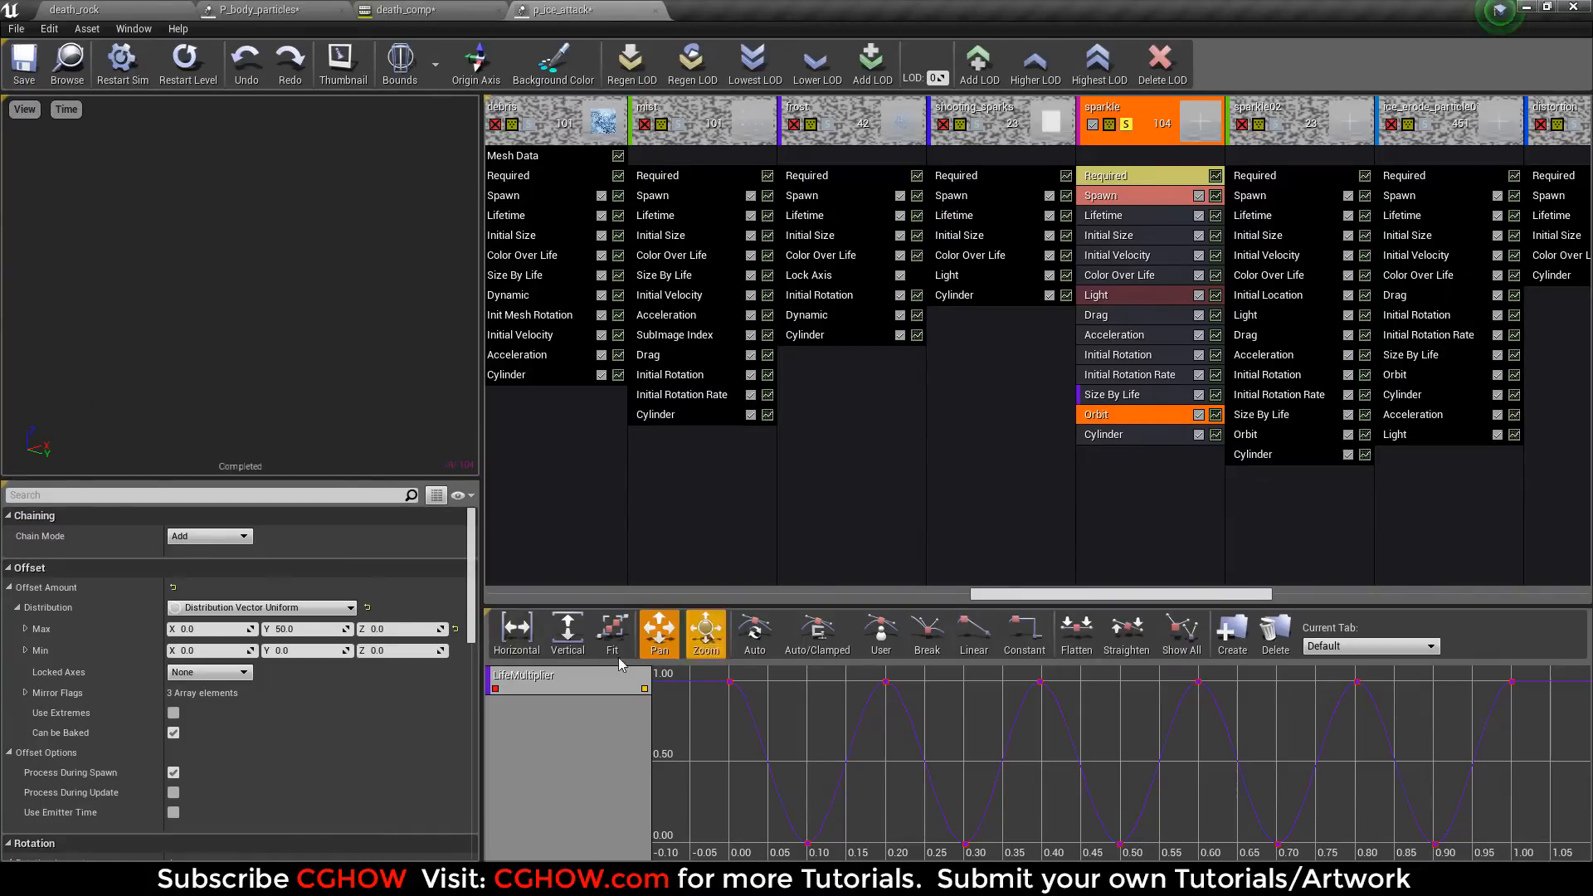
Step: Remove all curves from the curve editor, and load sparkle's Size By Life curve into it
right_click(604, 677)
click(668, 704)
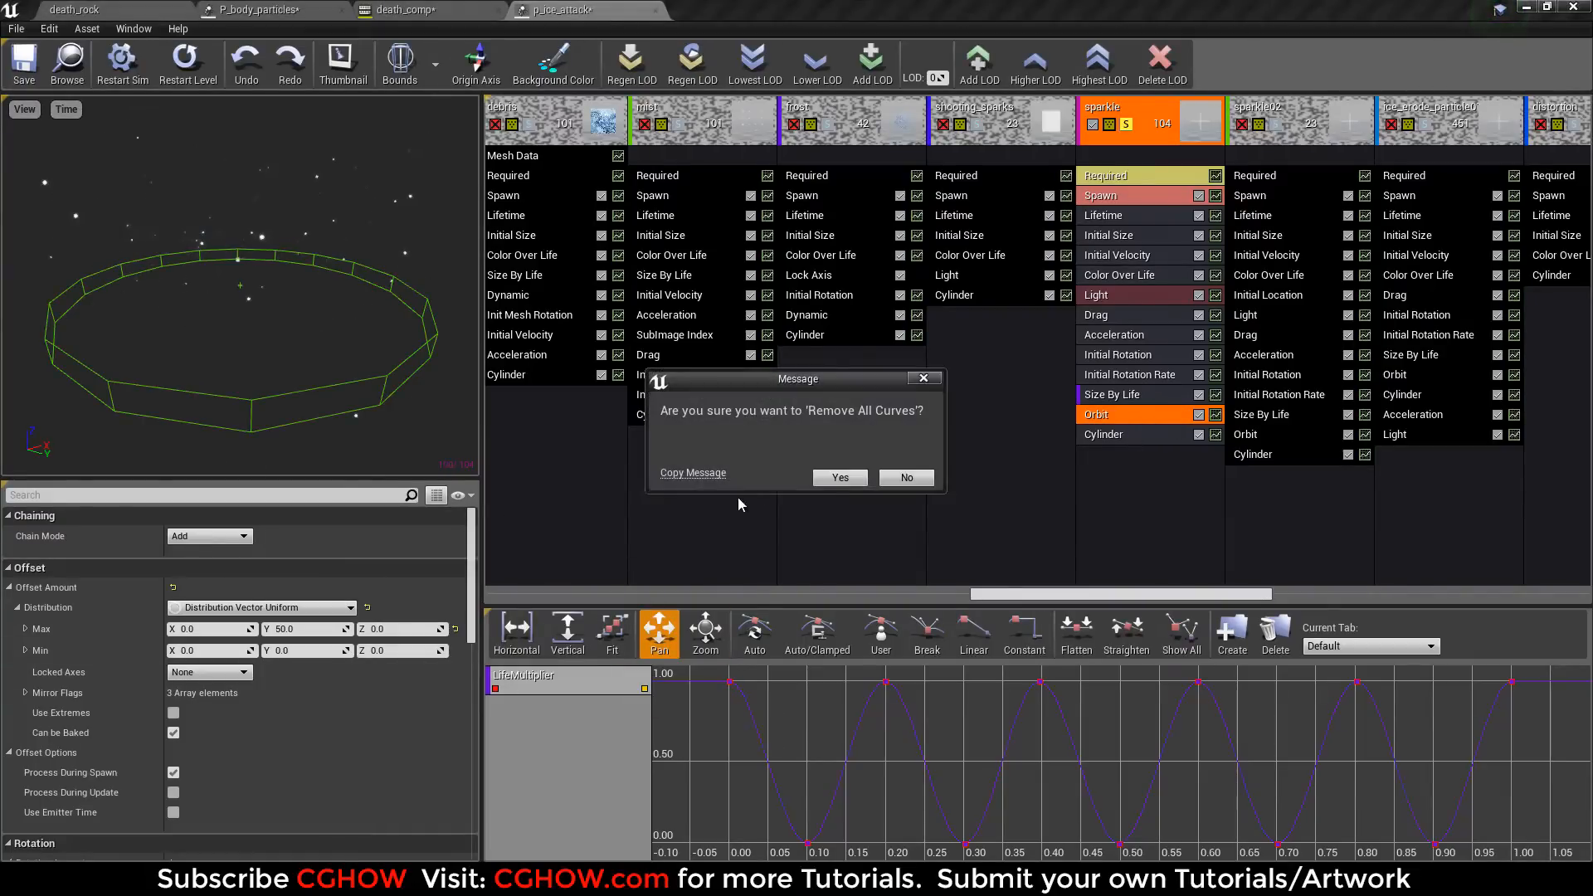
click(841, 478)
click(1215, 396)
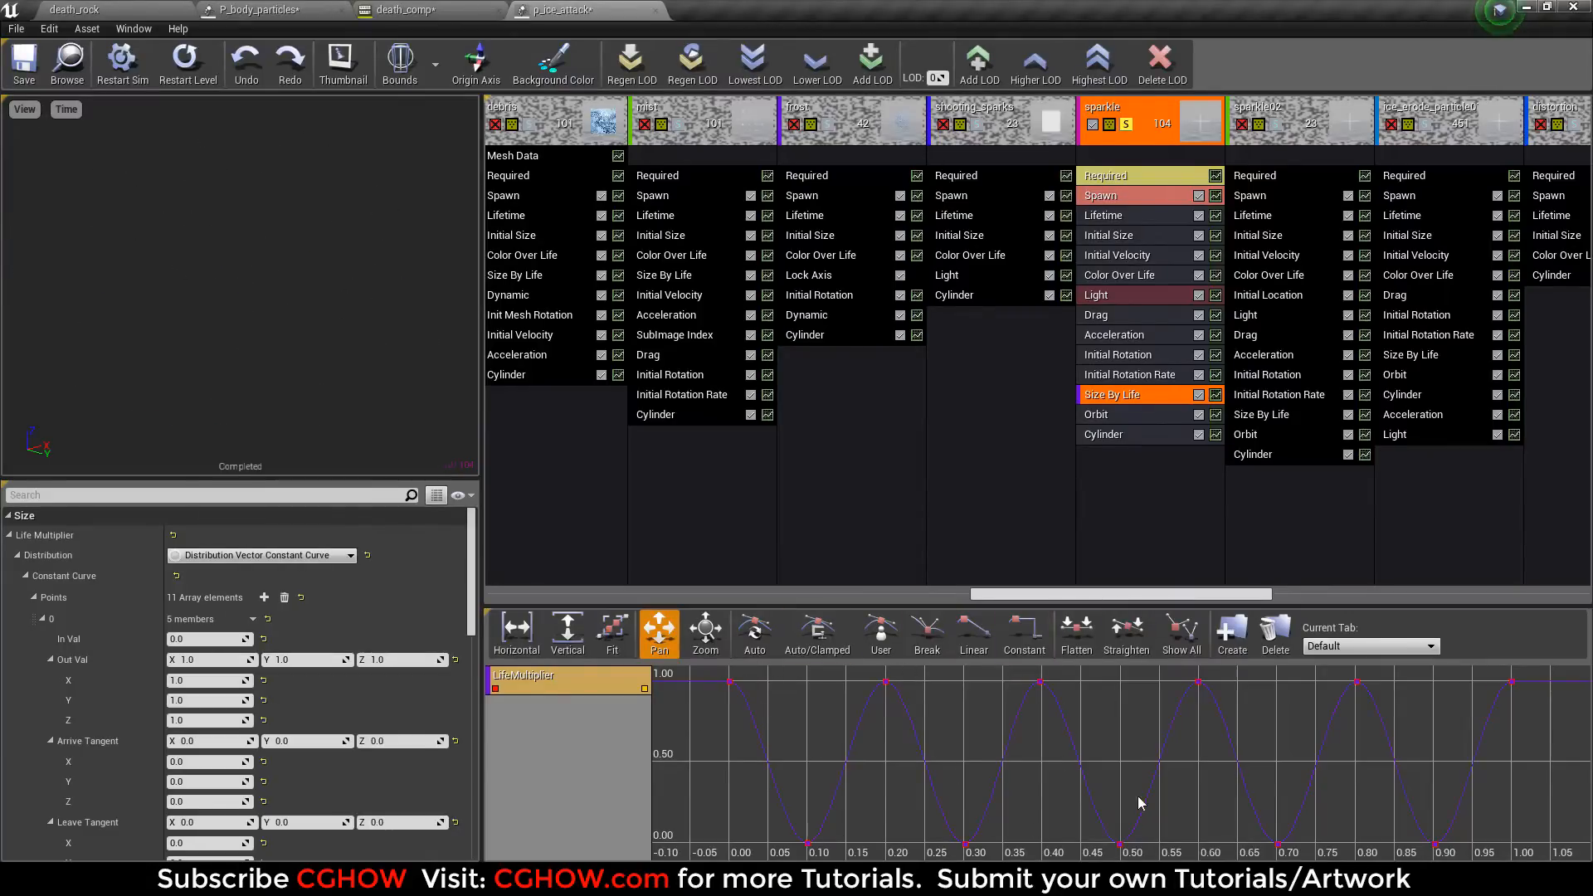
Step: Review sparkle's Lifetime, Drag, Acceleration and Light modules, restarting the effect in the level between them
click(1108, 216)
click(184, 62)
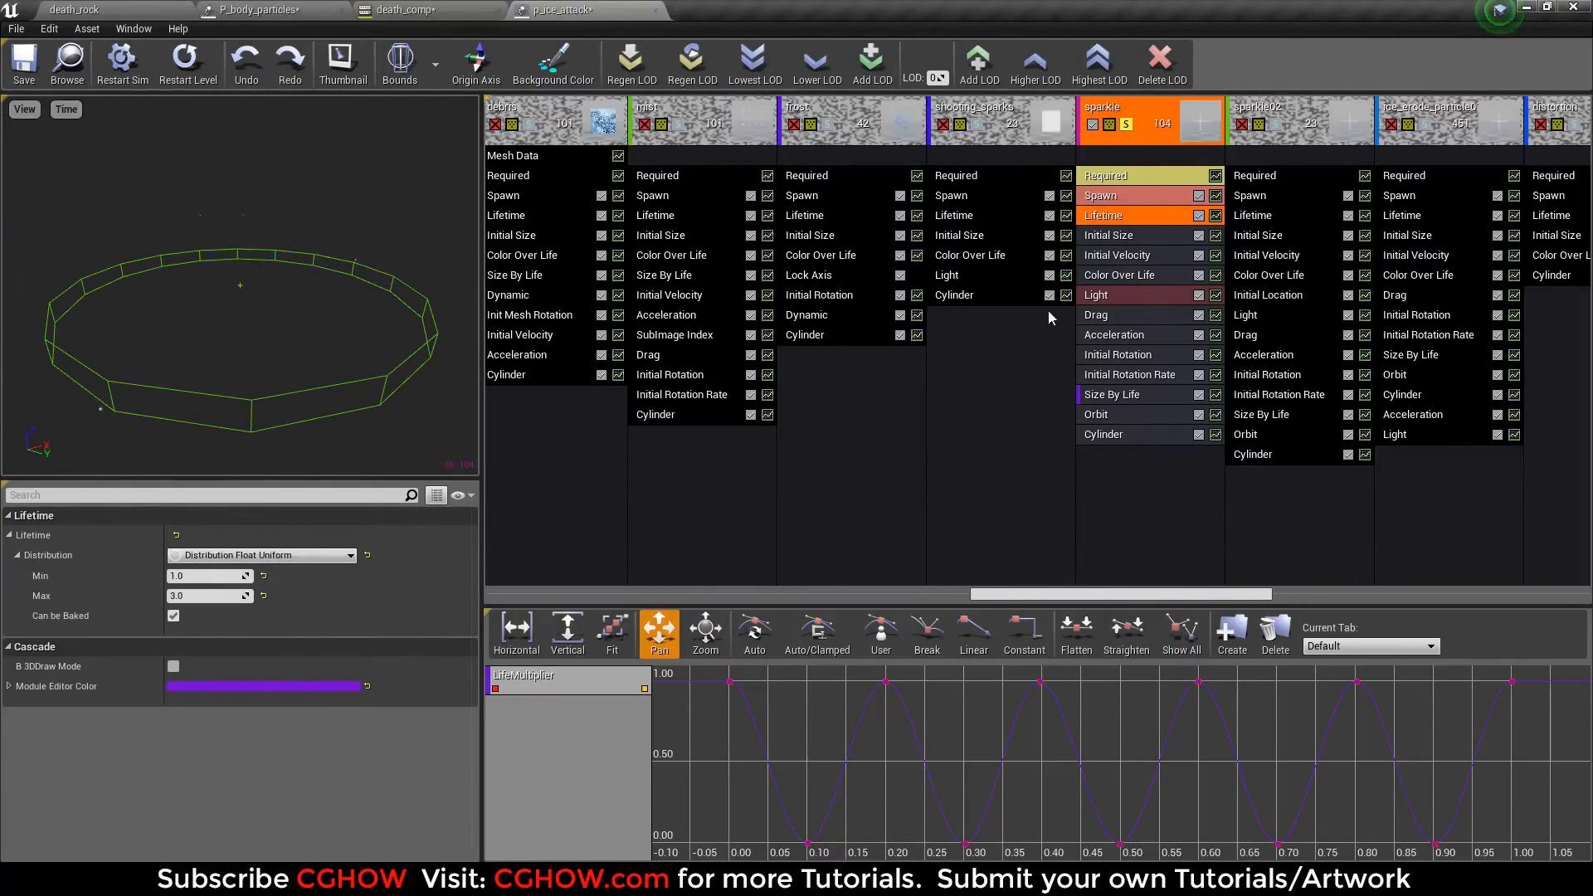
click(1122, 314)
click(184, 62)
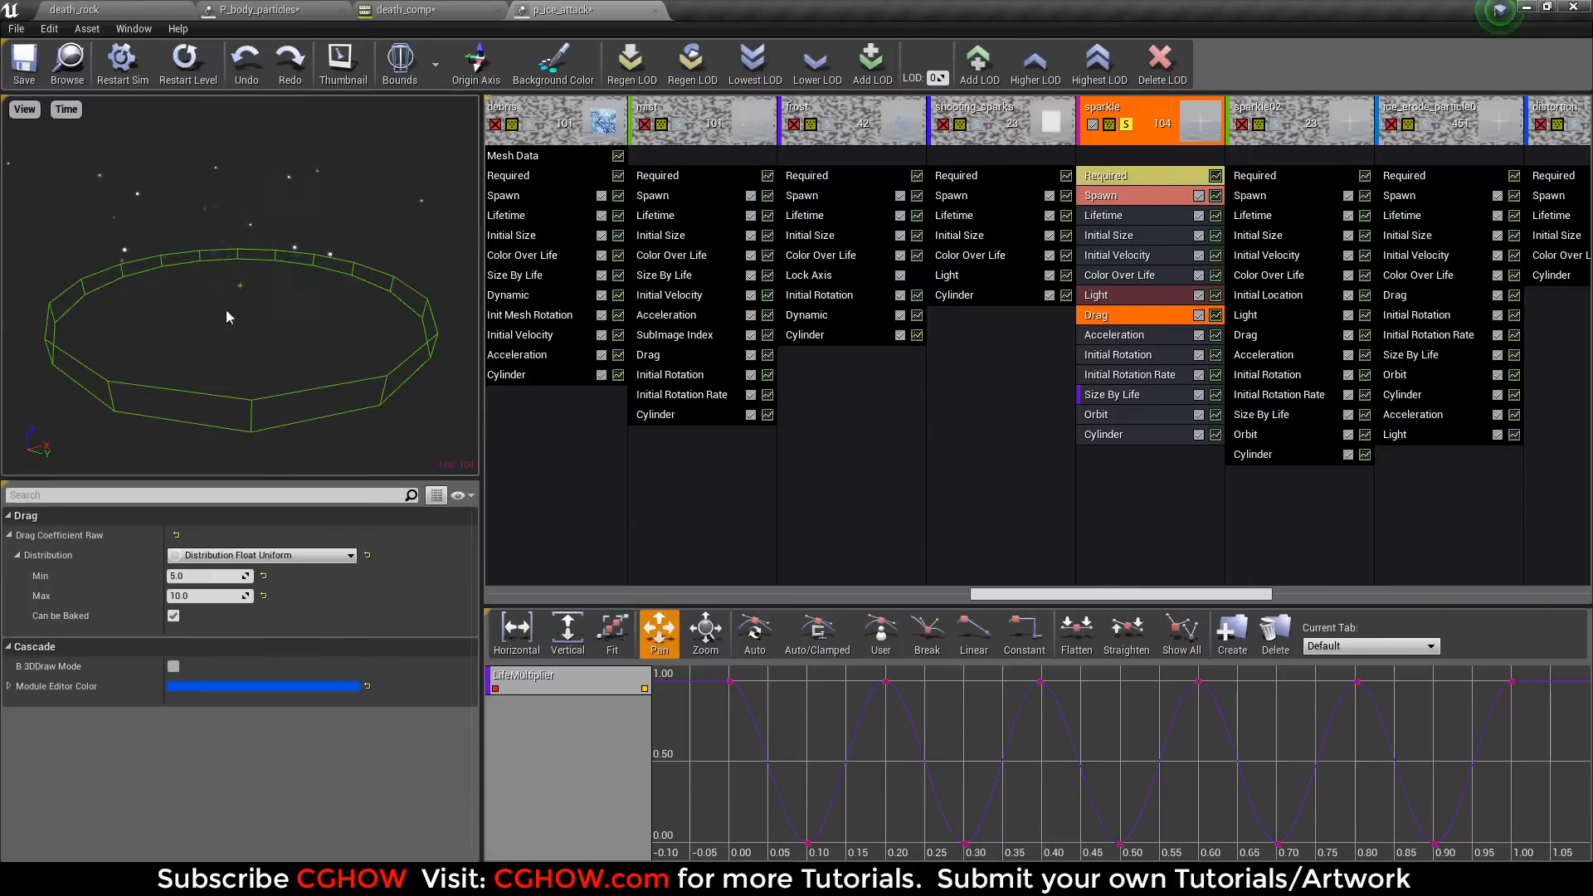
click(1120, 334)
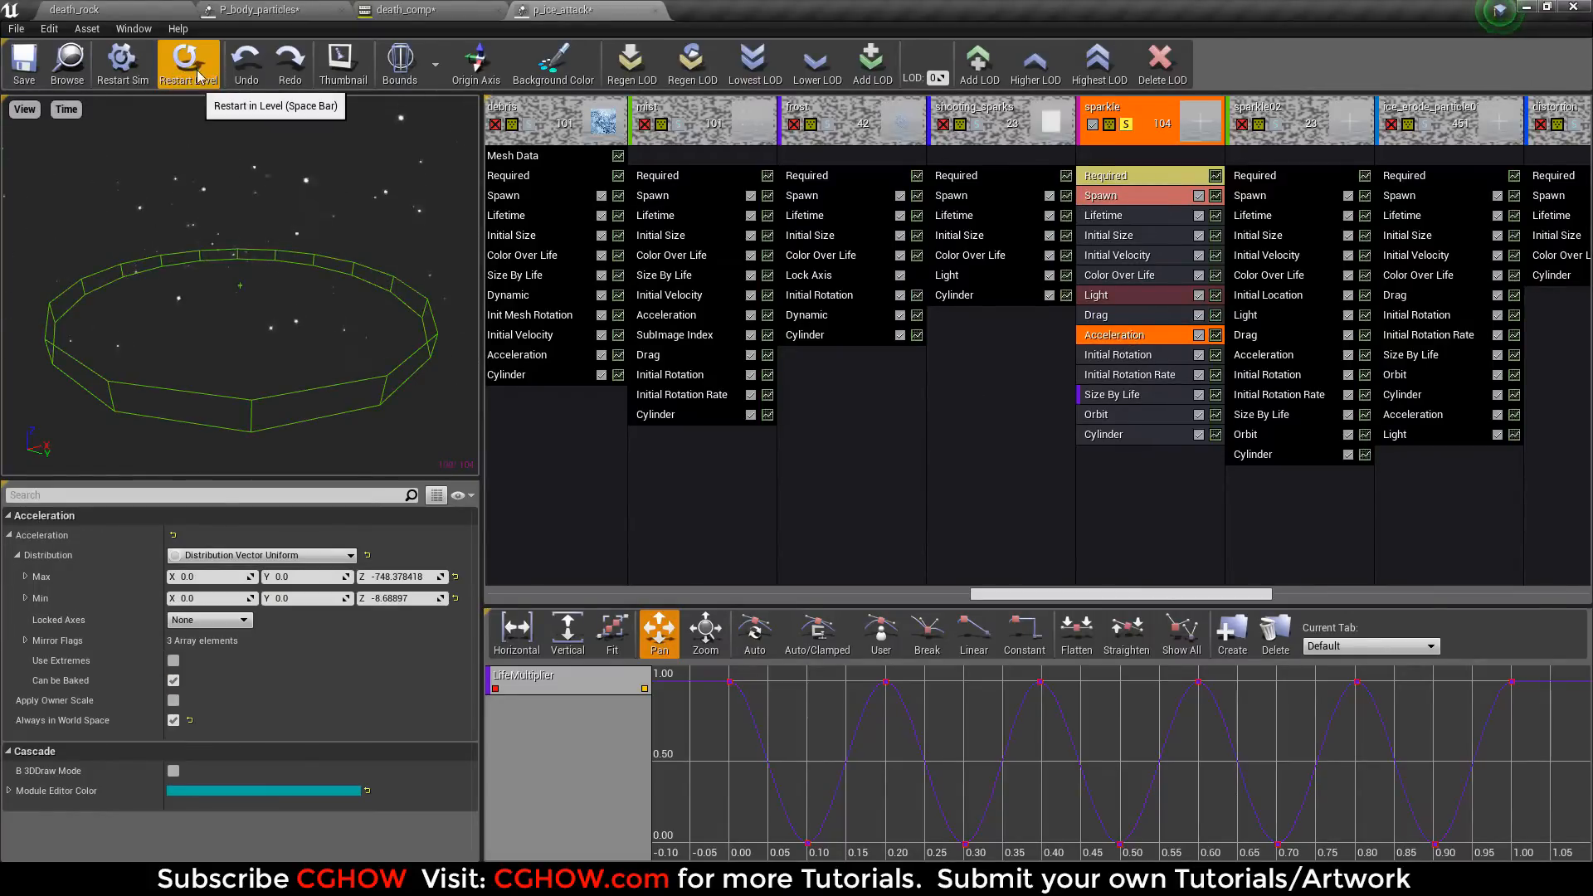
click(199, 75)
click(1128, 295)
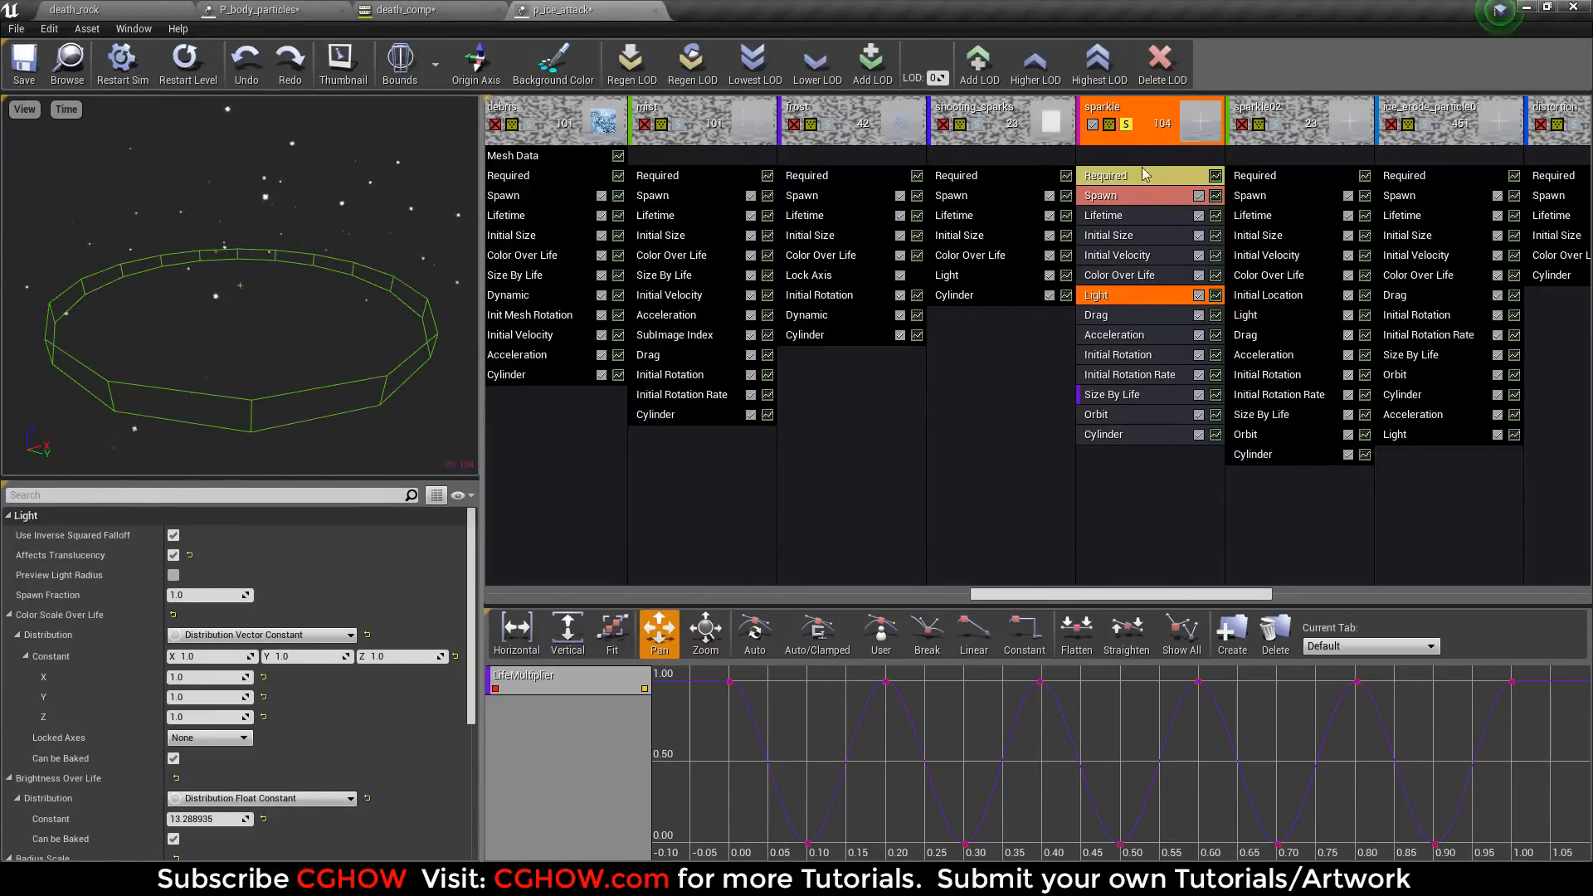
Step: Switch the solo from sparkle to sparkle02, restart the effect in the level, and review the burst settings in its Spawn module
click(1126, 125)
click(1276, 125)
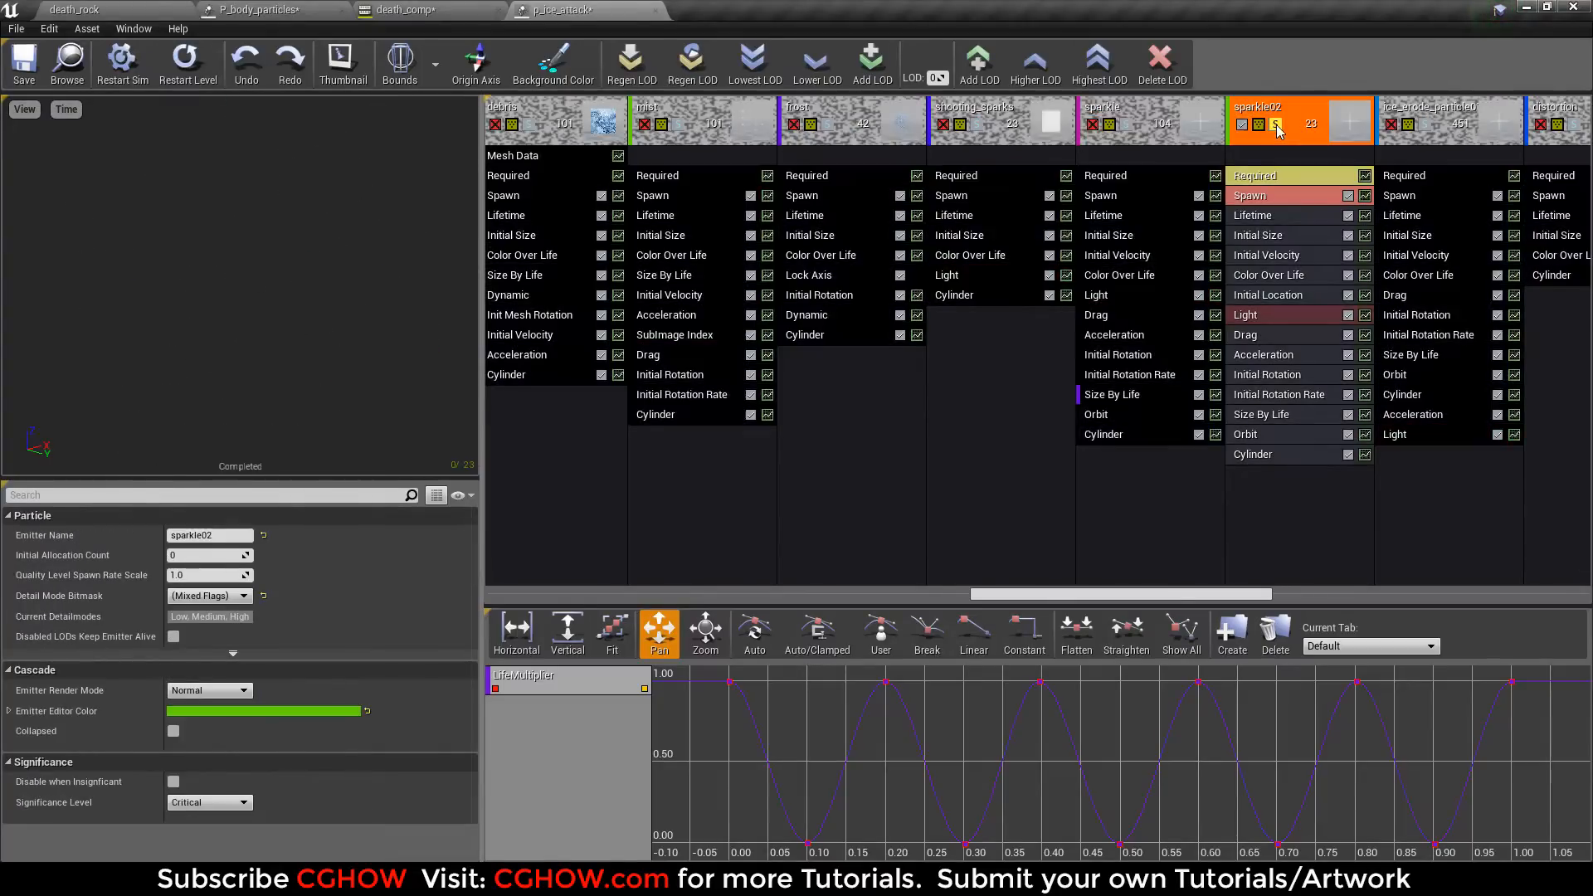
click(194, 78)
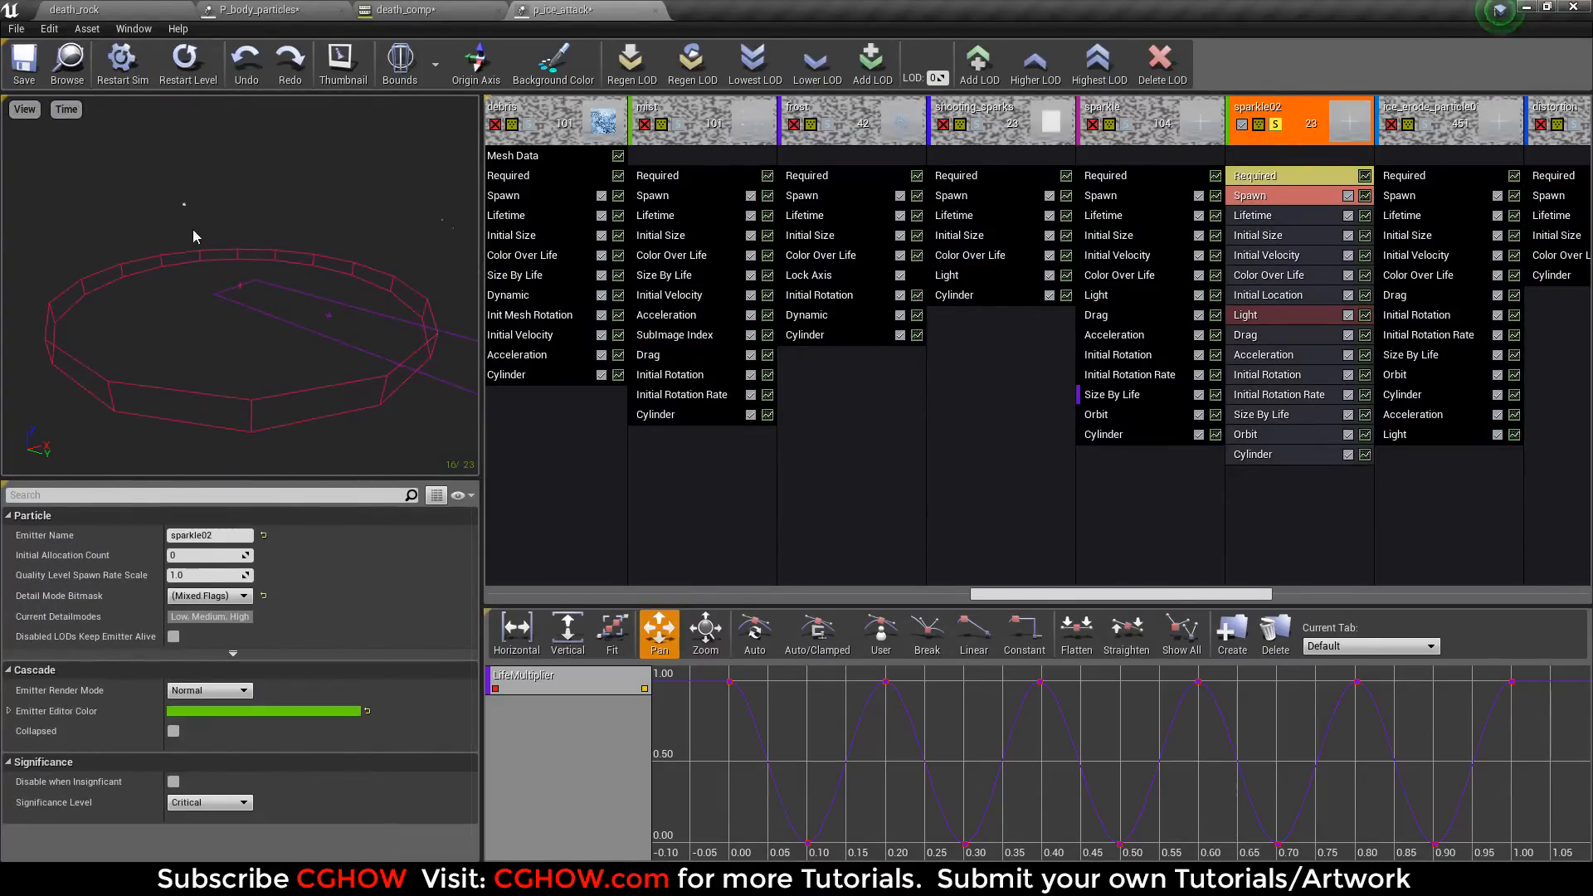
click(171, 79)
click(1260, 197)
scroll(242, 605, down, 2)
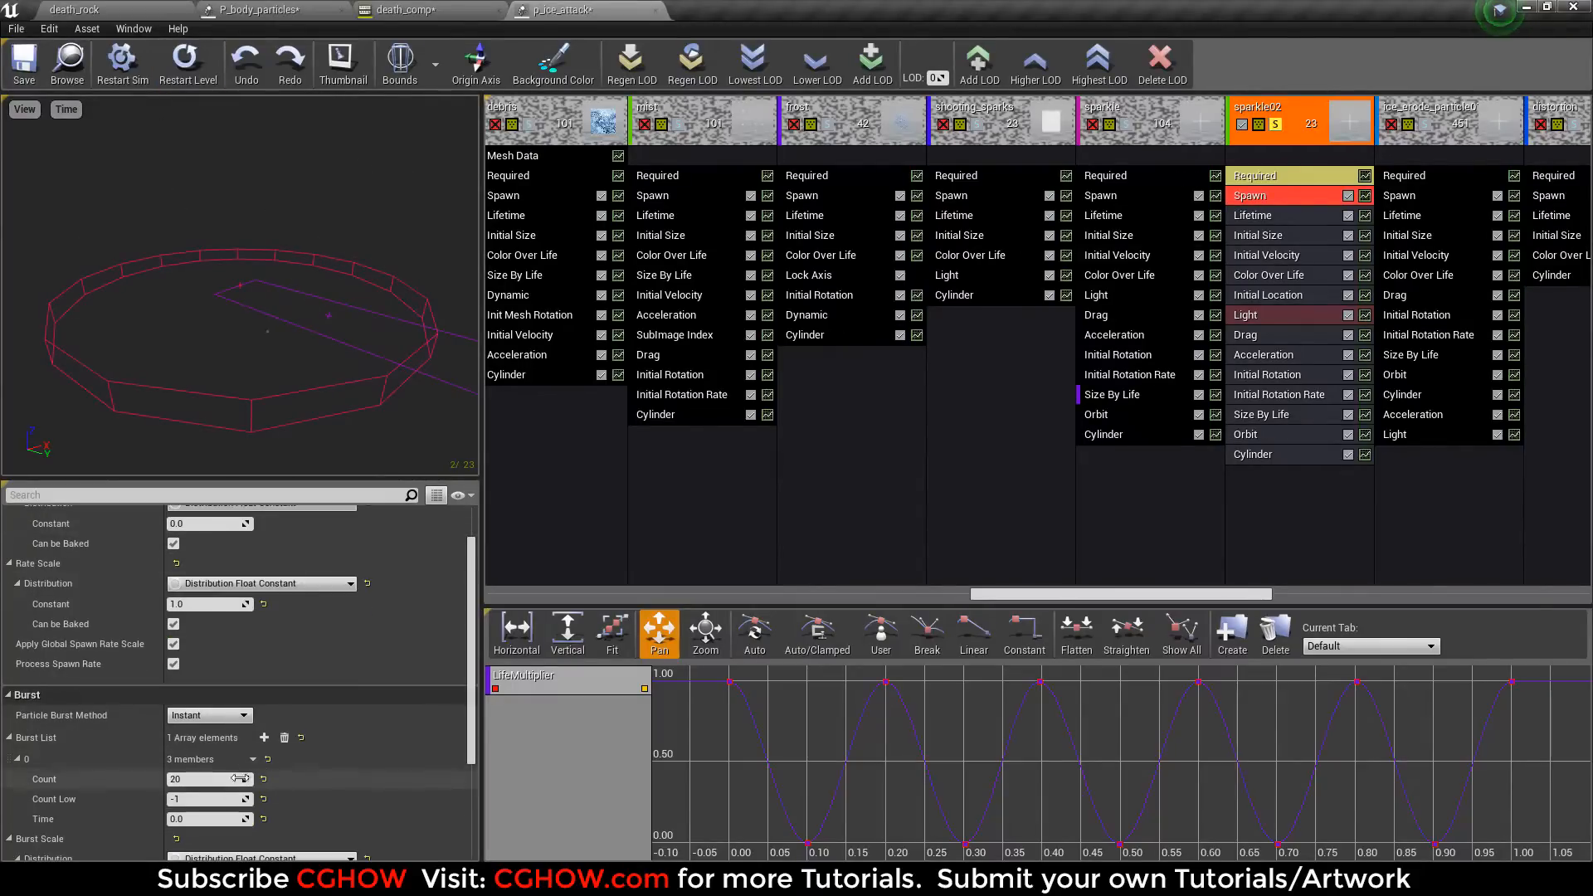
Step: Switch the solo from sparkle02 to ice_erode_particle01, restart the effect, and inspect the Start Radius curve points in its Cylinder module
click(1275, 125)
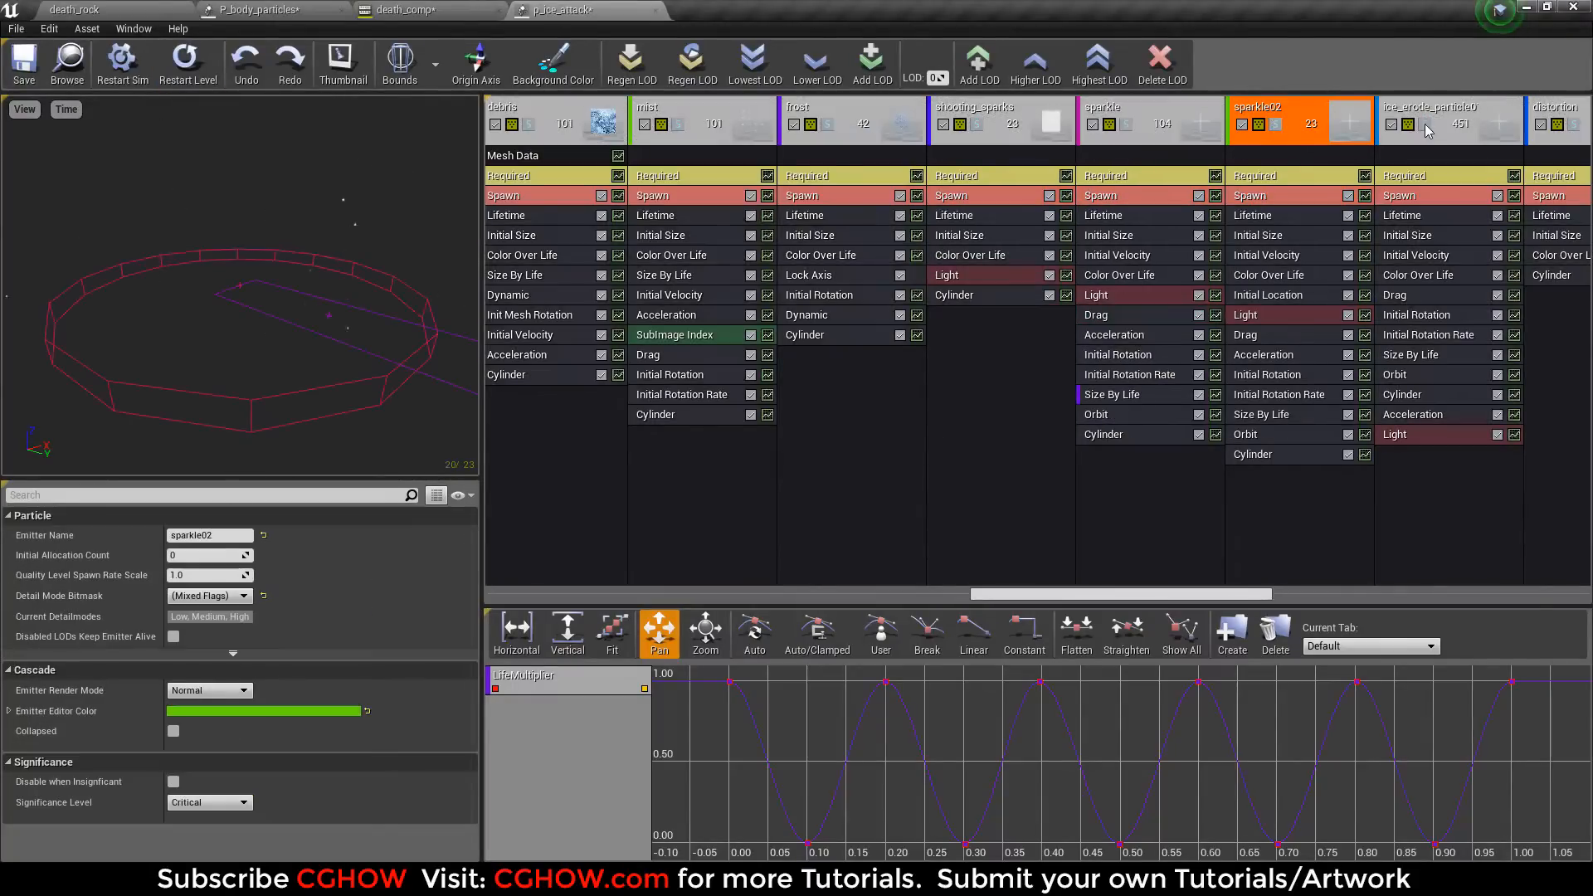
click(1425, 124)
click(182, 80)
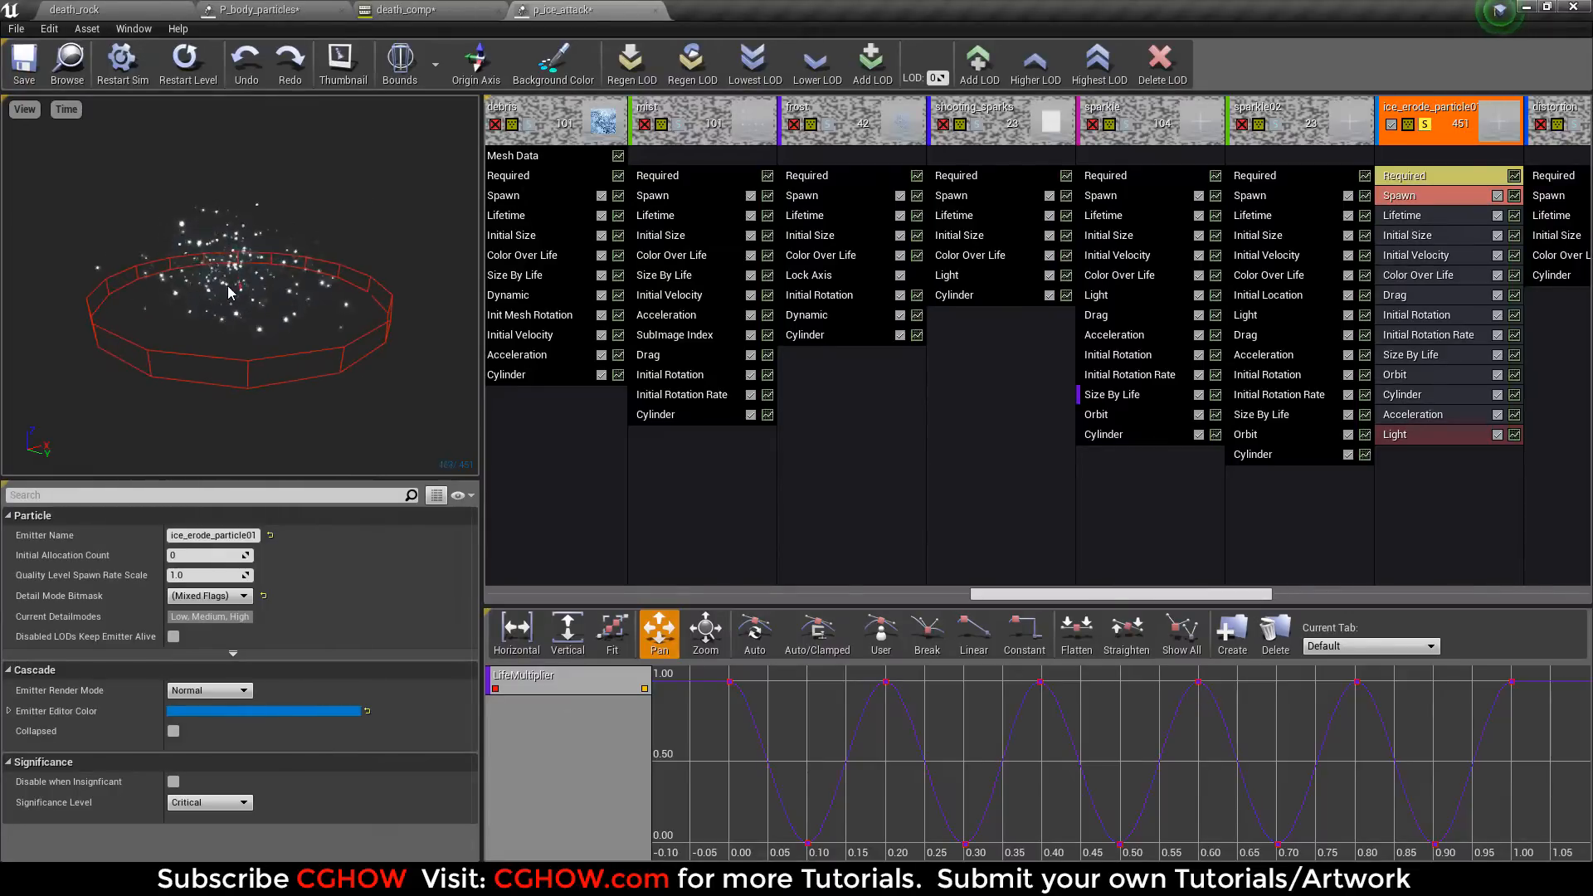
click(1412, 395)
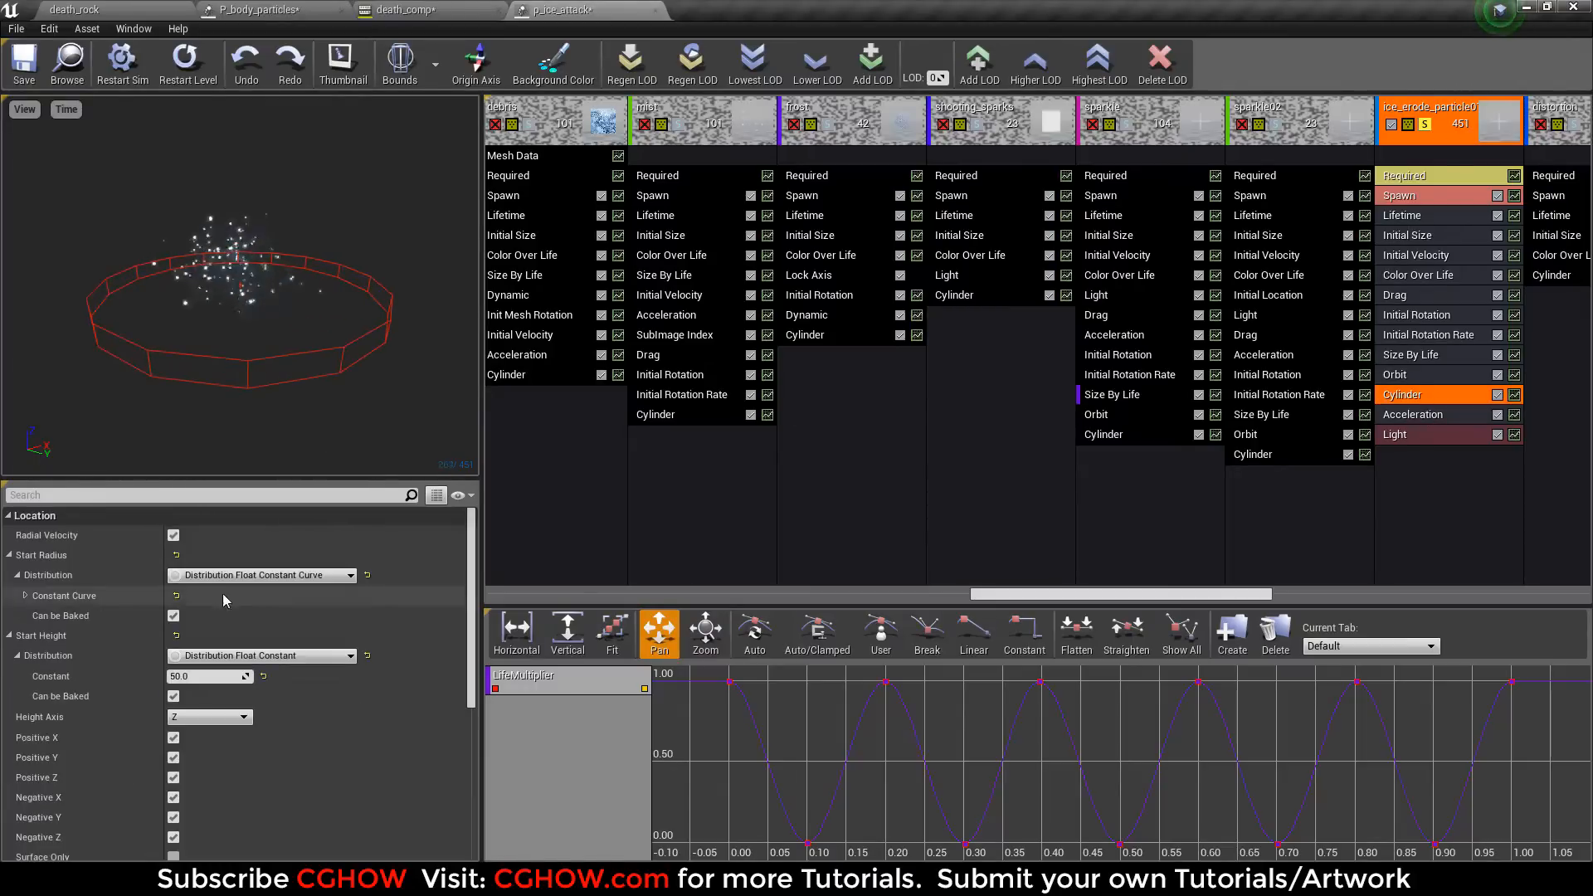
click(27, 597)
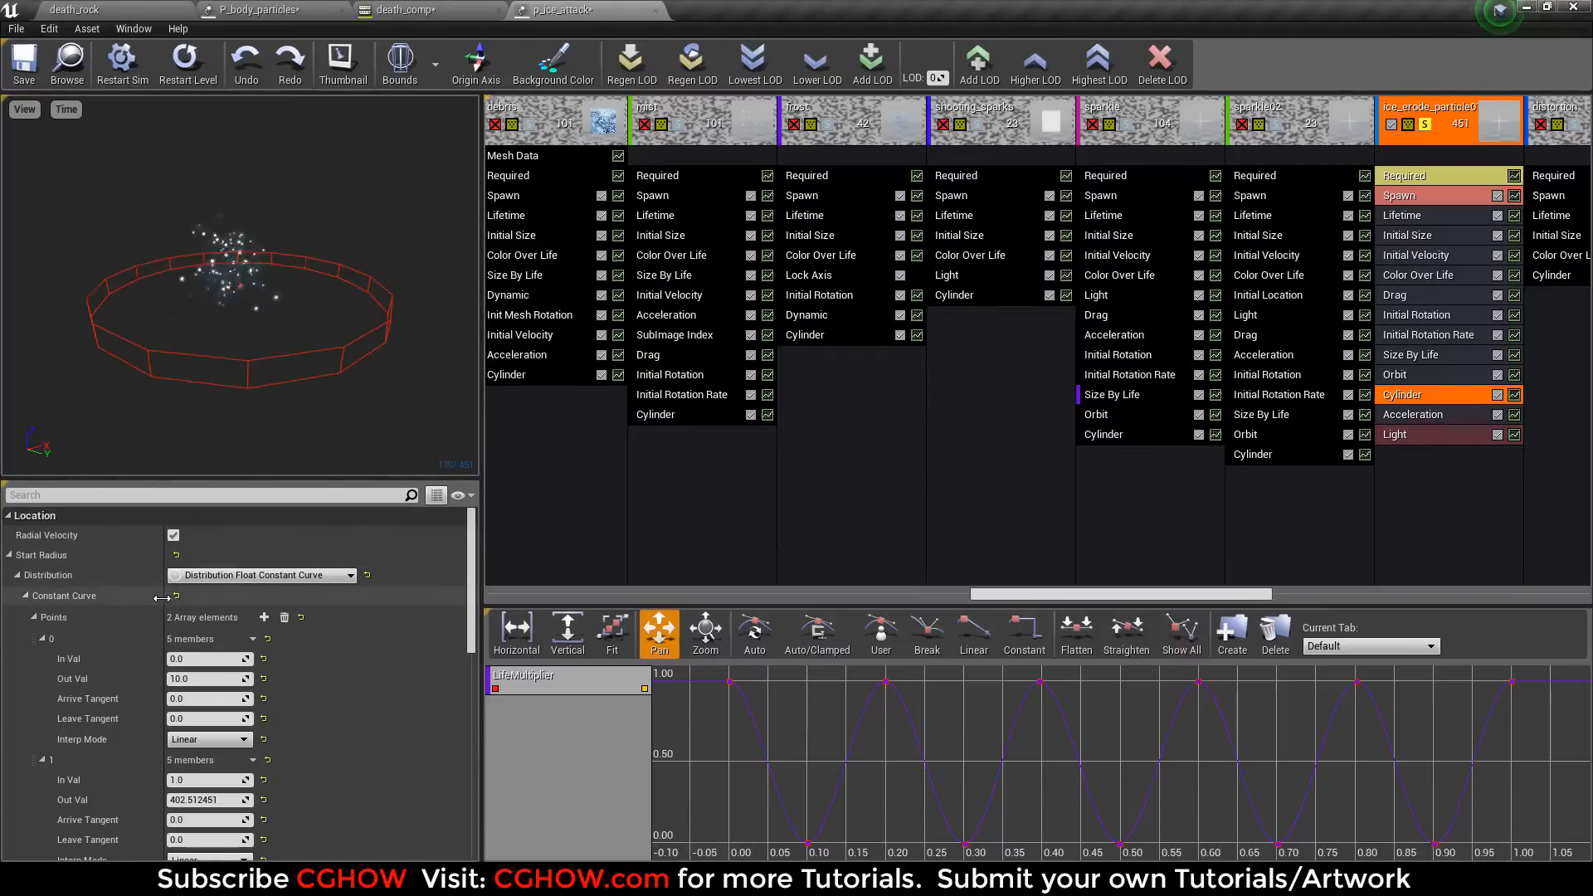
scroll(199, 714, down, 2)
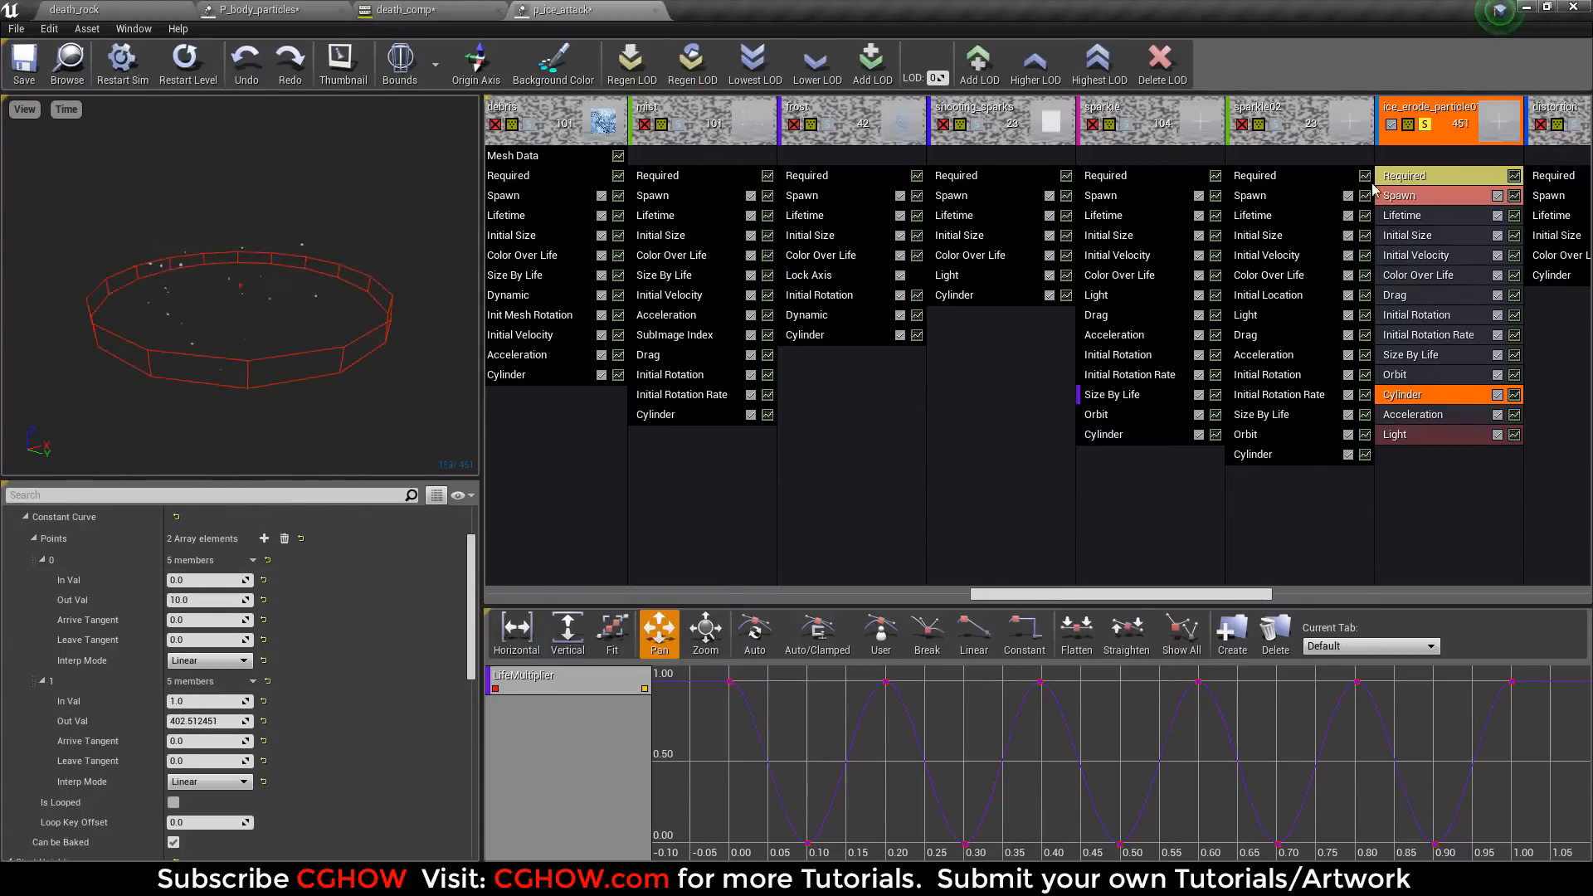
Step: Solo the ice01 to ice07 emitters together with ice_erode_particle01, and restart the effect in the level to compare them
drag(1166, 594, 614, 598)
click(535, 129)
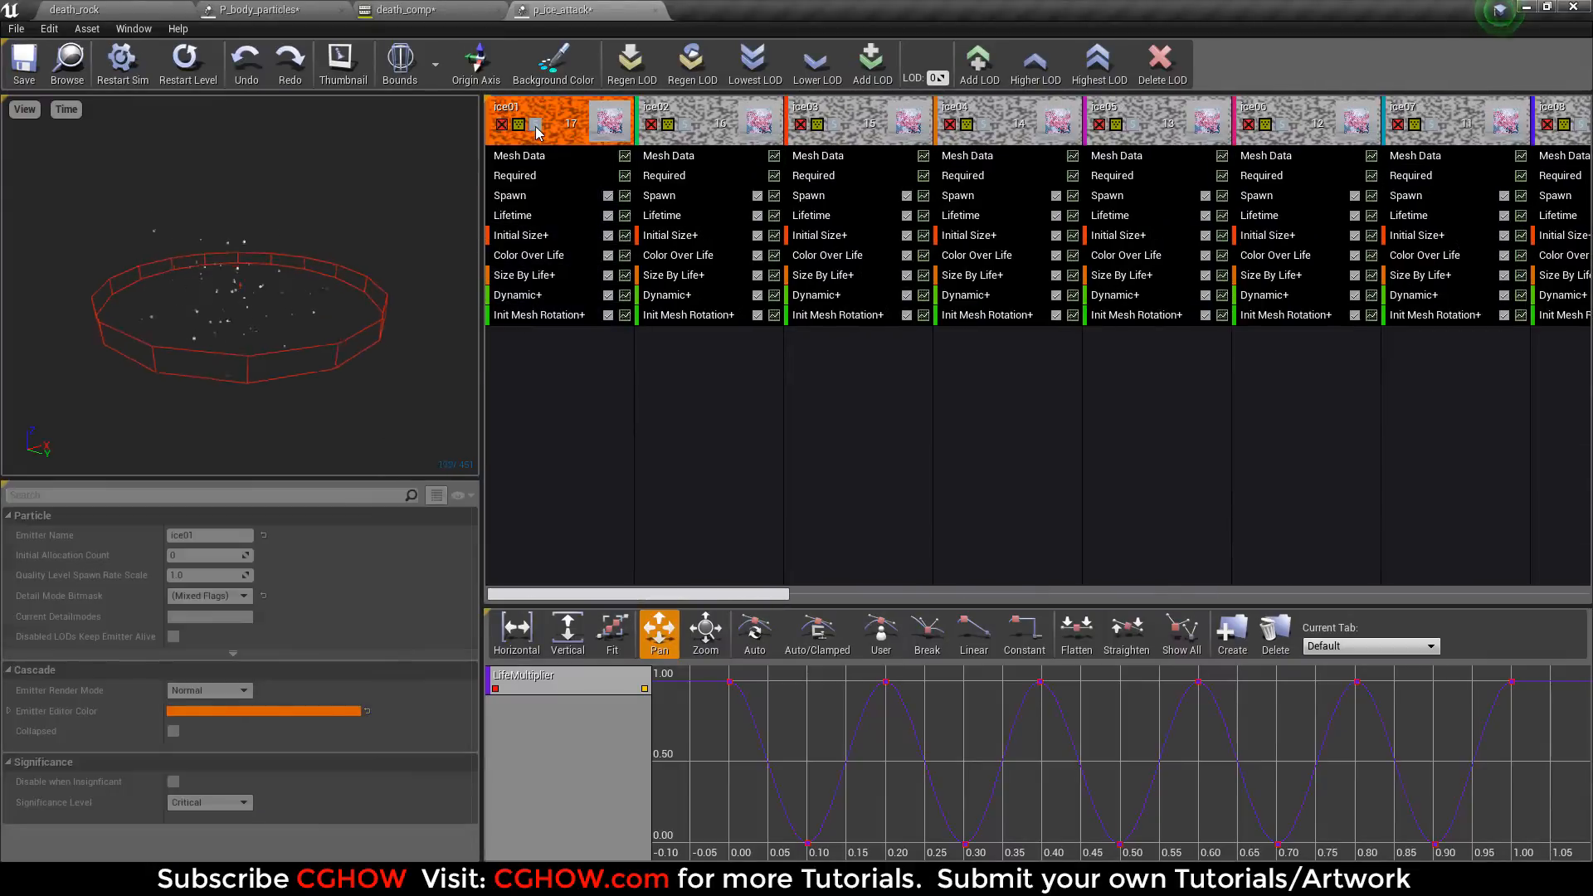
click(684, 127)
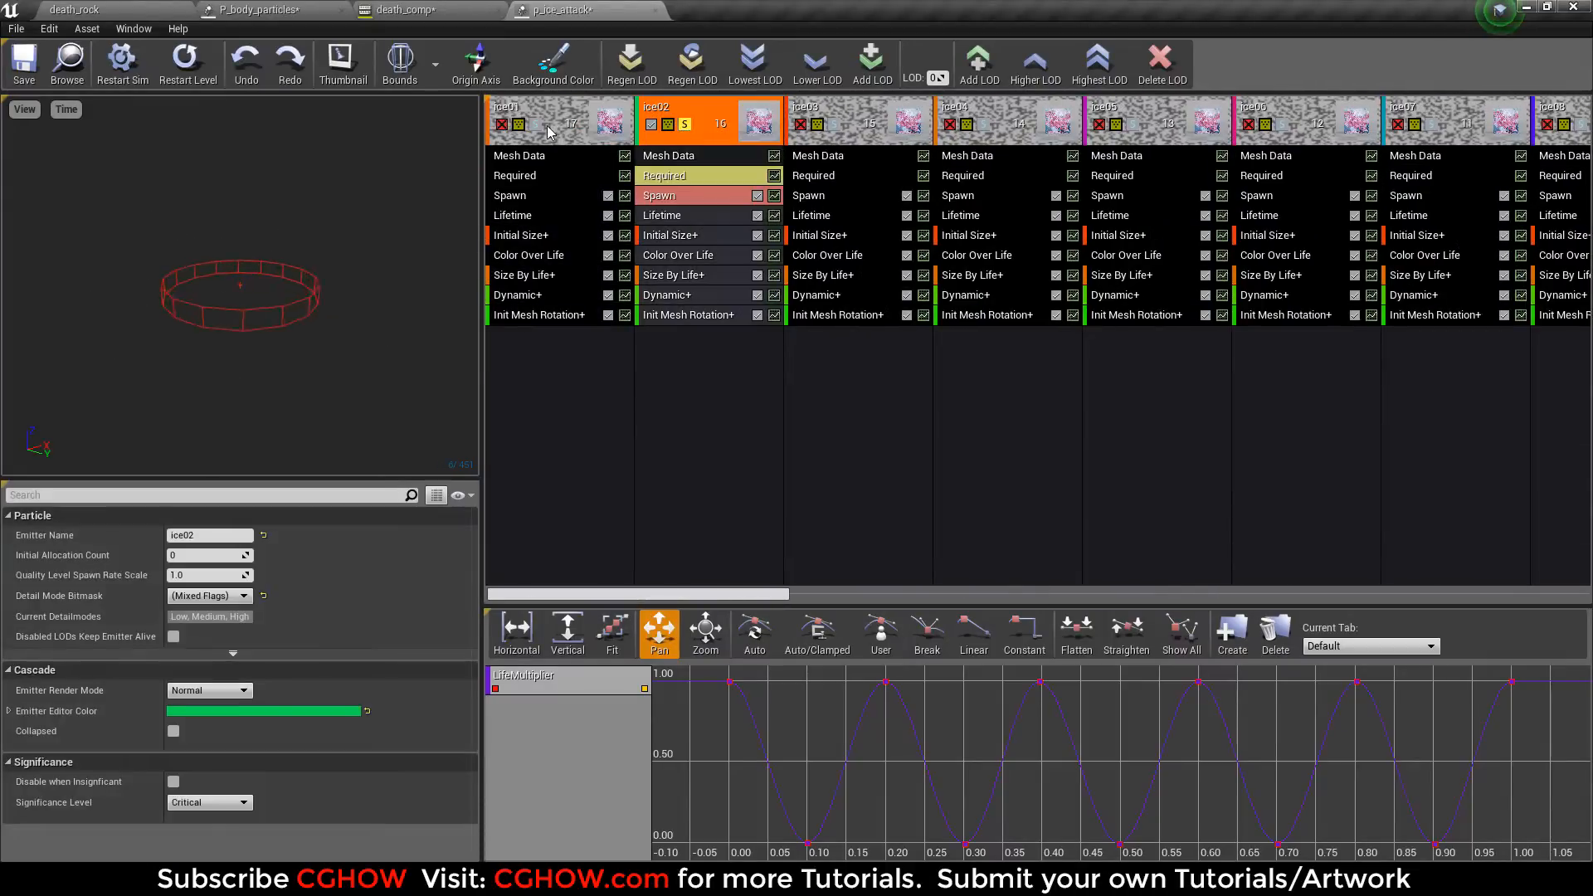
click(537, 126)
click(834, 125)
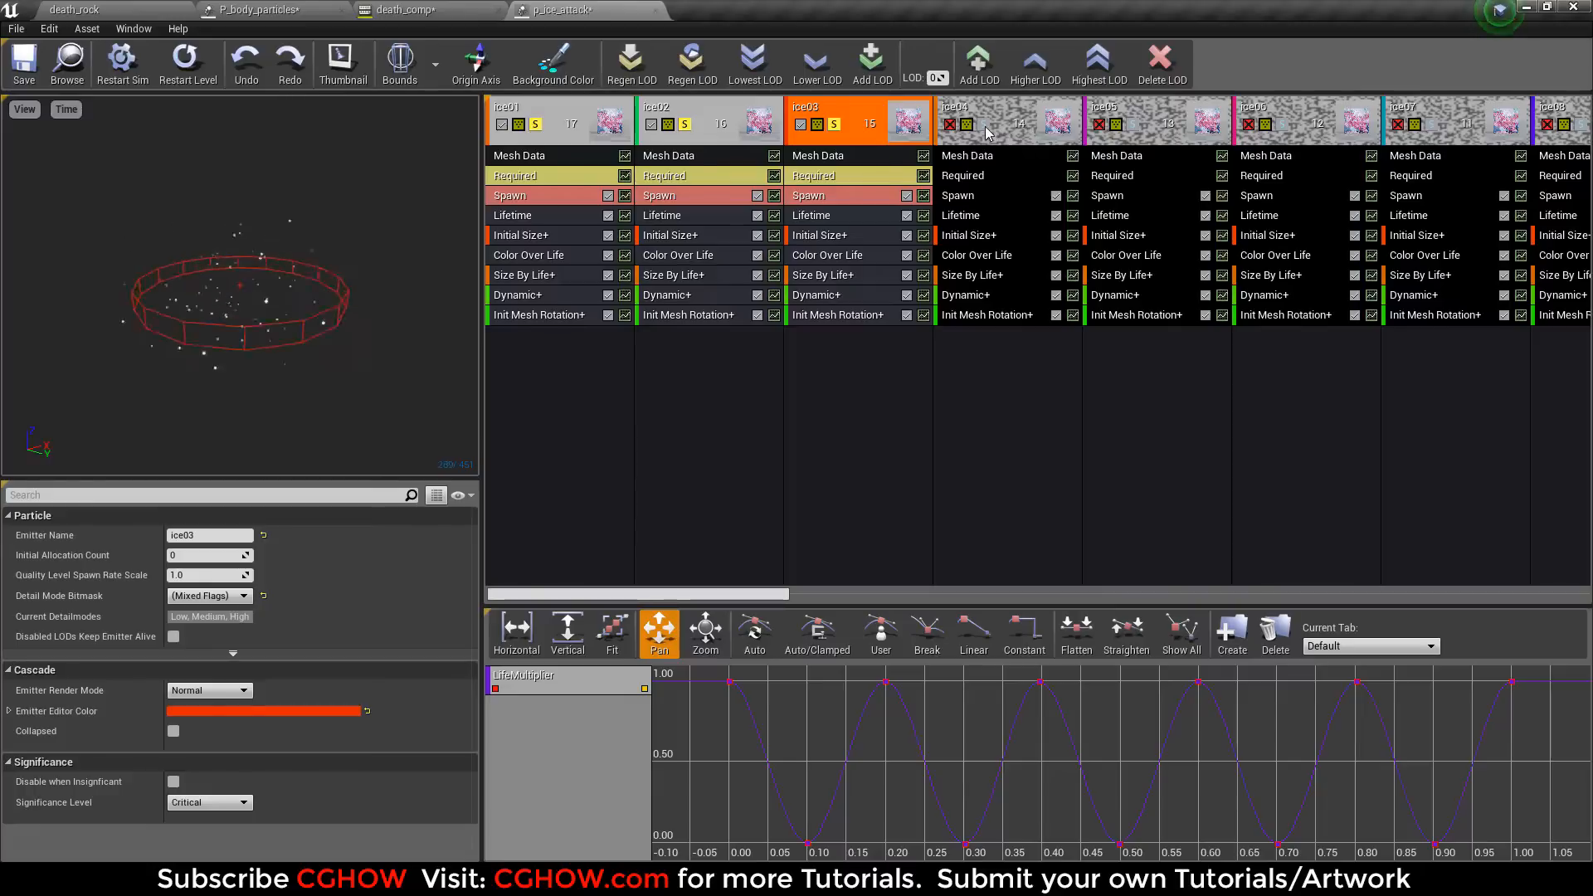
click(983, 125)
click(1133, 126)
click(1282, 126)
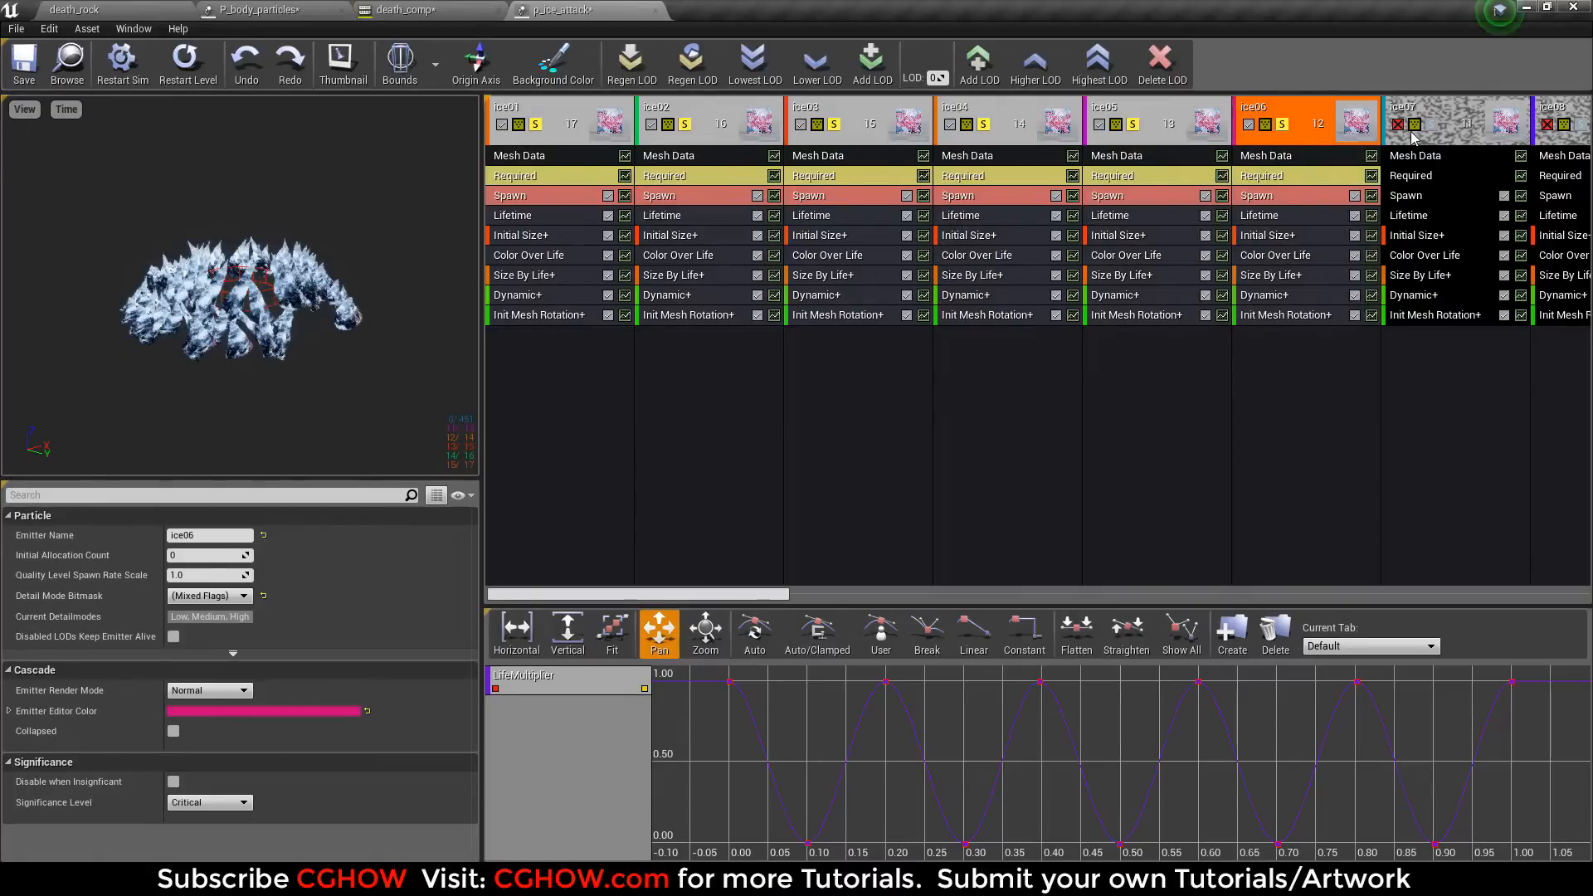
click(1432, 125)
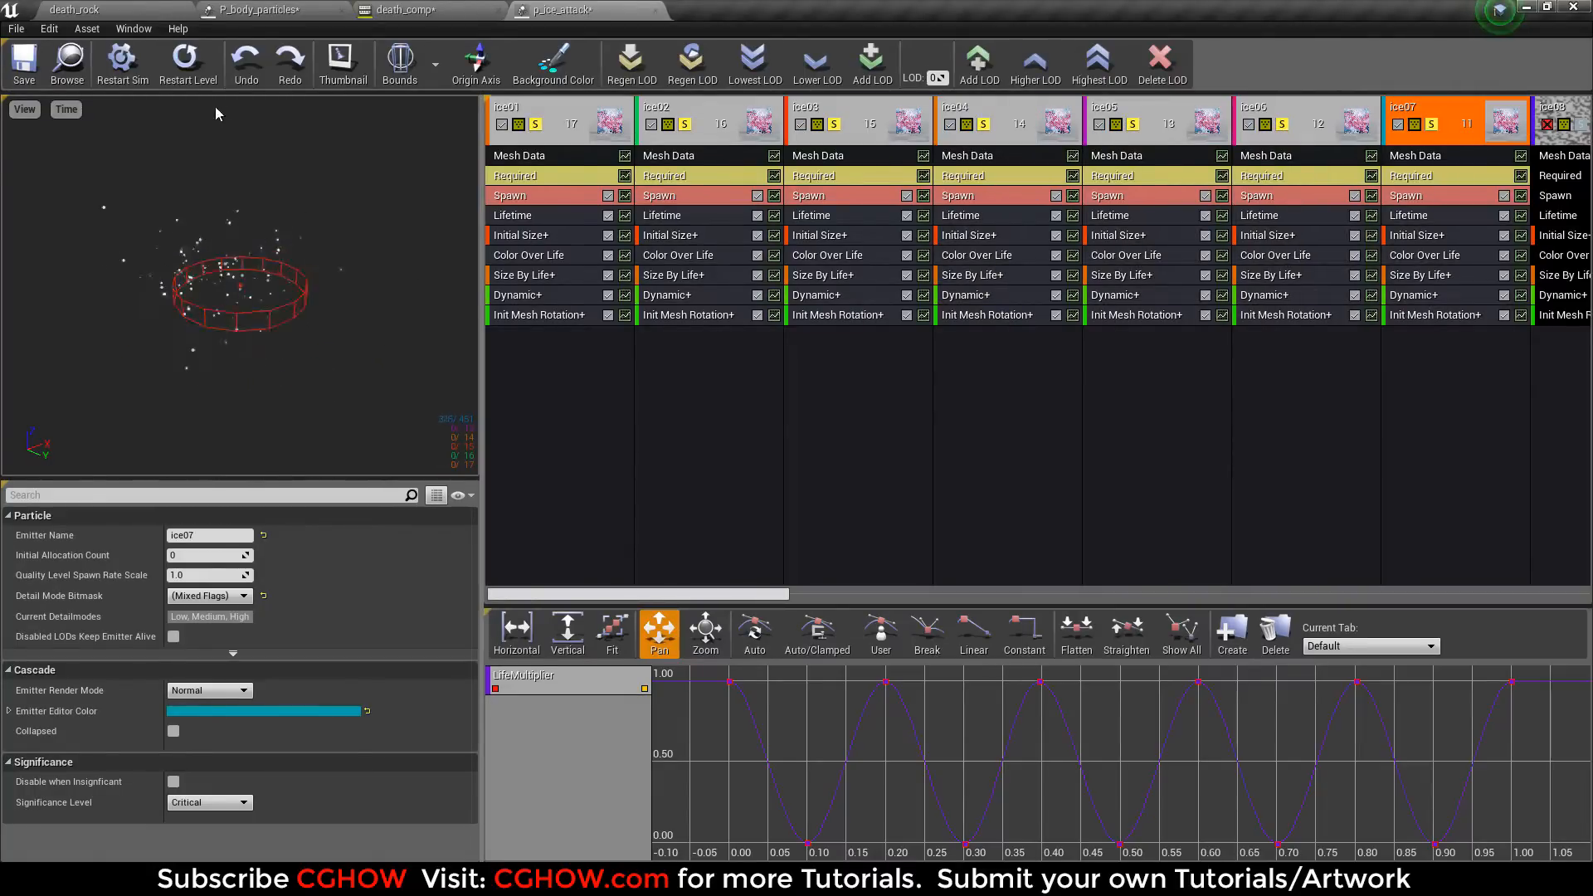
click(208, 78)
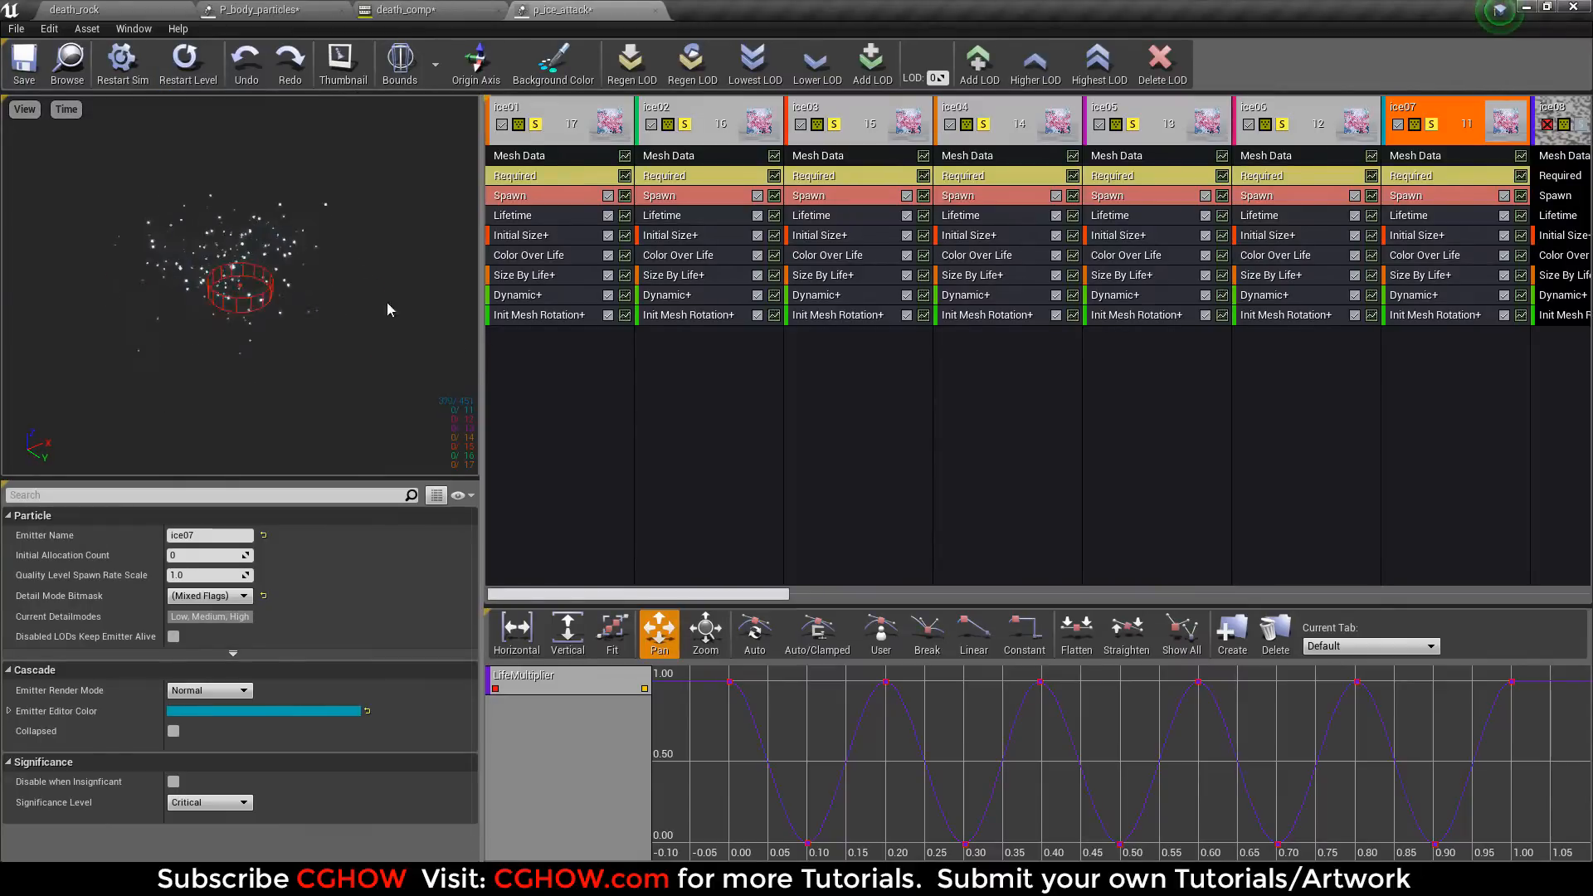
click(184, 58)
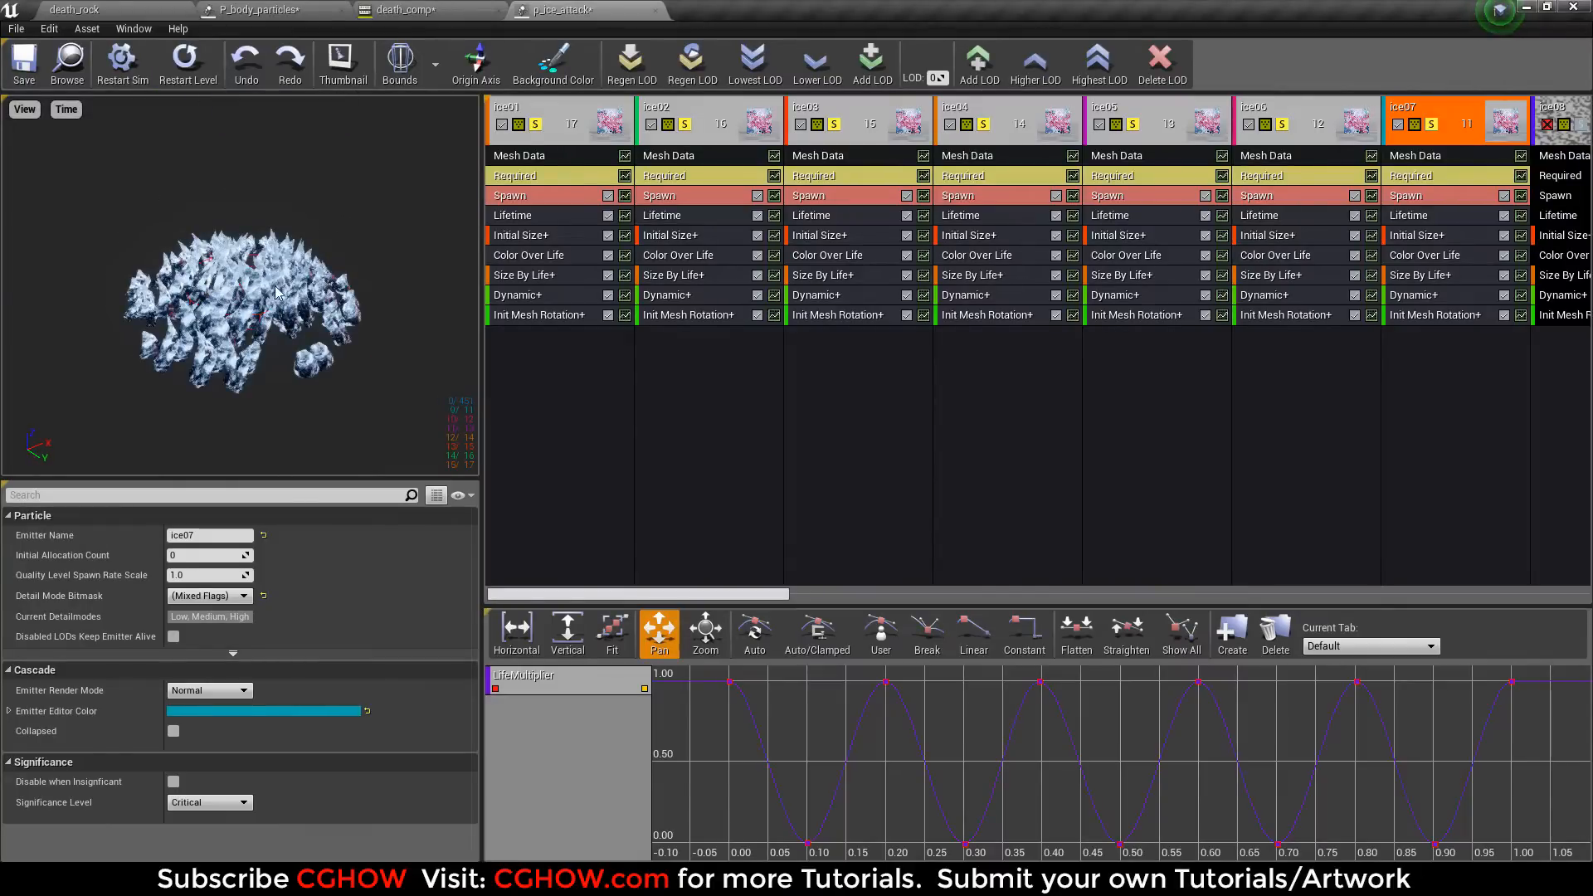
Step: Save the p_ice_attack particle system and solo its distortion emitter
click(17, 73)
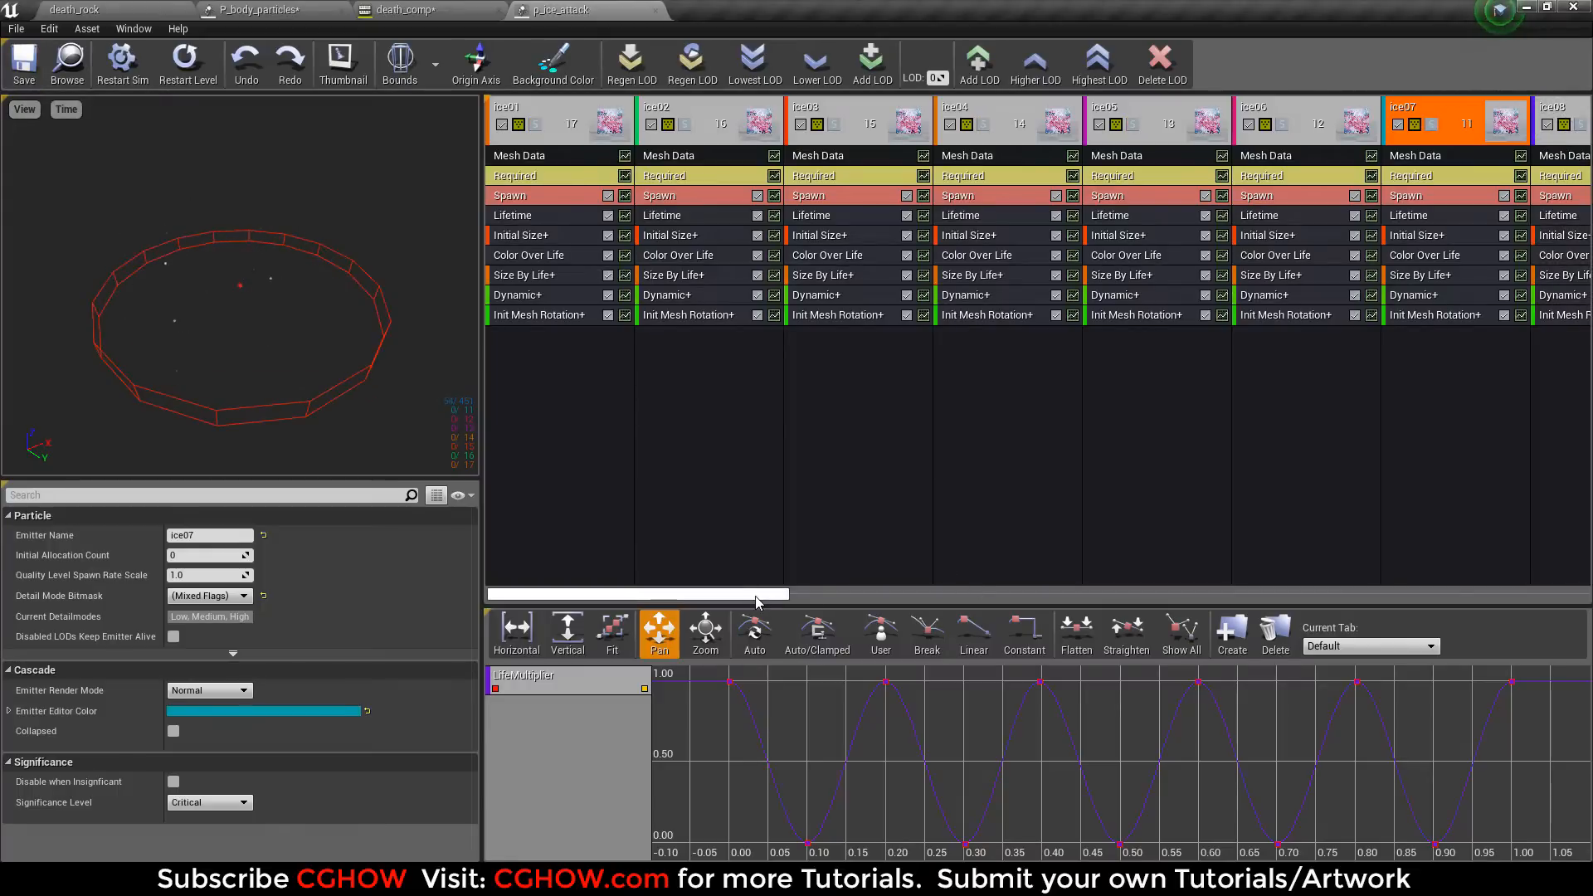
drag(786, 596, 1442, 603)
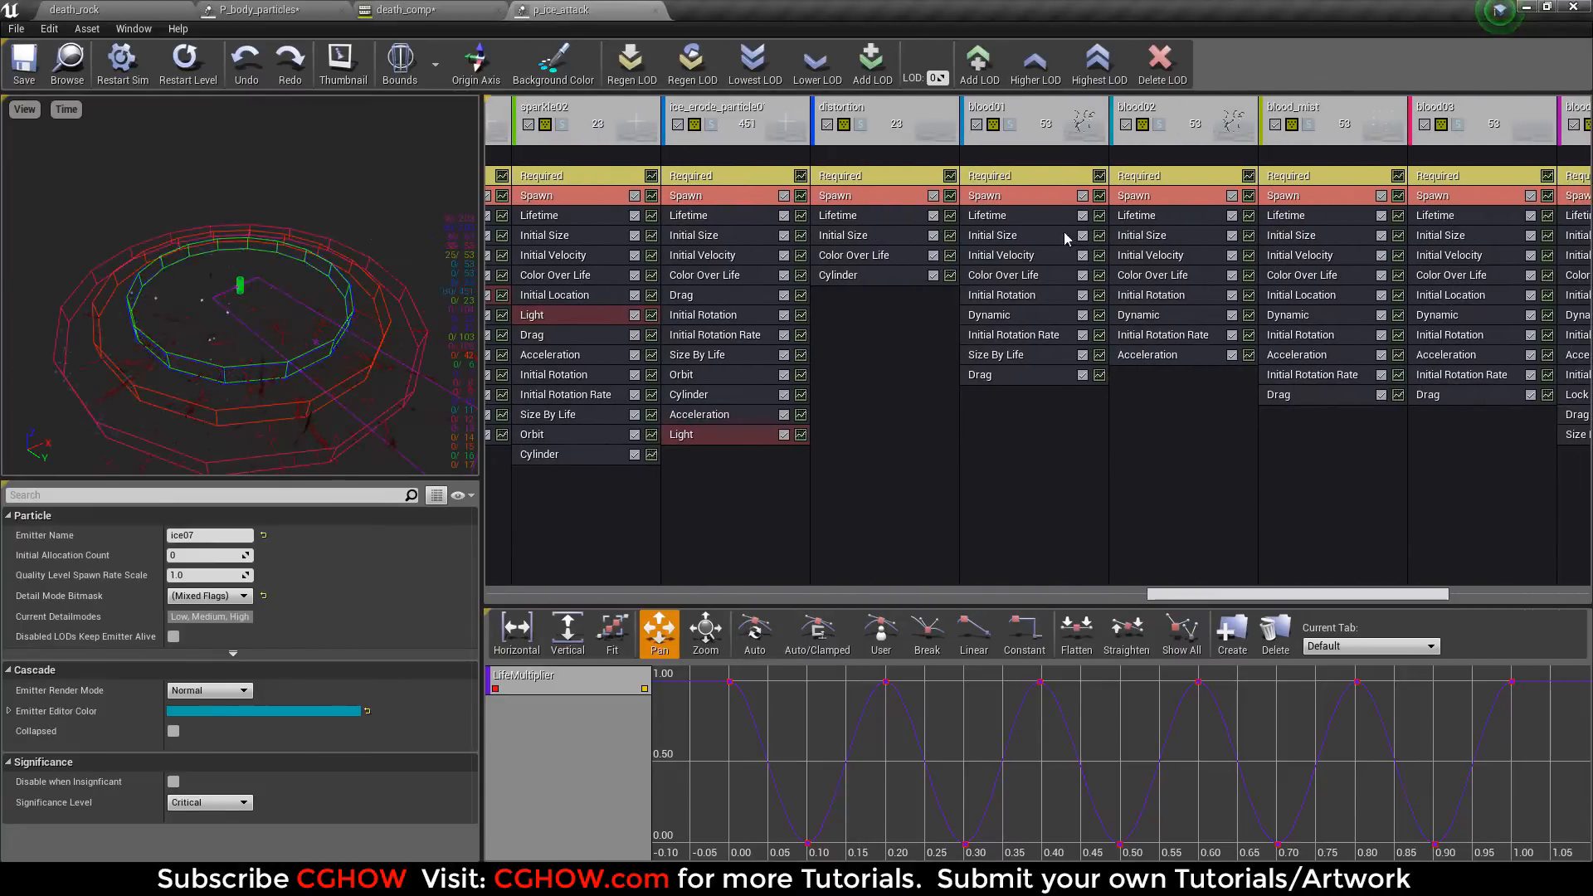
click(861, 125)
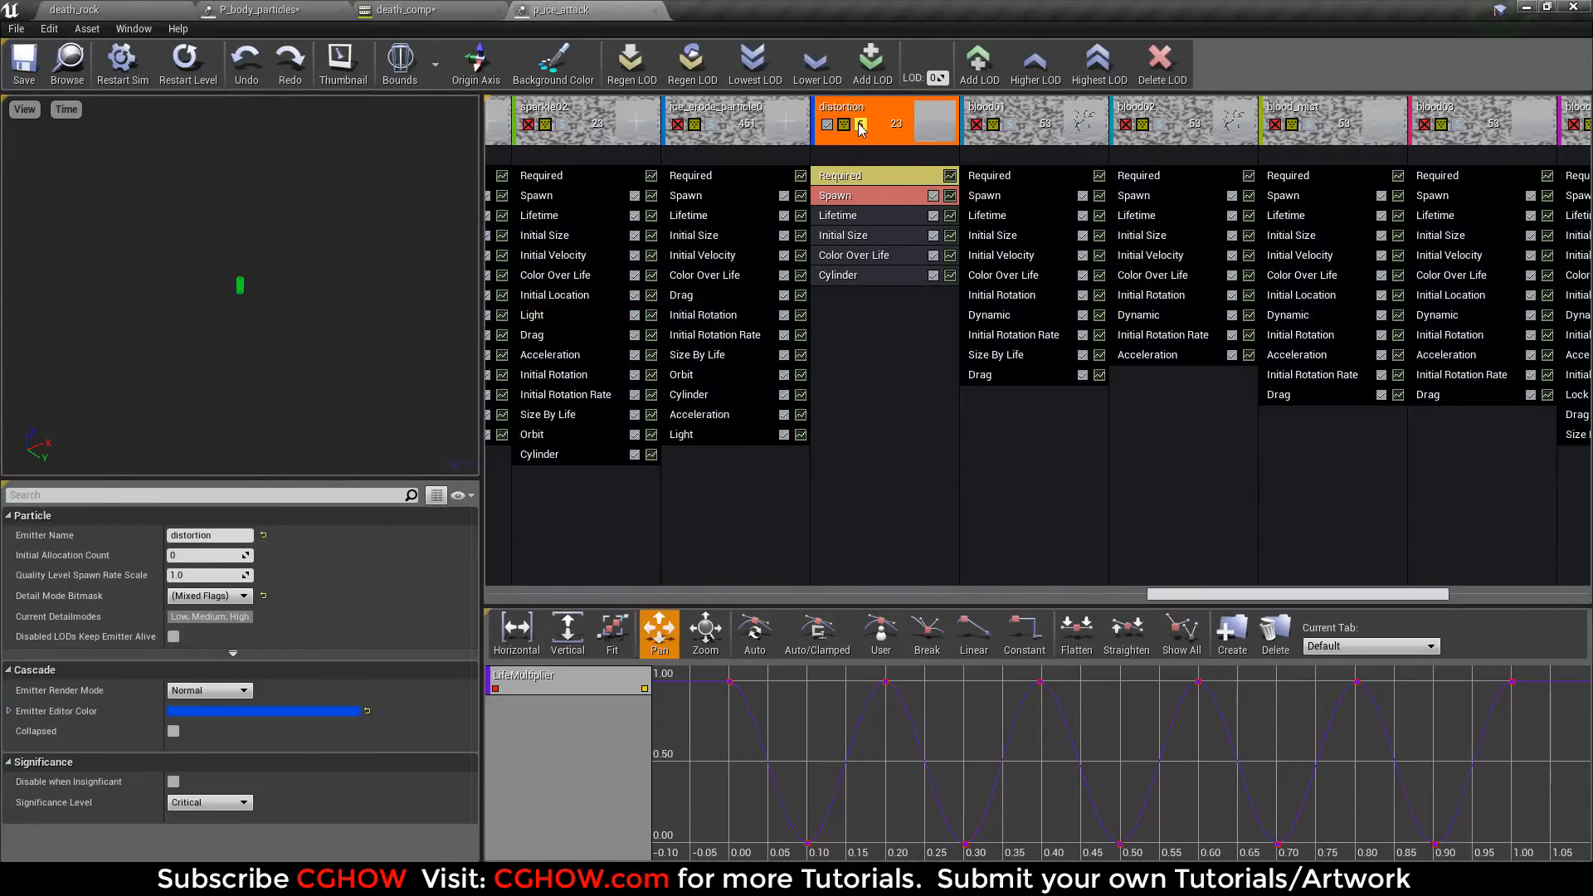
click(14, 71)
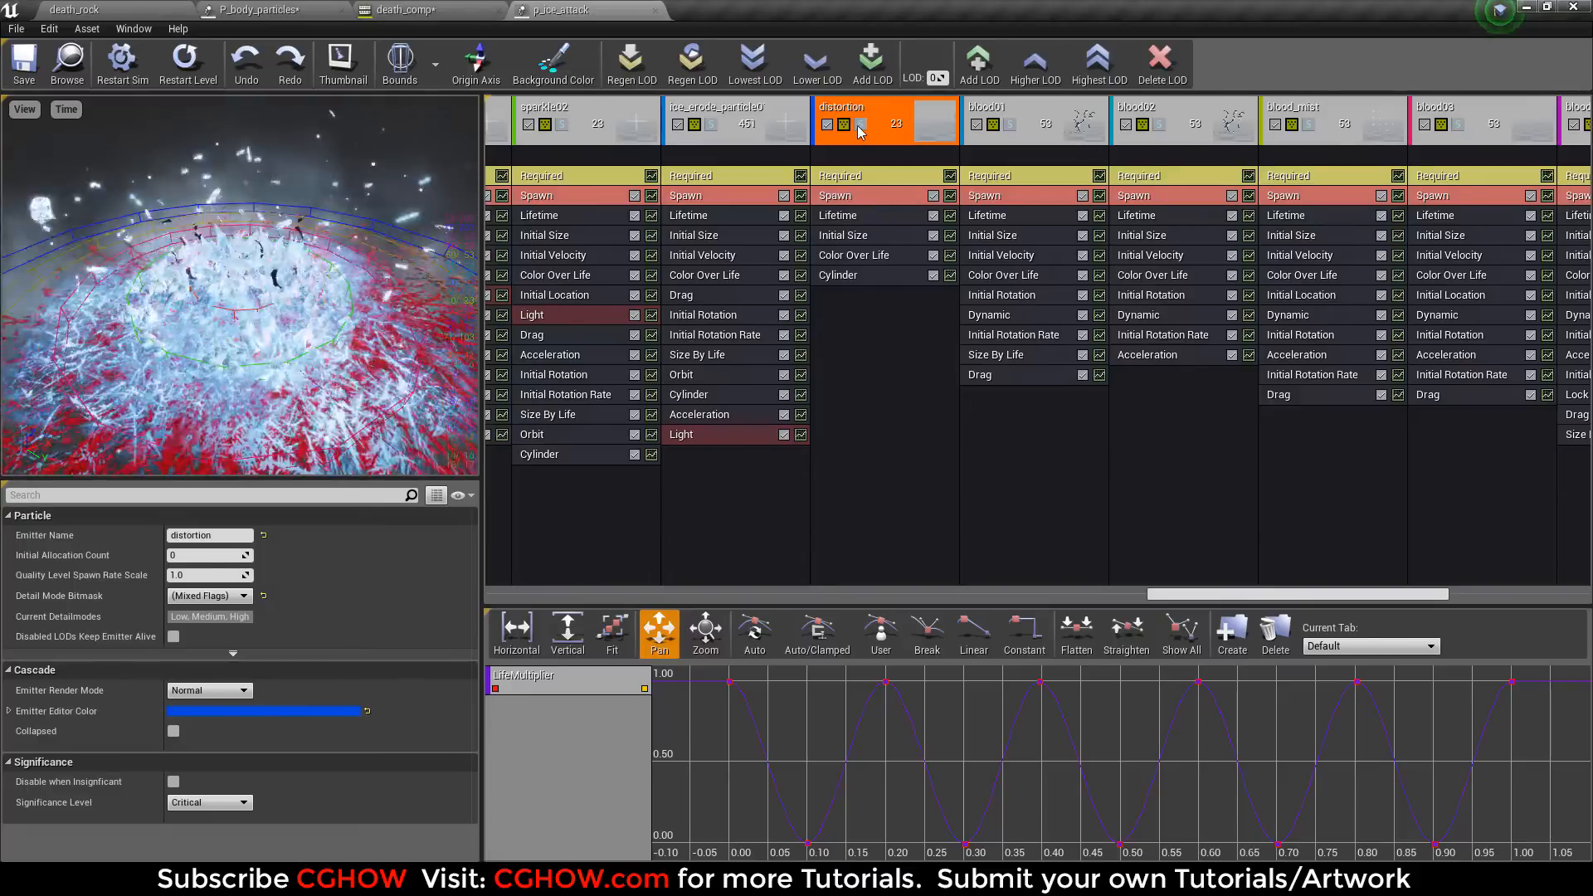
click(860, 125)
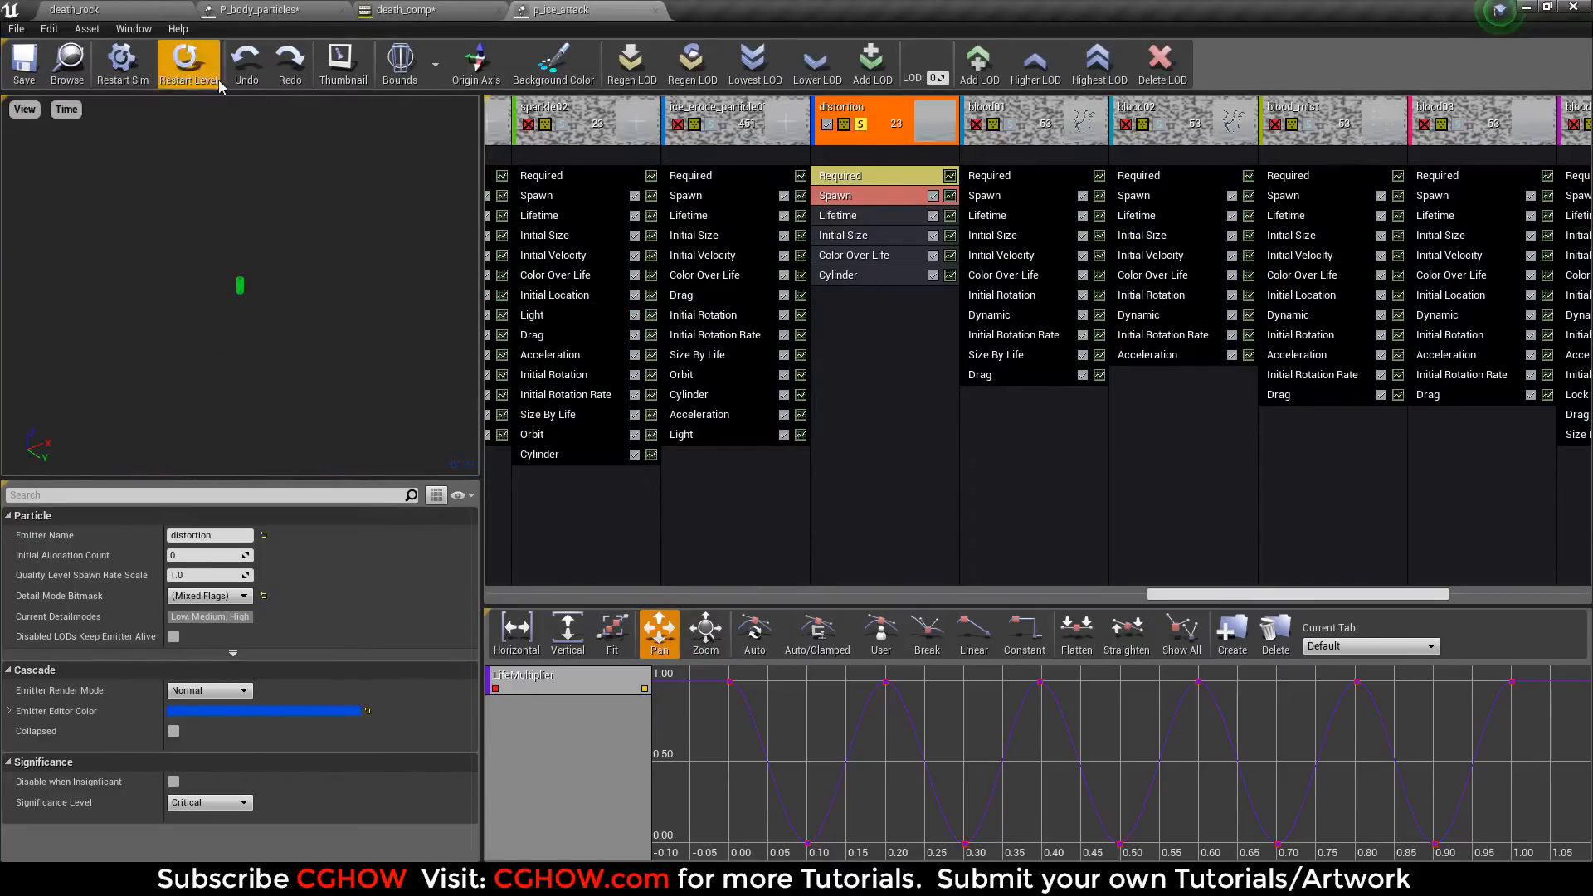
Step: Switch to the death_rock level, simulate it to view the distortion around the dying character, and stop the simulation
mouse_move(564, 10)
mouse_down()
mouse_move(699, 468)
mouse_move(714, 186)
mouse_move(581, 12)
mouse_up()
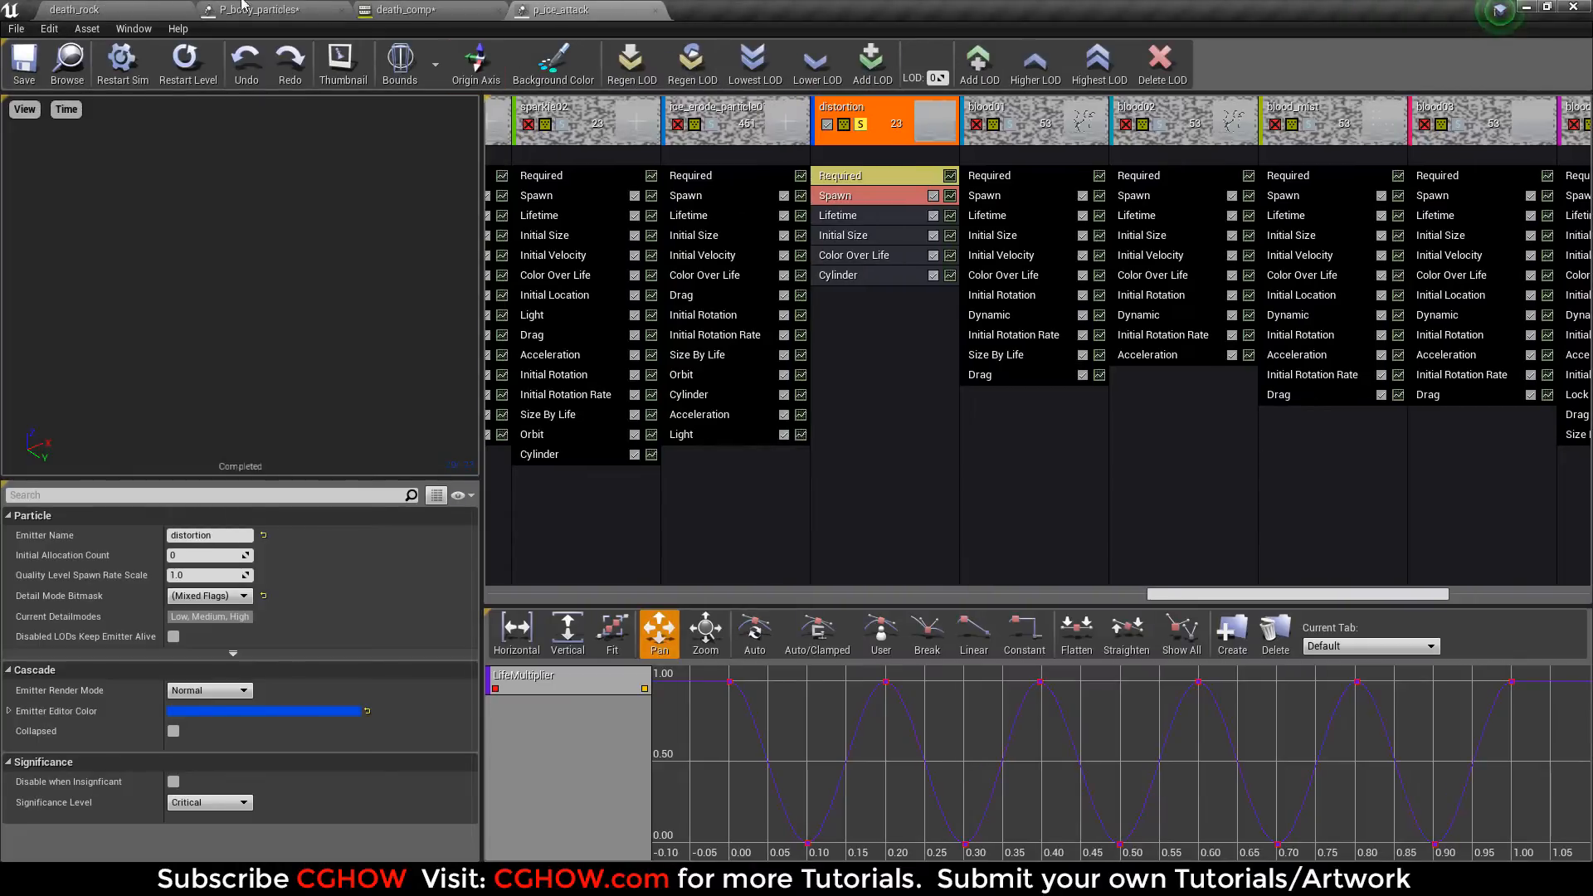
click(91, 10)
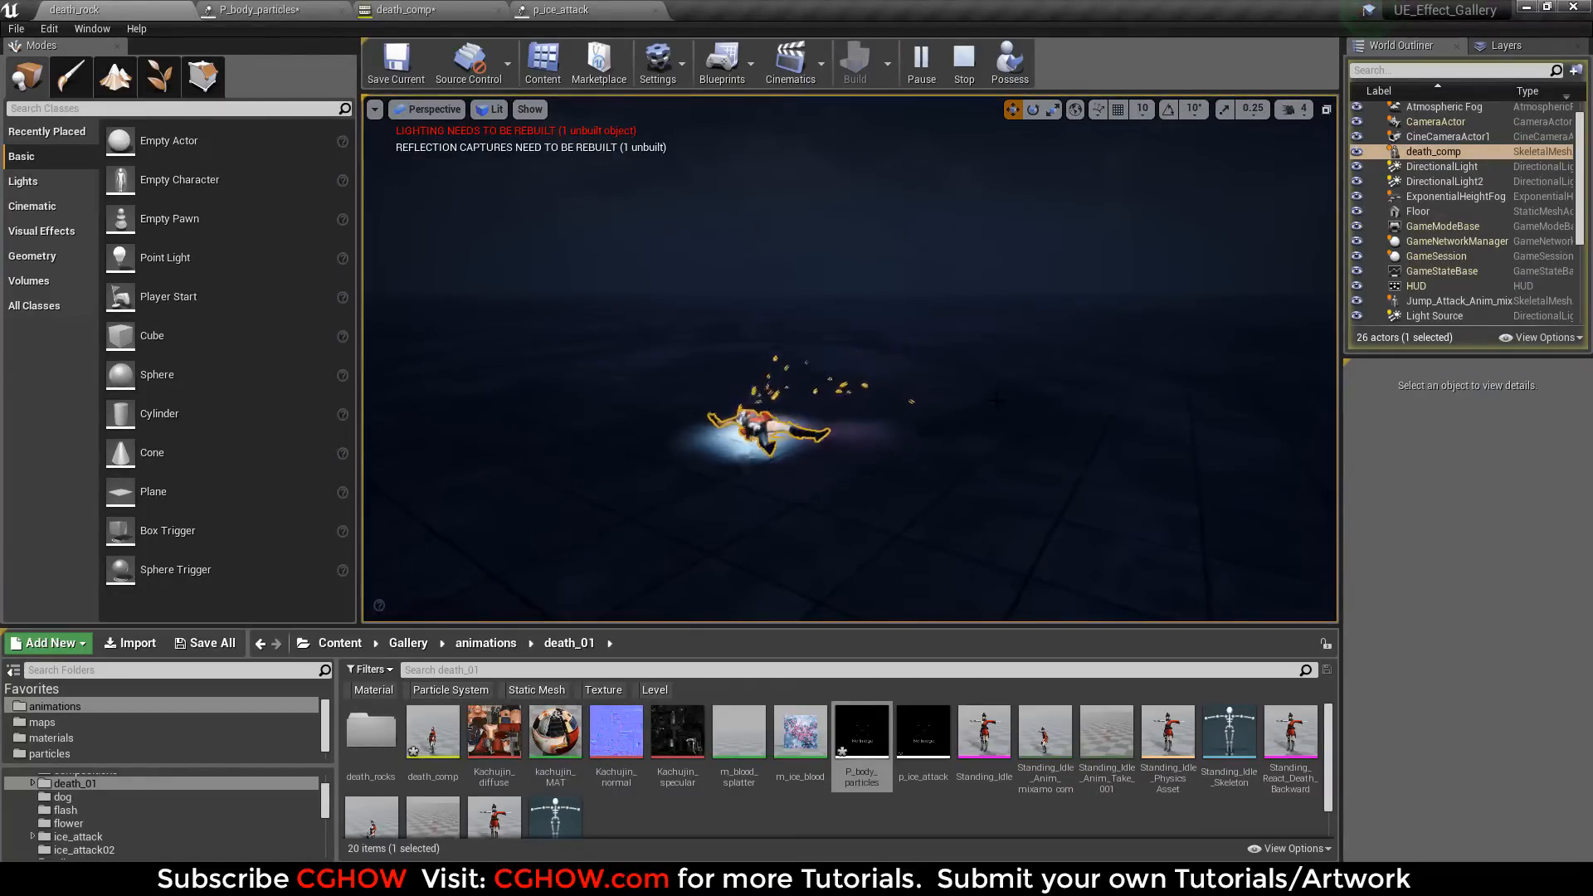
key(Escape)
key(alt+s)
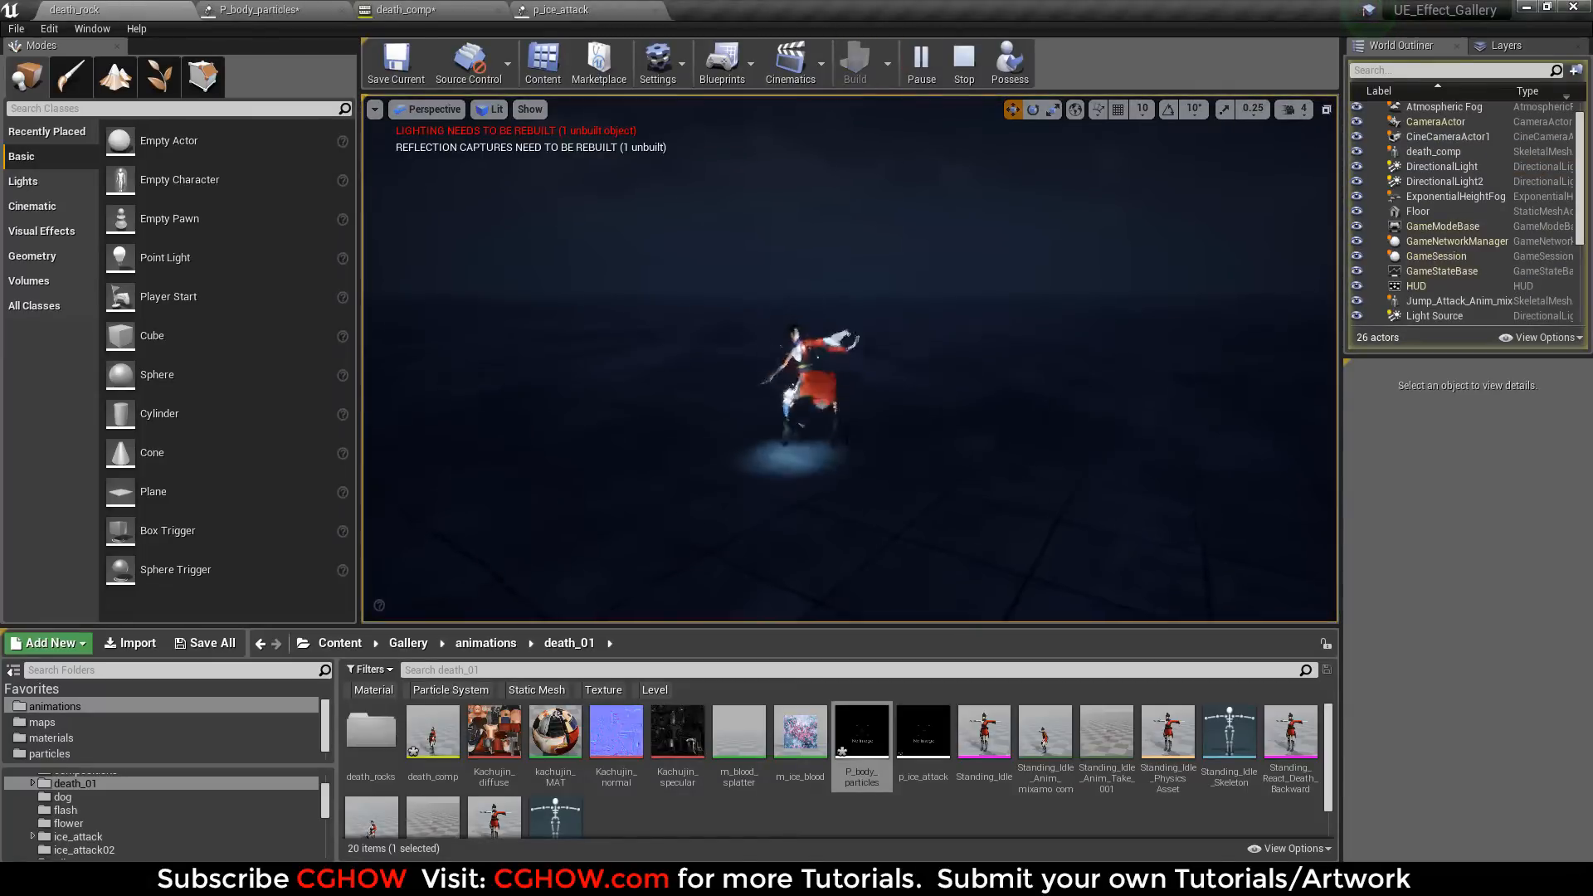
click(963, 60)
Step: Return to p_ice_attack and open the M_Heat_Distortion material assigned in distortion's Required module
click(634, 6)
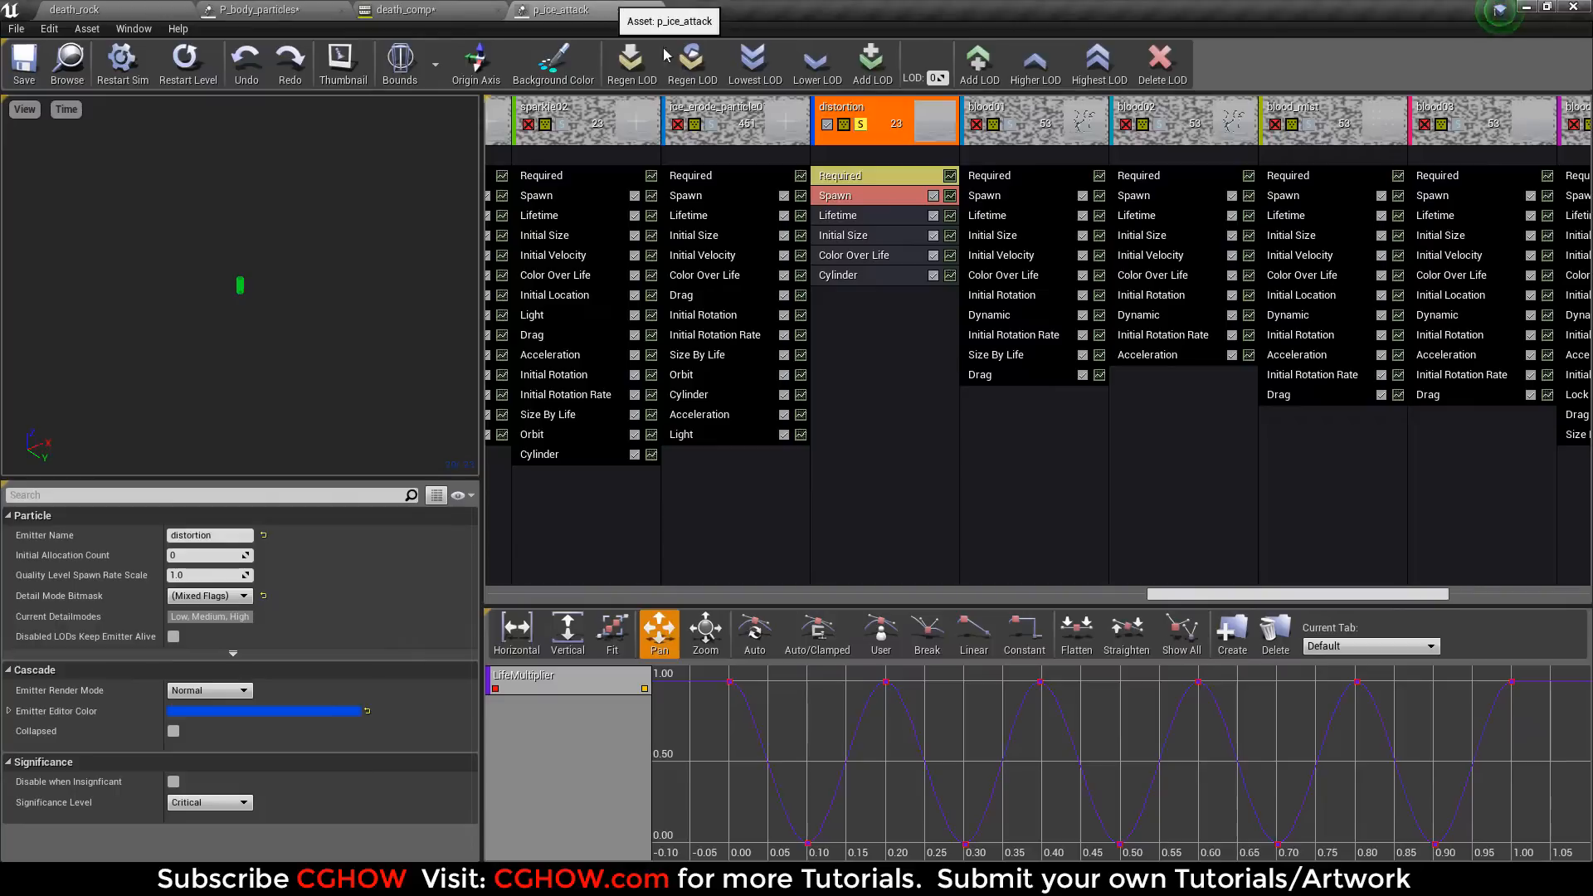
click(875, 177)
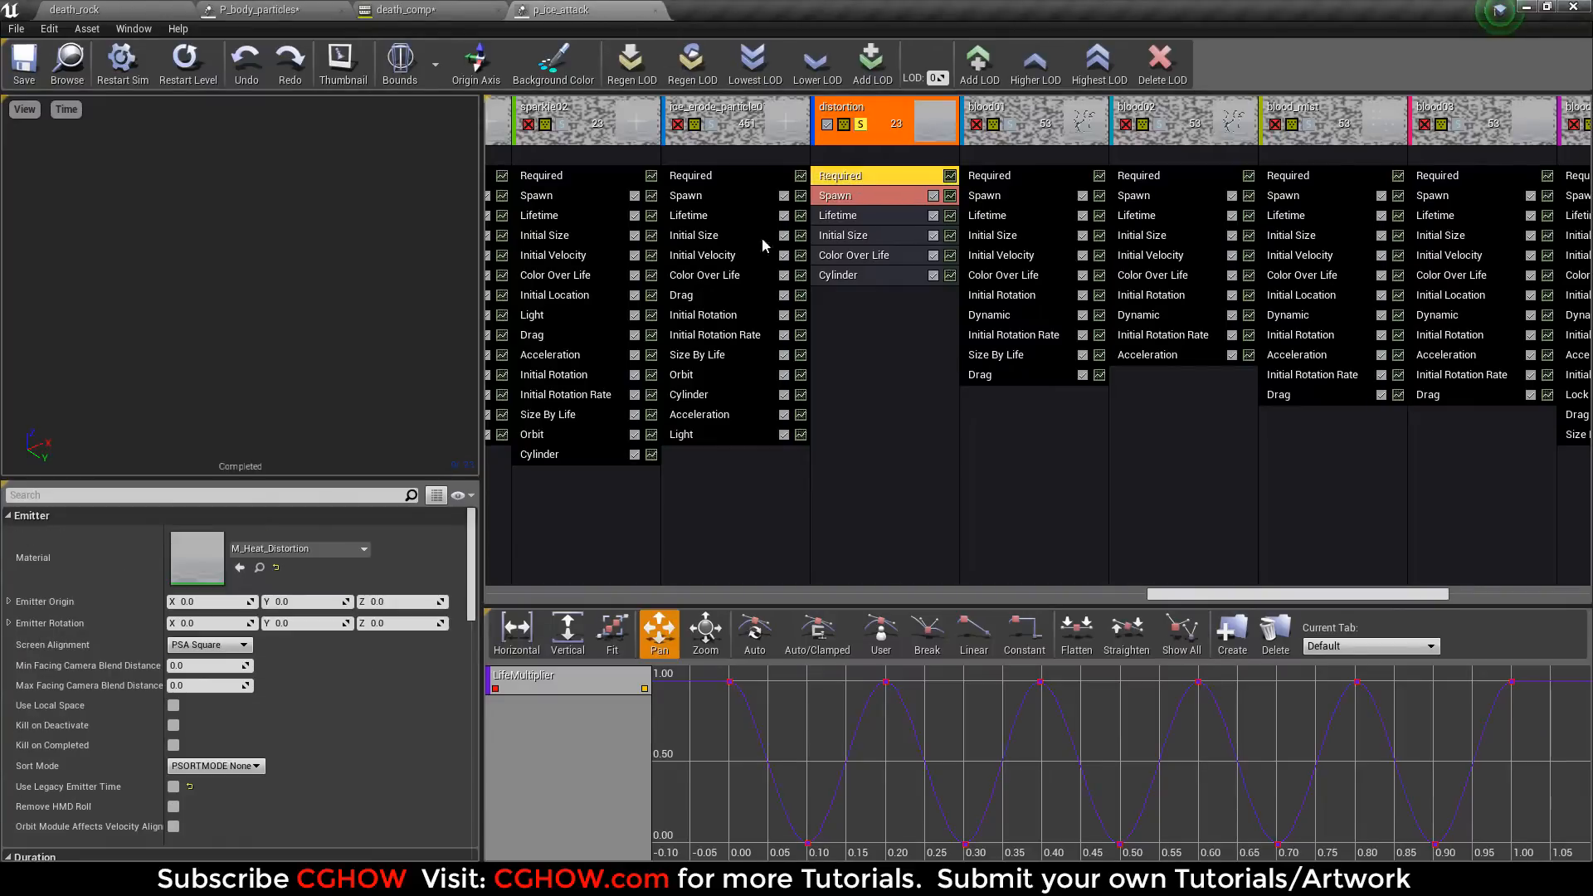
double_click(206, 572)
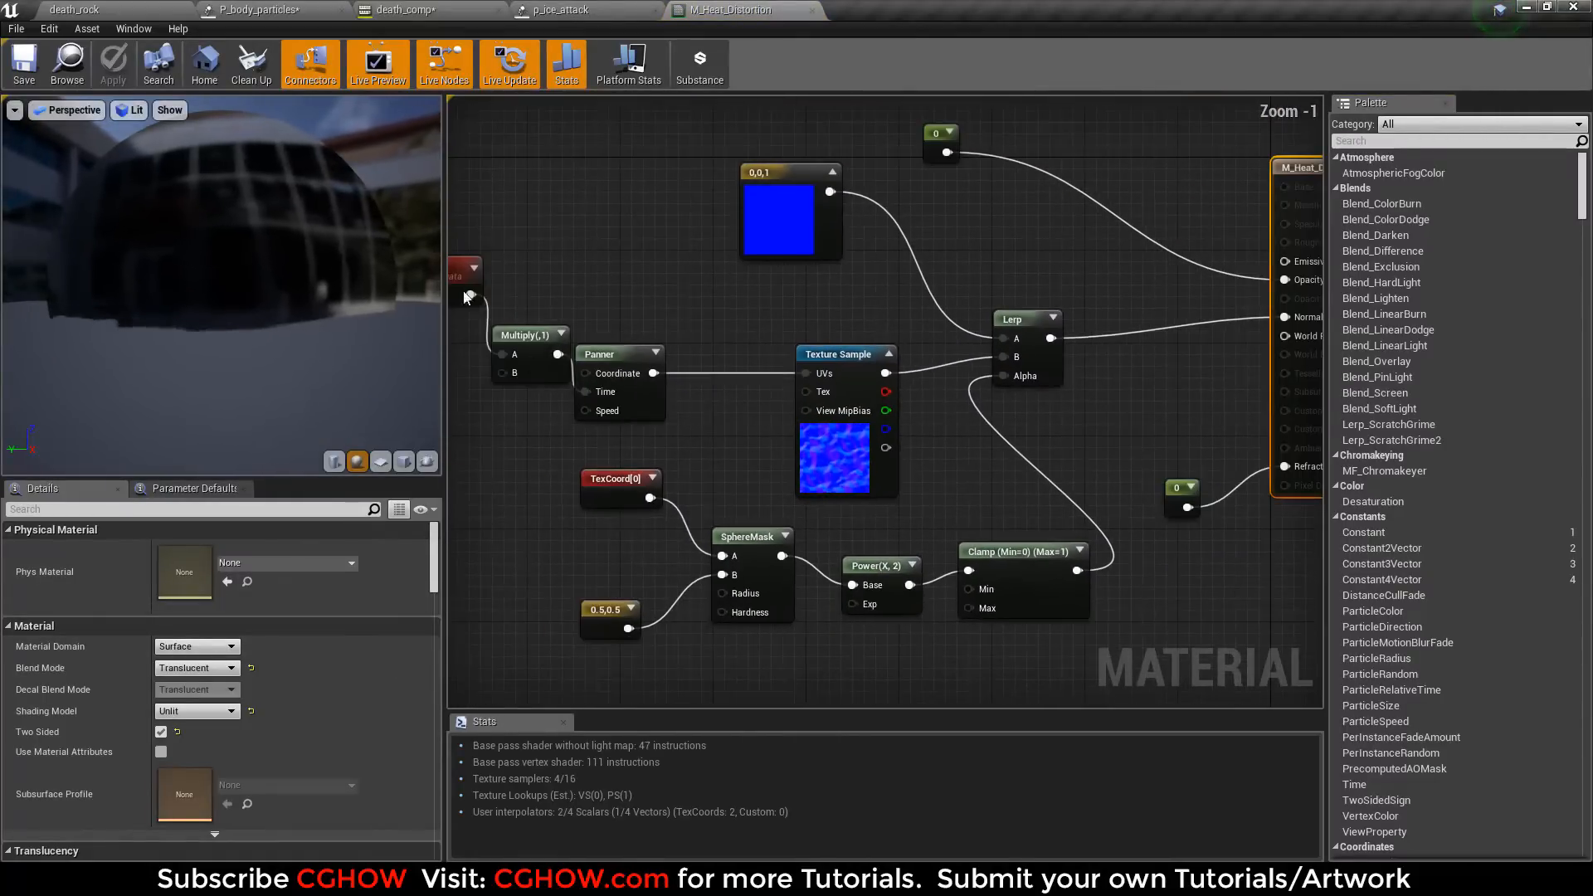
Step: Examine M_Heat_Distortion's node graph, opacity constant and preview sphere, and close the material without applying changes
click(531, 9)
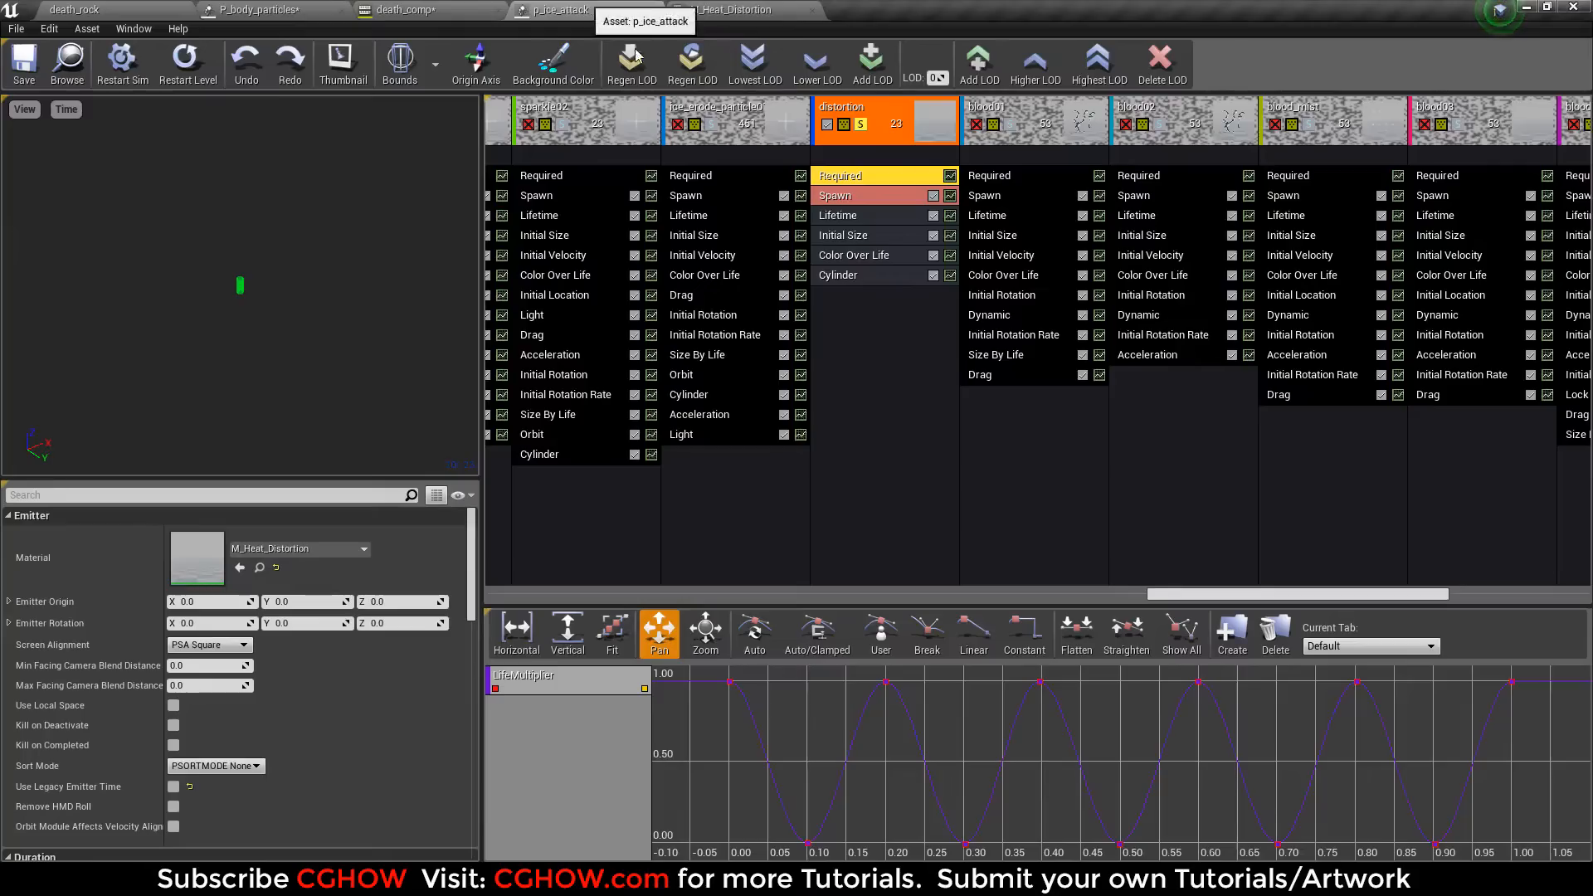
click(695, 9)
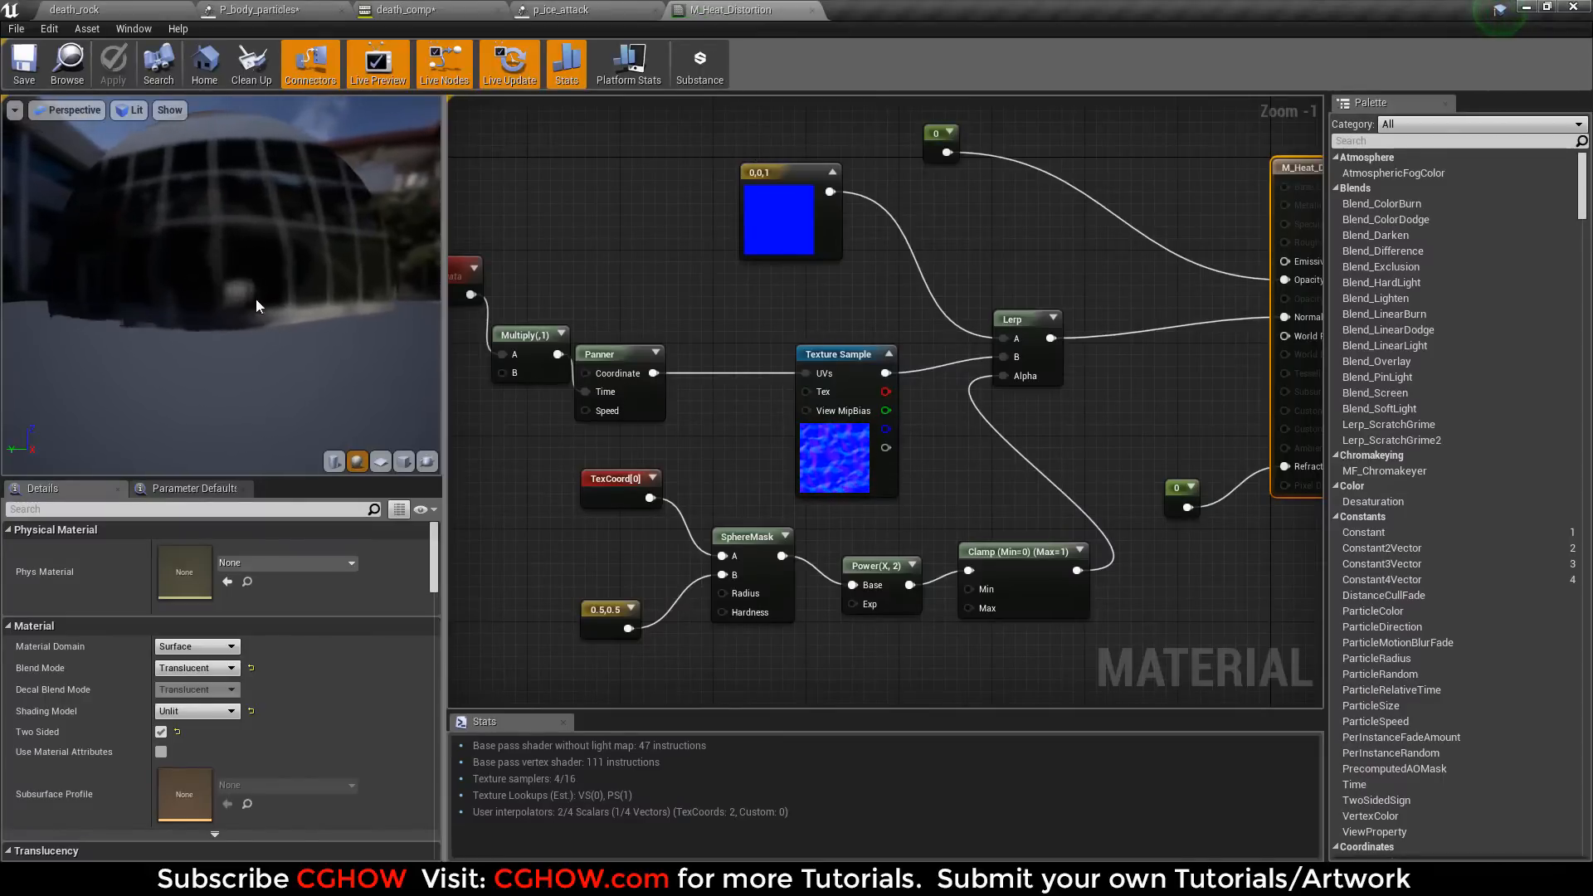
drag(153, 256, 24, 249)
right_drag(1007, 382, 795, 411)
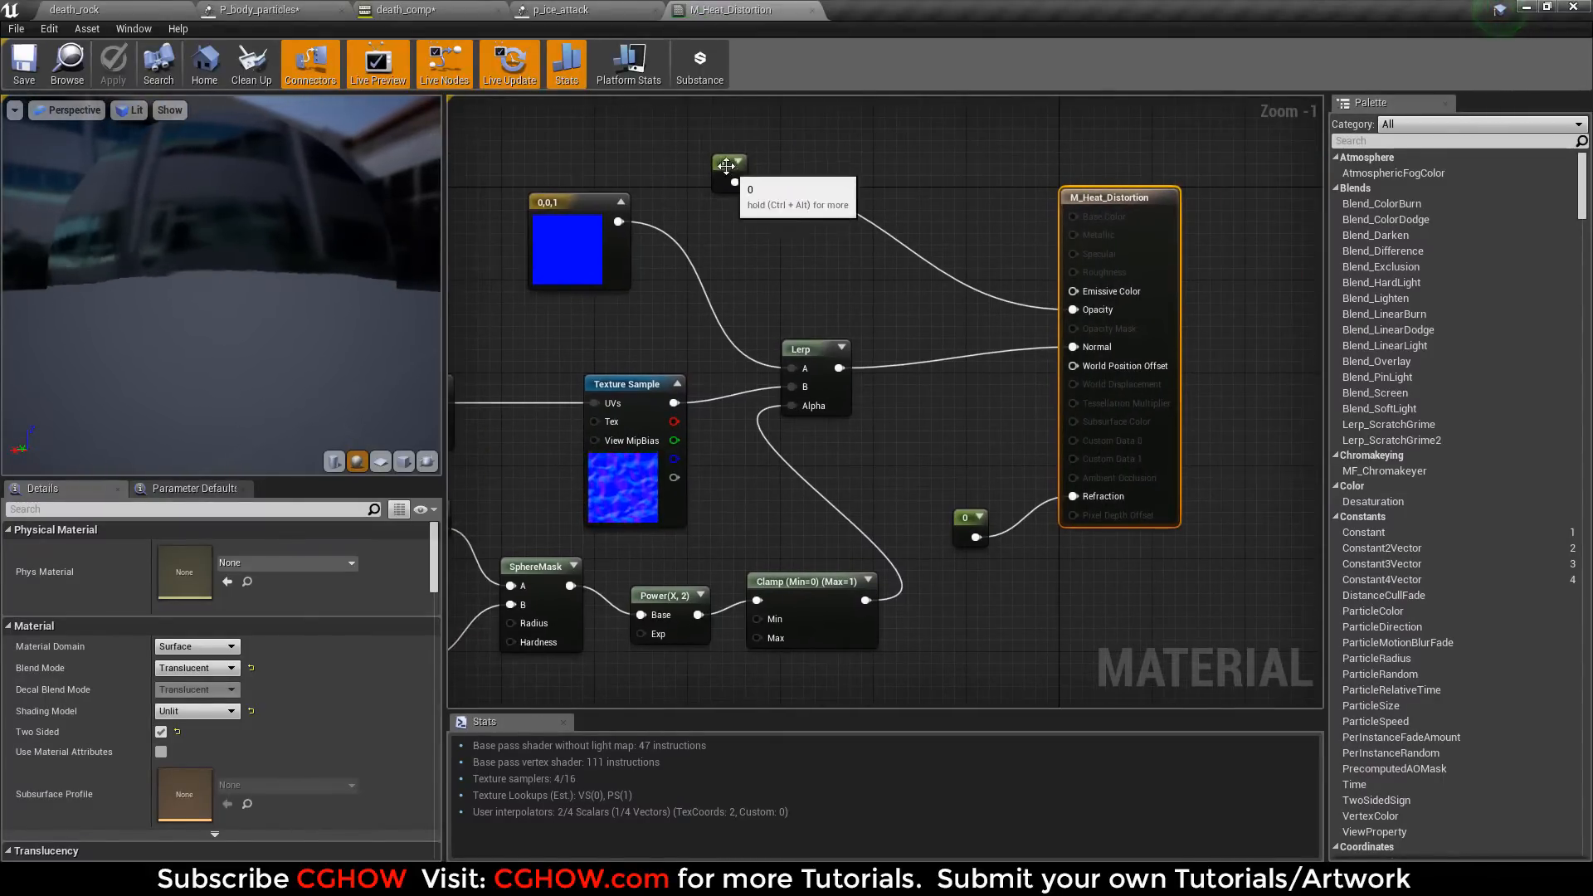
drag(726, 165, 715, 155)
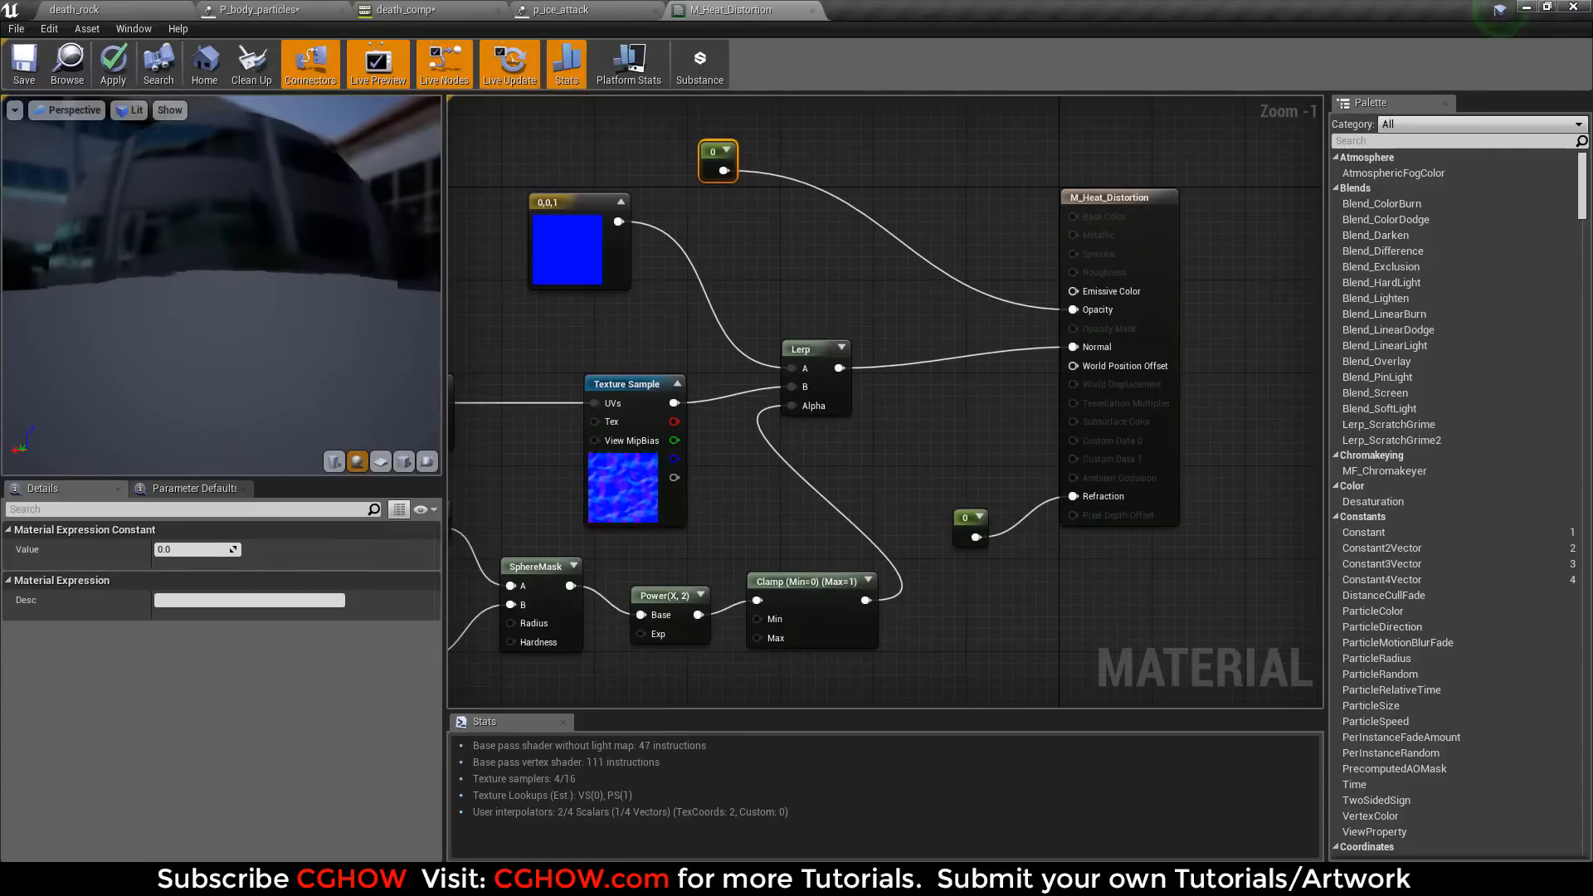
drag(261, 247, 336, 295)
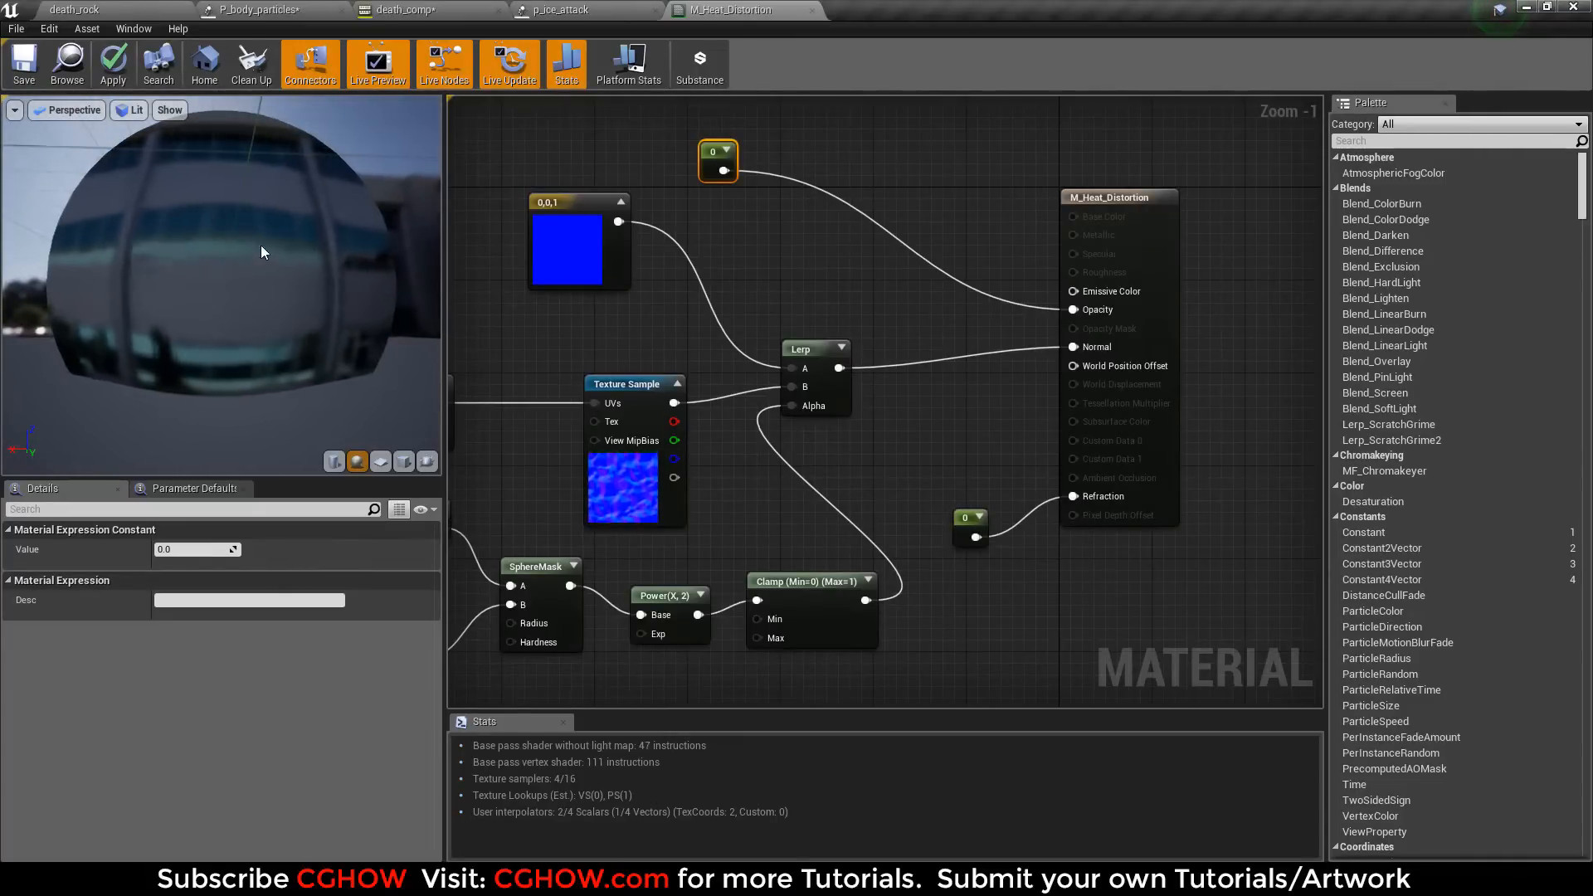
click(812, 9)
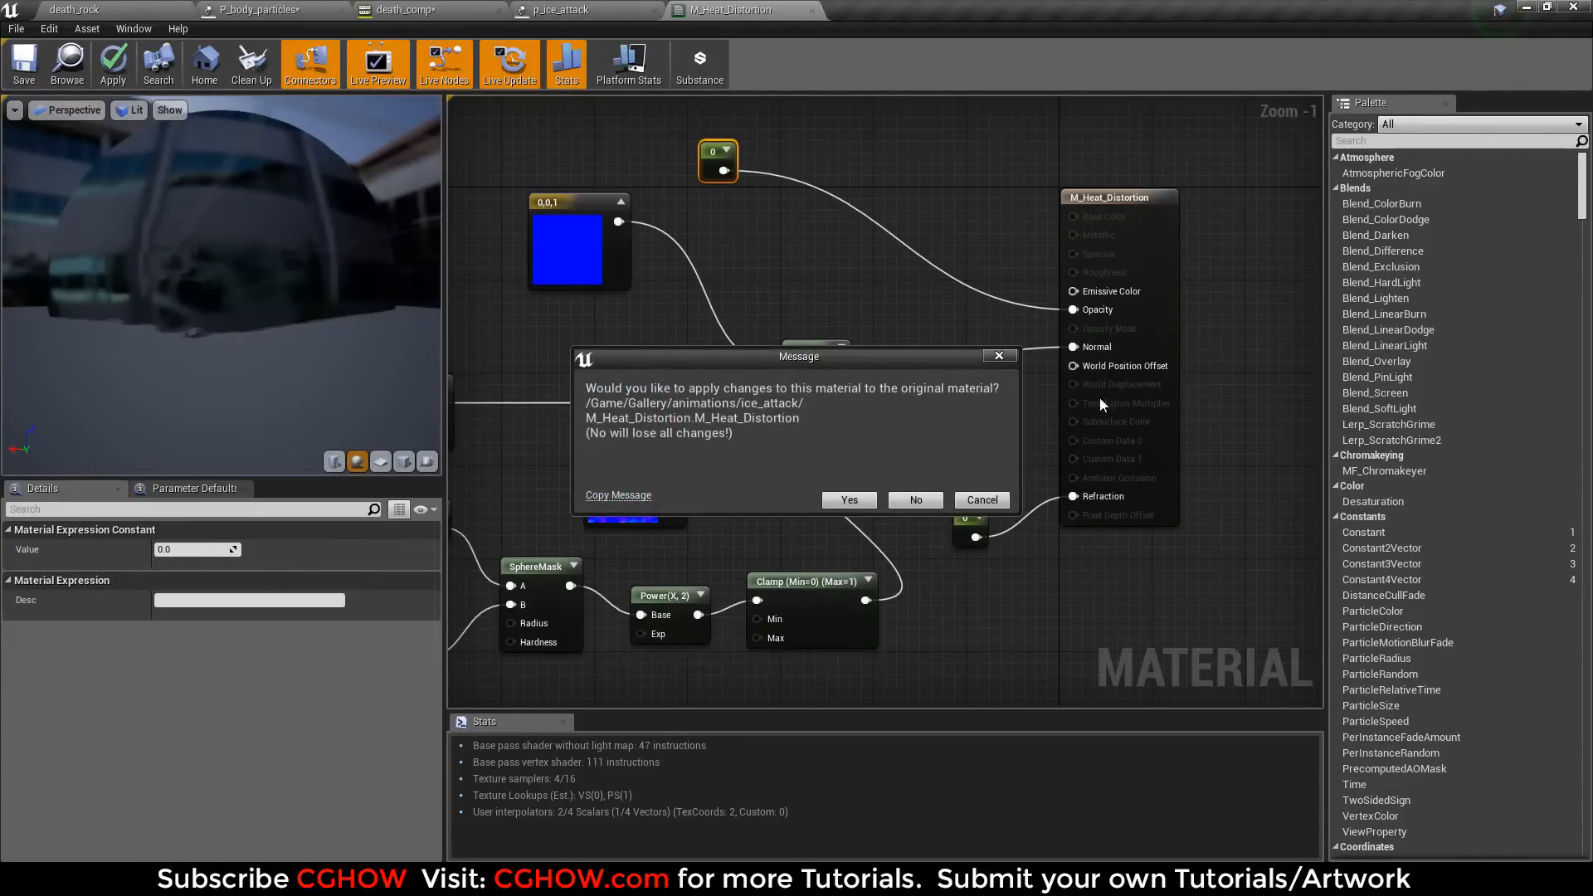
click(917, 502)
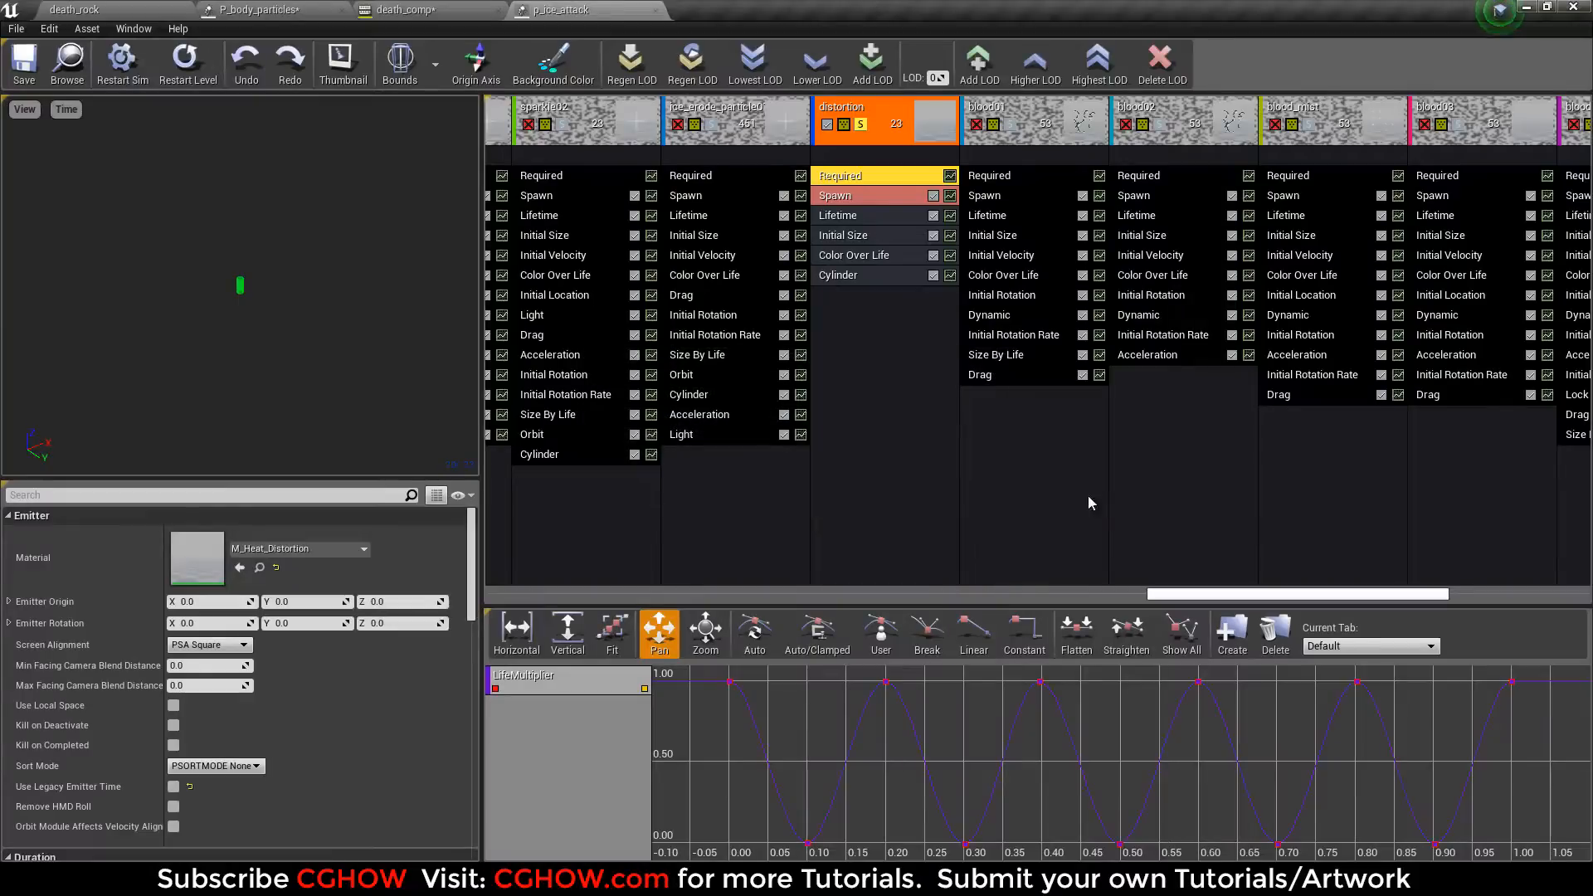
Step: Unsolo the distortion emitter, solo blood01, and restart the effect in the level to watch it
click(863, 124)
drag(1178, 594, 1285, 603)
click(585, 124)
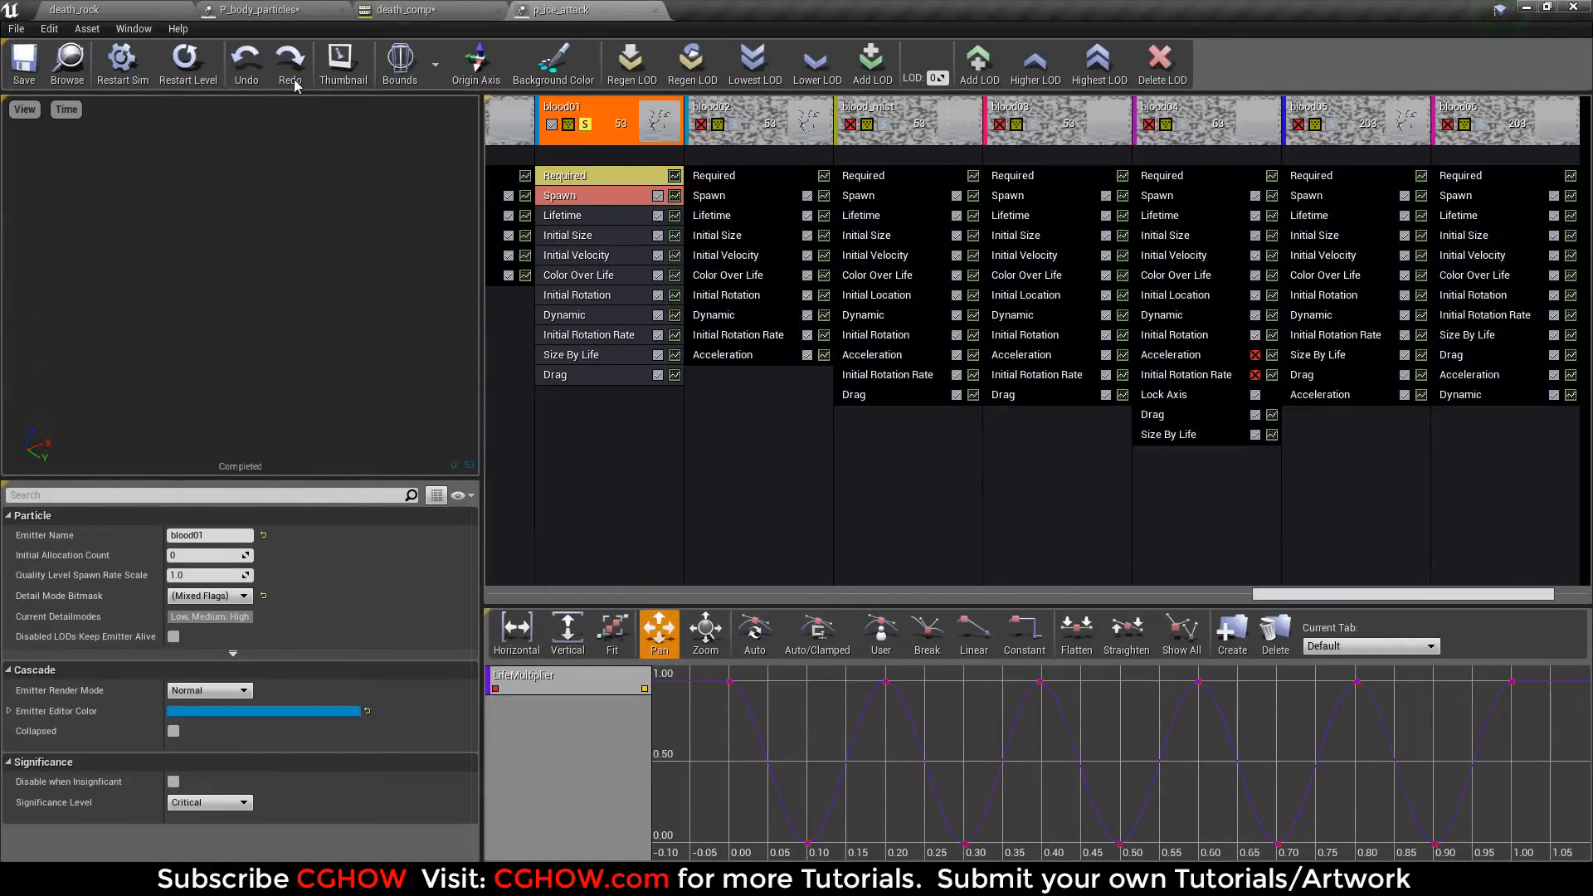
click(170, 79)
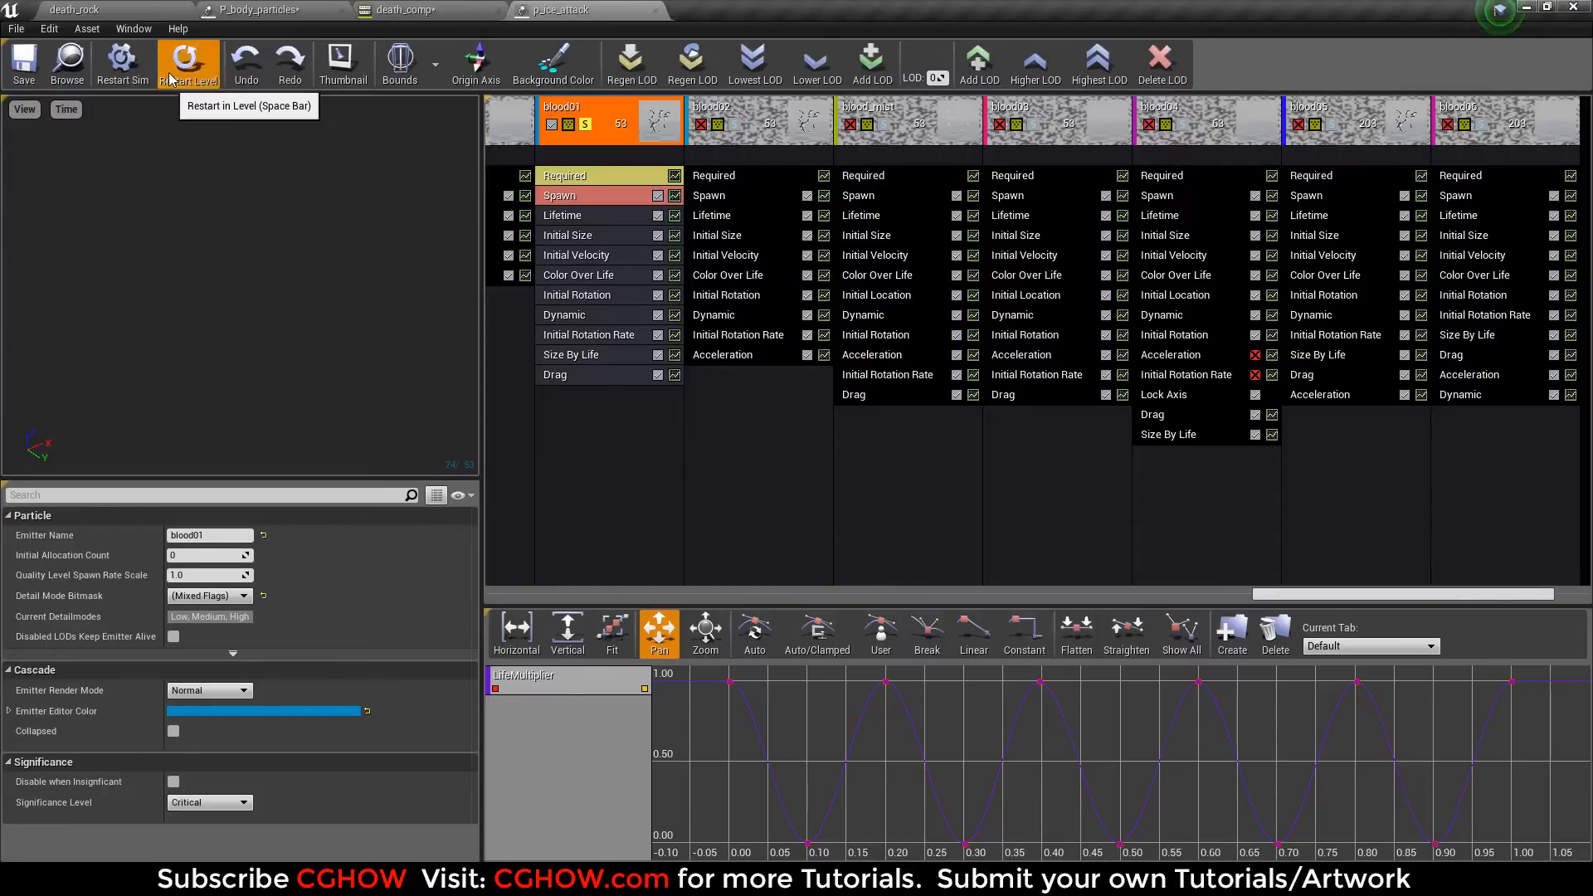
click(170, 78)
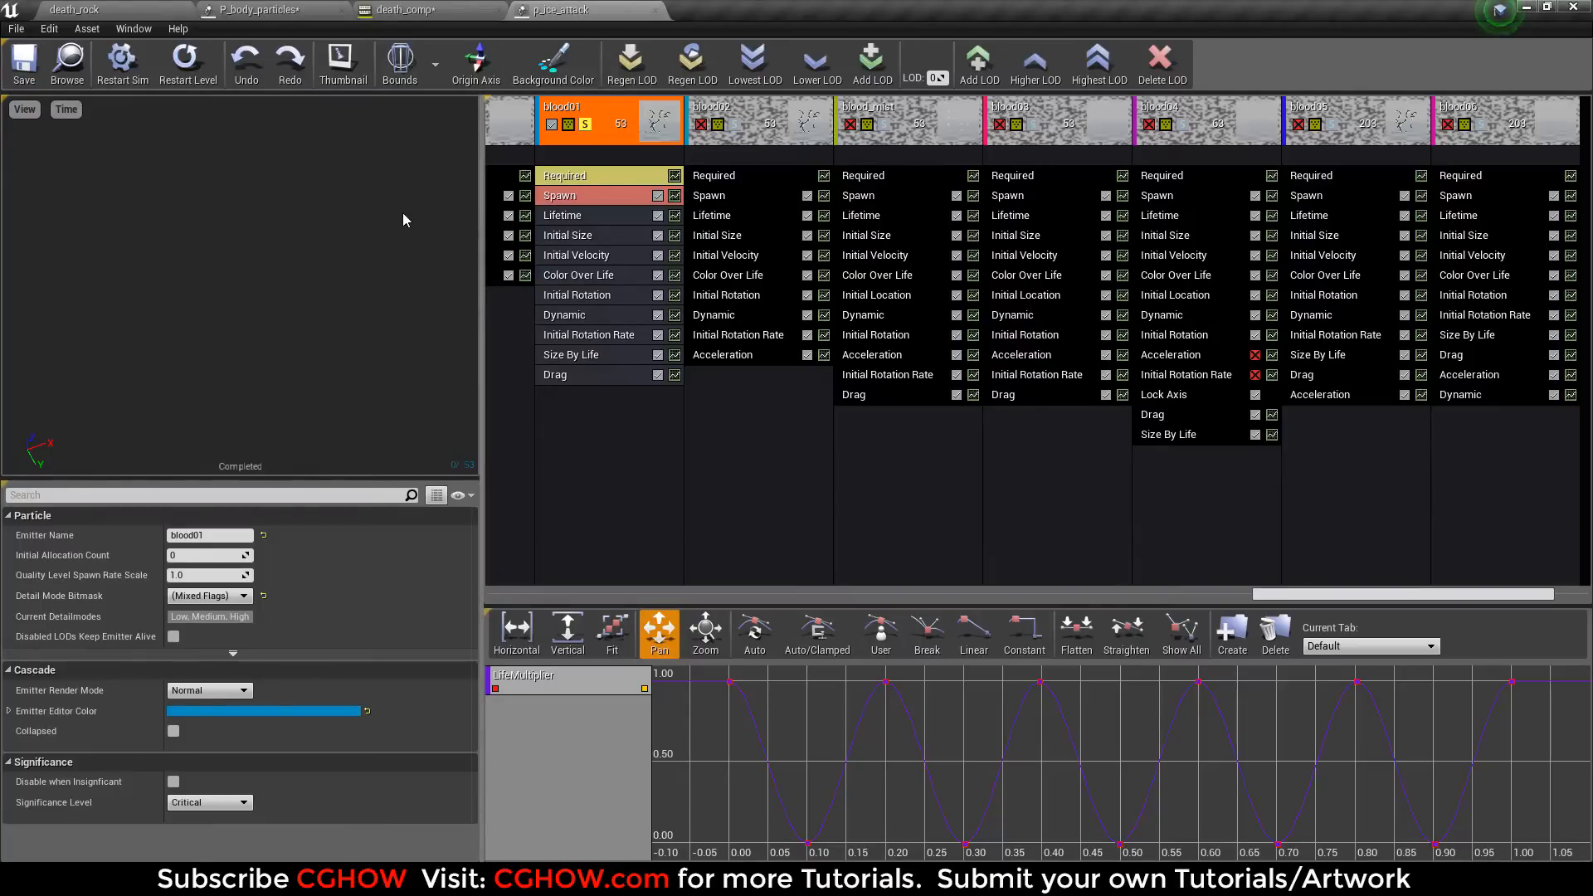
Step: Open the m_blood material assigned in blood01's Required module and view its full node graph up to the first Multiply node
click(612, 177)
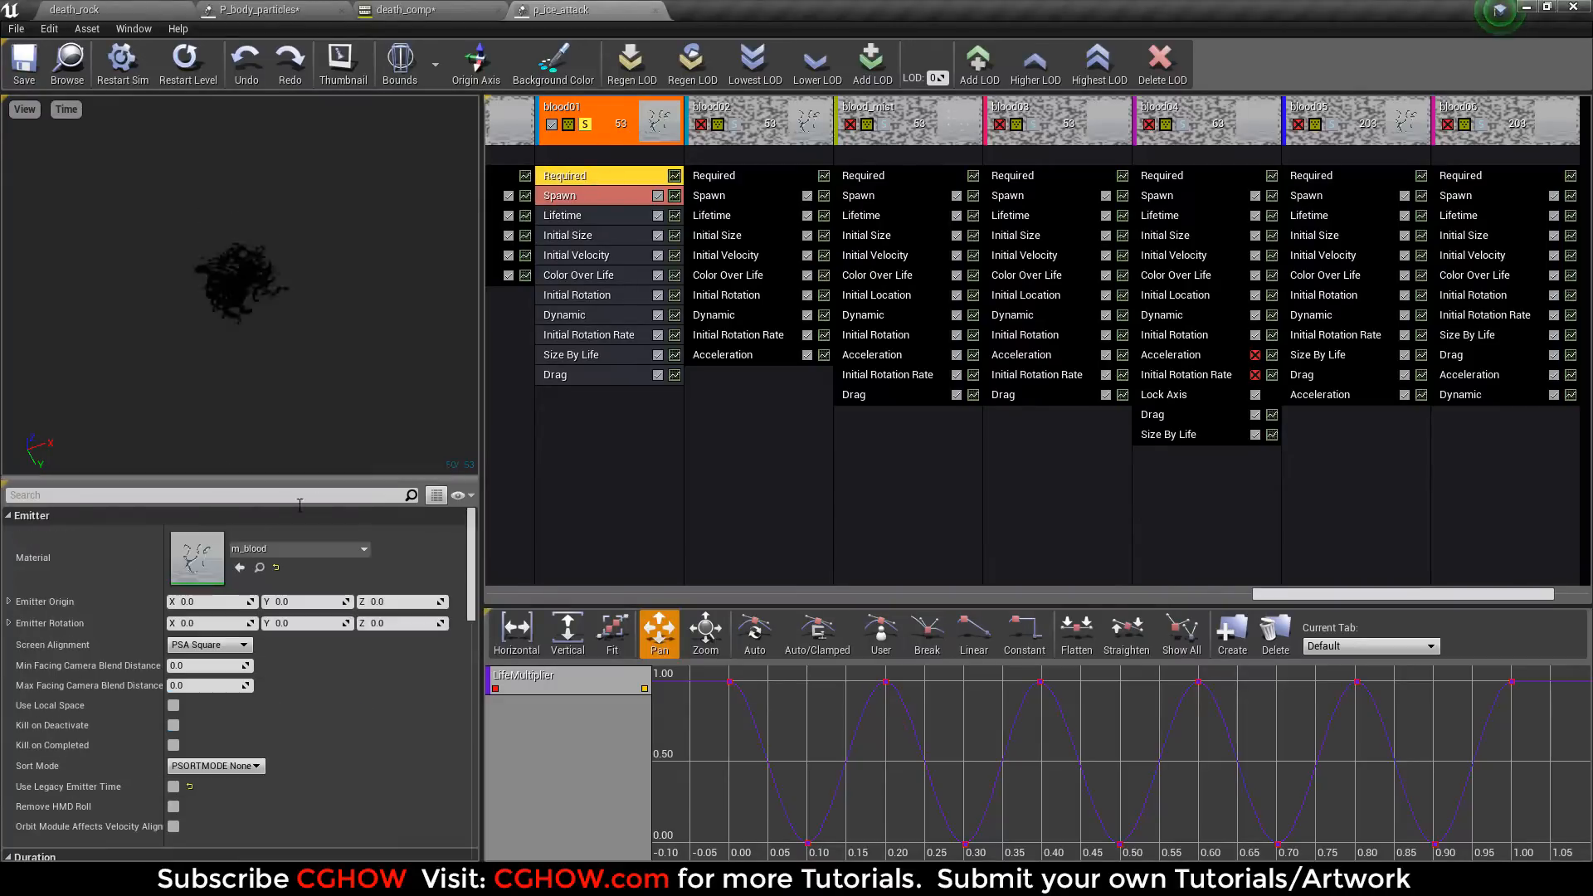
double_click(197, 557)
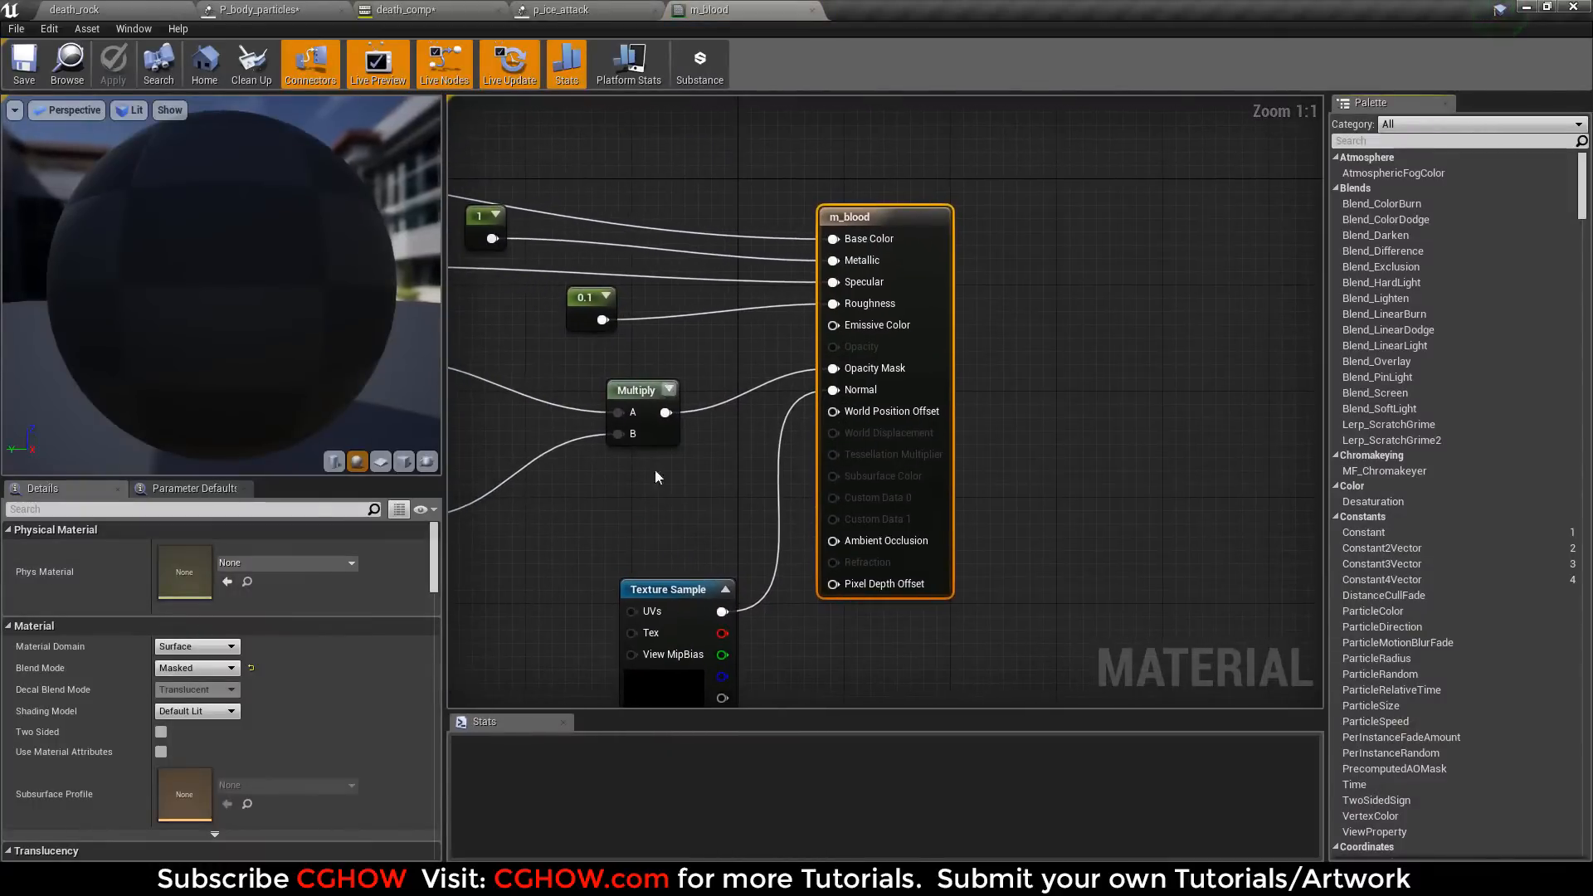
right_drag(493, 531, 880, 464)
scroll(867, 473, down, 2)
right_drag(629, 500, 719, 542)
click(831, 440)
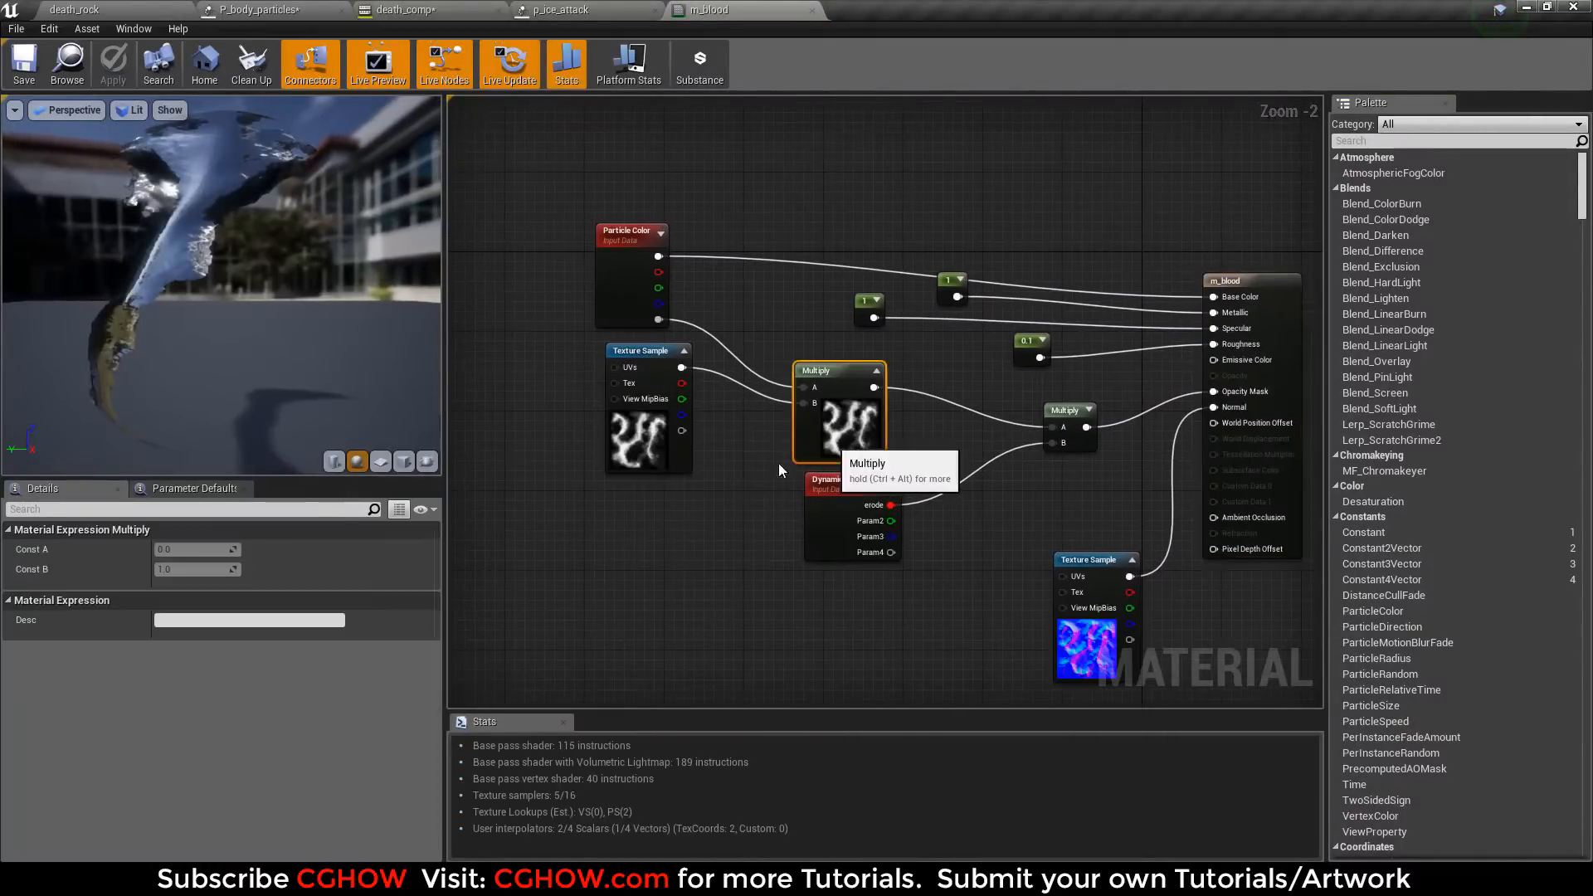
Step: View the t_blood texture and the t_blood_n normal map used by m_blood, closing each texture again
click(644, 448)
double_click(195, 716)
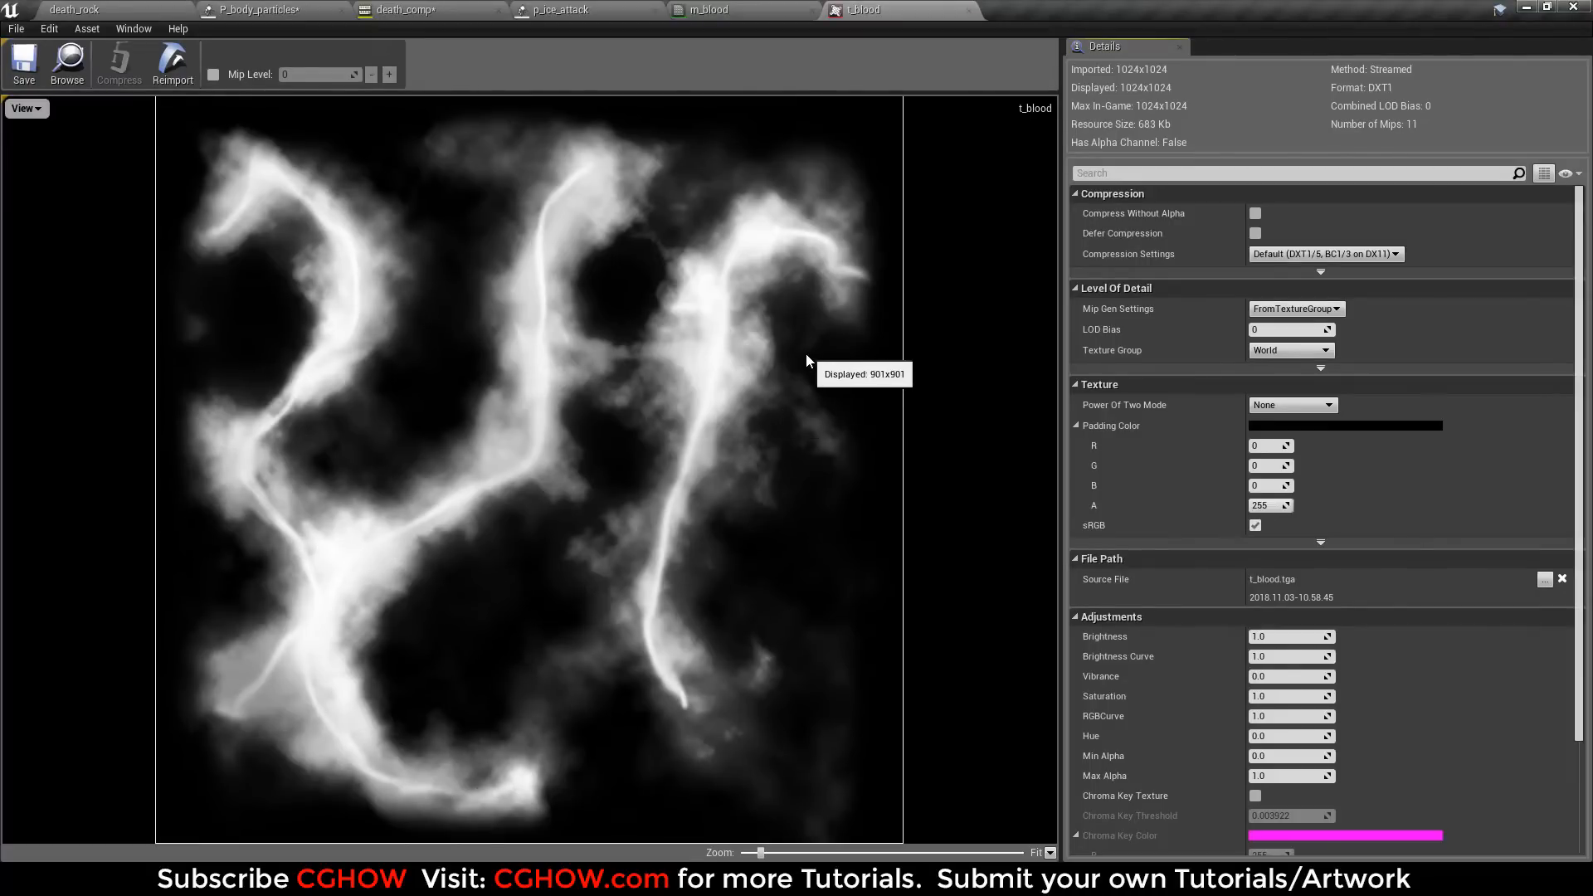
click(968, 9)
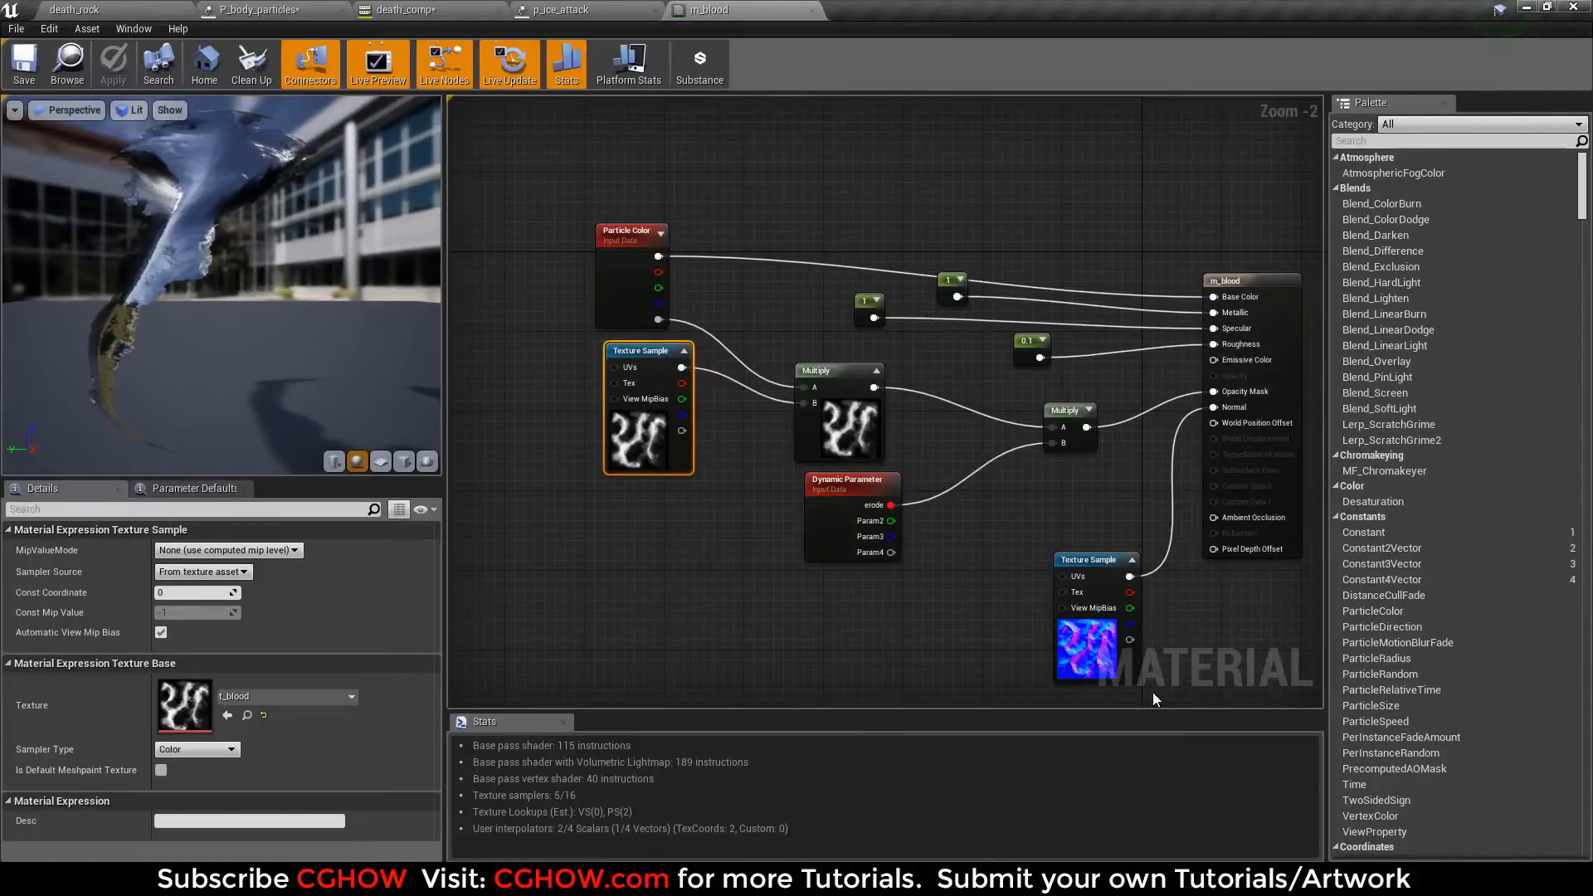
double_click(161, 707)
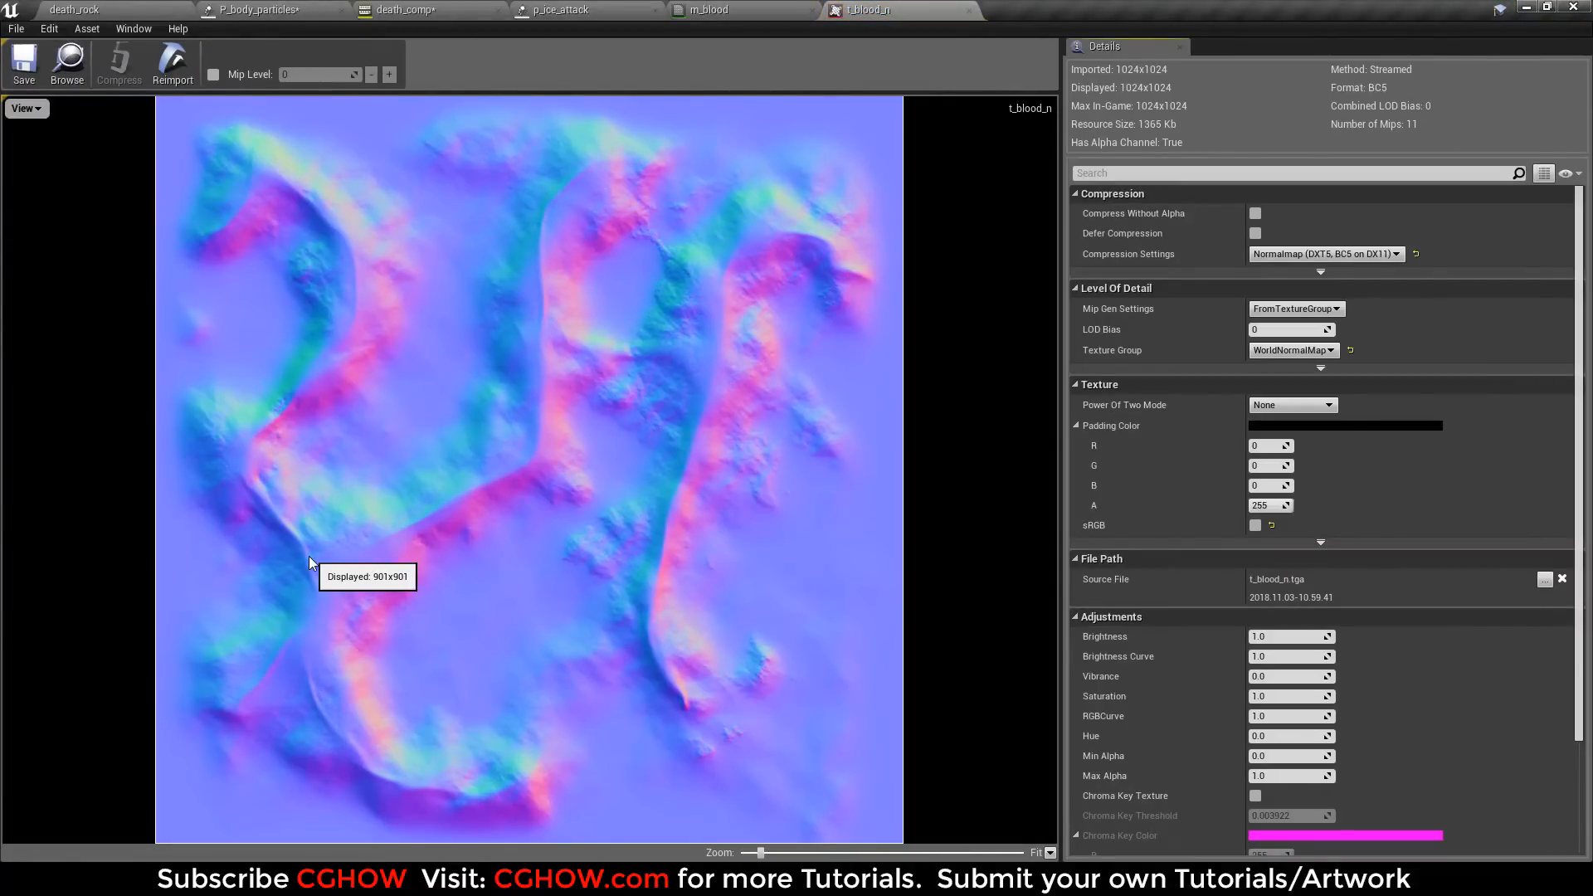
middle_click(911, 6)
Step: Spread out m_blood's t_blood Texture Sample and the constants feeding Metallic, Specular and Roughness to show their connections
right_drag(739, 562, 604, 604)
right_drag(562, 494, 706, 411)
drag(655, 398, 614, 448)
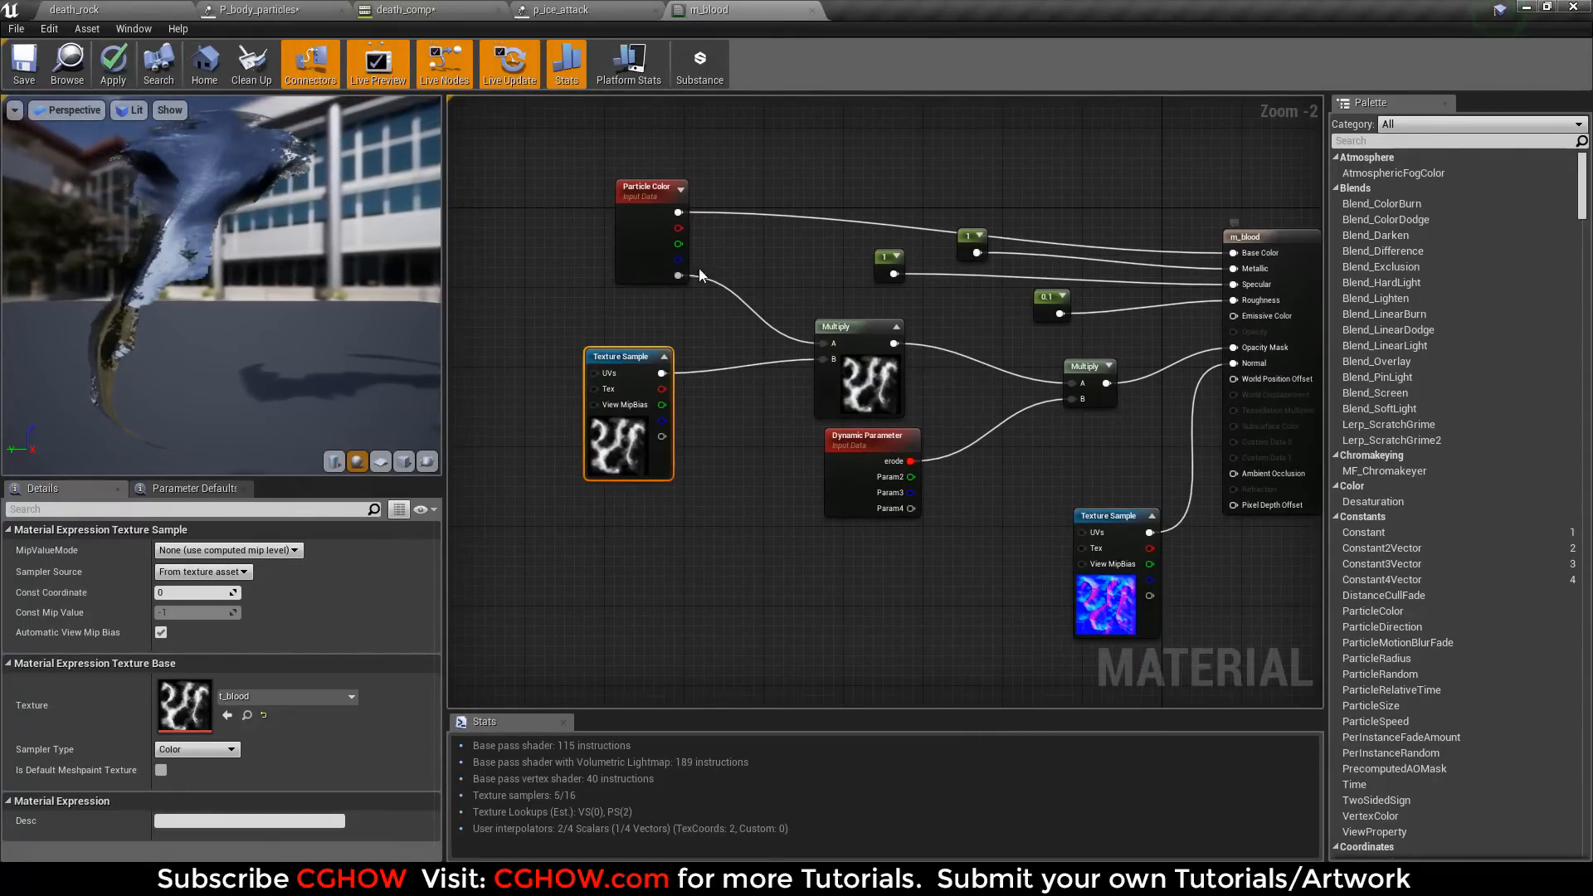
right_drag(1226, 307, 1029, 352)
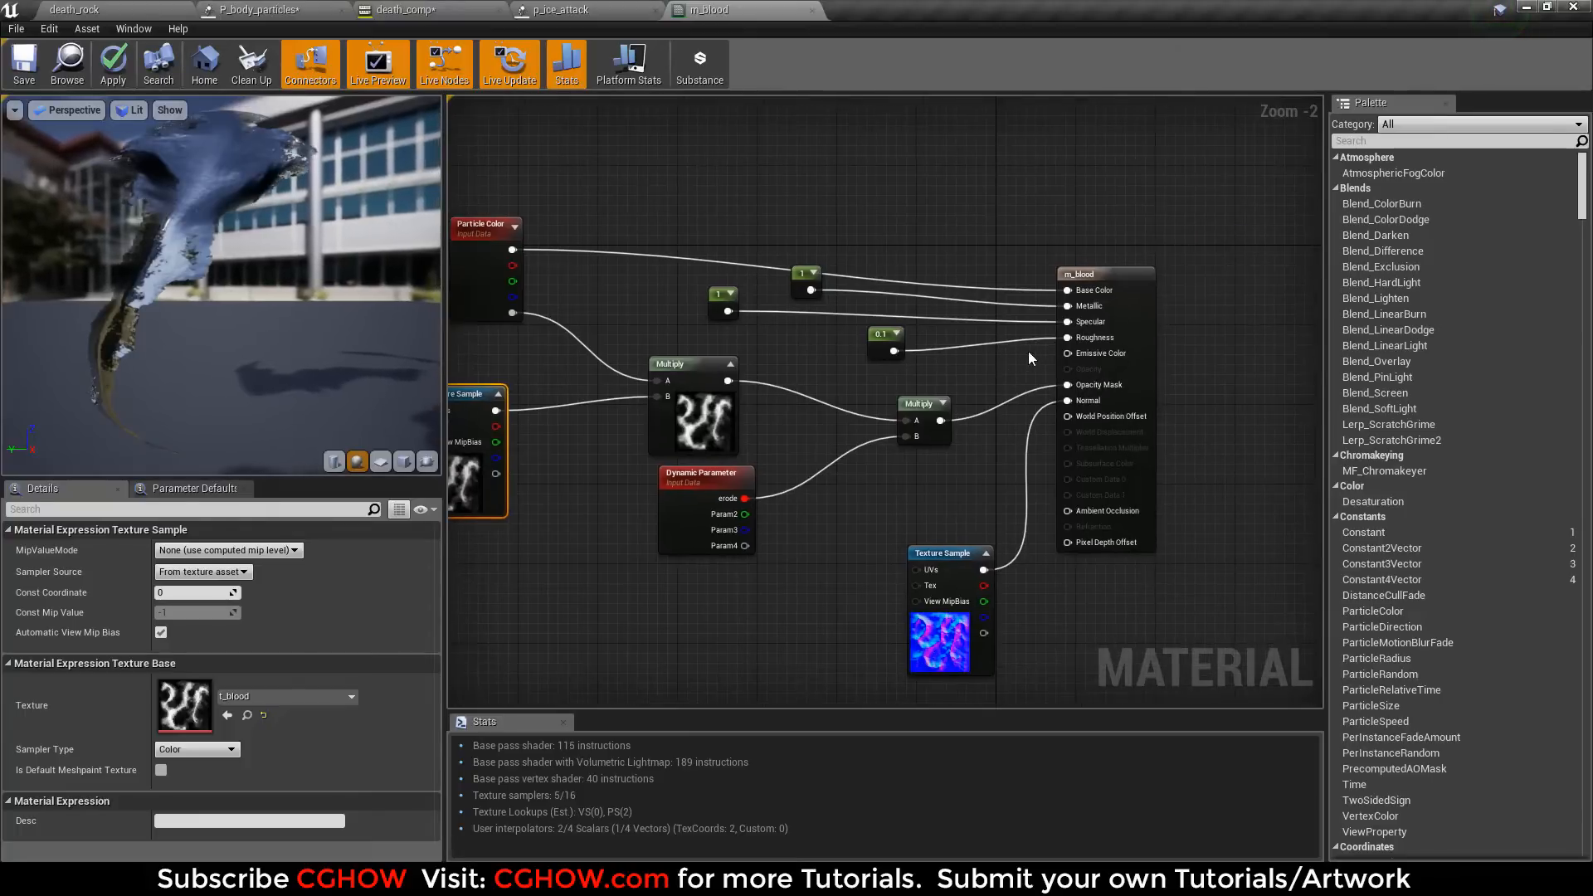
drag(900, 339, 890, 369)
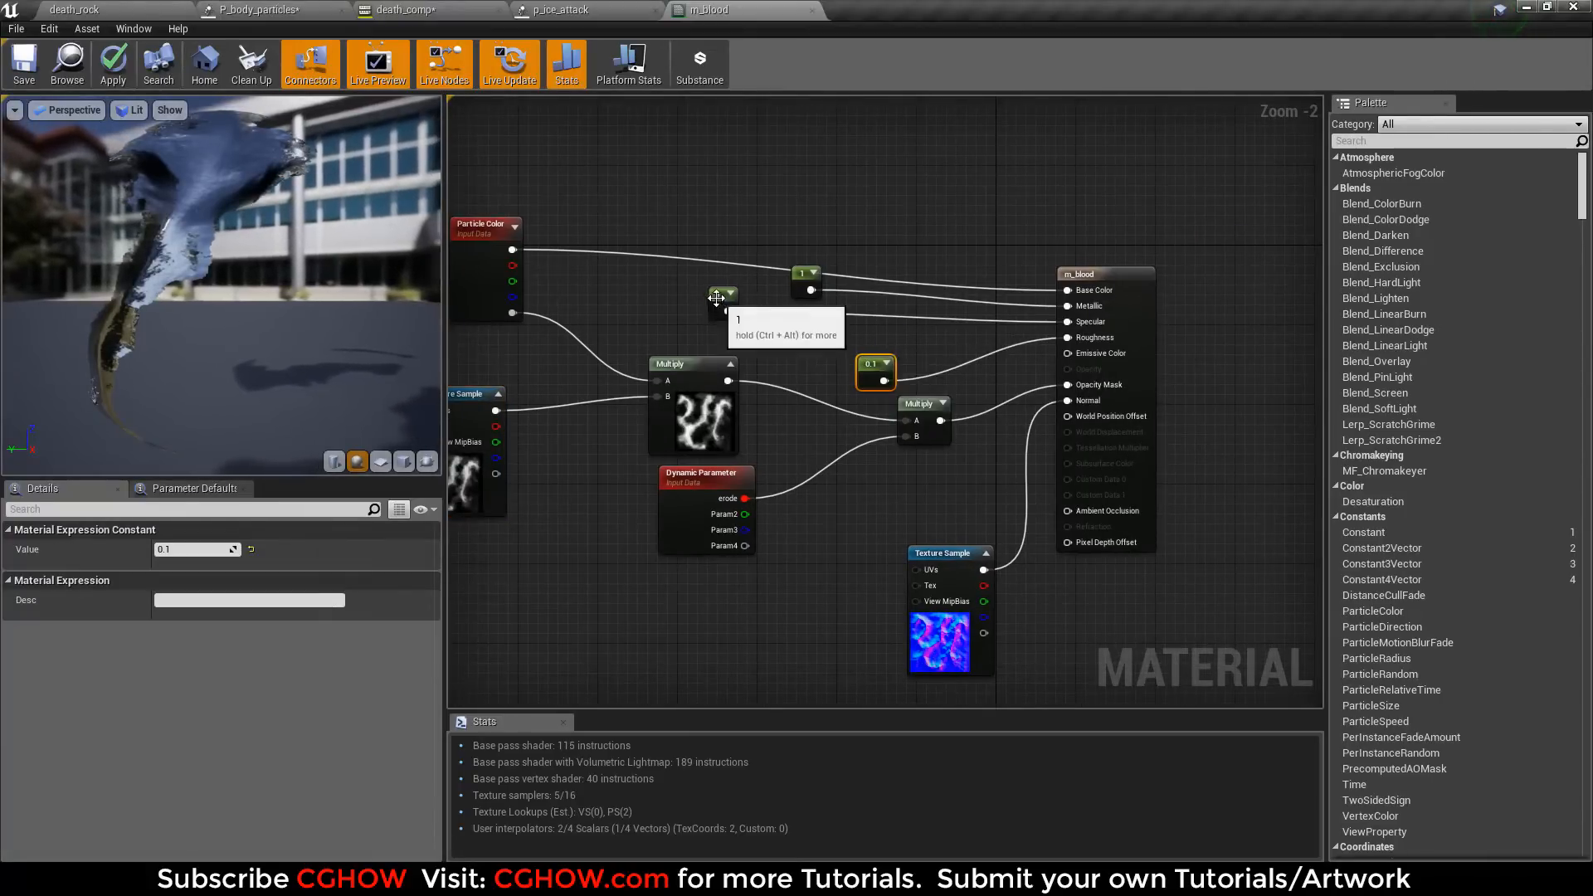
drag(720, 300, 700, 310)
drag(784, 275, 763, 296)
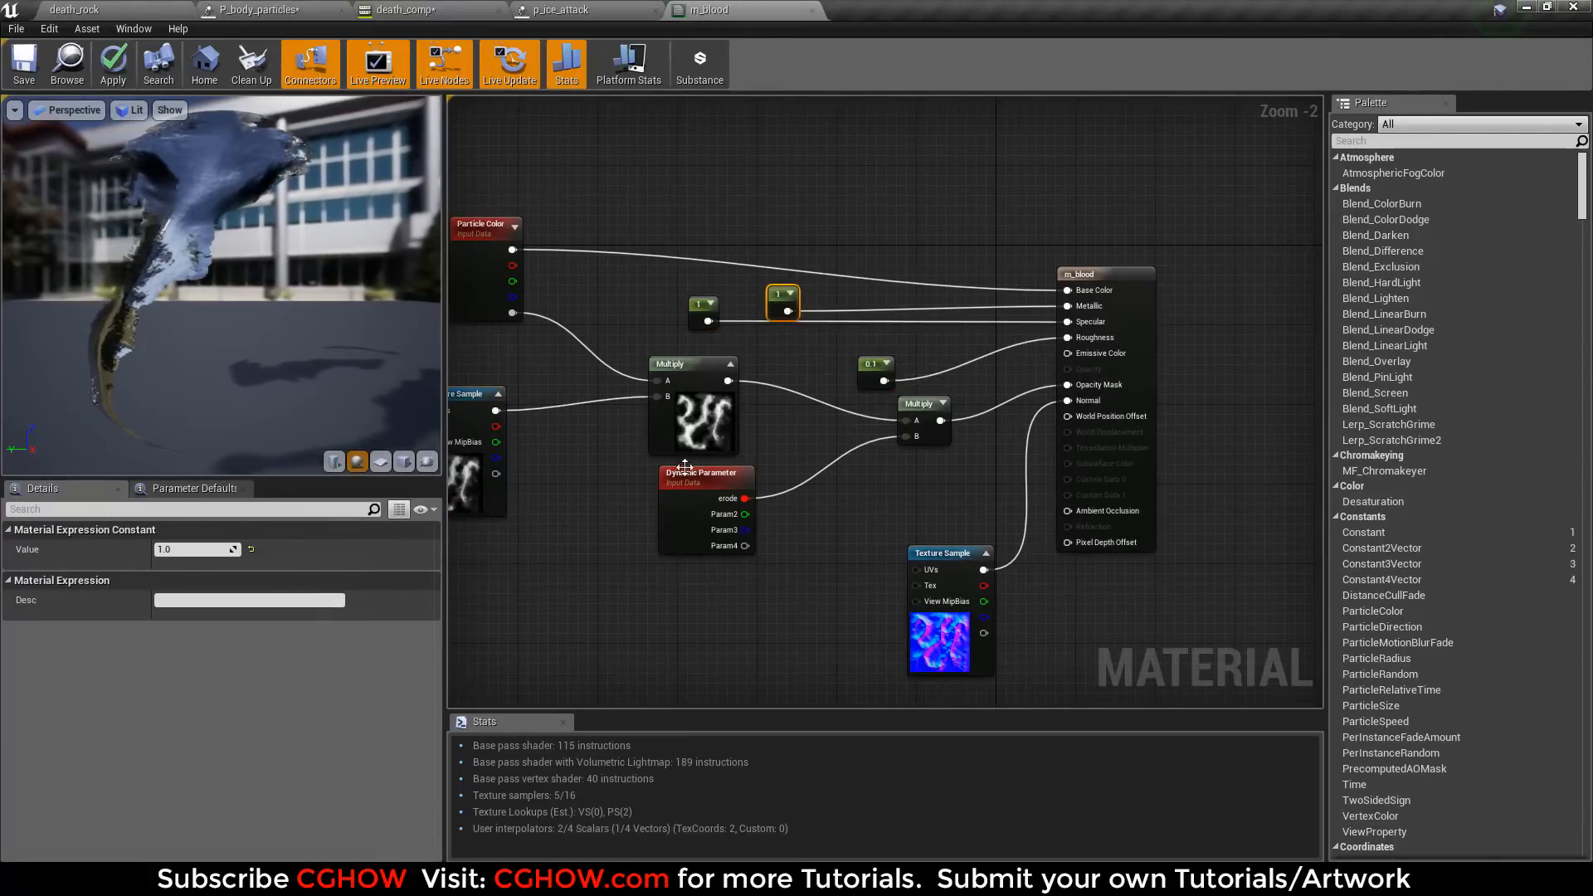
Step: Move the Dynamic Parameter and first Multiply nodes apart, orbit the preview, and close m_blood without applying the changes
scroll(622, 559, up, 2)
drag(722, 480, 719, 534)
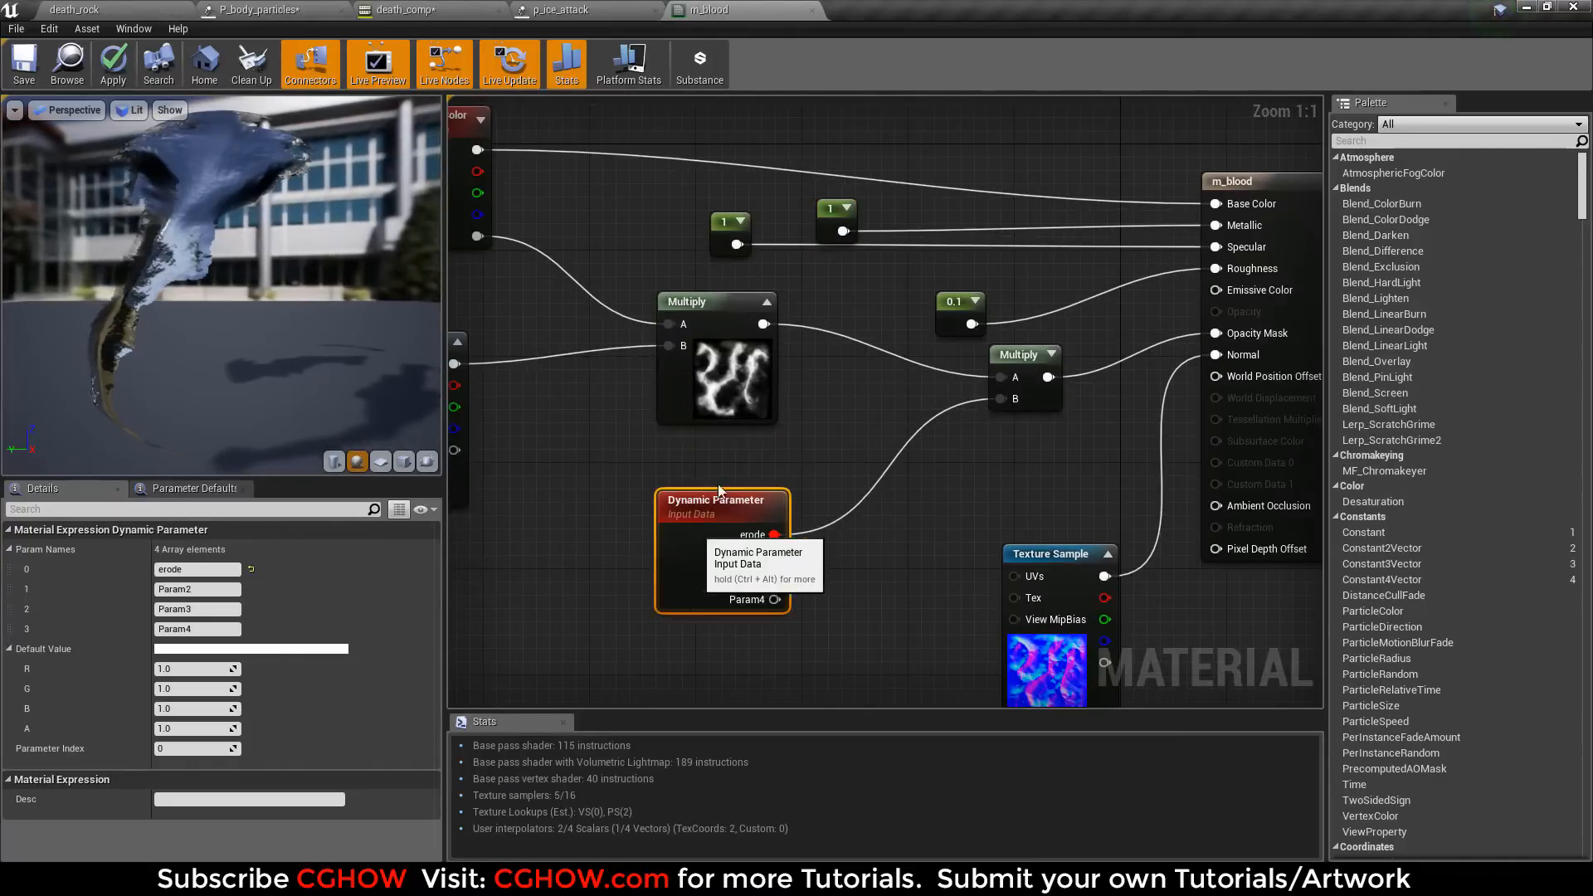
drag(720, 389, 681, 430)
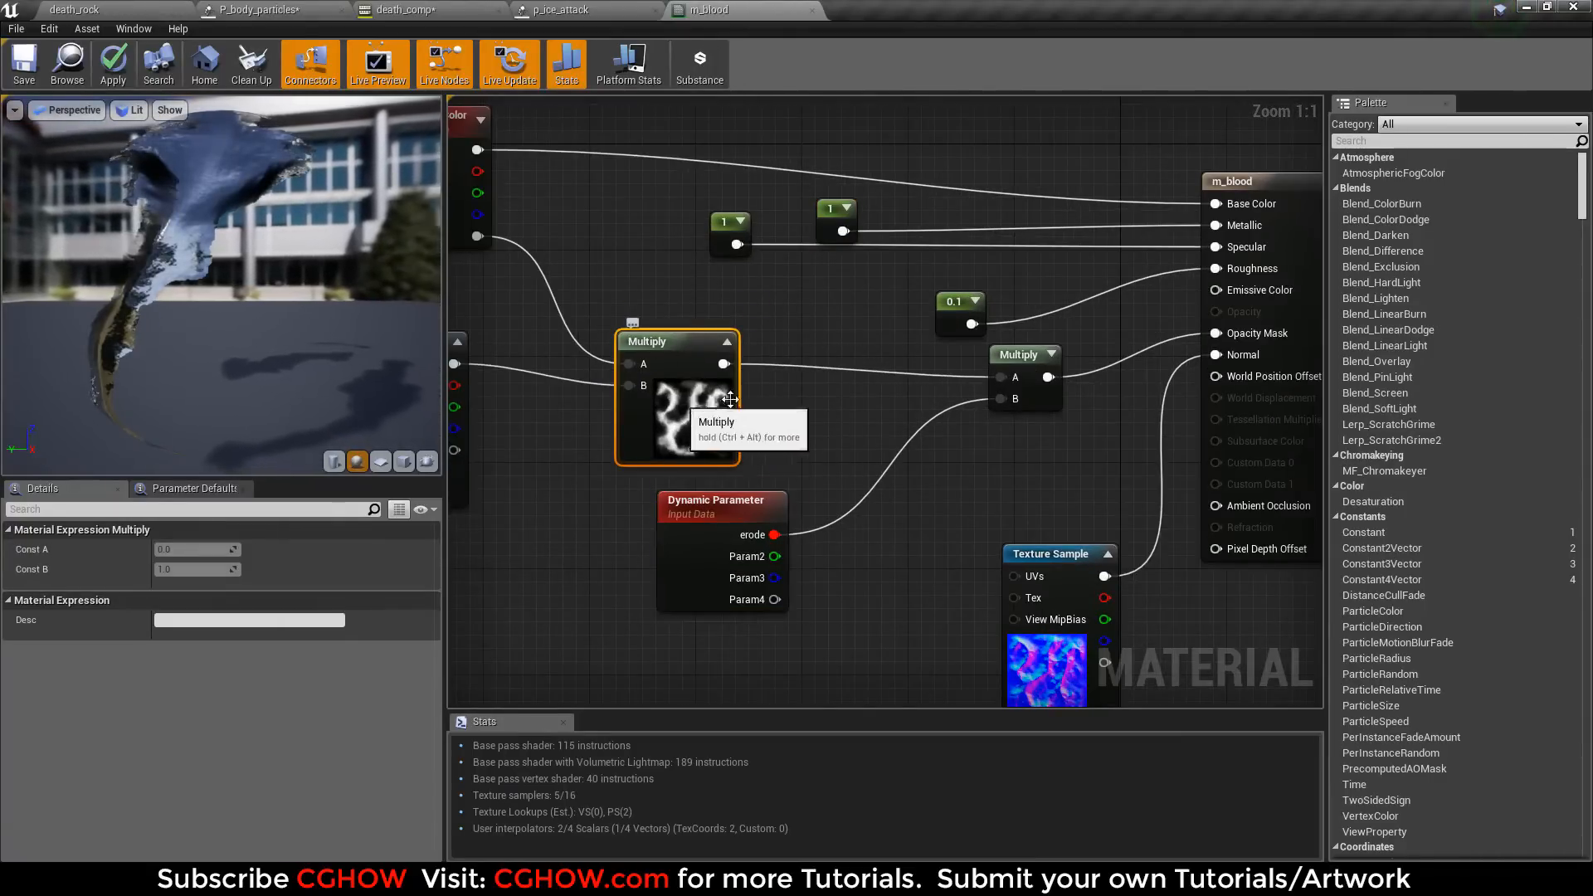
right_drag(603, 473, 684, 484)
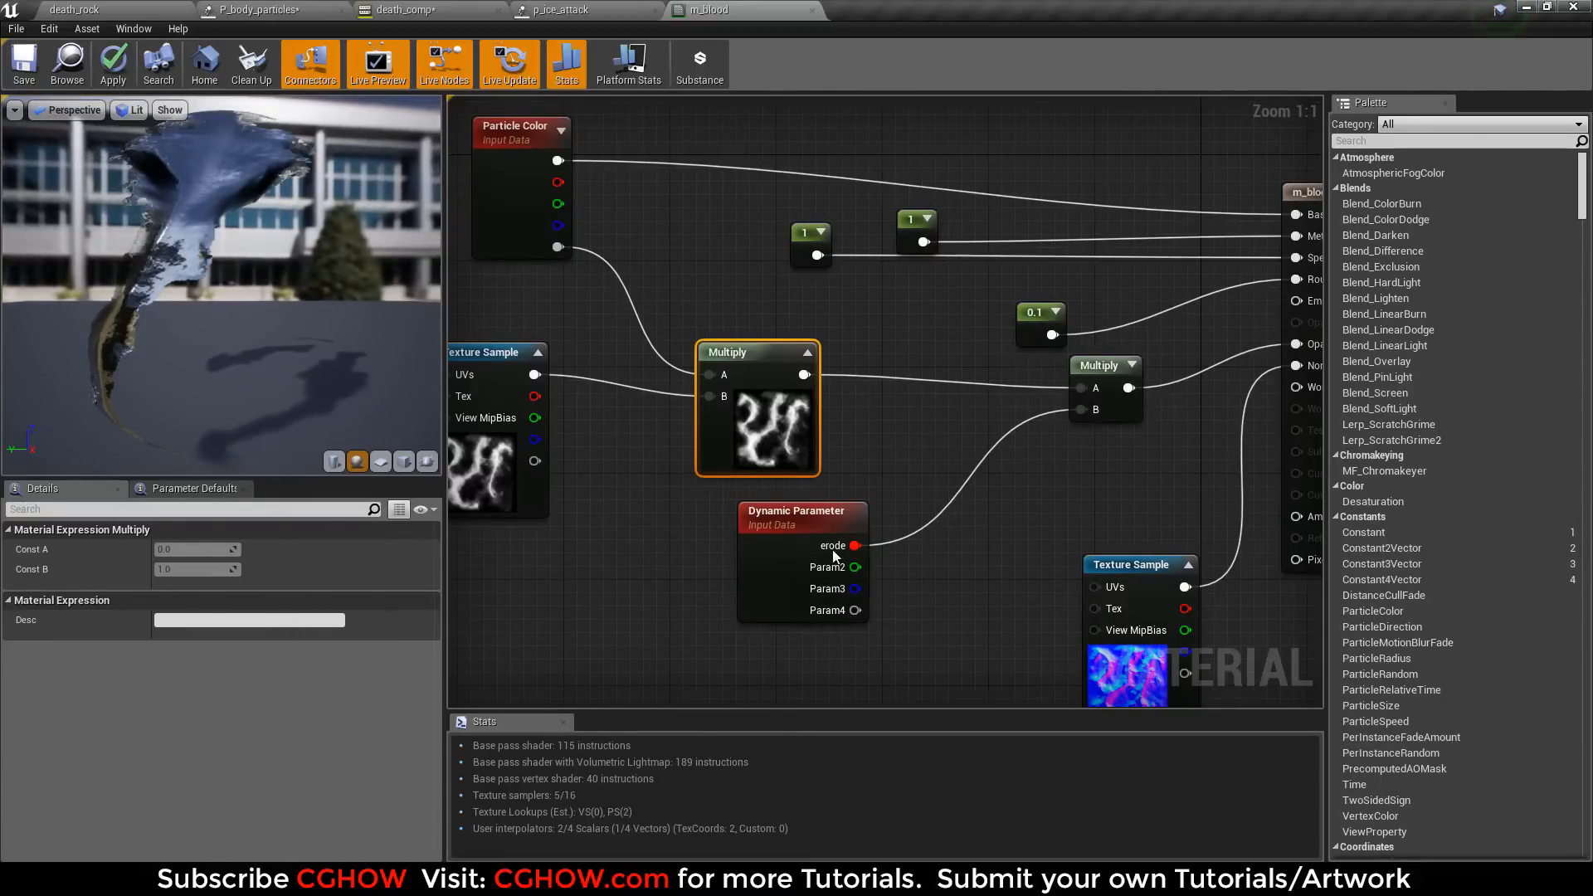
drag(757, 546, 700, 560)
right_drag(811, 629, 816, 558)
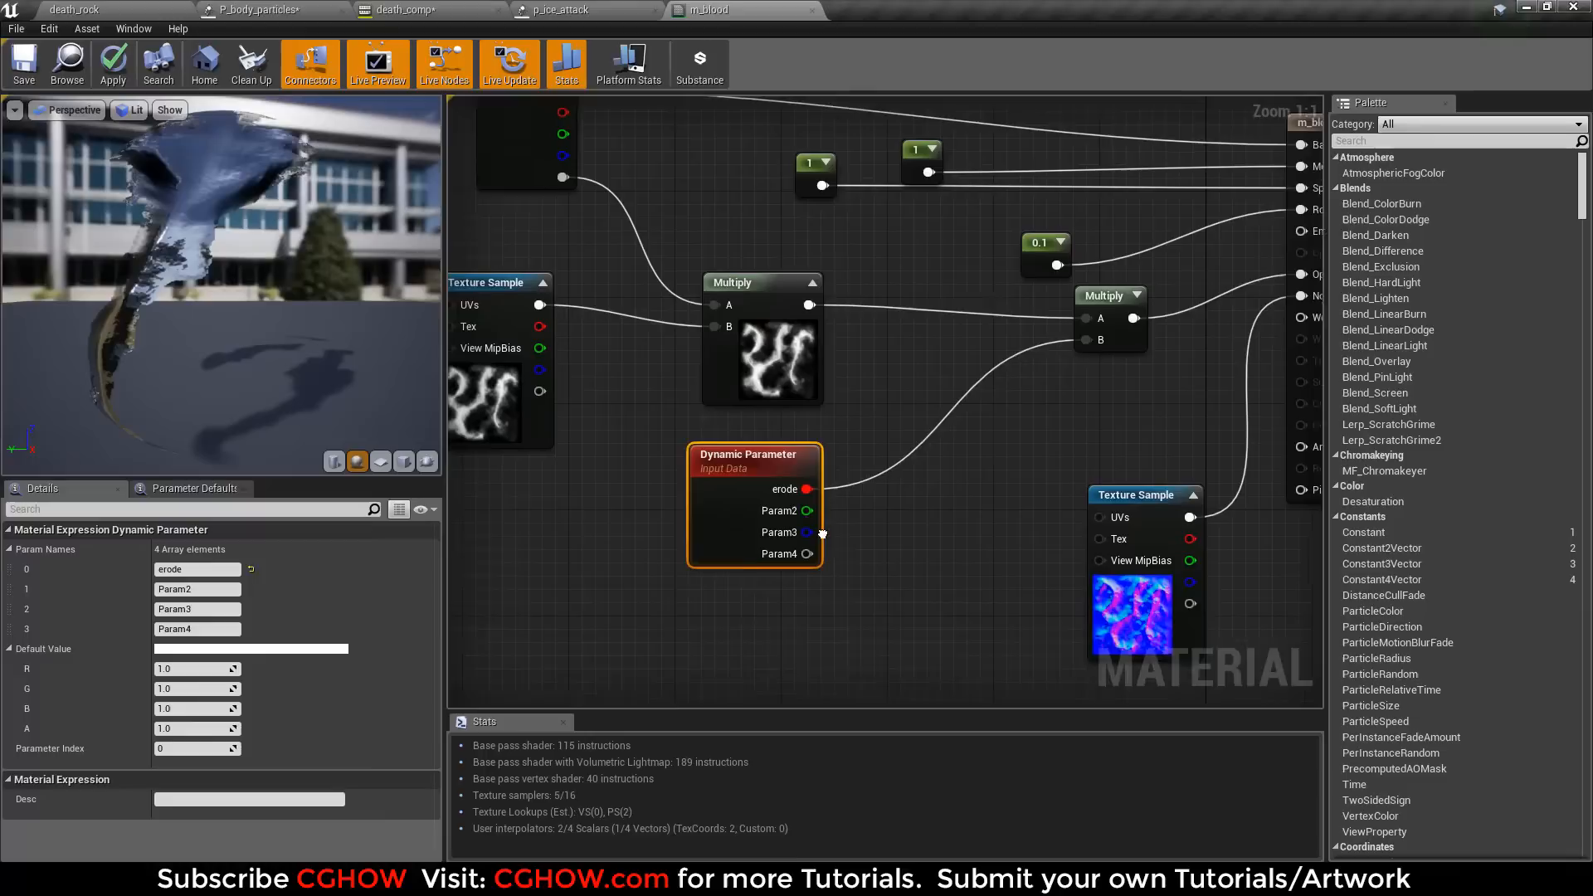
drag(201, 330, 406, 361)
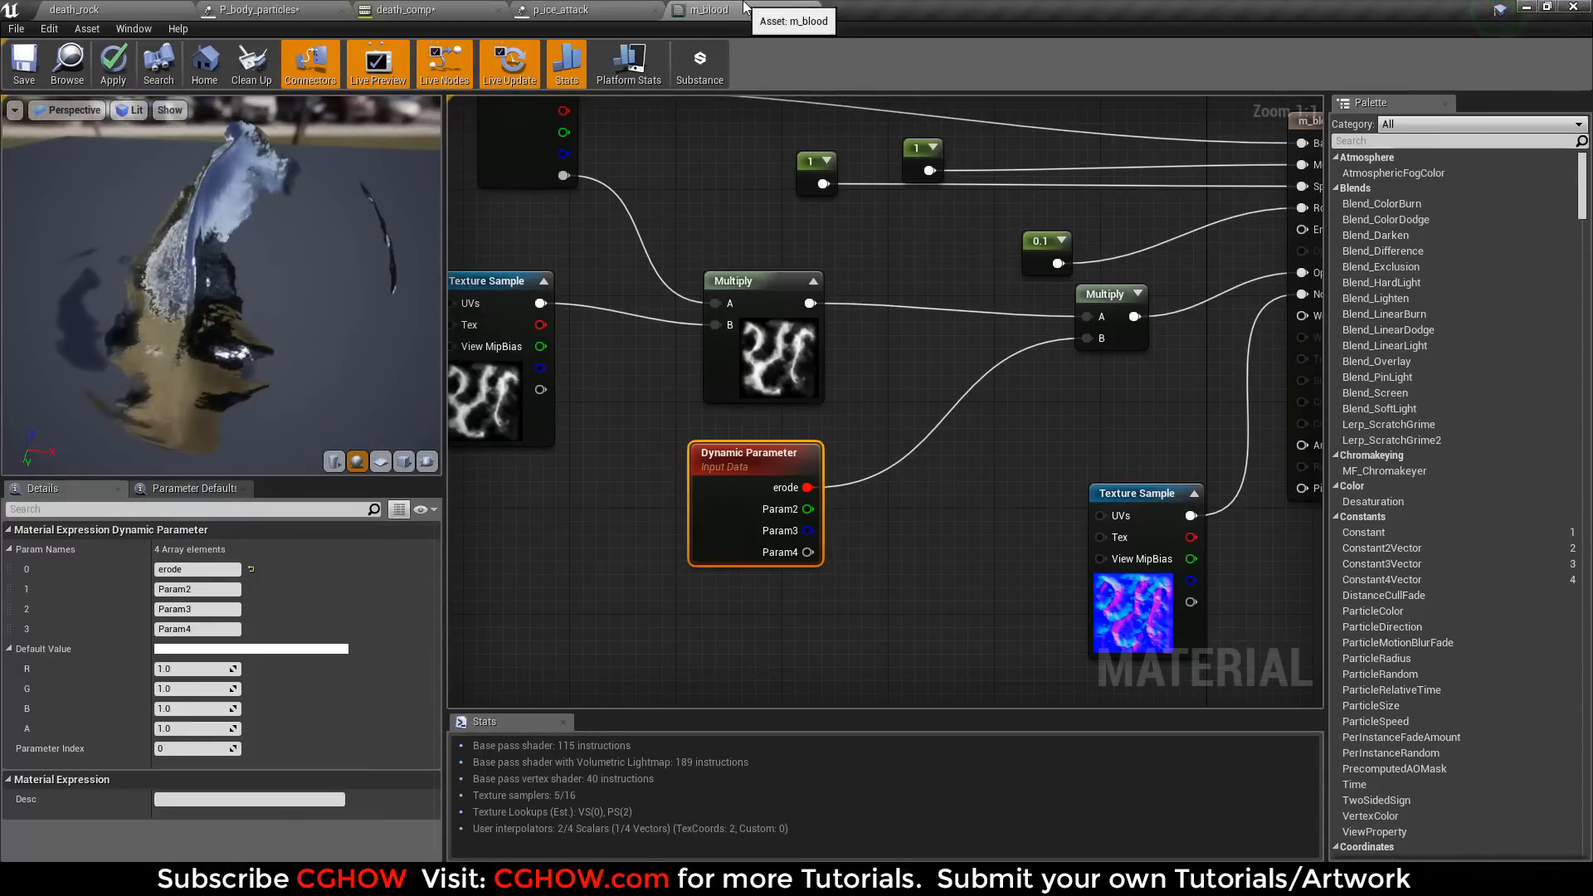
click(812, 9)
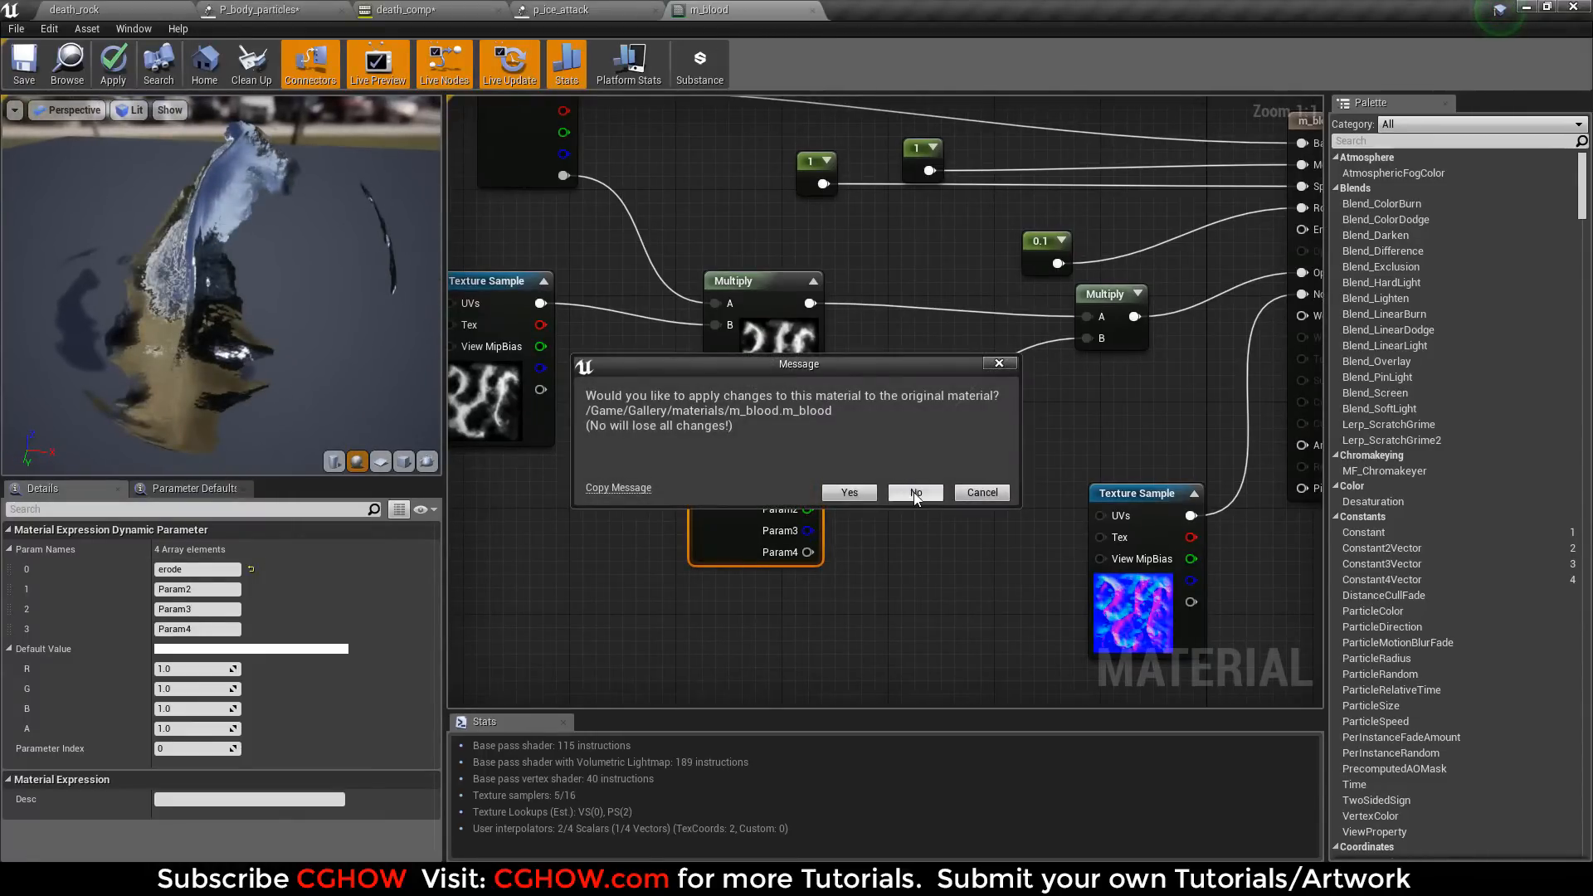
click(916, 493)
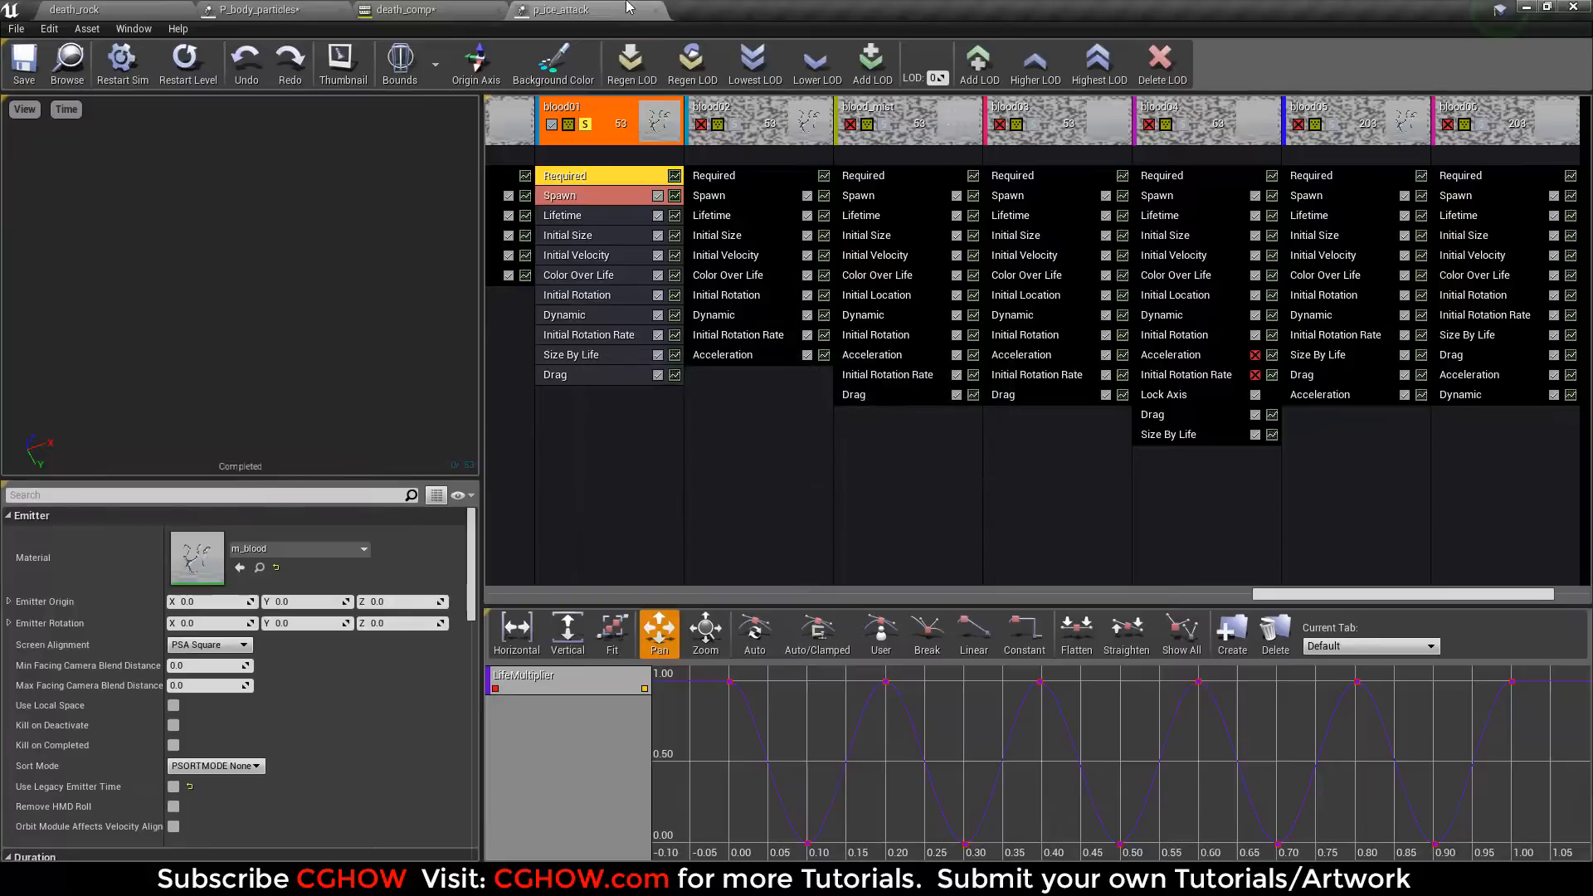
Step: View the parameter curve in blood01's Dynamic module and replay the effect at 10% animation speed to watch the erosion
click(578, 320)
scroll(214, 647, down, 5)
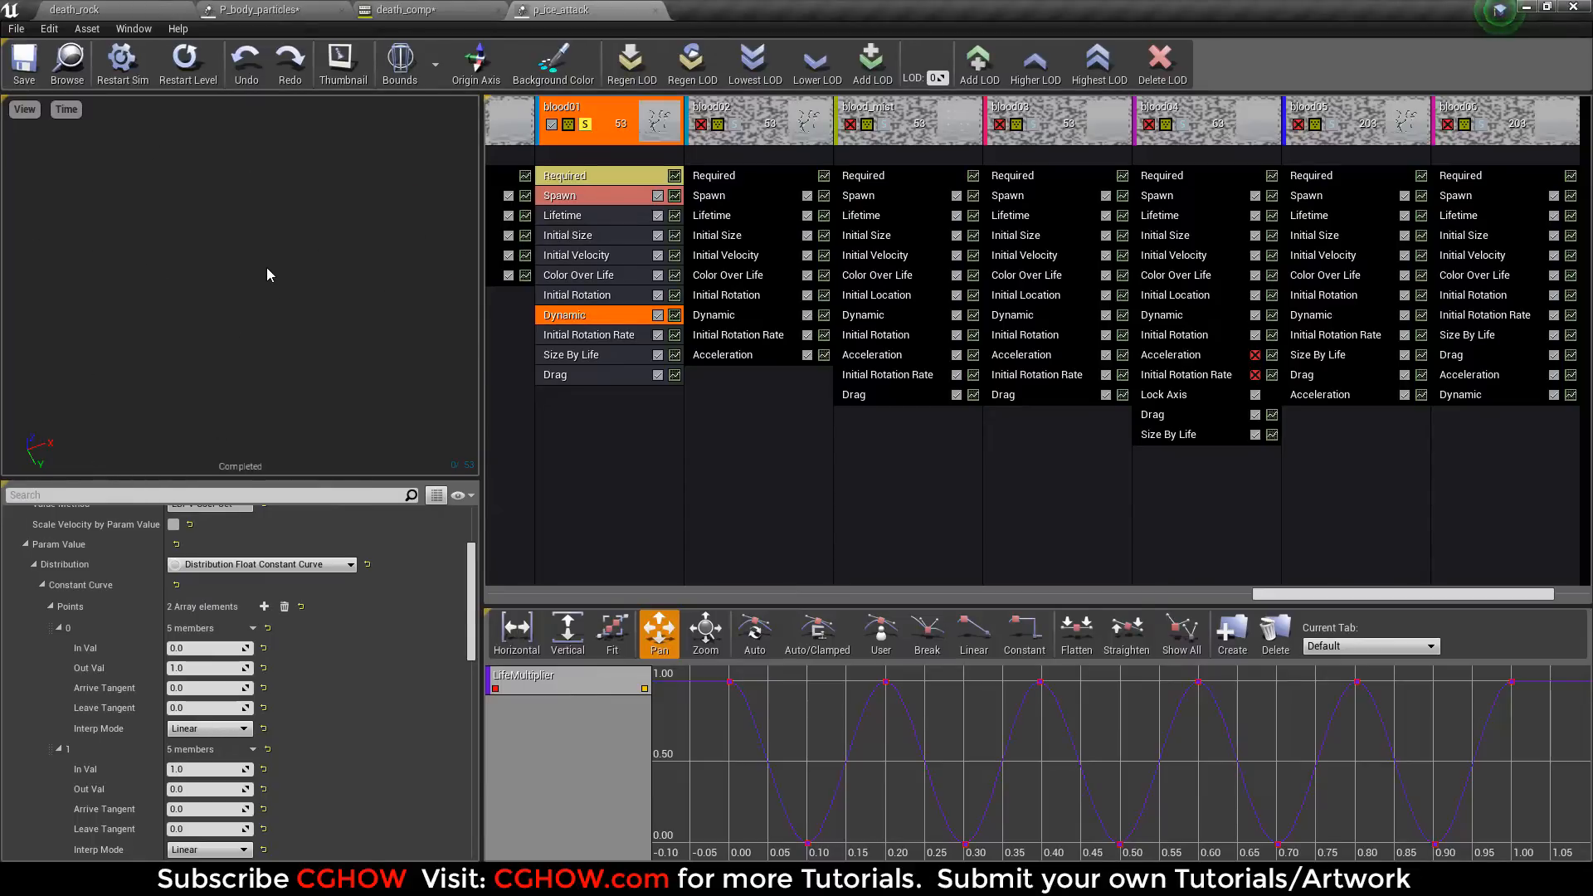
click(67, 109)
mouse_move(91, 188)
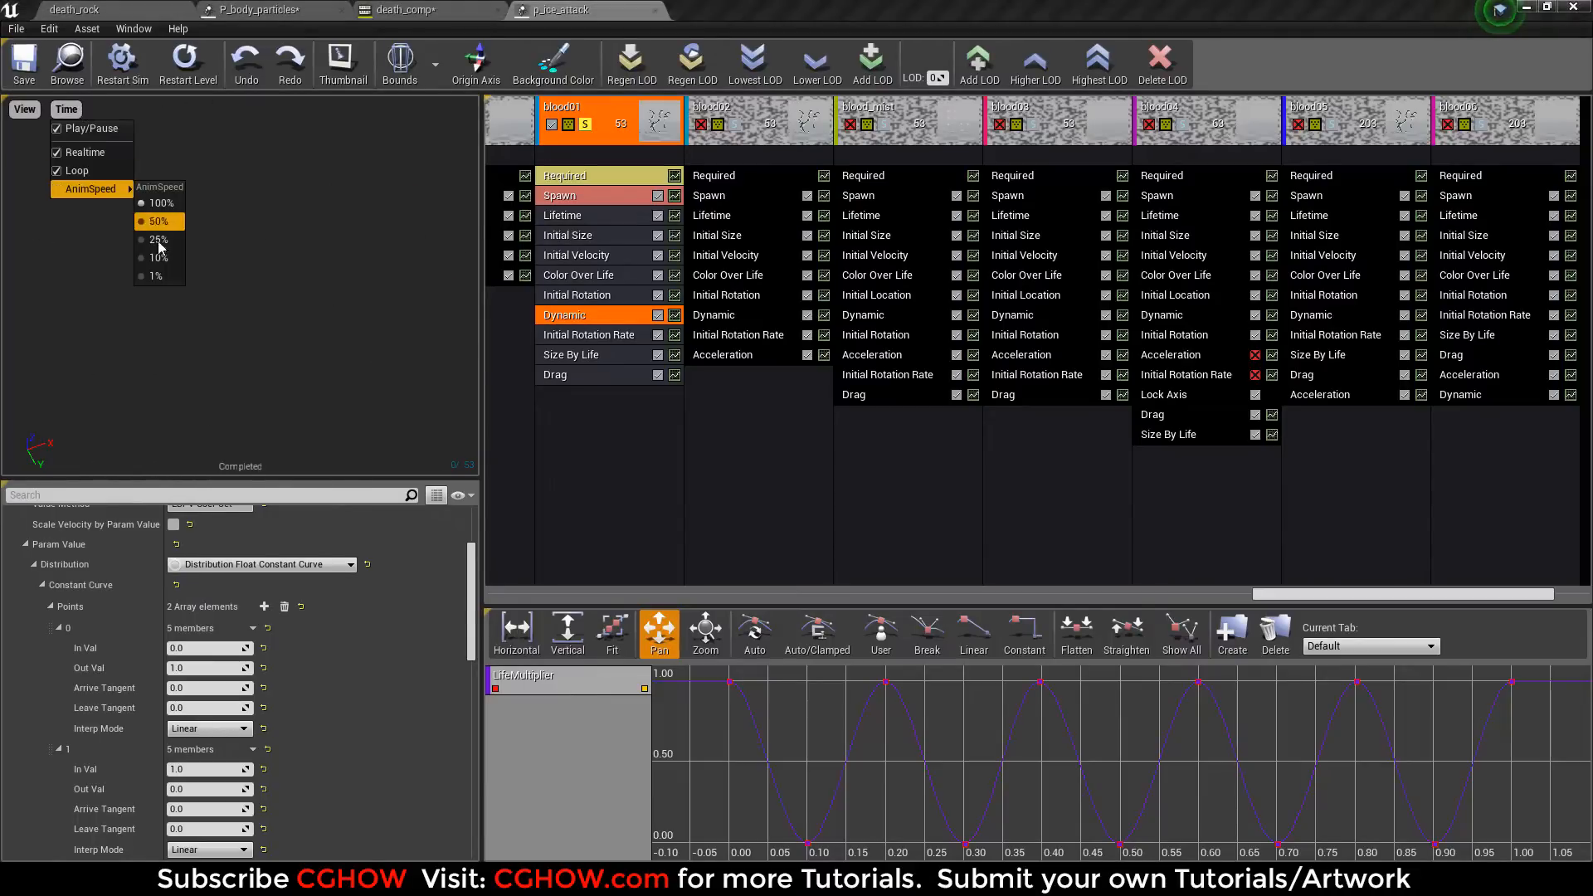
click(159, 242)
click(184, 63)
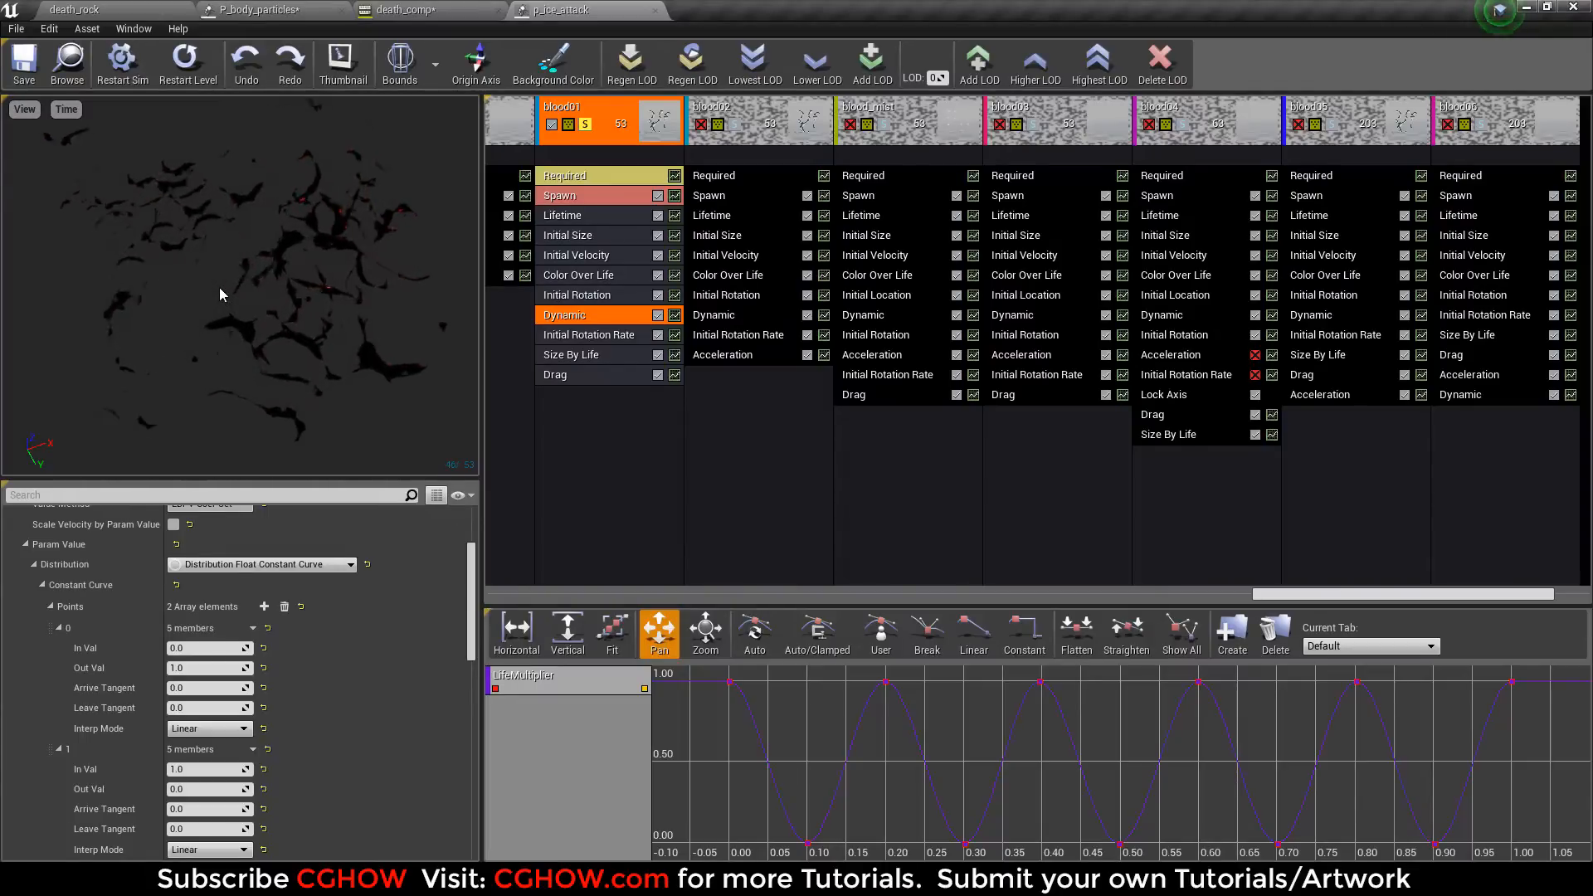
click(192, 73)
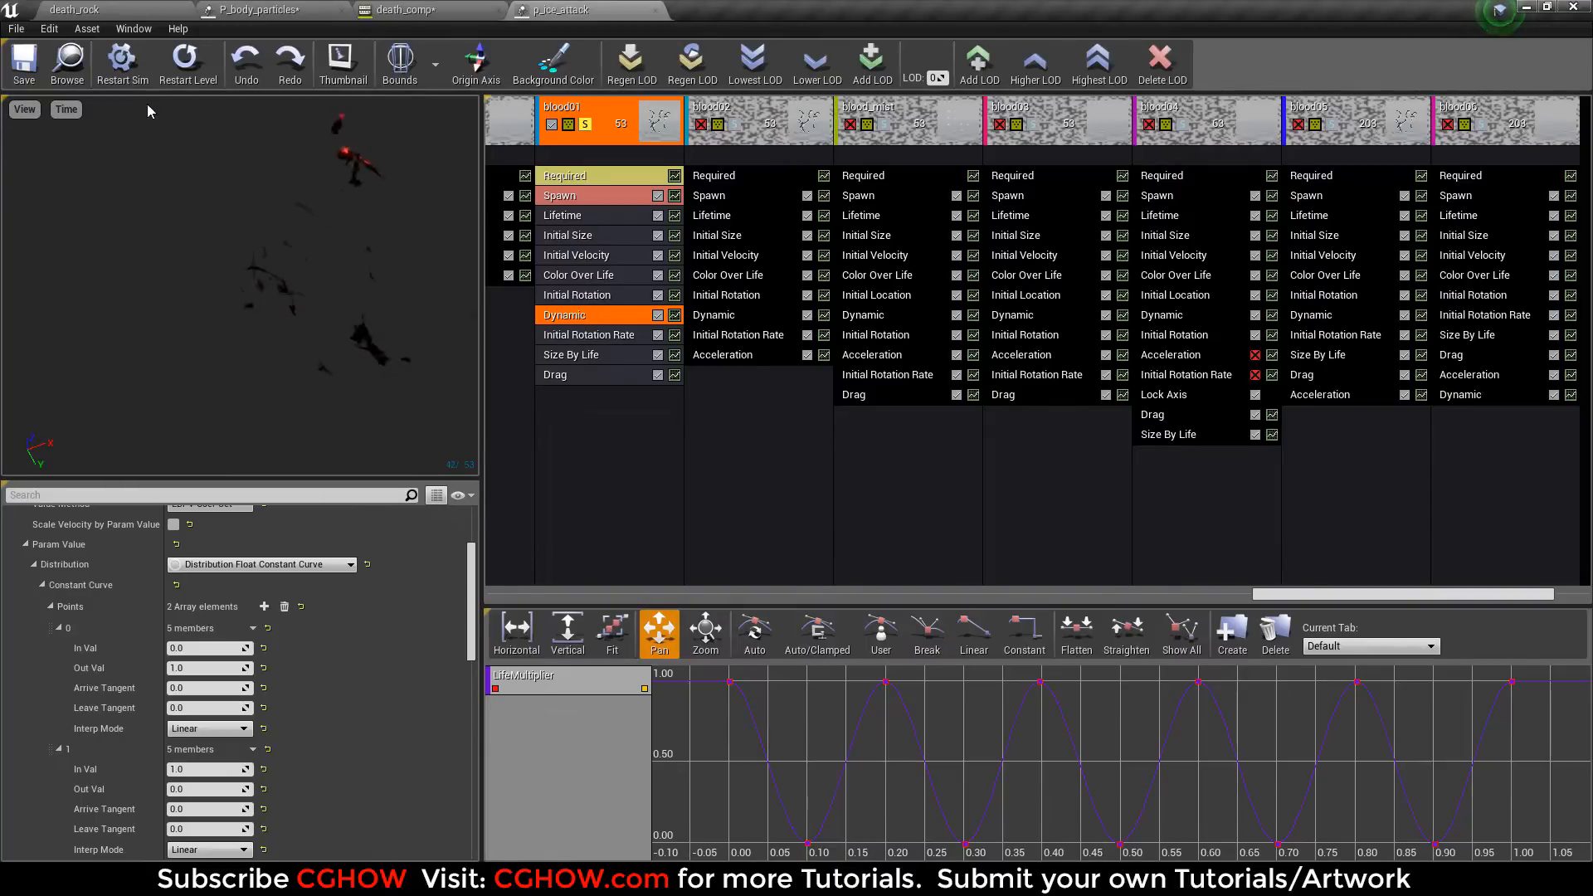
click(186, 65)
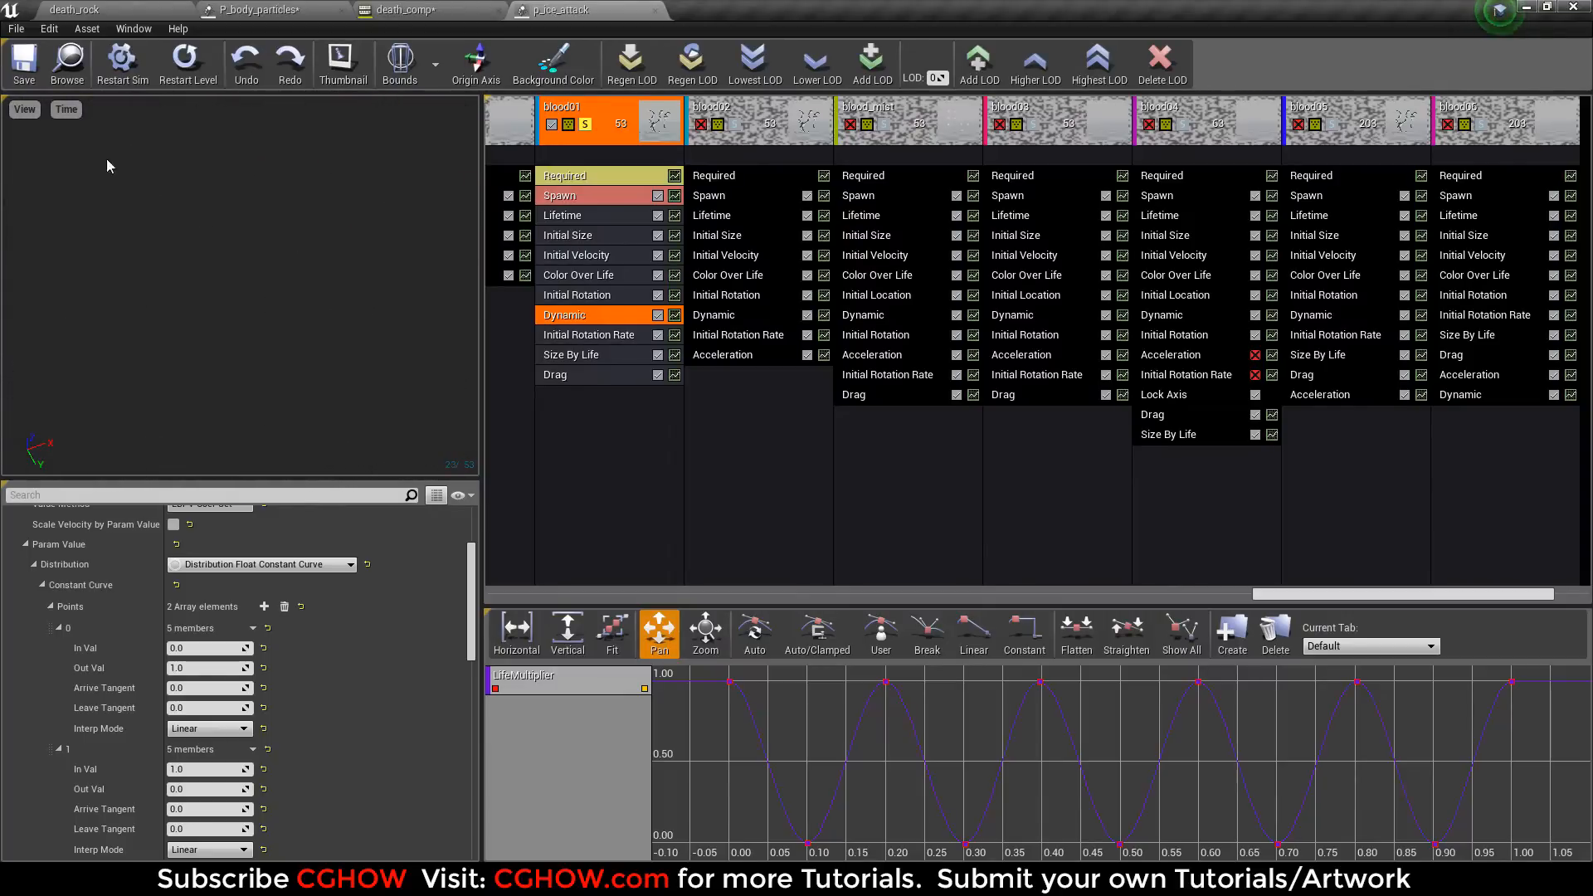
Step: Set the particle preview's animation speed back to 100%
click(66, 109)
mouse_move(116, 189)
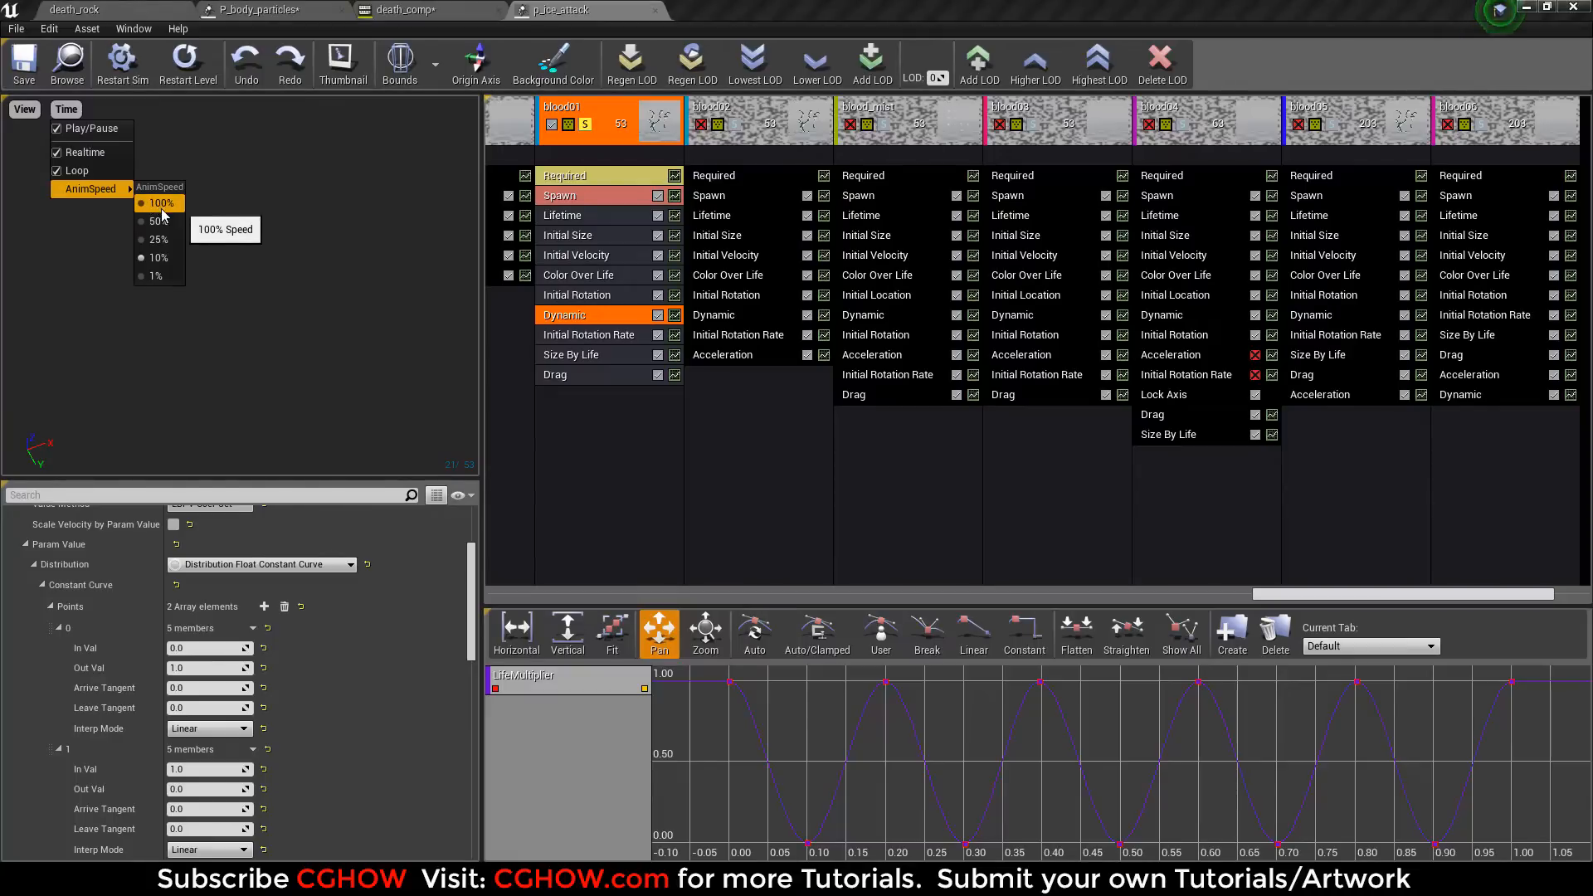
click(162, 209)
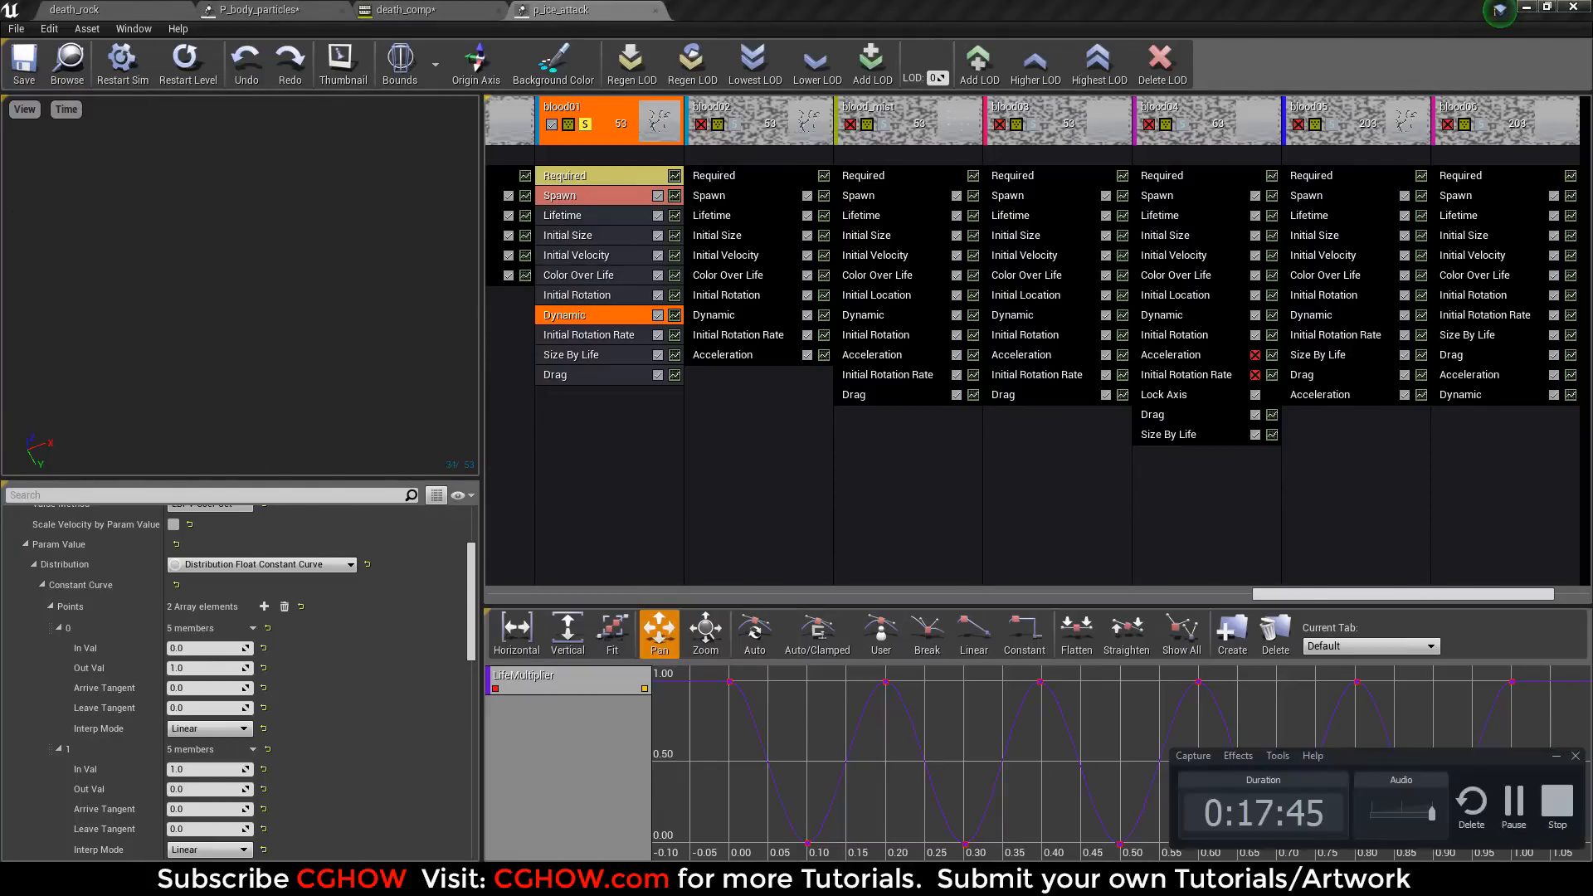
click(1498, 803)
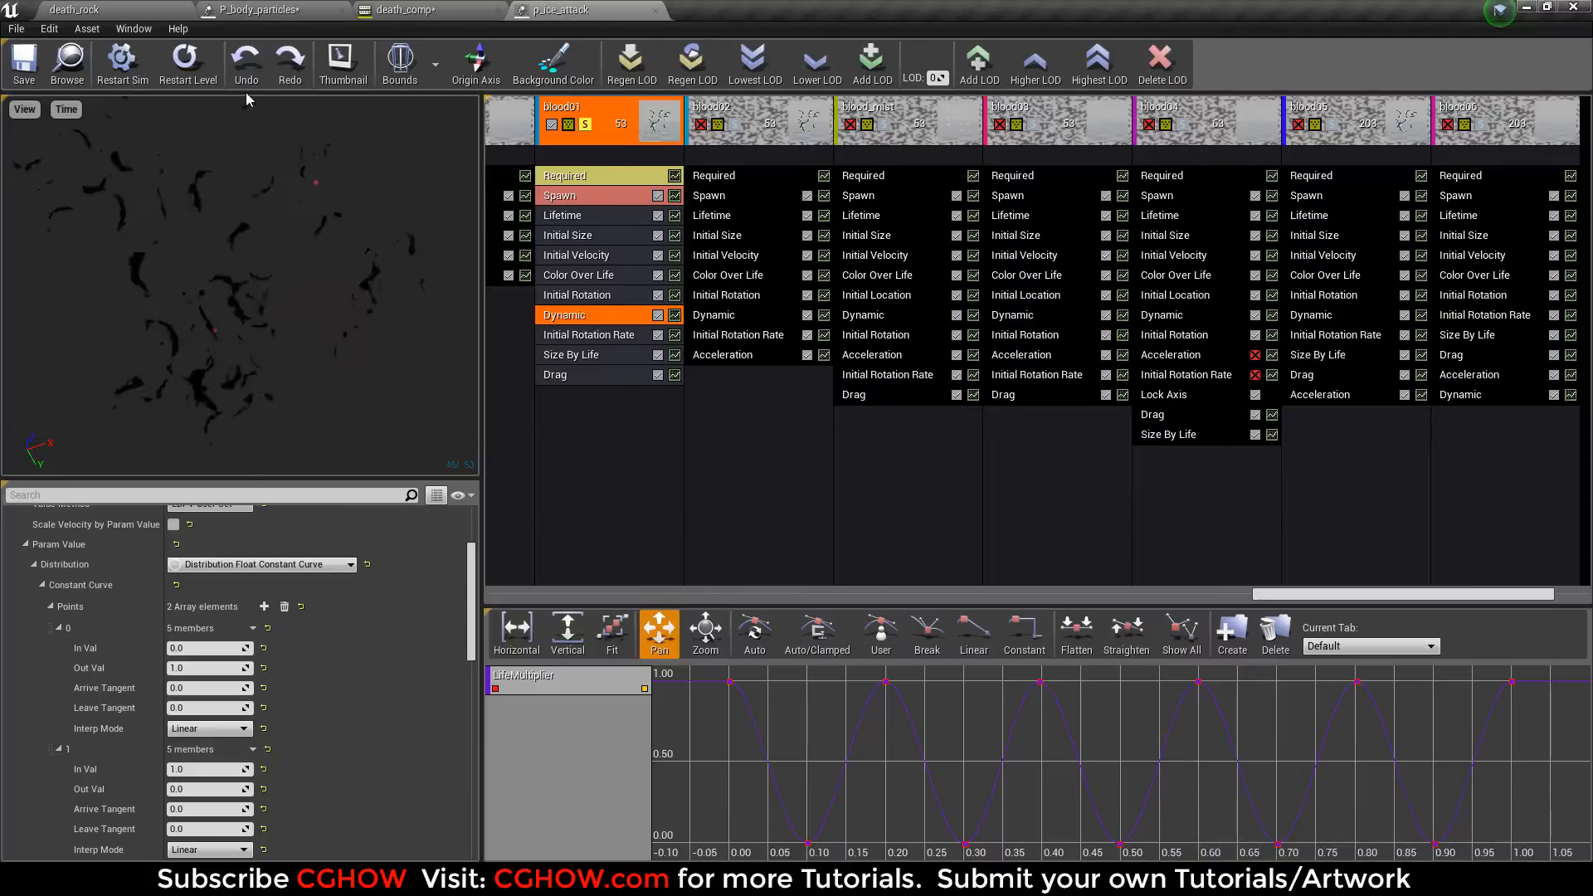
Step: Swap the solo from blood01 to blood02, replay the effect several times, and restore all emitters
click(190, 63)
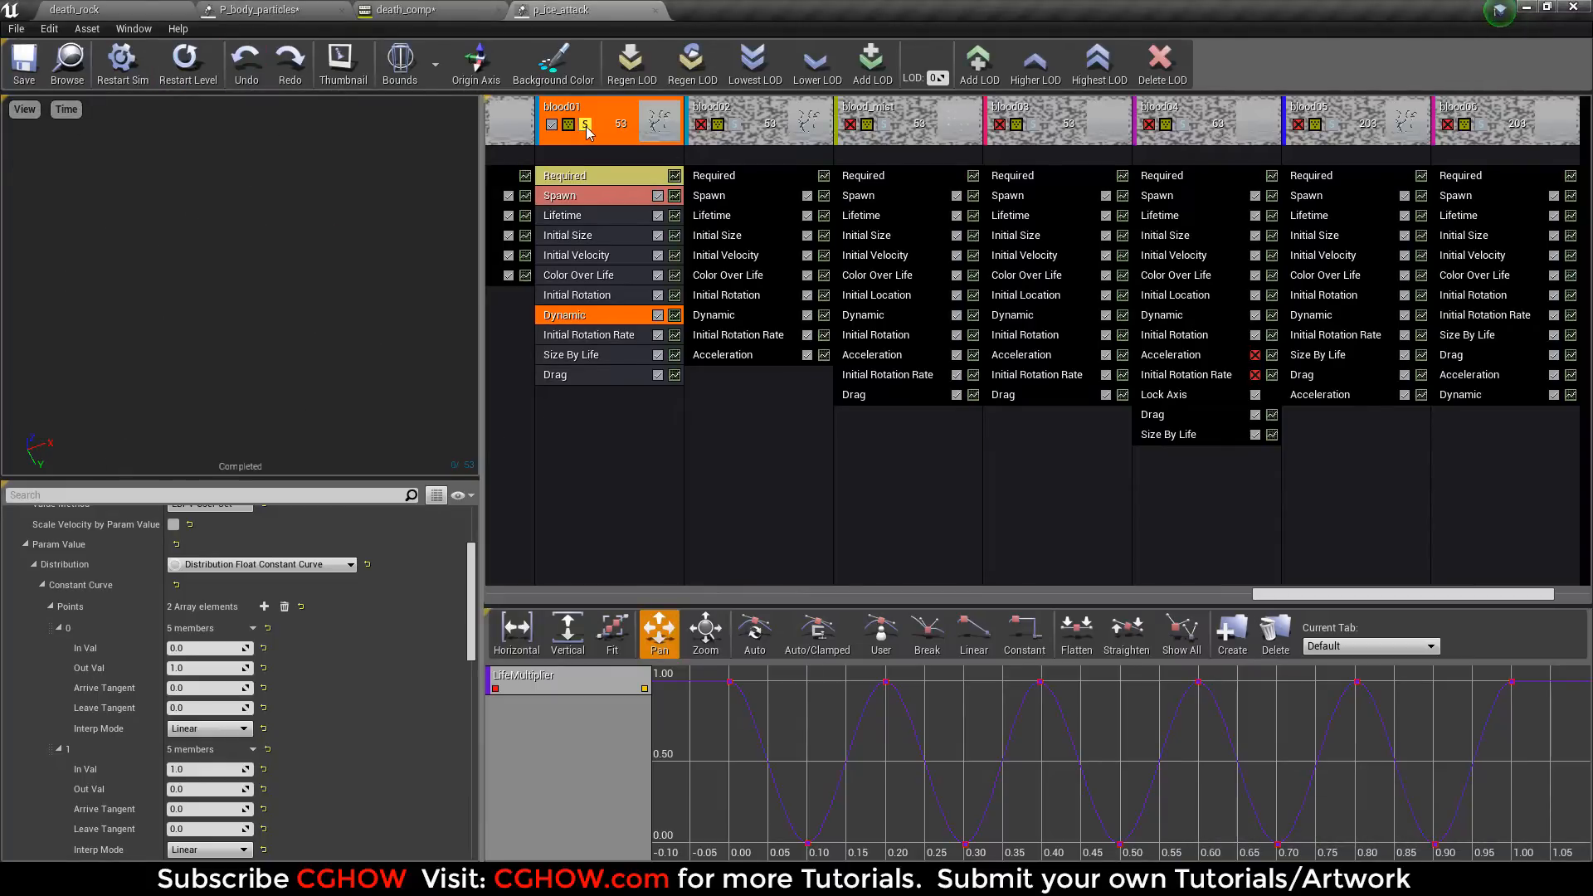
click(585, 125)
click(734, 125)
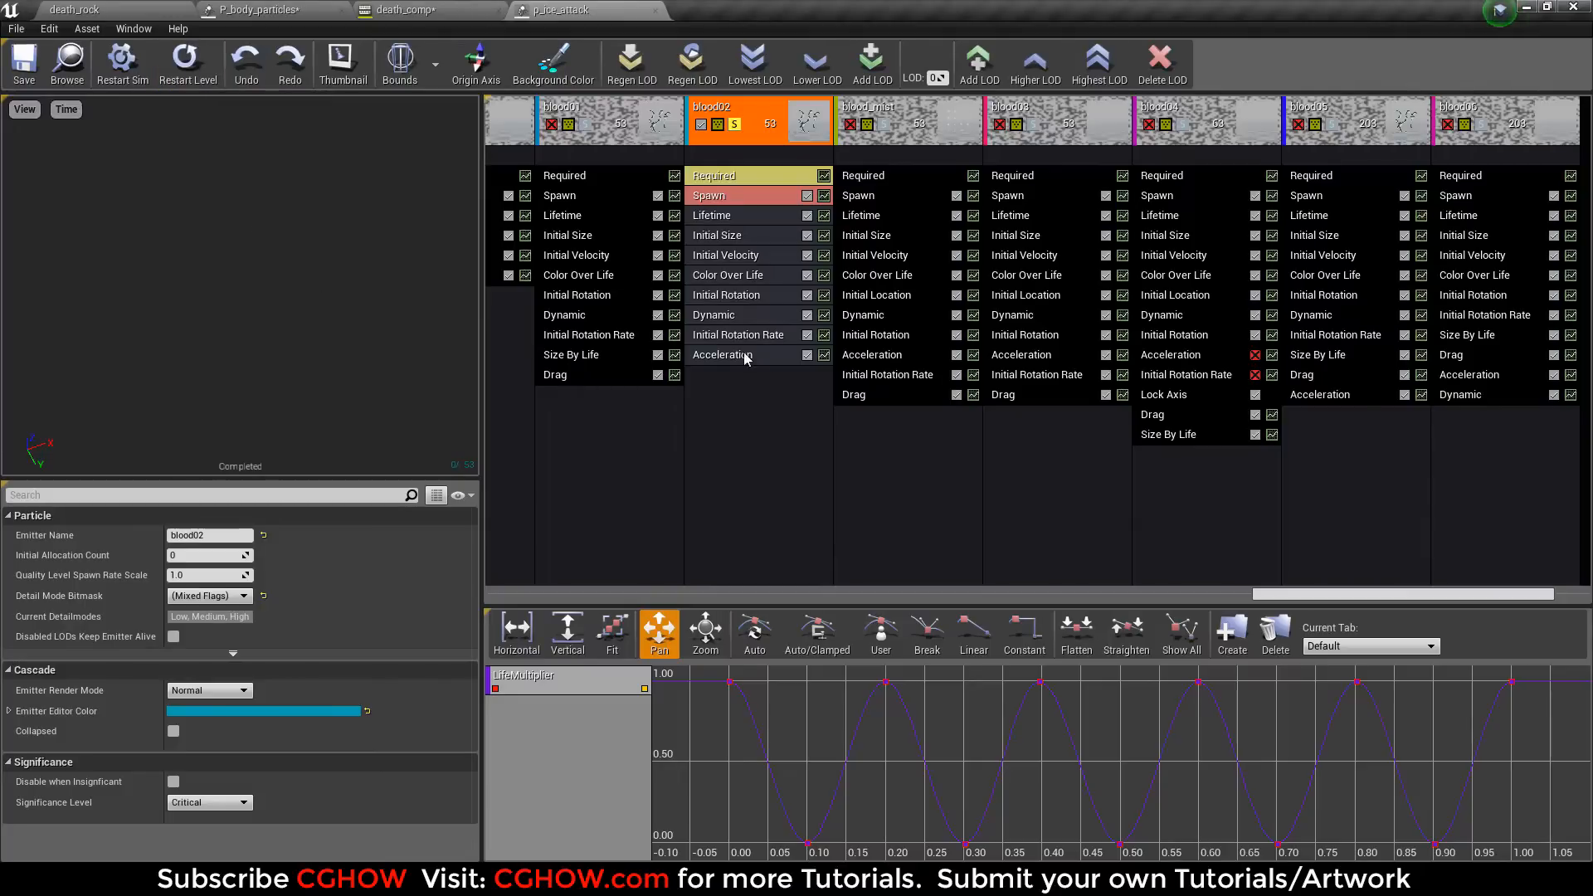
click(195, 80)
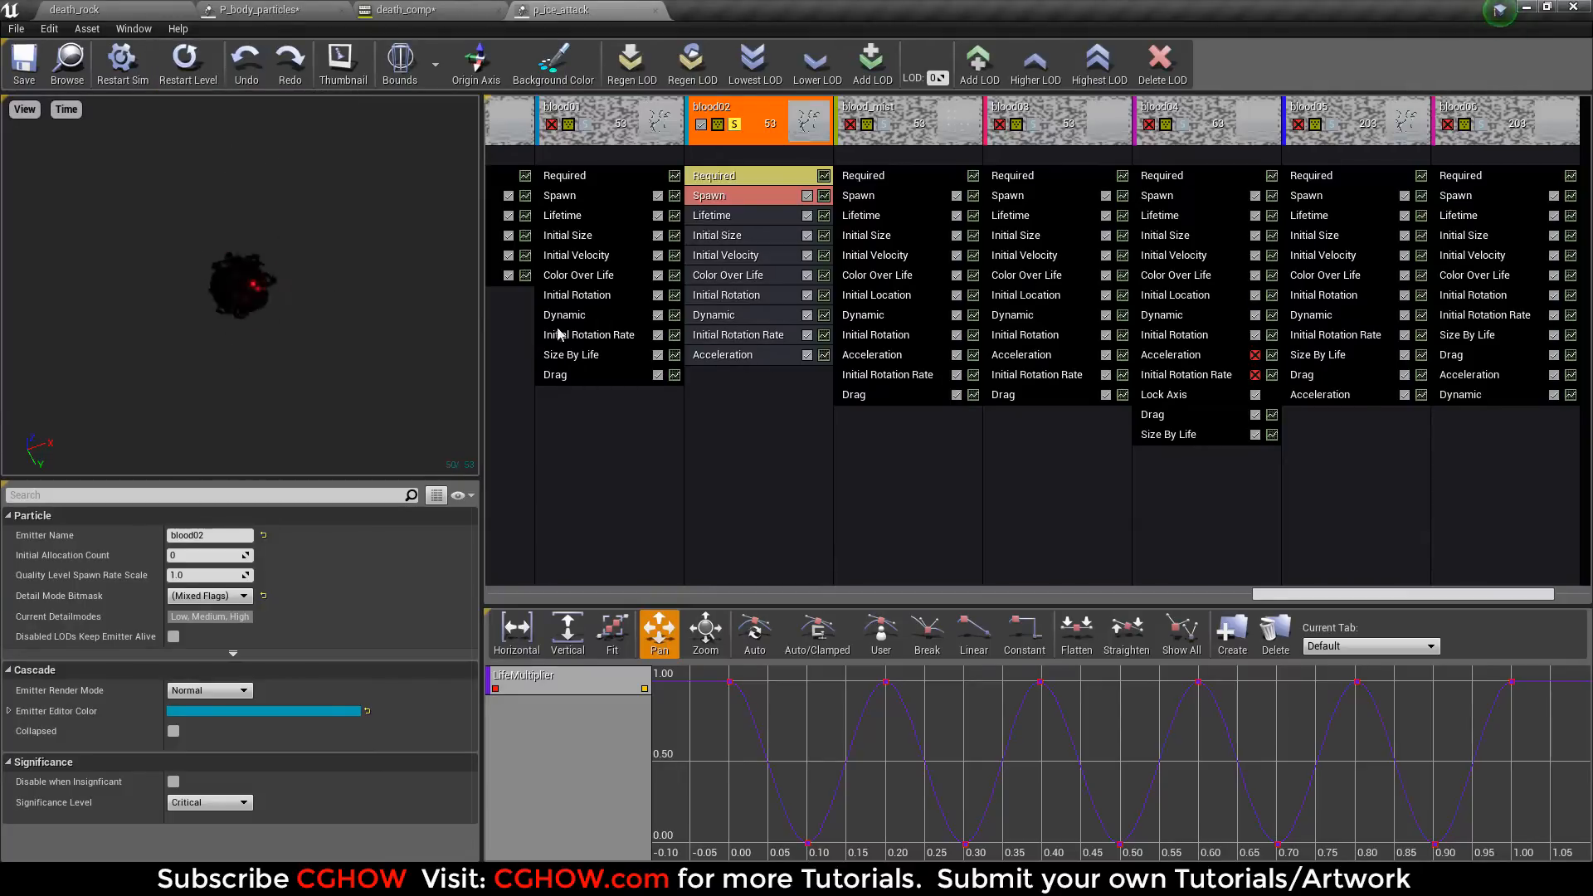
click(188, 62)
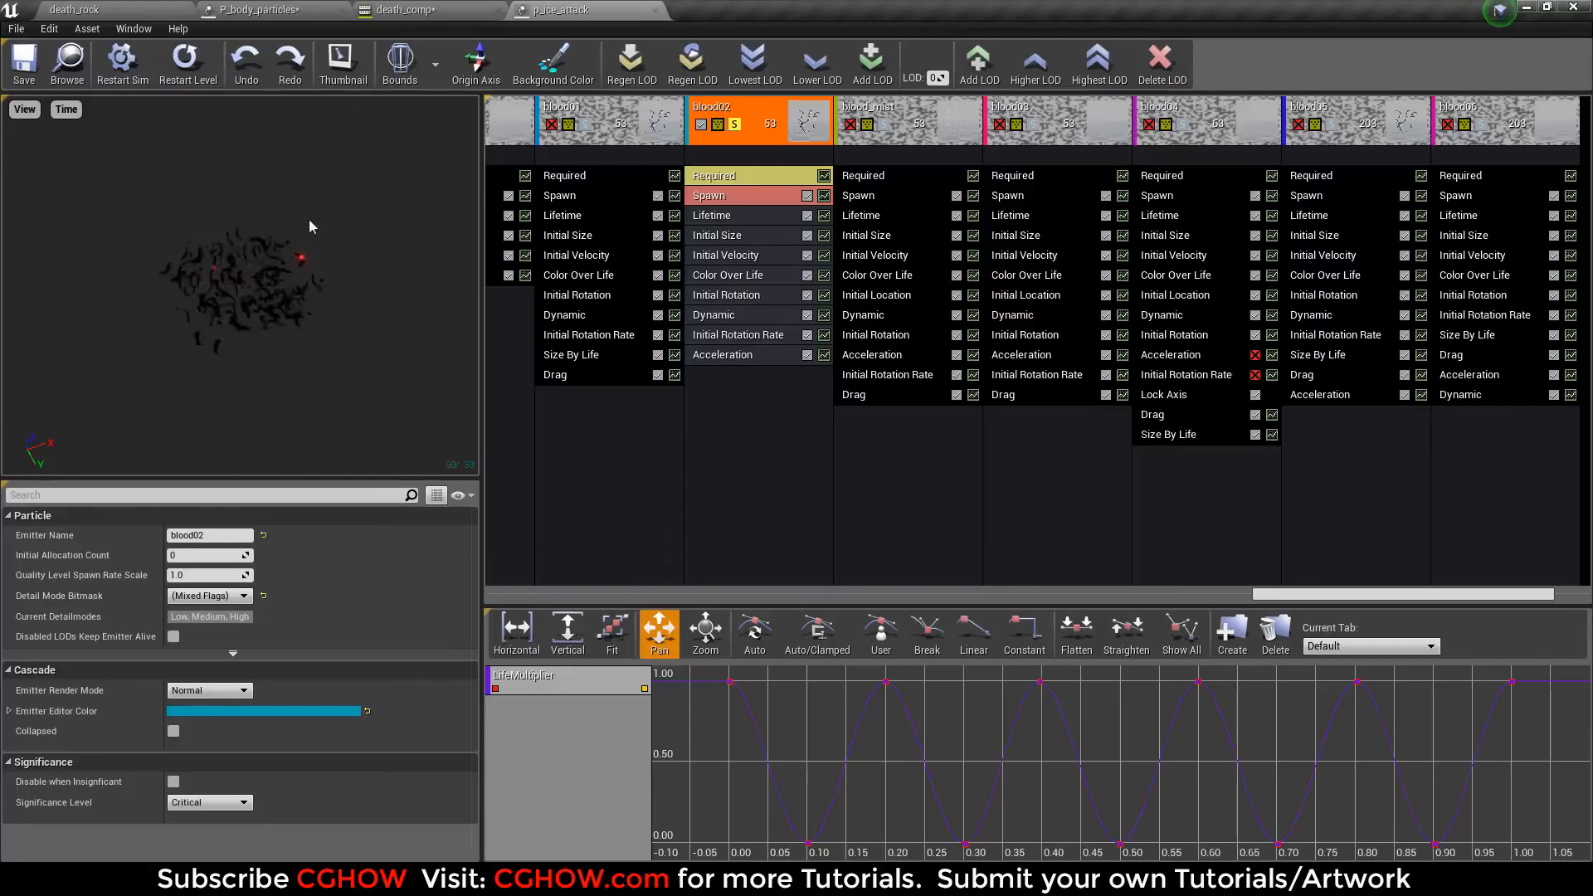
click(188, 62)
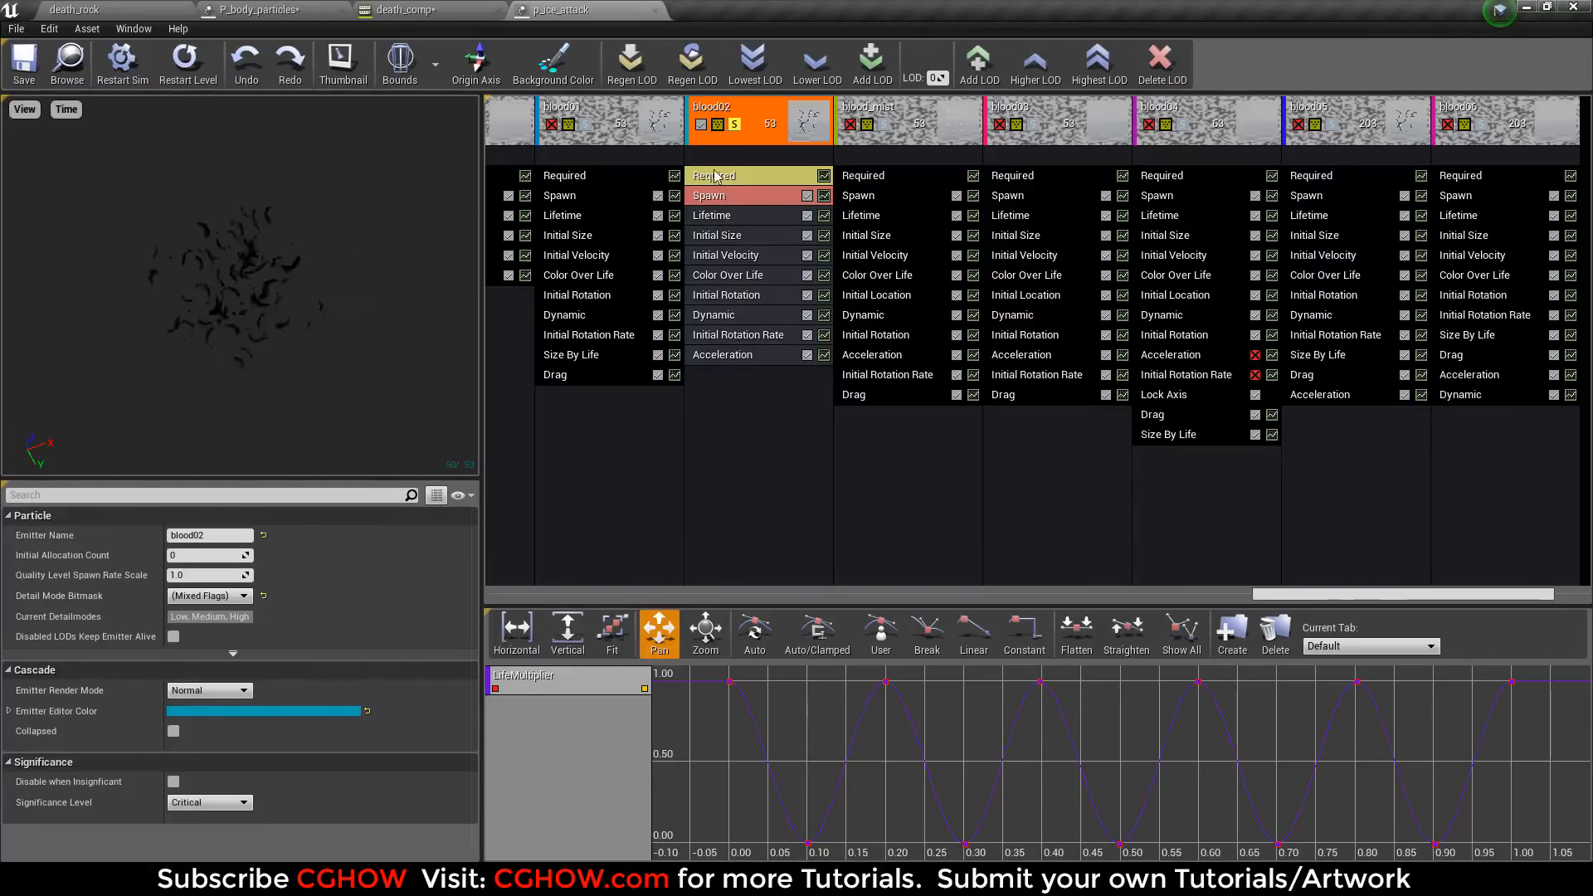
click(734, 125)
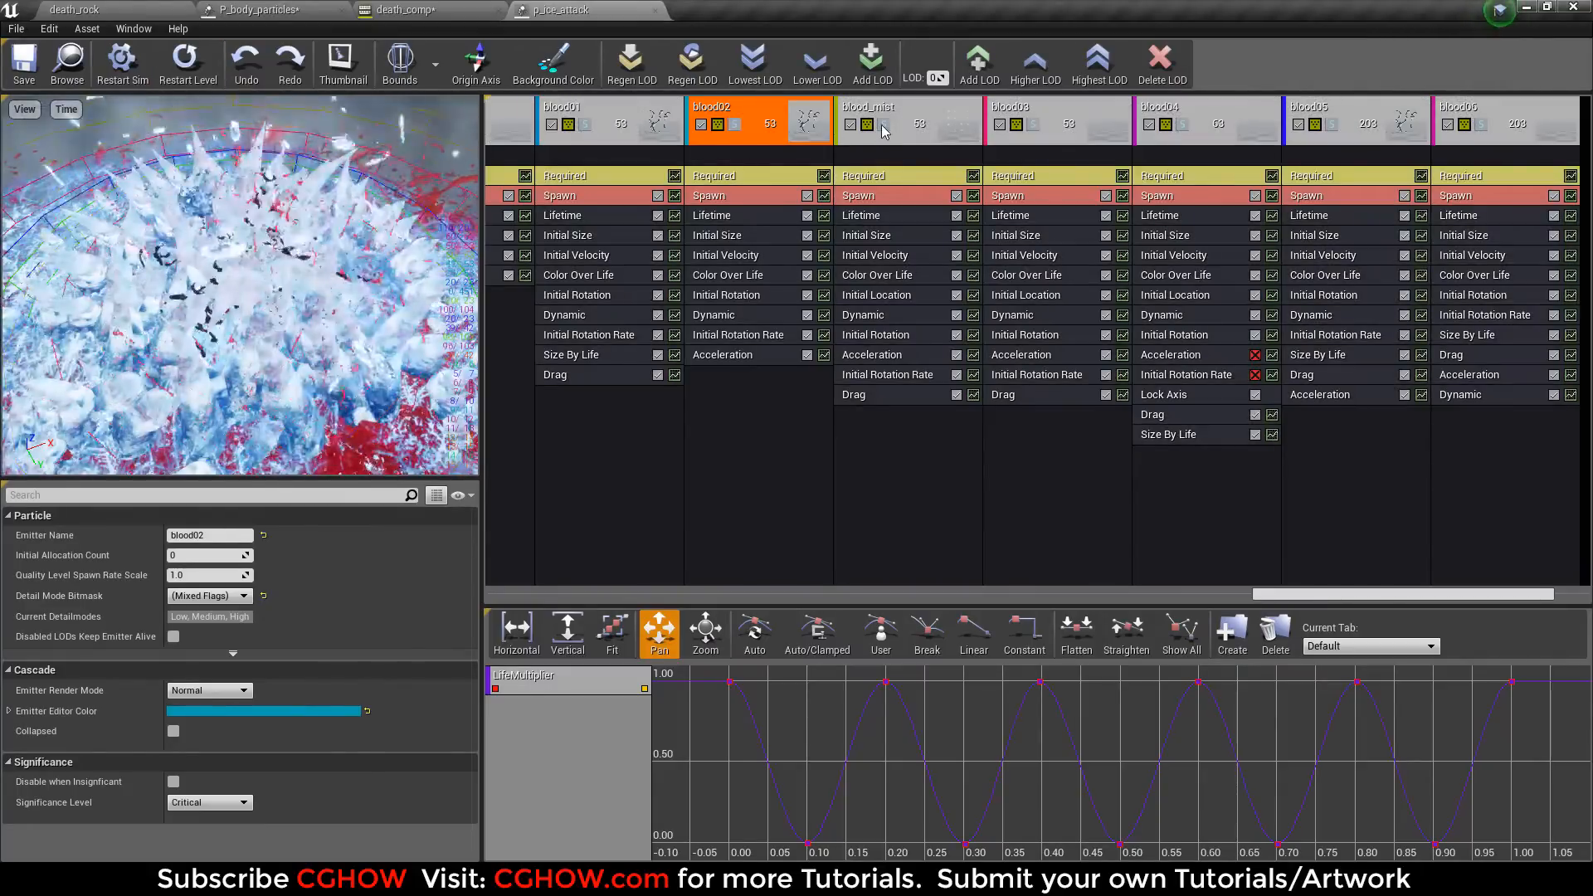
Step: Solo the blood_mist emitter and replay the effect to watch it alone
click(884, 124)
click(187, 63)
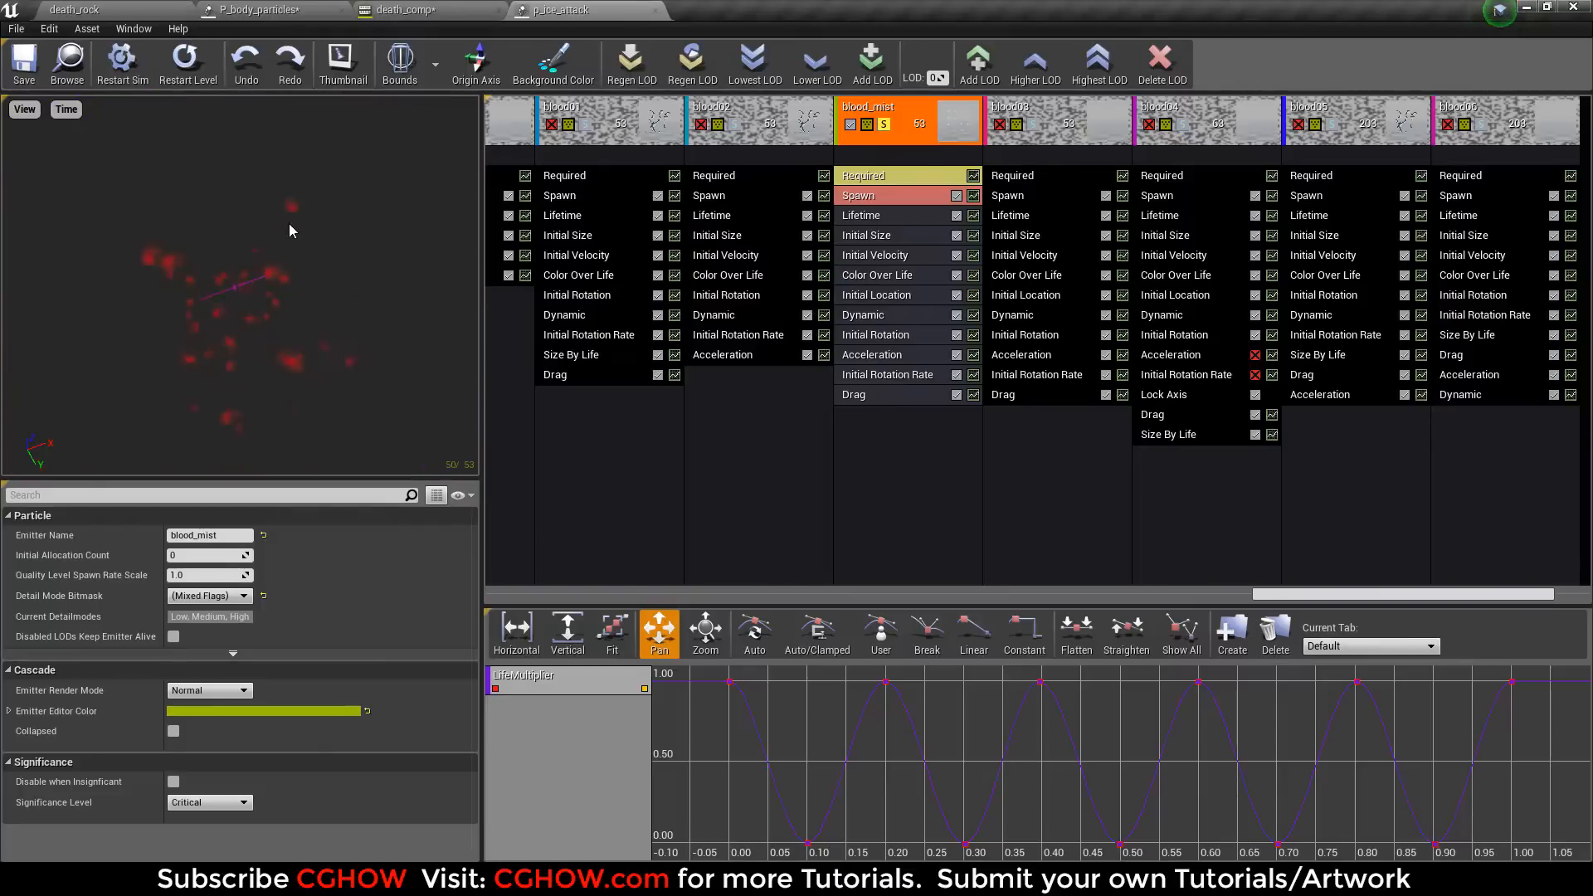
click(206, 79)
Step: Open m_smoke01 from blood_mist's Required module, inspect the textures in its two Texture Sample nodes, and close the material
click(863, 175)
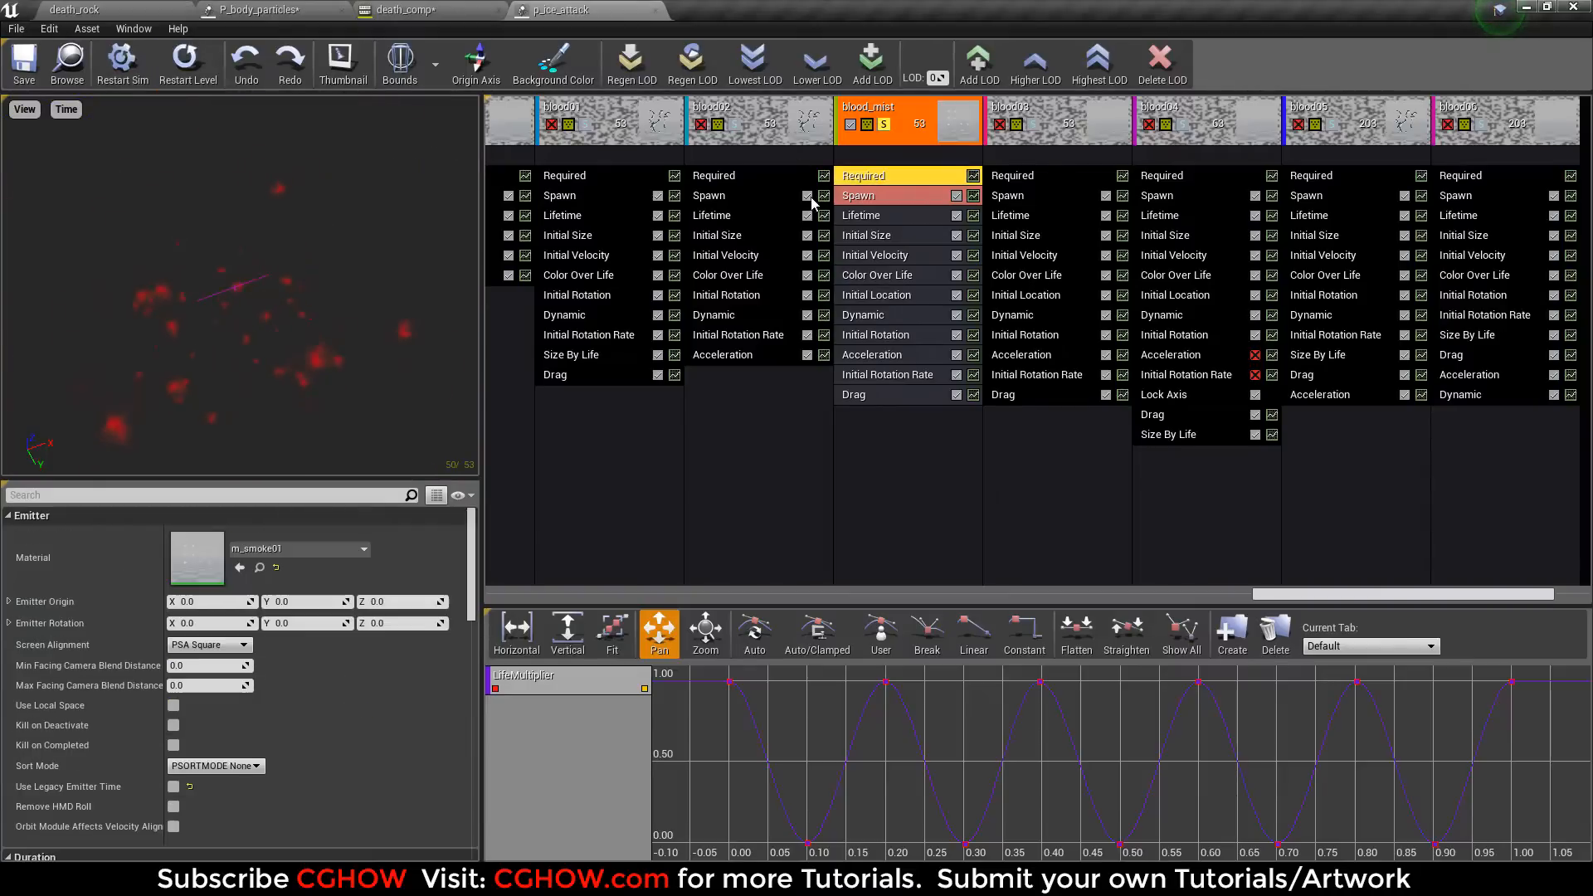
double_click(202, 561)
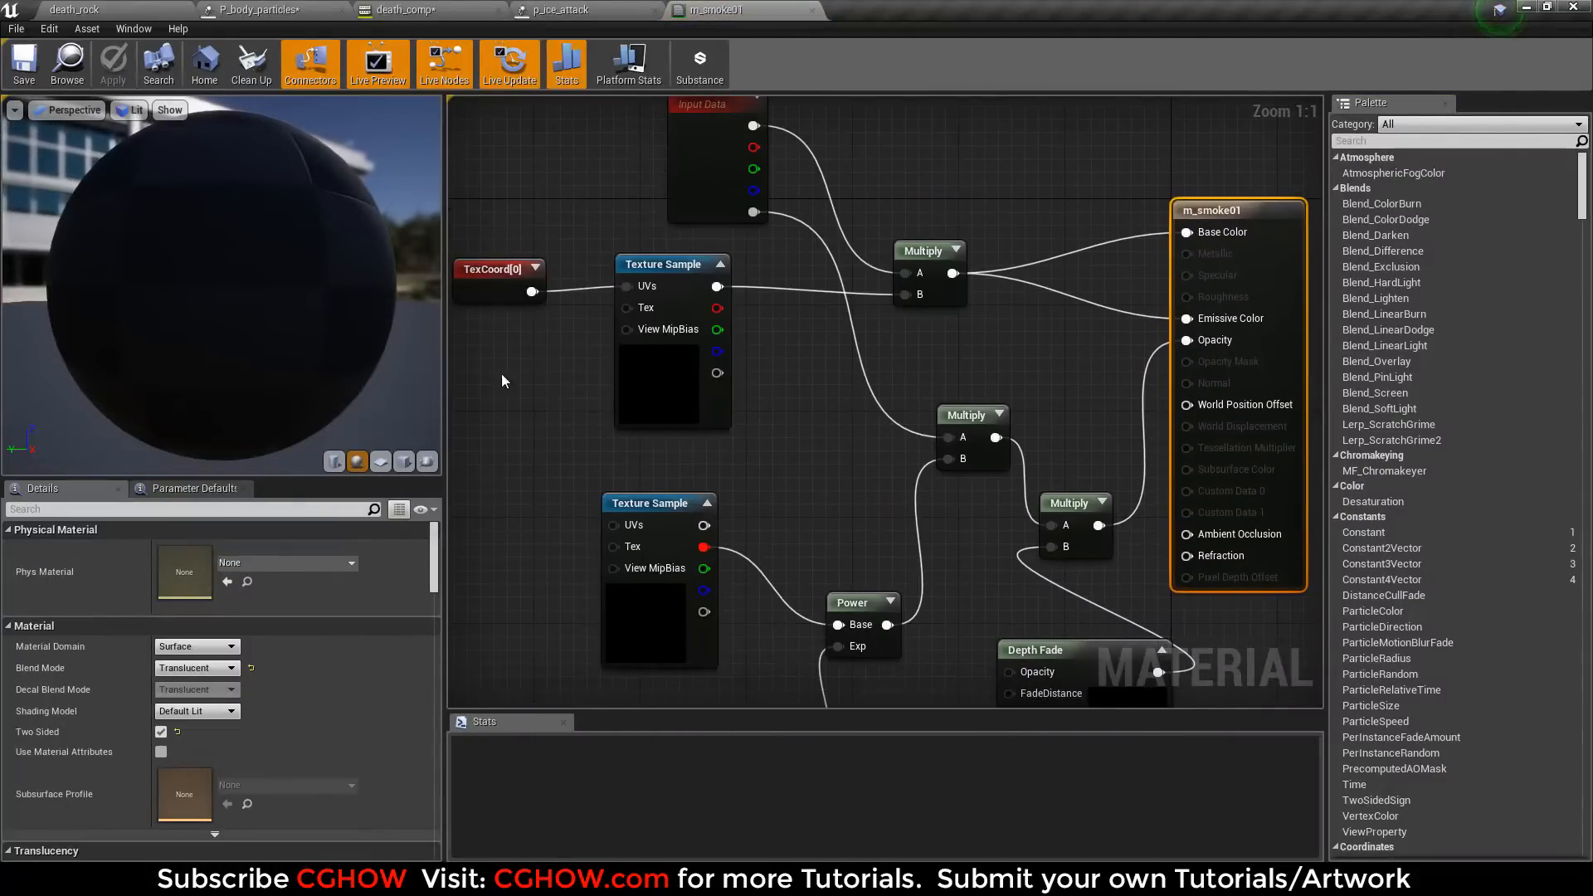
click(630, 388)
click(647, 656)
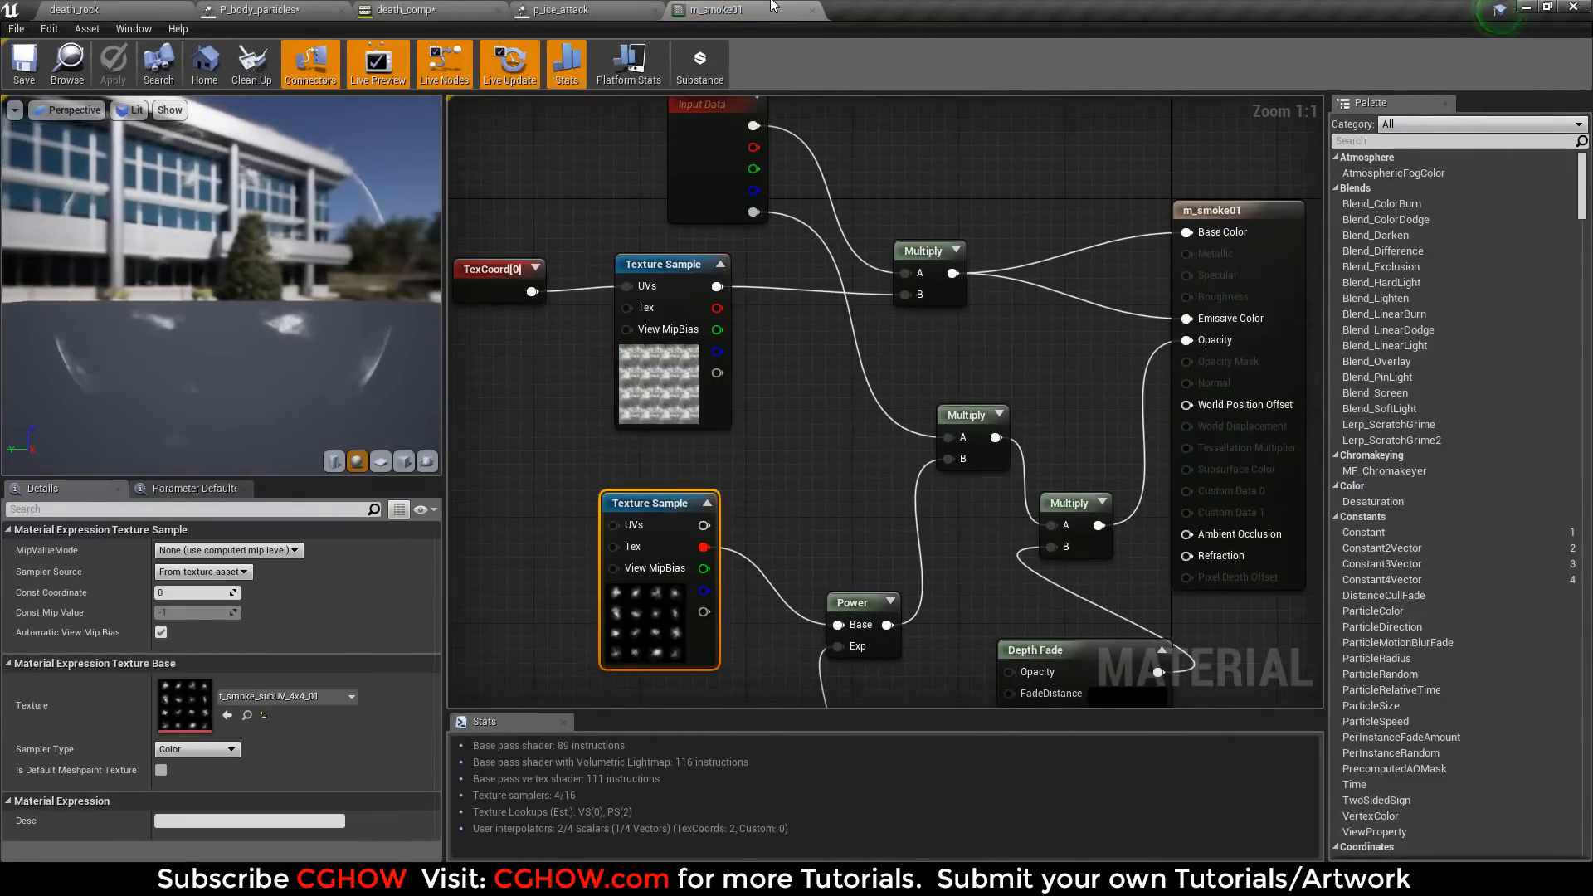
click(811, 10)
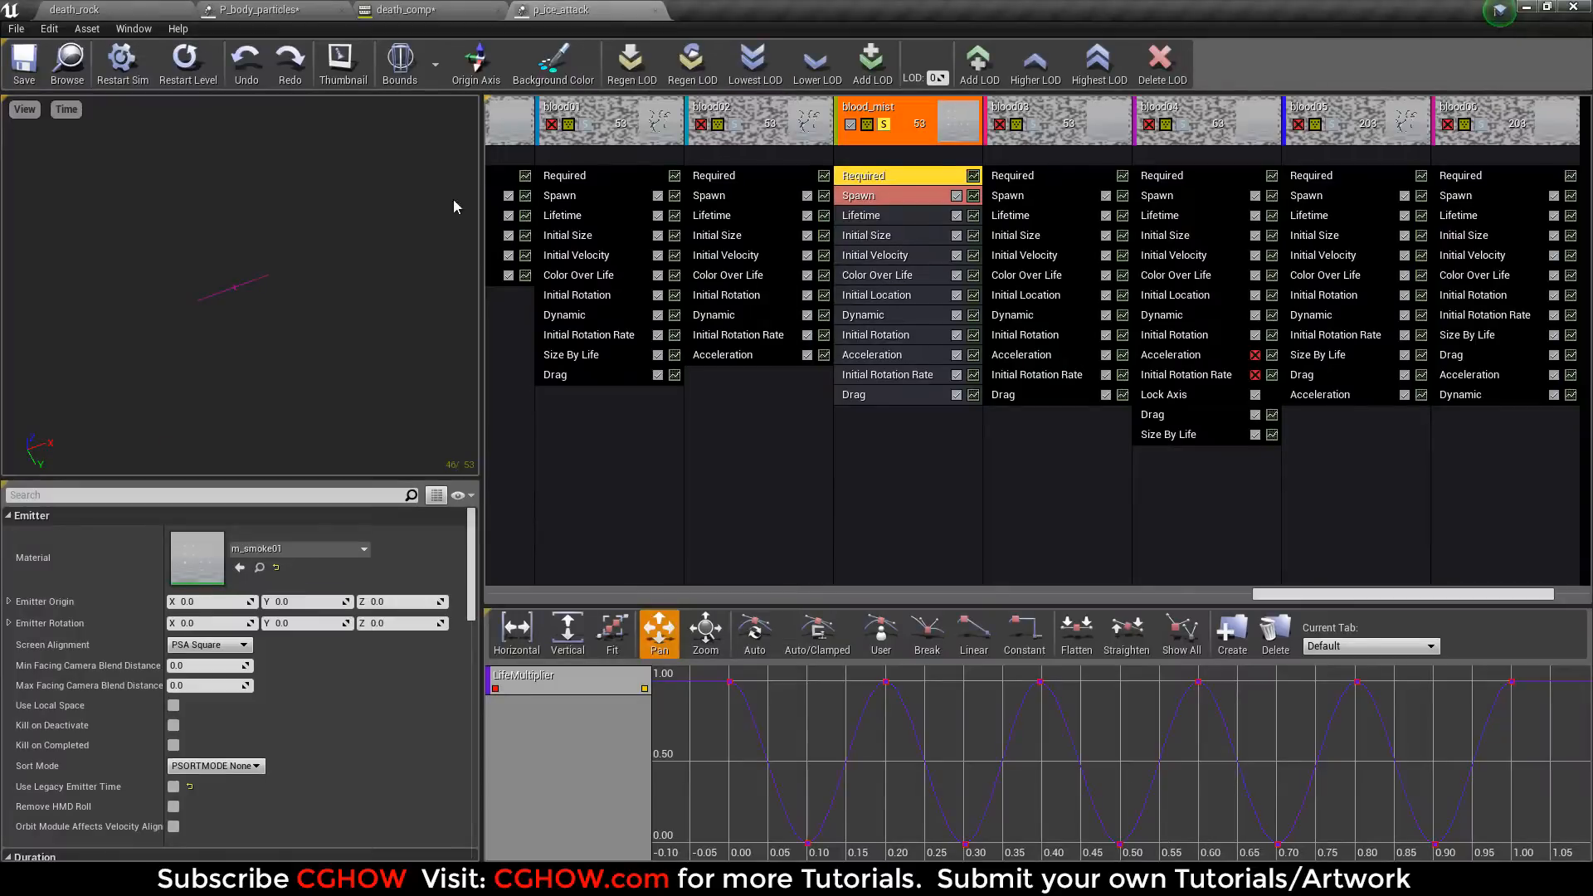
Step: Replay the soloed blood_mist several times while orbiting the particle preview
click(189, 77)
click(192, 83)
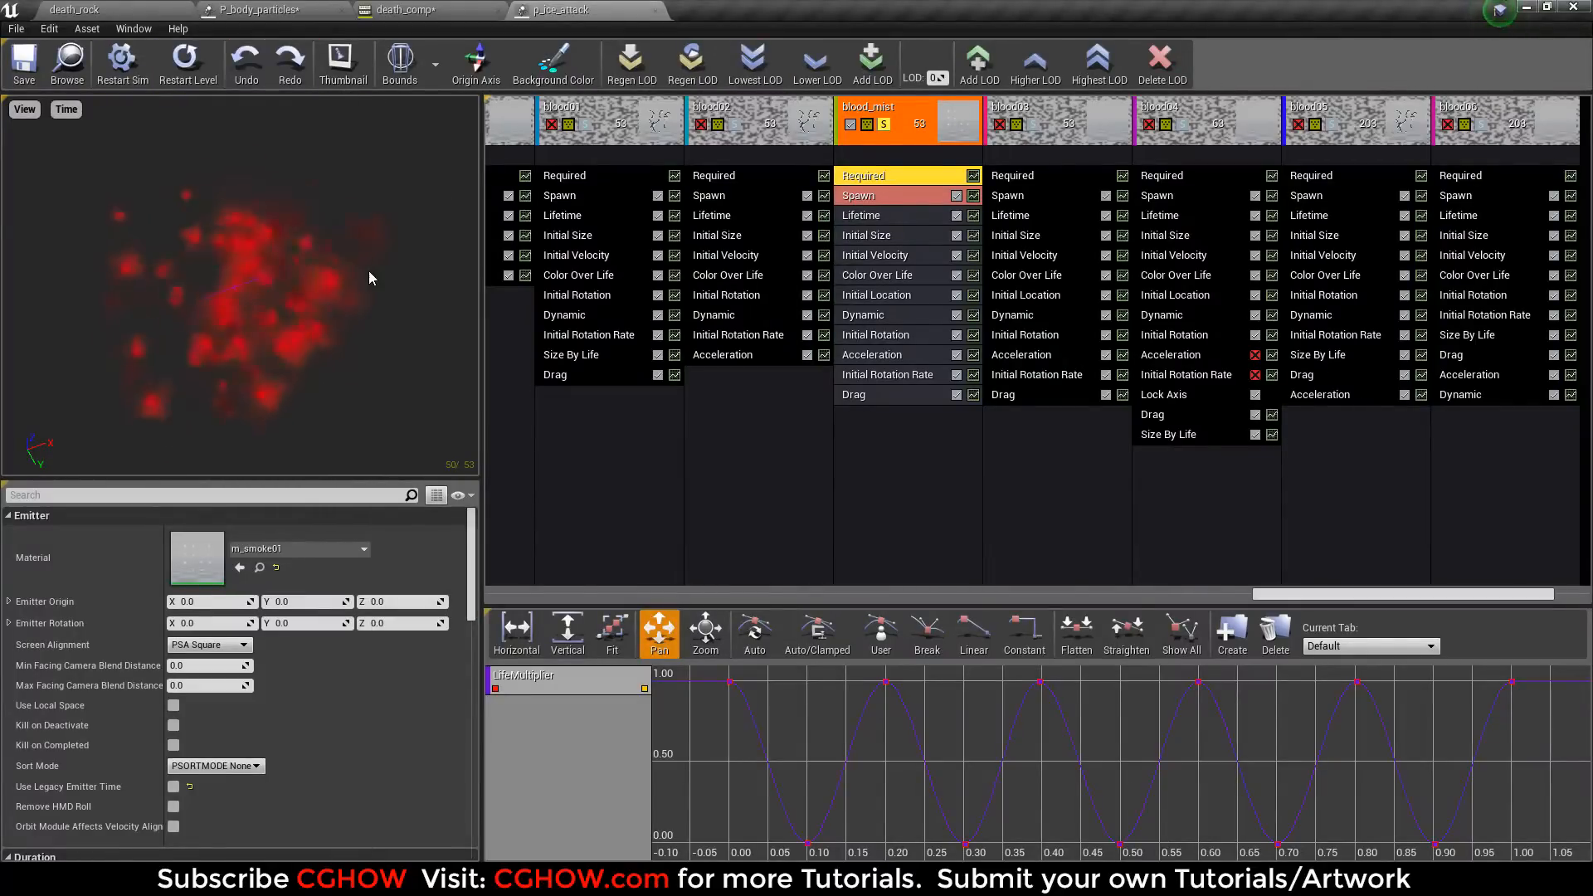
click(202, 79)
drag(224, 259, 225, 228)
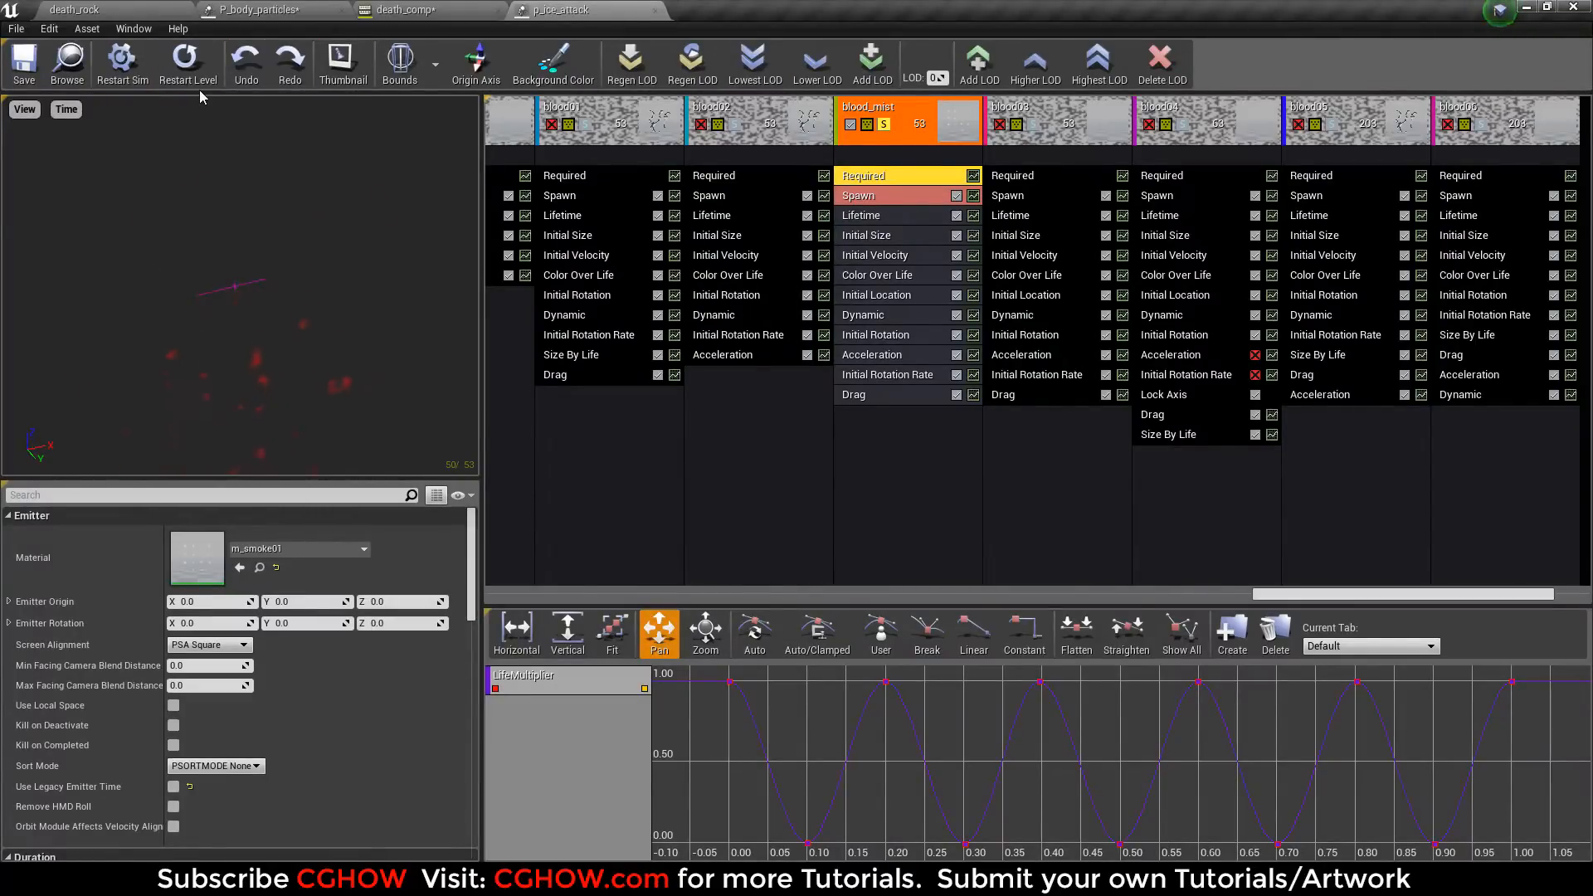
click(186, 65)
click(187, 65)
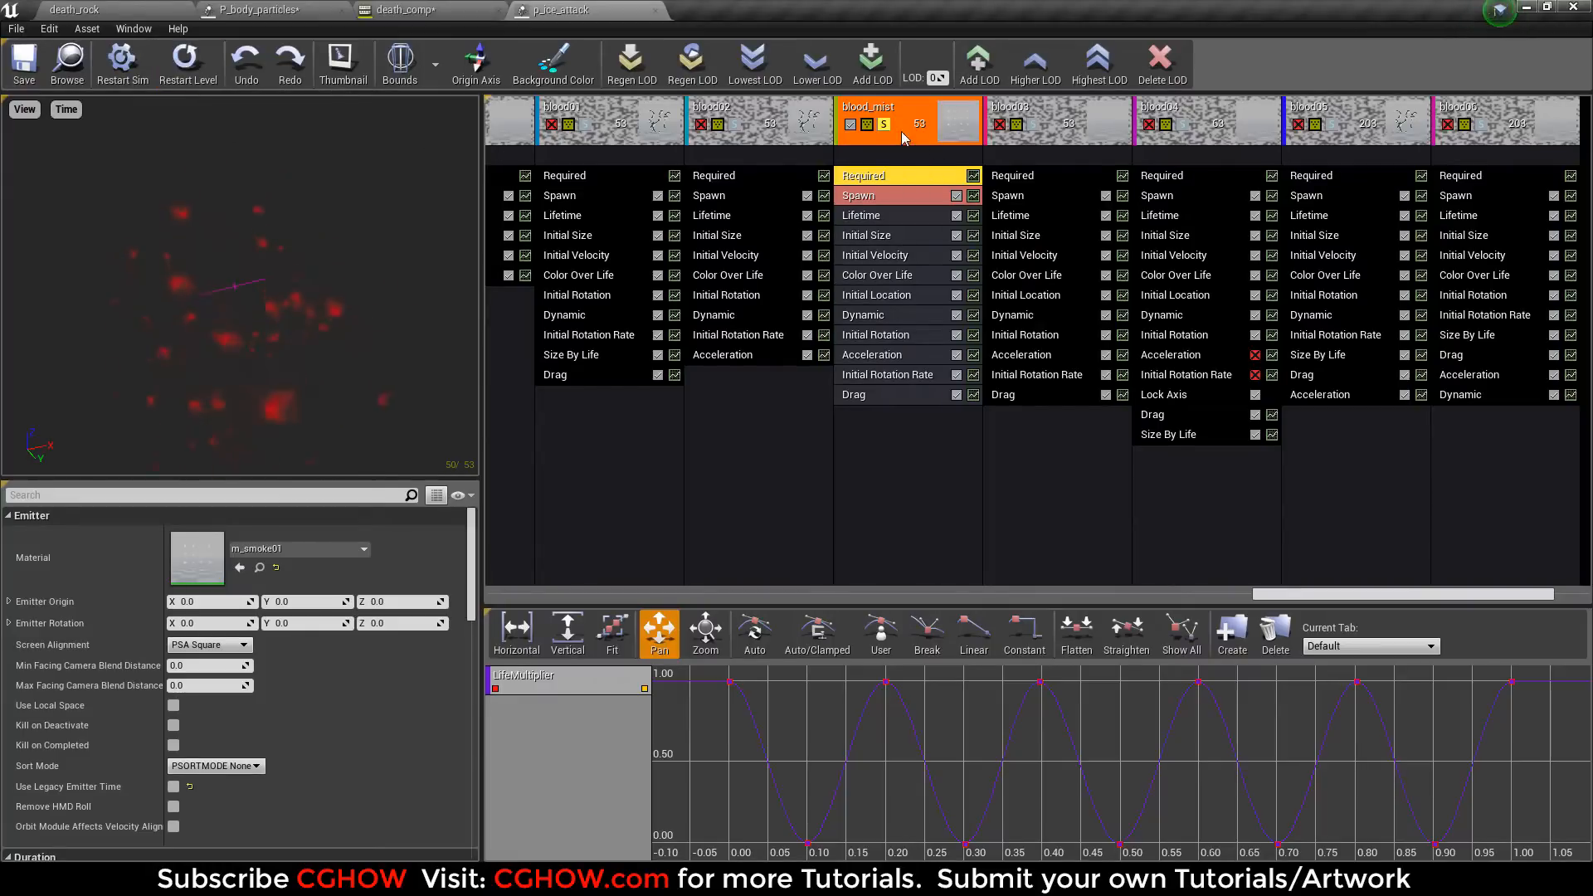
Step: Move the solo from blood_mist to blood03 and replay the splatter particles
click(884, 126)
click(1033, 125)
click(178, 73)
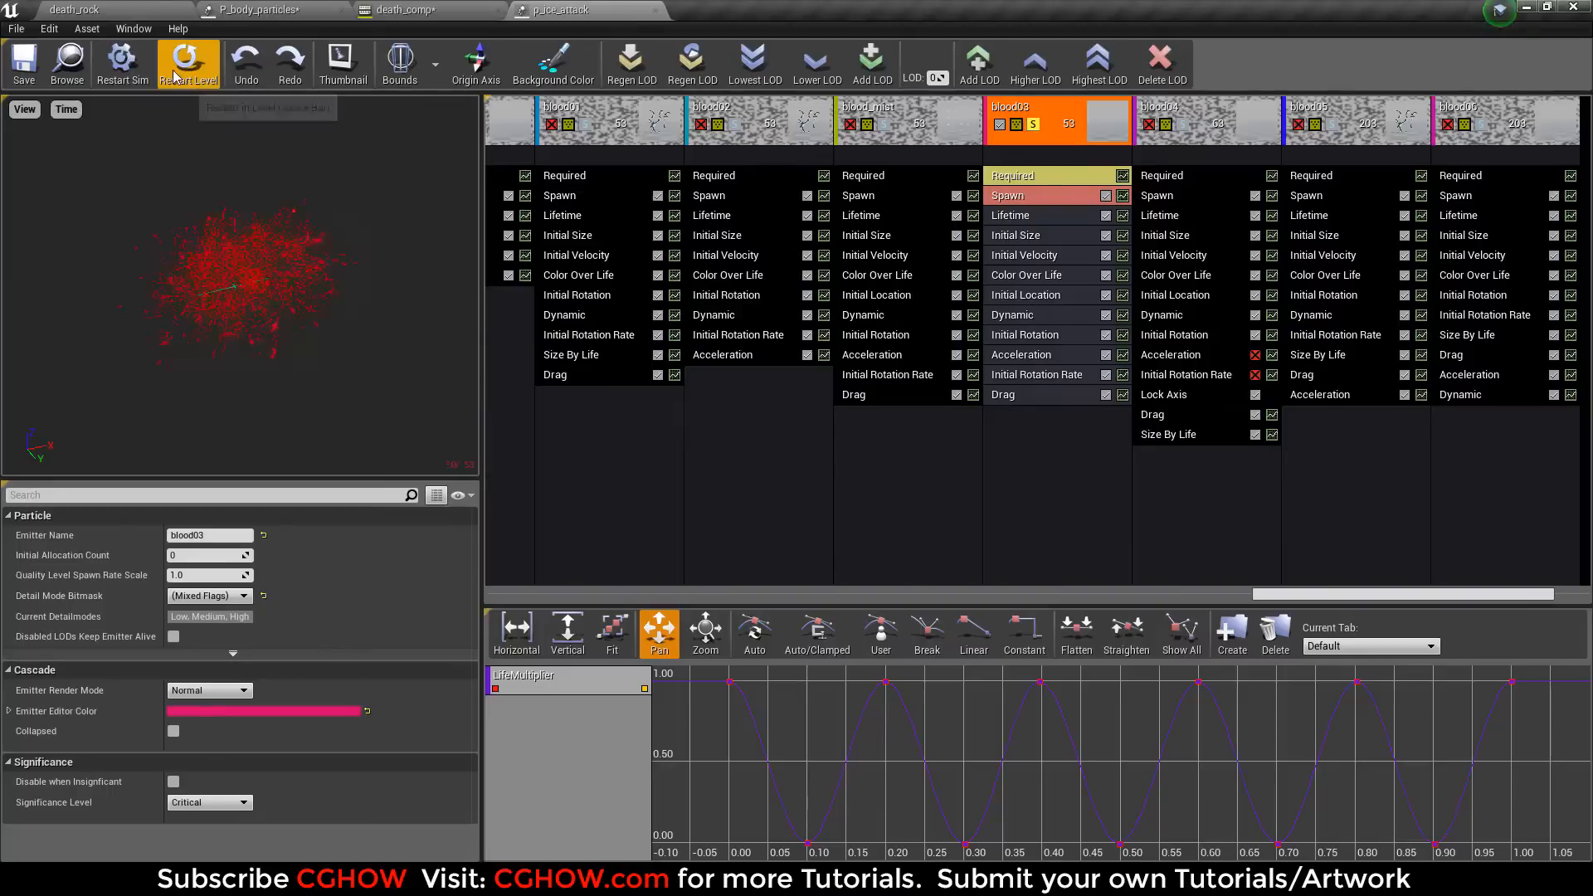
click(187, 67)
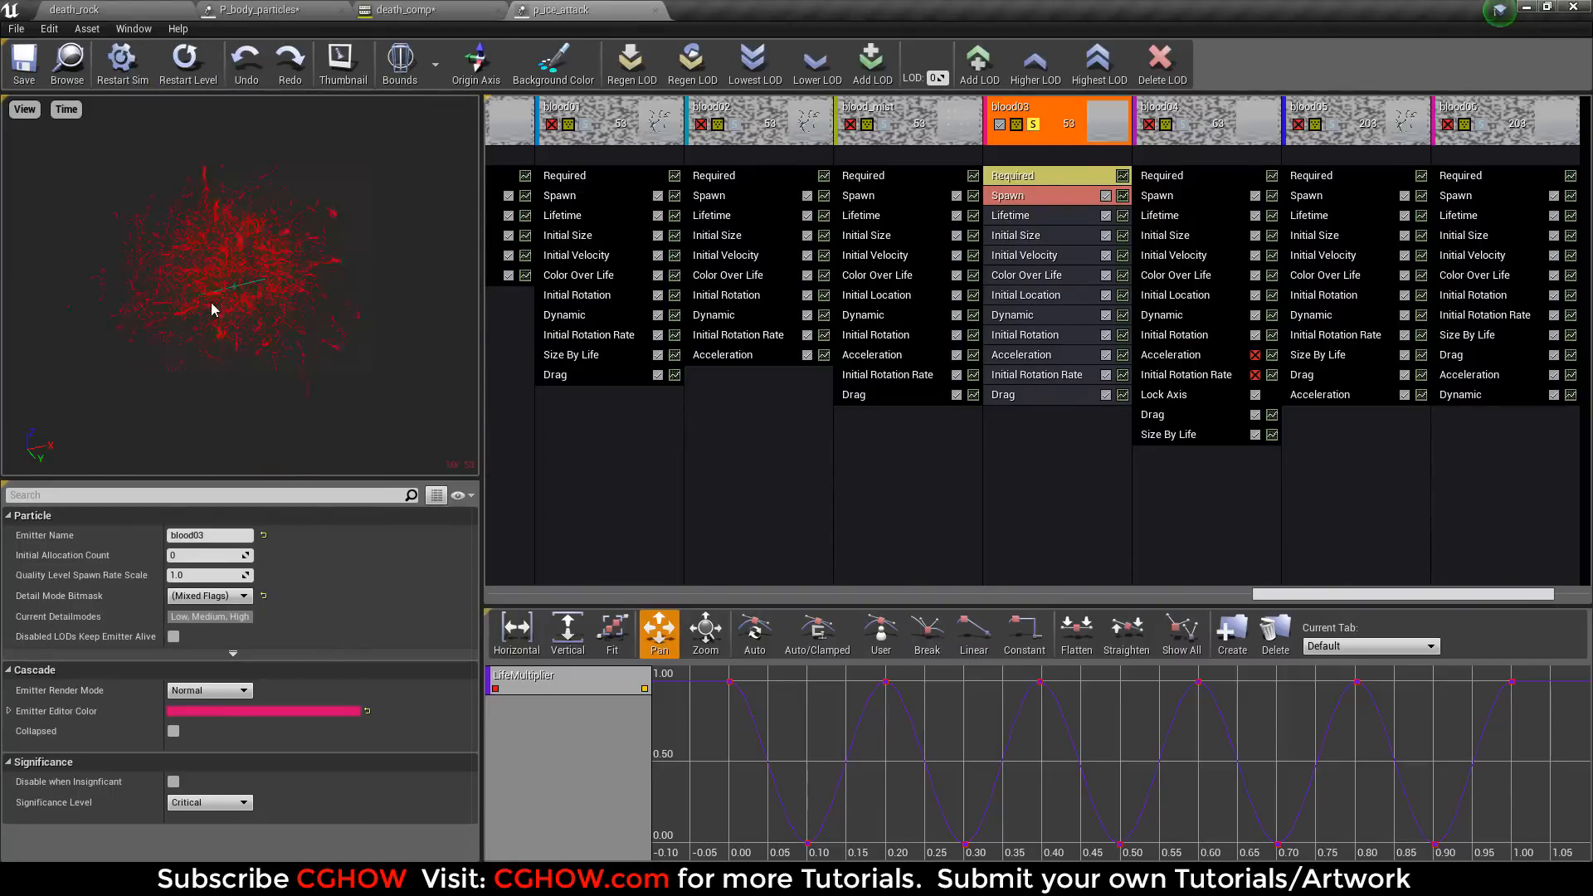
Step: Open blood03's m_blood_splatter material, look over its node graph, and view the splatter_Tex texture full size before closing it
click(1029, 176)
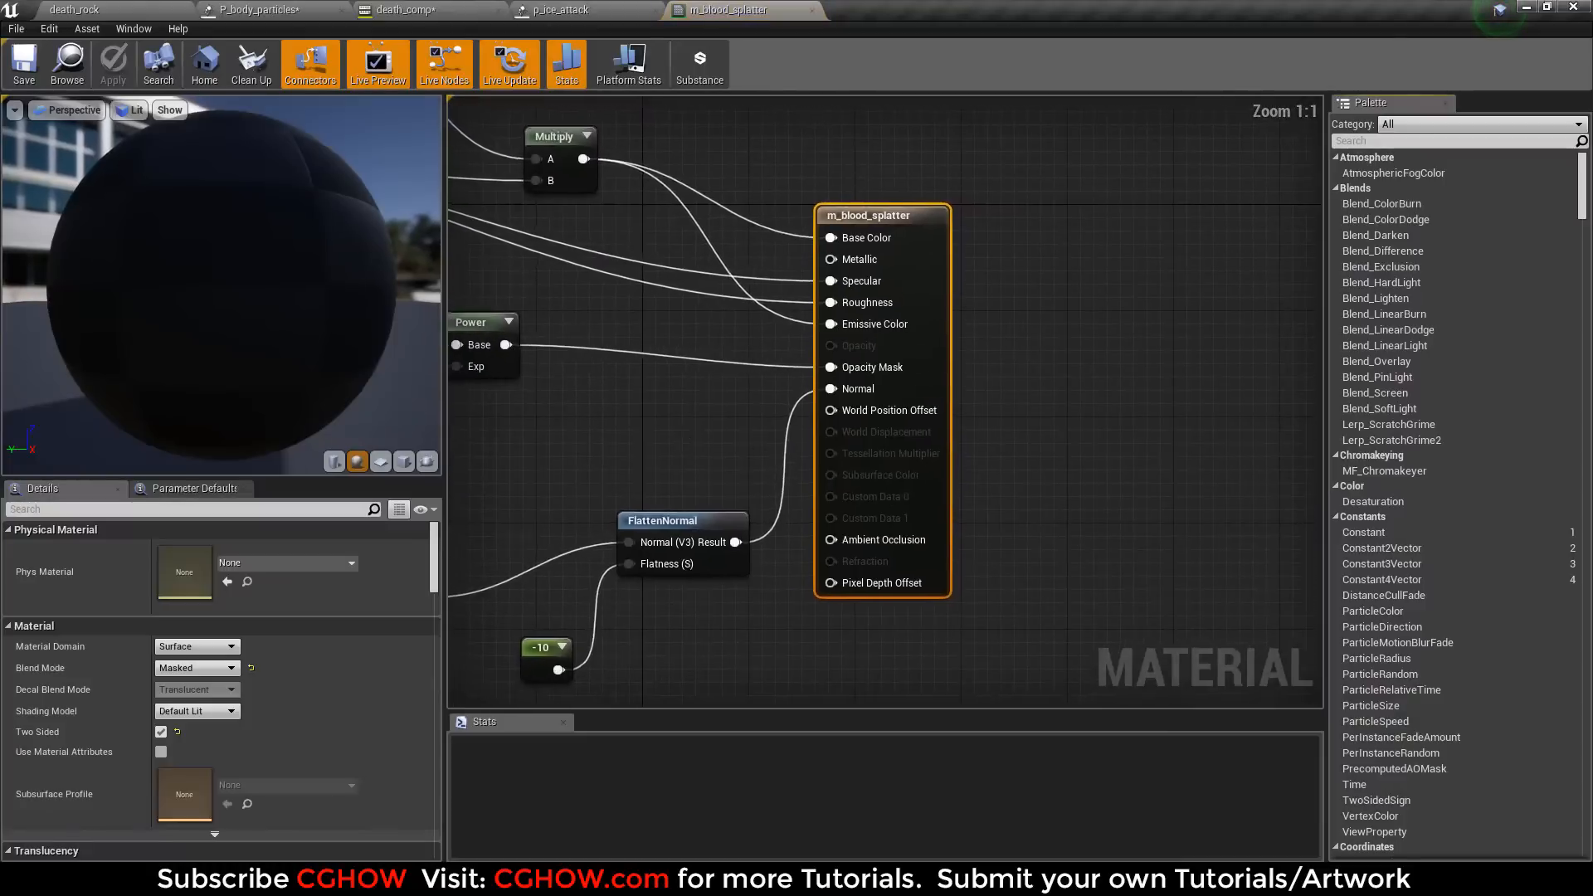
right_drag(502, 480, 968, 473)
scroll(967, 473, down, 3)
right_drag(655, 547, 900, 332)
right_drag(700, 390, 693, 605)
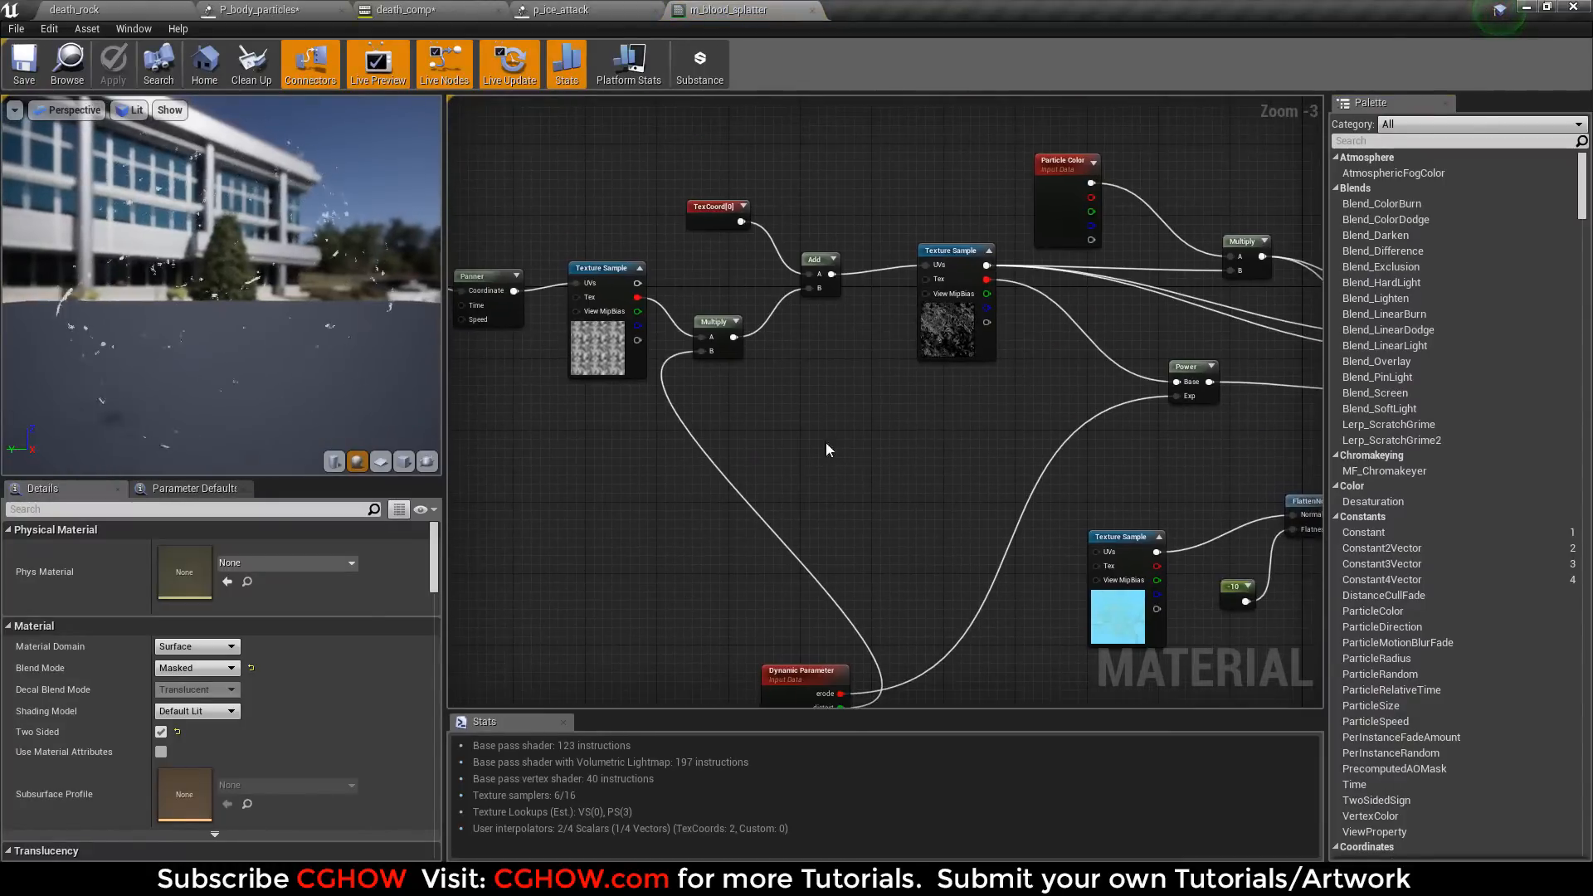
double_click(947, 329)
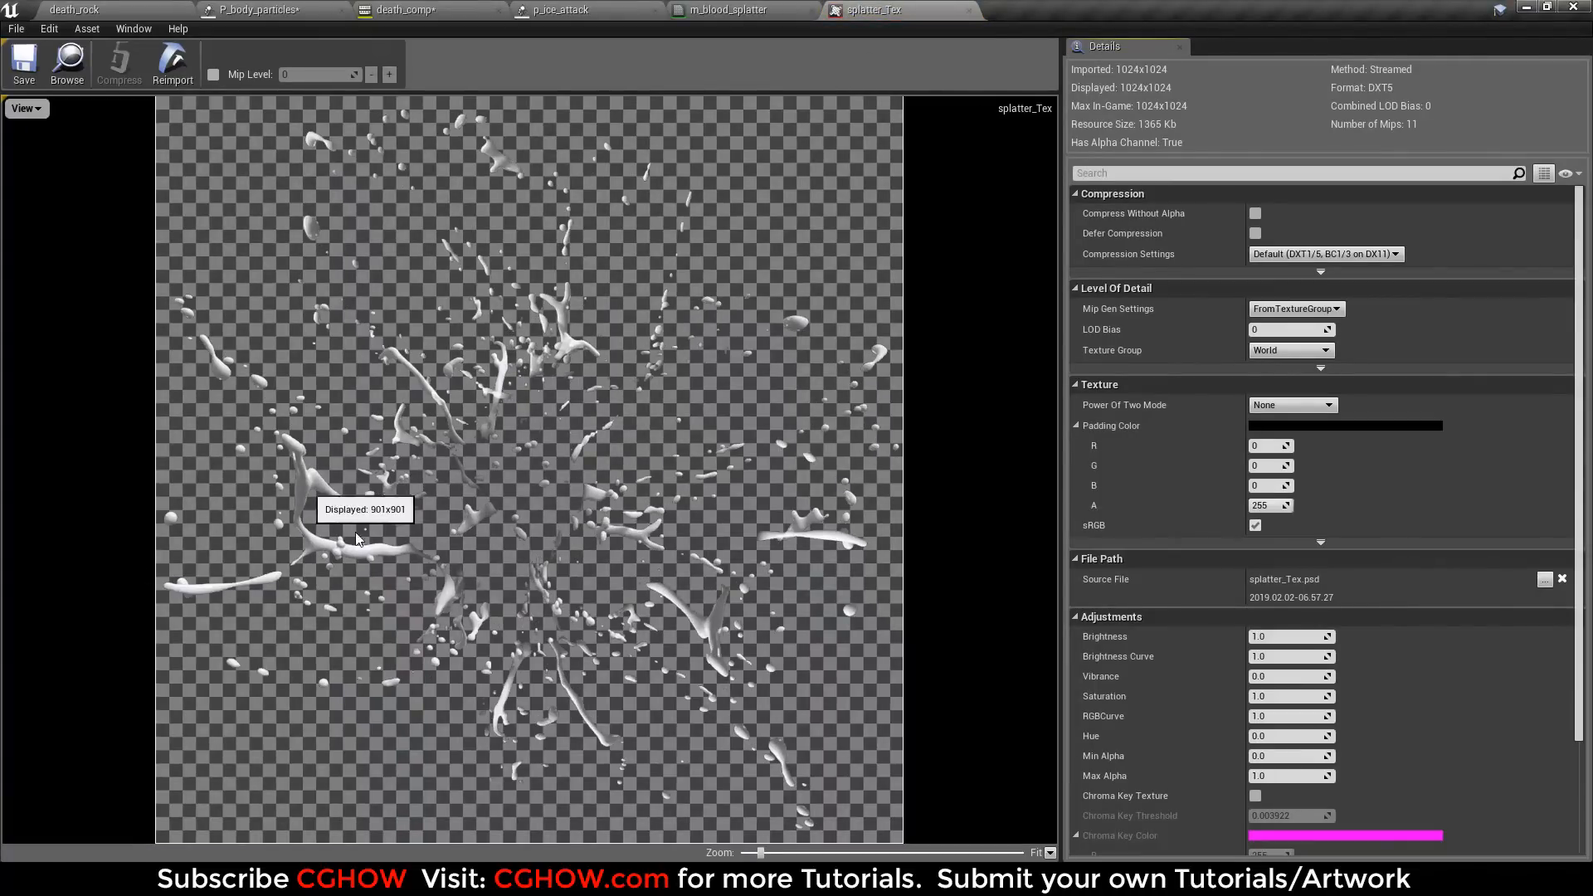
middle_click(925, 7)
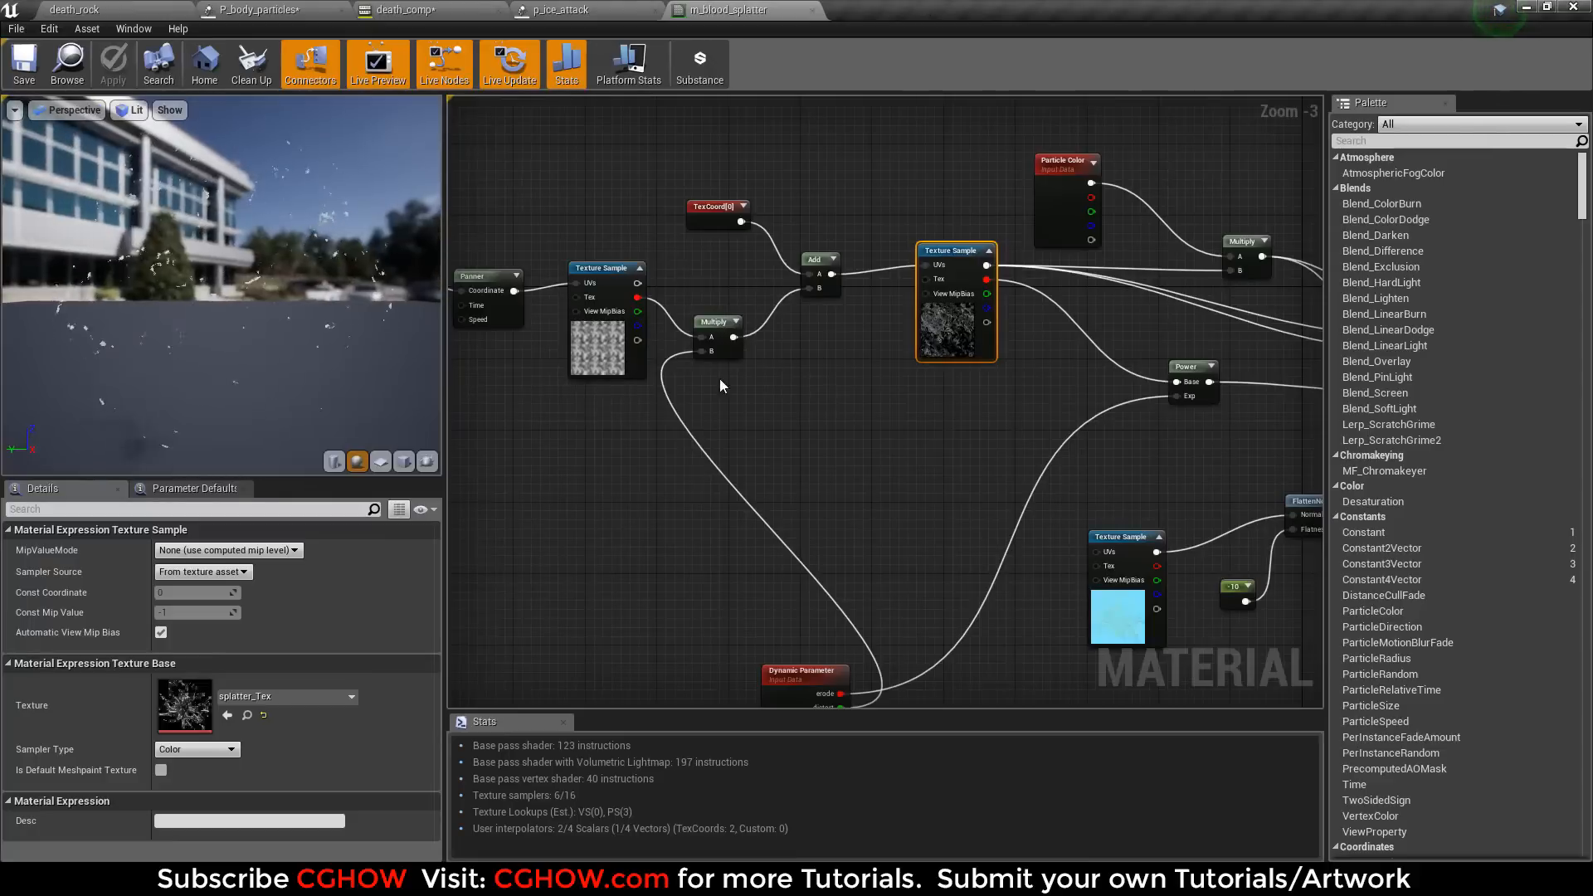
Step: Switch the m_blood_splatter preview to a cube and move the TexCoord, Panner and noise Texture Sample nodes together
click(404, 461)
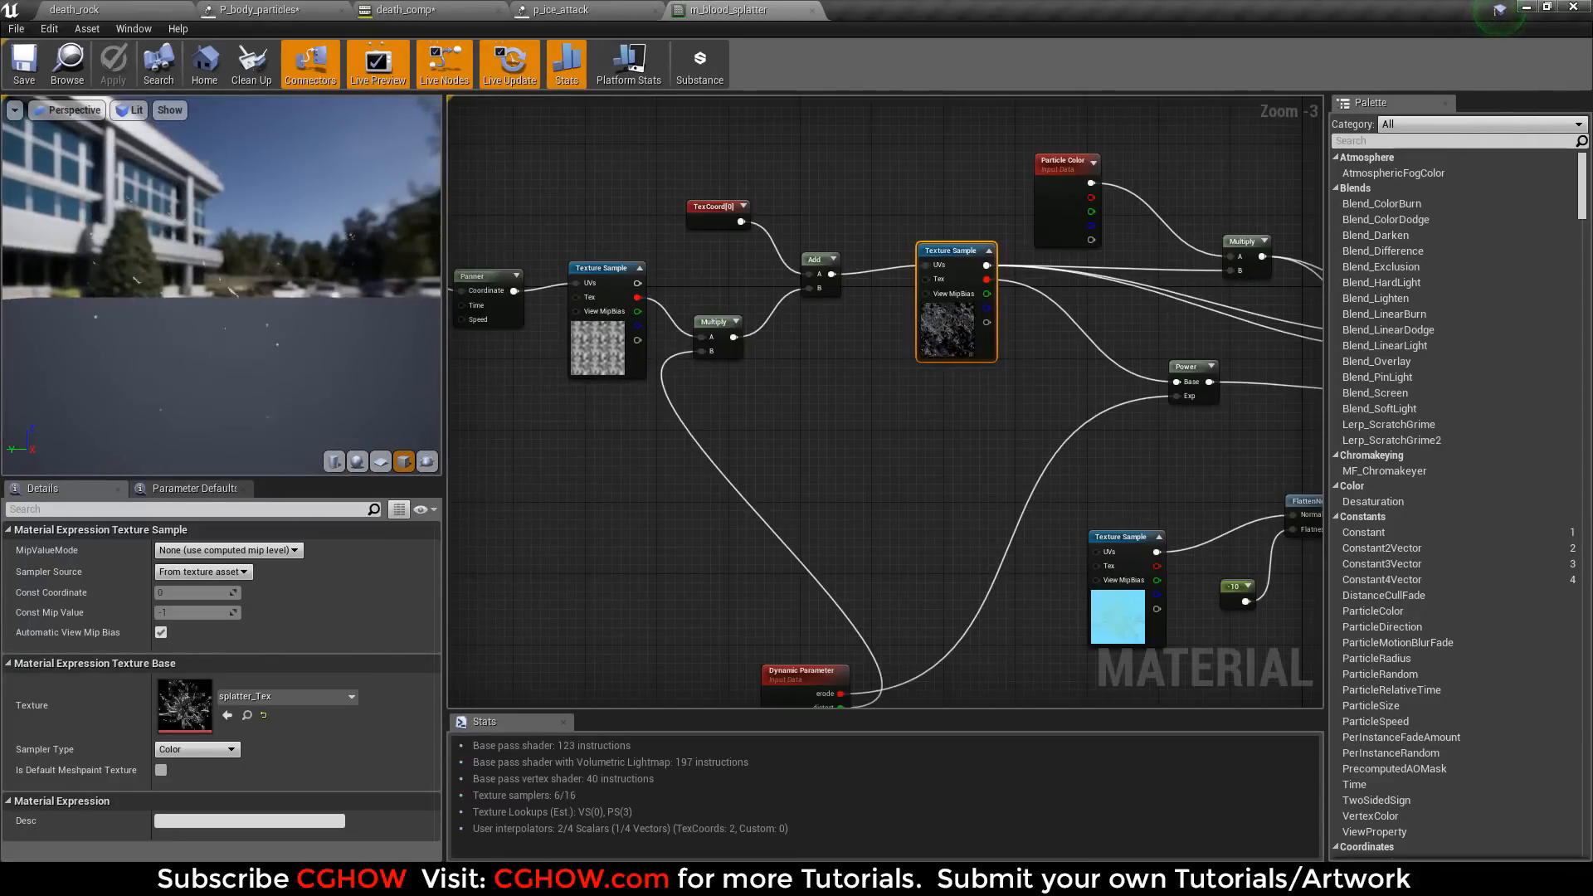
right_drag(453, 274, 609, 323)
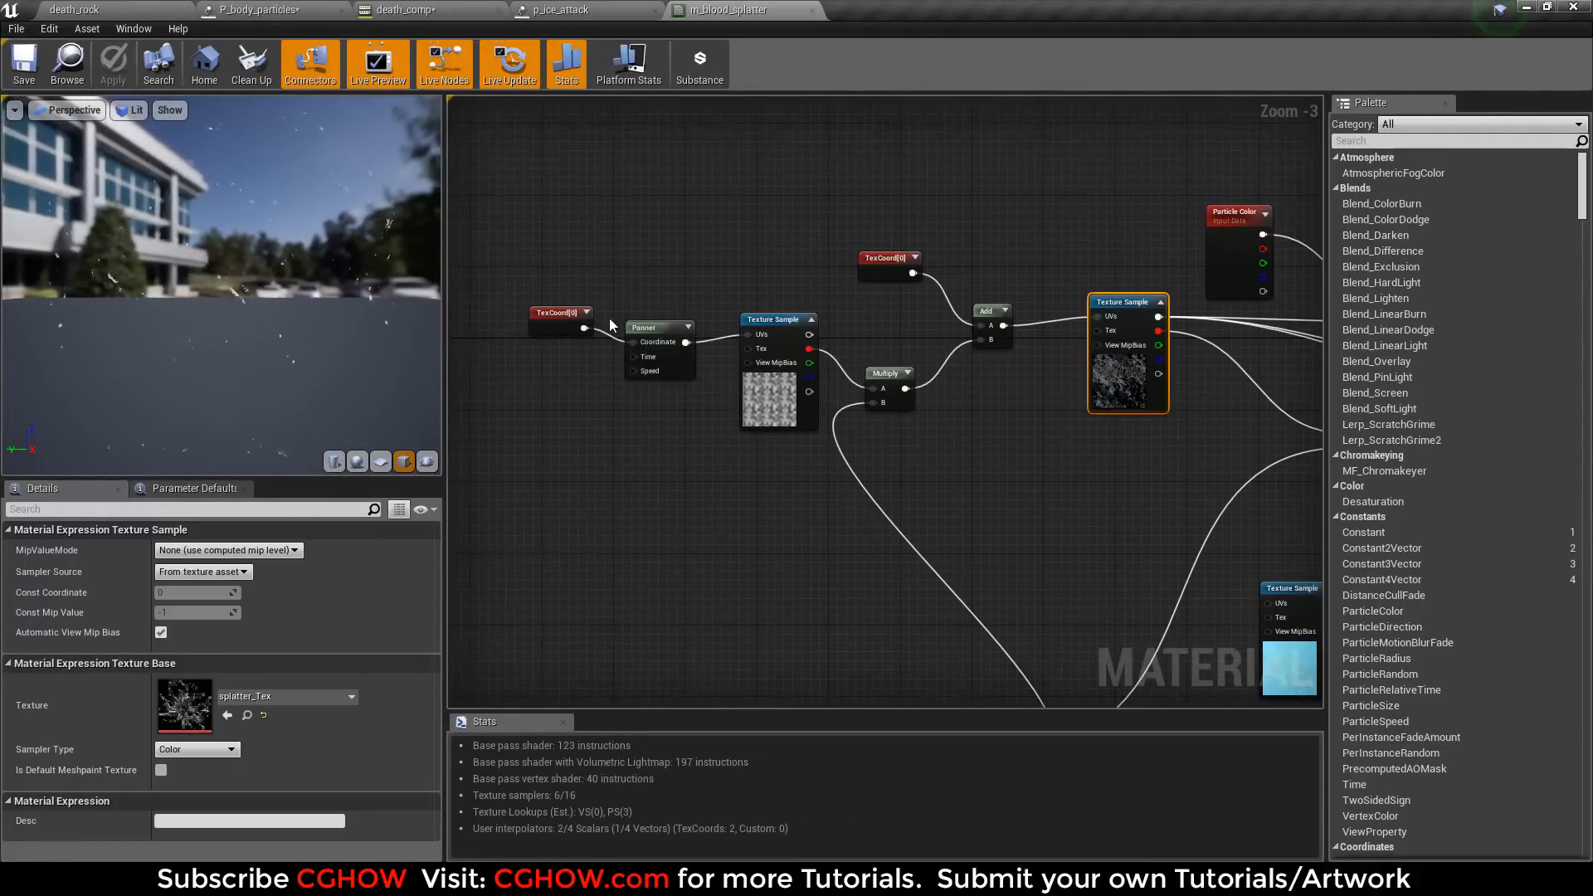
drag(651, 305, 752, 358)
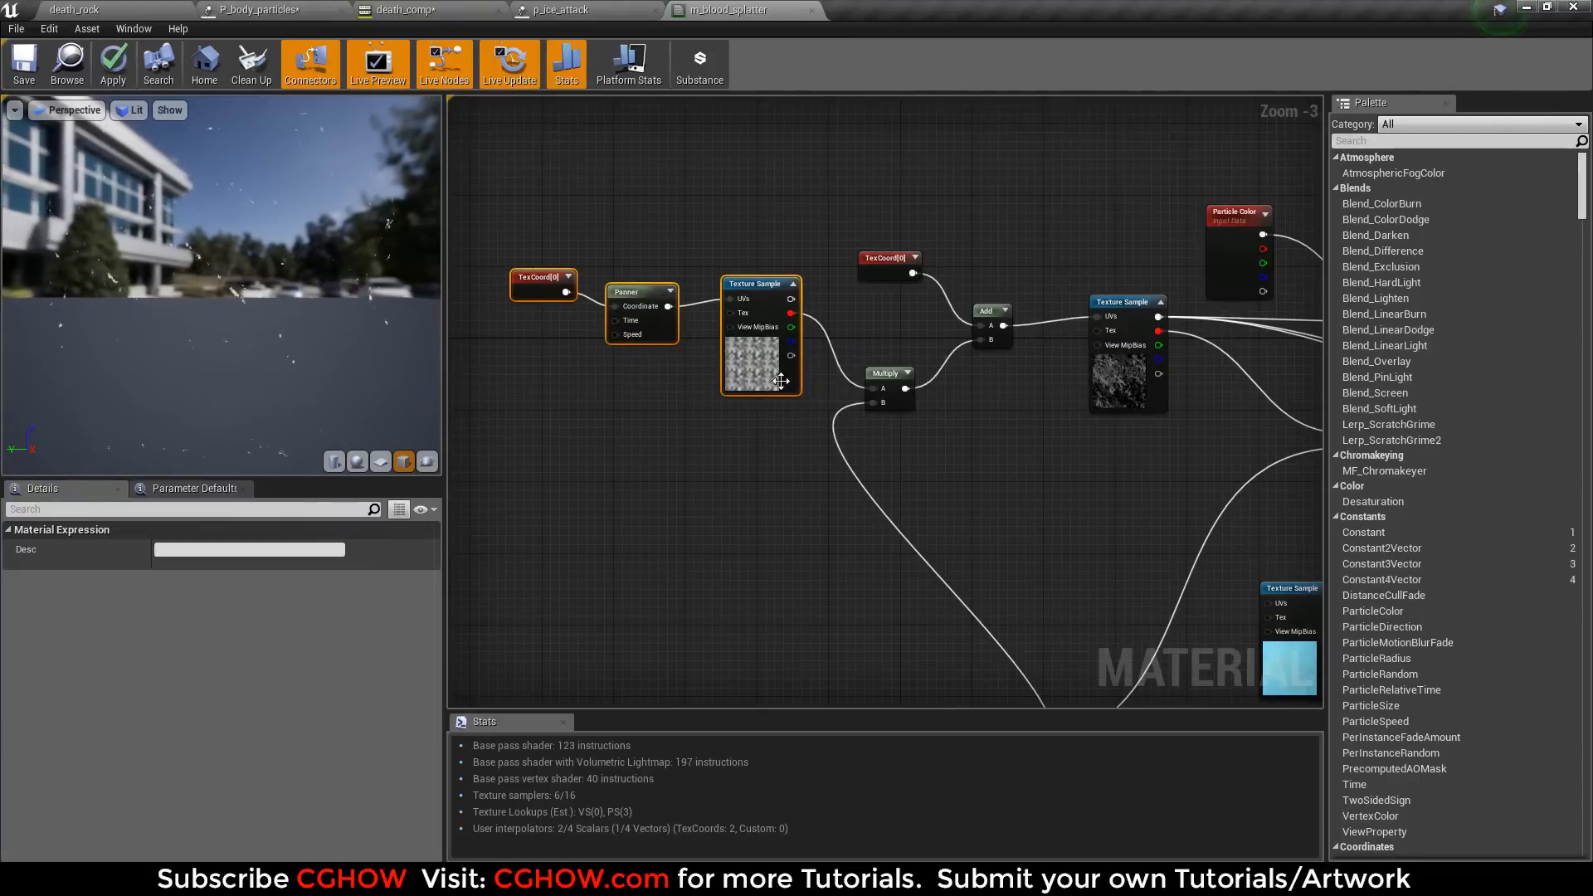
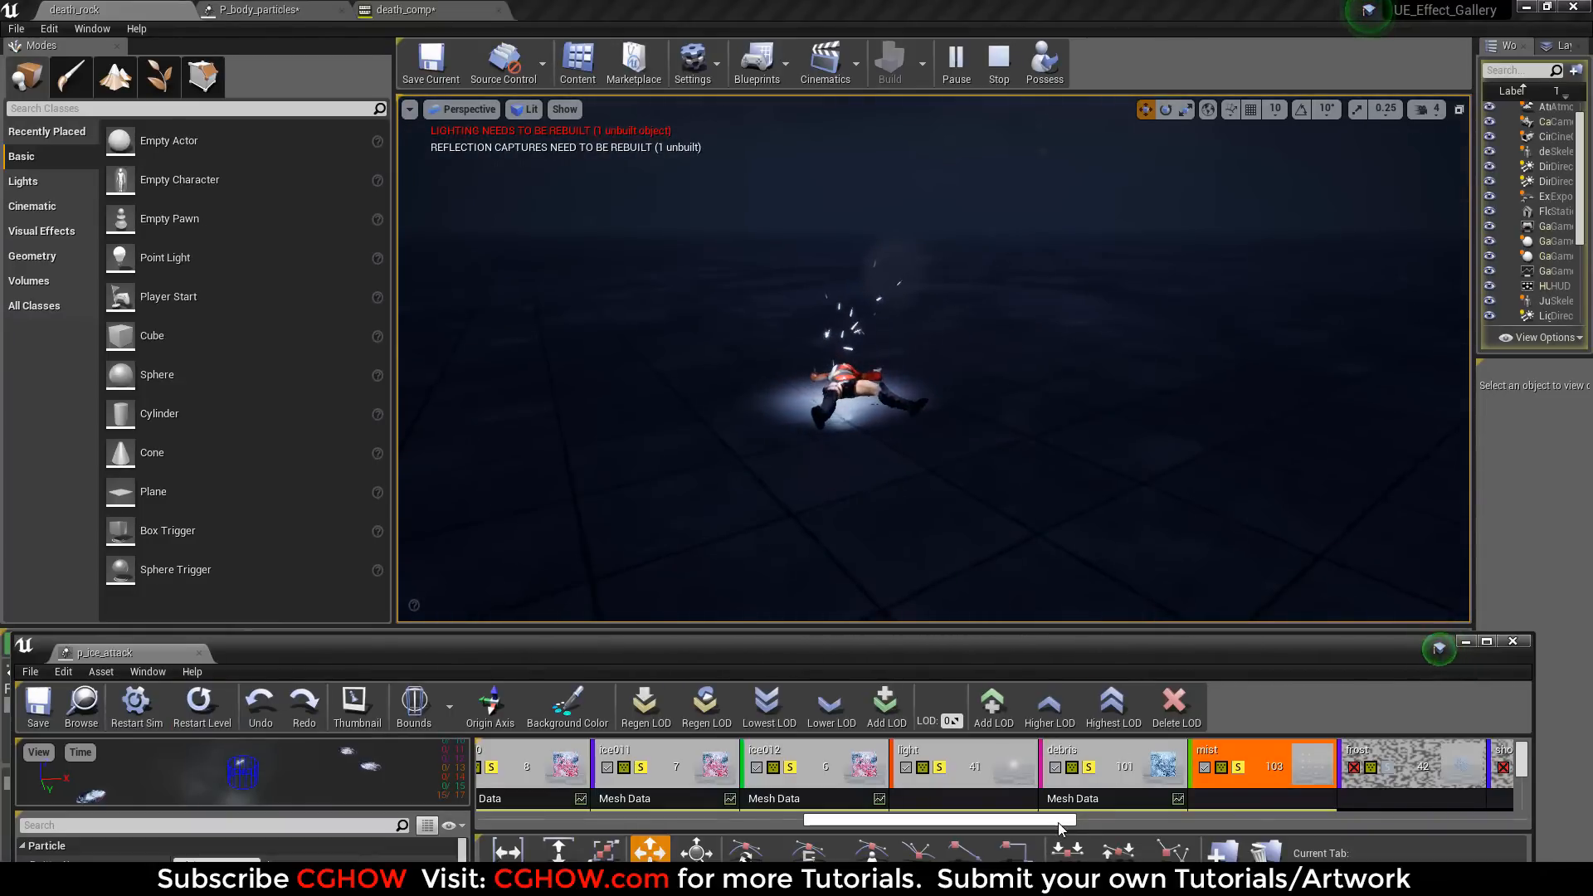
Step: Add the frost, shooting_sparks, sparkle, sparkle02 and ice erode particle emitters to the solo while the effect plays in the level
drag(1059, 823, 1166, 823)
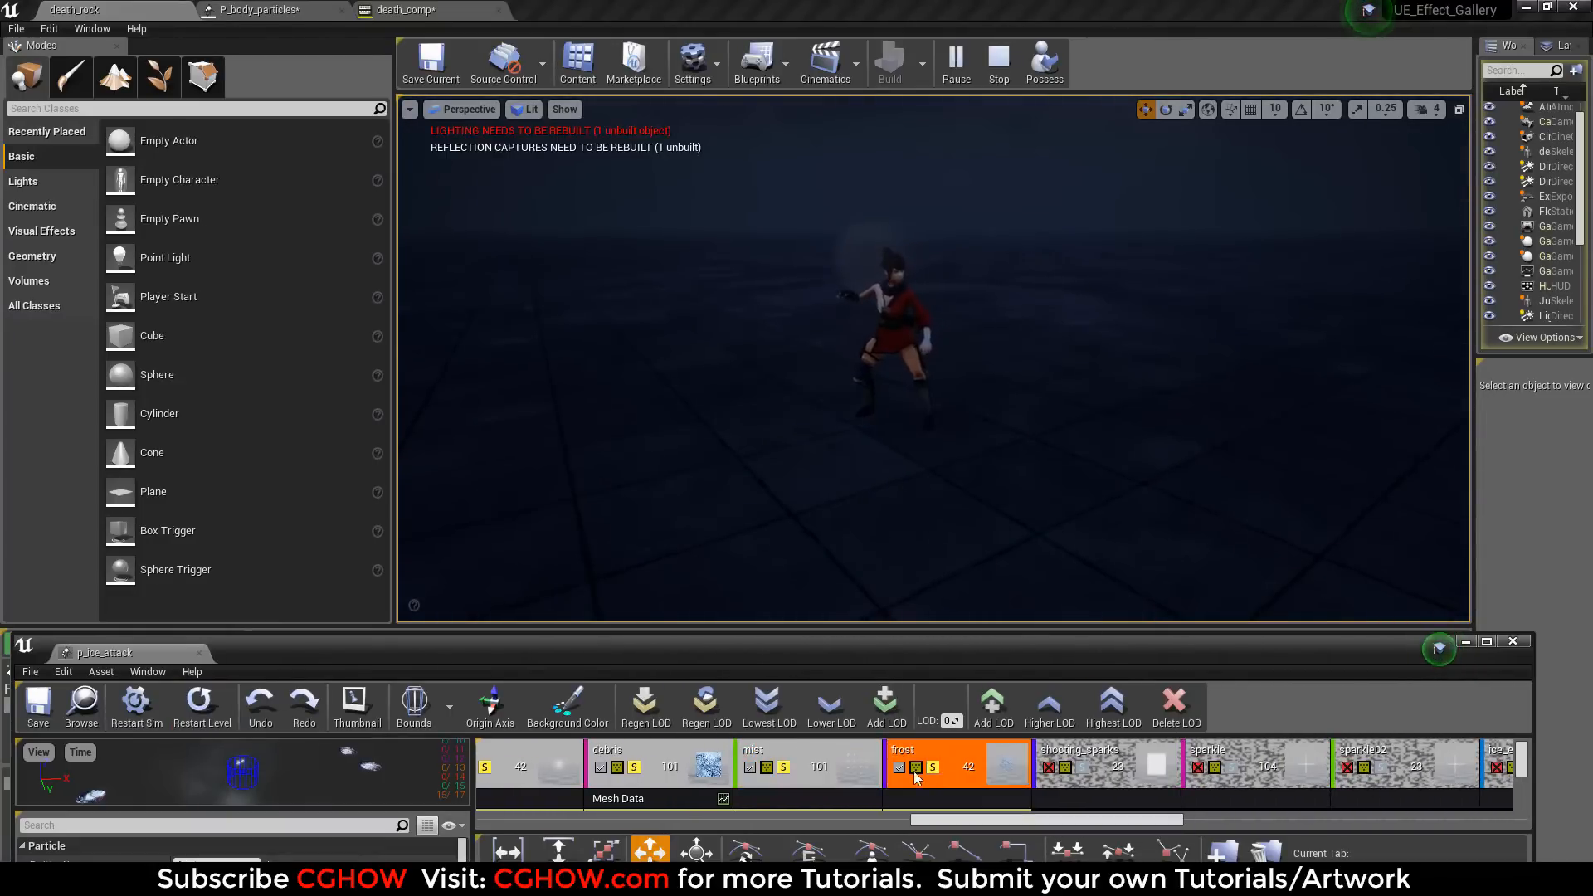
click(176, 704)
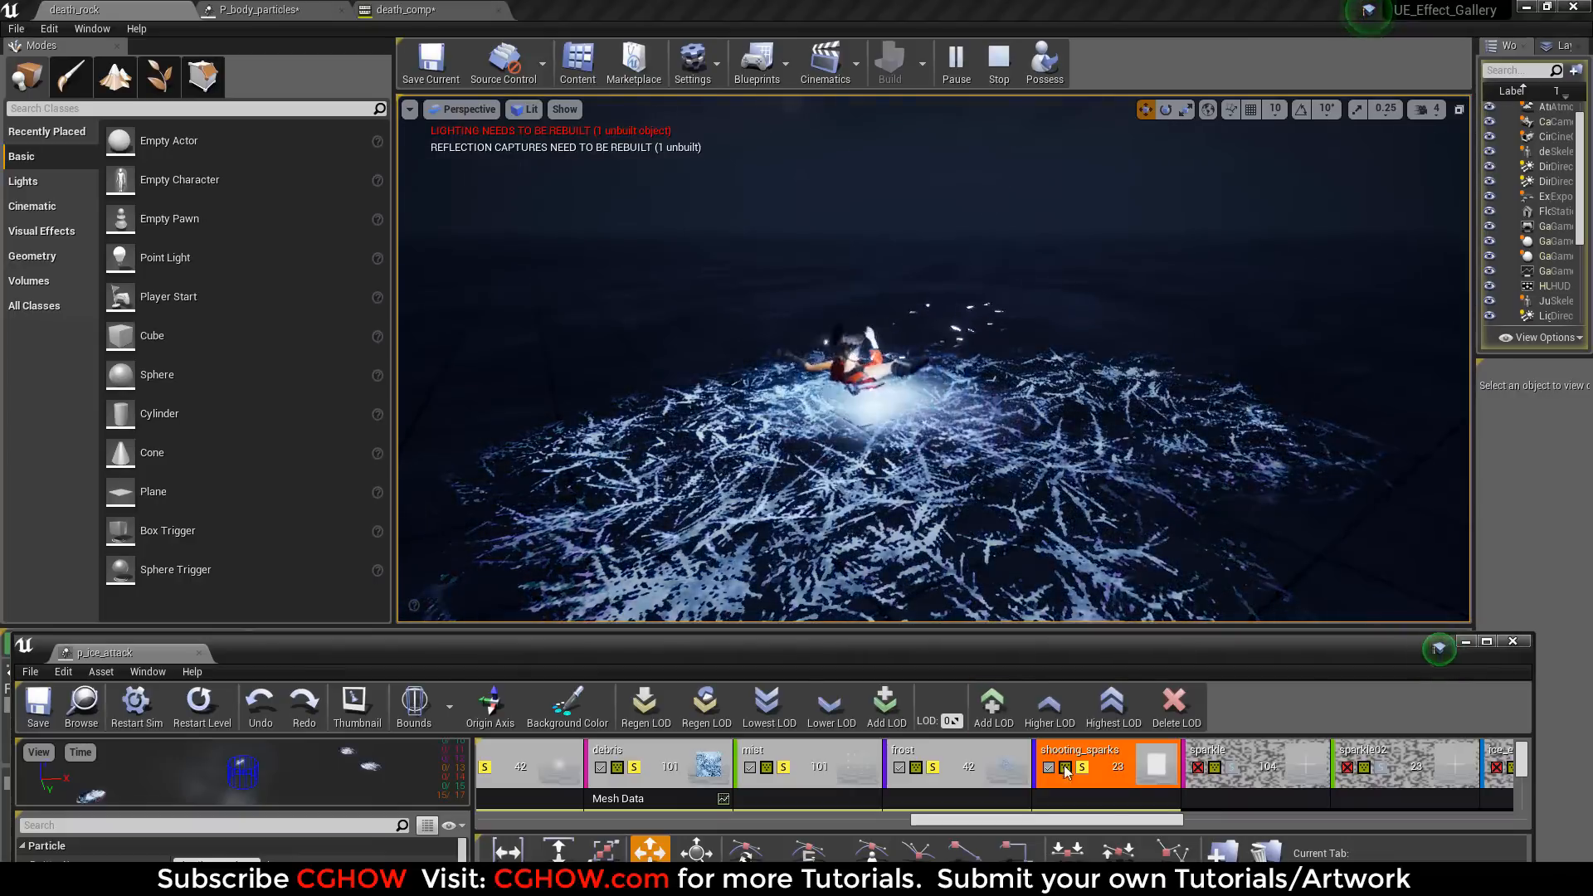
scroll(1011, 778, right, 3)
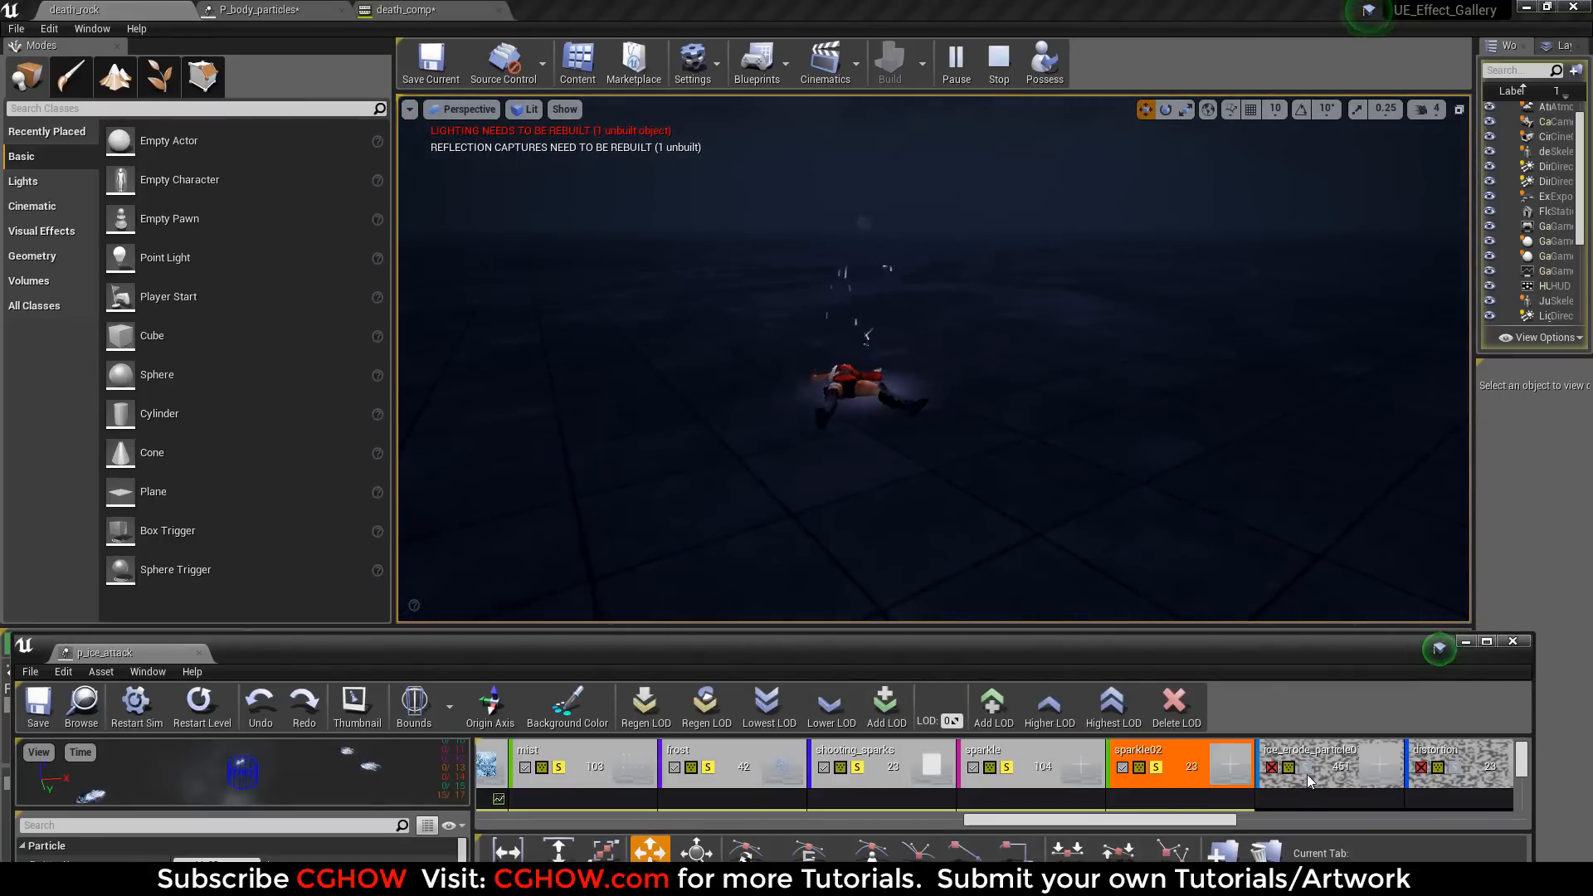
click(1310, 780)
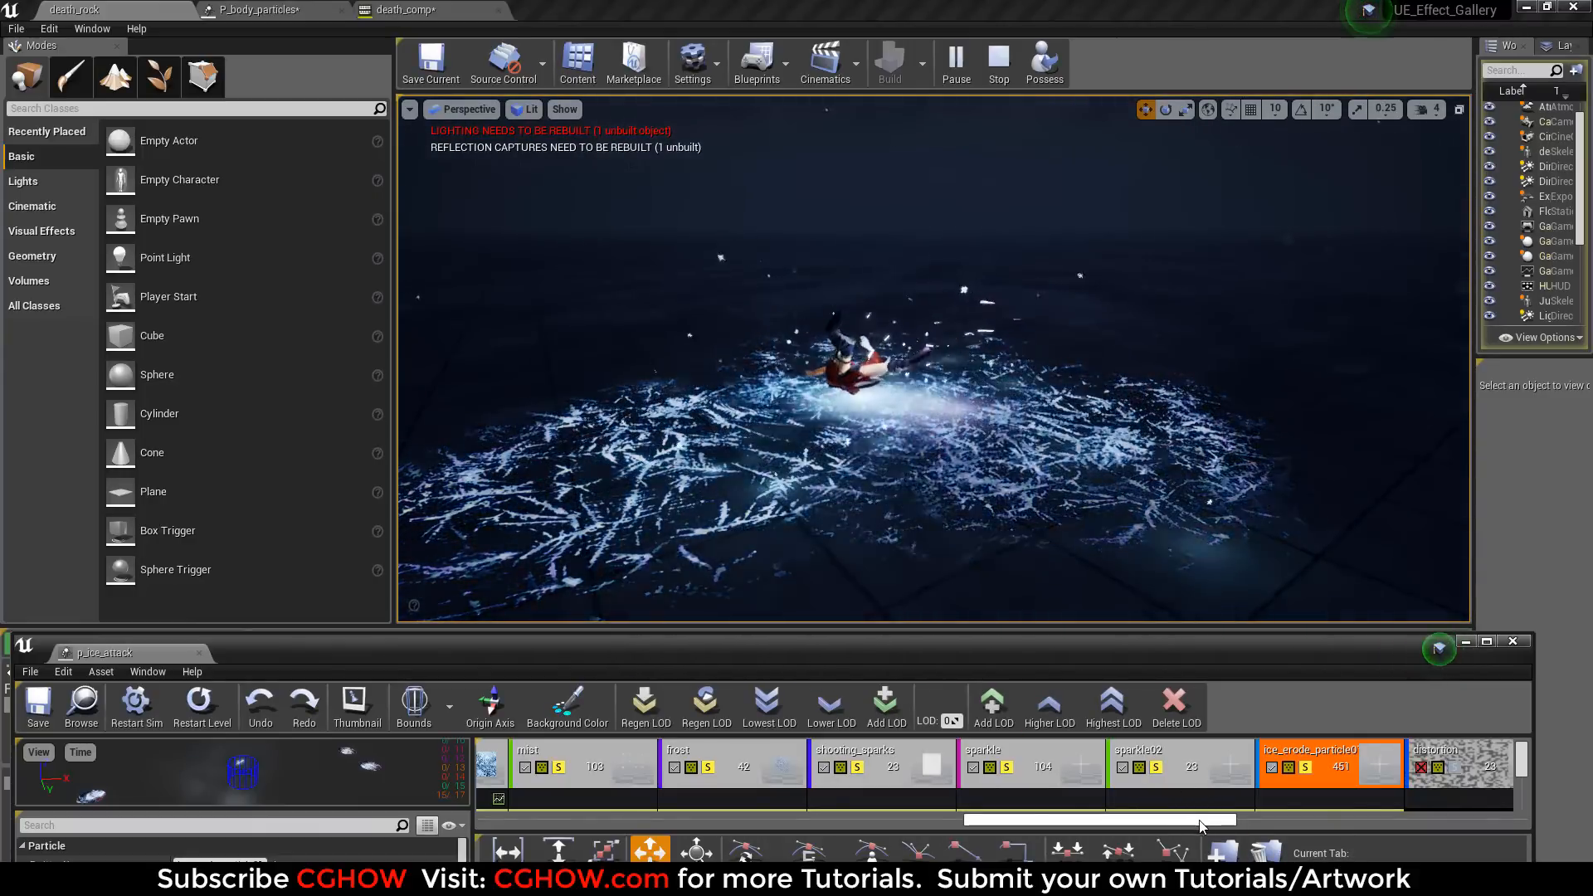
Step: Solo the distortion, blood01, blood02, blood_mist and blood03 emitters one after another alongside the already soloed ones
scroll(1212, 815, down, 3)
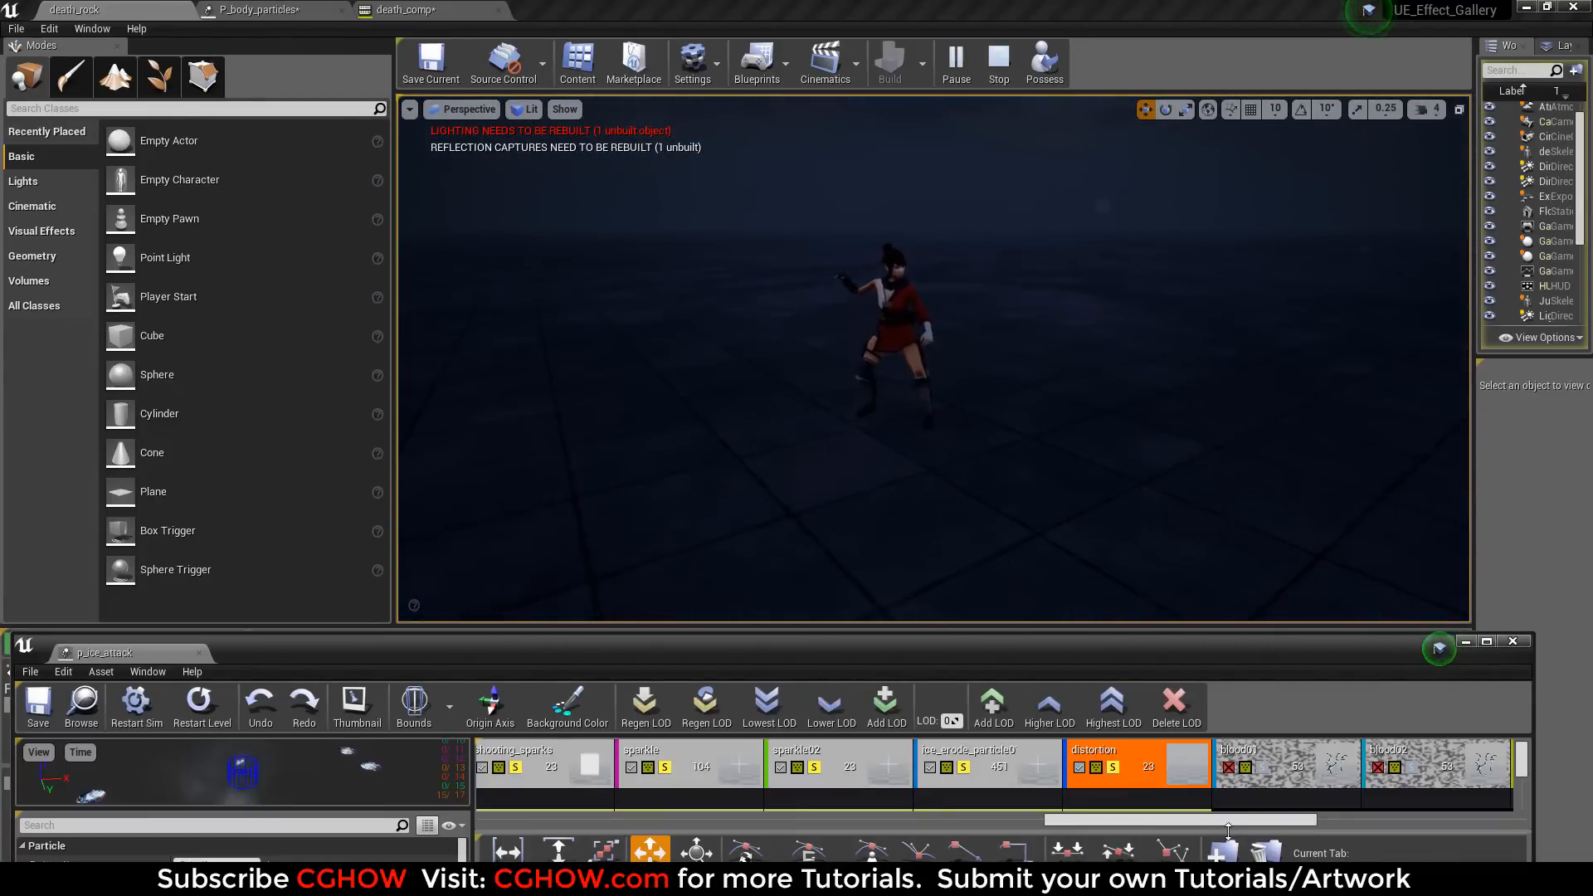
scroll(1225, 811, down, 3)
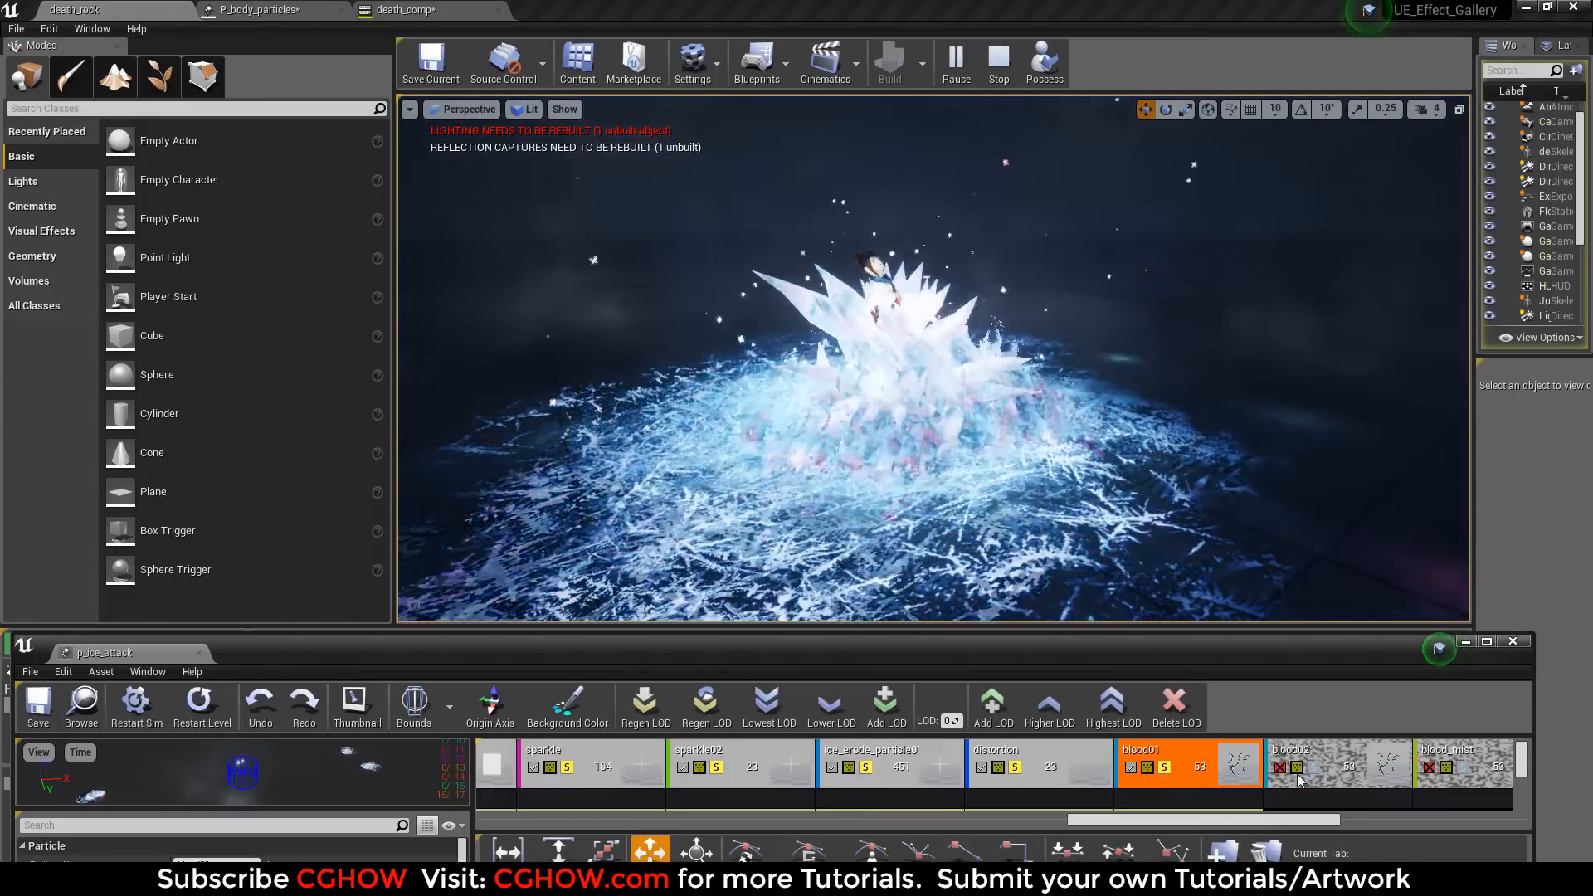
click(1280, 766)
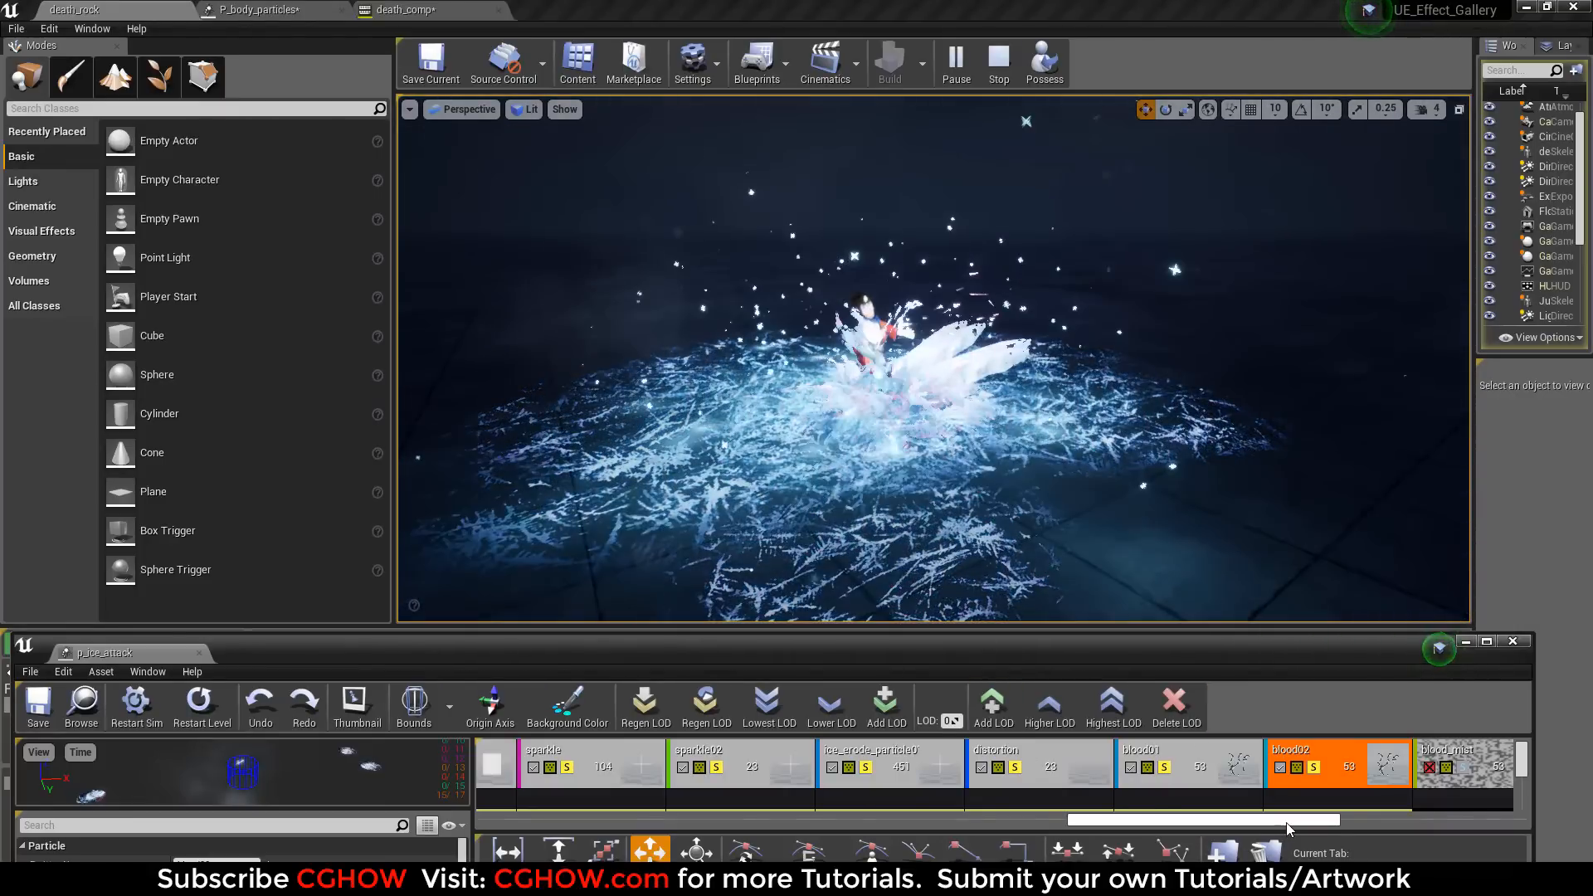
scroll(1062, 780, right, 5)
click(1049, 771)
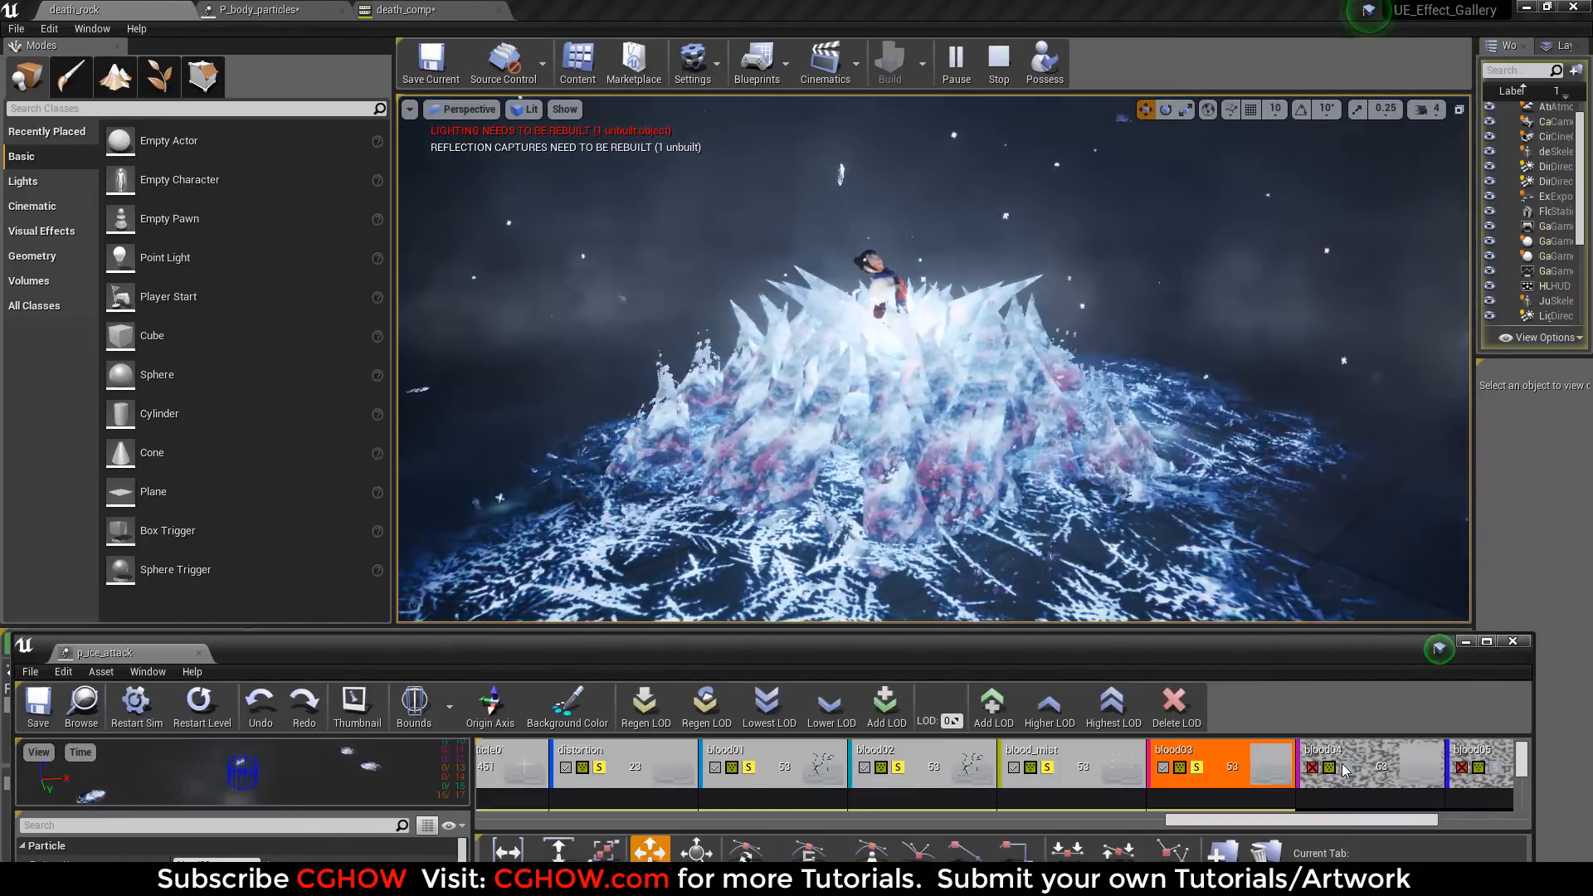
Step: Add the remaining blood04, blood05 and blood06 emitters to the solo to complete the effect
click(1345, 768)
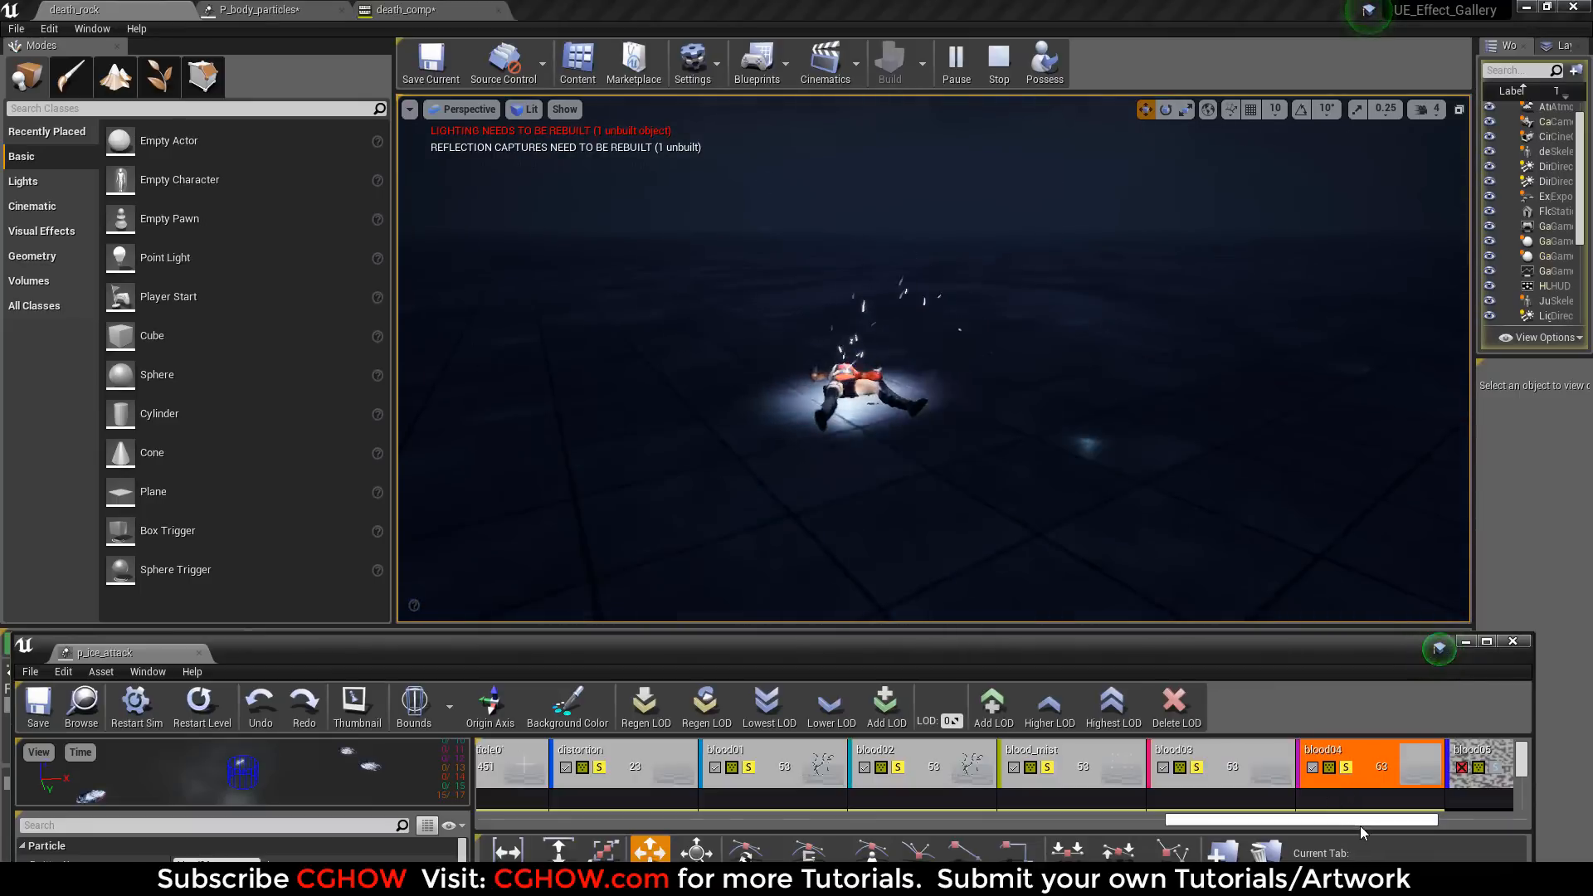
drag(1363, 826, 1477, 824)
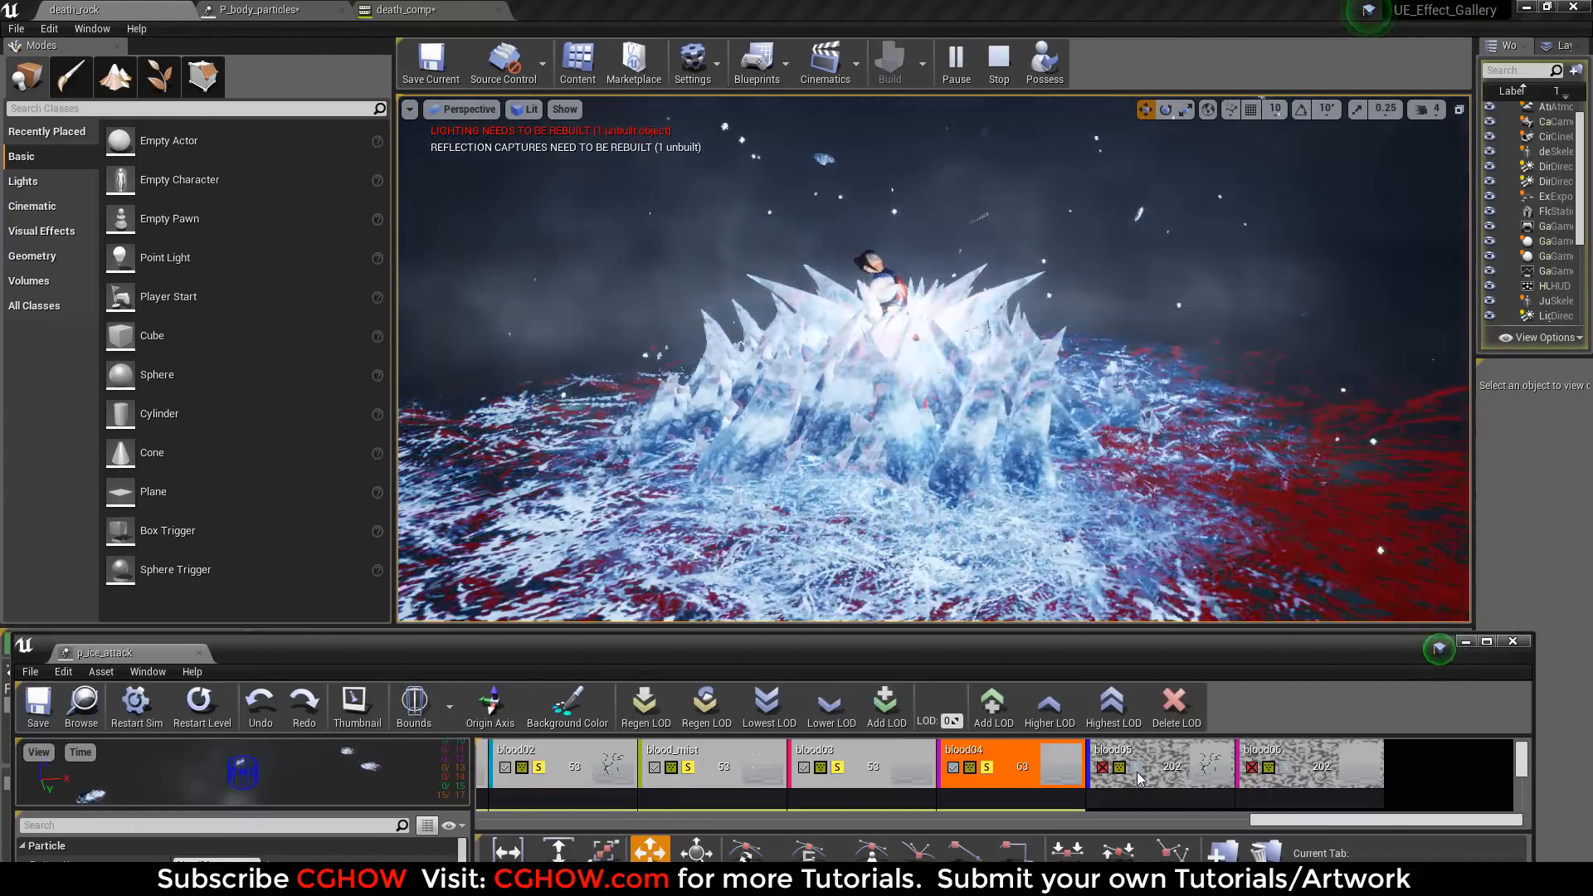
click(1137, 771)
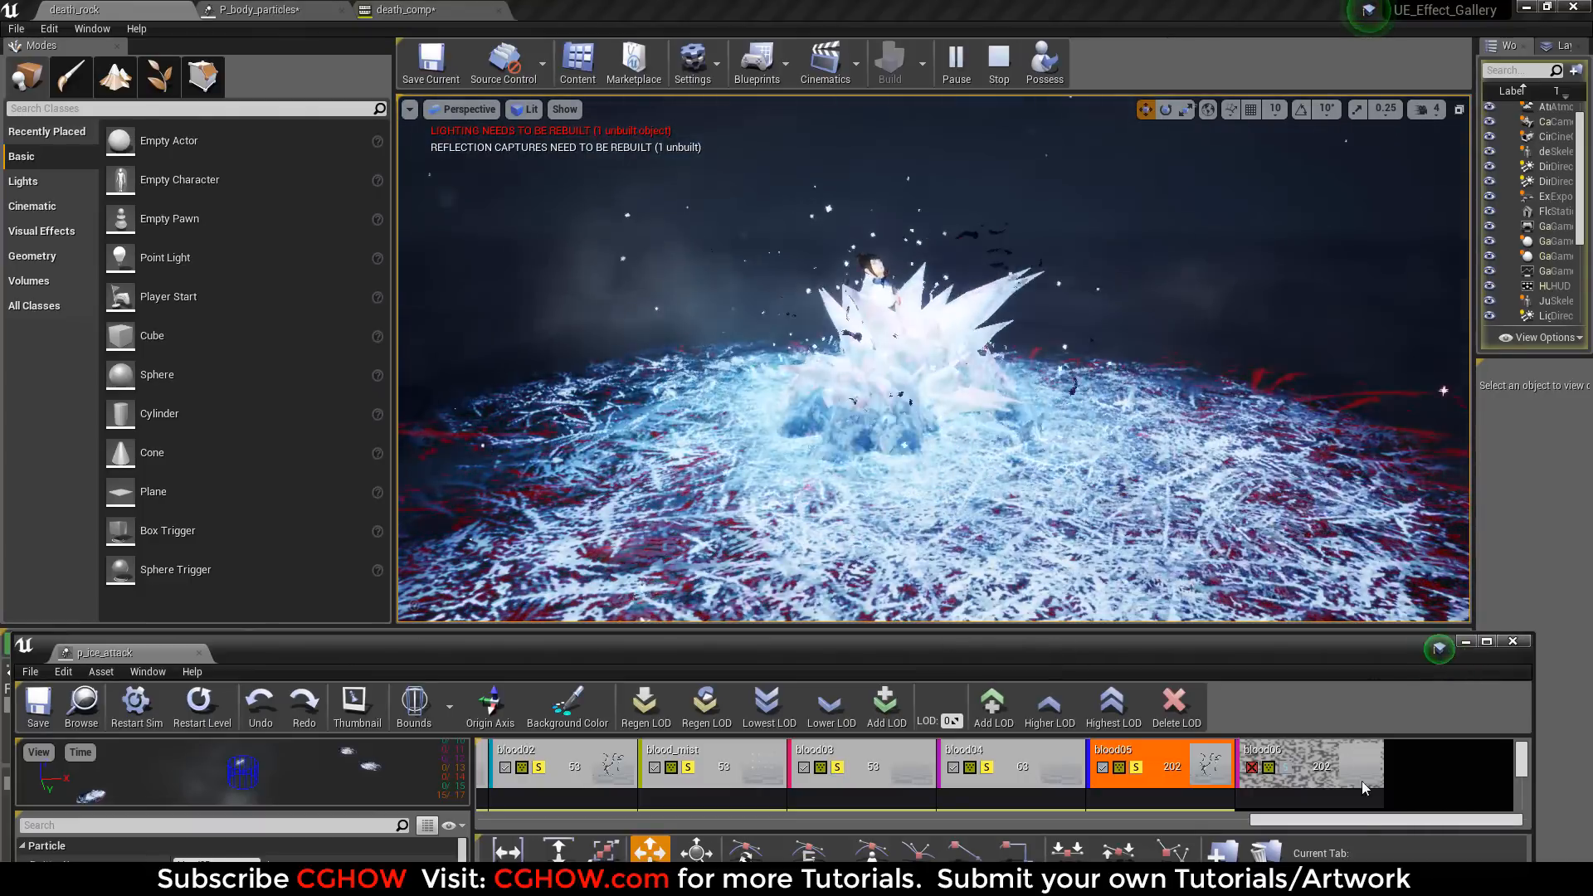
click(1252, 767)
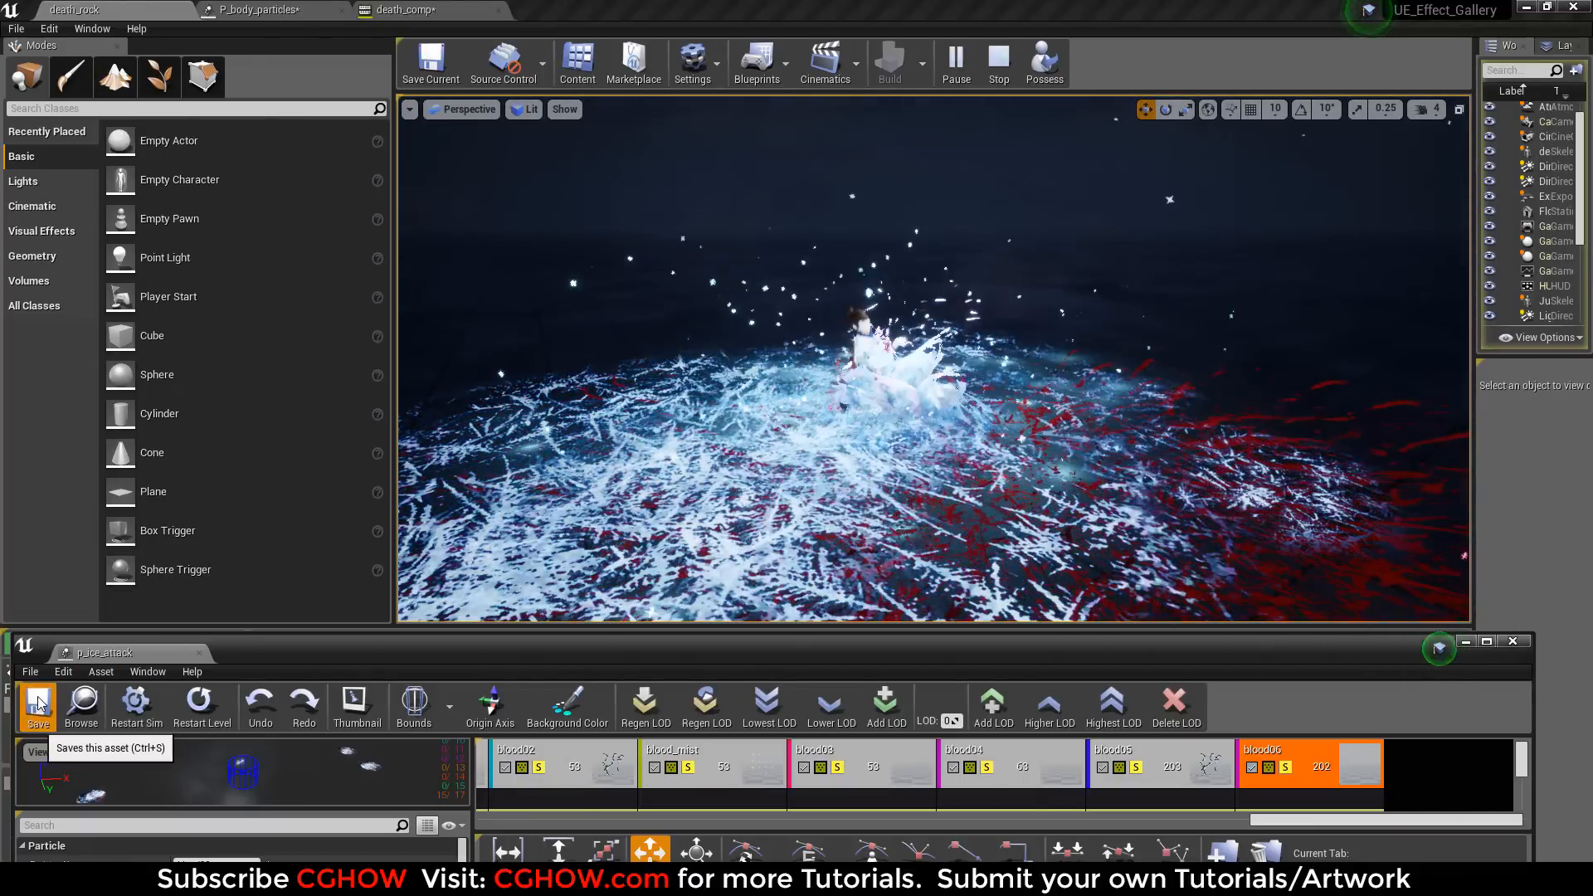
Step: Close the p_ice_attack editor and view the complete effect full screen in the level viewport
click(199, 653)
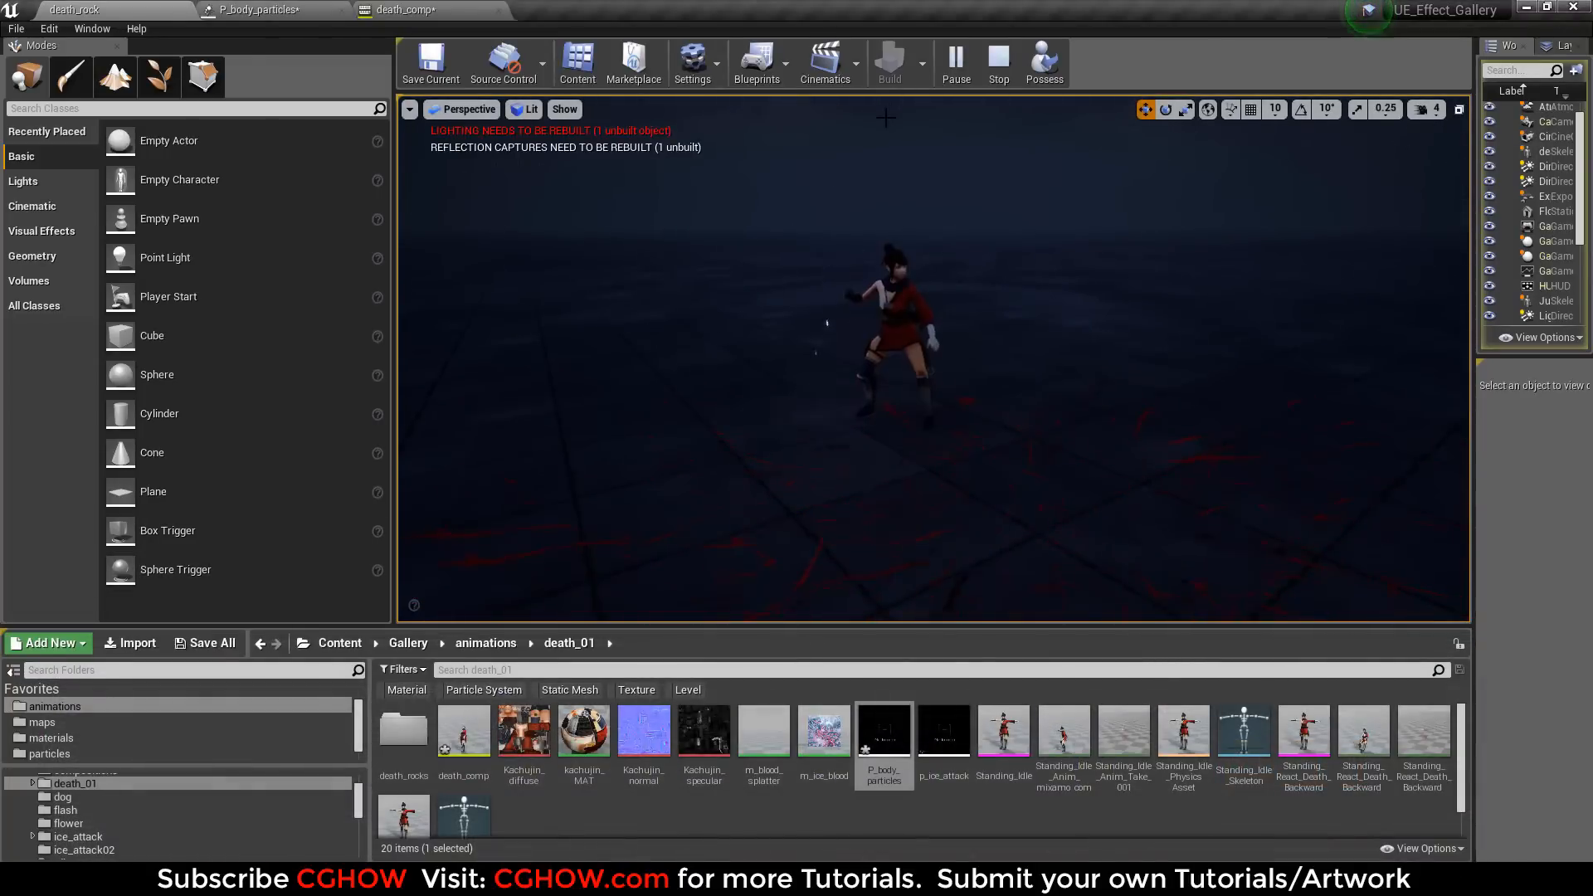
key(F11)
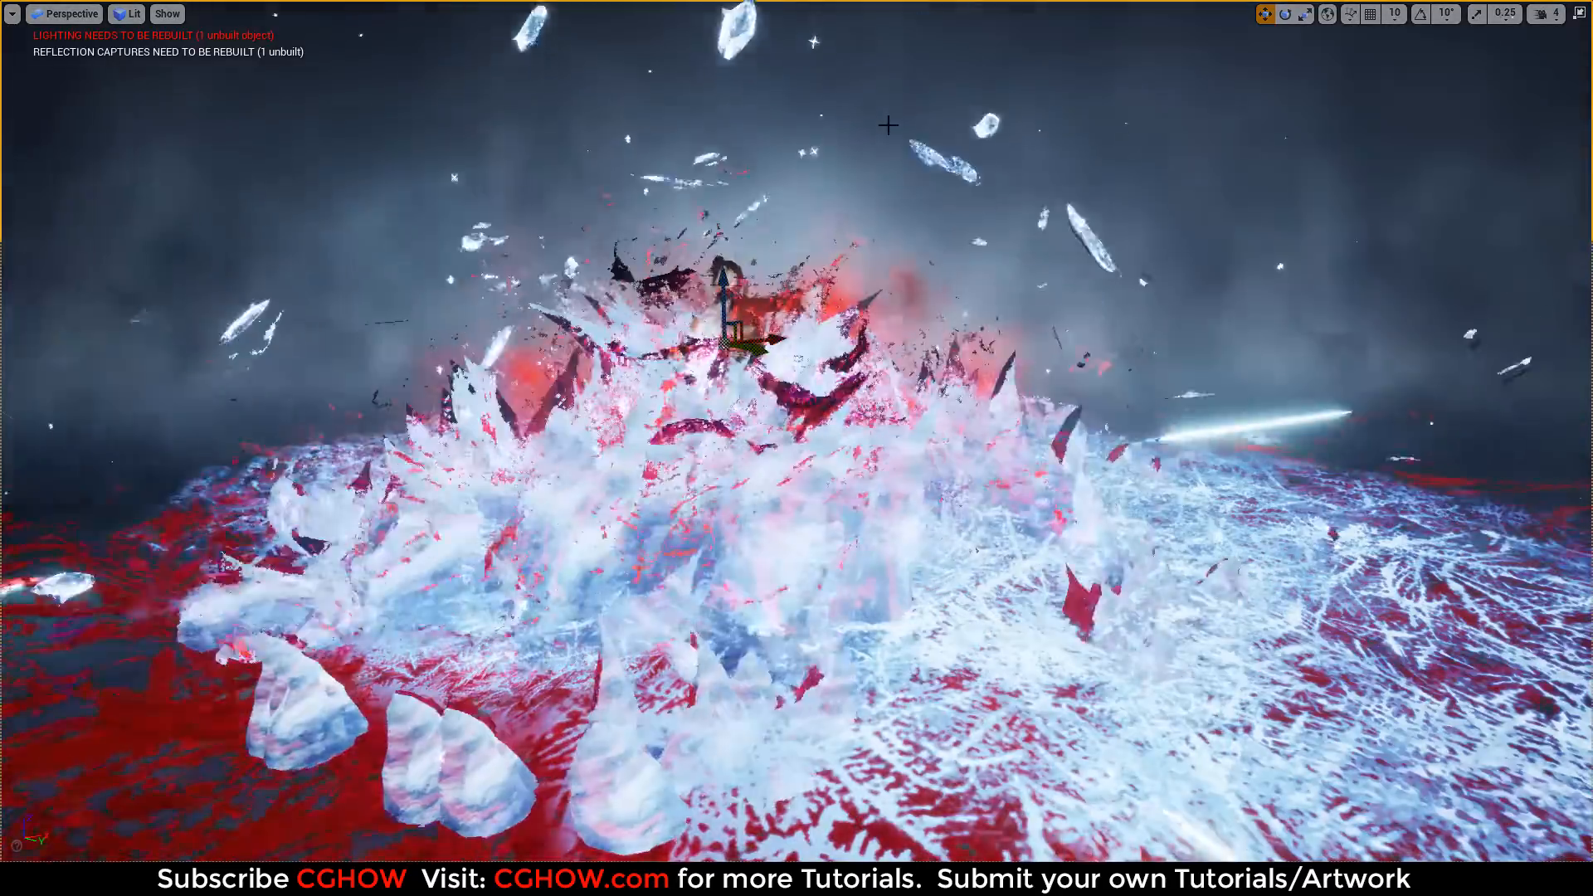